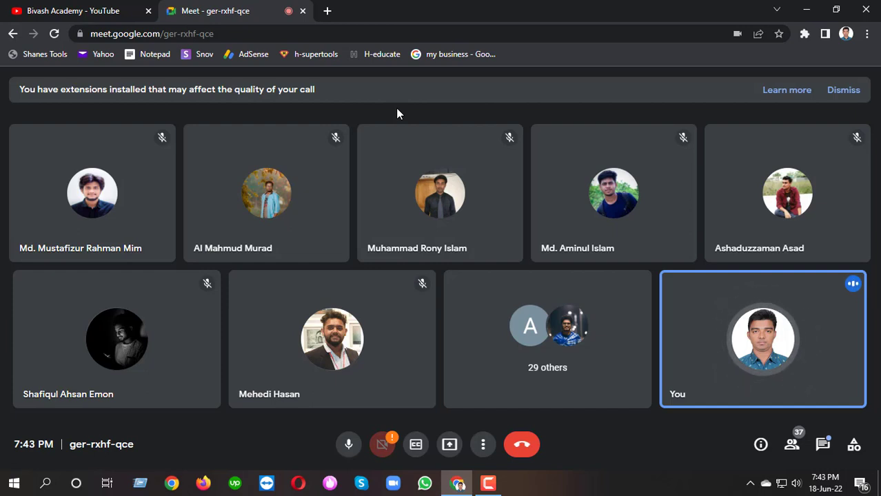
Present the entire screen in Google Meet, hide the sharing notice, and switch to the YouTube channel tab.
left_click(450, 444)
left_click(523, 362)
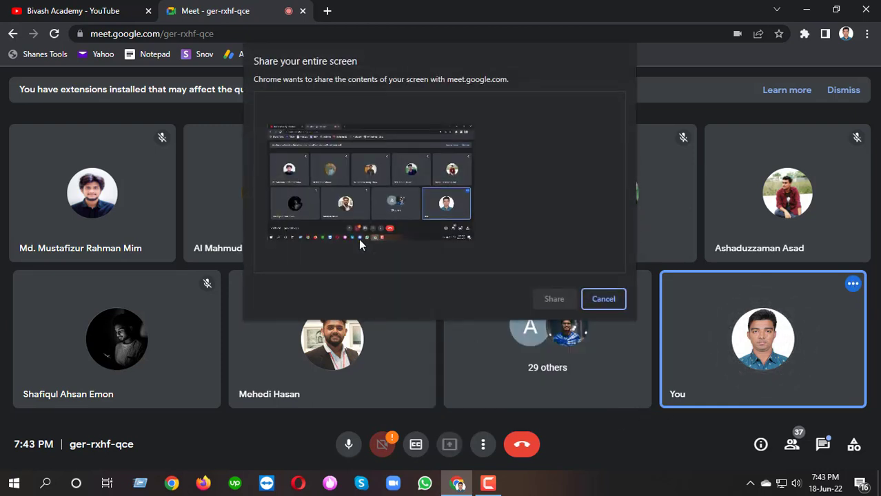
left_click(552, 300)
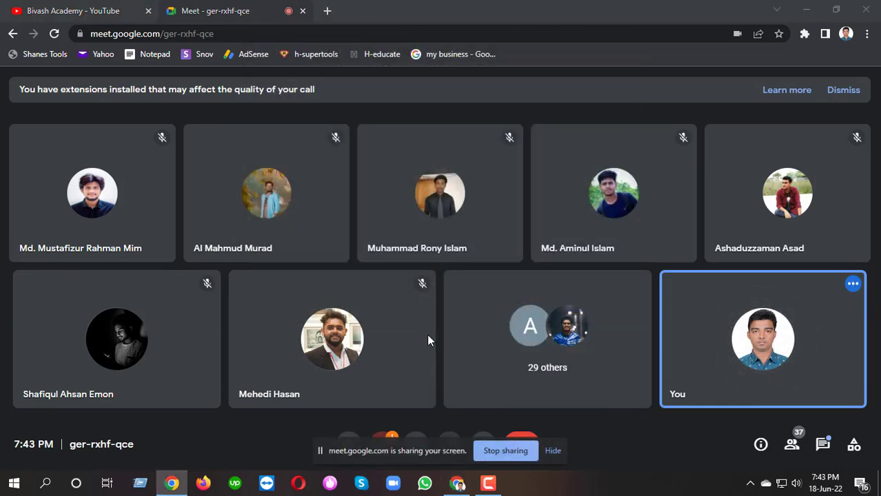
left_click(552, 451)
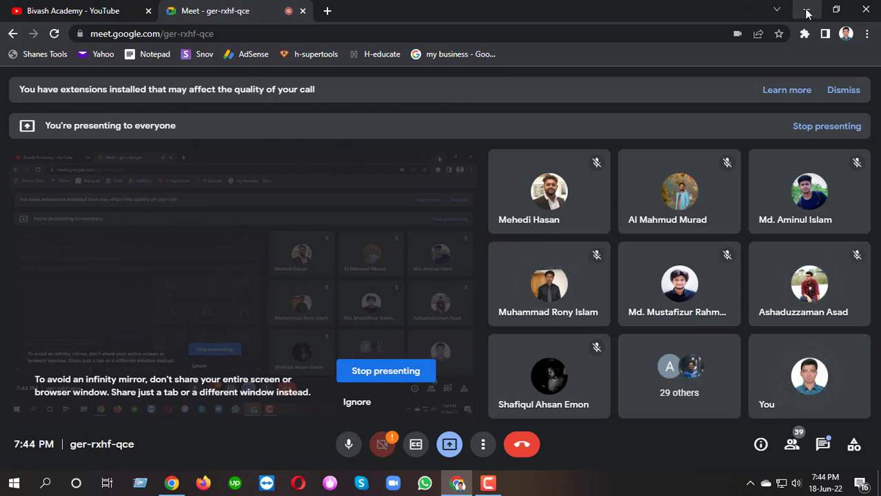
left_click(88, 9)
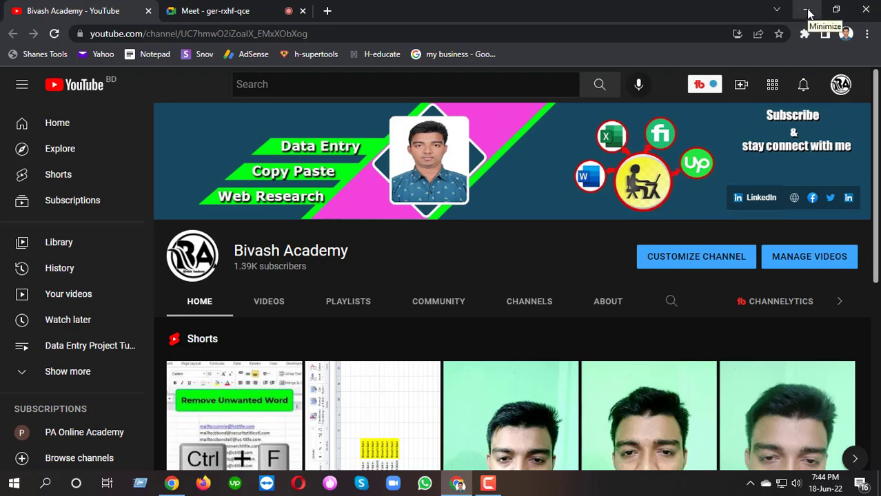
Minimize the browser and refresh the Windows desktop.
left_click(807, 10)
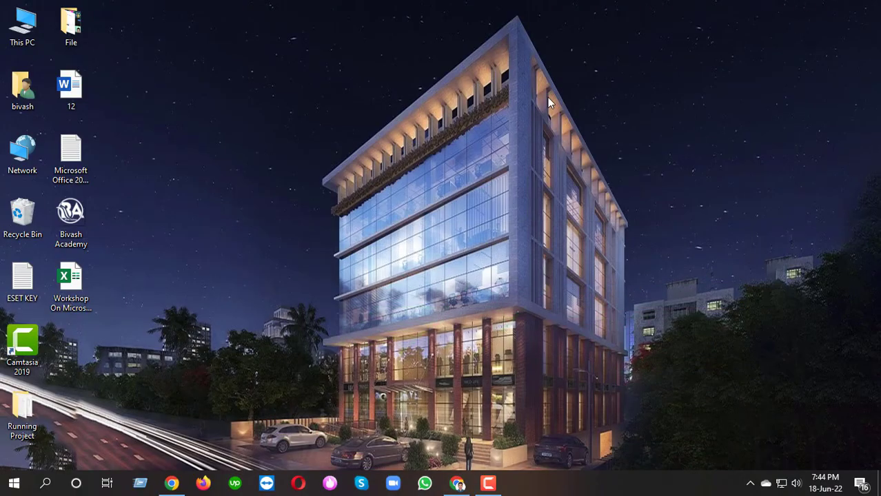
right_click(400, 40)
right_click(379, 52)
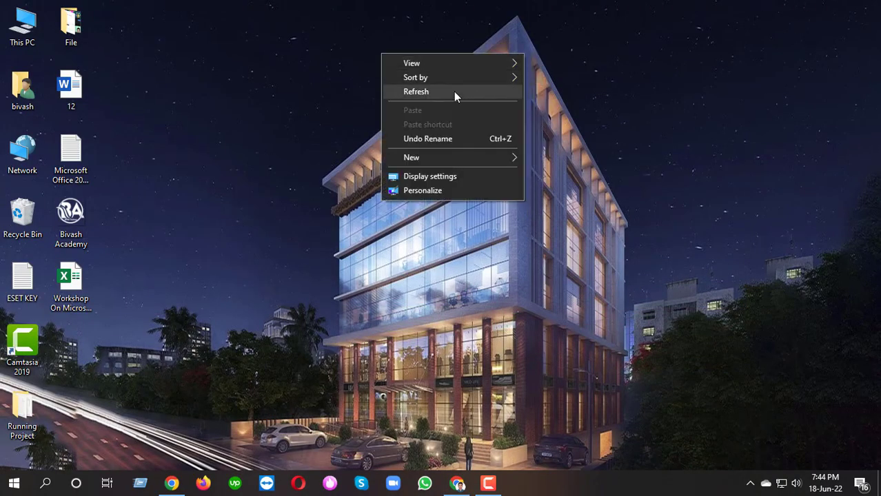
left_click(453, 91)
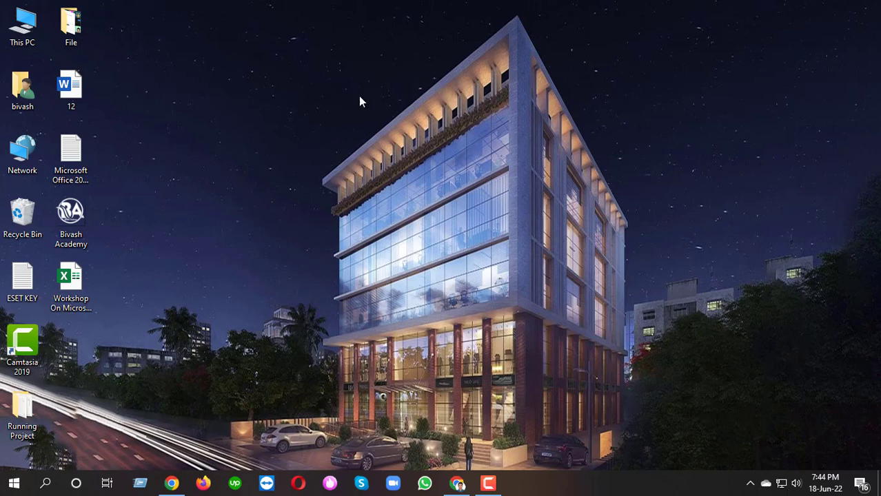
Bring up the desktop's options list for creating a new item.
right_click(359, 100)
left_click(464, 73)
right_click(342, 83)
right_click(456, 83)
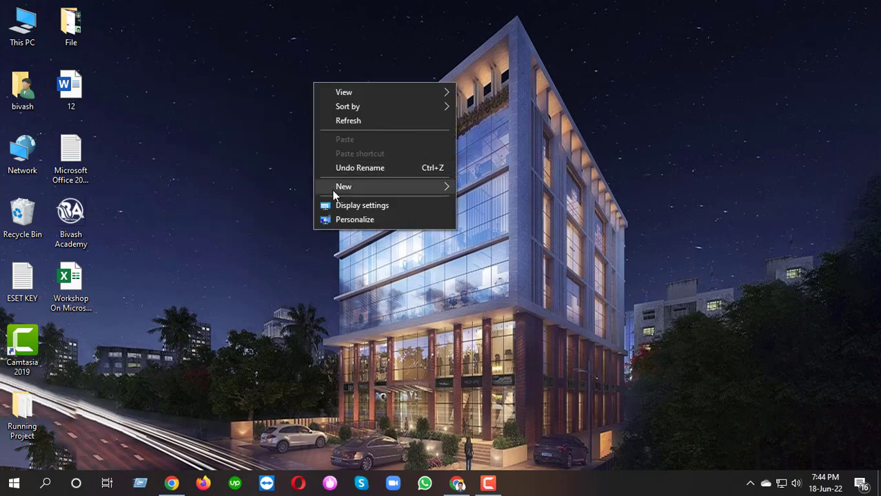
mouse_move(383, 186)
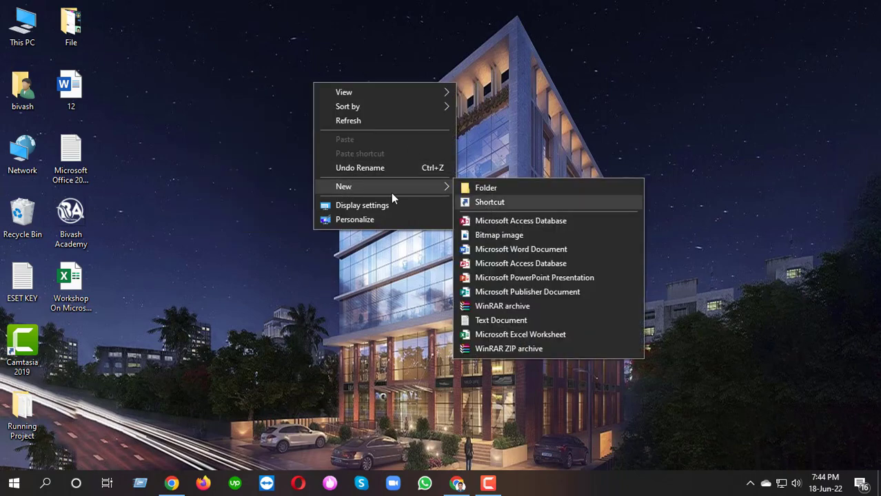
Create a new Microsoft Excel Worksheet file on the desktop and refresh the desktop.
left_click(520, 334)
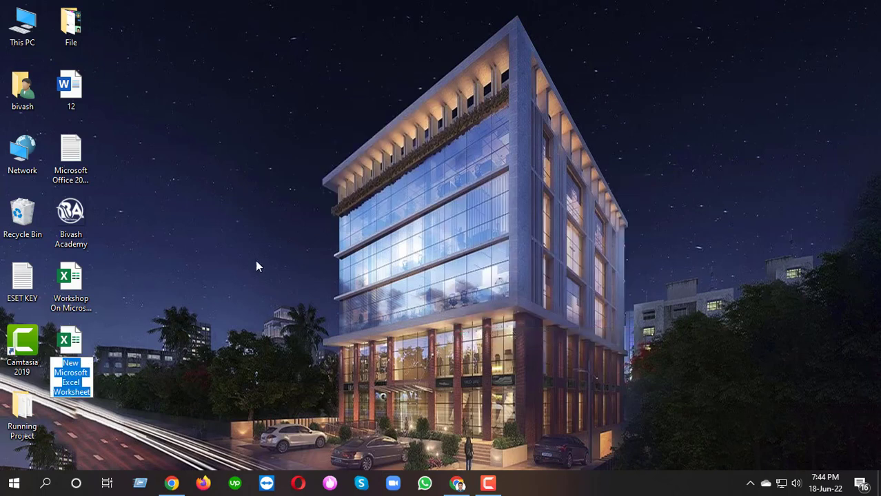
double_click(71, 344)
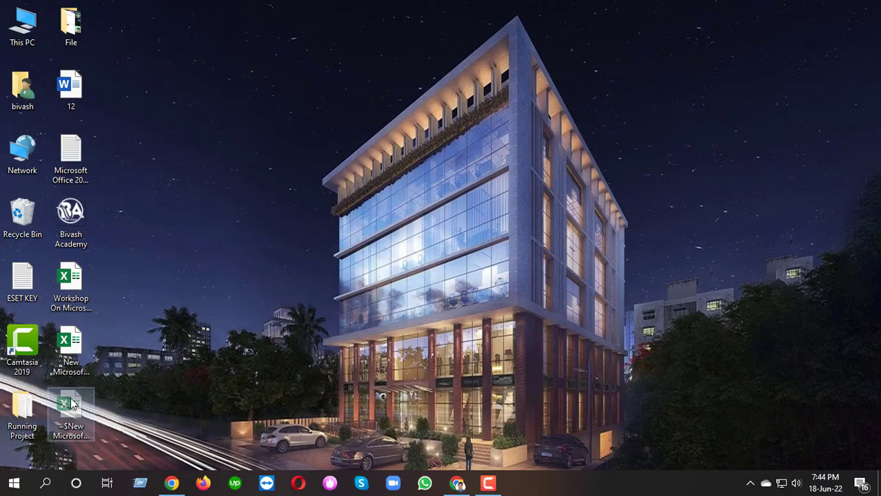
right_click(181, 191)
left_click(274, 226)
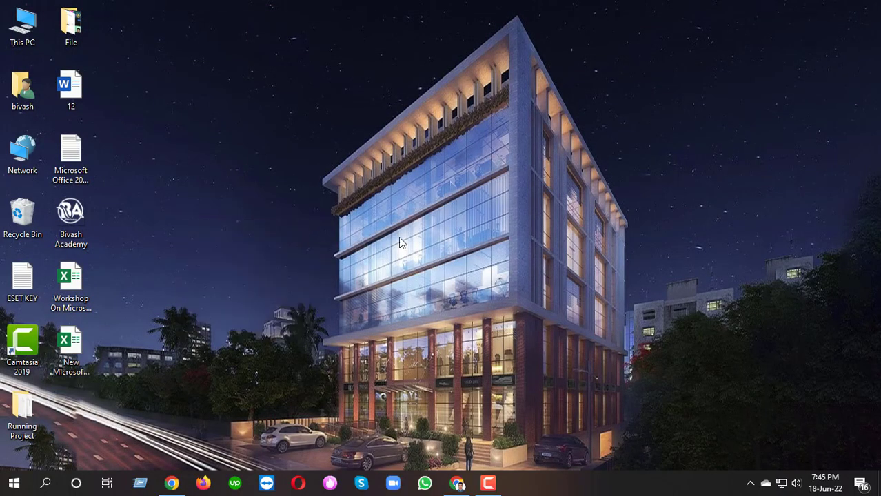
Open and close the Workshop On Microsoft Excel workbook, then the new worksheet.
double_click(67, 279)
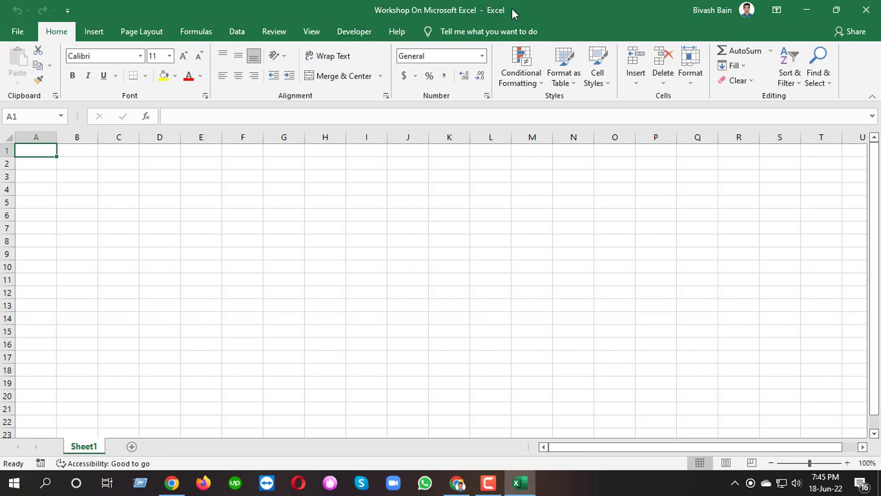
left_click(866, 10)
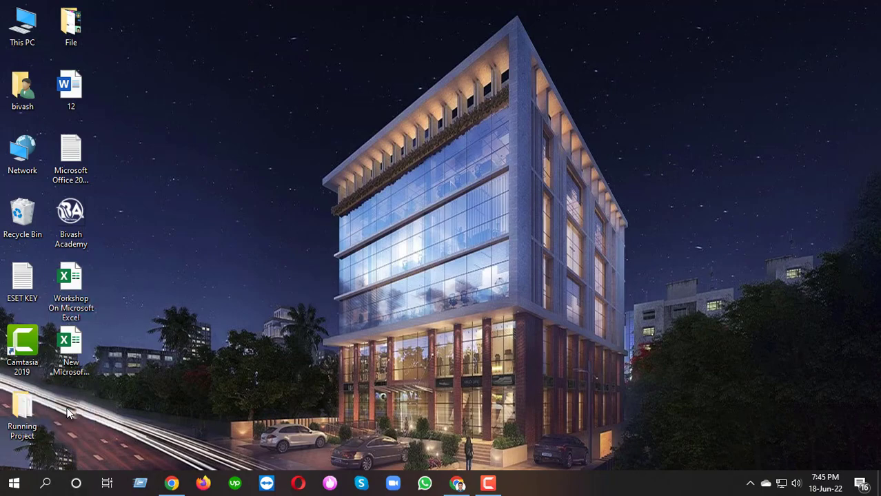
double_click(63, 353)
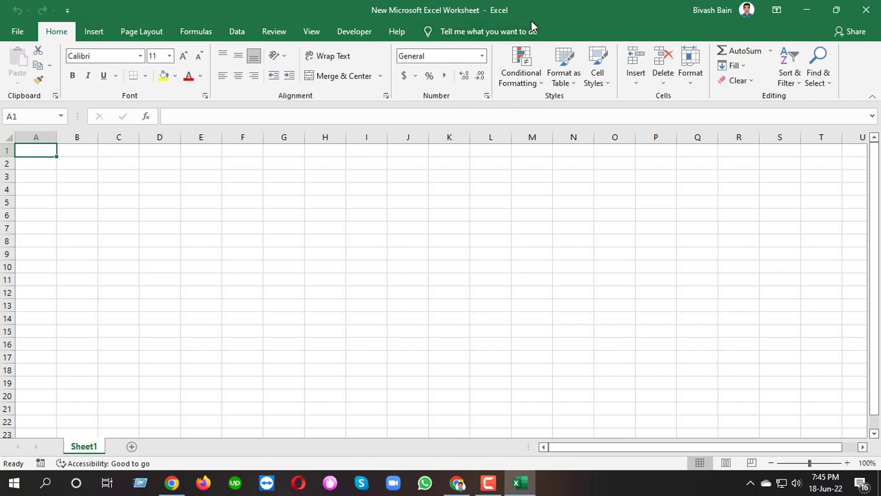
left_click(878, 5)
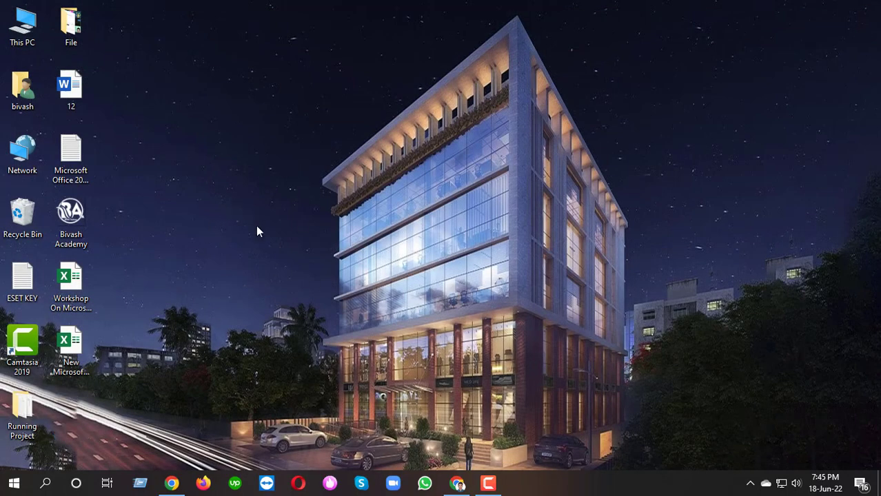
Rename the New Microsoft Excel Worksheet file to '18 jun 2022' and refresh the desktop.
right_click(77, 349)
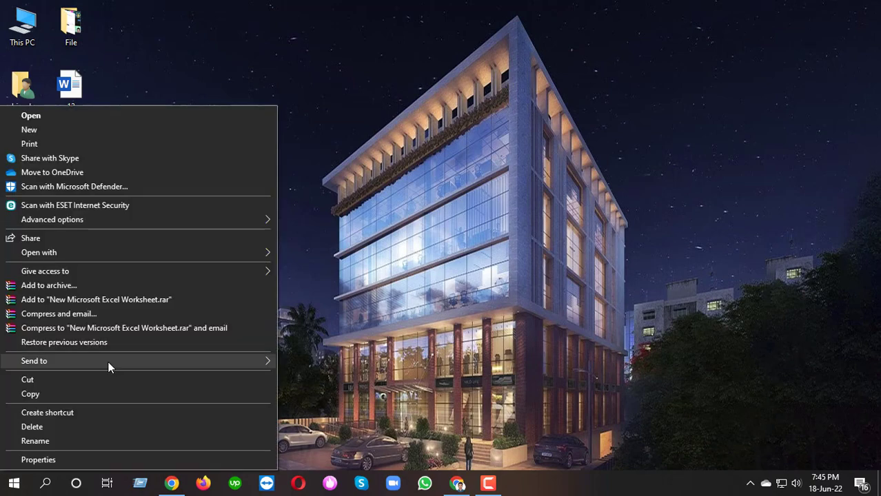
left_click(74, 441)
key("Return")
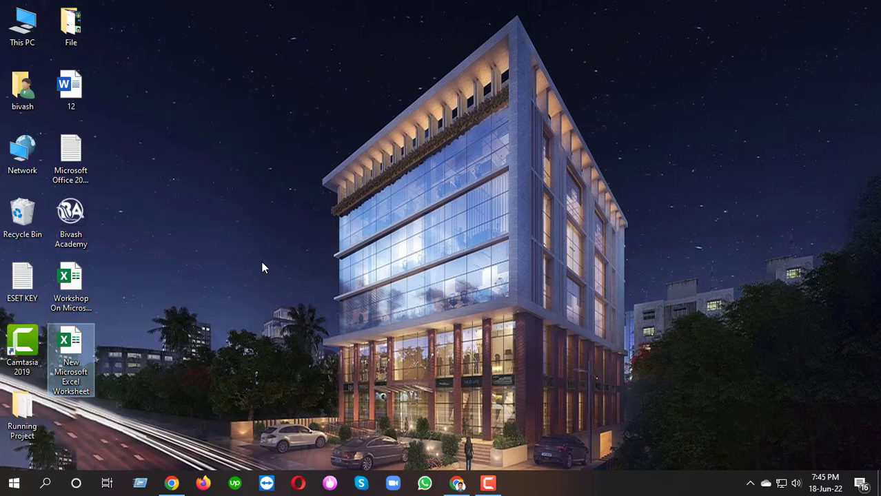
right_click(157, 233)
right_click(73, 359)
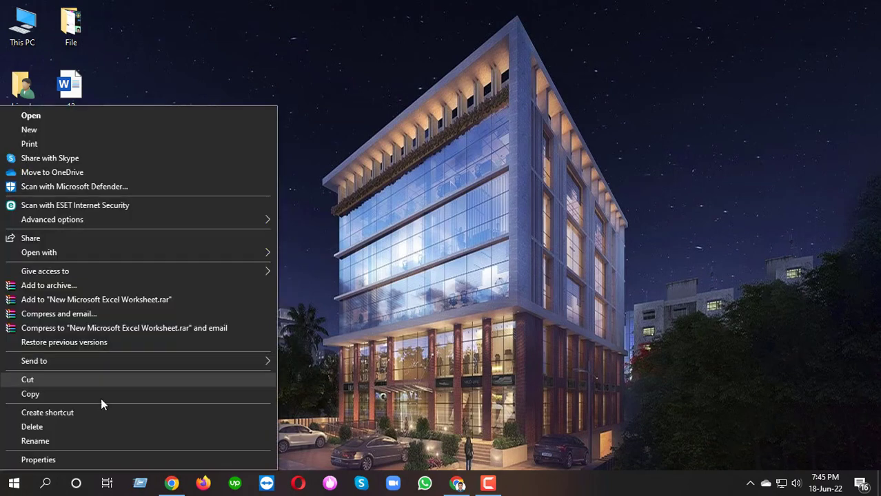
left_click(86, 442)
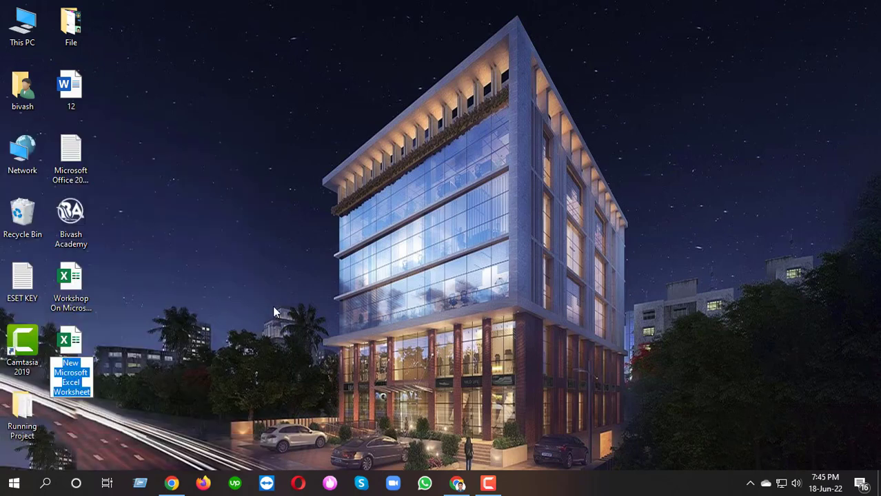
type("18")
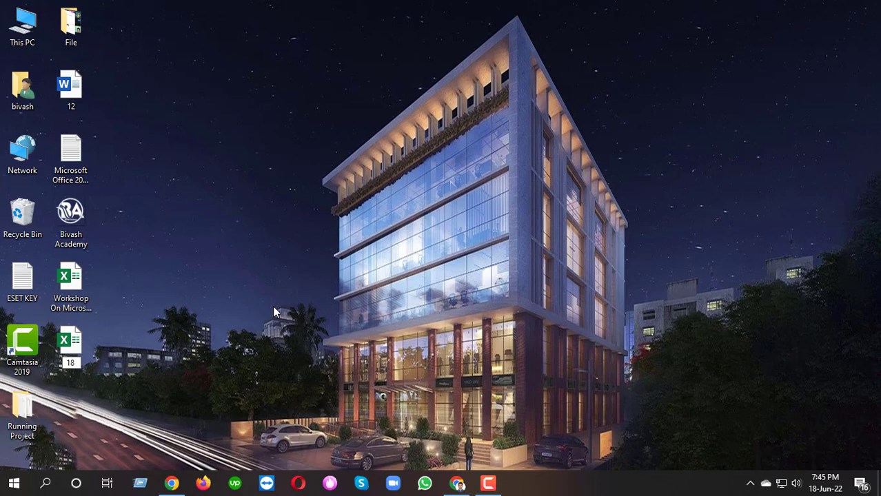
type(" jun 2022")
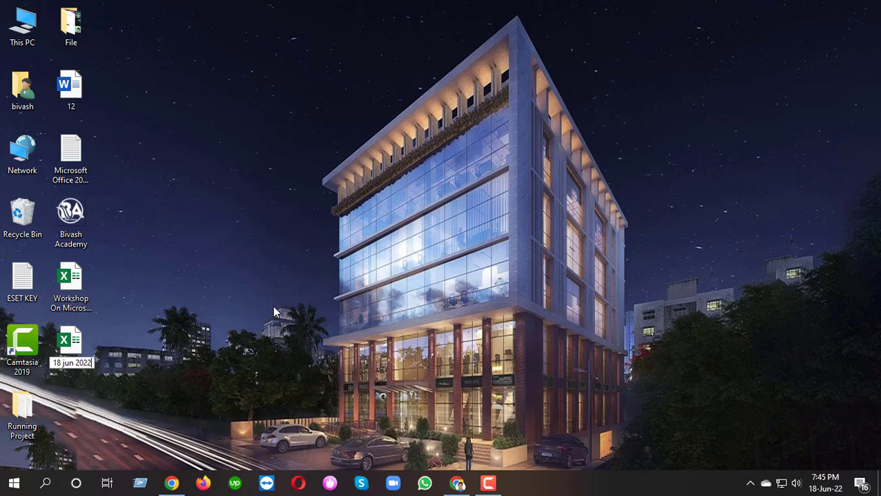
key("Return")
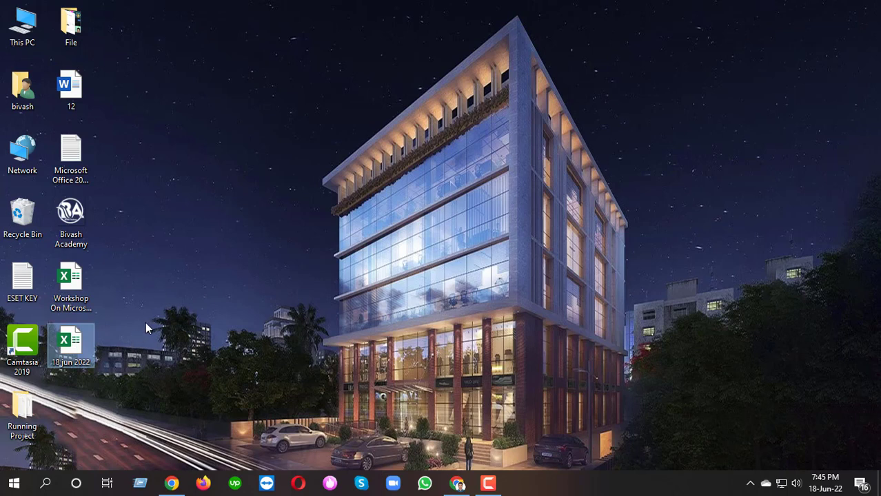
right_click(234, 245)
left_click(173, 279)
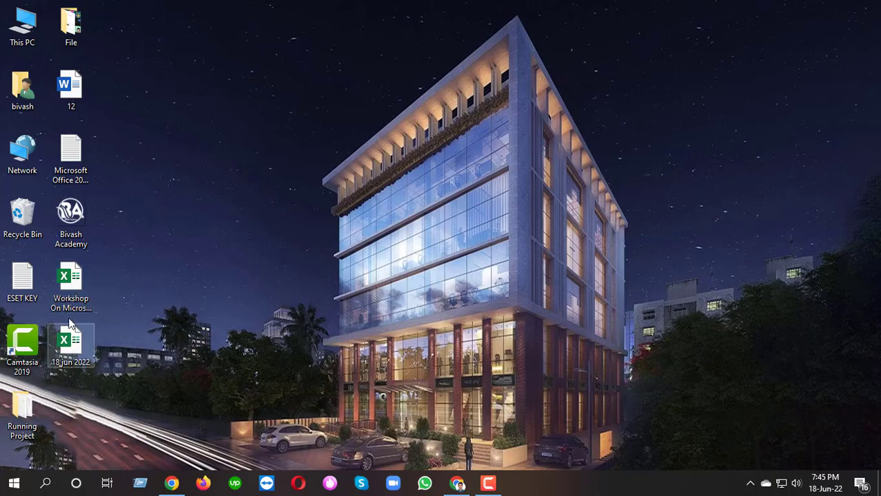
Open the Workshop On Microsoft Excel workbook from the desktop and save it via File > Save.
left_click(75, 286)
double_click(74, 286)
left_click(367, 162)
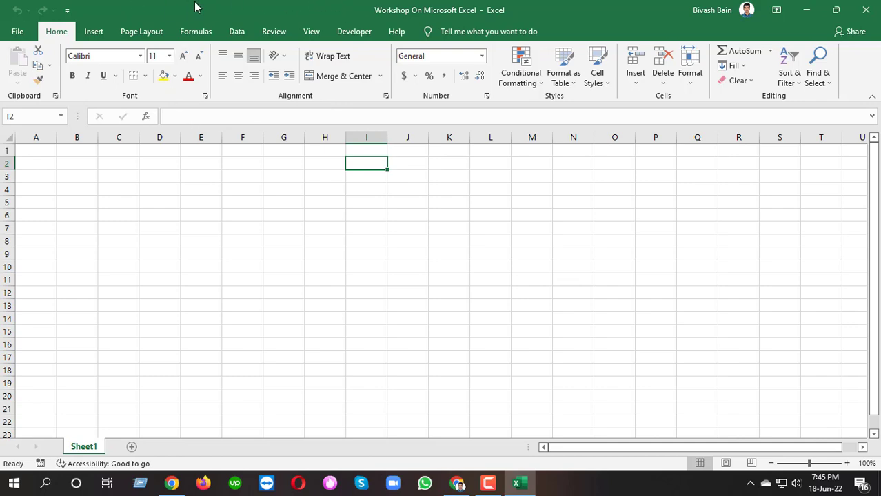
left_click(17, 31)
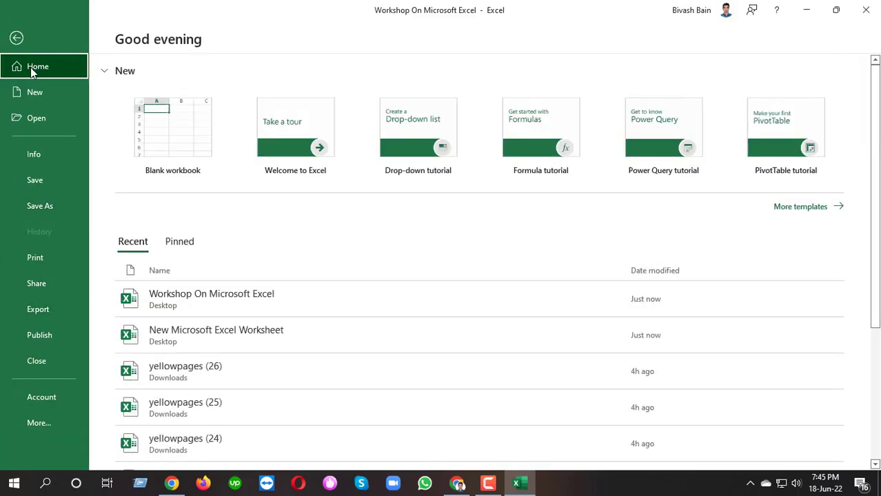
left_click(35, 179)
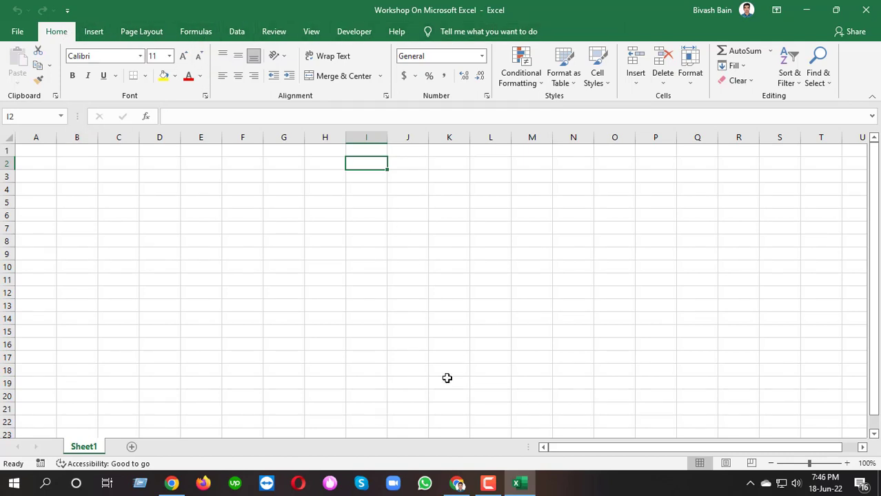
left_click(457, 483)
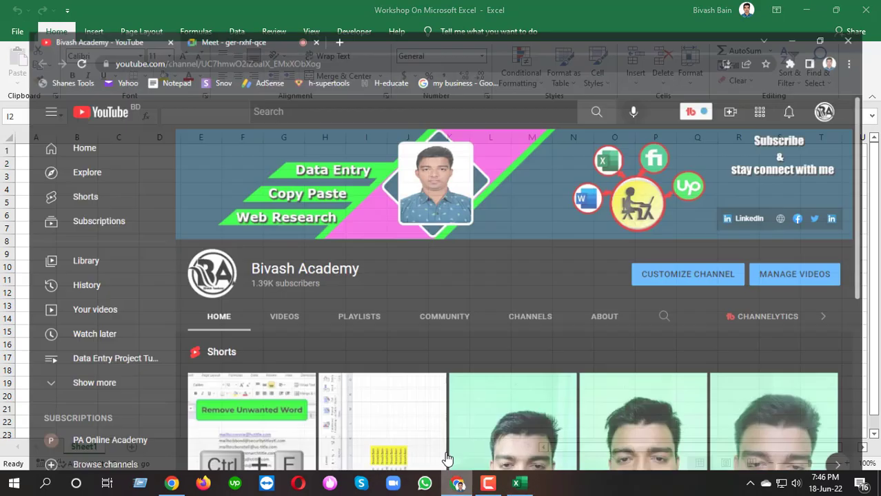
left_click(248, 5)
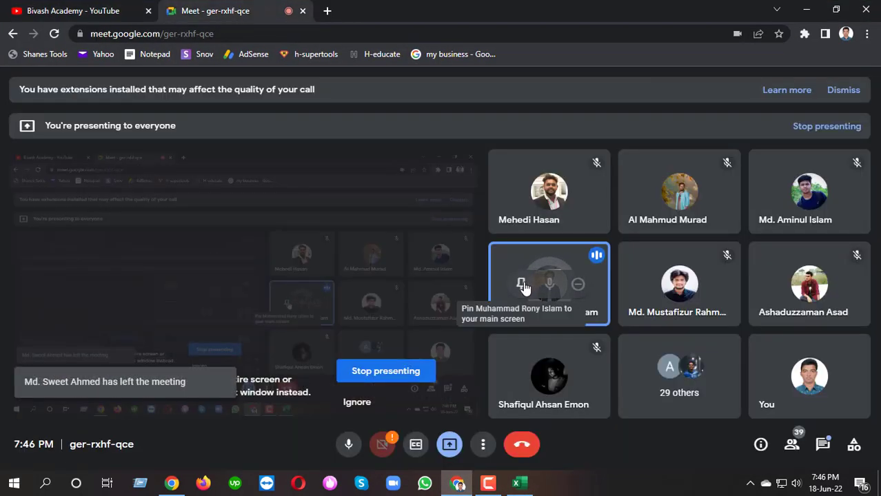
left_click(516, 482)
left_click(120, 228)
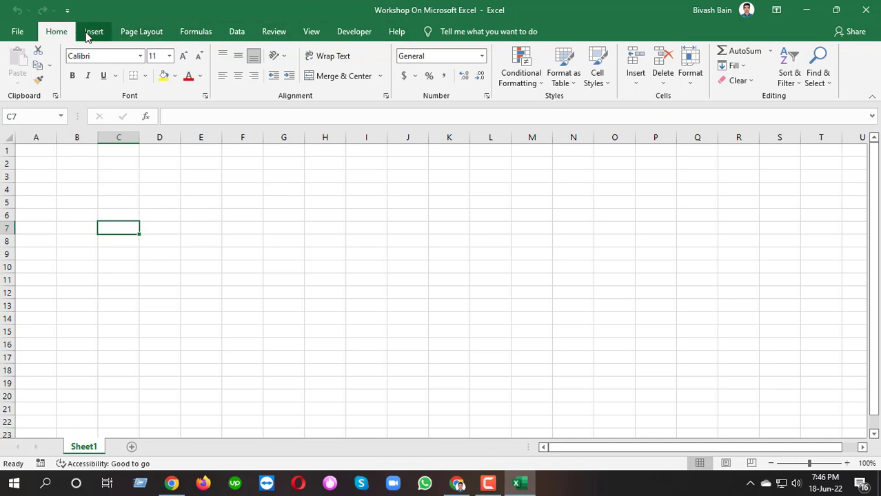
Select cells G6 and B2 and scroll around the blank Sheet1.
left_click(302, 212)
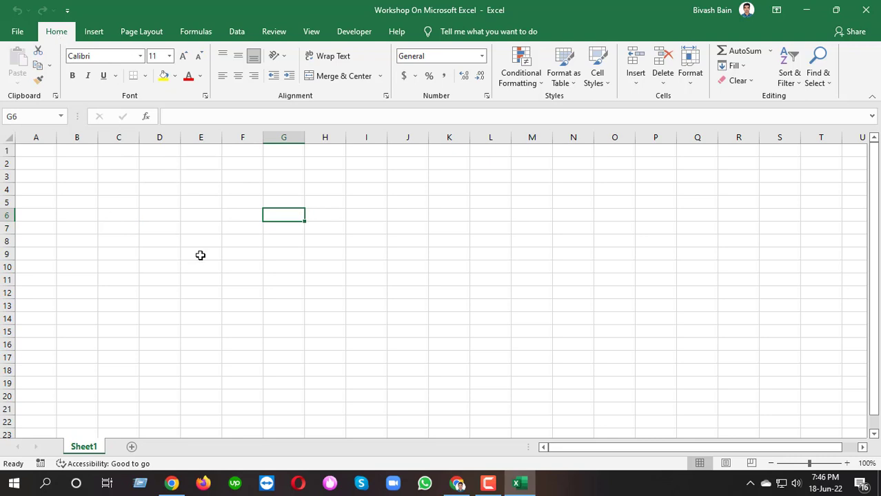
key("Down")
key("Down")
key("Down")
scroll(448, 247, "up", 6)
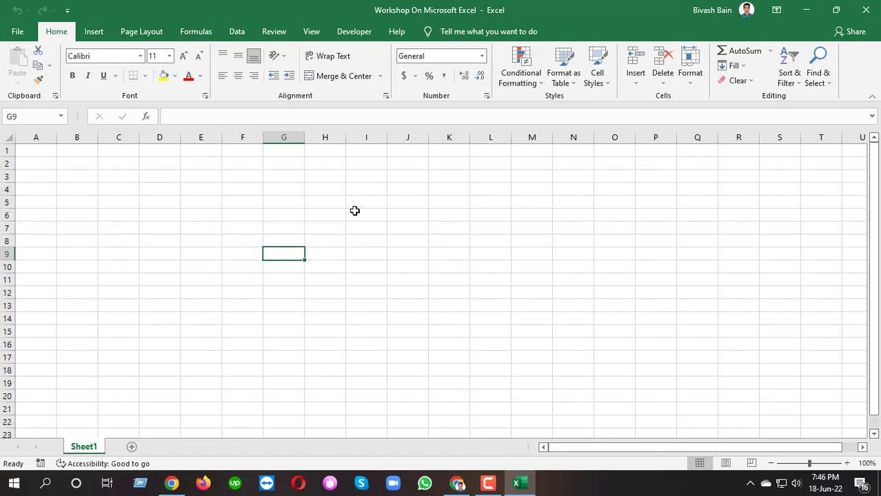
left_click(134, 216)
left_click(78, 164)
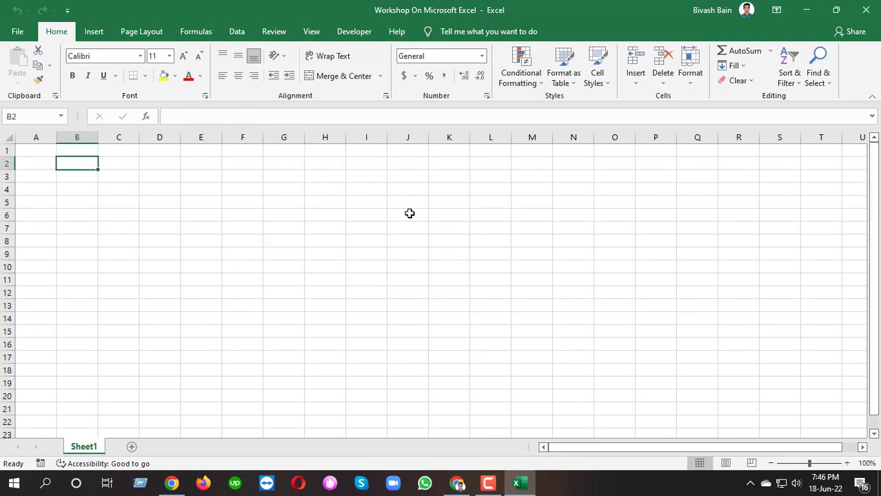
left_click_drag(581, 446, 818, 447)
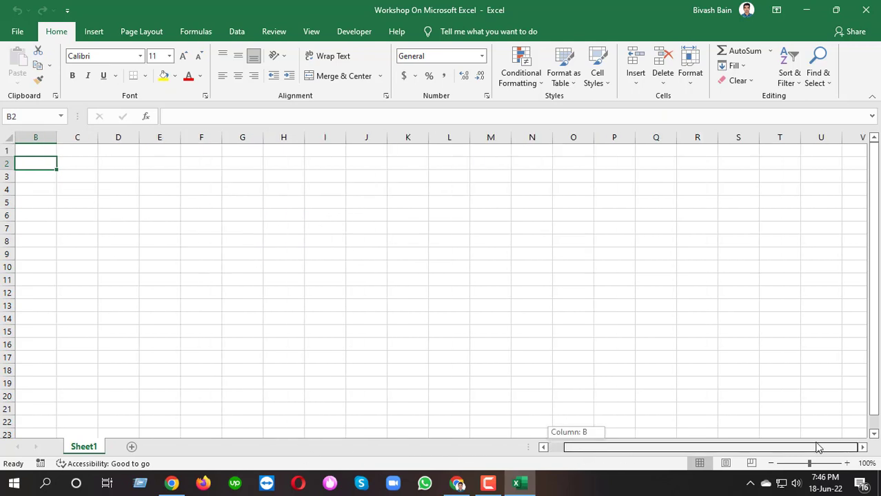
scroll(878, 222, "down", 5)
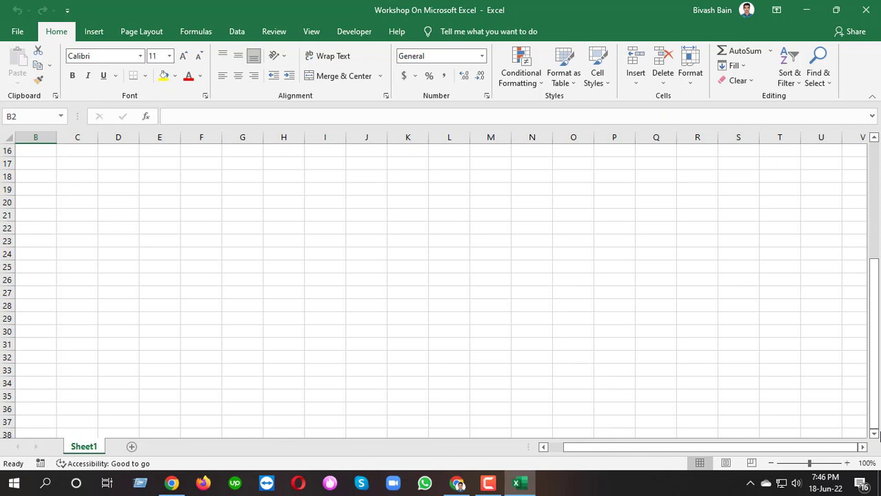
left_click_drag(870, 409, 874, 293)
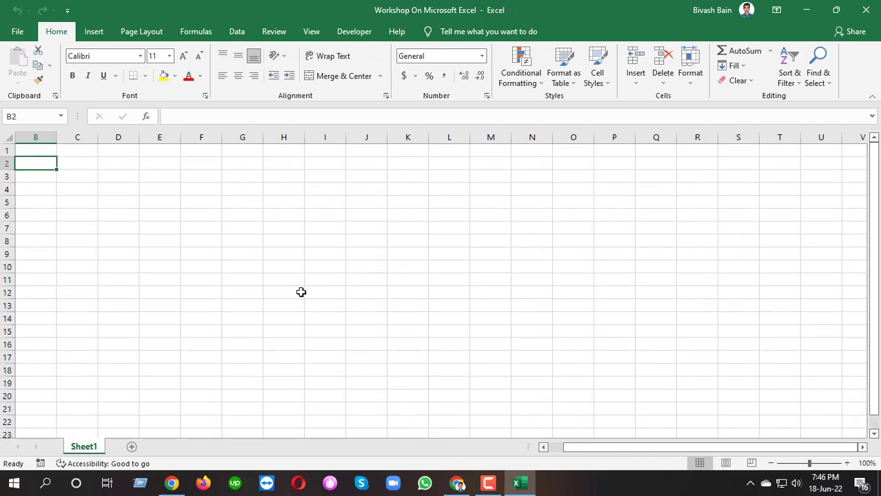
left_click_drag(561, 446, 554, 446)
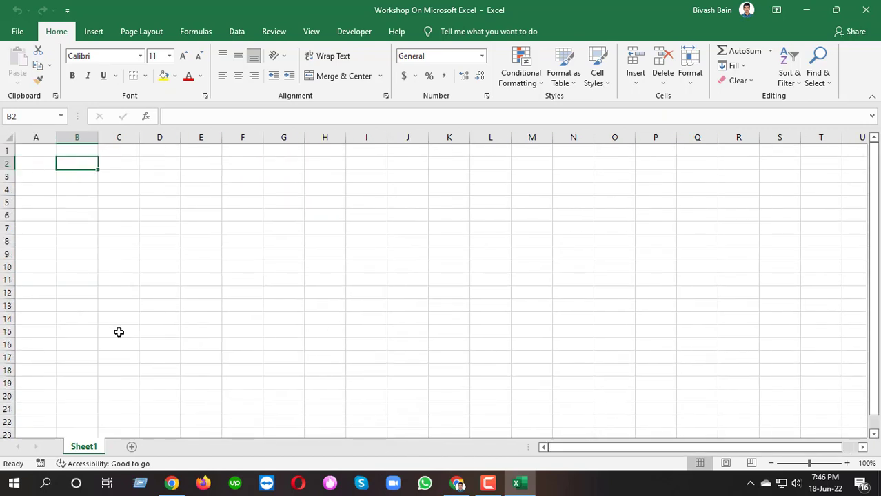
Select a series of Sheet1 cells, including A1, J9 and F9.
left_click(131, 221)
left_click(30, 150)
left_click(164, 194)
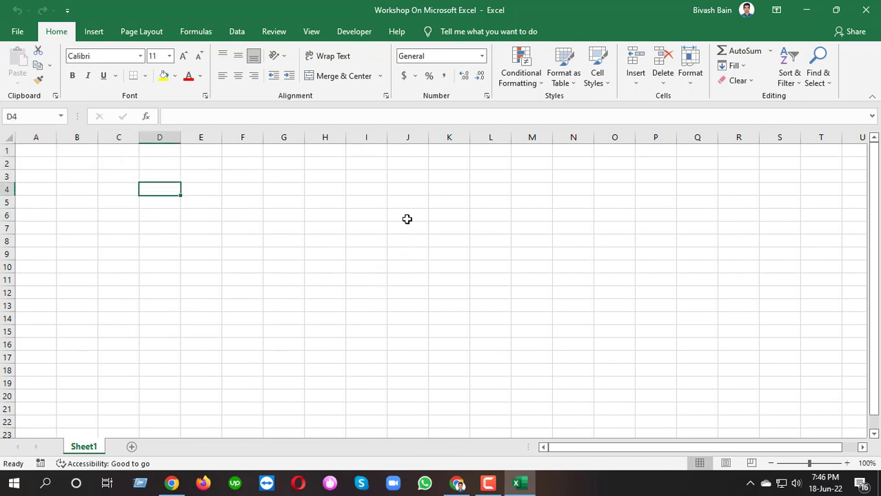
left_click(418, 256)
left_click(207, 214)
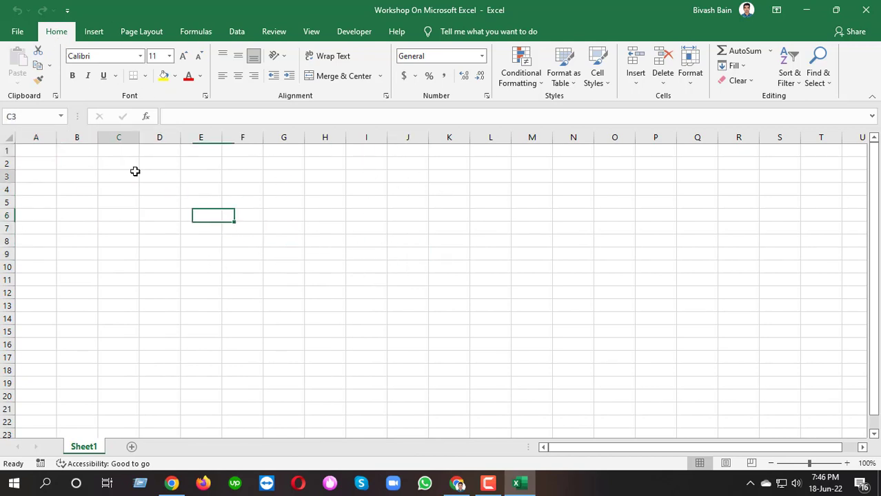
left_click(133, 174)
left_click(279, 241)
left_click(244, 254)
left_click(80, 197)
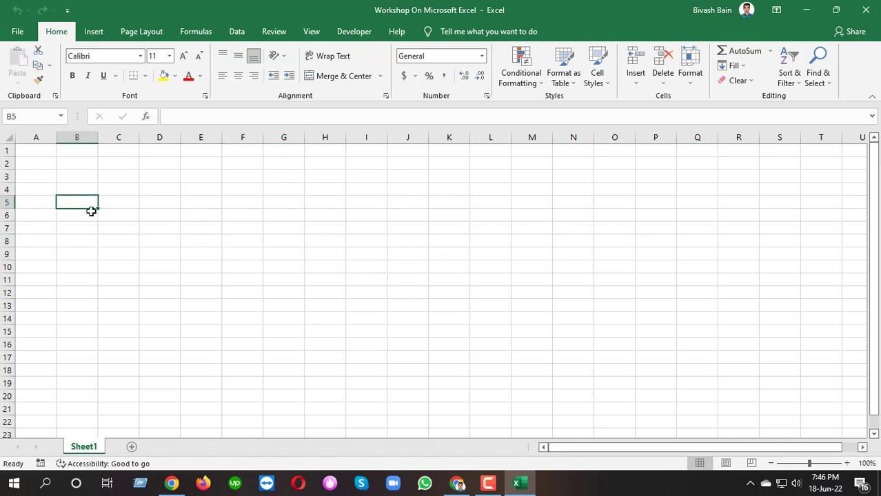
left_click(130, 235)
left_click(231, 193)
left_click(196, 206)
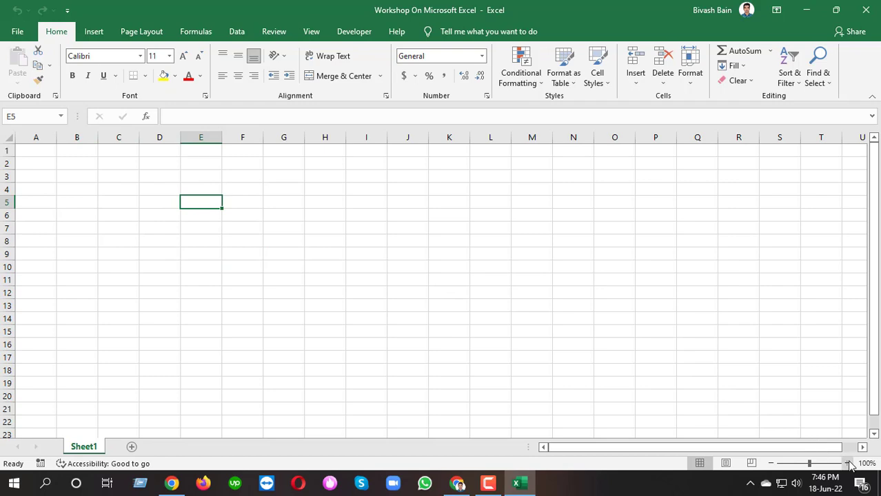
Zoom Sheet1 to 170% and select cells, ending with column A.
left_click(847, 464)
left_click(847, 463)
left_click(847, 463)
left_click(847, 463)
left_click(847, 463)
left_click(848, 463)
left_click(847, 464)
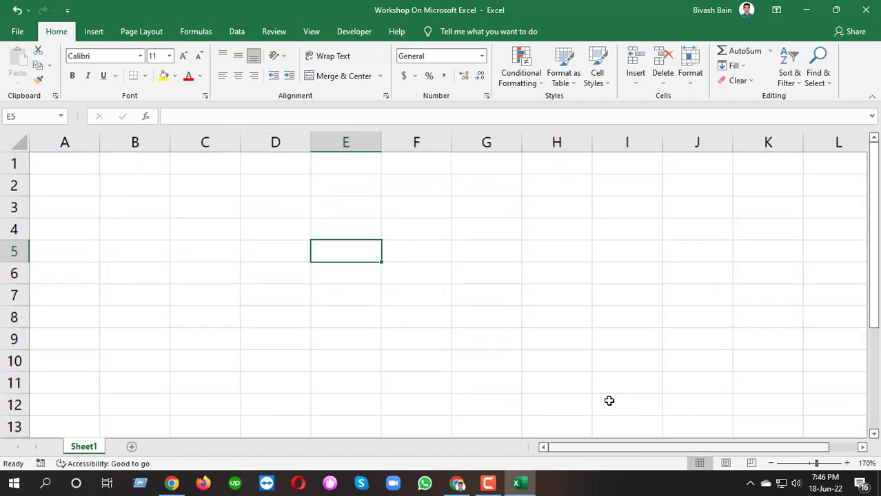
left_click(190, 186)
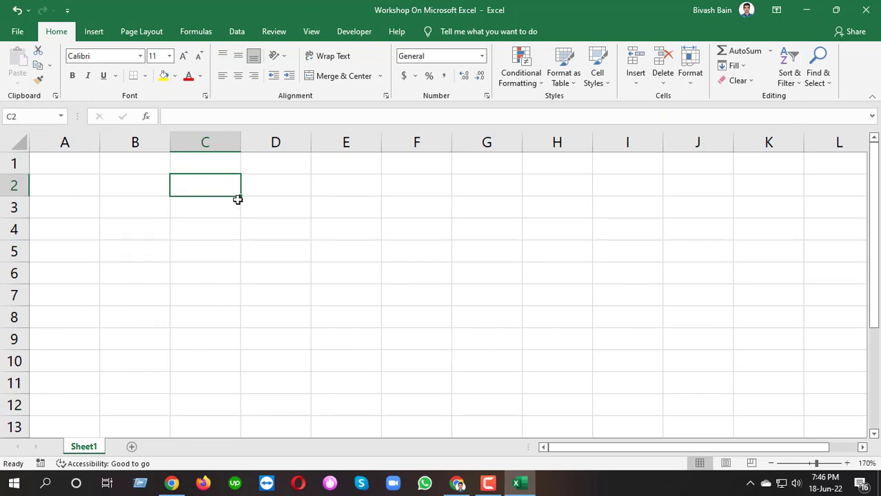
left_click(134, 182)
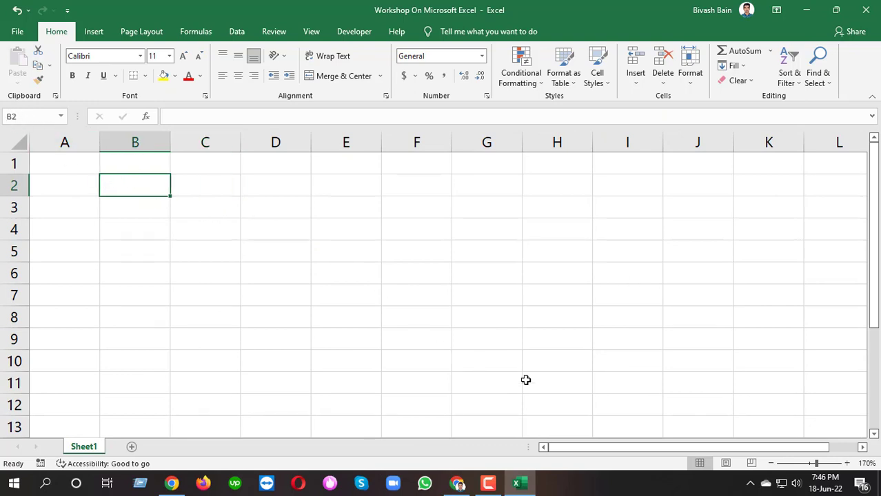
left_click(692, 340)
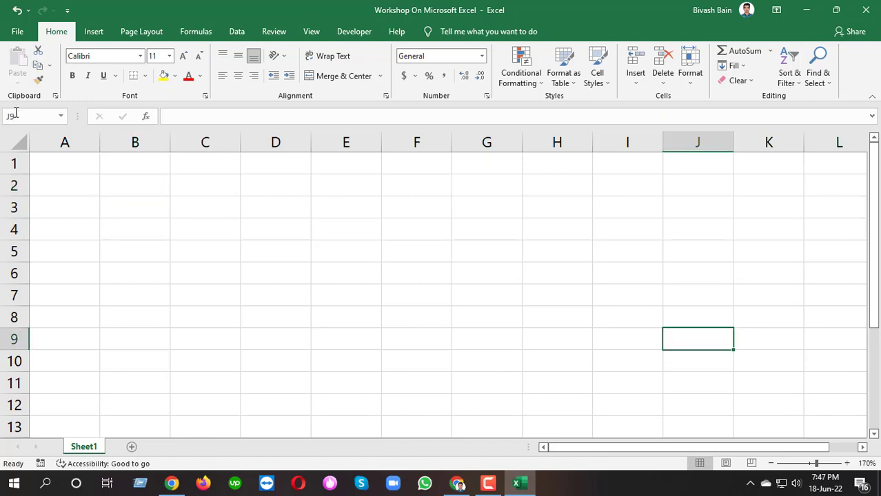
left_click(606, 335)
left_click(392, 266)
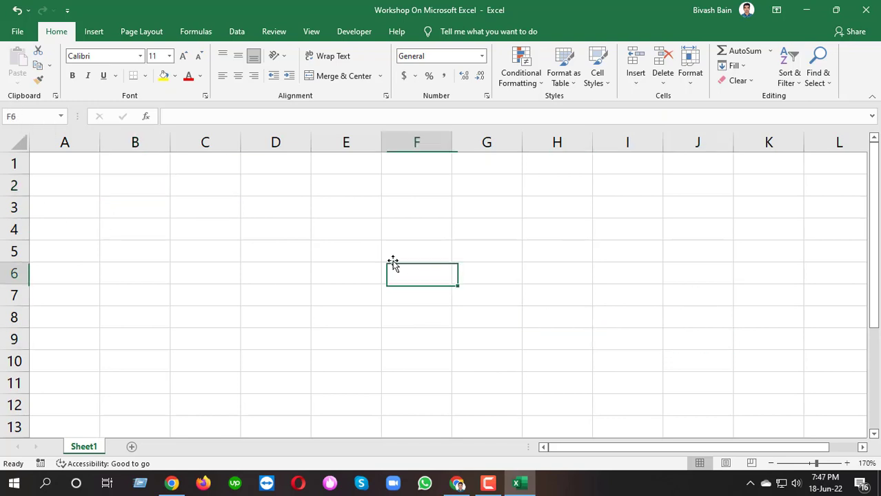
left_click(296, 222)
left_click(173, 224)
left_click(199, 274)
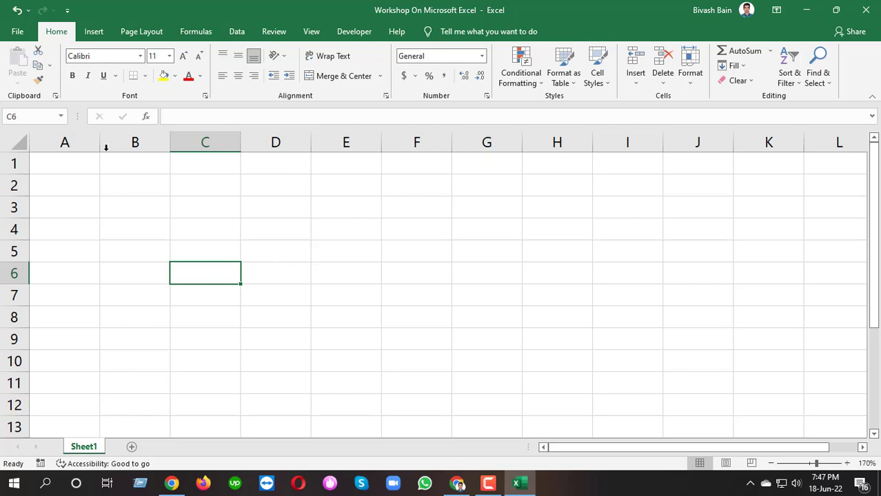
left_click(79, 142)
left_click(132, 141)
left_click(197, 141)
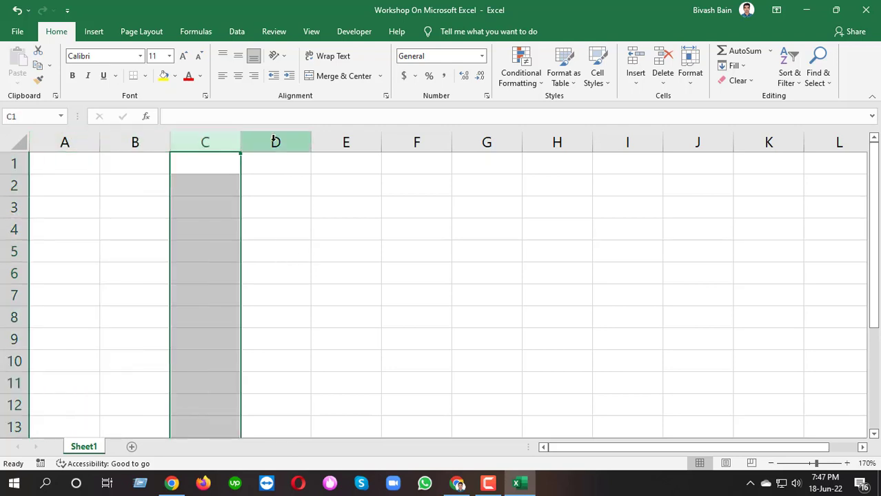
left_click(274, 141)
left_click(345, 141)
left_click(416, 142)
left_click(487, 142)
left_click(551, 141)
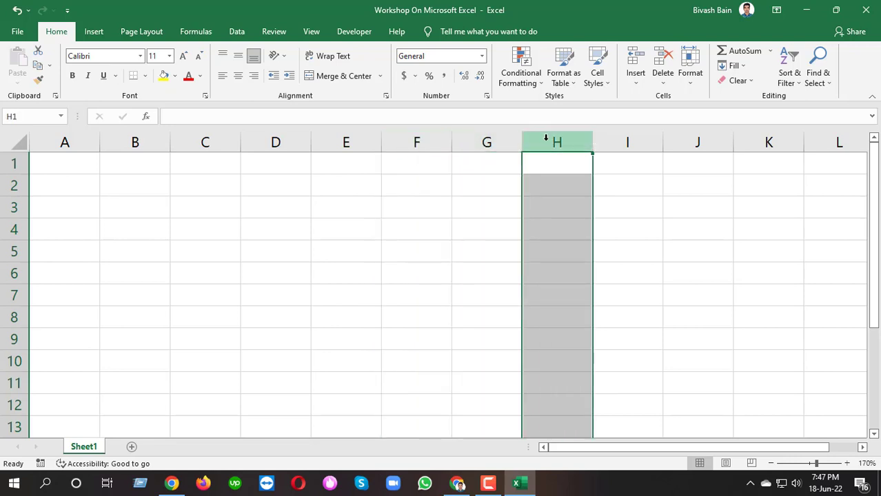
left_click(137, 141)
left_click(76, 141)
left_click(134, 141)
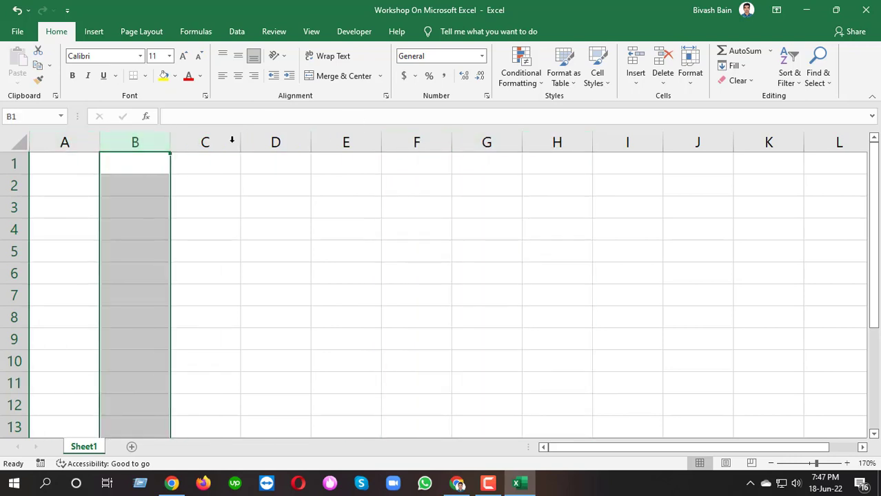
left_click(337, 142)
left_click(65, 142)
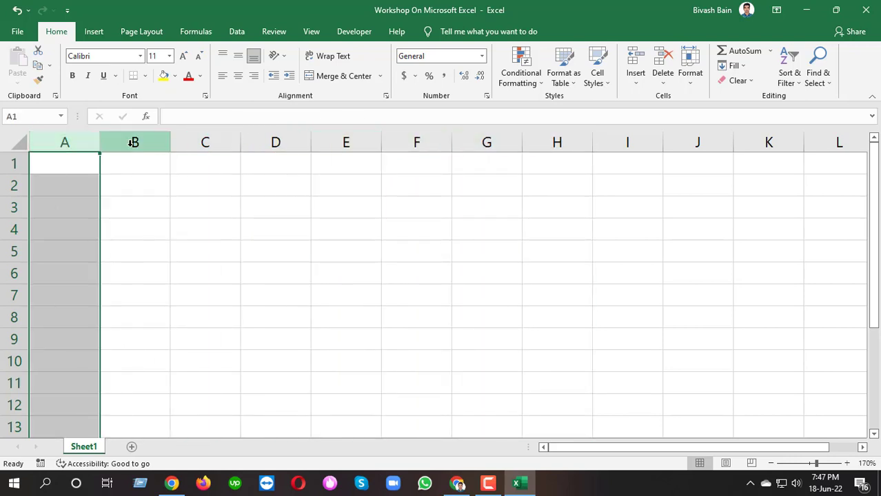
left_click(133, 142)
left_click(207, 142)
left_click(276, 141)
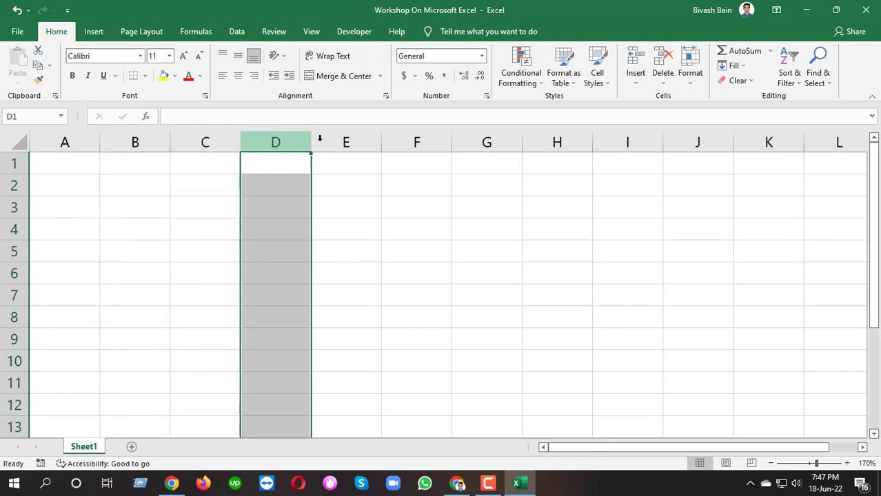
left_click(346, 137)
left_click(210, 231)
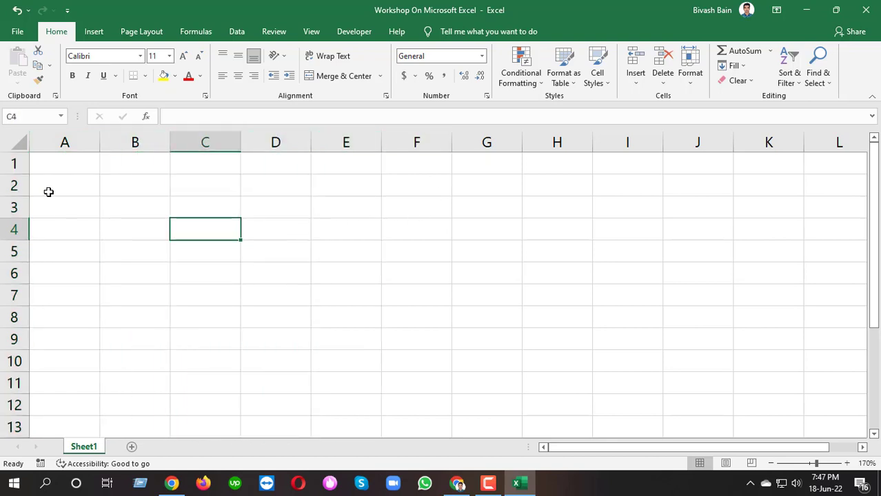
left_click(12, 164)
left_click(14, 183)
left_click(14, 206)
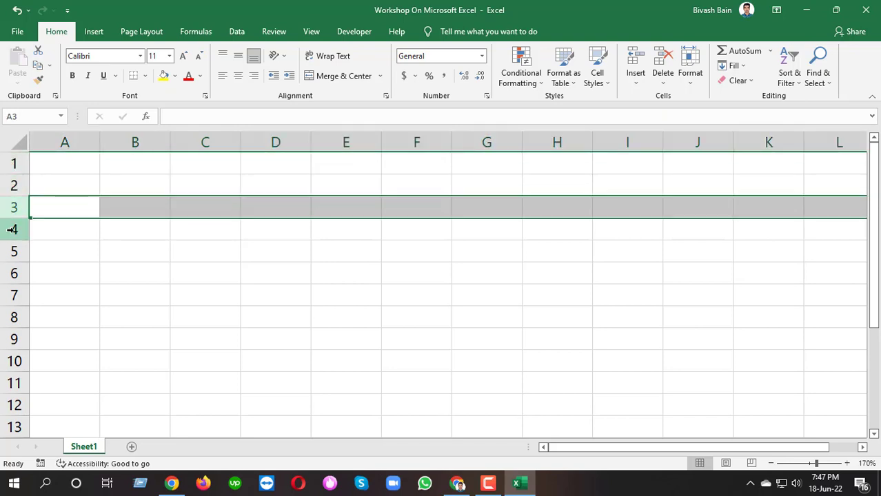
left_click(13, 229)
left_click(14, 251)
left_click(14, 163)
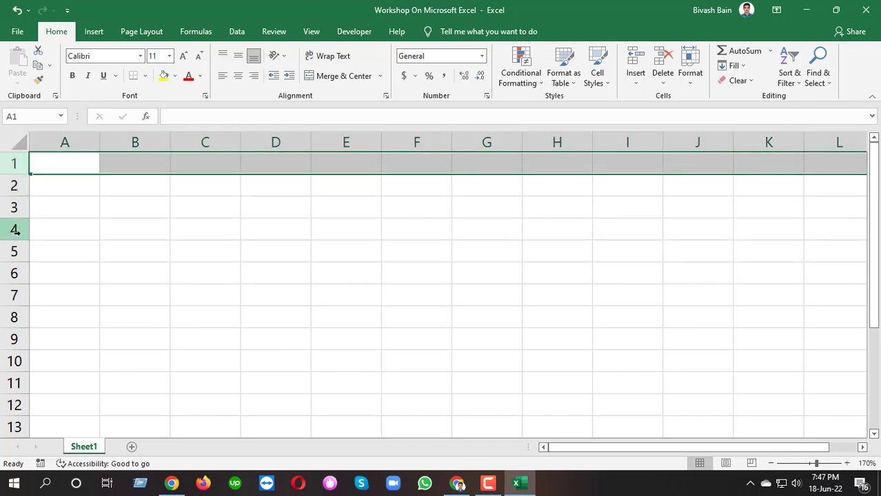
left_click(14, 185)
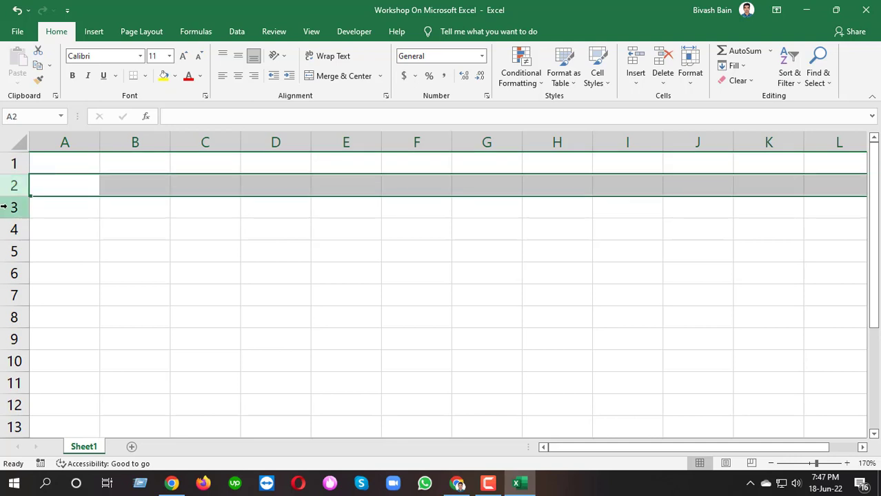
left_click(14, 207)
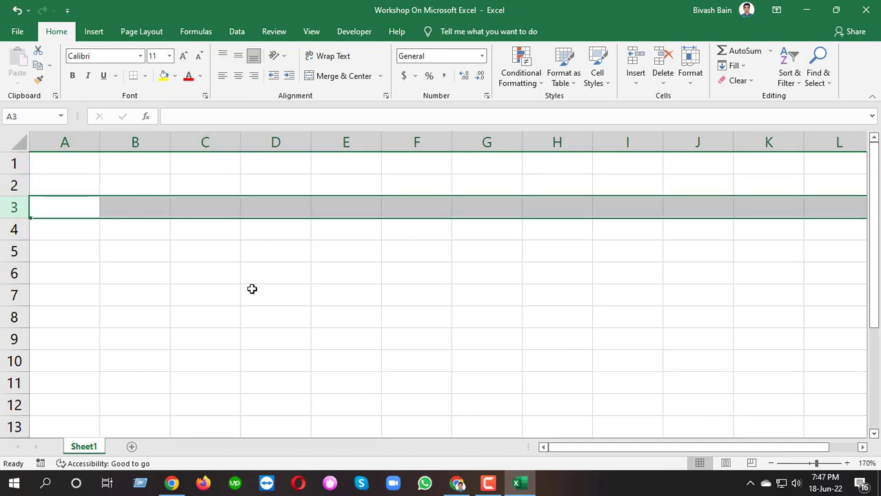
left_click(223, 300)
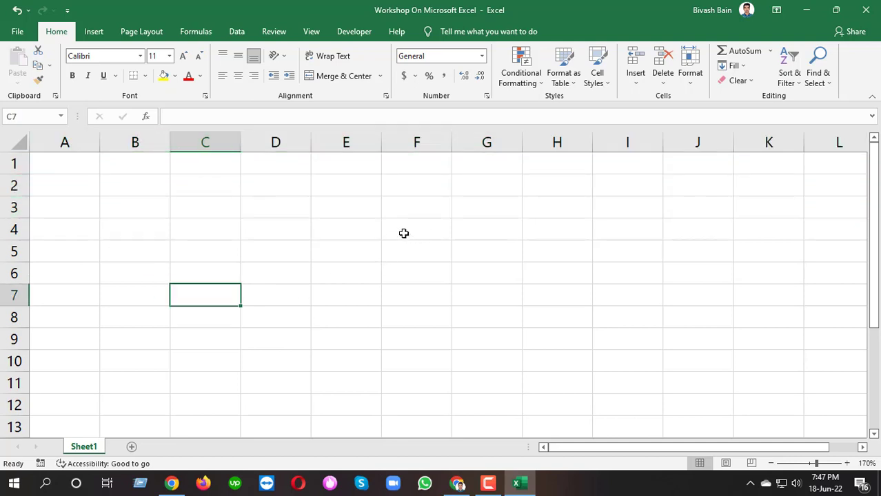
left_click(406, 232)
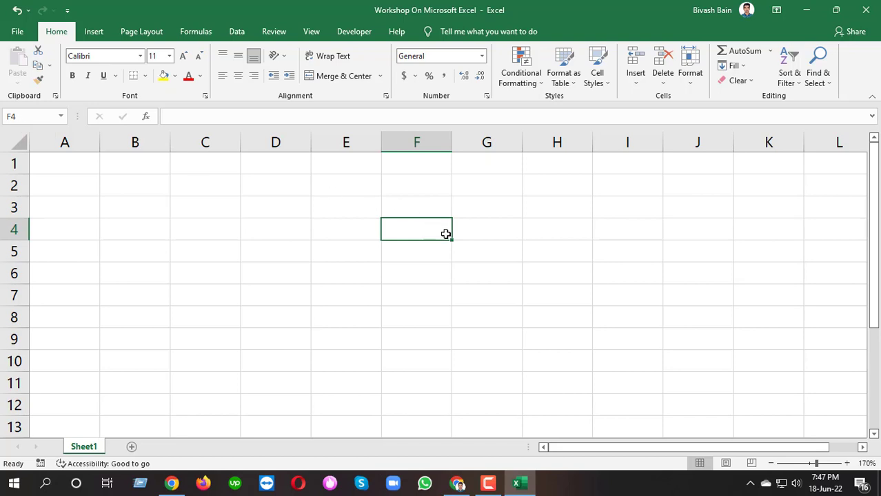
left_click(410, 138)
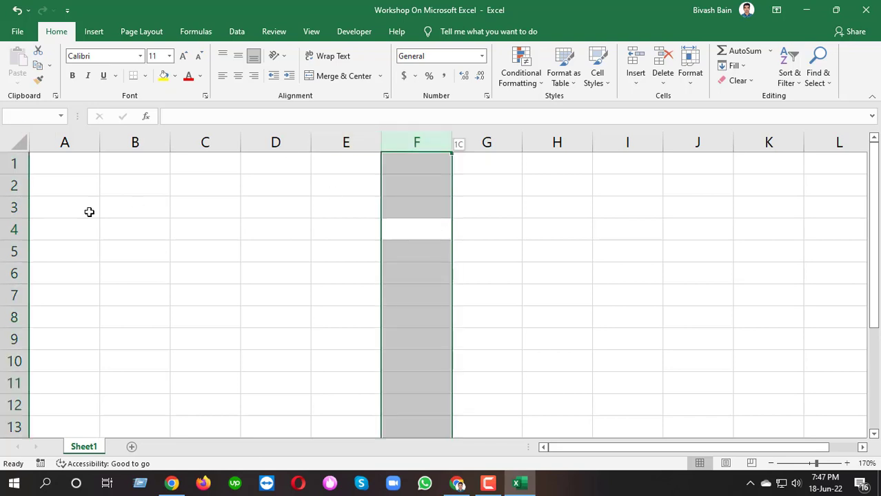
left_click(12, 229)
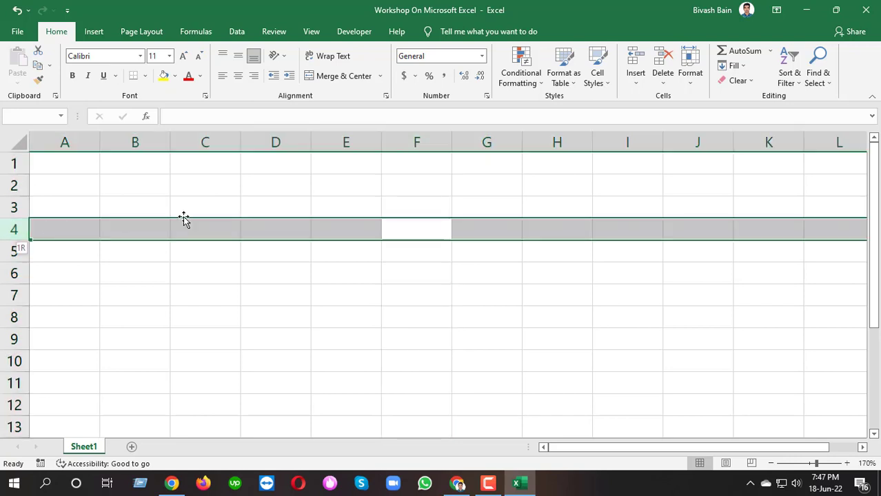
left_click(412, 141, "ctrl")
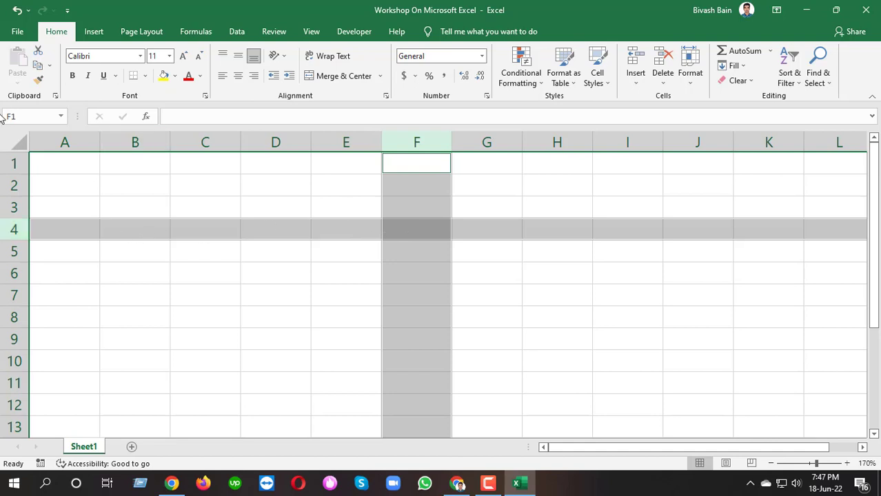
left_click(406, 228)
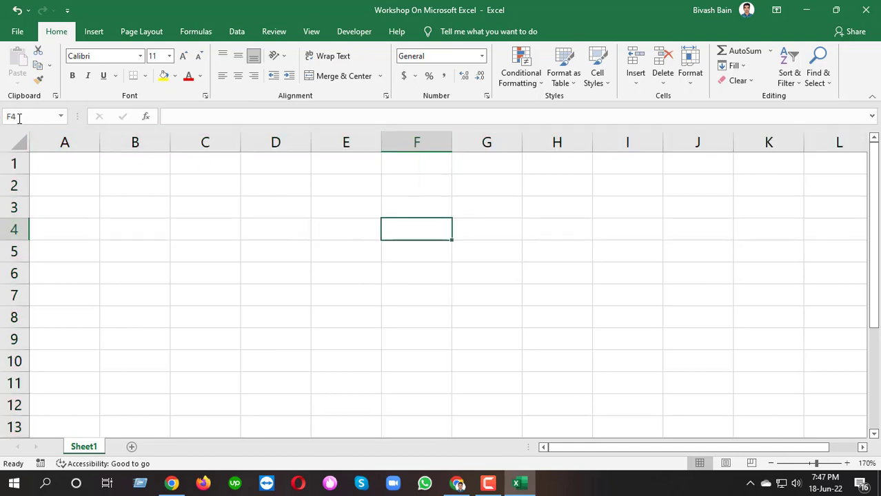
left_click(160, 215)
left_click(83, 140)
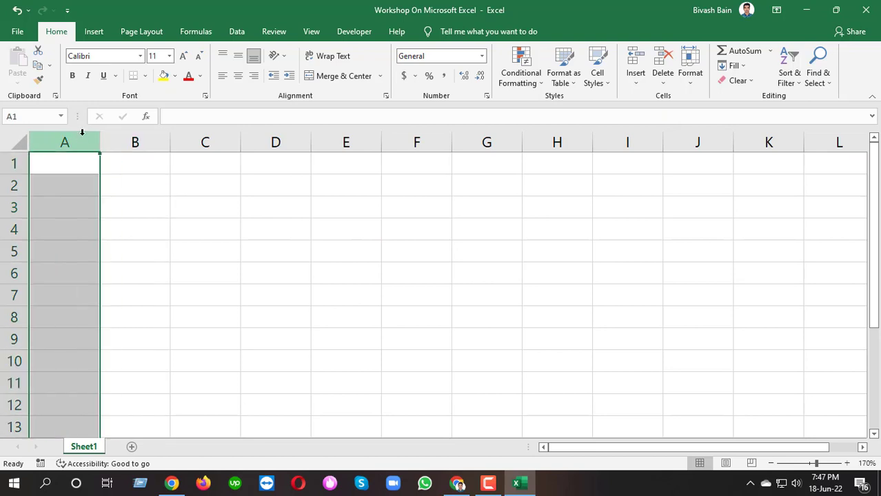
left_click(132, 140)
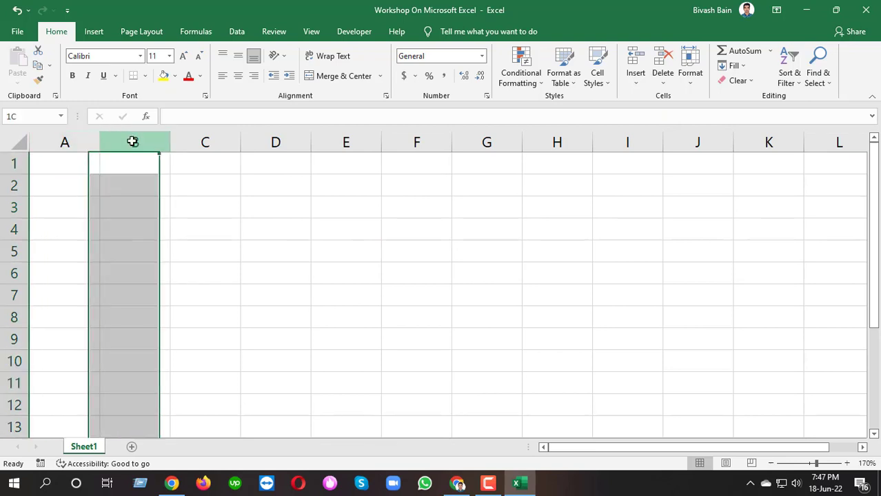
left_click(15, 183)
left_click(10, 228)
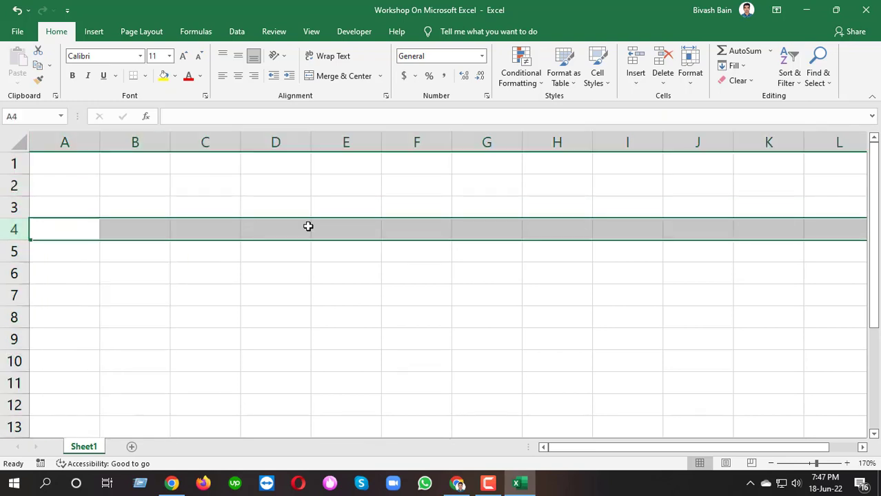
left_click(307, 228)
Zoom the sheet out several steps, then back in to 100%.
left_click(772, 464)
left_click(772, 464)
left_click(772, 464)
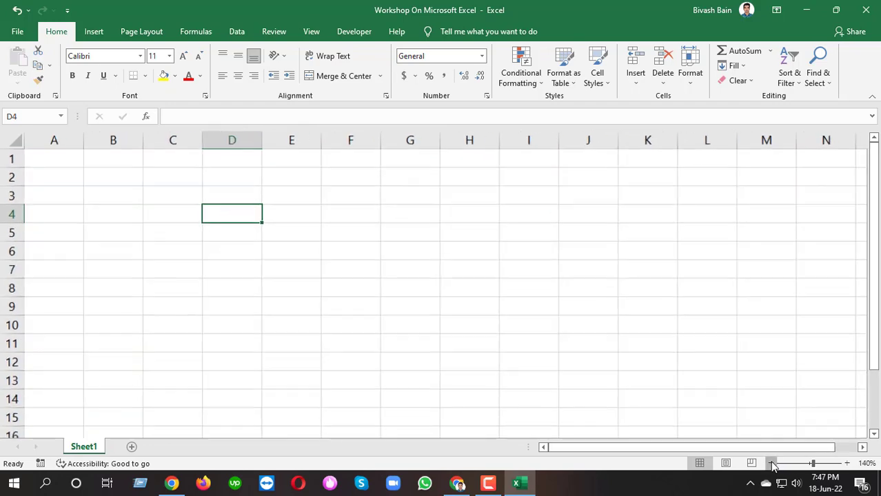
left_click(772, 464)
left_click(772, 464)
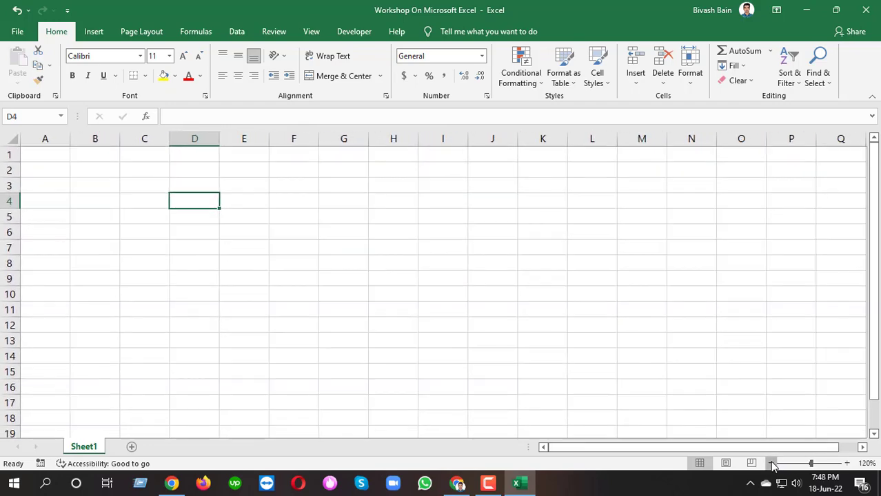
left_click(772, 464)
left_click(772, 464)
left_click(772, 463)
left_click(847, 463)
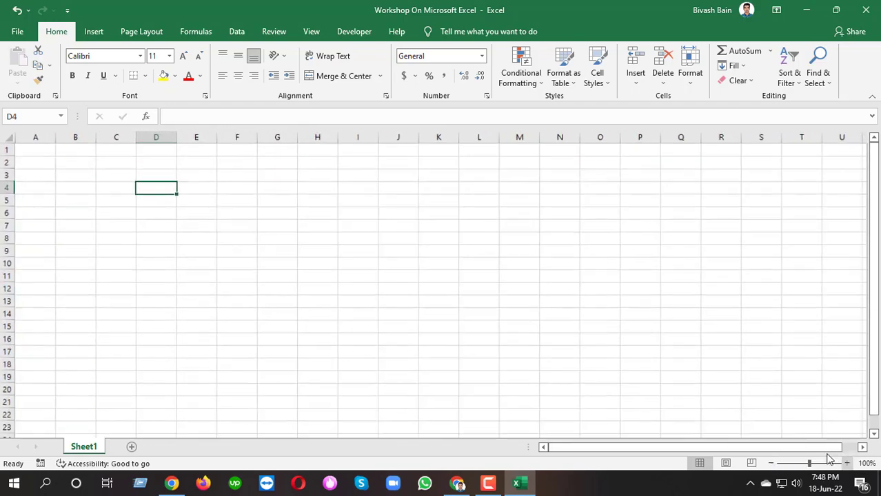
left_click(353, 268)
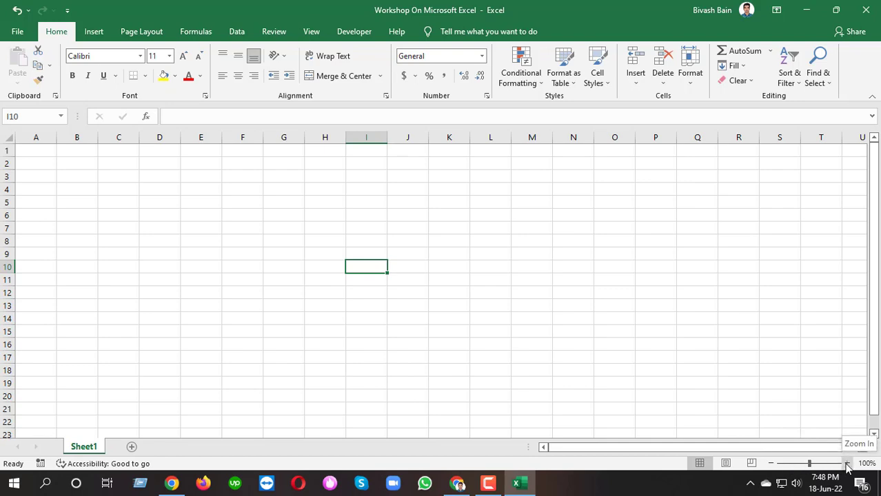
Zoom in two steps and back out two steps to settle at 100%.
left_click(847, 464)
left_click(847, 465)
left_click(847, 465)
left_click(847, 465)
left_click(772, 464)
left_click(771, 464)
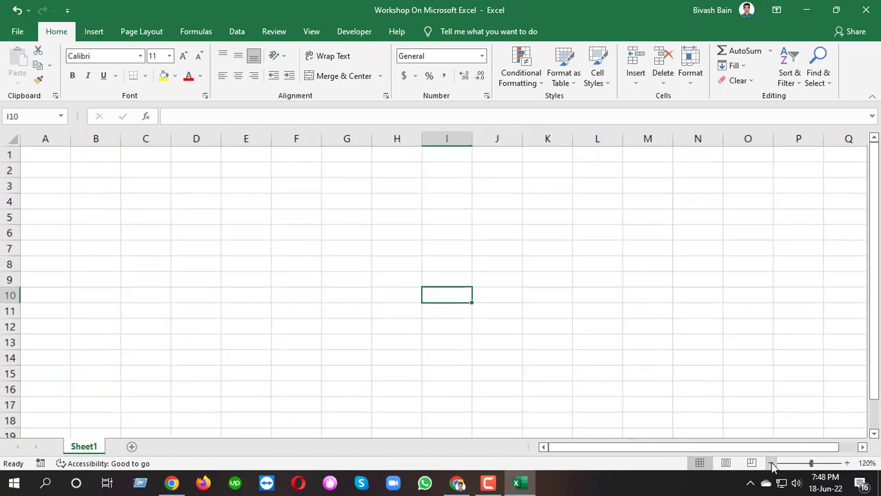
left_click(772, 465)
left_click(772, 465)
left_click(174, 294)
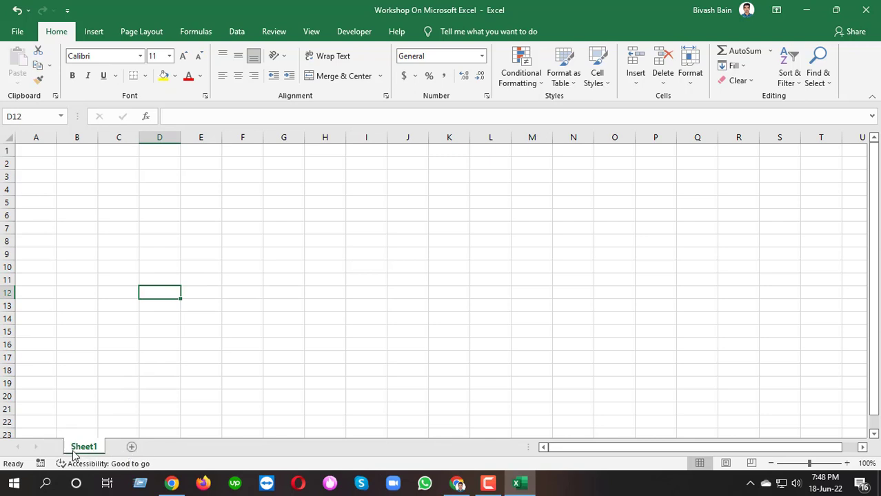
Rename the Sheet1 worksheet tab to 'Home', fixing the 'Homw' typo.
right_click(73, 453)
left_click(252, 317)
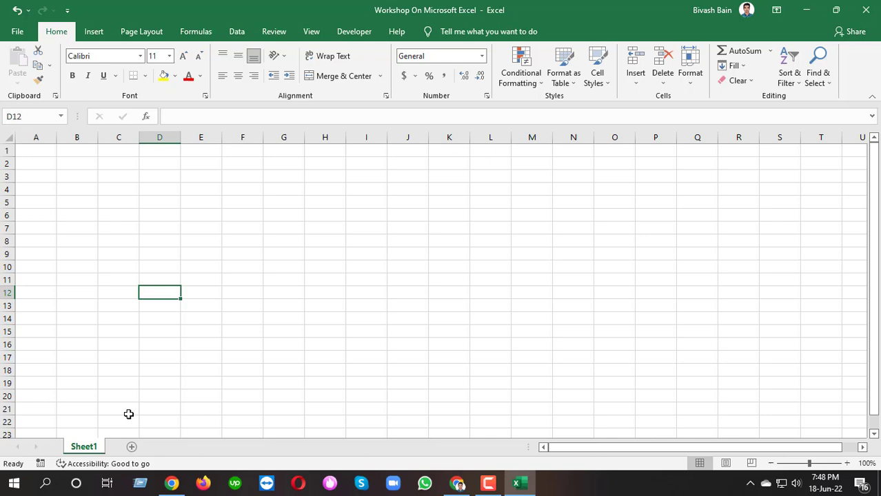
right_click(88, 451)
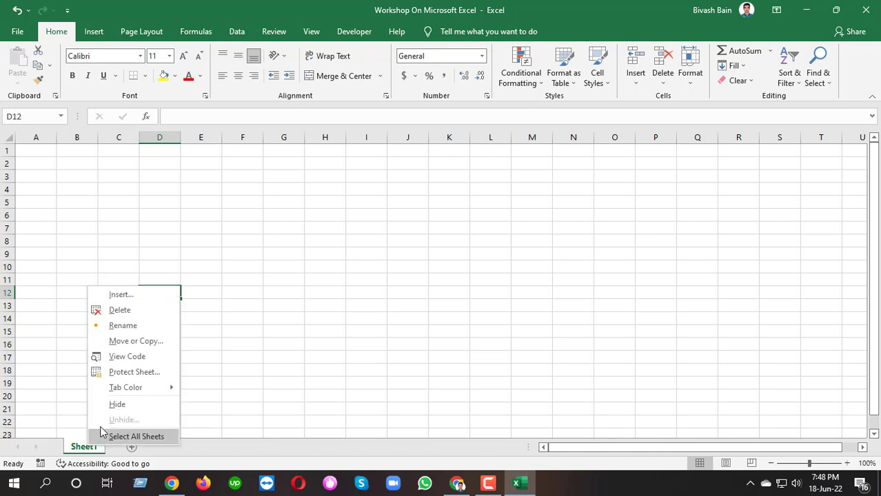
left_click(133, 327)
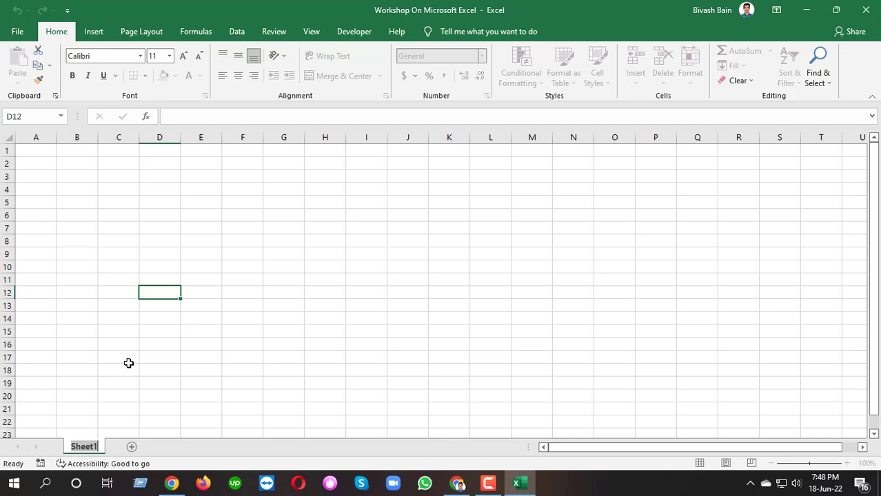
type("Homw")
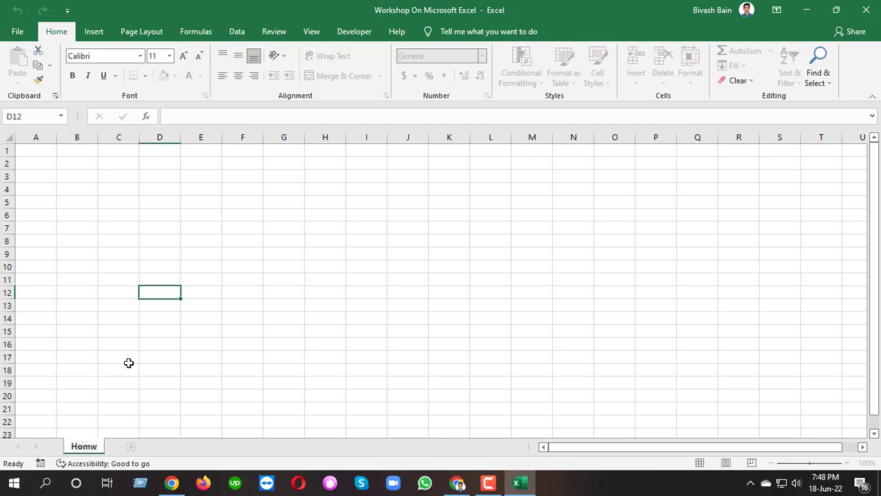
key("BackSpace")
type("e")
left_click(96, 375)
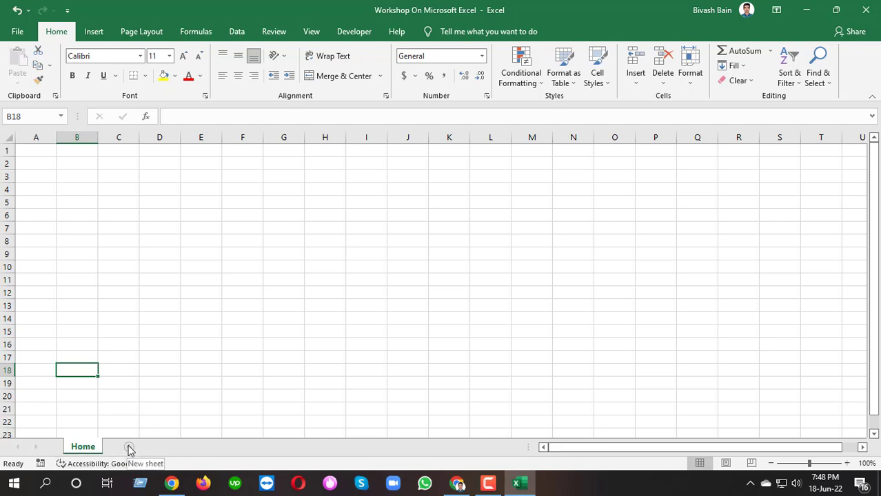
Add a new blank Sheet1 after Home, then return to the Home sheet.
left_click(130, 450)
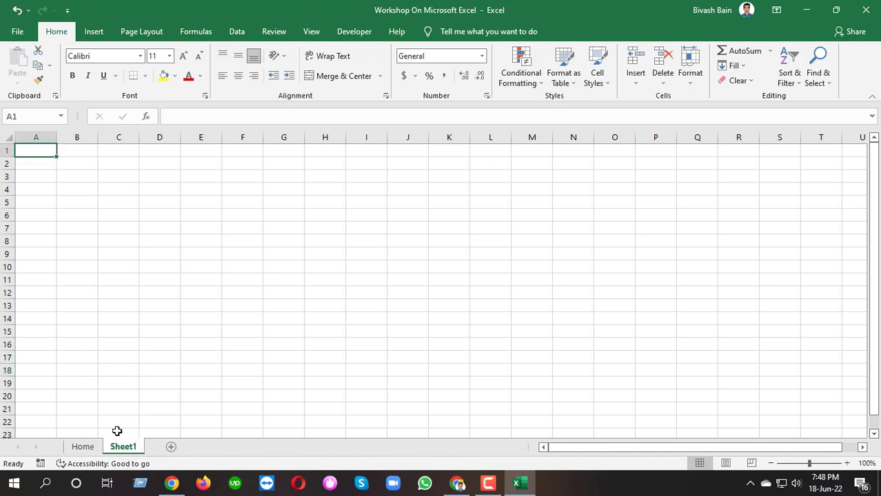
left_click(82, 448)
left_click(126, 448)
left_click(84, 448)
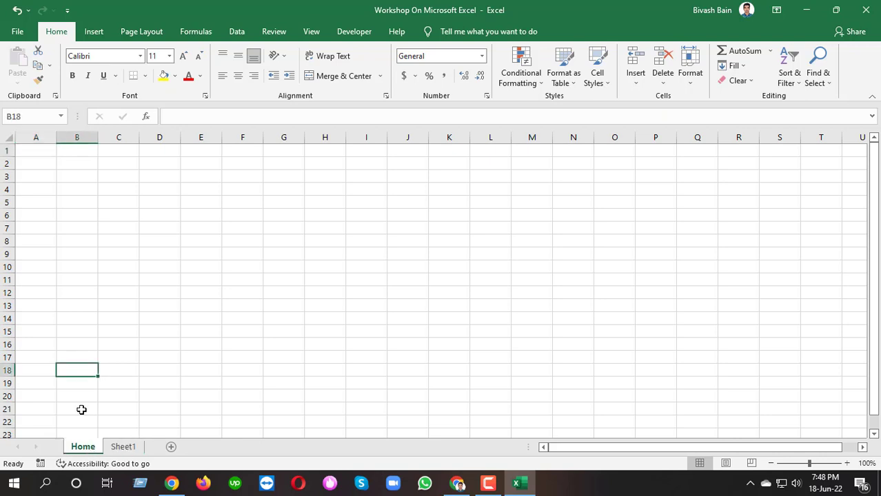
left_click(104, 228)
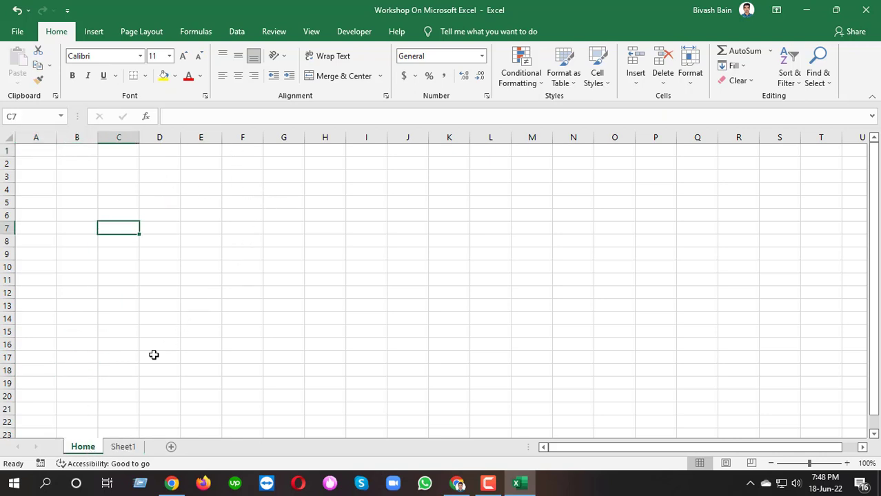
left_click(48, 293)
Rename the Home worksheet to 'School Data'.
right_click(84, 446)
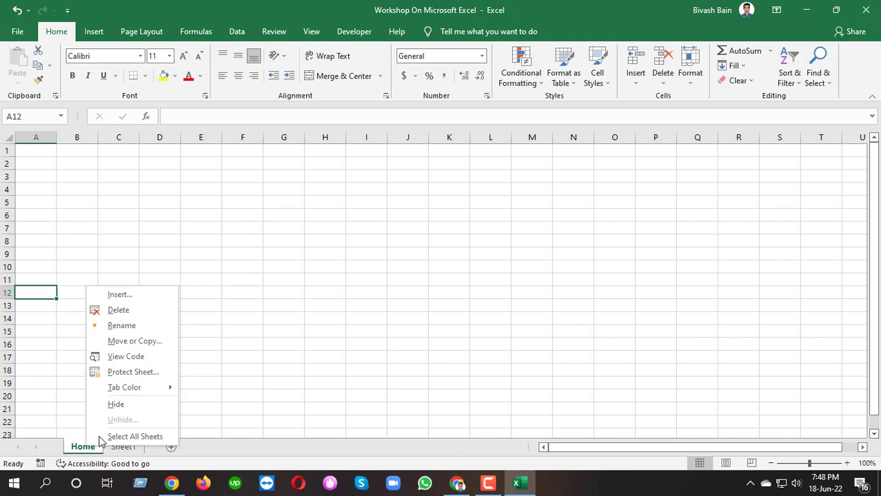
left_click(132, 322)
type("Sc")
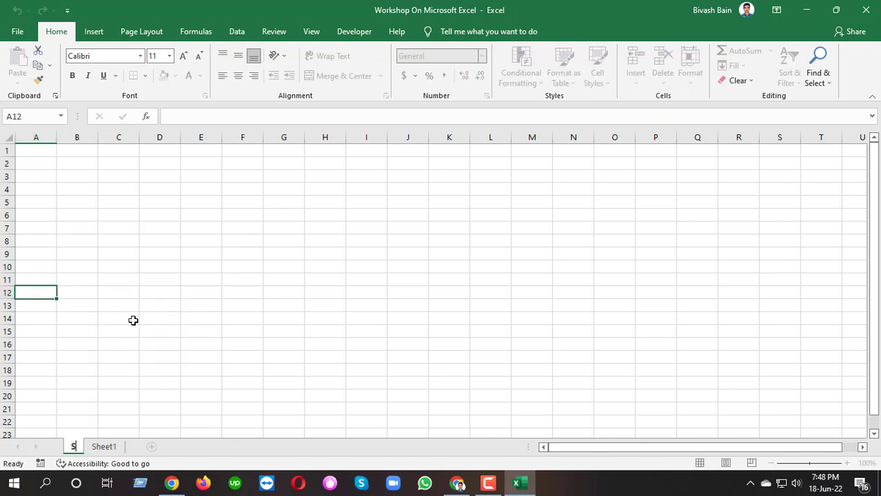
type("hool ")
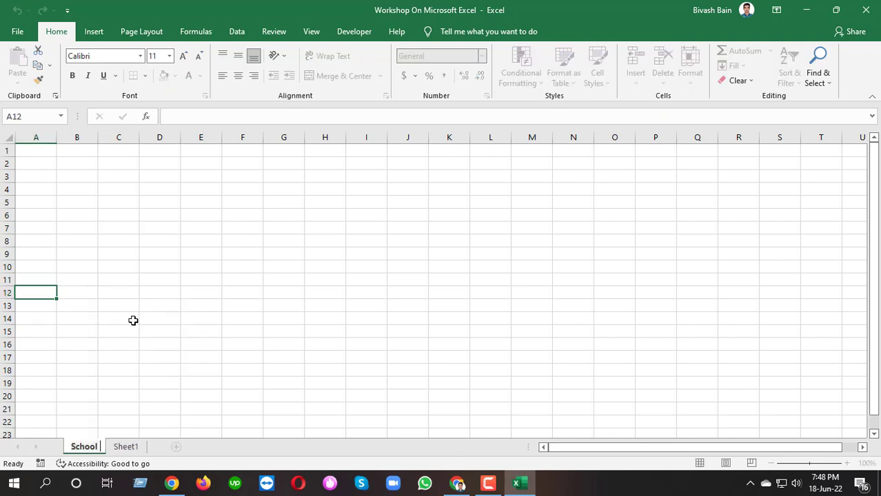
type("Data")
left_click(148, 343)
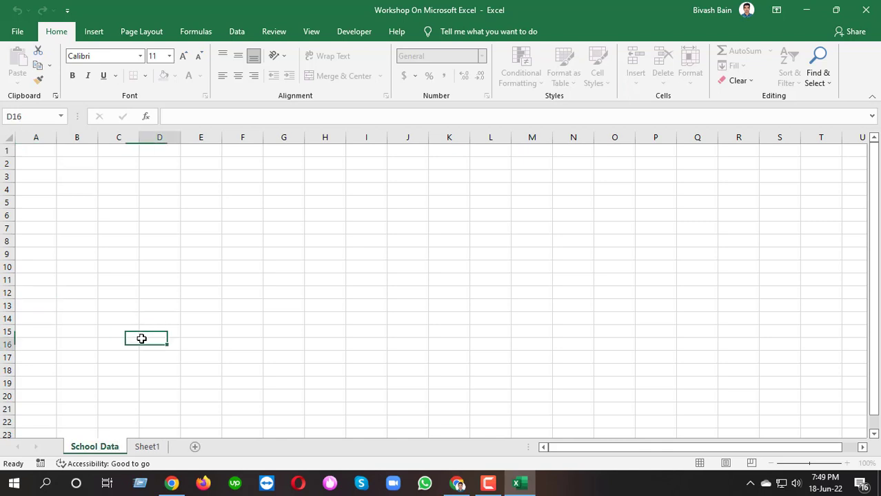
Rename Sheet1 to 'College Data'.
left_click(160, 448)
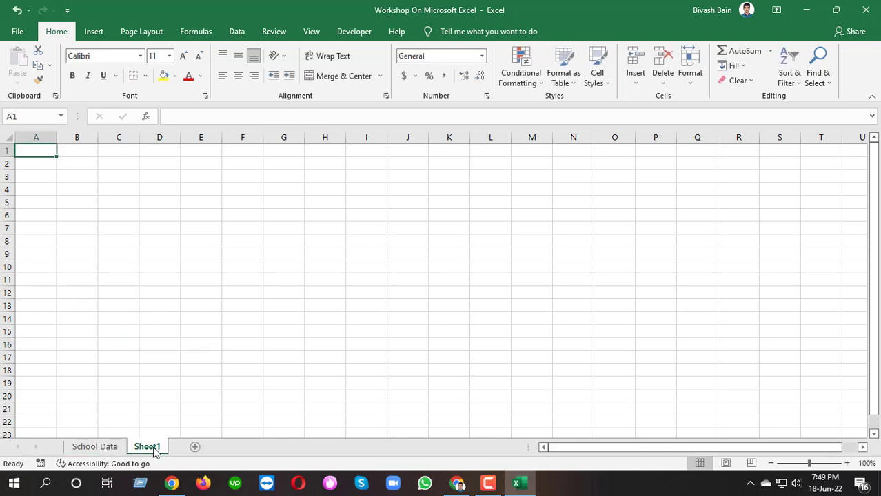
right_click(153, 447)
left_click(205, 324)
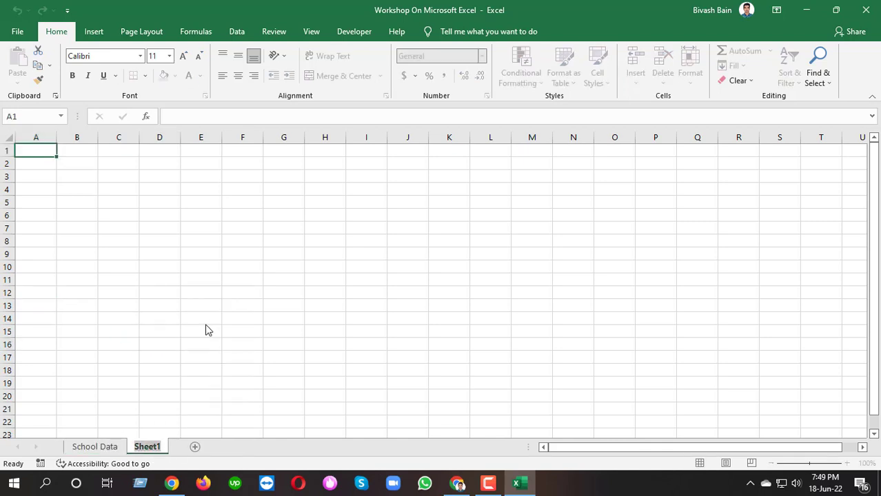
type("Colleg")
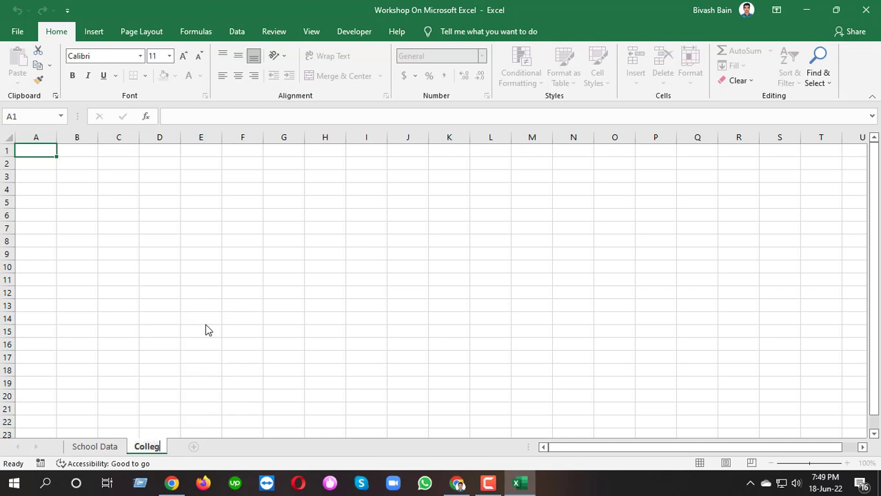
type("e Data")
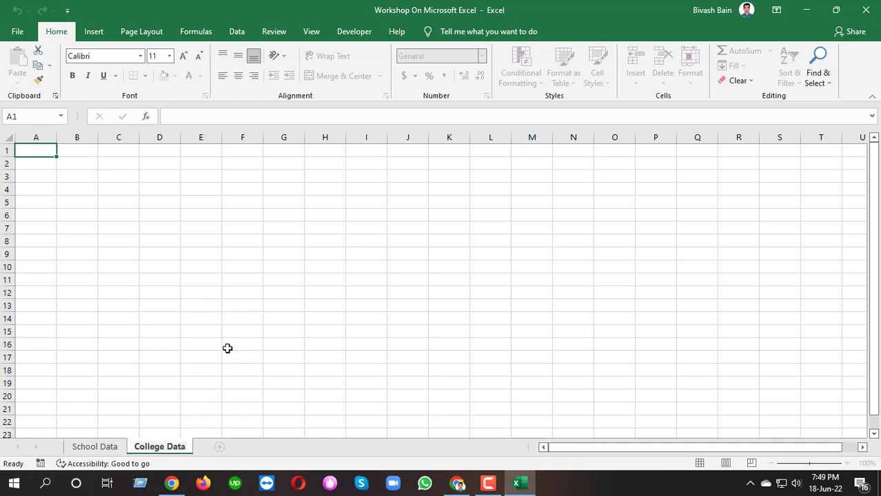
left_click(223, 344)
Add five new blank worksheets after College Data, ending with Sheet6.
left_click(220, 448)
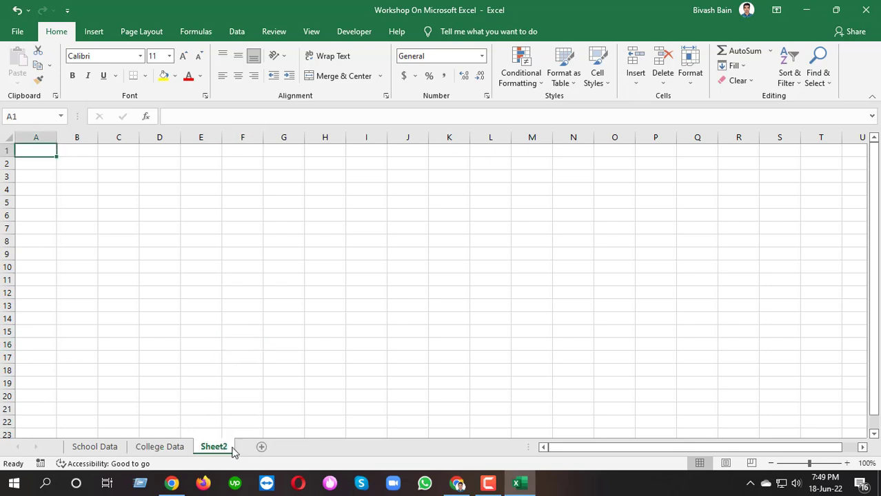
left_click(261, 448)
left_click(306, 446)
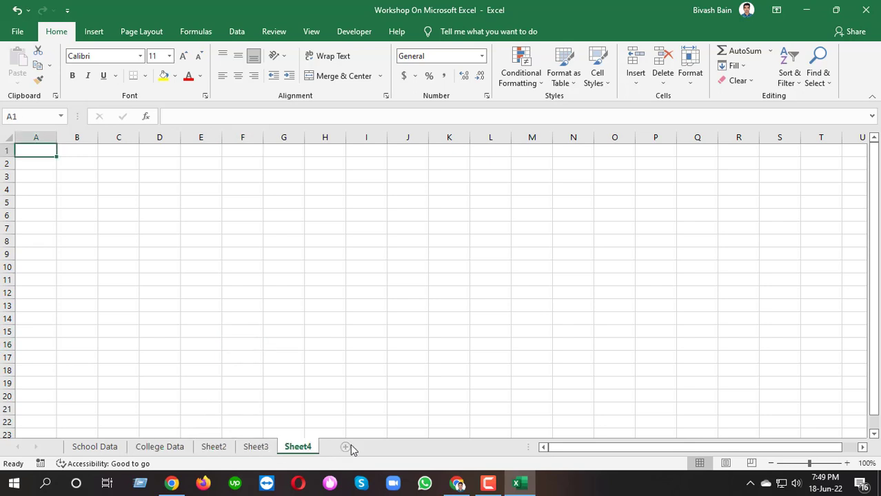
left_click(375, 447)
left_click(397, 446)
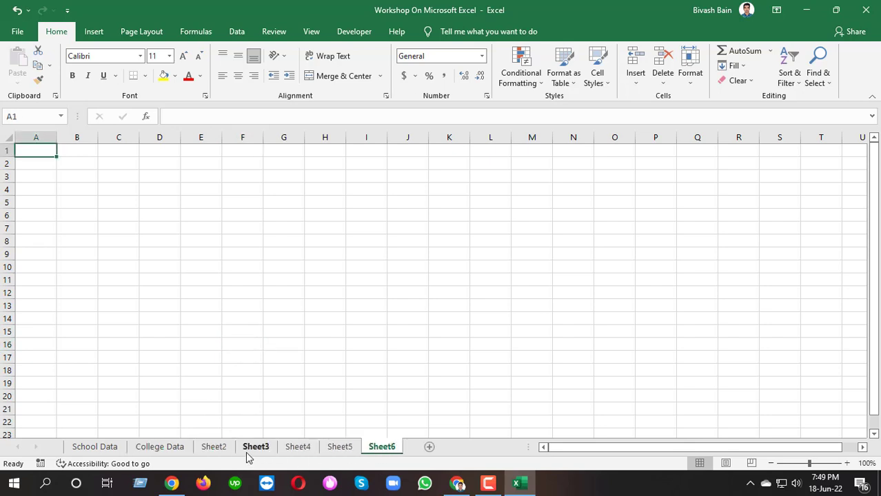
Check the tabs Sheet2 to Sheet4, College Data and School Data, ending on School Data.
left_click(219, 448)
left_click(252, 449)
left_click(309, 448)
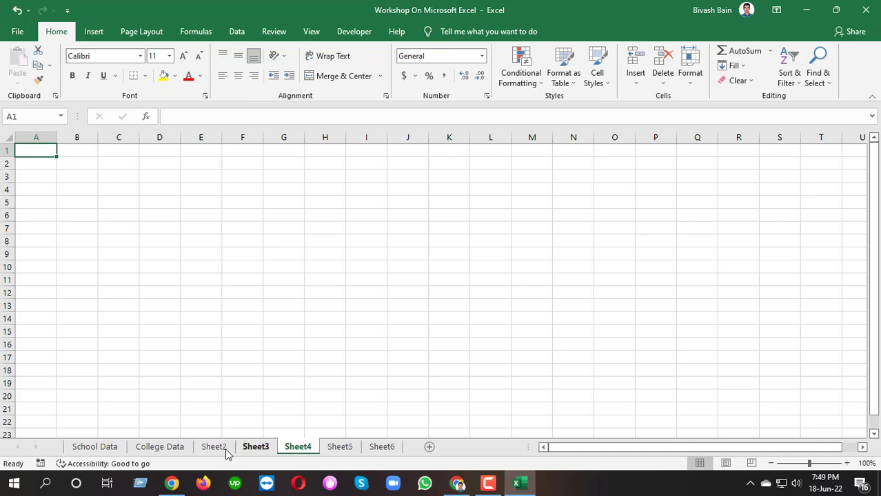
left_click(215, 448)
left_click(141, 448)
left_click(105, 448)
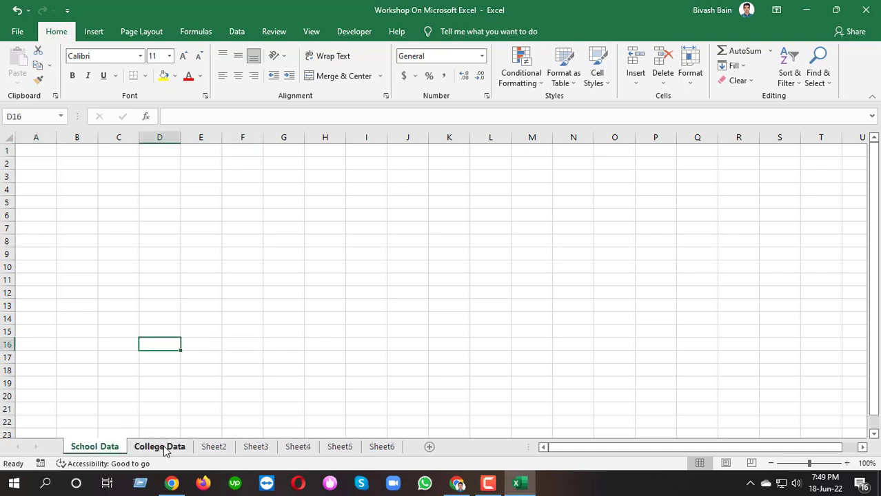
left_click(166, 450)
left_click(216, 450)
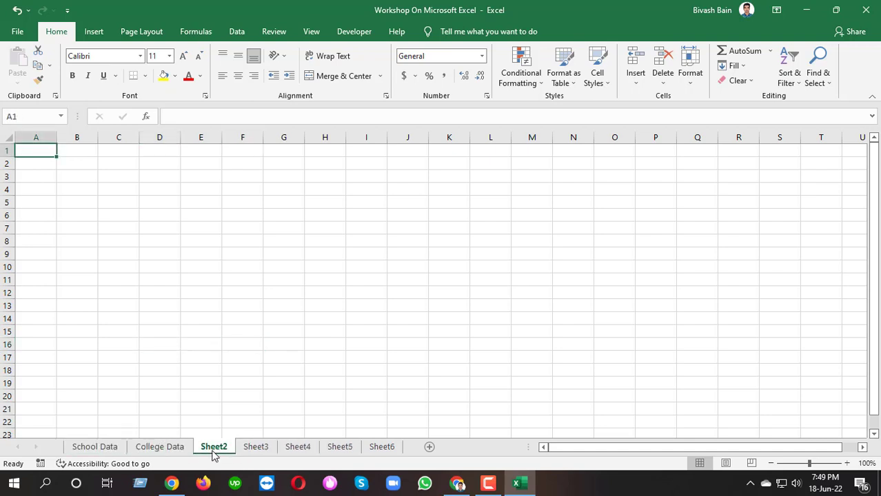
left_click(90, 448)
Rename the School Data sheet to 2016-17.
right_click(91, 448)
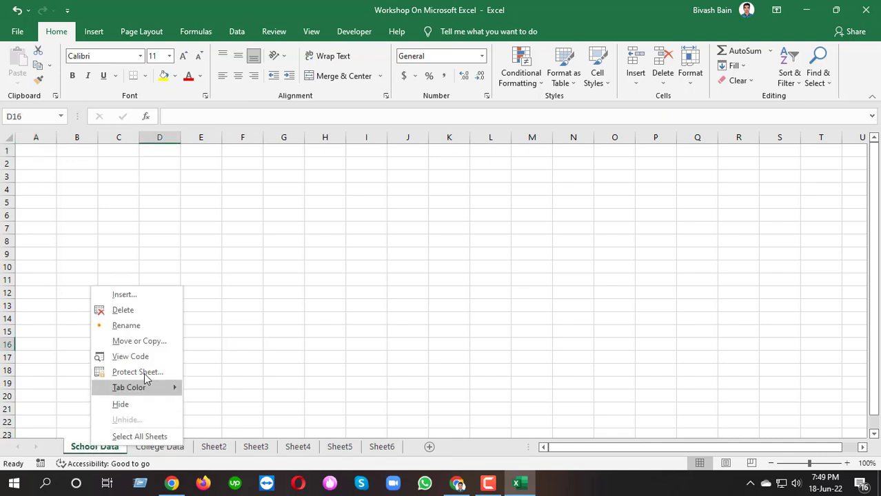
left_click(139, 328)
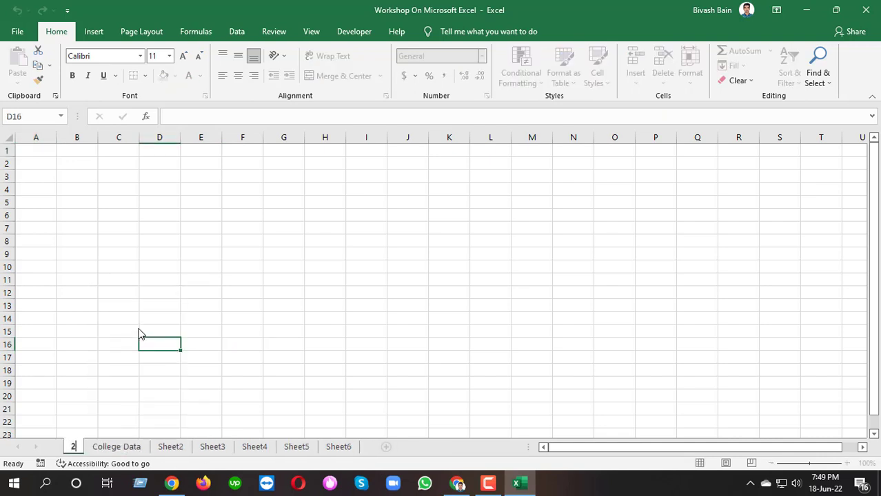
type("2016-")
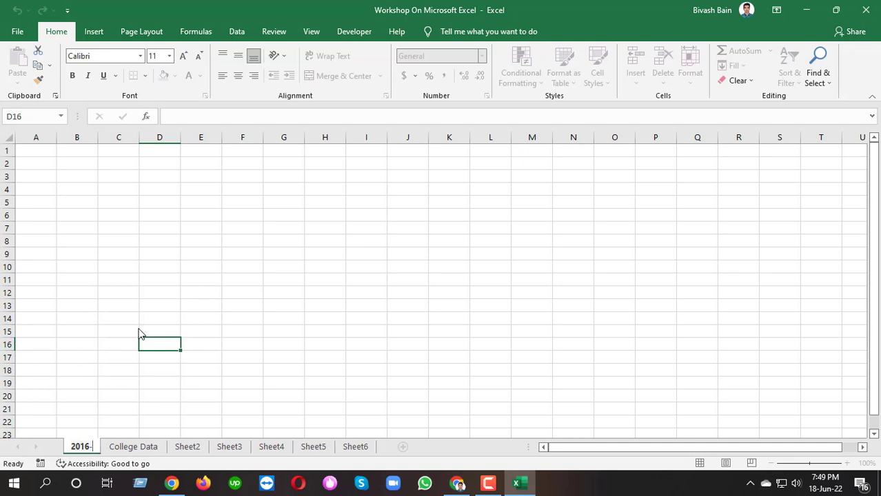
type("17")
left_click(118, 357)
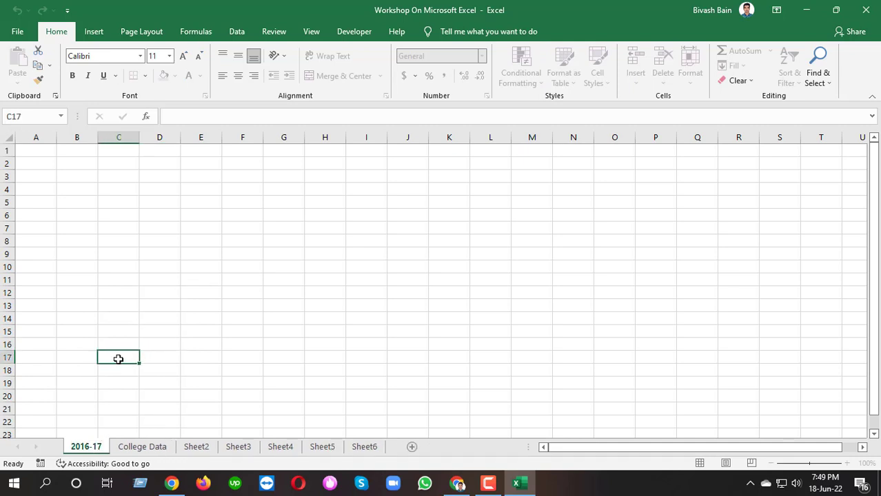
Rename the College Data sheet to 2017-18.
left_click(141, 446)
right_click(141, 447)
left_click(168, 324)
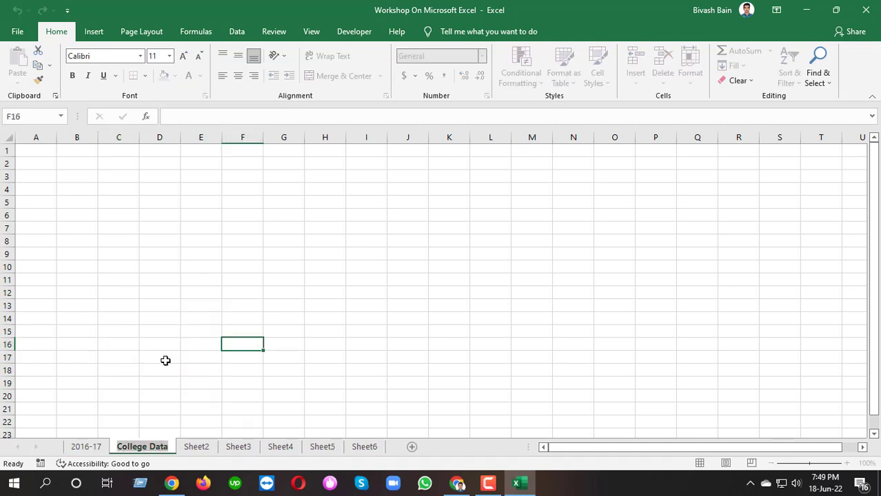
type("2")
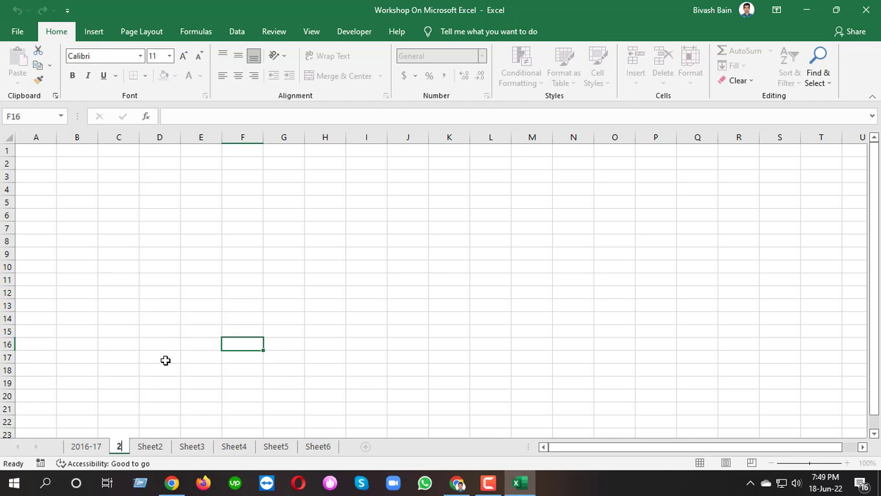
type("07")
key("BackSpace")
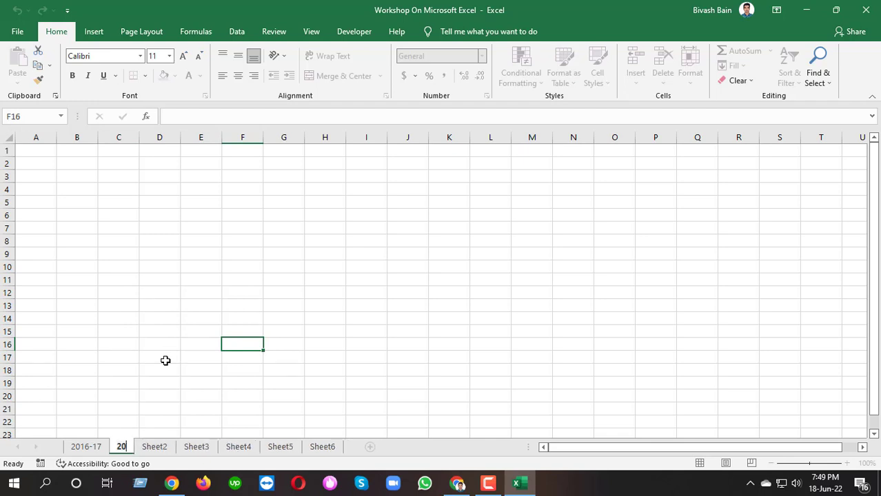
type("17-18")
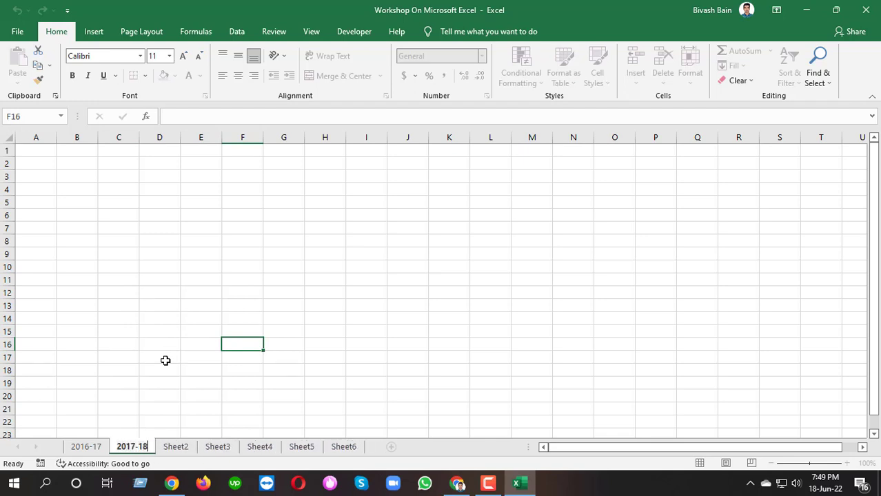
left_click(166, 360)
Rename Sheet2 to 2018-19.
left_click(175, 446)
right_click(174, 447)
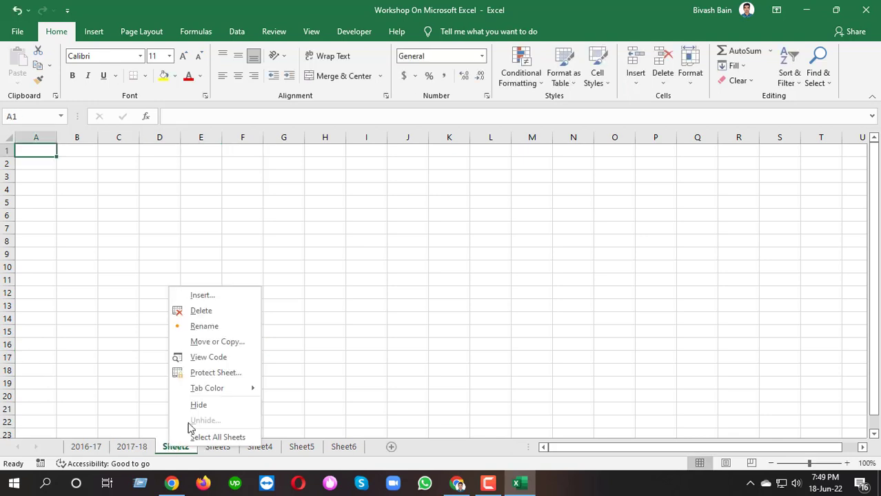
left_click(210, 330)
type("20")
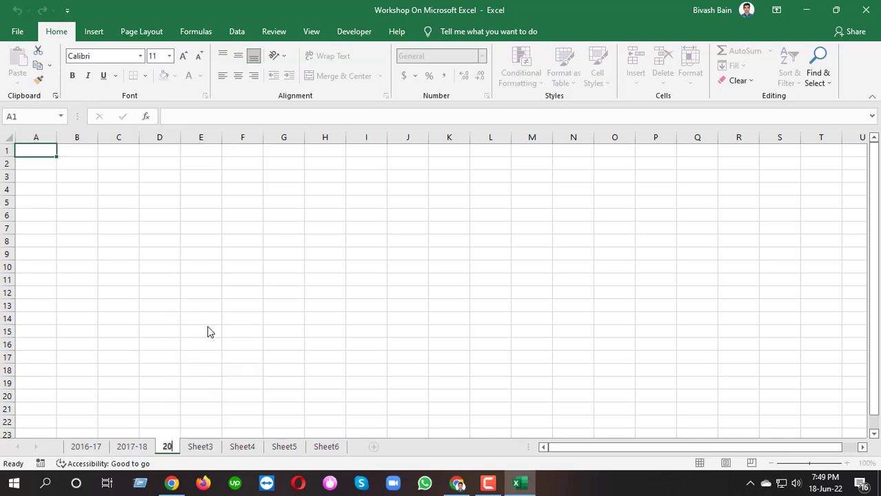
type("18-")
type("19")
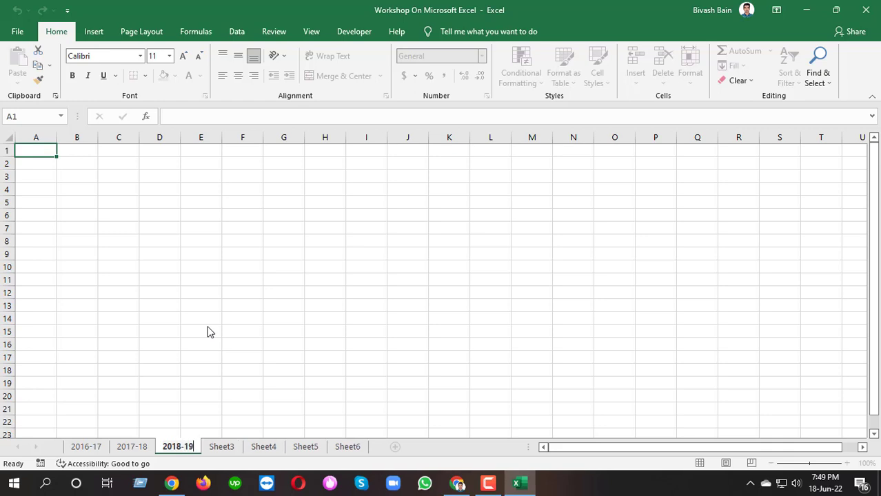
left_click(150, 383)
Check Sheet3 through Sheet6, then return through the year sheets to 2016-17.
left_click(222, 446)
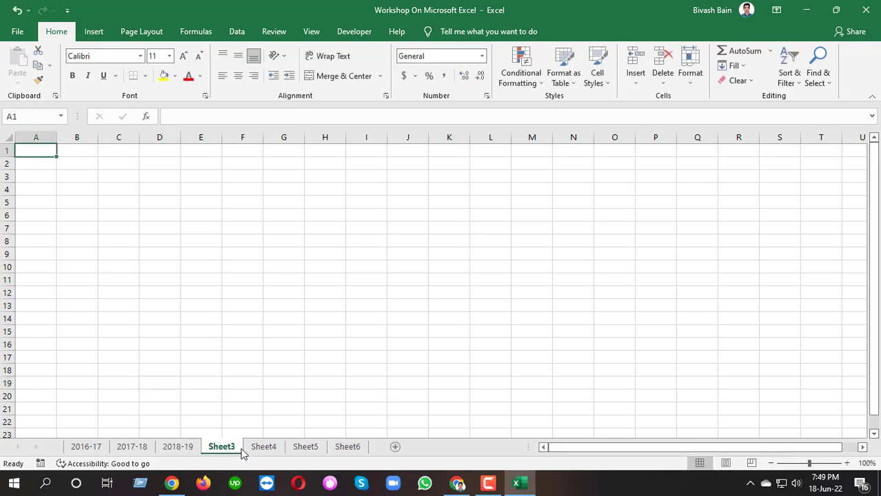
left_click(264, 447)
left_click(305, 447)
left_click(347, 447)
left_click(178, 447)
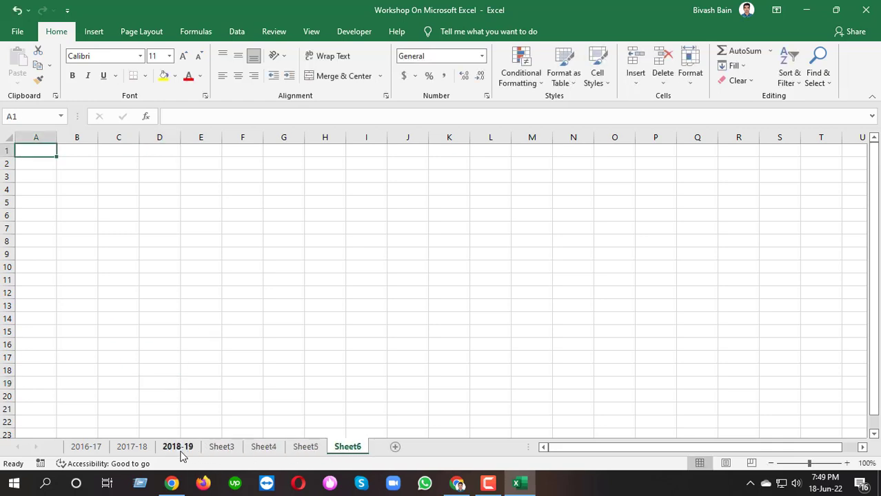
left_click(132, 446)
left_click(85, 447)
Select cell D12 and switch between the 2016-17, 2017-18 and 2018-19 sheets, ending on 2016-17.
left_click(175, 296)
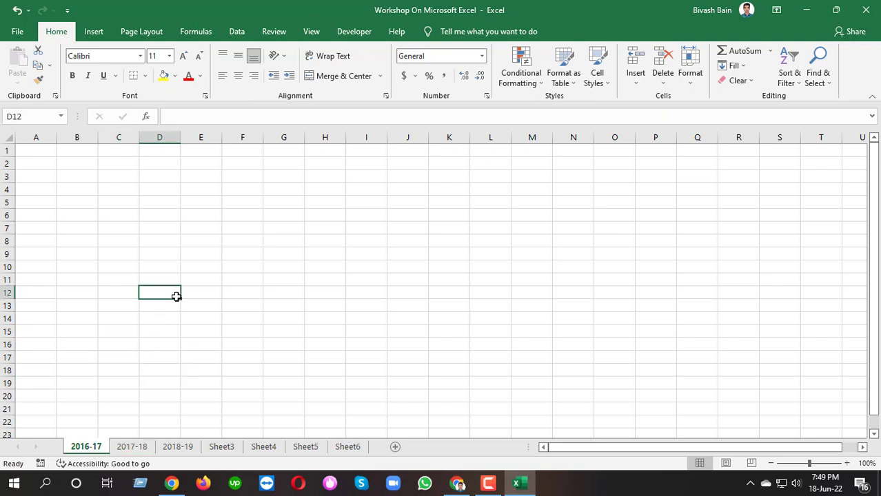
scroll(196, 292, "down", 1)
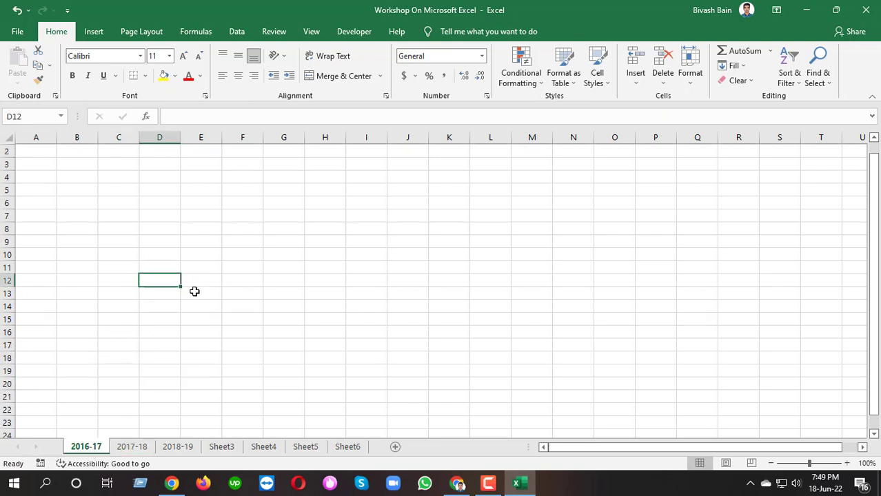
scroll(194, 292, "up", 1)
left_click(132, 447)
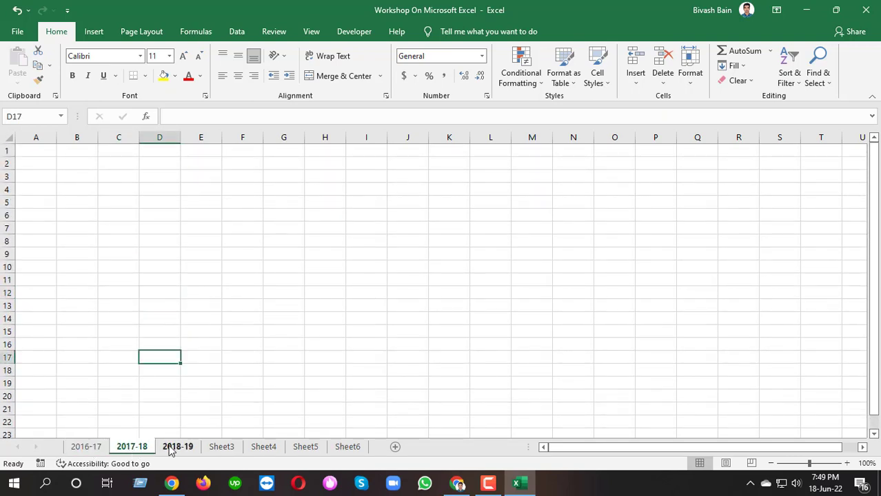
left_click(178, 446)
left_click(80, 448)
left_click(130, 448)
left_click(174, 448)
left_click(81, 452)
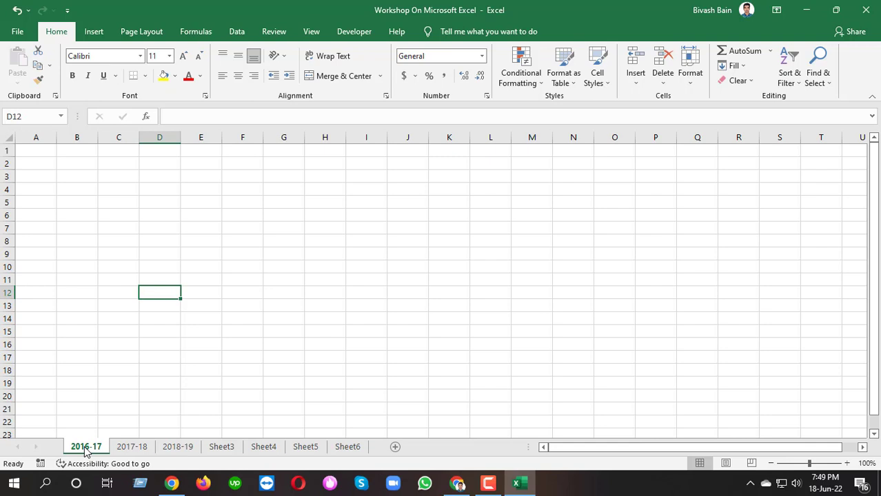
Colour the year tabs: 2016-17 yellow, 2017-18 light blue, 2018-19 purple.
right_click(86, 451)
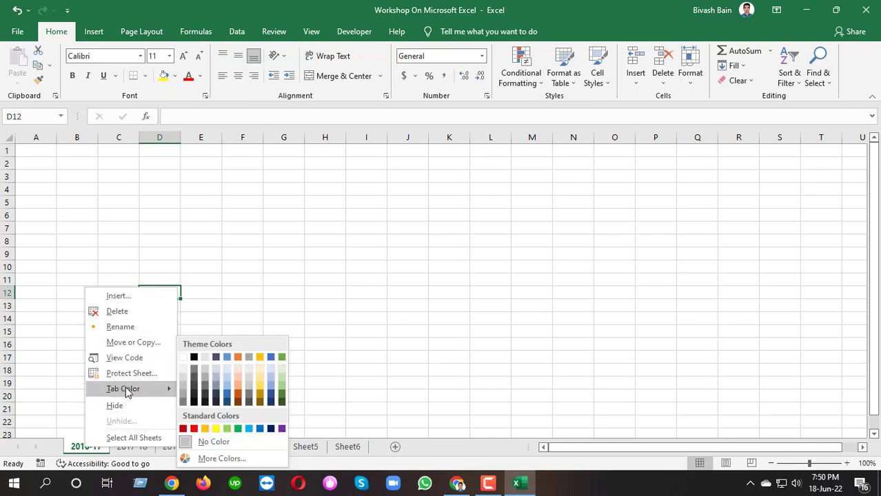
mouse_move(123, 389)
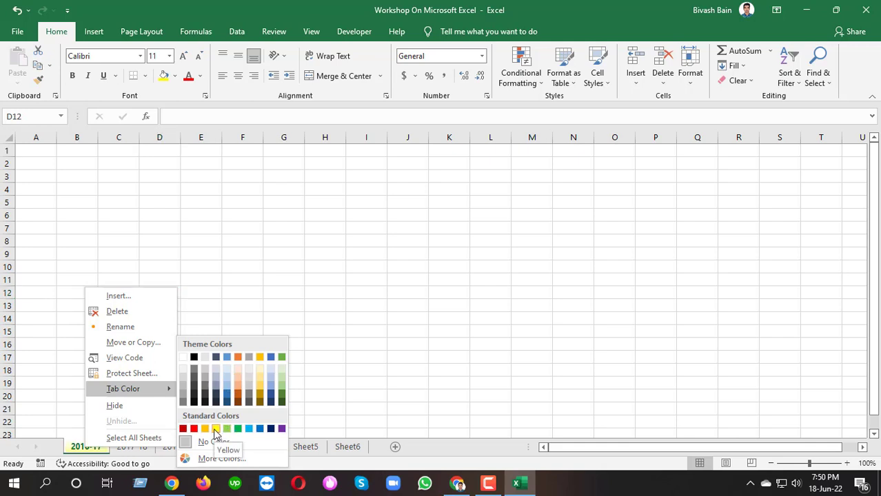
left_click(215, 430)
right_click(136, 446)
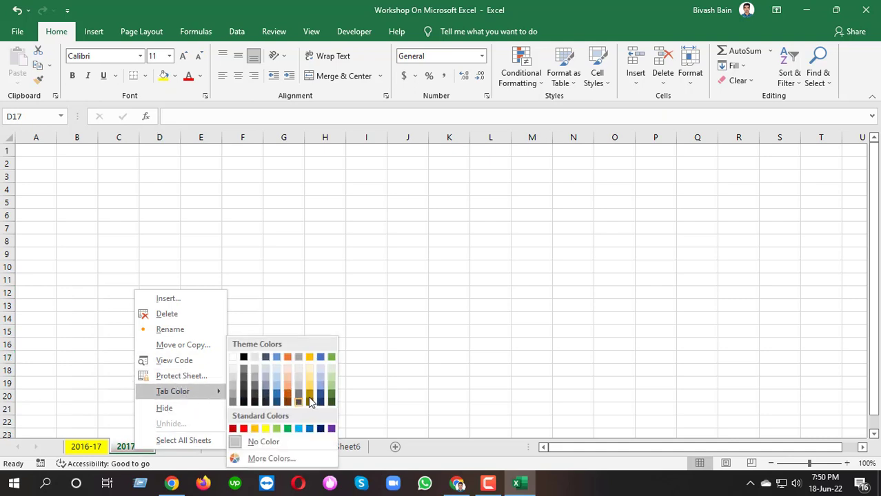
left_click(298, 428)
right_click(178, 446)
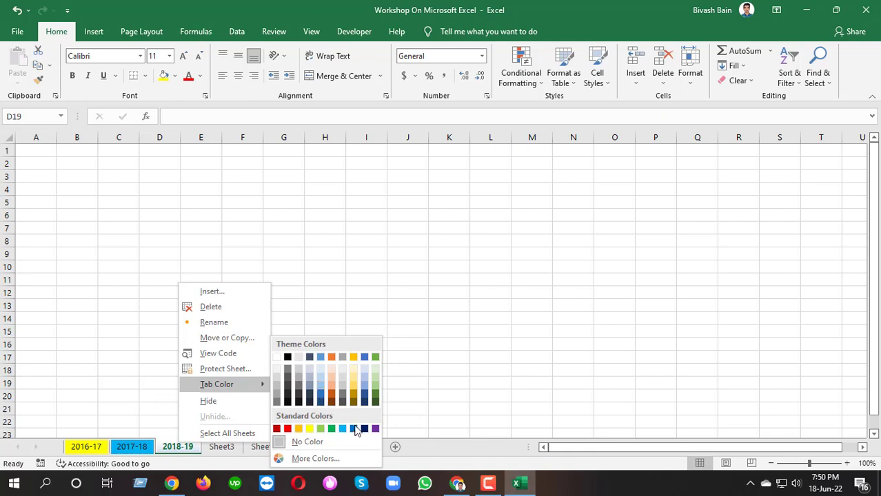
left_click(375, 428)
Colour the Sheet3 tab red and the Sheet4 tab gold.
left_click(222, 448)
right_click(224, 448)
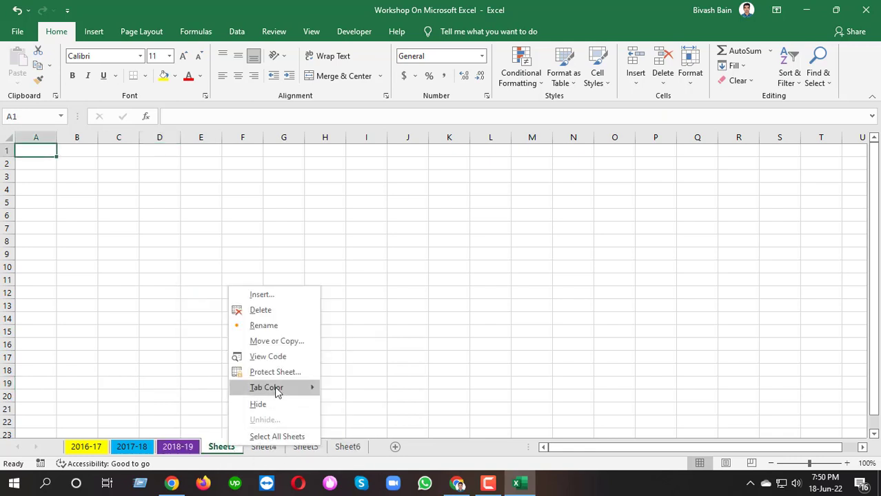
mouse_move(266, 387)
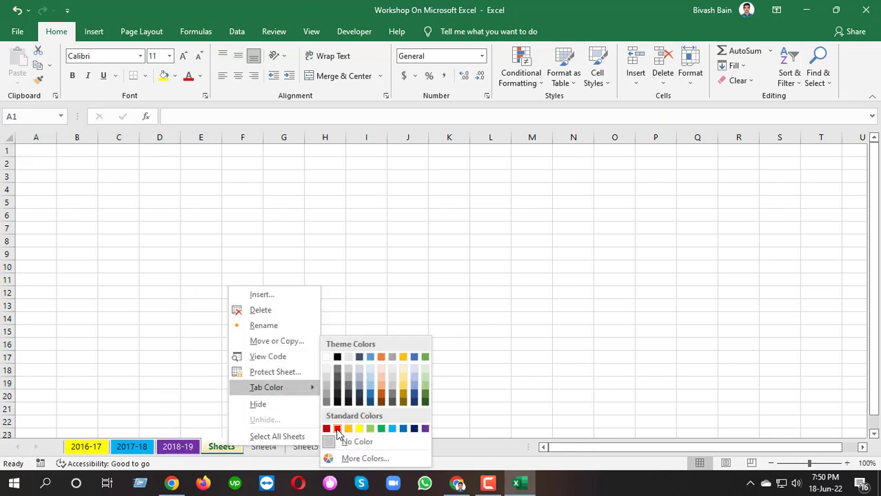
left_click(337, 429)
left_click(263, 448)
right_click(264, 447)
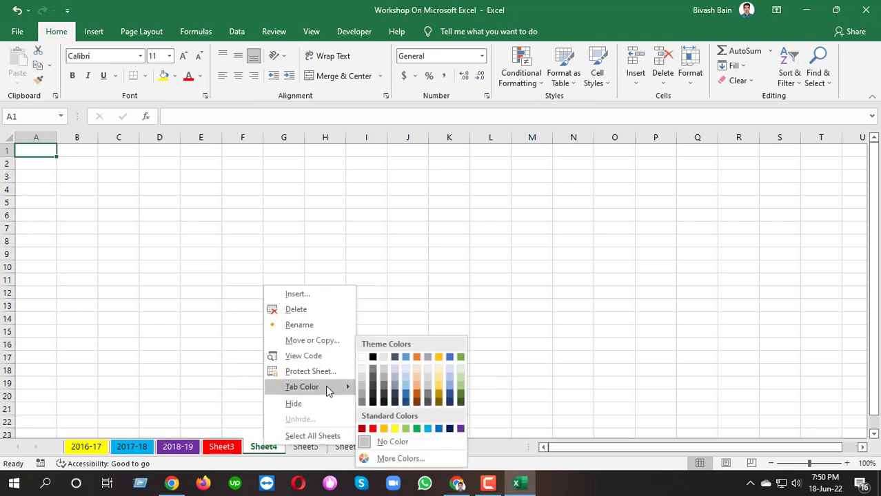
left_click(438, 357)
Colour the Sheet5 tab green and the Sheet6 tab orange.
left_click(303, 448)
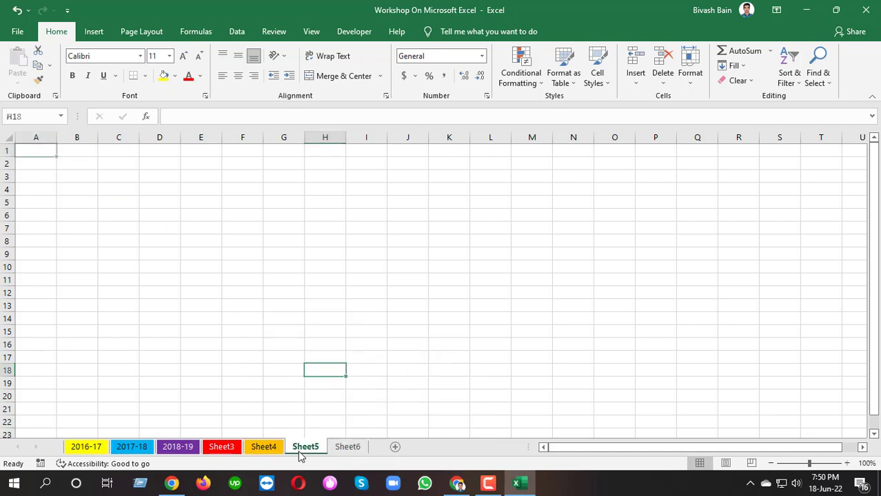
right_click(304, 448)
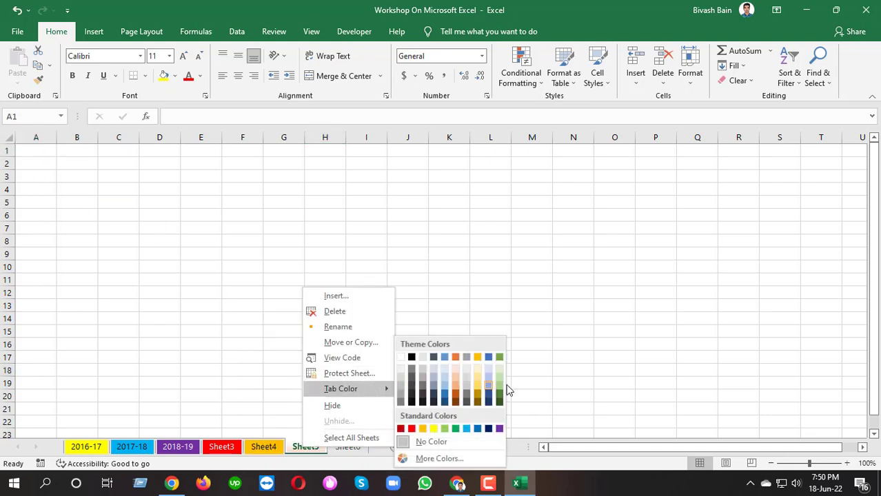
left_click(469, 380)
left_click(352, 447)
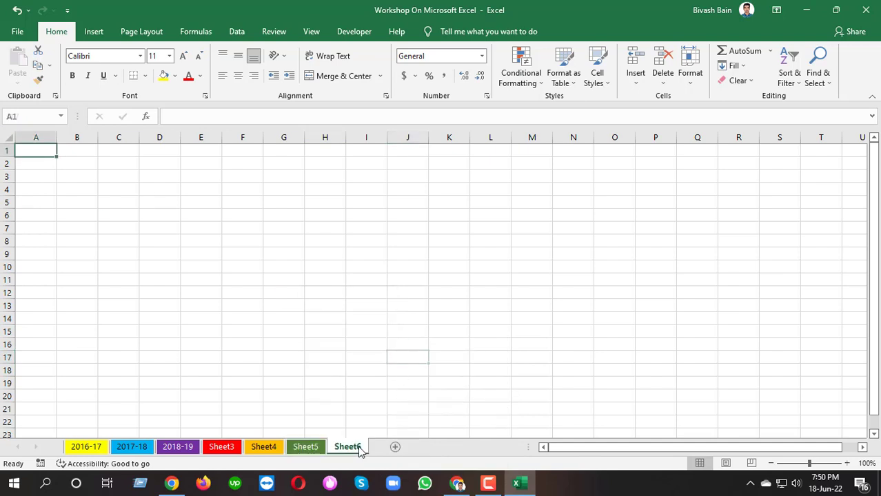
right_click(354, 447)
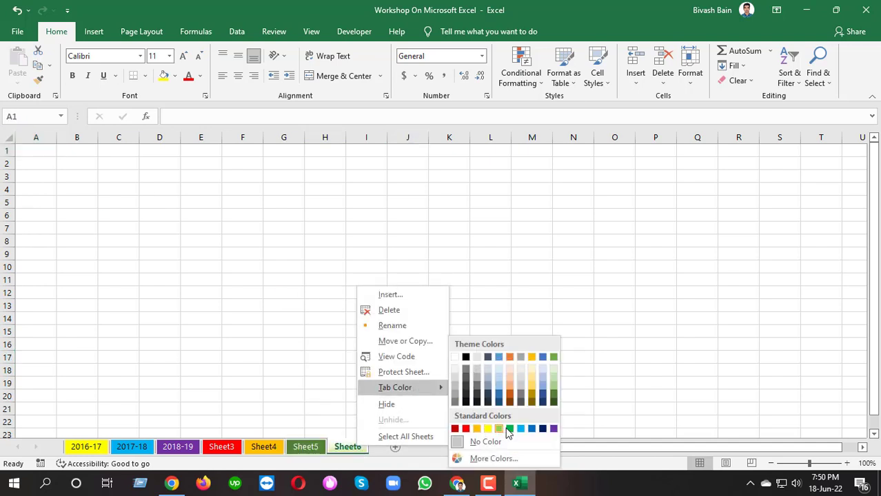
left_click(509, 395)
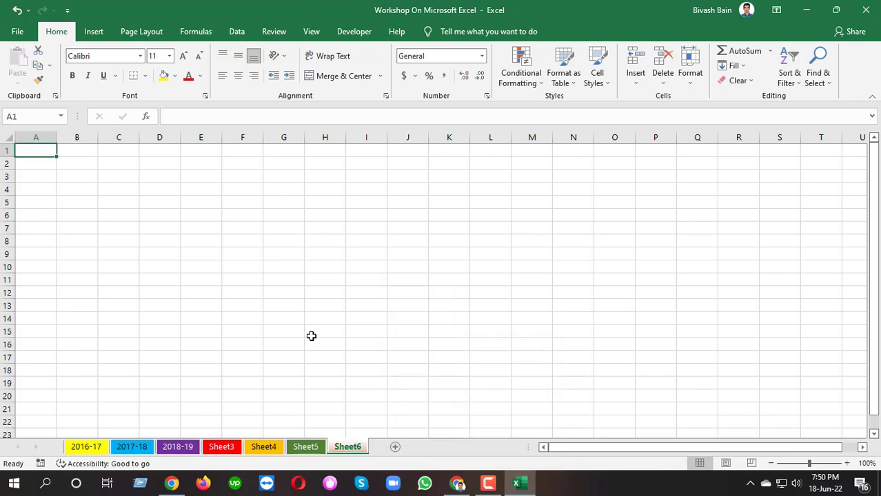
Check the newly coloured tabs by moving between the year sheets.
left_click(312, 335)
left_click(177, 447)
left_click(133, 449)
left_click(86, 448)
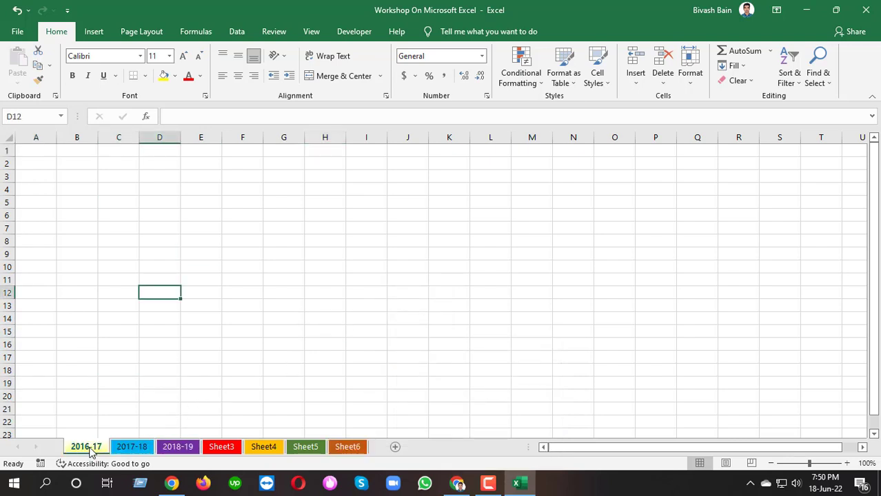
left_click(134, 450)
key("ctrl+Page_Down")
key("ctrl+Page_Down")
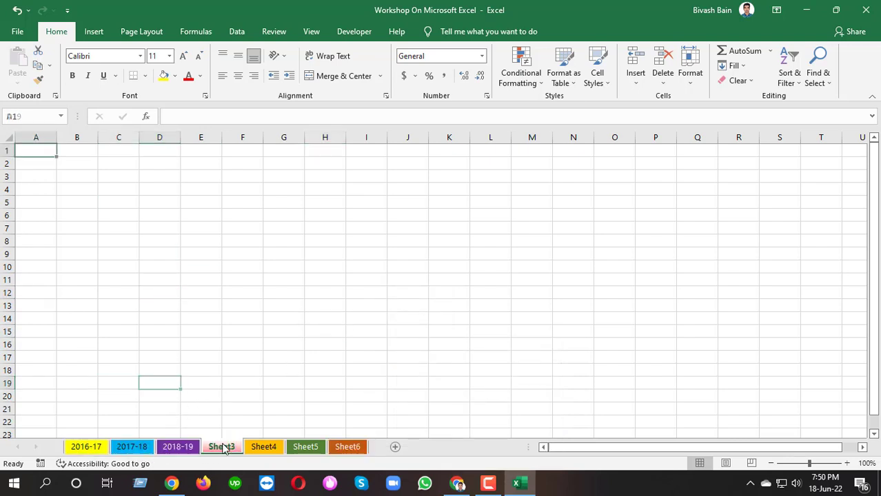
key("ctrl+Page_Down")
key("ctrl+Page_Up")
key("ctrl+Page_Up")
key("ctrl+Page_Up")
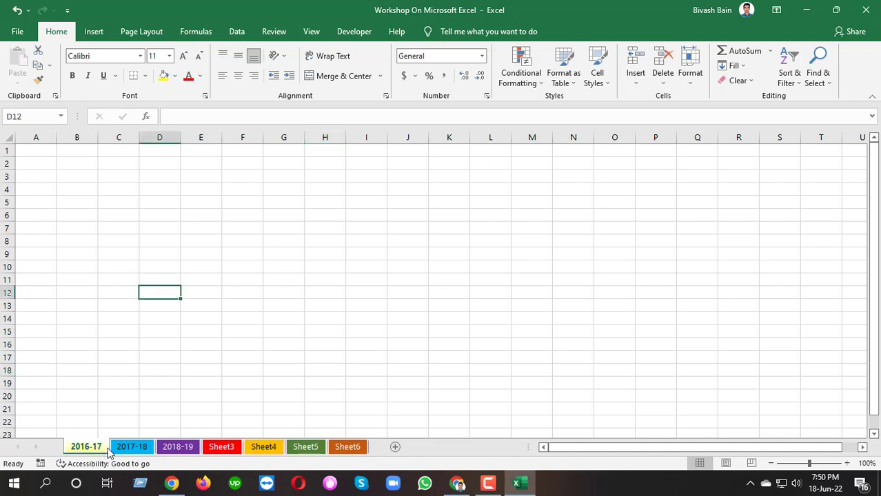
Check the remaining tabs, then insert a new blank Sheet7 after 2016-17.
key("ctrl+Page_Down")
left_click(166, 450)
left_click(217, 448)
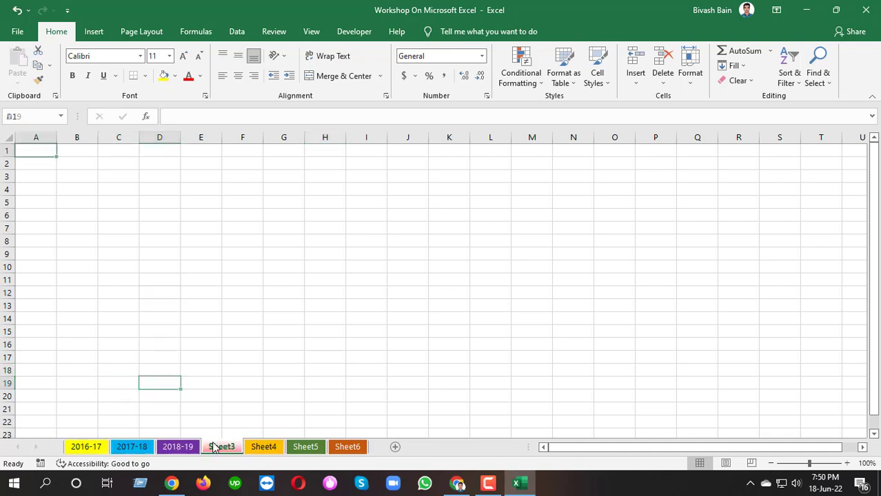
left_click(268, 447)
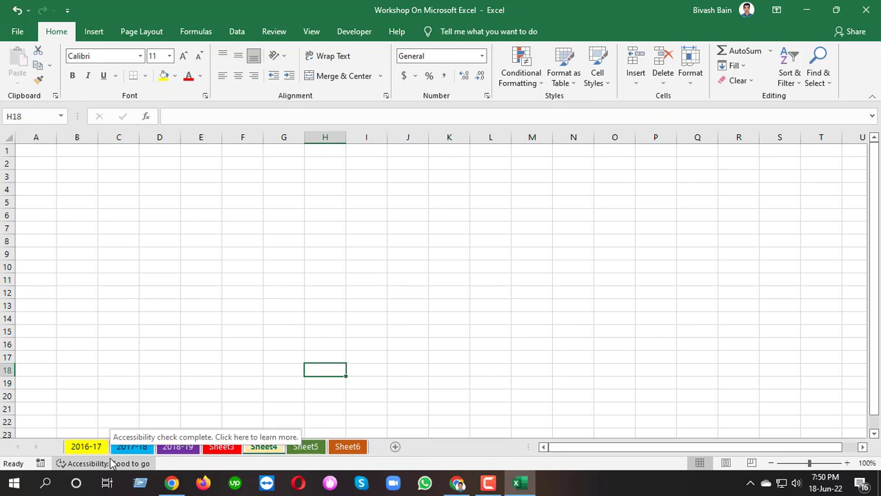
left_click(87, 447)
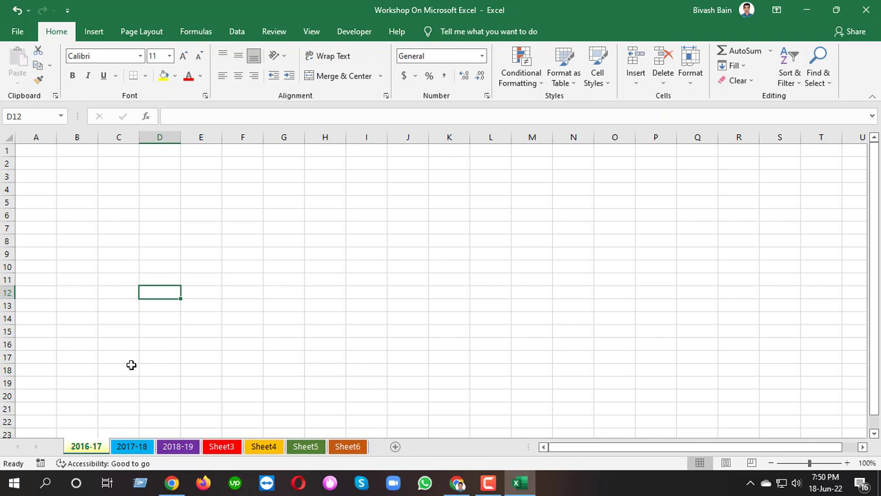
left_click(395, 446)
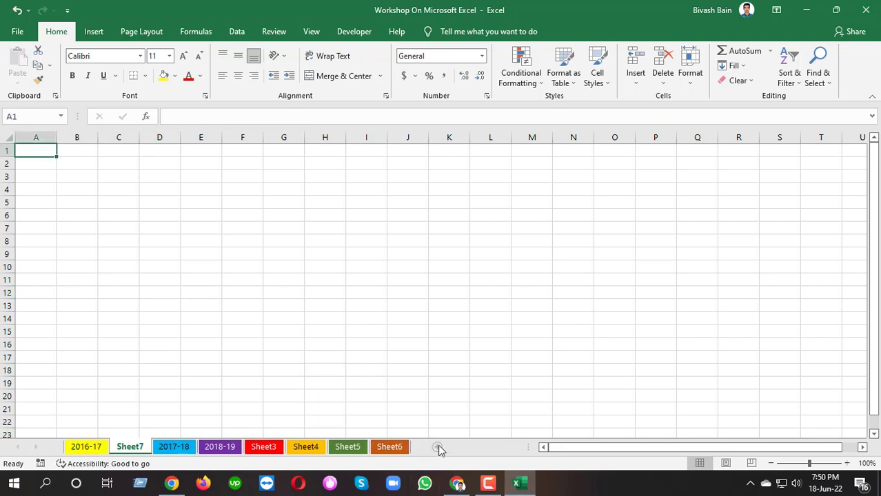
Add a second new sheet, Sheet8, and check Sheet7, selecting cell F16 there.
left_click(437, 447)
left_click(91, 451)
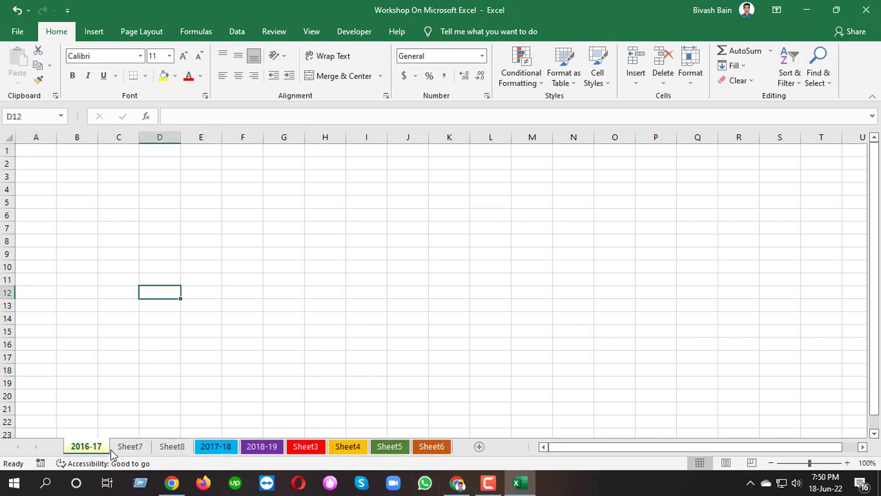
left_click(131, 452)
left_click(165, 453)
left_click(141, 451)
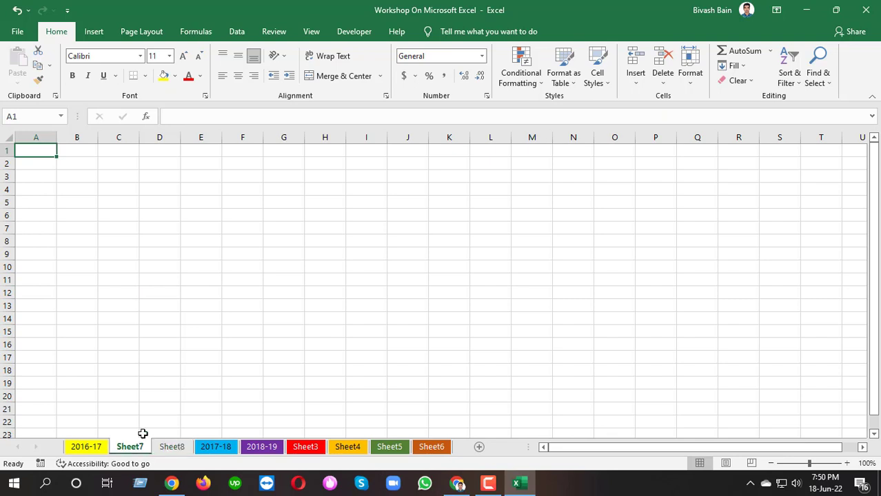
left_click(231, 344)
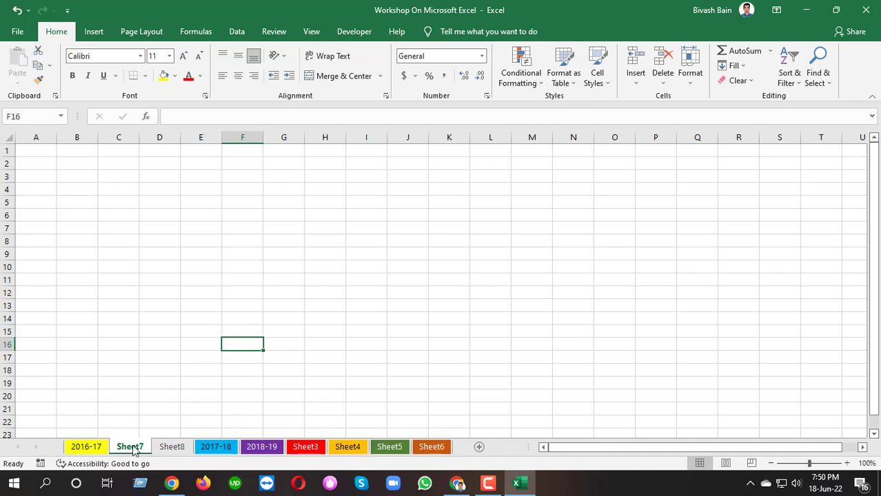
Delete the Sheet8 and Sheet7 worksheets.
left_click(171, 447)
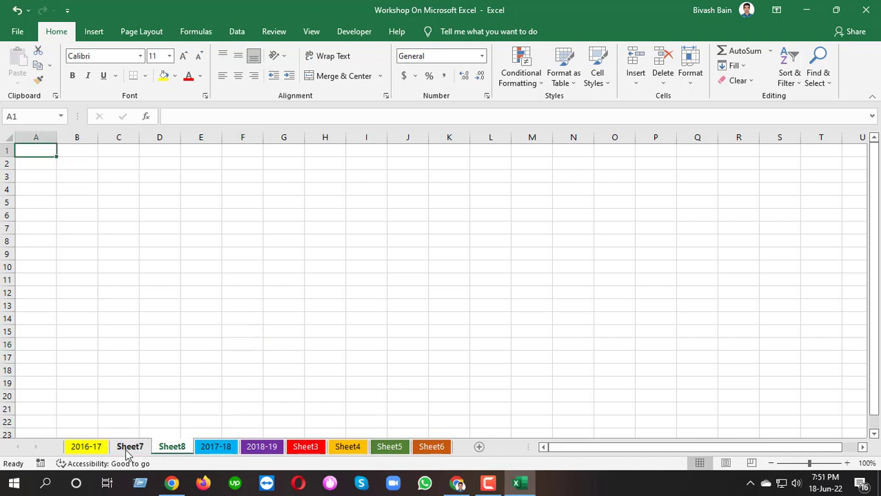
left_click(126, 448)
left_click(164, 451)
right_click(164, 452)
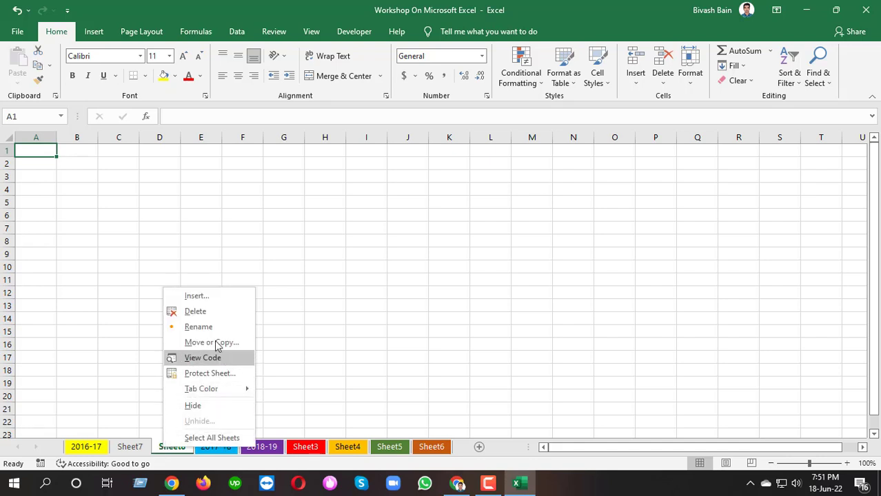
left_click(199, 311)
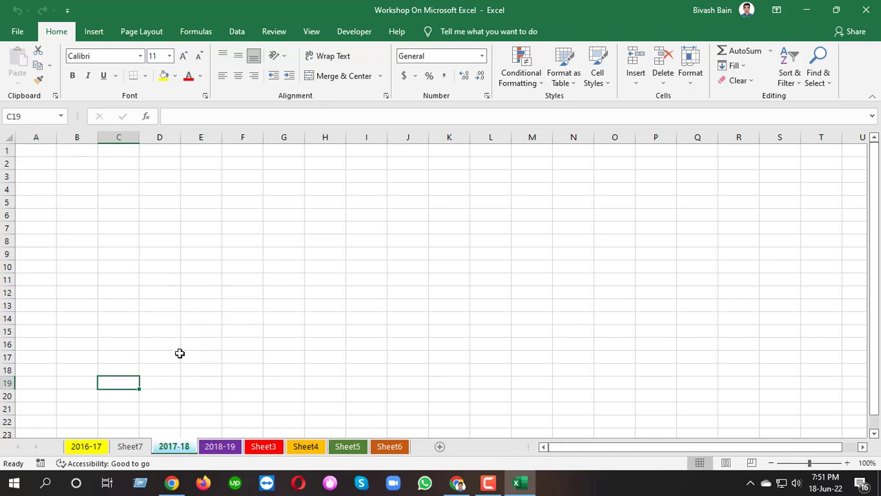
right_click(138, 446)
left_click(163, 310)
Check the 2017-18, 2018-19 and Sheet3 tabs, then return to 2016-17.
left_click(108, 299)
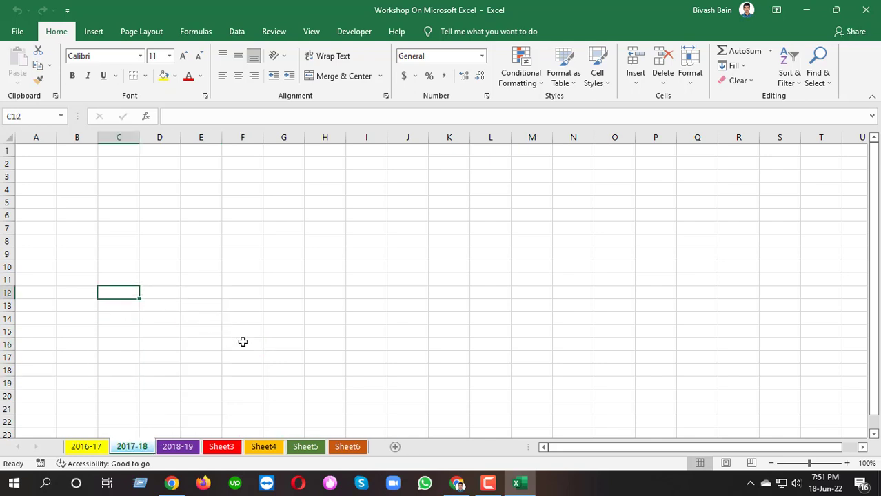
left_click(243, 343)
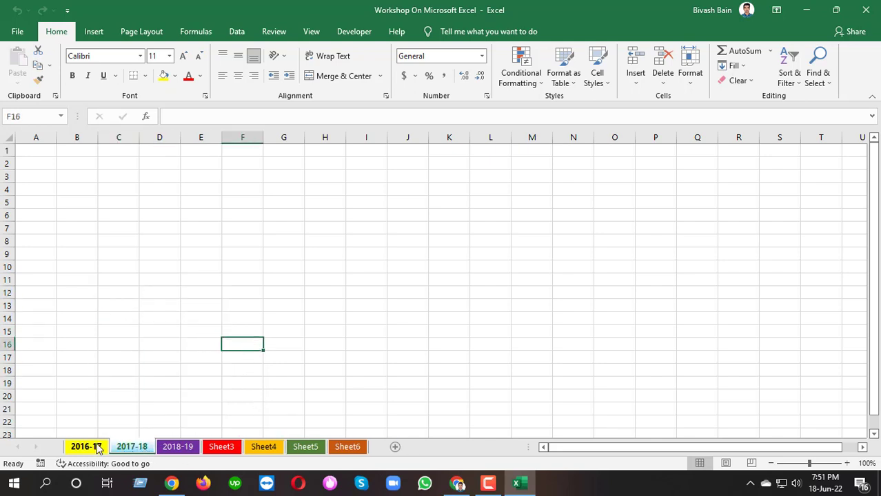
left_click(101, 448)
left_click(125, 446)
left_click(176, 447)
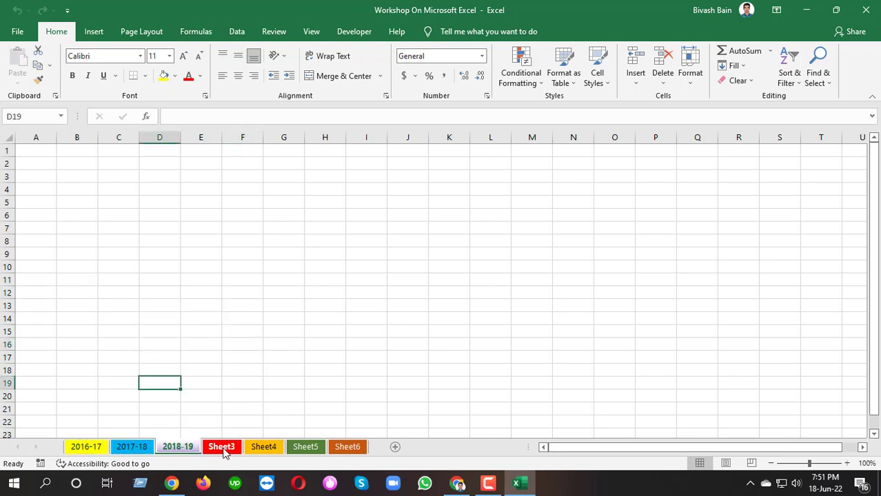
left_click(224, 448)
left_click(88, 447)
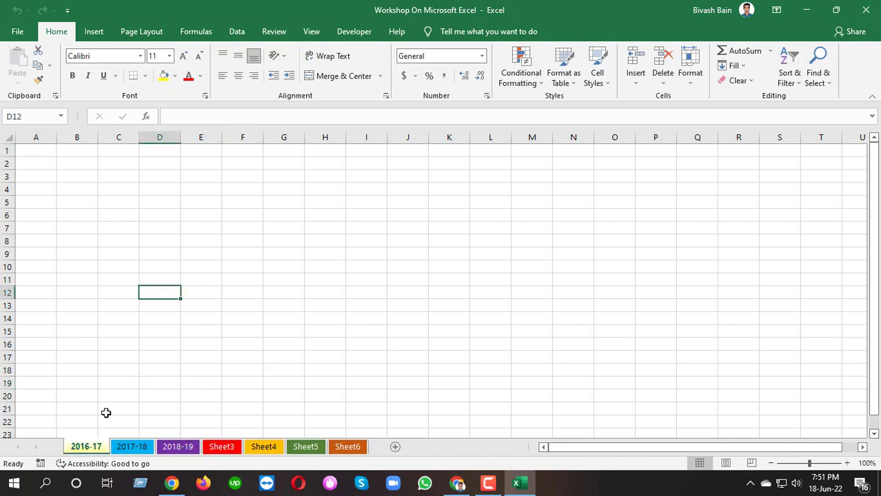
Move around cells A1 to F7 and row 1 of the empty 2016-17 sheet.
left_click(39, 148)
left_click(114, 235)
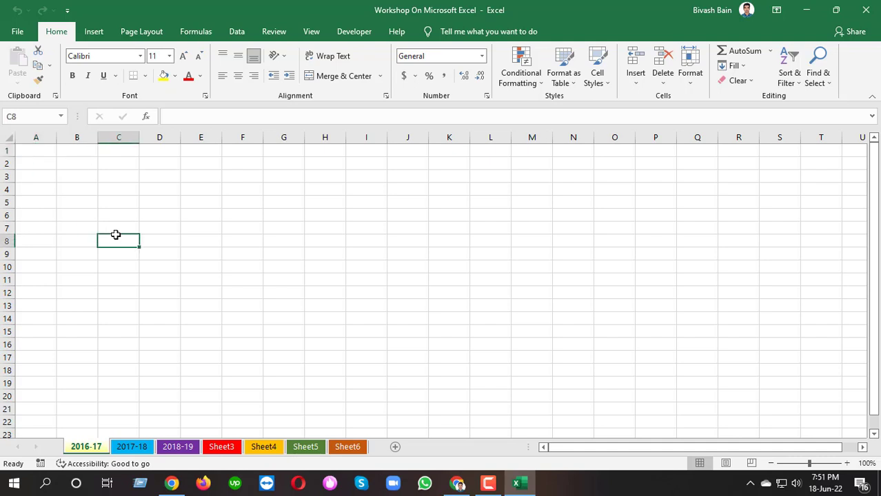
left_click(252, 232)
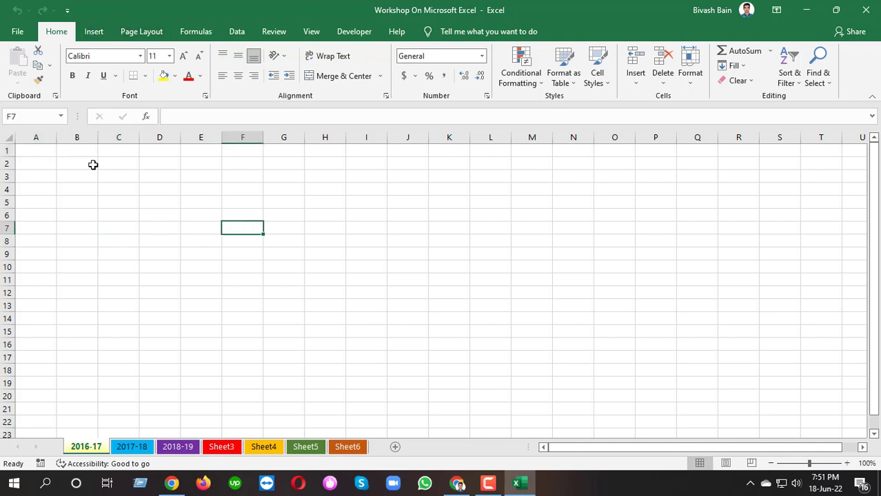
left_click(23, 155)
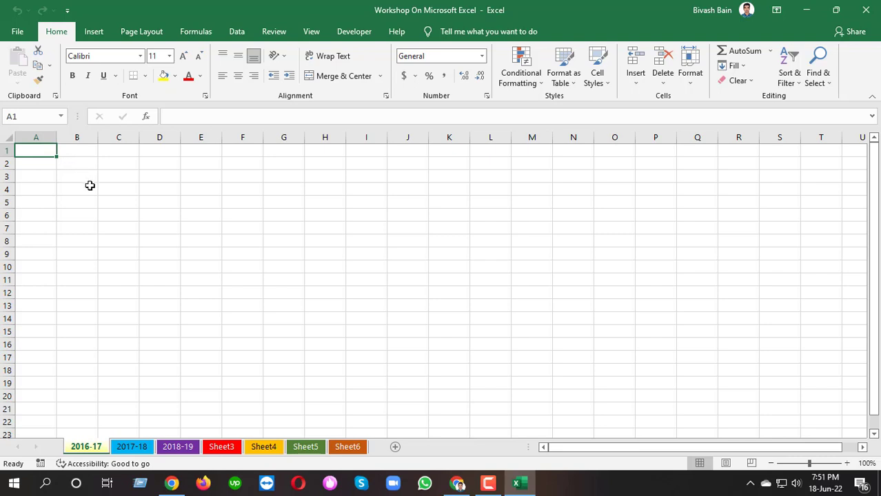
left_click(88, 185)
left_click(42, 154)
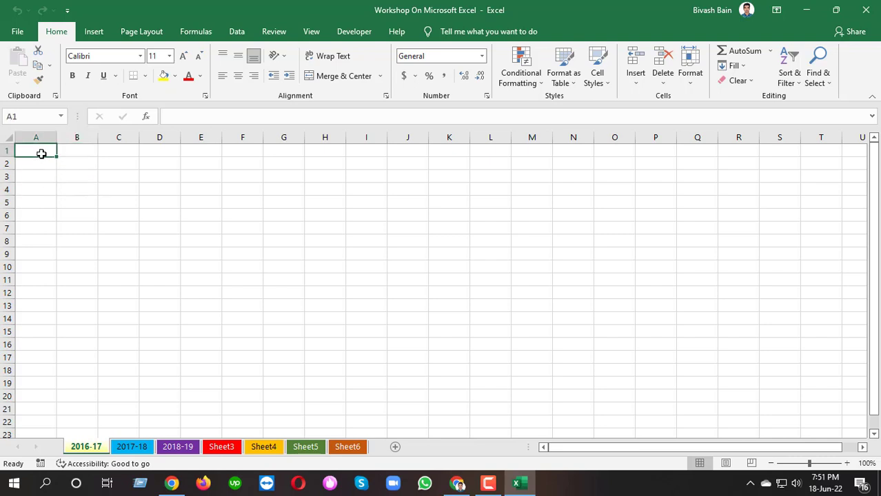
left_click(141, 153)
left_click(7, 151)
left_click(102, 186)
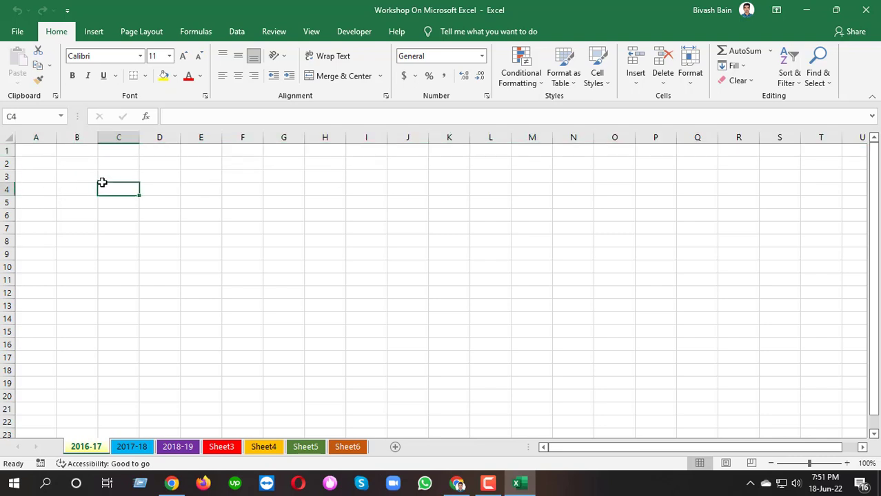
left_click(39, 150)
left_click(119, 237)
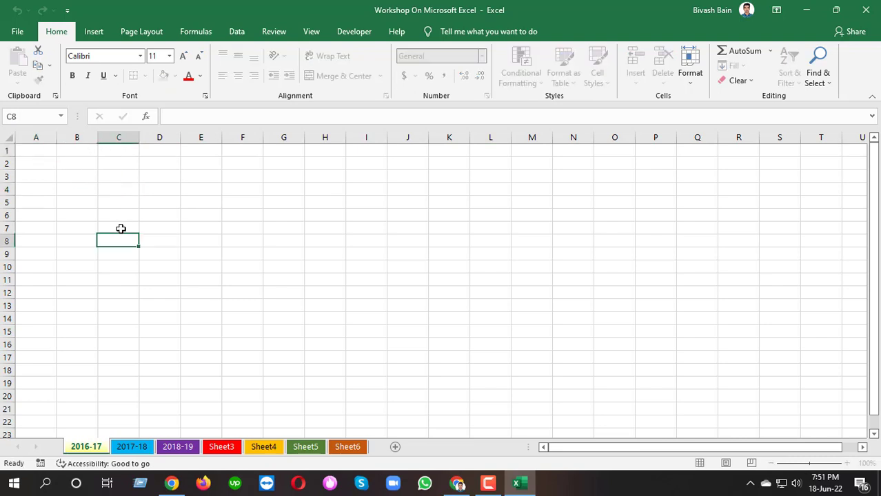
Enter the Student Name heading in A1 and widen column A to fit it.
left_click(39, 150)
type("N")
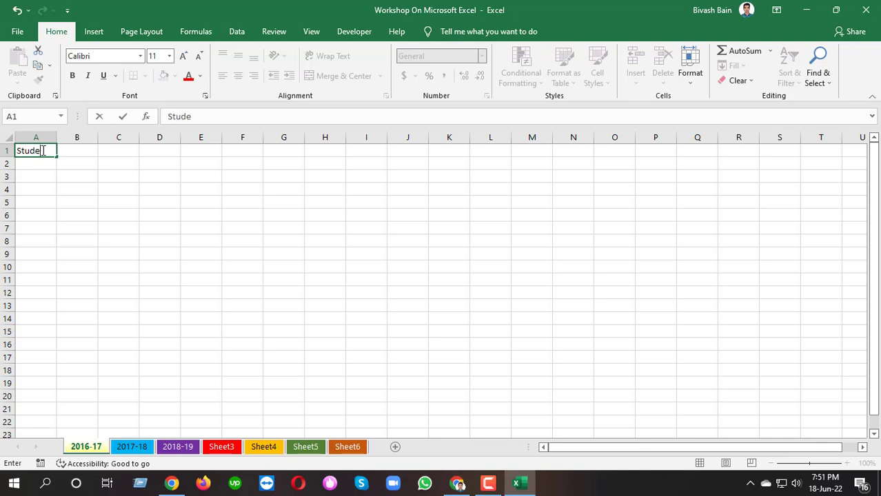
type("ame")
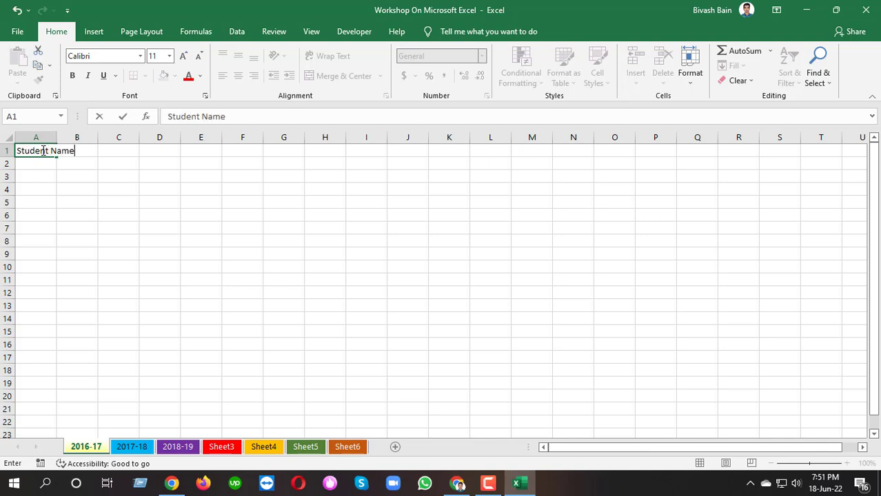
left_click(70, 233)
left_click_drag(56, 137, 91, 137)
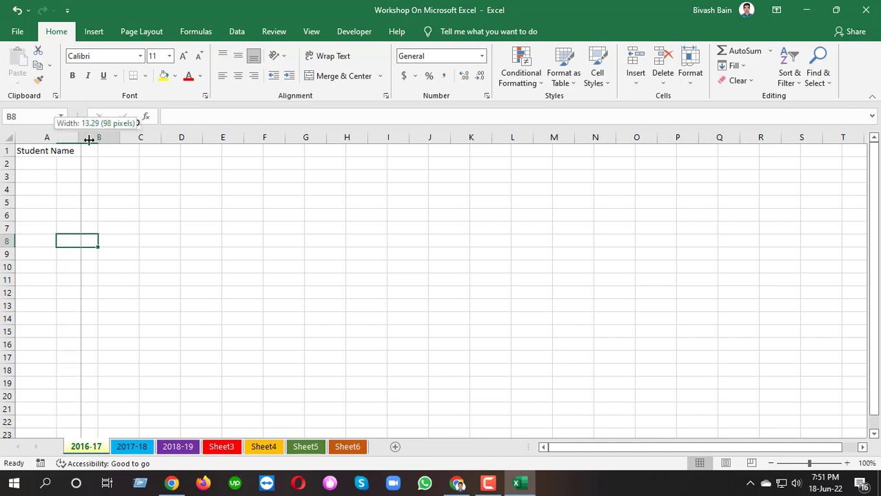
Enter the Student ID heading in B1 and widen column B.
left_click(157, 206)
double_click(118, 149)
type("Stu")
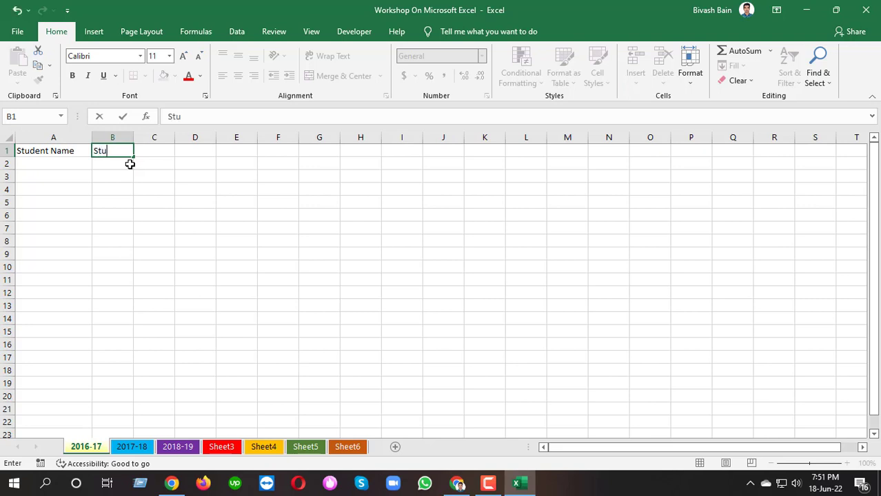
type("dent ID")
left_click(110, 240)
left_click_drag(130, 137, 162, 137)
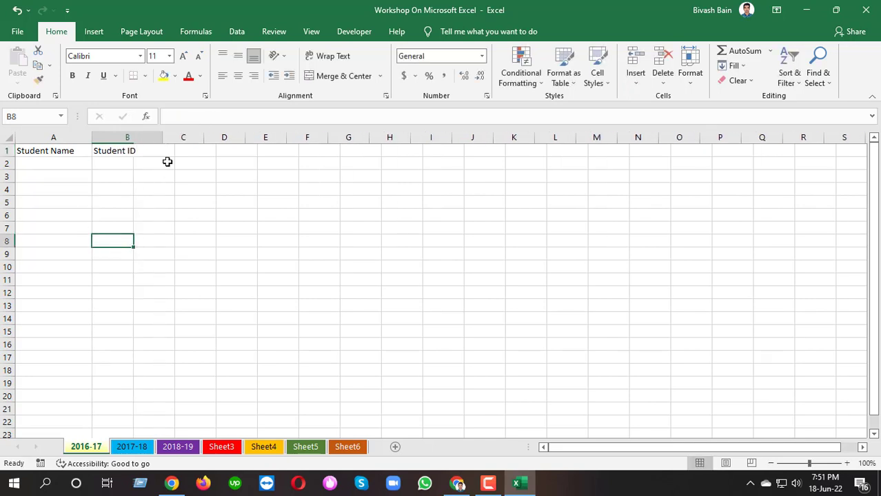
key("Right")
key("Up")
key("Up")
key("Up")
Enter the Mother's Name heading in C1 and widen column C.
double_click(181, 150)
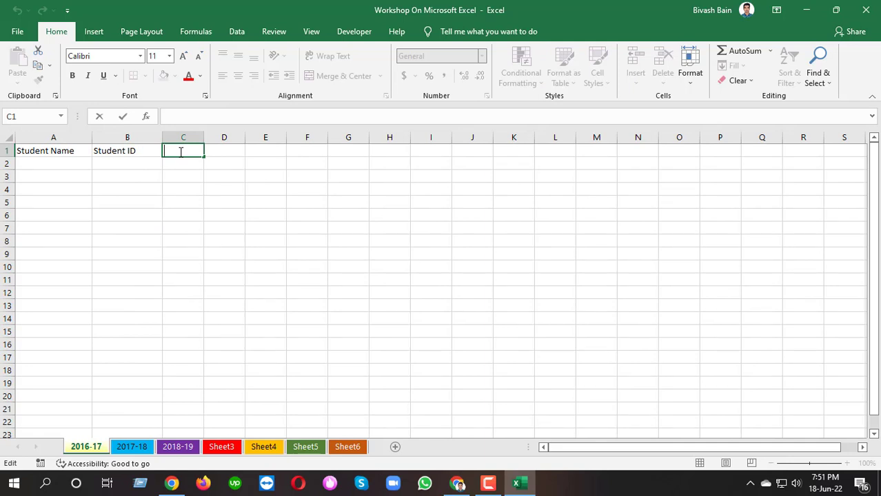
type("mOTHE")
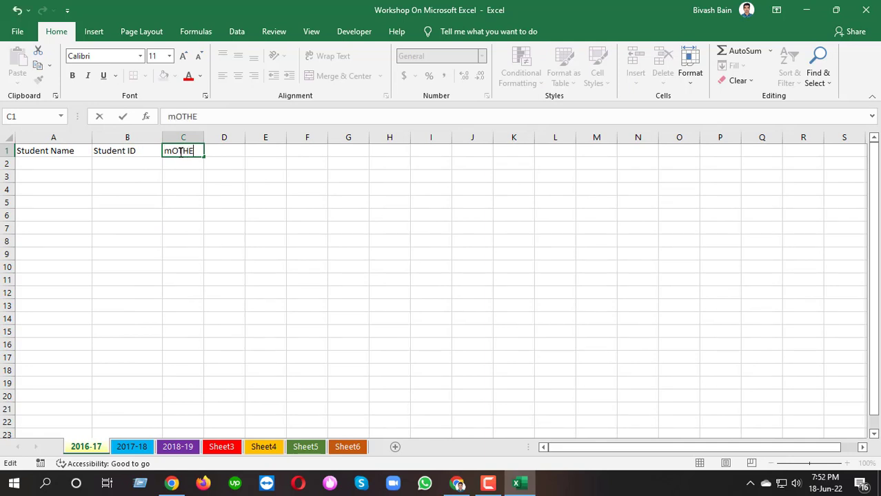
type("'s")
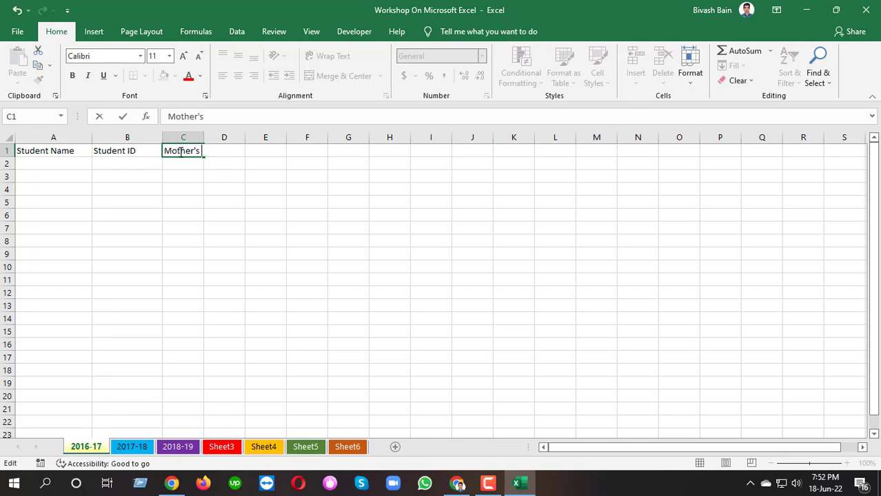
type("me")
left_click(154, 242)
left_click_drag(204, 138, 246, 138)
Enter the English heading in cell D1.
left_click(303, 242)
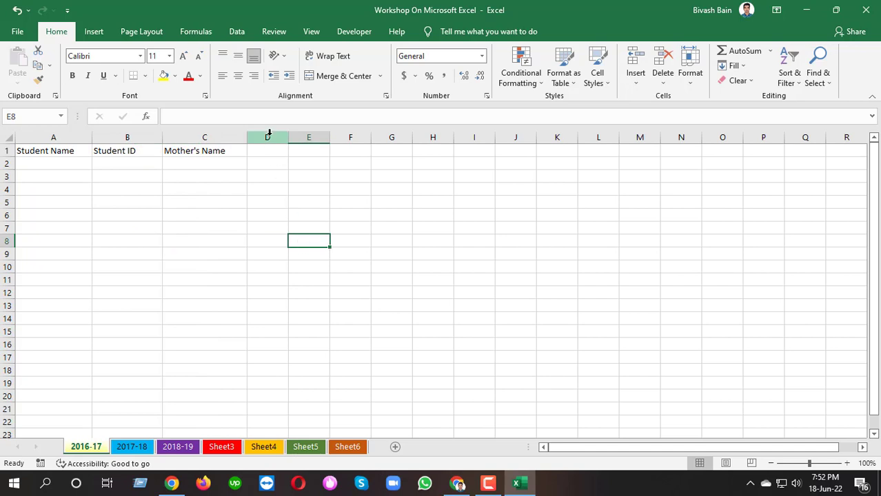
left_click(274, 152)
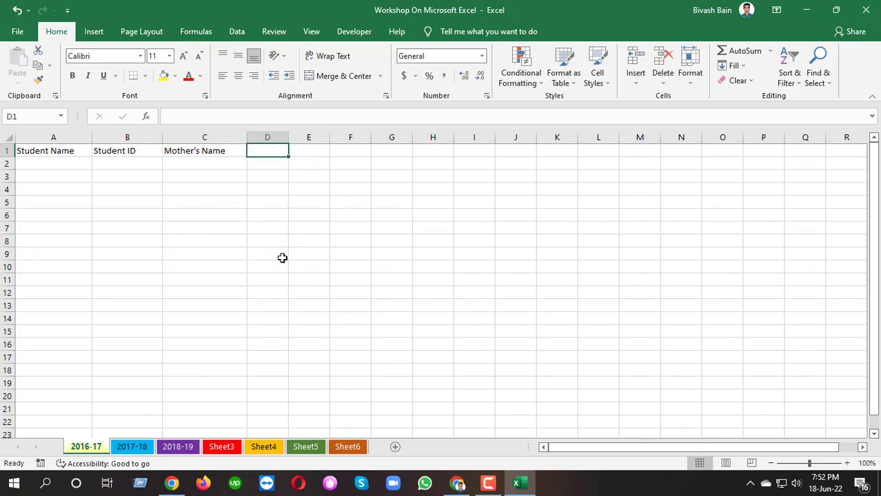
double_click(259, 151)
left_click(277, 223)
left_click(260, 163)
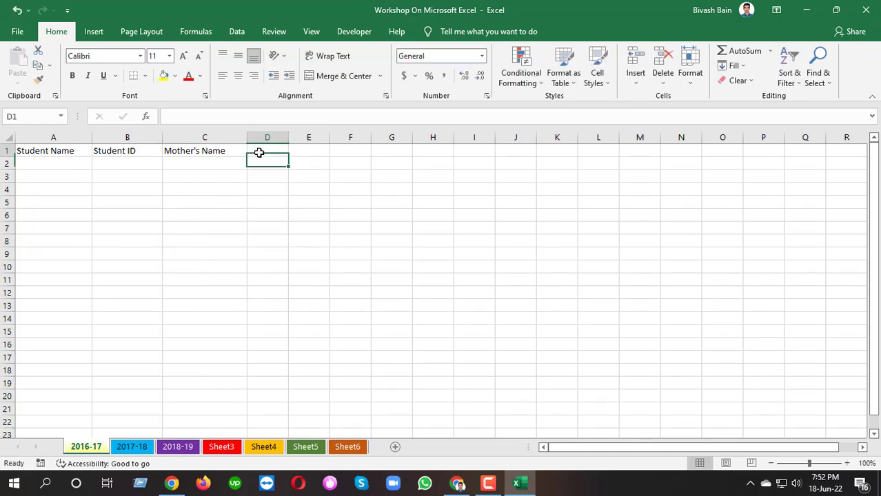
double_click(259, 151)
type("English")
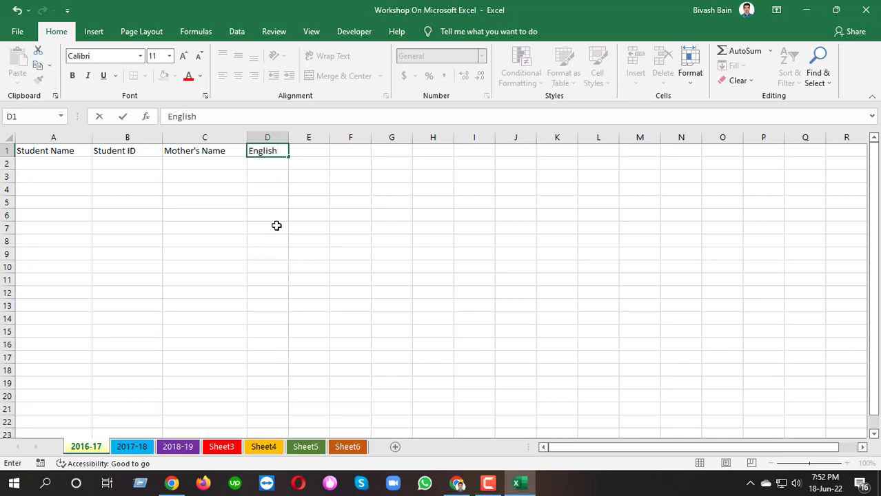
left_click(276, 226)
Enter Bengali in E1 and Mathematics in F1, widening column F to fit Mathematics.
left_click(295, 148)
type("Ben")
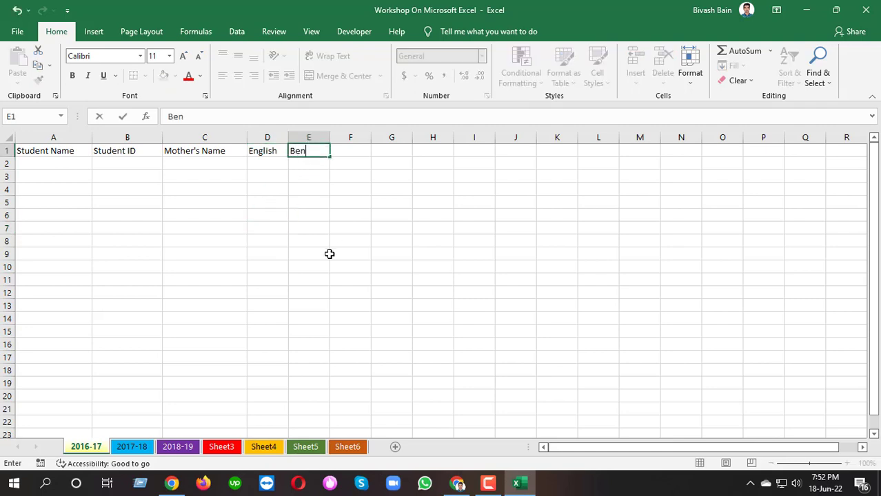
type("gali")
left_click(337, 265)
left_click(353, 150)
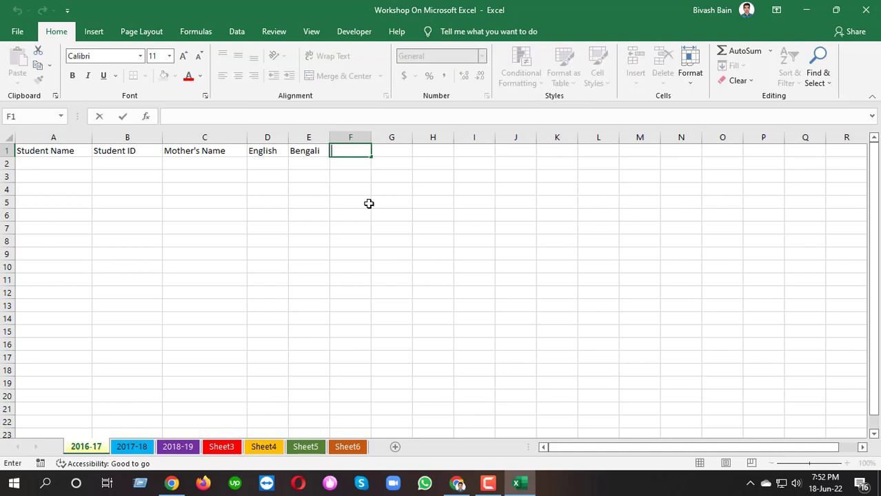
type("Mathematics")
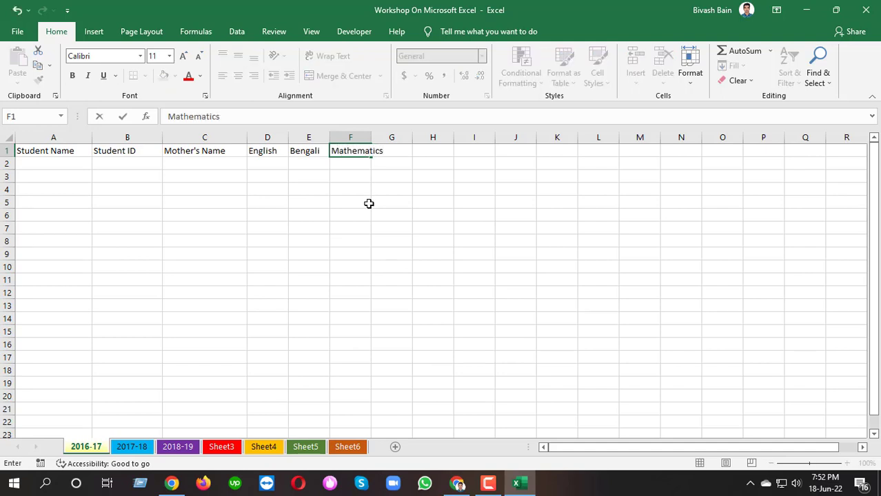
left_click(369, 204)
left_click_drag(371, 138, 388, 138)
left_click(352, 228)
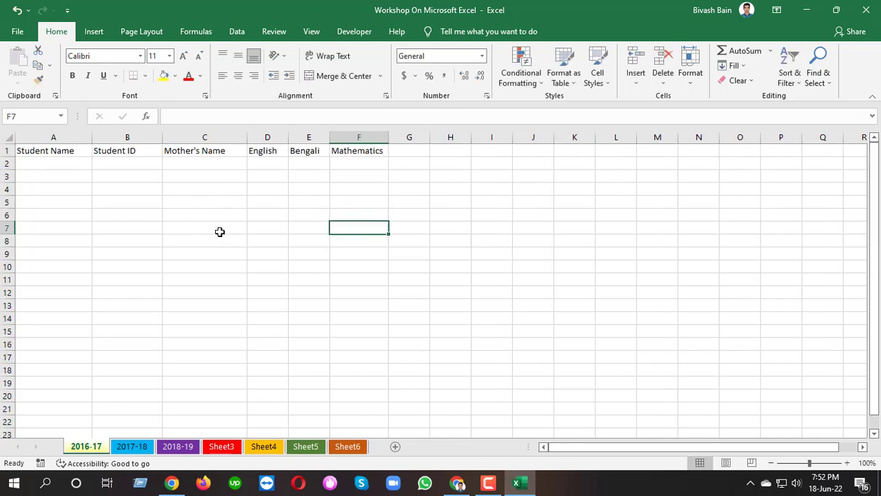
left_click(7, 150)
left_click(105, 212)
scroll(119, 200, "down", 2)
scroll(118, 200, "up", 2)
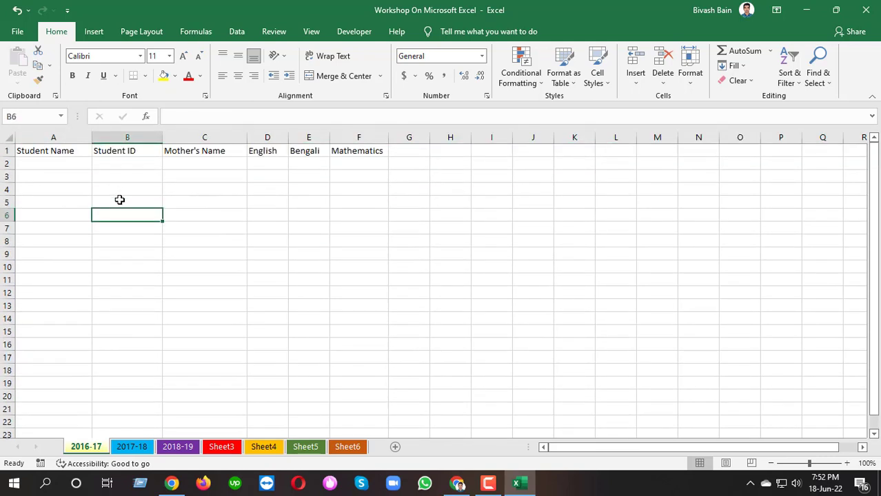
scroll(120, 199, "down", 5)
scroll(120, 198, "down", 13)
scroll(122, 201, "down", 5)
scroll(123, 203, "down", 7)
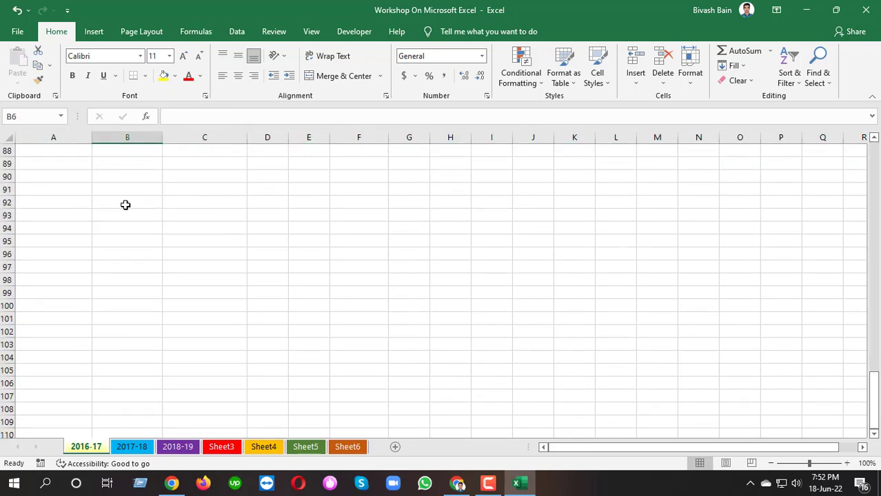
scroll(123, 203, "down", 6)
scroll(122, 202, "down", 5)
left_click_drag(7, 267, 5, 270)
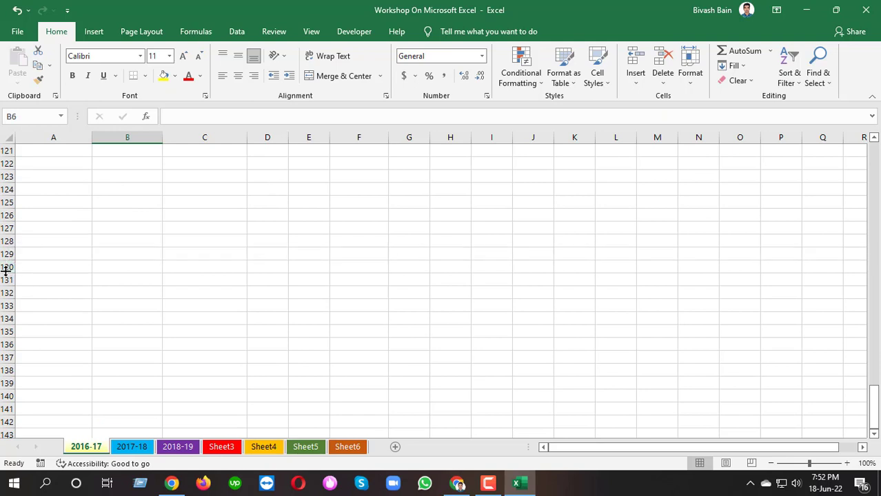
left_click(7, 151)
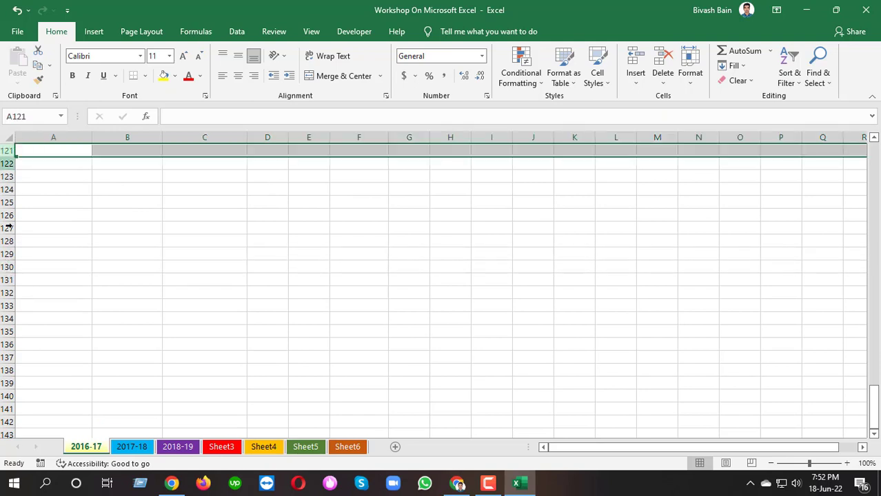
left_click(6, 422)
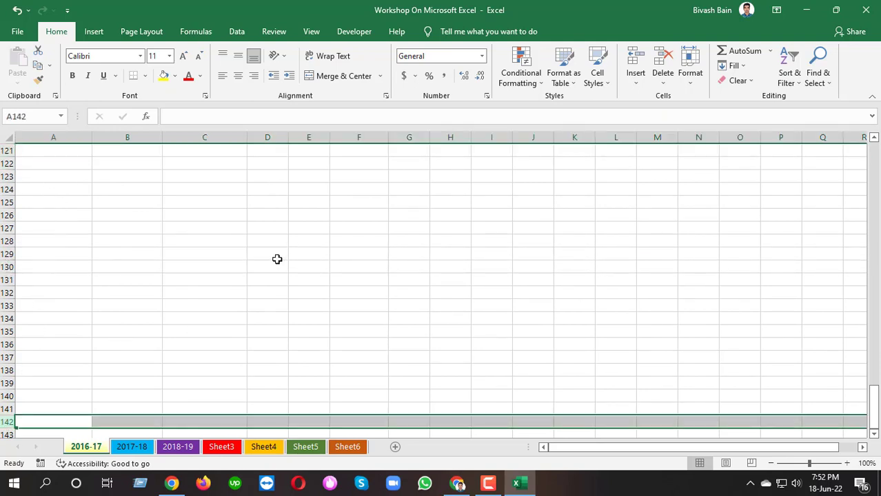
scroll(275, 226, "up", 5)
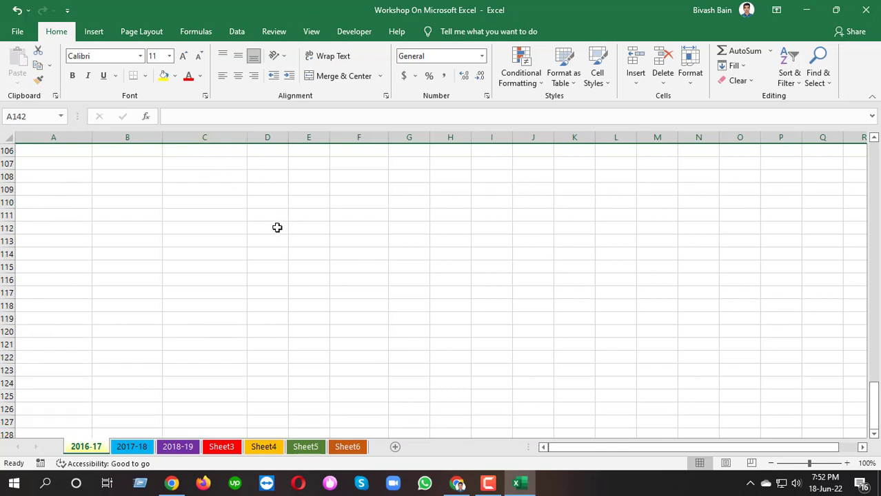
scroll(275, 226, "up", 13)
scroll(275, 227, "up", 10)
scroll(275, 226, "up", 9)
scroll(275, 226, "up", 2)
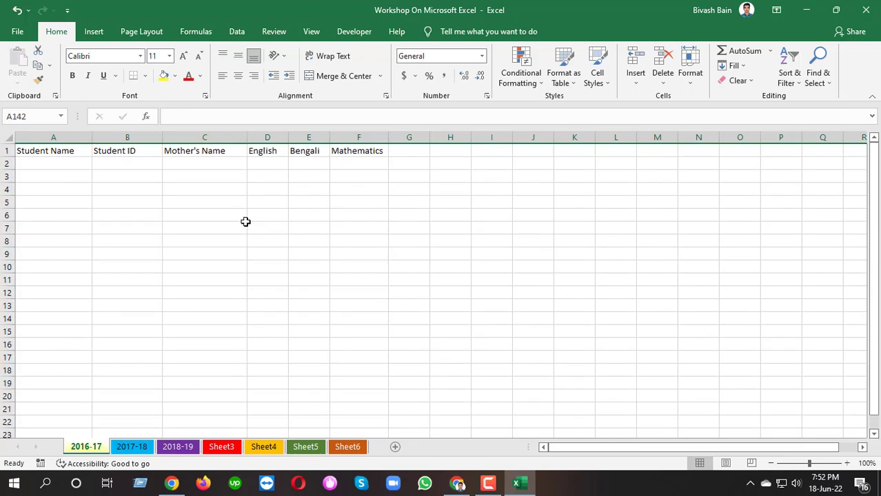
left_click(82, 151)
left_click(105, 183)
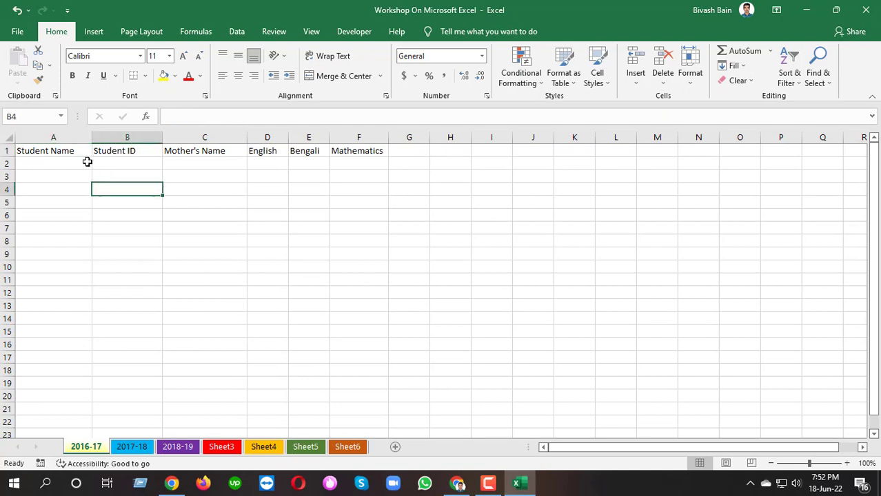
left_click(73, 160)
left_click(69, 146)
scroll(192, 219, "down", 6)
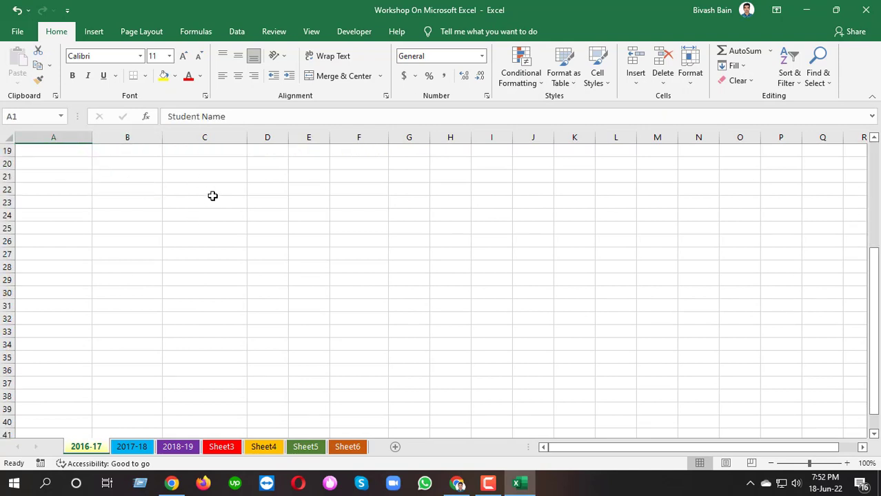
scroll(212, 194, "up", 6)
scroll(213, 196, "down", 7)
scroll(212, 201, "up", 6)
scroll(214, 204, "down", 1)
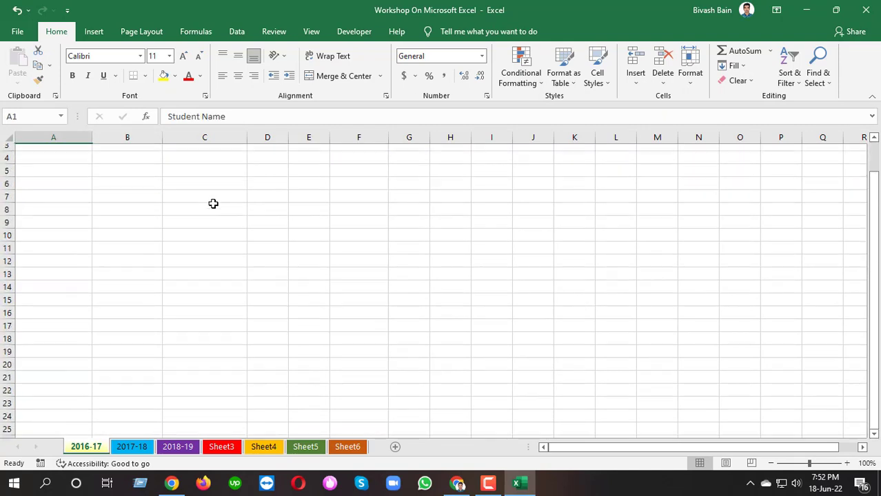
scroll(213, 204, "up", 3)
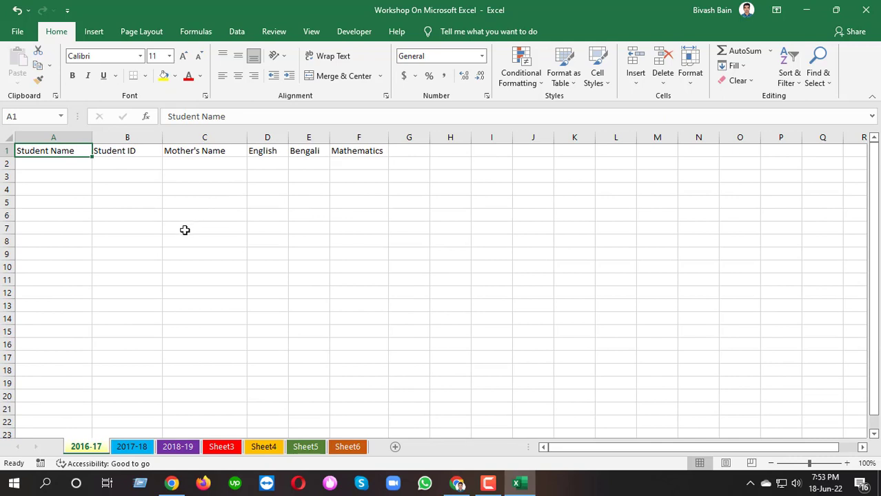
left_click(156, 239)
left_click(88, 228)
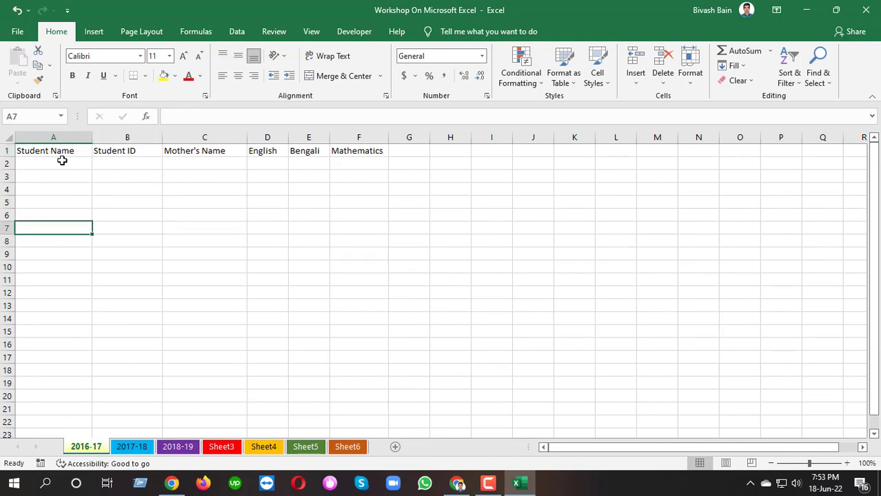
left_click(59, 151)
left_click(361, 151, "shift")
left_click(268, 251)
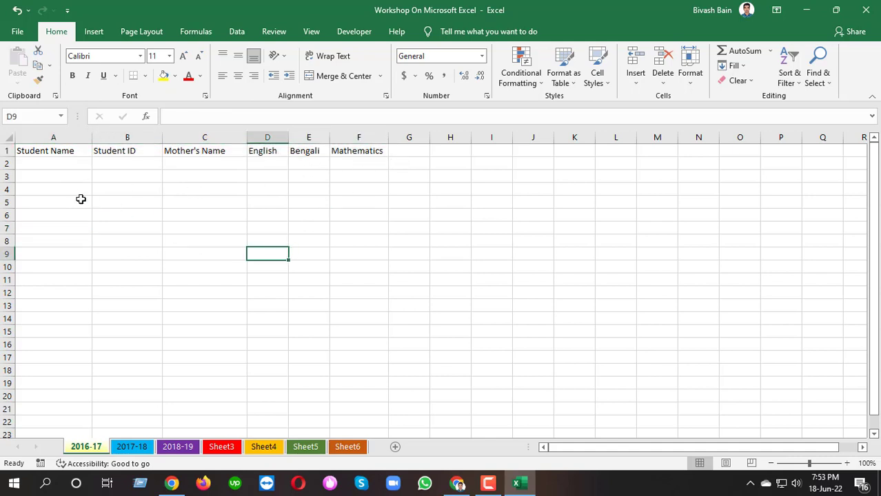
Select the six row-1 headings in A1:F1.
left_click(6, 150)
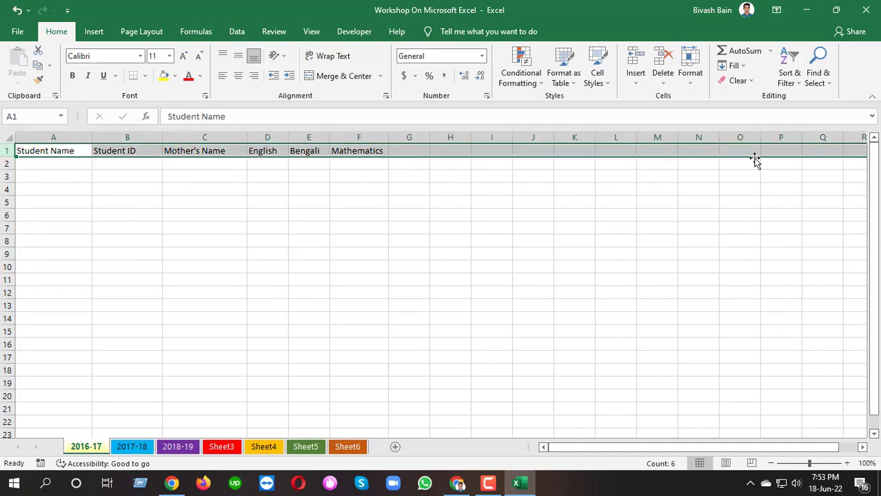
left_click(354, 251)
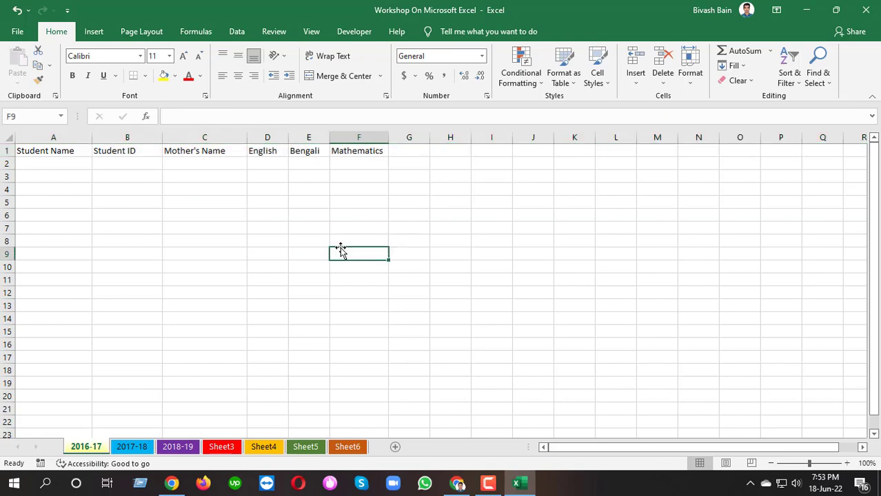
left_click(56, 153)
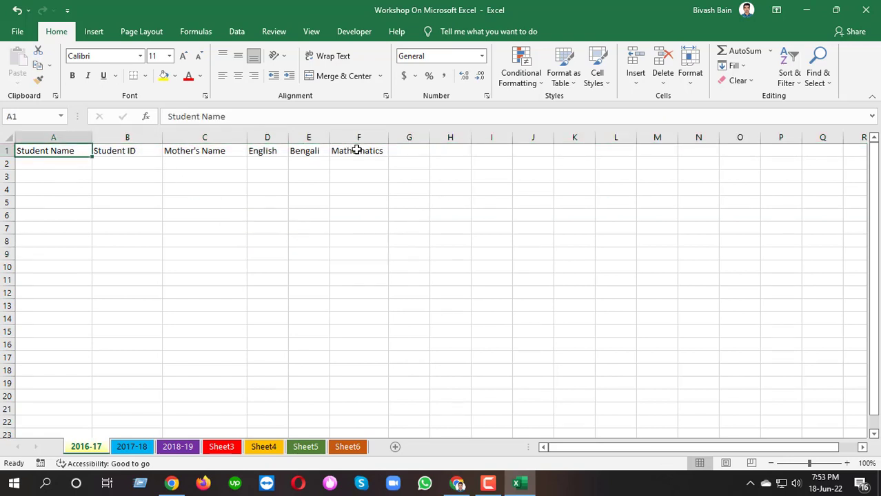
left_click(46, 207)
left_click(47, 150)
left_click(354, 149, "shift")
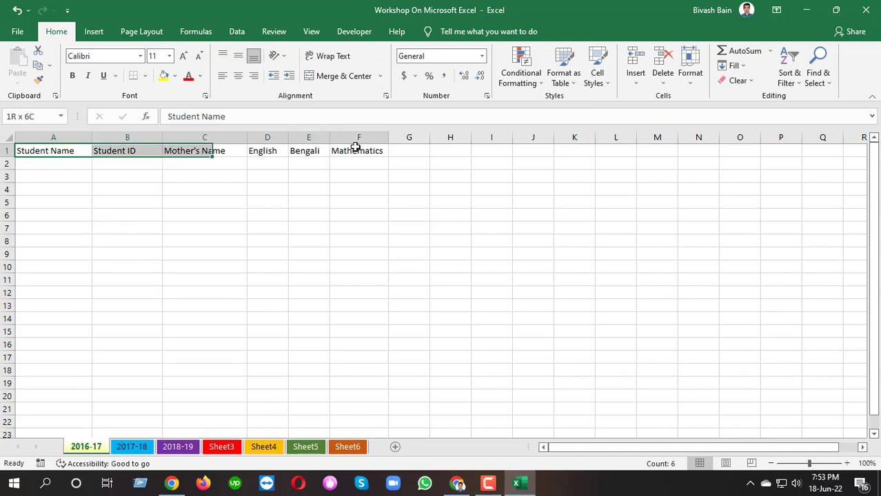
scroll(307, 227, "down", 1)
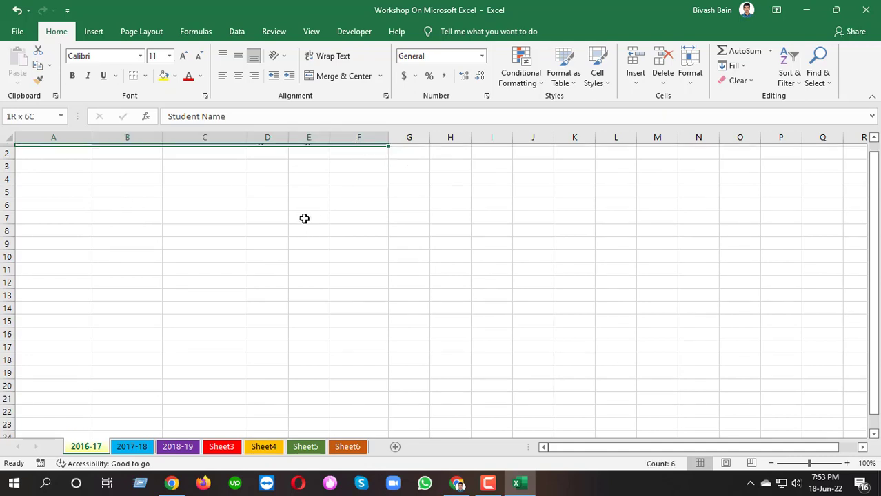
scroll(302, 217, "up", 1)
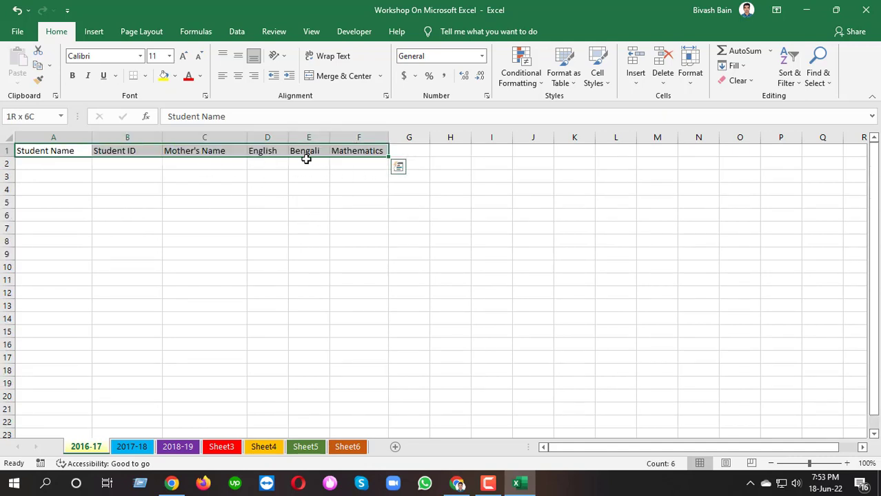
Set the selected headings to Arial Black at font size 10.
left_click(141, 56)
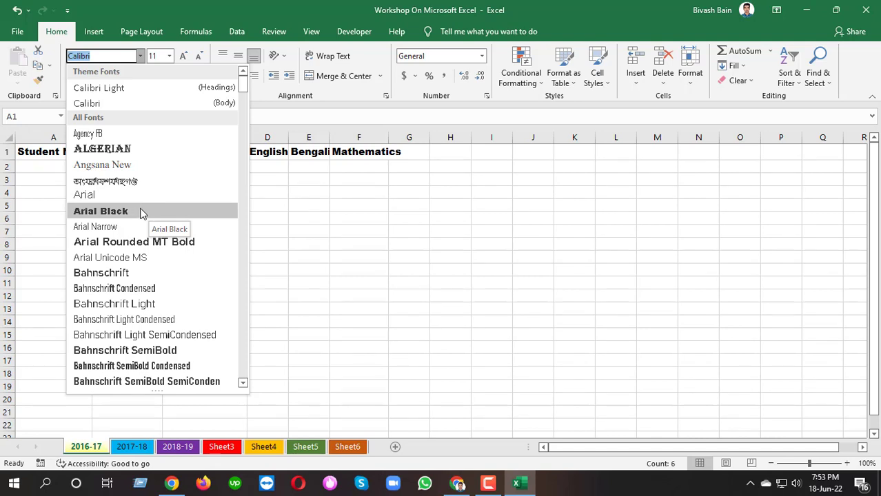
left_click(141, 212)
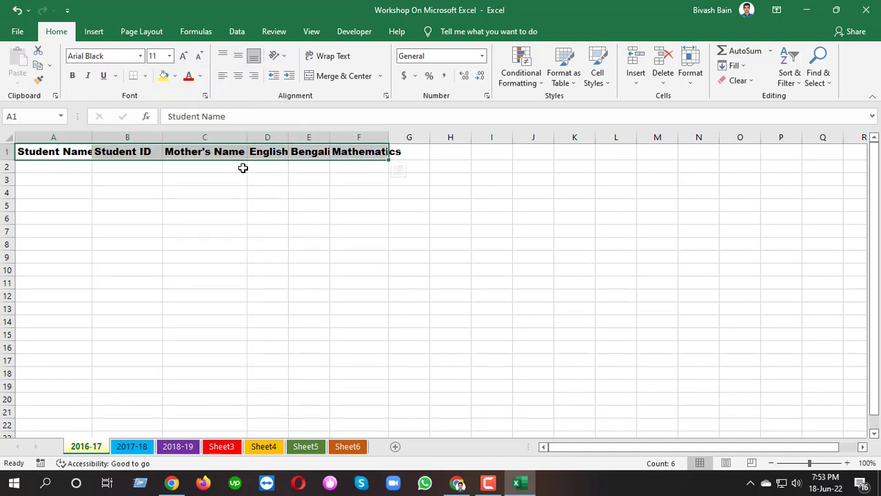
left_click(169, 56)
left_click(153, 95)
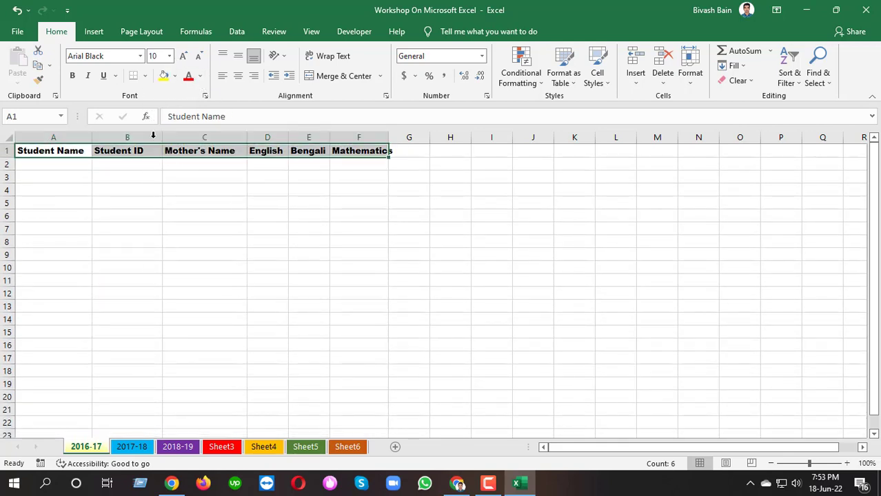
left_click(175, 76)
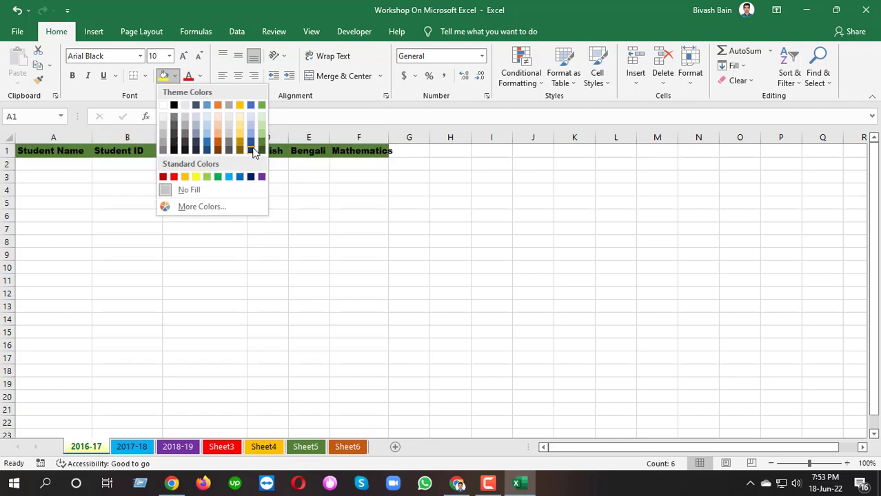
Fill header cells A1:F1 with green and make their heading text white.
left_click(327, 175)
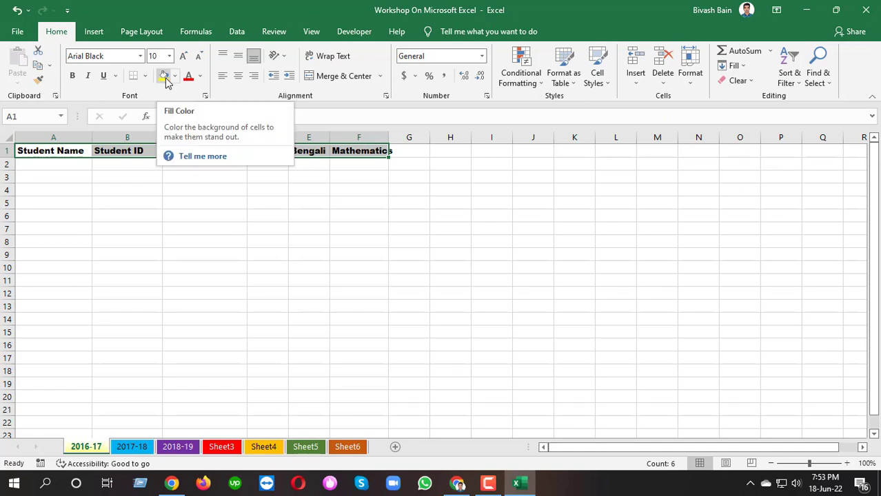
left_click(174, 76)
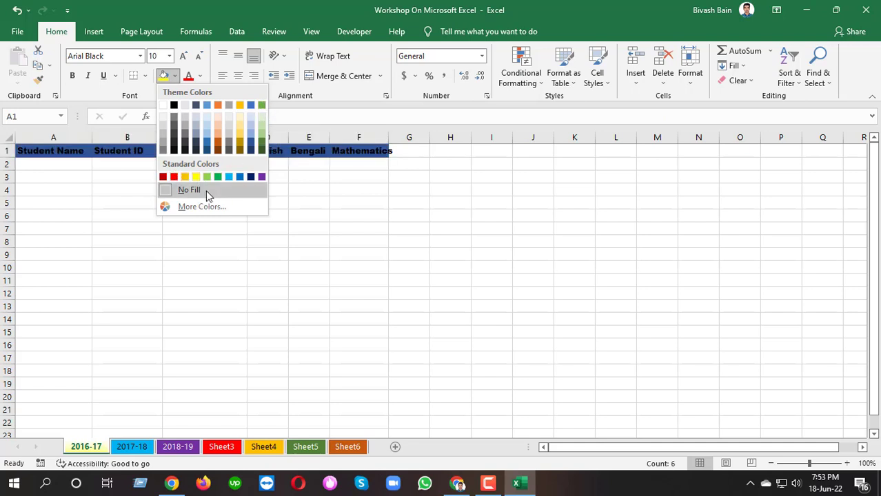
left_click(217, 176)
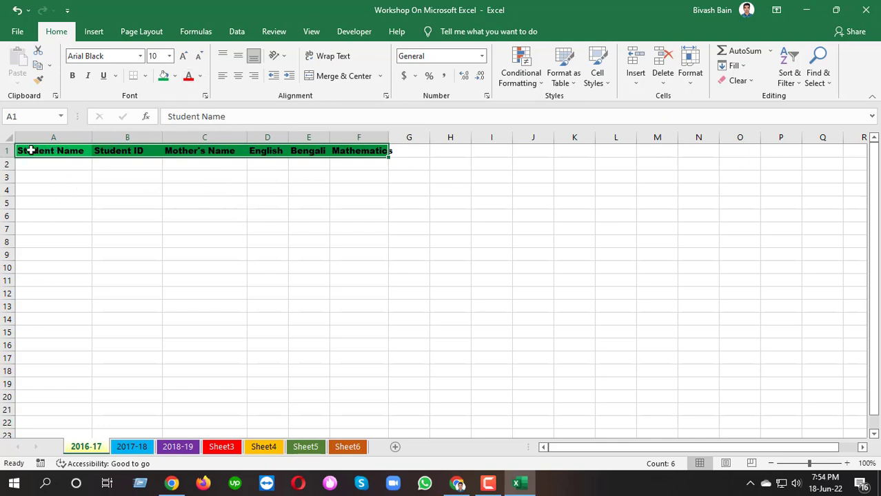
left_click(199, 76)
left_click(197, 120)
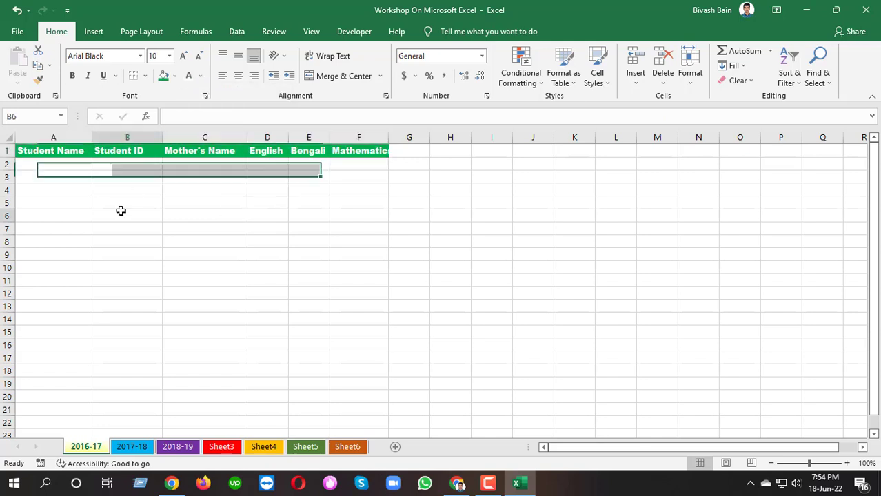
left_click(46, 152)
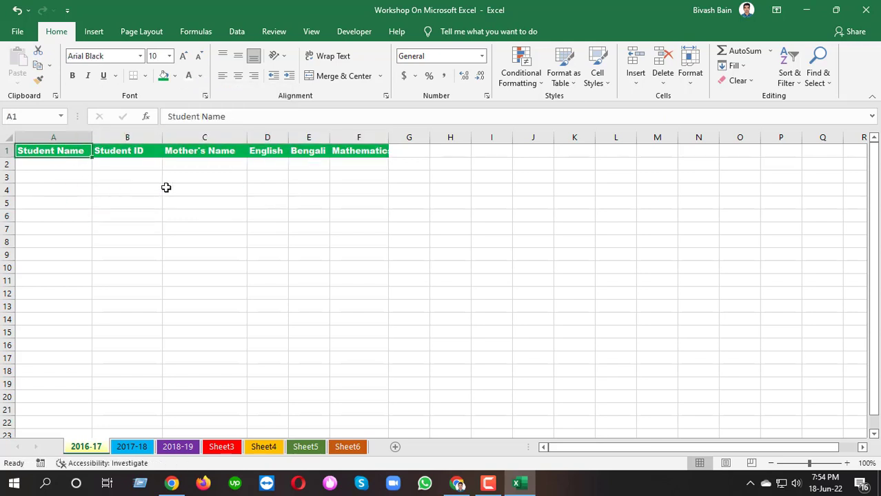
Centre the six headings and widen columns C, E and F so Mother's Name and Mathematics fit.
left_click(358, 151, "shift")
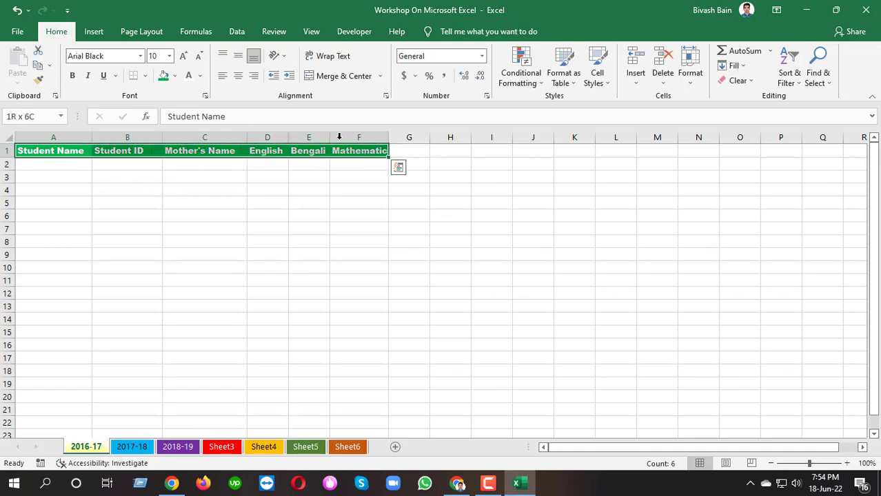
left_click(238, 75)
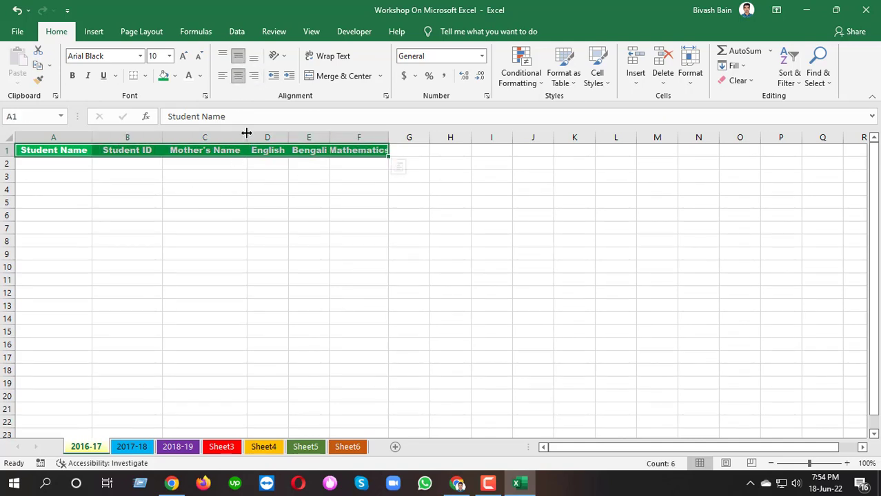
left_click_drag(246, 132, 372, 138)
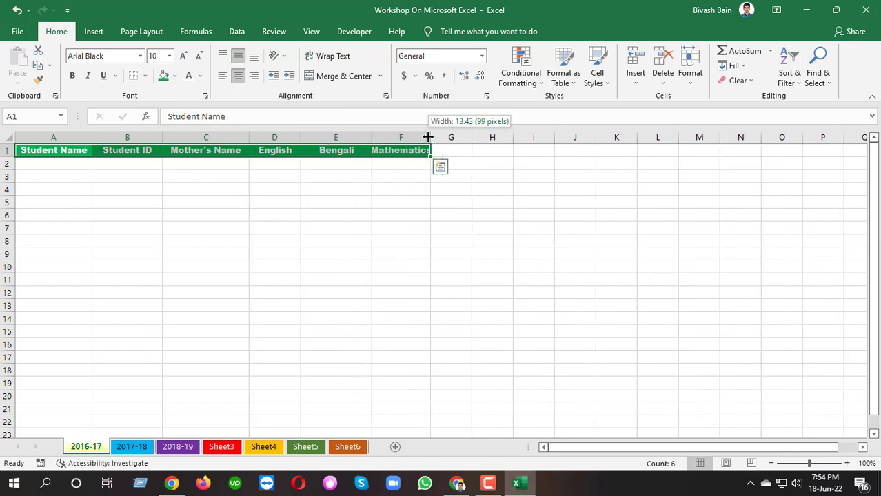
left_click_drag(428, 138, 451, 138)
left_click(368, 213)
scroll(301, 191, "down", 7)
scroll(297, 191, "up", 7)
left_click(201, 150)
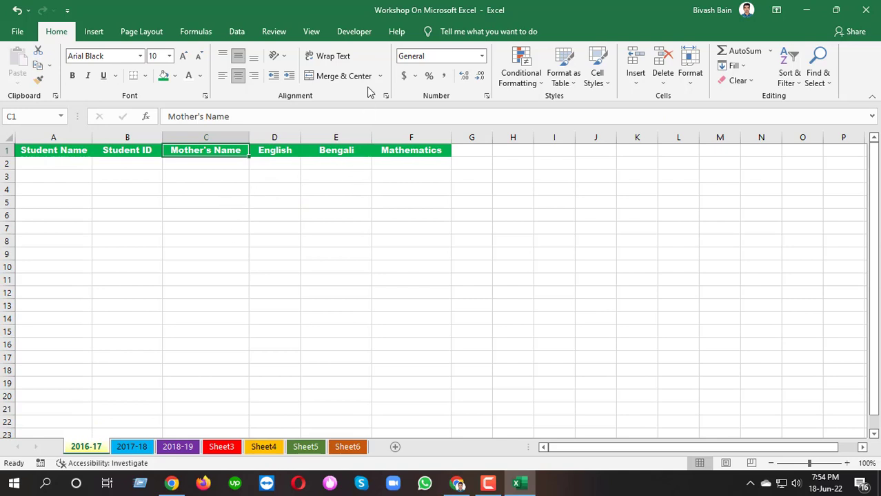
Freeze the top row so the green header stays visible while scrolling.
left_click(310, 32)
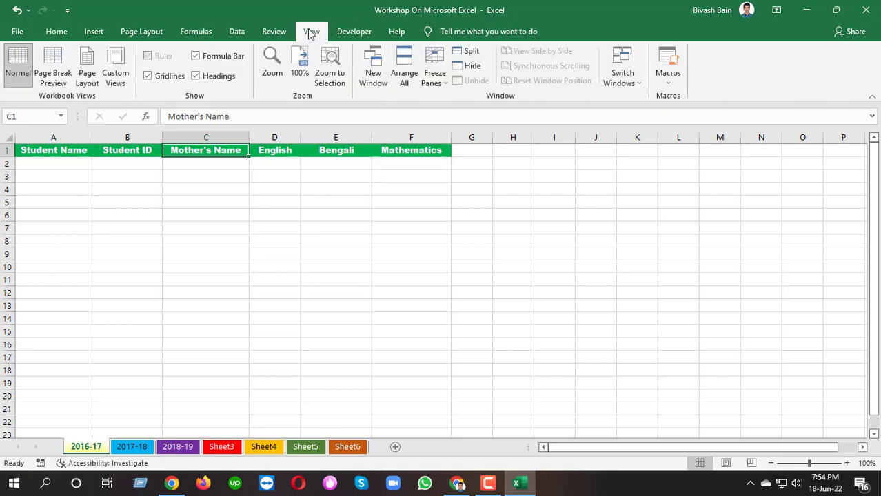
left_click(439, 85)
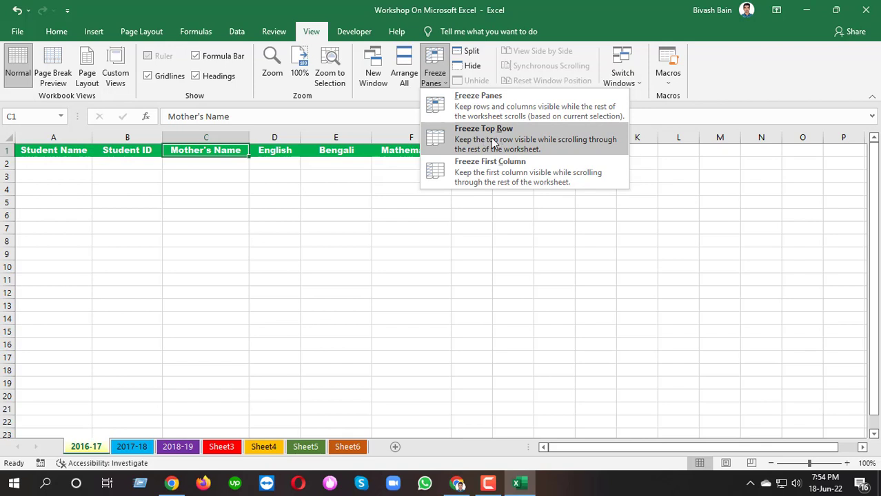
left_click(494, 141)
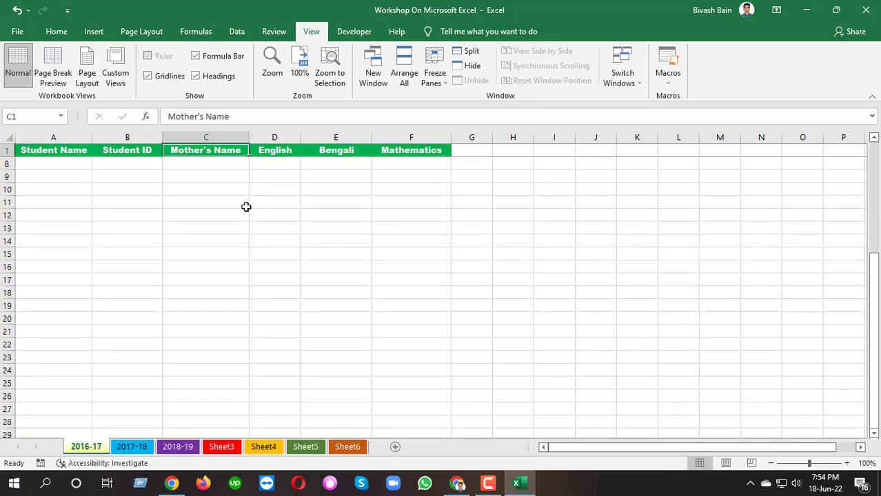
left_click(57, 31)
left_click(18, 31)
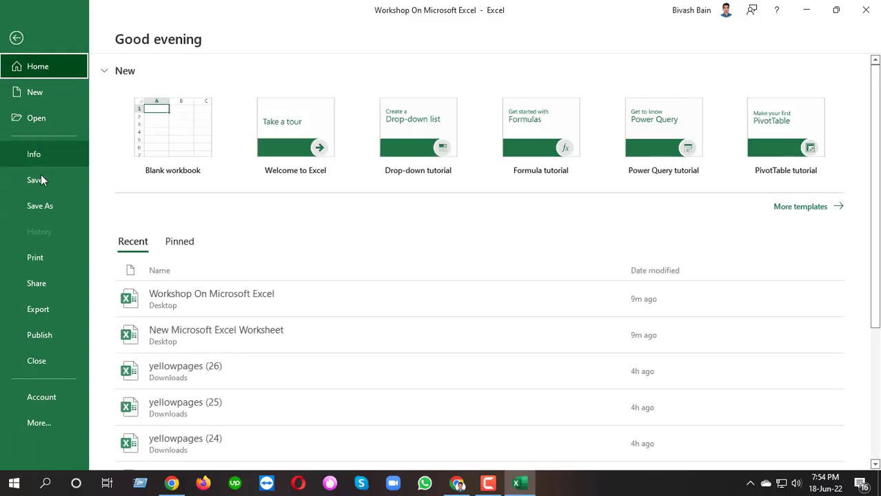
left_click(41, 174)
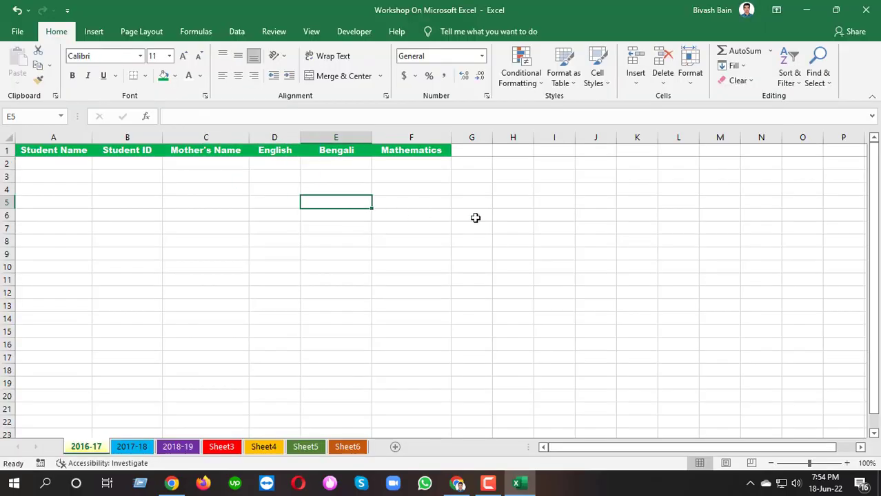
scroll(549, 212, "down", 5)
scroll(563, 208, "down", 10)
scroll(531, 238, "down", 12)
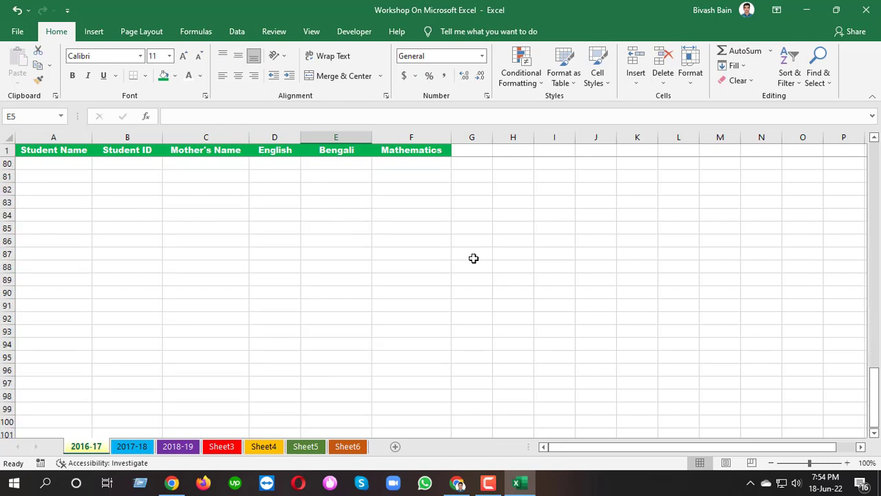
scroll(475, 258, "down", 12)
scroll(438, 265, "down", 10)
scroll(834, 339, "down", 5)
scroll(722, 354, "down", 7)
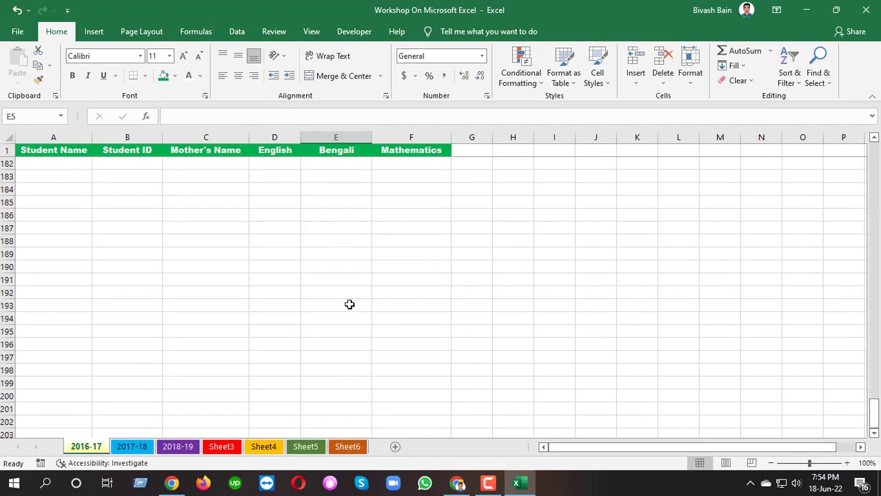
scroll(325, 306, "down", 12)
scroll(311, 315, "down", 6)
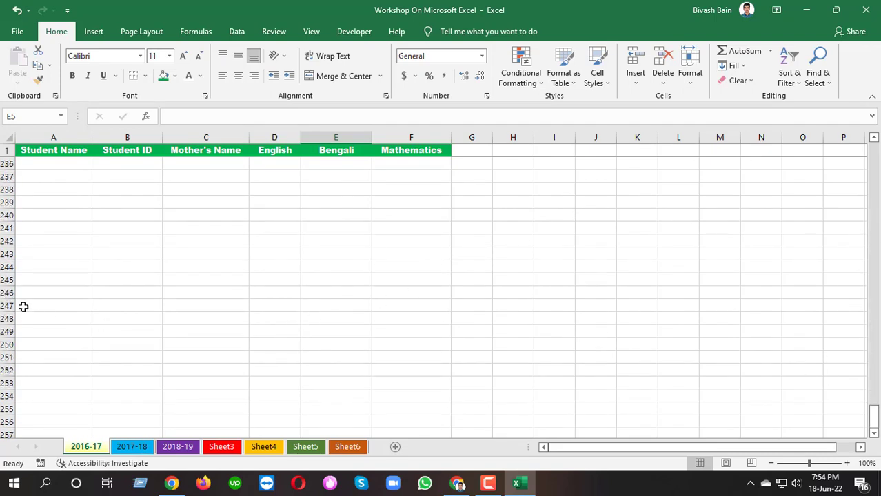
left_click(8, 163)
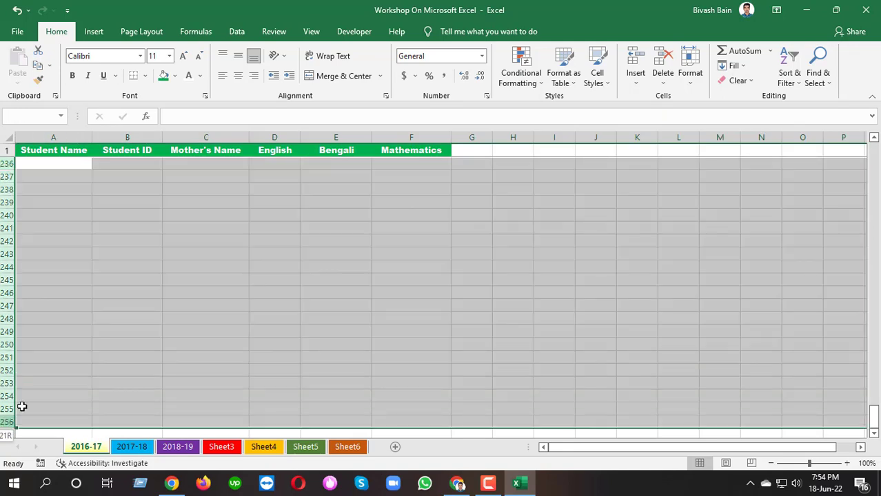
left_click(7, 422, "shift")
left_click(173, 293)
left_click(7, 150)
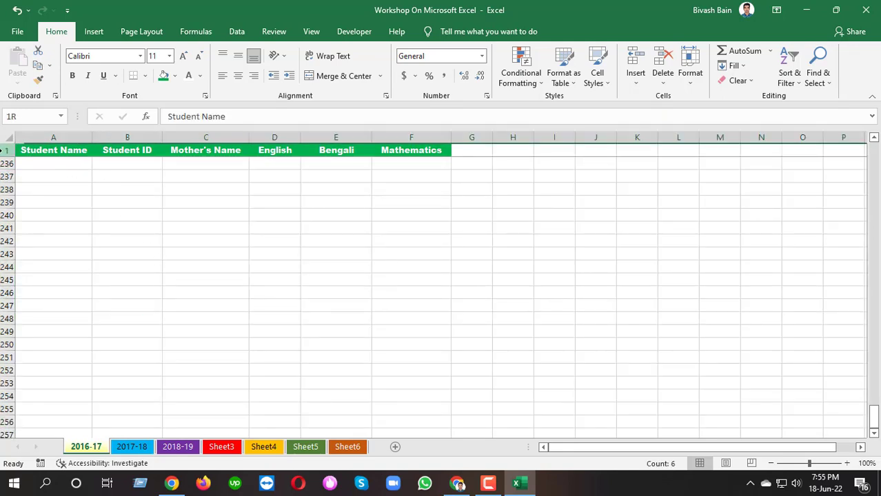
left_click(83, 199)
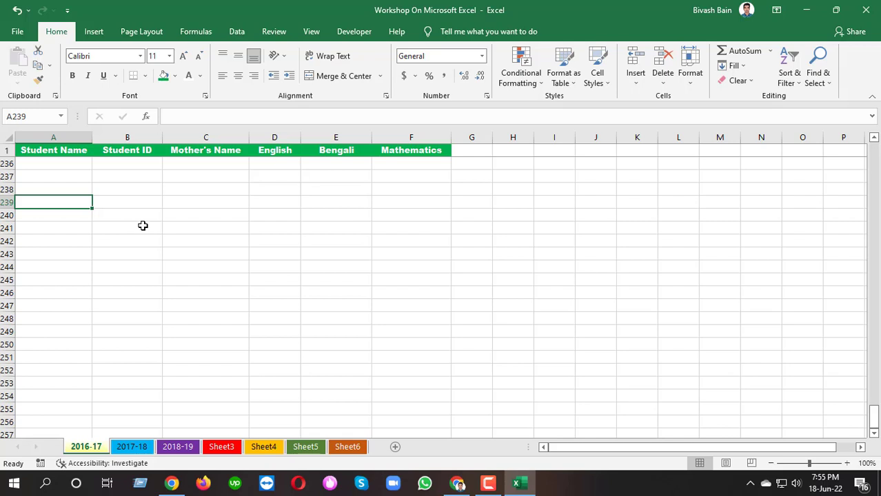
scroll(210, 197, "down", 5)
scroll(213, 204, "down", 5)
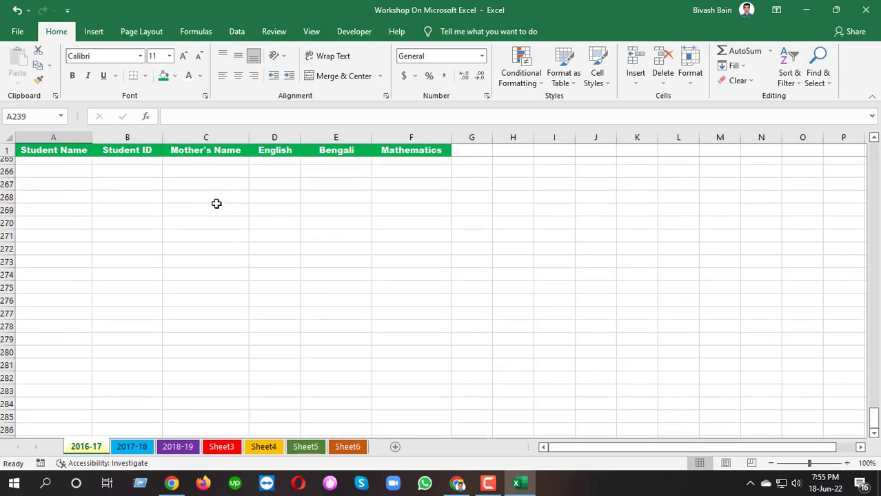
scroll(216, 203, "up", 12)
scroll(216, 203, "up", 11)
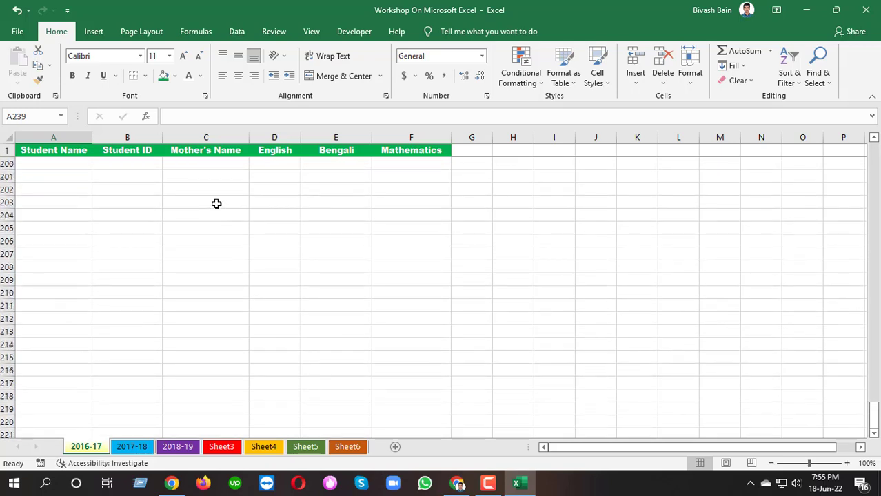
left_click(41, 132)
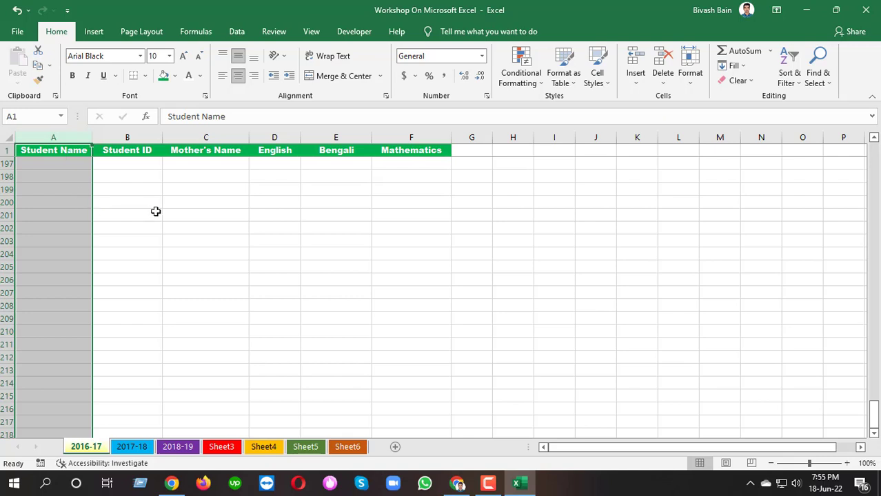
scroll(155, 212, "up", 7)
scroll(156, 211, "up", 6)
scroll(156, 212, "up", 5)
scroll(155, 212, "up", 4)
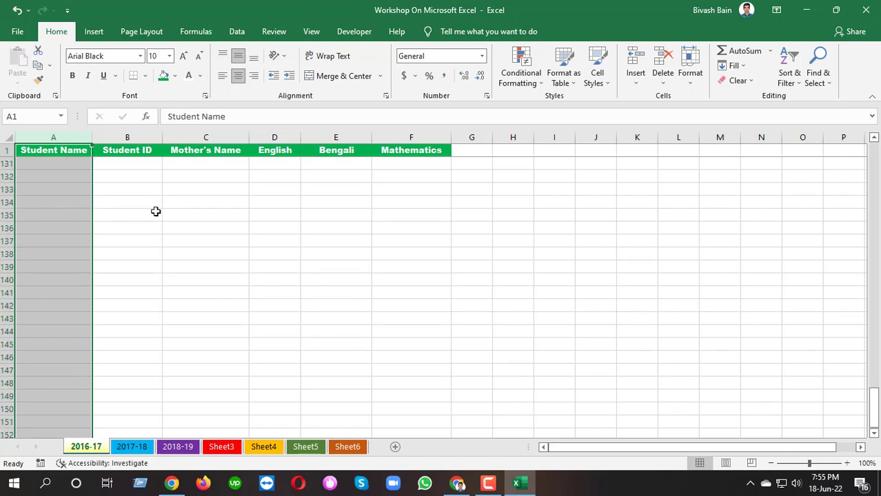
left_click(128, 135)
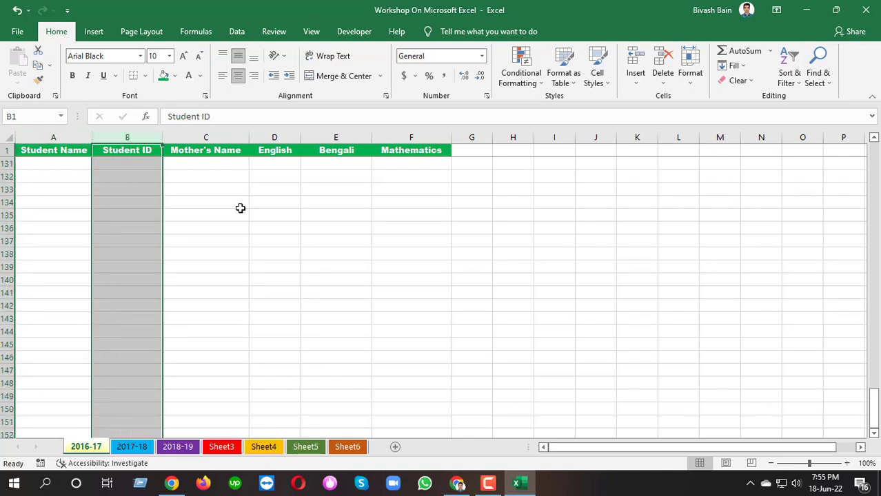
left_click(216, 137)
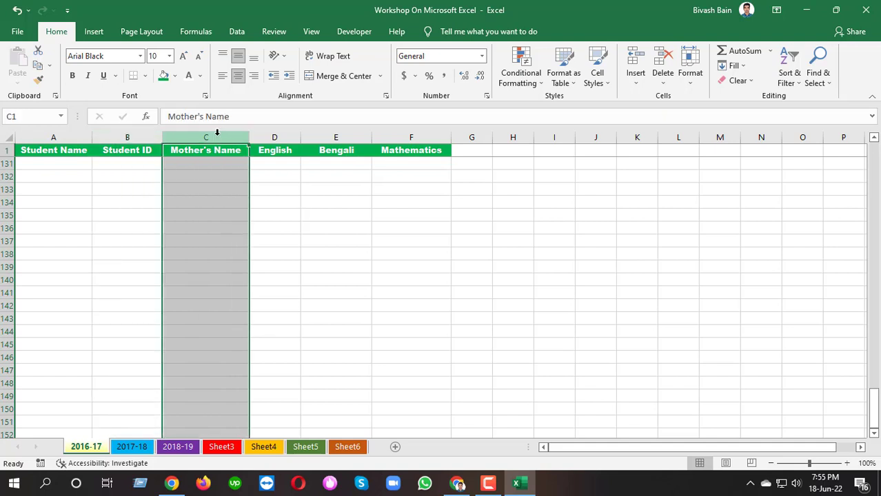
left_click(204, 233)
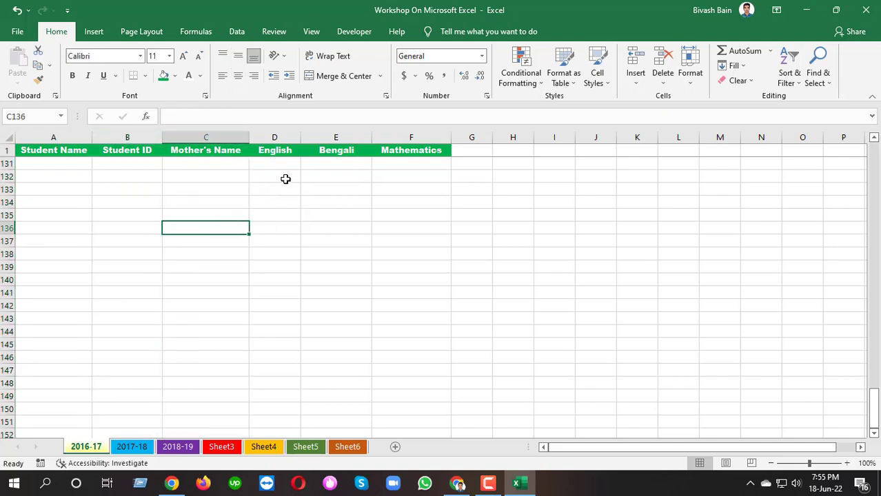
left_click(289, 132)
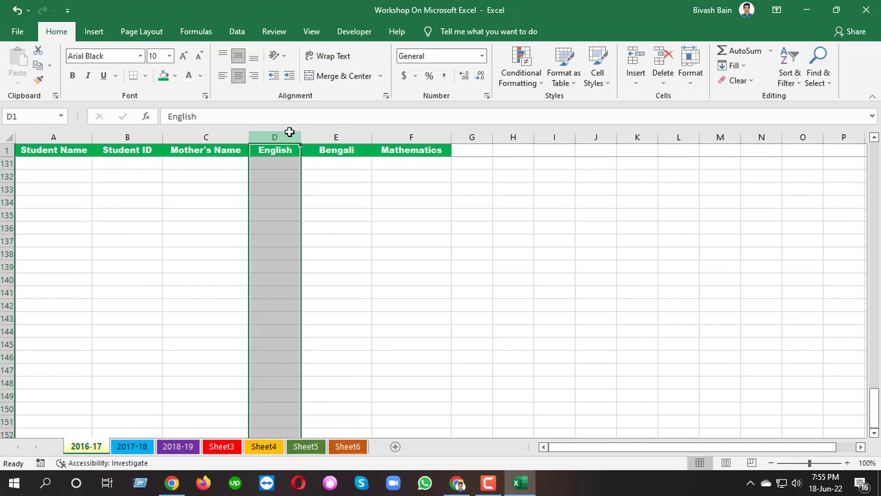
left_click(264, 190)
left_click_drag(874, 403, 874, 145)
Fill A2:C2 with the first student's name, student ID and mother's name.
left_click(58, 165)
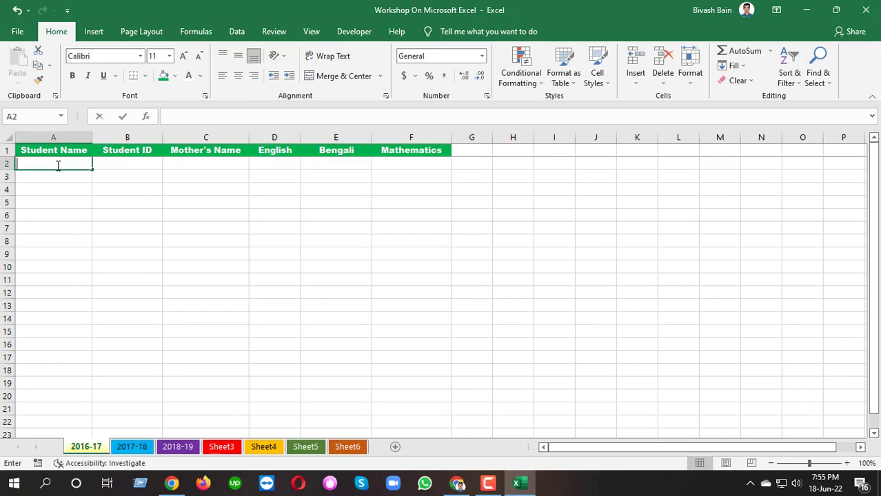
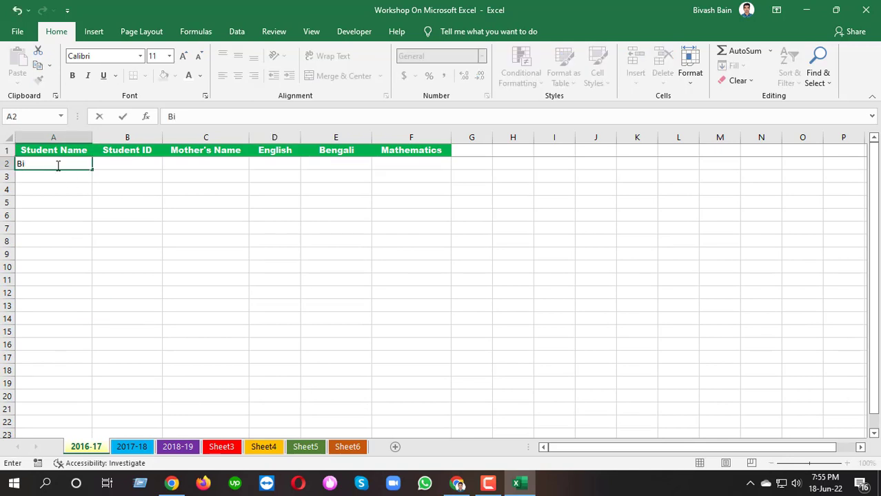
left_click(60, 246)
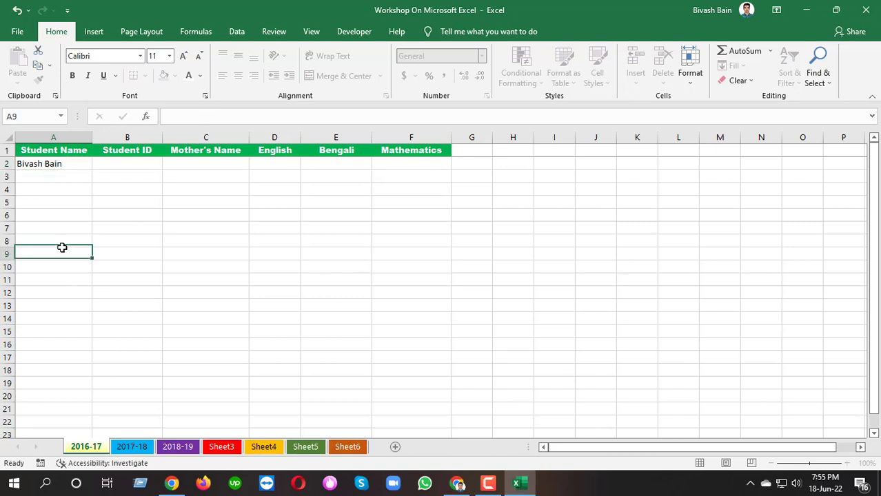
left_click(117, 166)
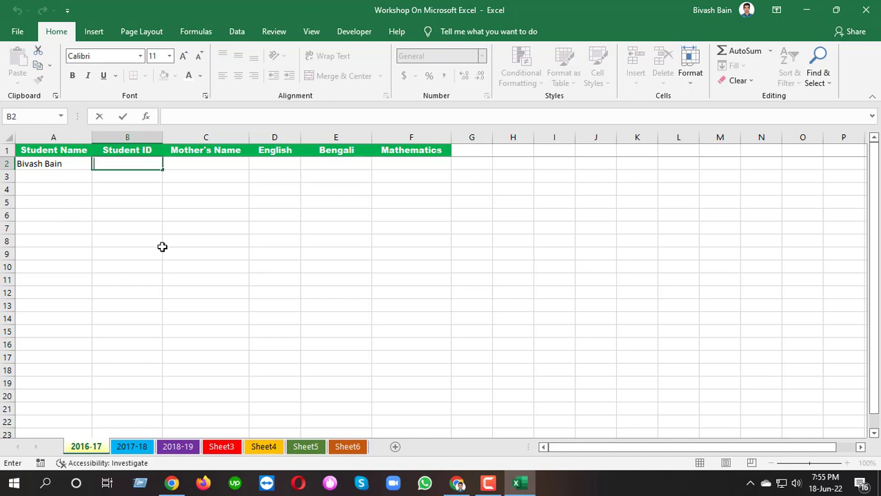
type("123761")
left_click(162, 247)
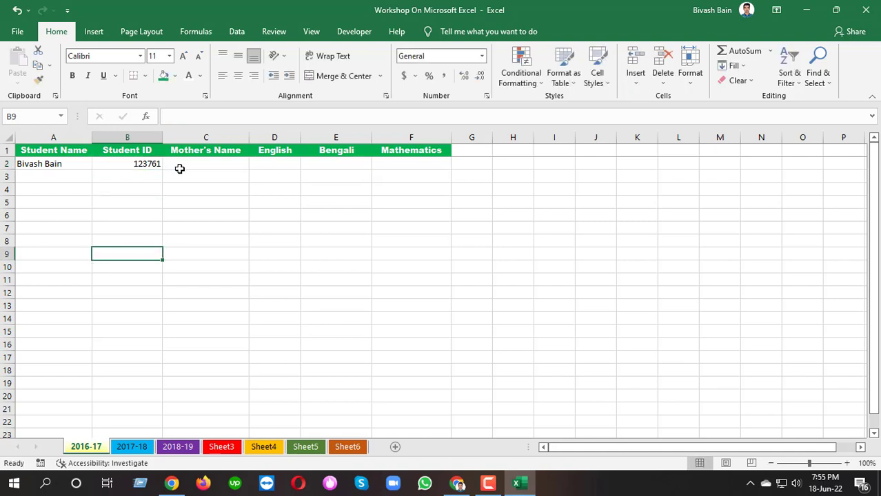
left_click(187, 164)
key("F2")
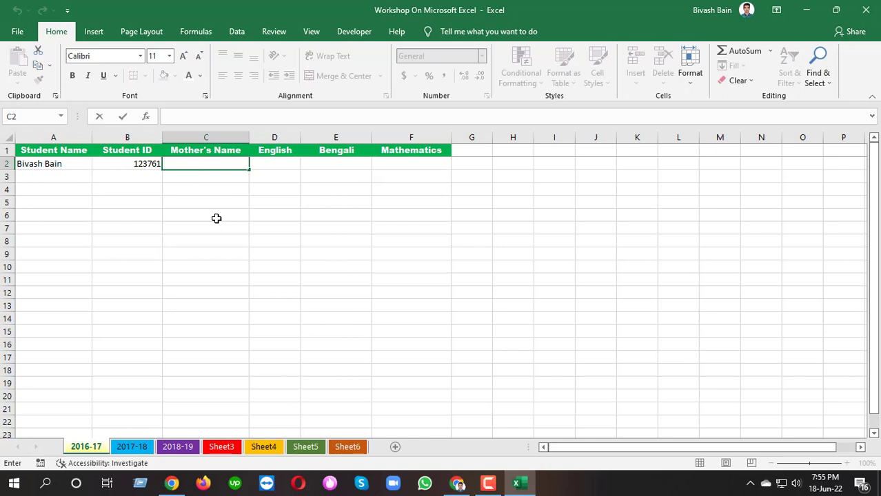
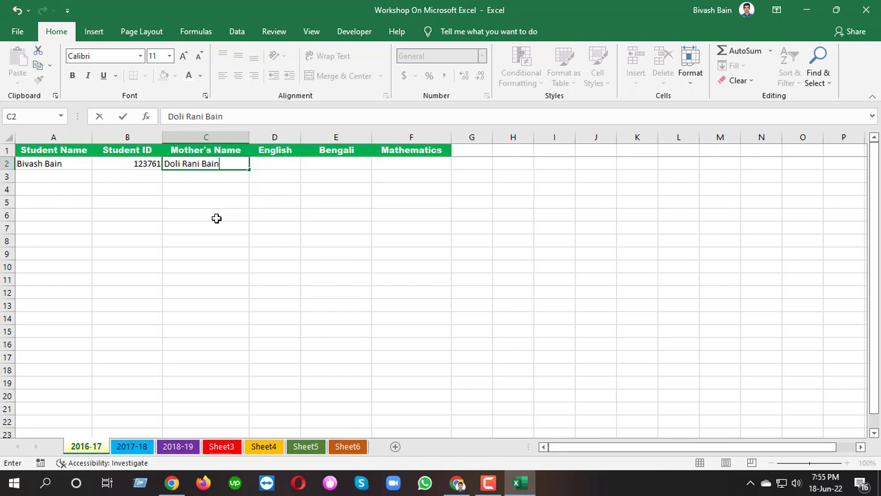
left_click(226, 212)
Enter marks 70 in D2, 60 in E2 and 85 in F2.
double_click(281, 163)
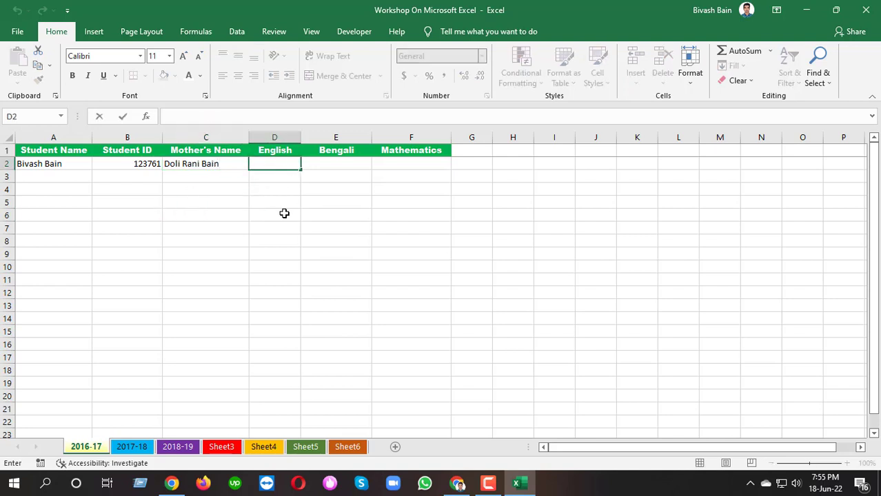
type("70")
left_click(284, 214)
left_click(319, 170)
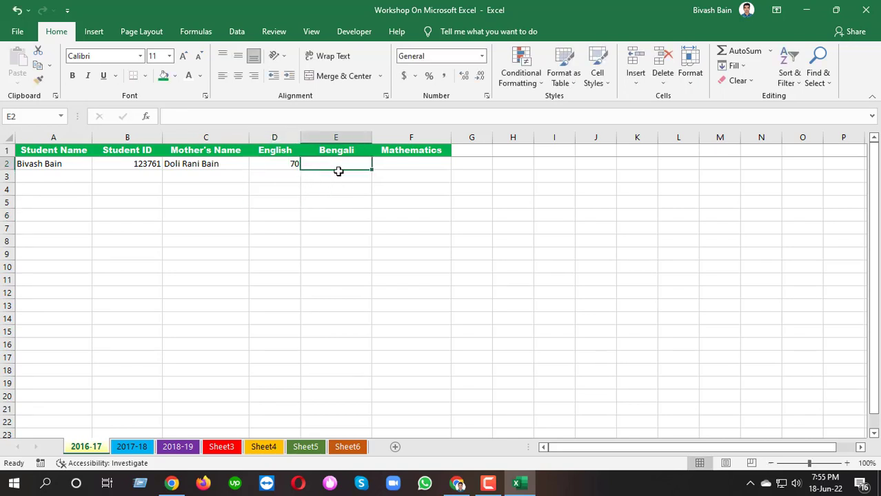
key("F2")
type("60")
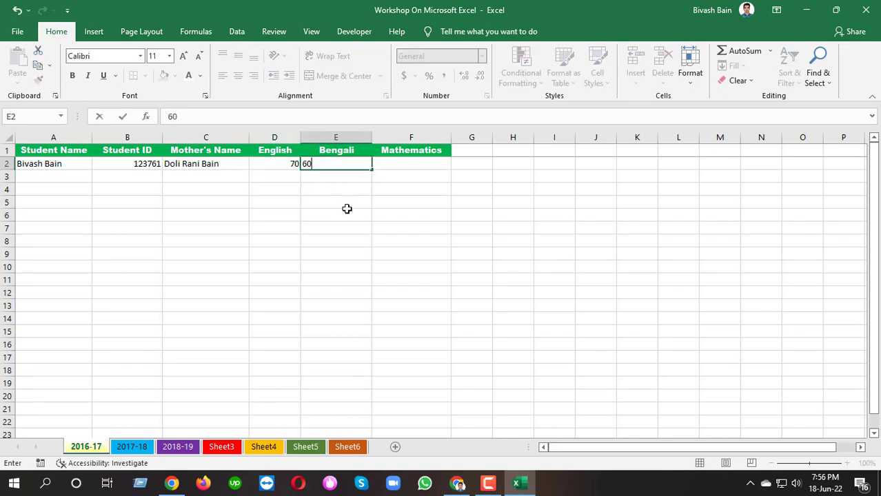
left_click(397, 166)
key("F2")
type("85")
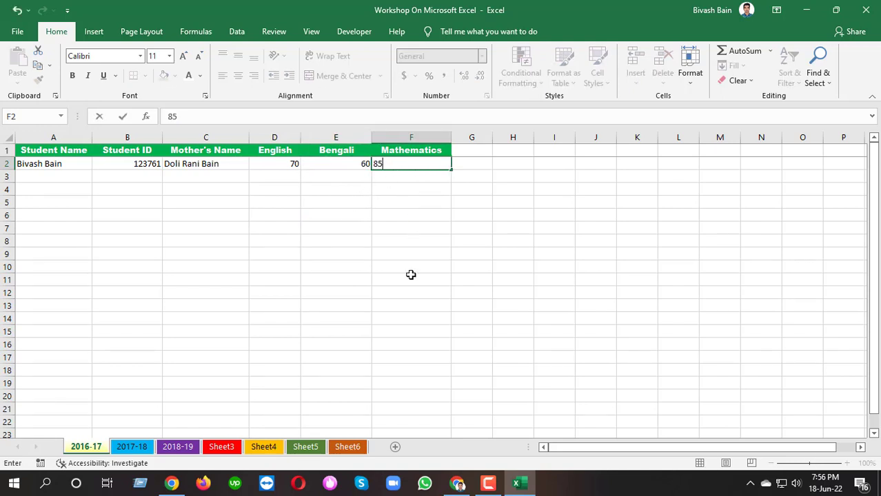
left_click(271, 276)
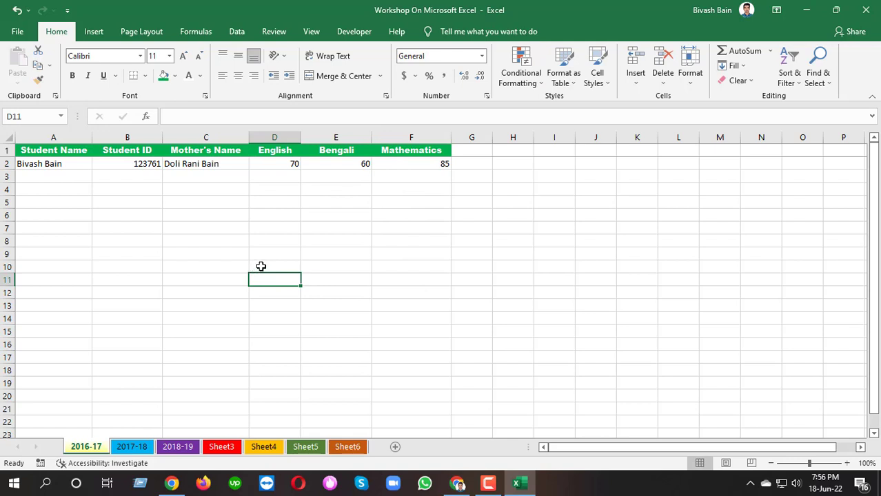
left_click(98, 228)
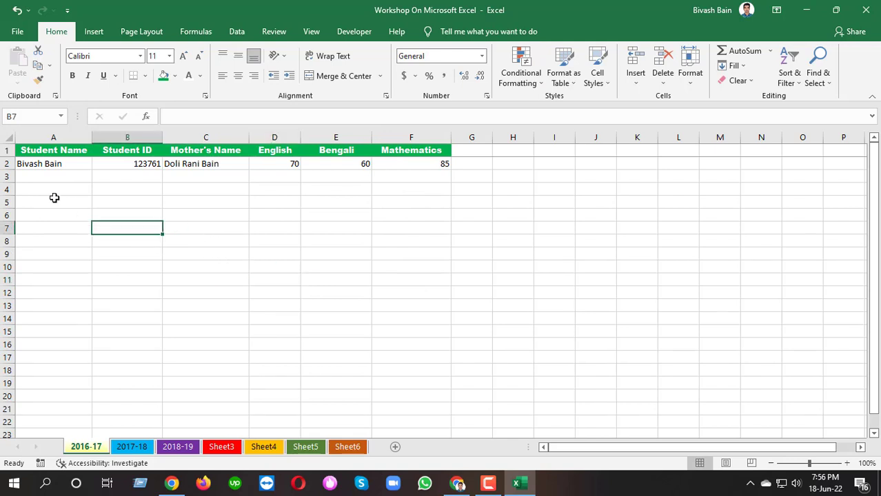
Copy the student's name from A2 down column A to row 19 and beyond.
left_click(6, 163)
left_click(61, 164)
left_click(57, 177)
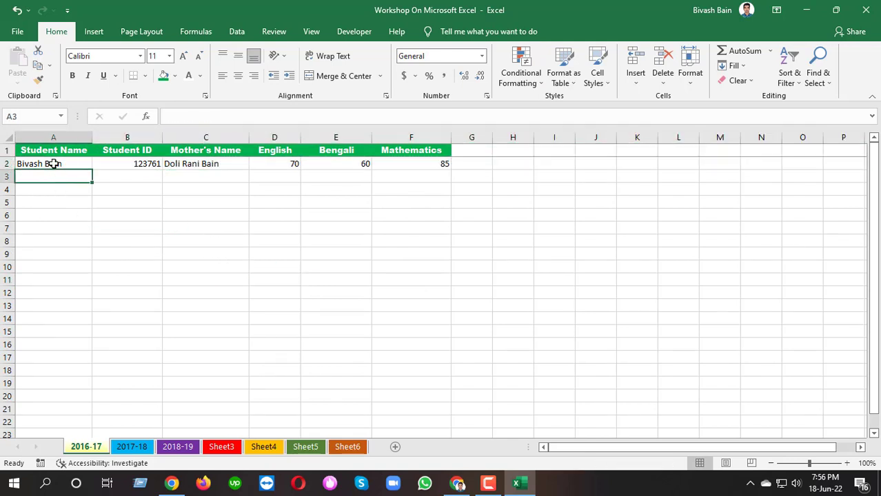
left_click(53, 164)
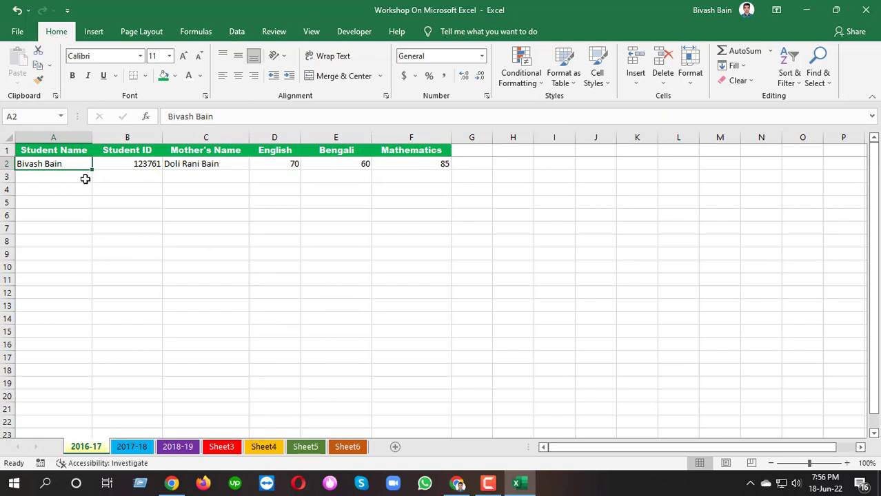
left_click_drag(92, 170, 74, 390)
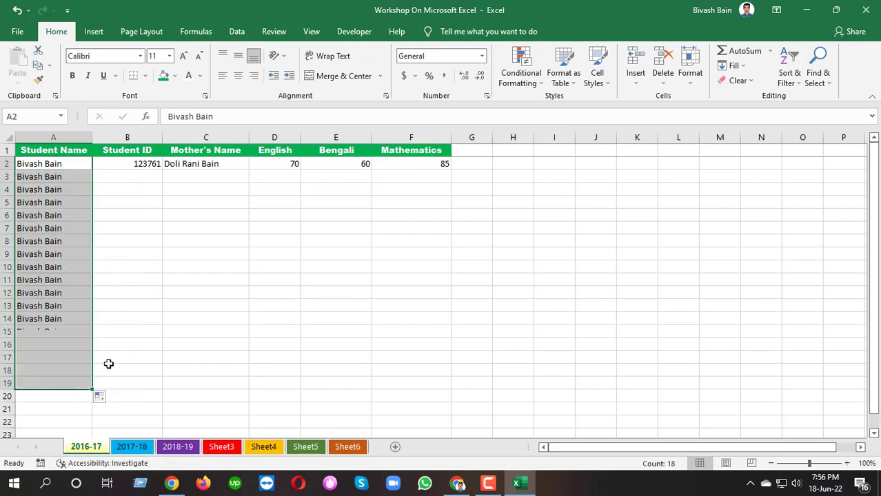
left_click(204, 326)
scroll(200, 328, "down", 6)
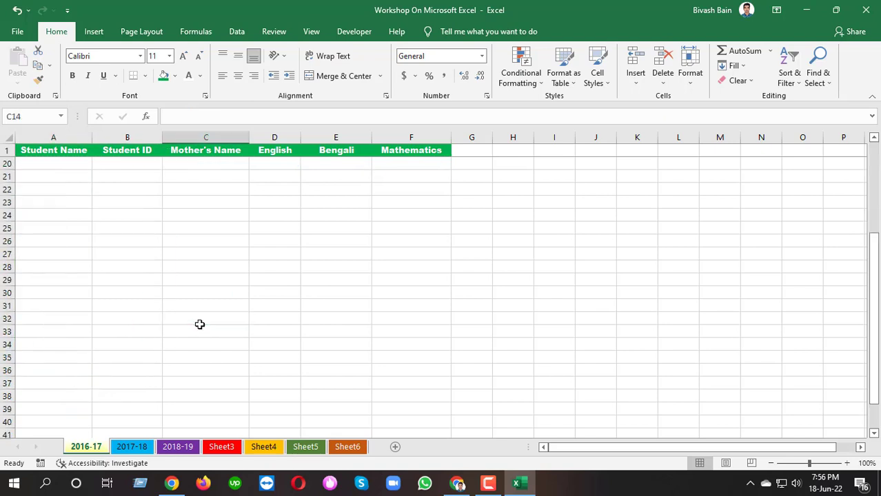
scroll(199, 328, "up", 6)
left_click(20, 193)
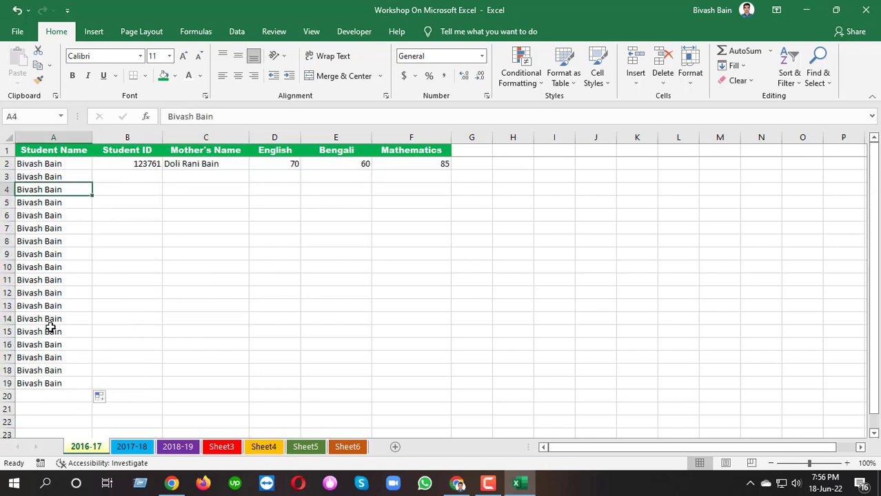
scroll(64, 272, "down", 3)
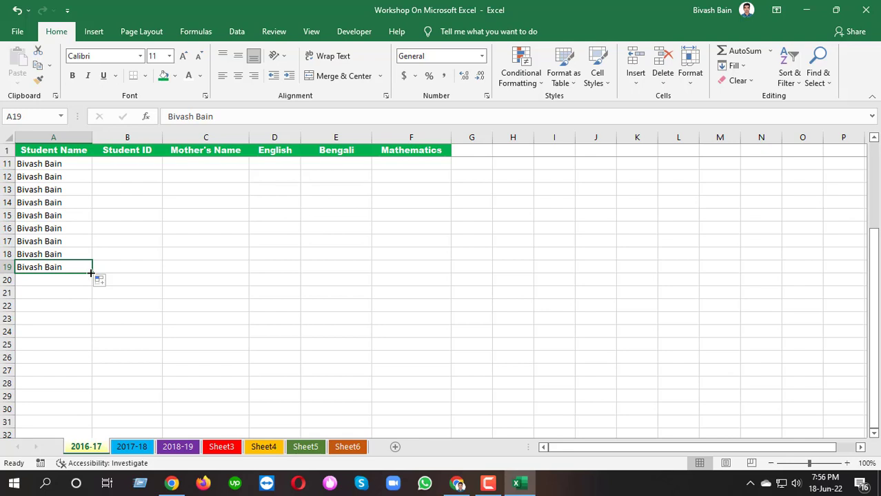
left_click_drag(90, 273, 102, 421)
left_click(205, 305)
scroll(205, 311, "up", 3)
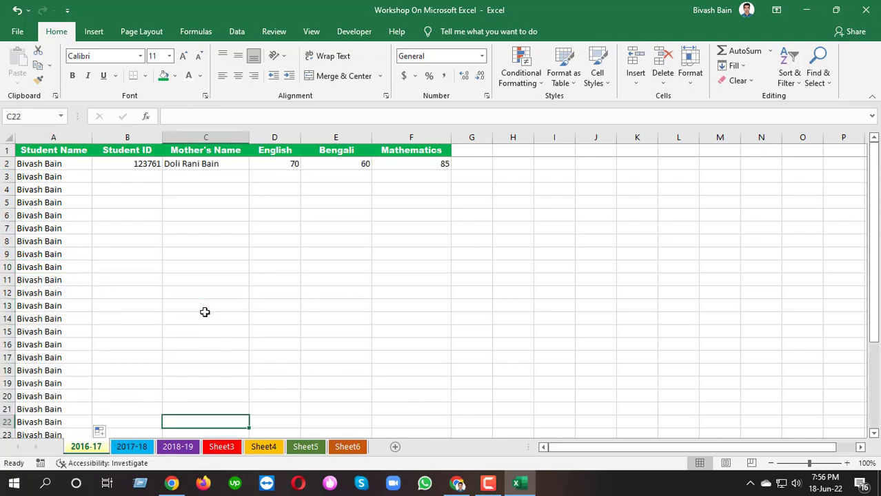
Undo a mistaken fill of the student ID, then copy the mother's name from C2 to row 19.
left_click(139, 166)
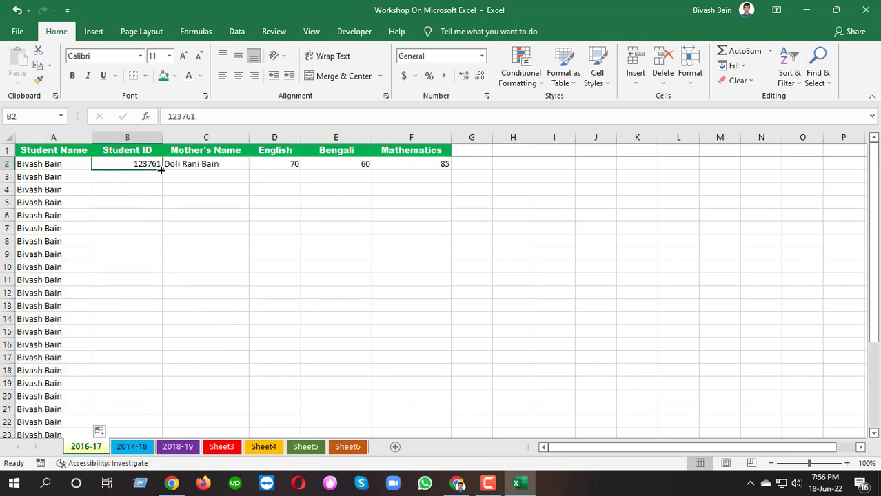
left_click_drag(161, 170, 161, 384)
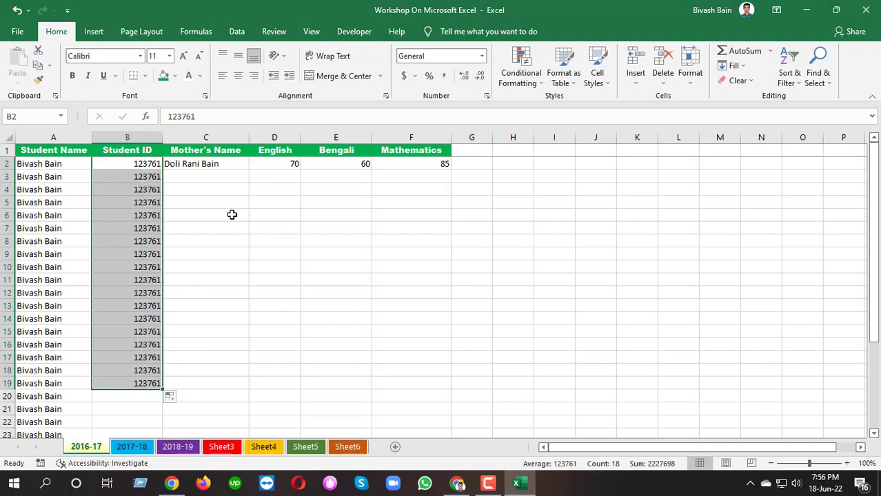
left_click(17, 9)
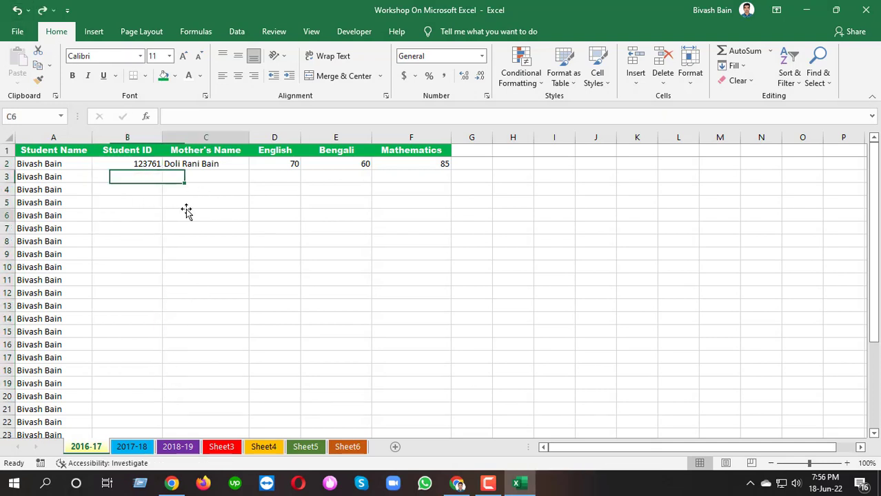
left_click(133, 186)
left_click(217, 166)
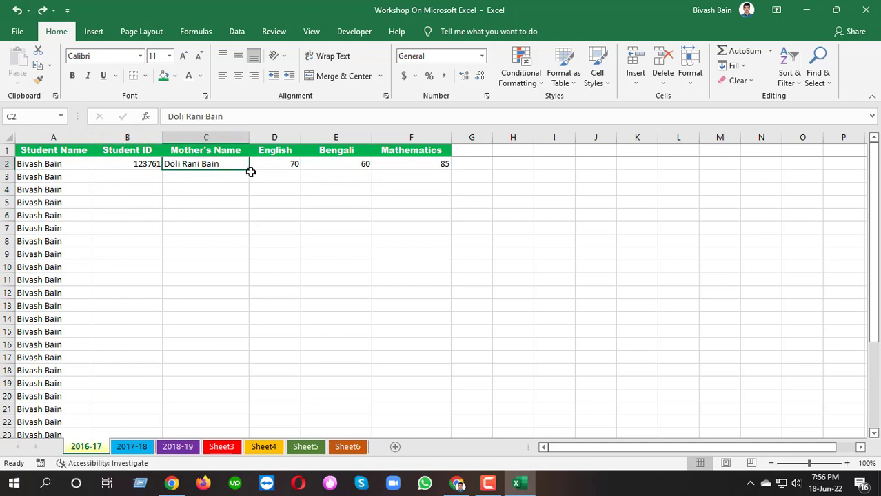
left_click_drag(250, 172, 242, 386)
left_click(311, 304)
left_click(285, 166)
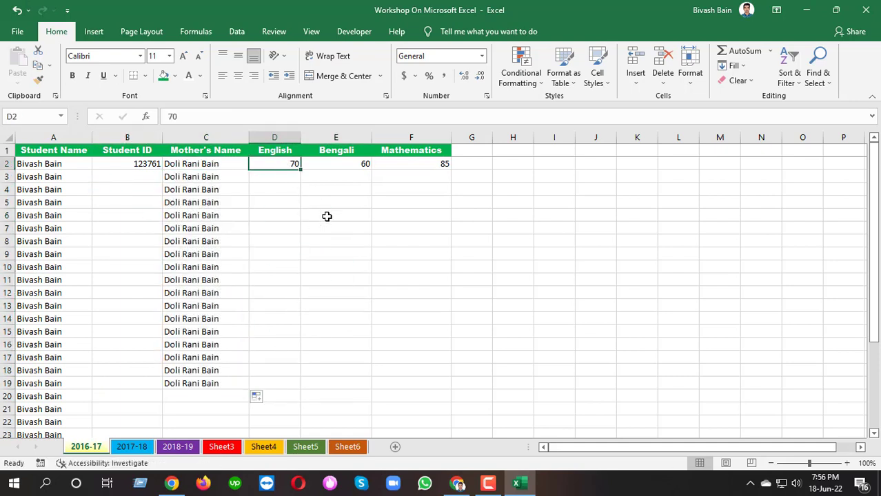
left_click(293, 251)
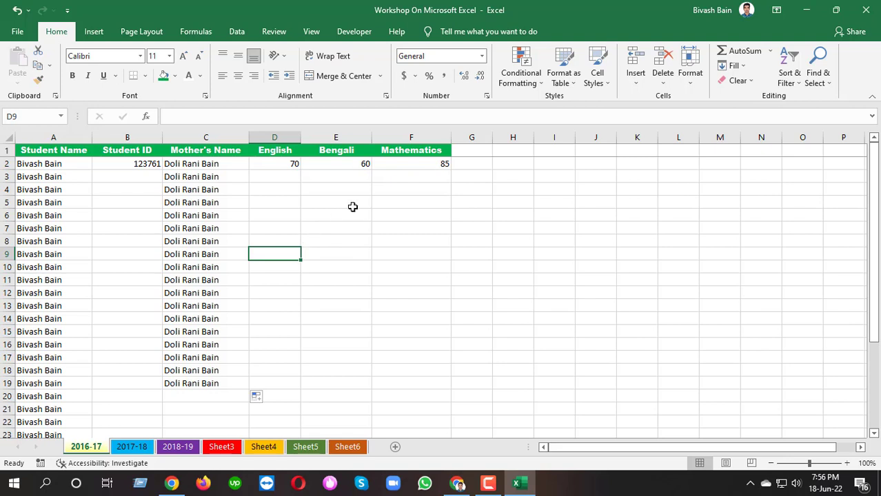
Narrow the Bengali column E and Mathematics column F to fit their headings snugly.
left_click_drag(371, 138, 360, 138)
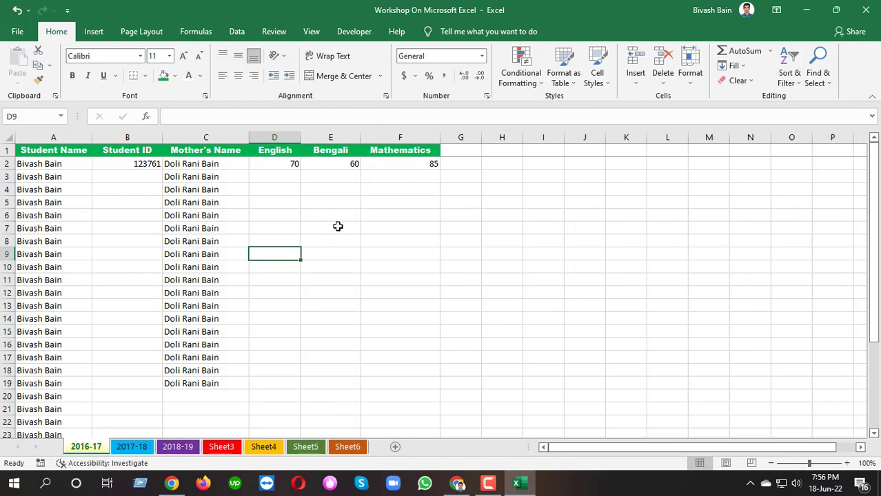
left_click(337, 227)
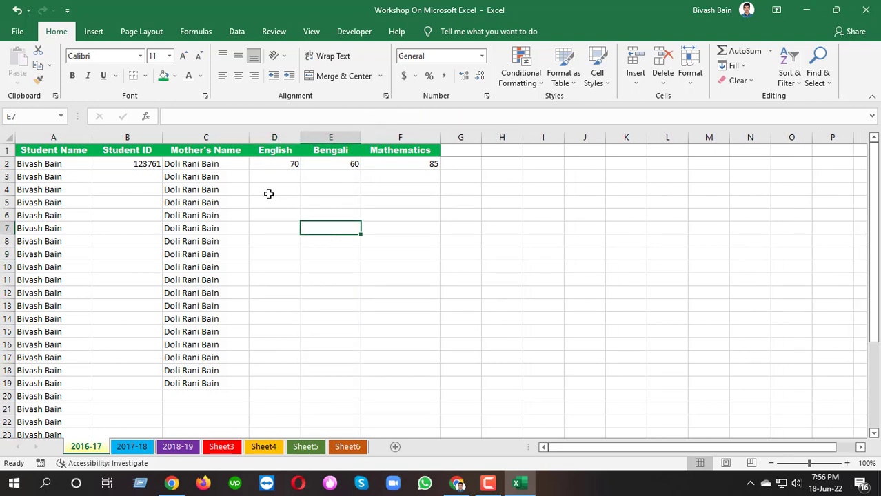
left_click(273, 164)
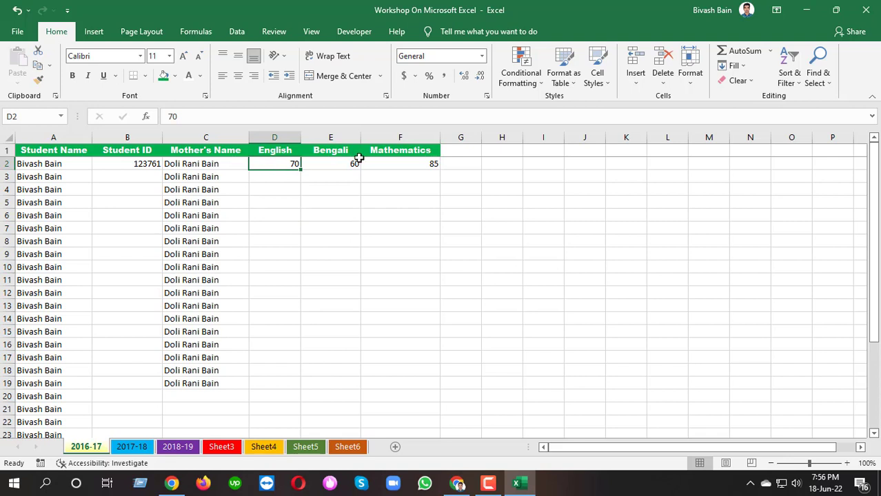
left_click(356, 163)
left_click(397, 167)
left_click(280, 165)
left_click(346, 167)
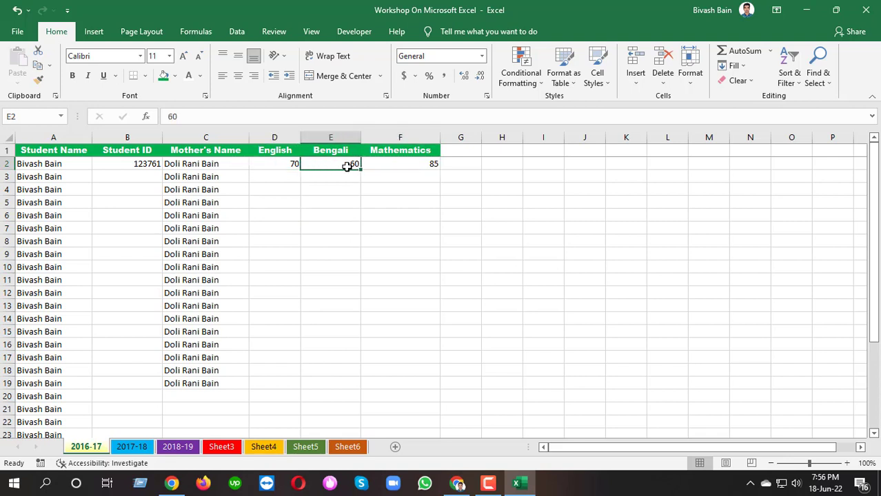
left_click(401, 166)
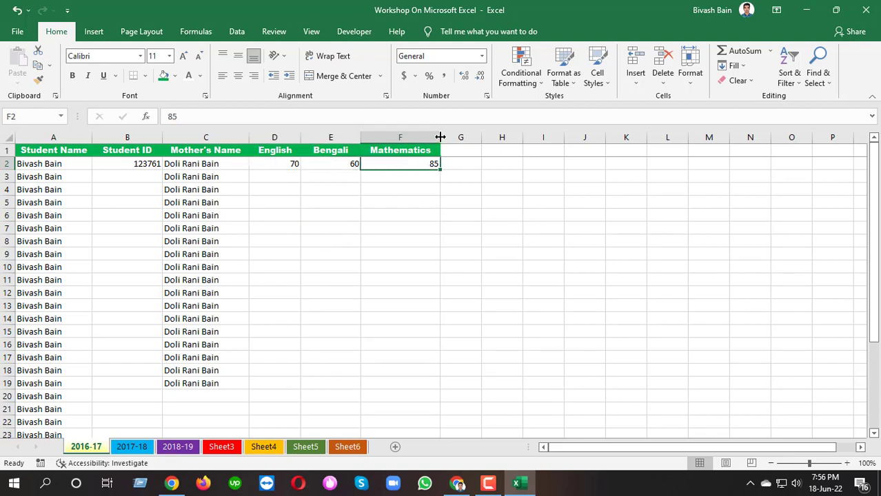
left_click_drag(439, 137, 428, 137)
left_click(387, 268)
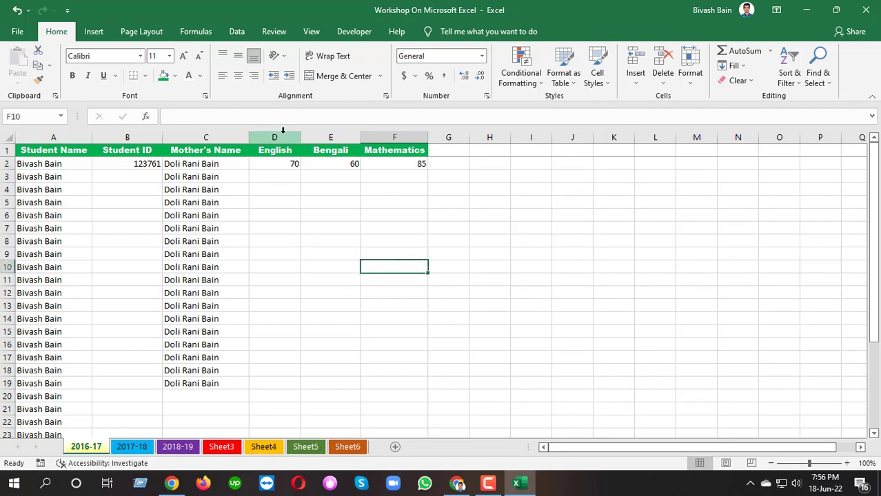
left_click(283, 133)
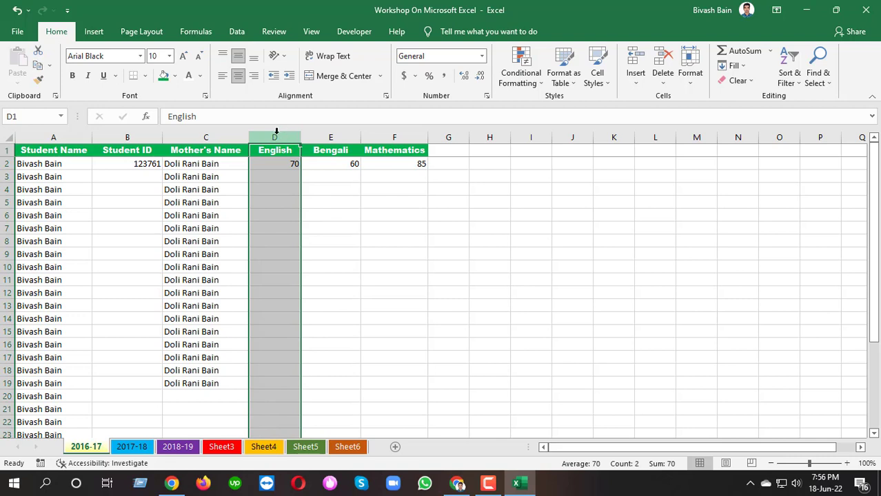
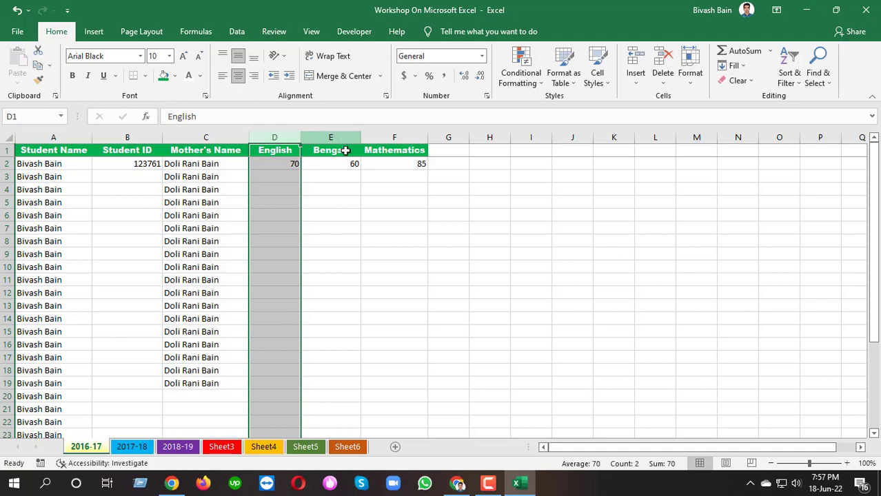
Try the alignment options on the English column D, ending with it centred.
left_click(238, 76)
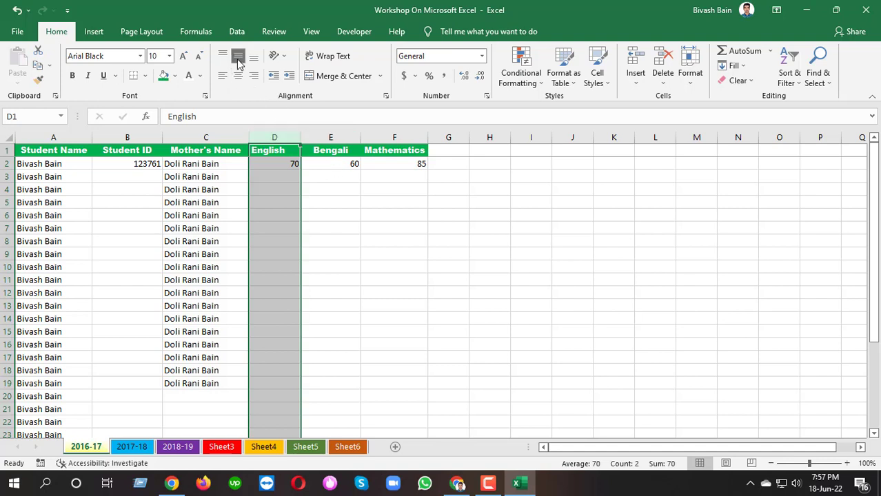
left_click(238, 60)
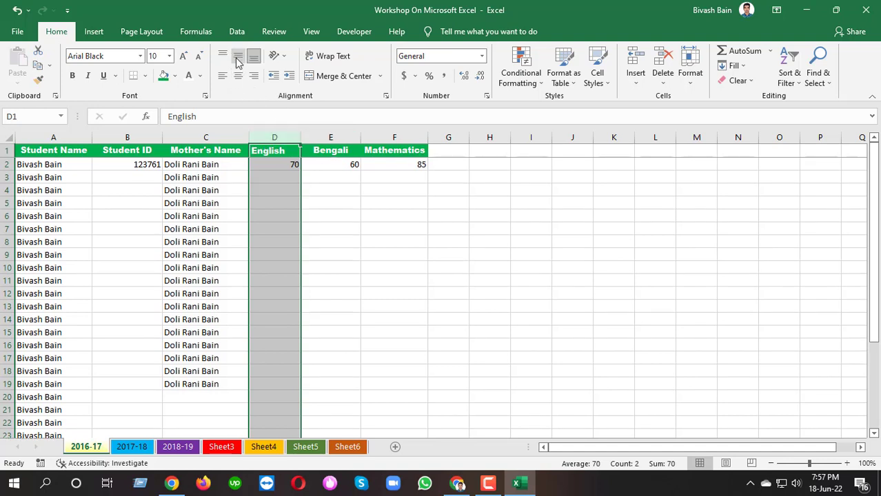
left_click(238, 59)
left_click(238, 76)
left_click(342, 226)
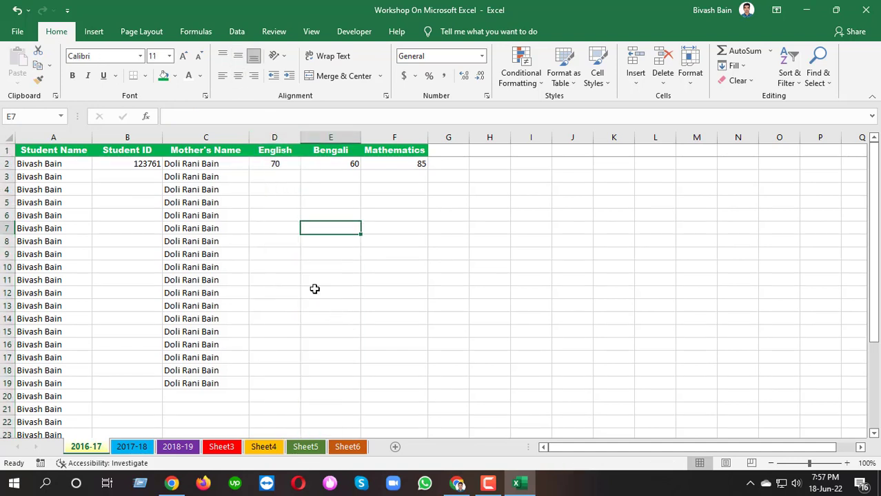
left_click(274, 189)
left_click(288, 266)
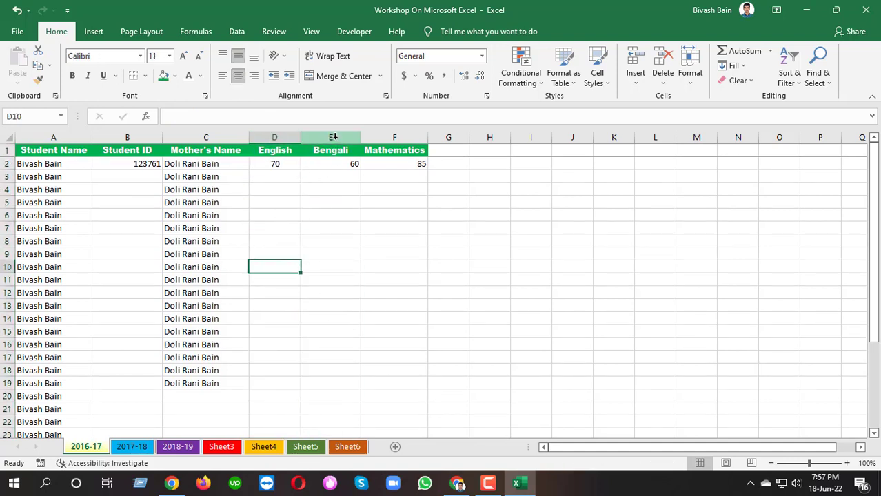
Centre the Bengali column E, then the Mathematics column F, one at a time.
left_click(330, 137)
left_click(238, 76)
left_click(237, 76)
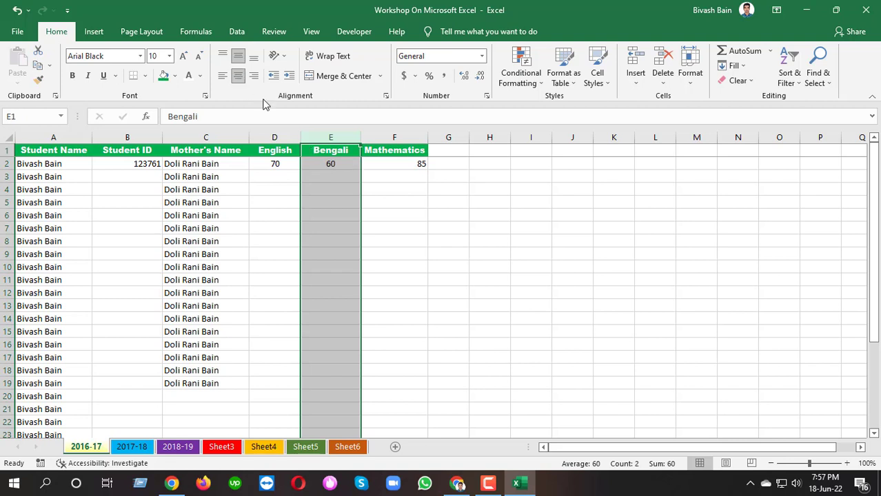
left_click(399, 202)
left_click(394, 137)
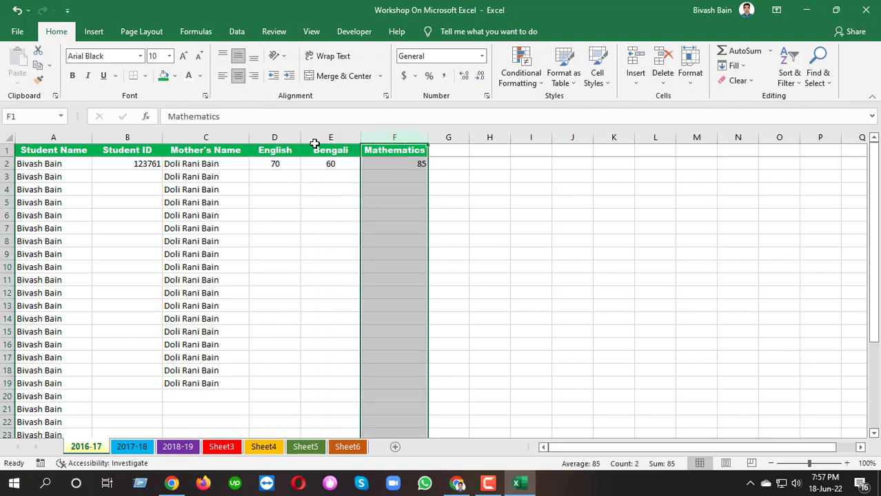
left_click(239, 77)
left_click(239, 77)
left_click(463, 215)
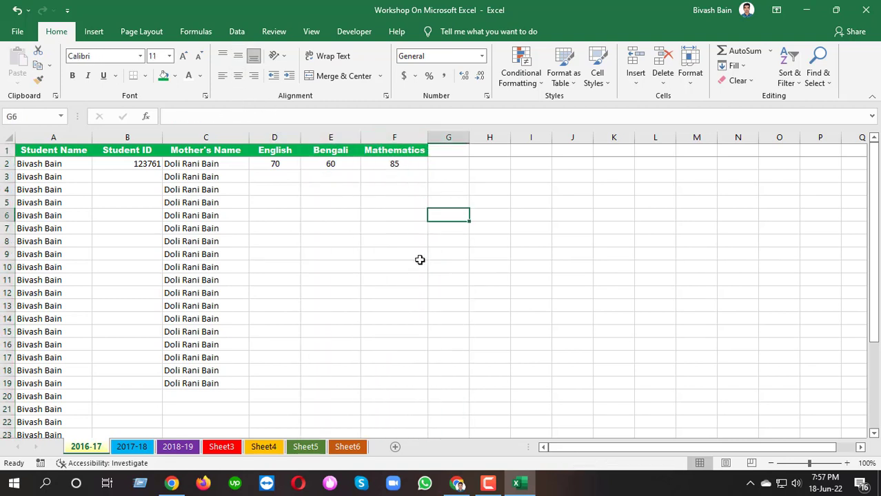
Undo the column-by-column centring of Mathematics, Bengali and English.
left_click(18, 10)
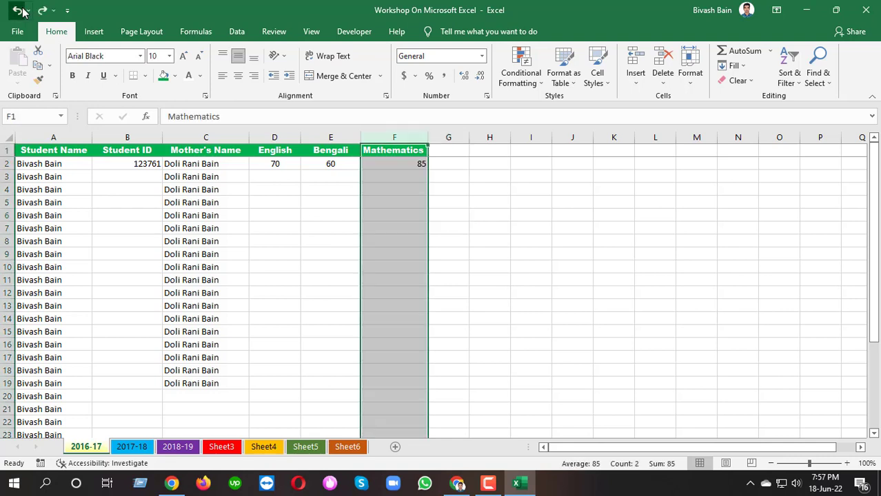
left_click(18, 10)
left_click(18, 10)
left_click(18, 10)
left_click(18, 9)
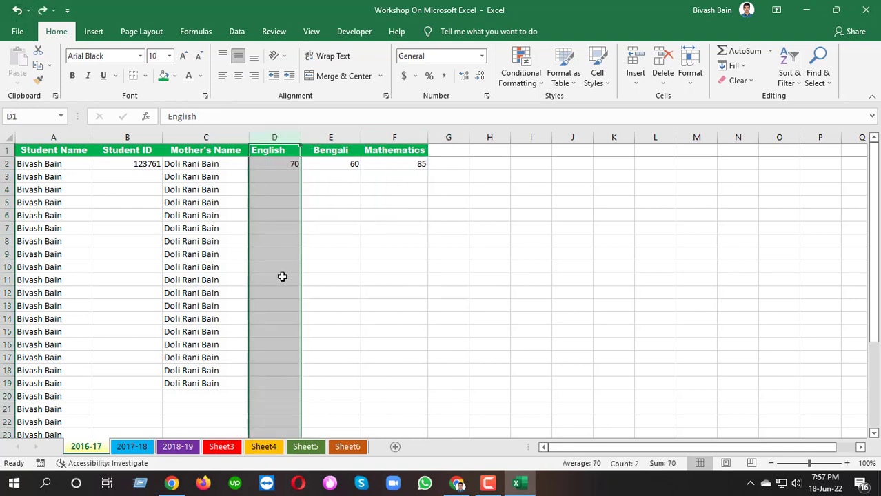
left_click(281, 275)
Select columns D to F together and centre all their headings and marks at once.
left_click(278, 137)
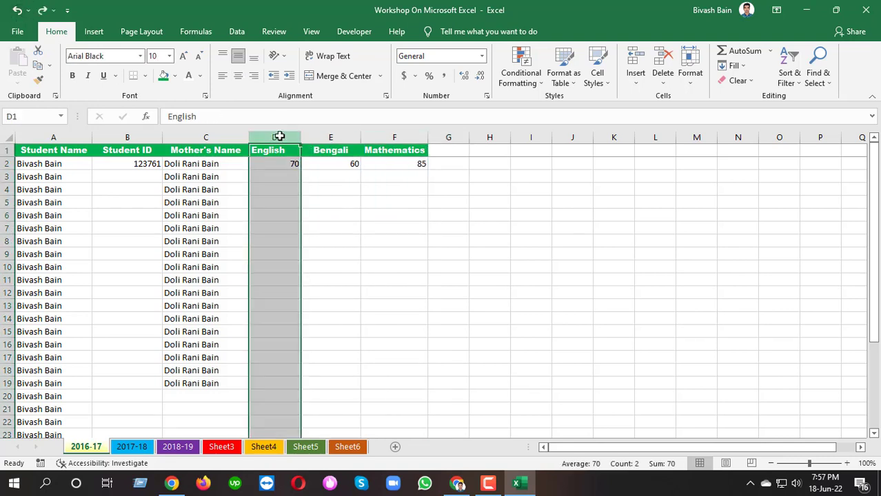
key("ctrl+z")
left_click(280, 135)
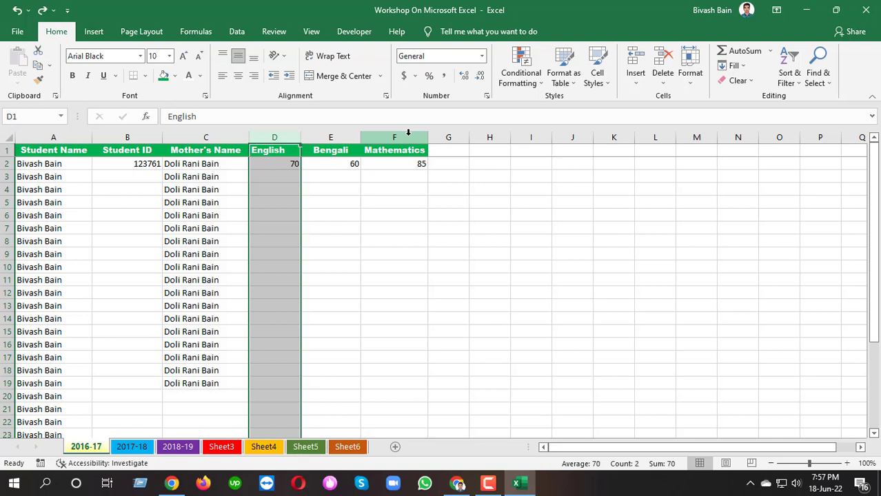
left_click(408, 134, "shift")
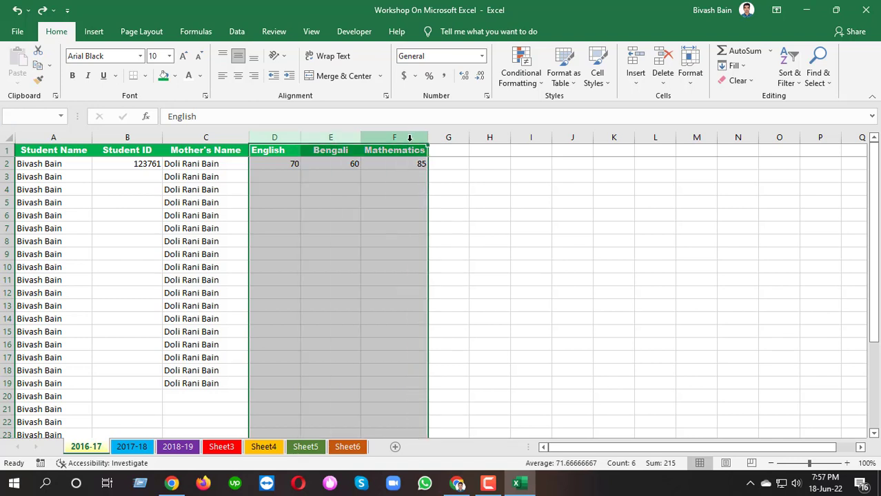
left_click(237, 77)
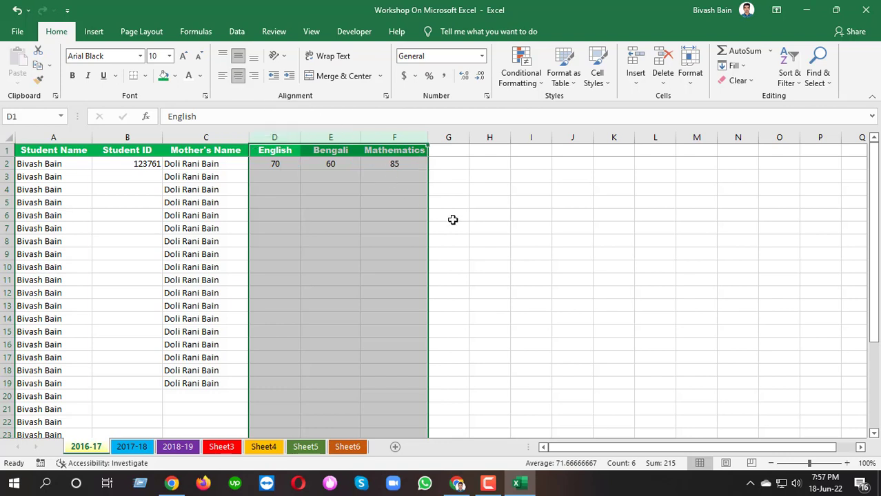
left_click(491, 236)
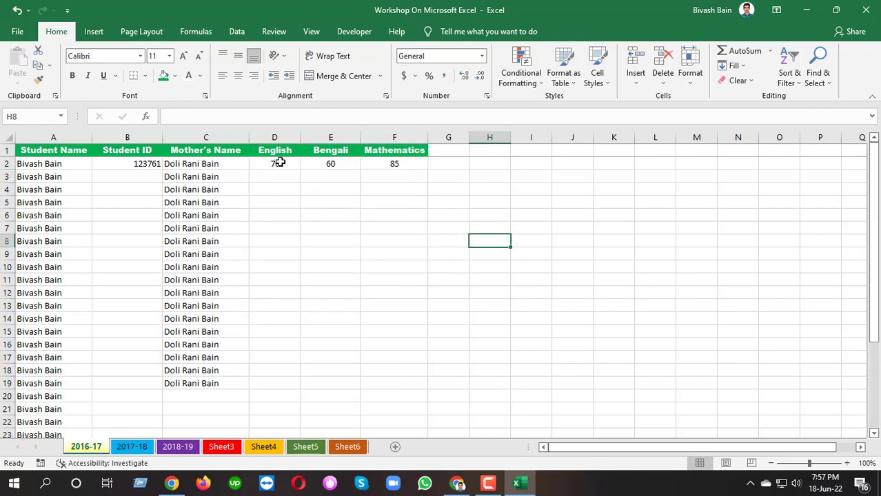
Fill the row-2 marks 70, 60 and 85 down the English, Bengali and Mathematics columns.
mouse_move(280, 164)
left_mouse_down()
mouse_move(407, 164)
mouse_move(431, 403)
left_mouse_up()
left_click(513, 303)
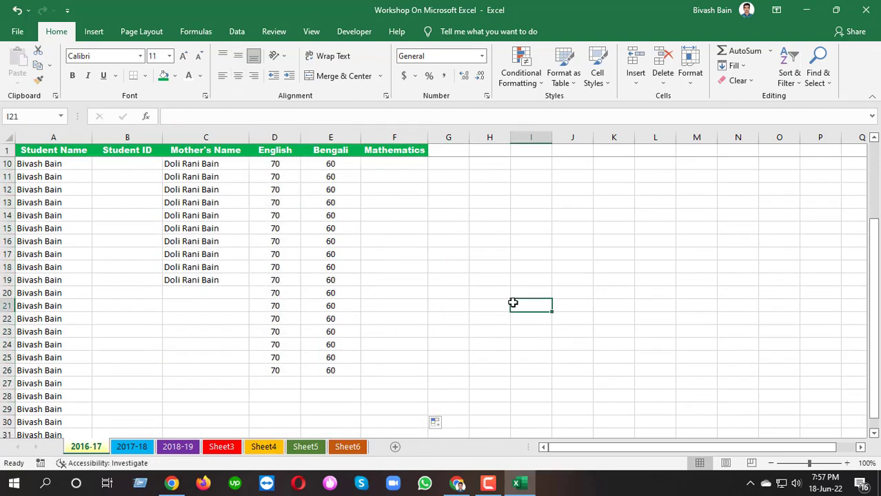
scroll(513, 302, "up", 3)
left_click(448, 242)
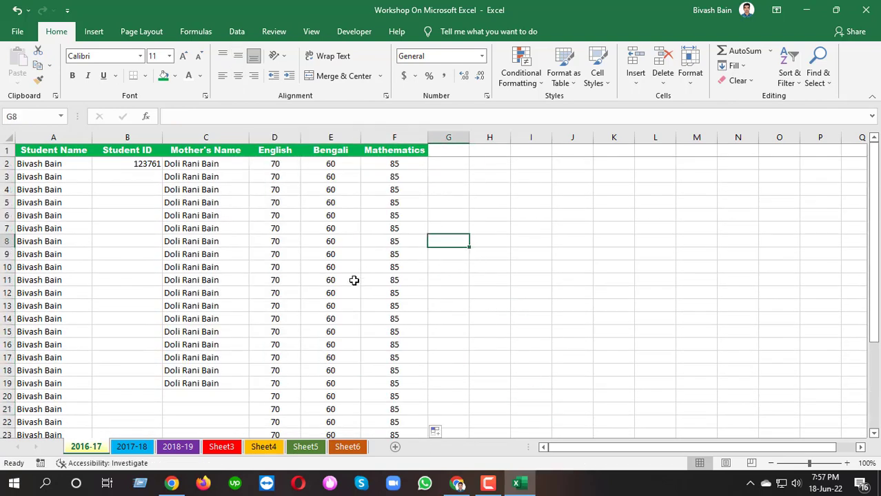
Scroll through the sheet checking the copied English marks from D8 downward.
left_click(262, 199)
key("Down")
key("Down")
key("Down")
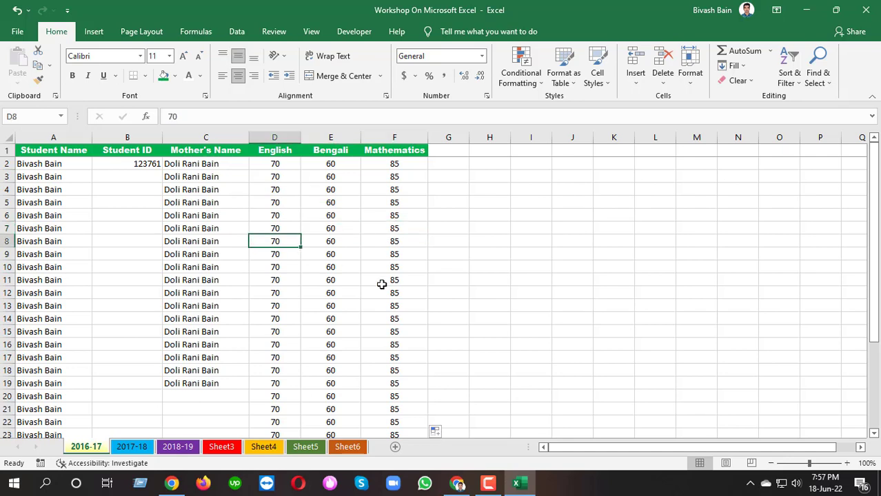
scroll(289, 255, "down", 3)
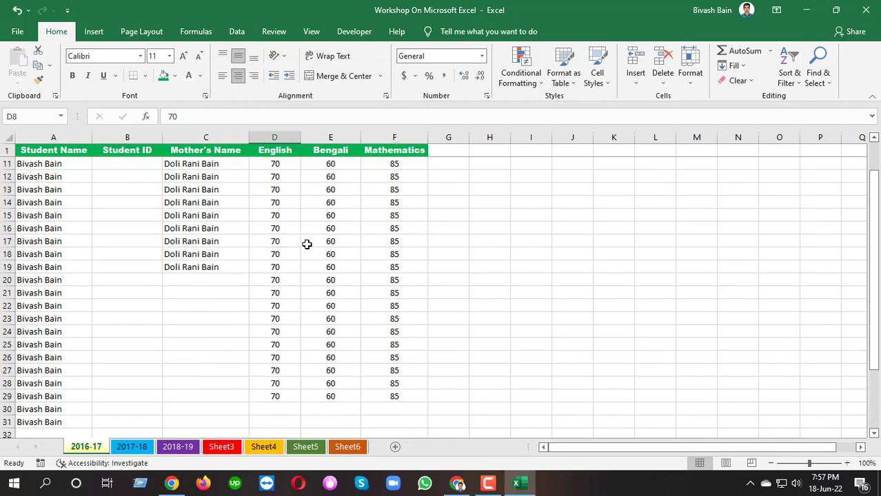
scroll(313, 244, "down", 7)
scroll(319, 244, "up", 5)
scroll(276, 241, "down", 2)
scroll(250, 245, "up", 8)
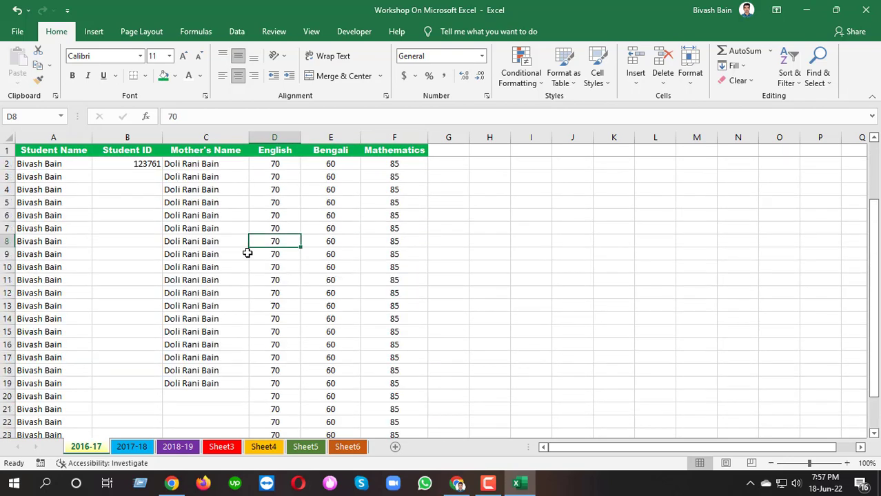
scroll(251, 251, "down", 10)
scroll(253, 251, "up", 4)
scroll(253, 251, "up", 1)
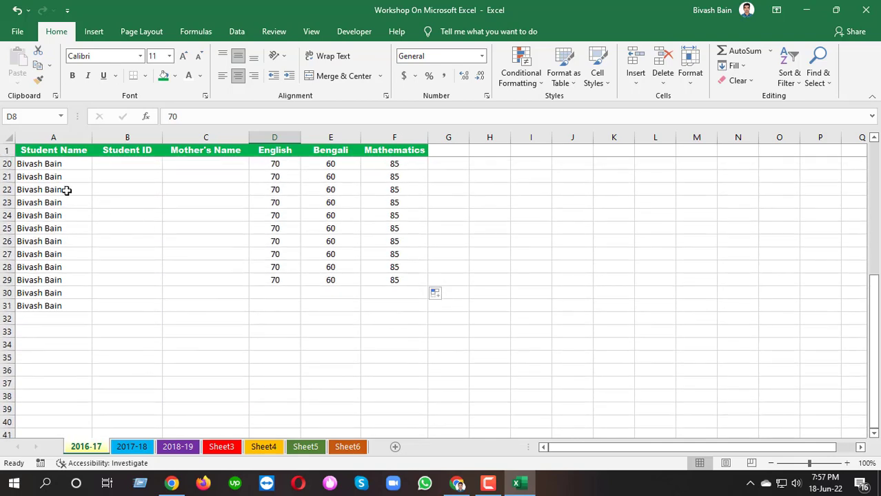
Select rows 20 to 40, then the heading row 1.
left_click(7, 164)
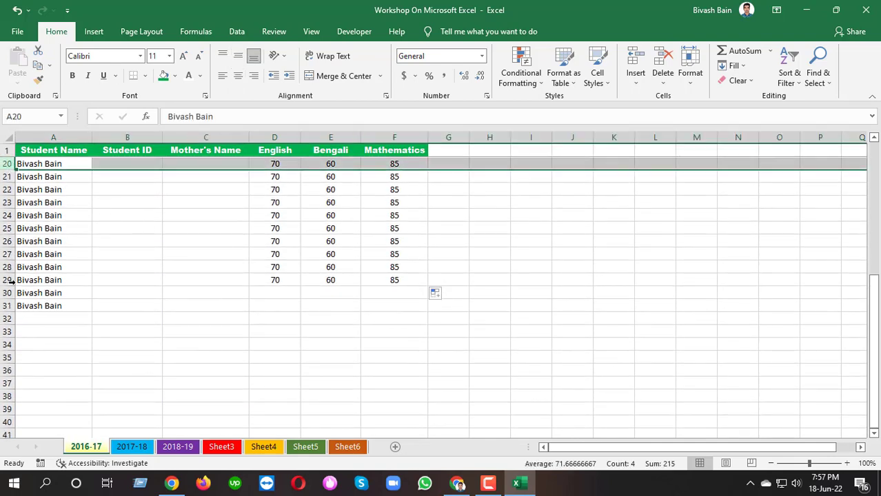
left_click(7, 421, "shift")
left_click(196, 288)
left_click(5, 149)
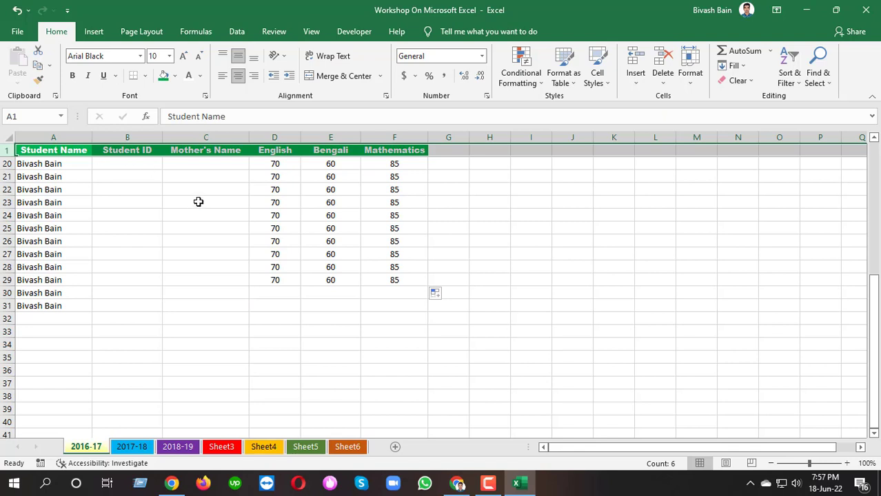
scroll(198, 202, "up", 6)
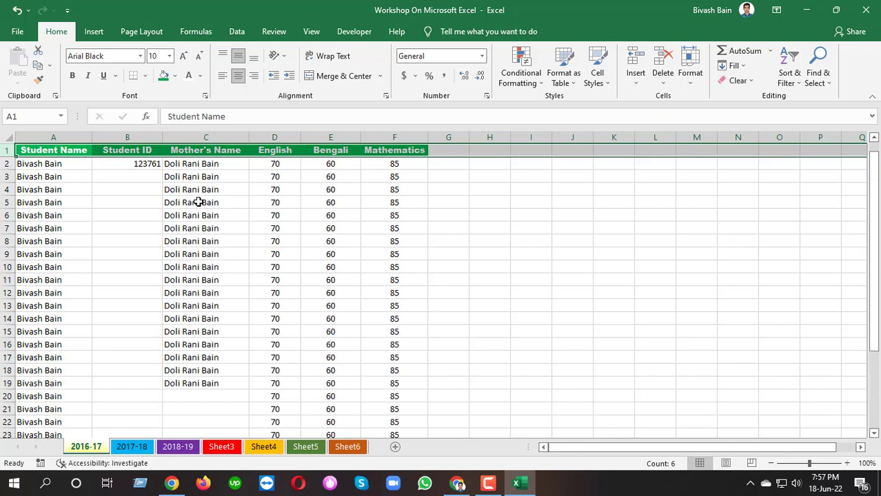
left_click(123, 216)
Reselect the heading row and check cells B4, D7 and B7.
left_click(9, 149)
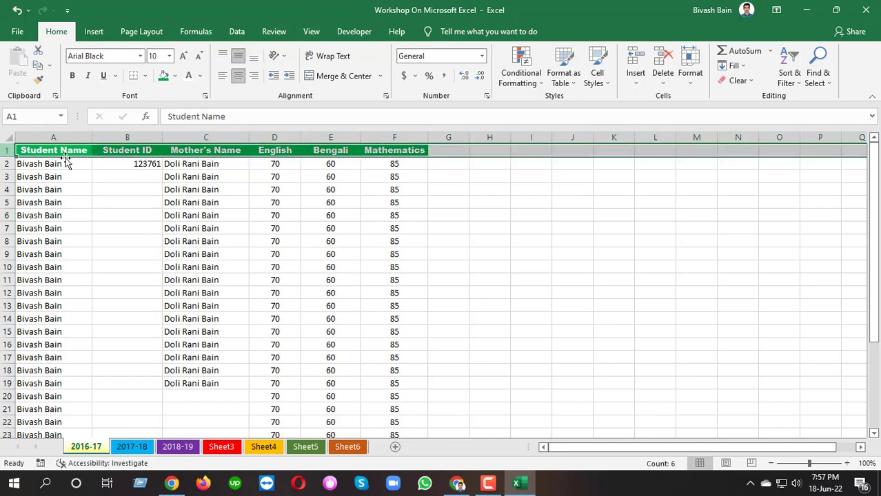
left_click(122, 186)
scroll(133, 187, "down", 3)
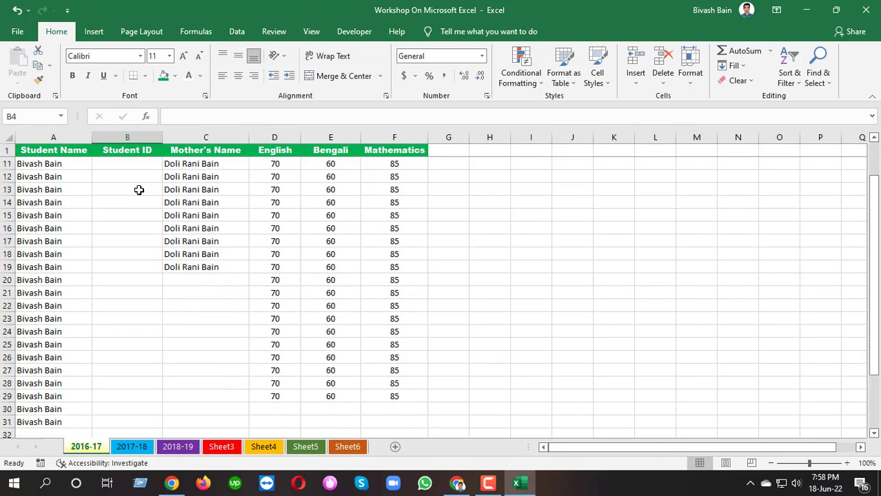
scroll(139, 189, "up", 3)
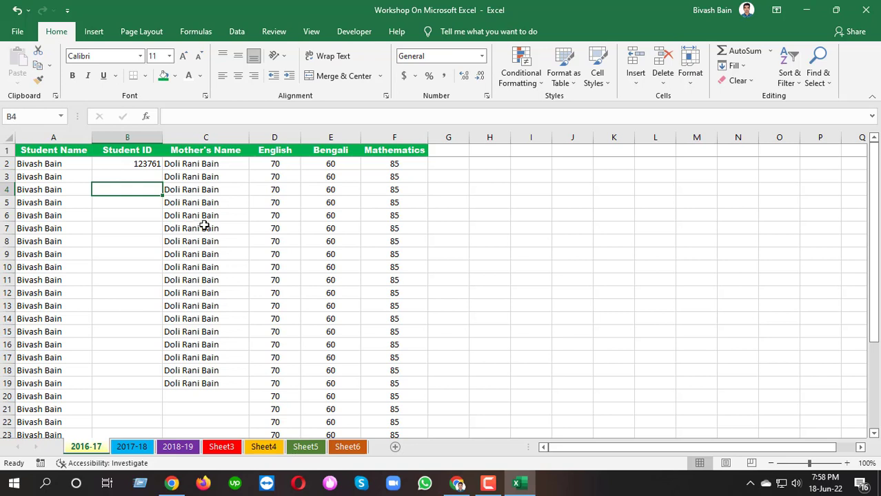
left_click(258, 227)
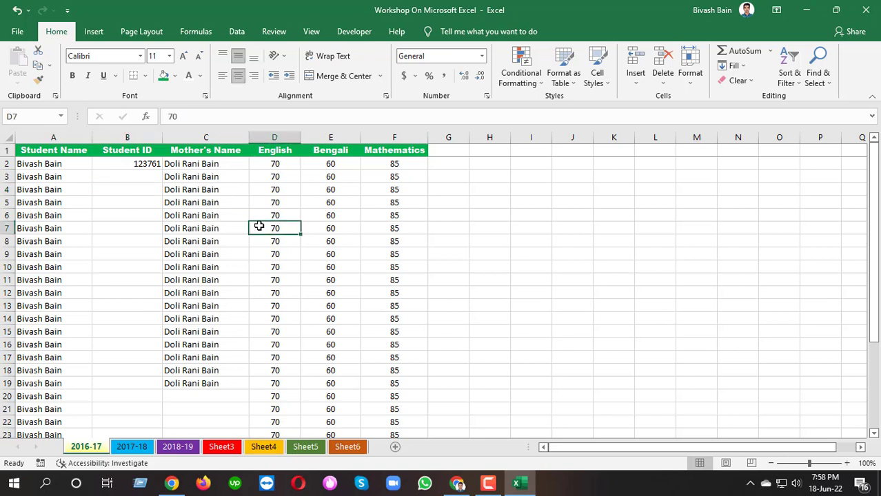
left_click(52, 150)
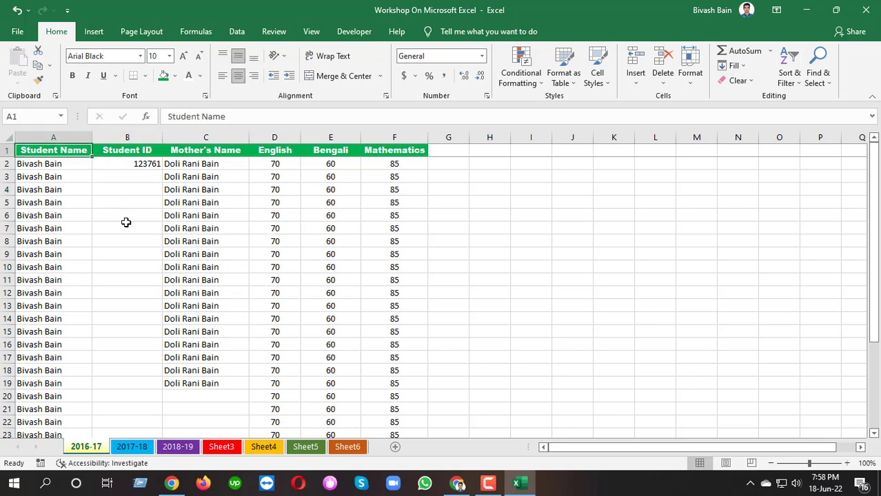
left_click(125, 226)
Unfreeze the panes using the View tab's Freeze Panes menu.
left_click(311, 31)
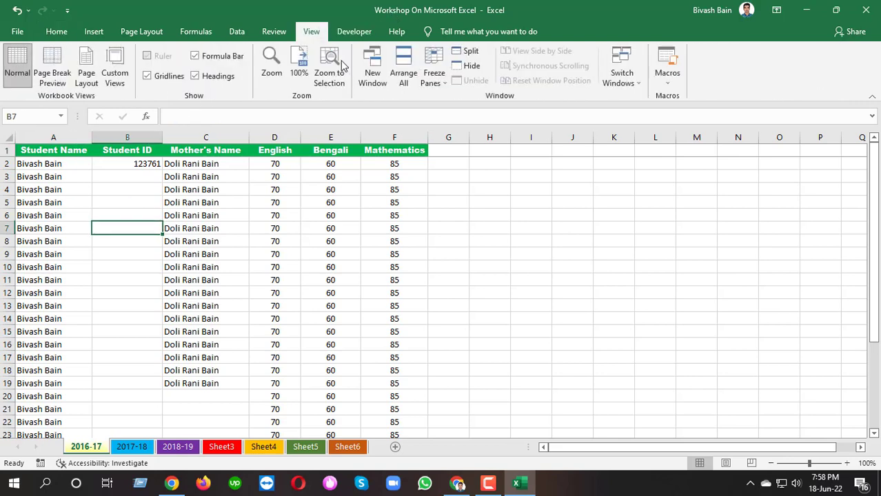
left_click(434, 72)
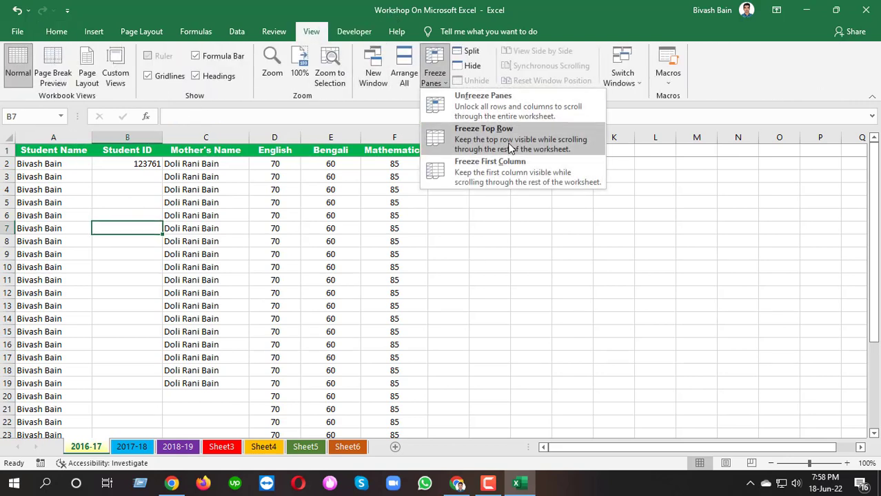
left_click(498, 109)
left_click(274, 241)
Scroll the sheet and select rows 22–44 to confirm the header no longer stays fixed.
scroll(137, 251, "down", 7)
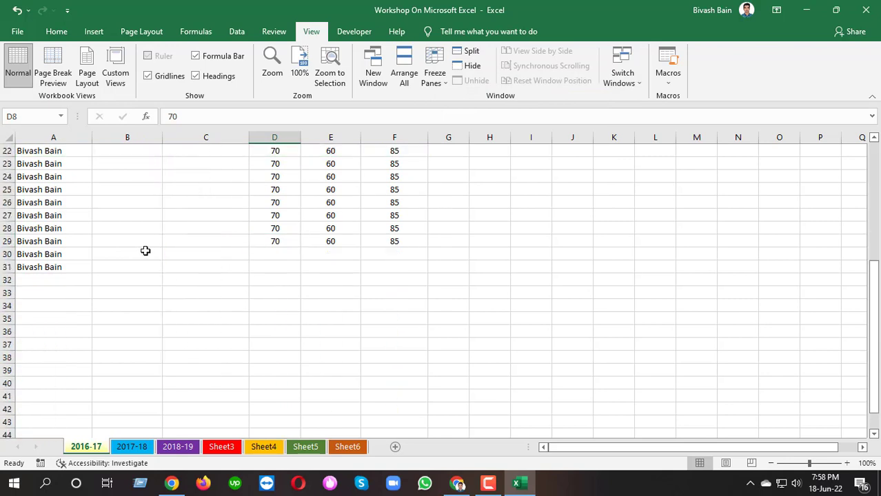
scroll(141, 252, "up", 2)
scroll(143, 251, "down", 3)
scroll(147, 251, "up", 1)
scroll(147, 251, "up", 1)
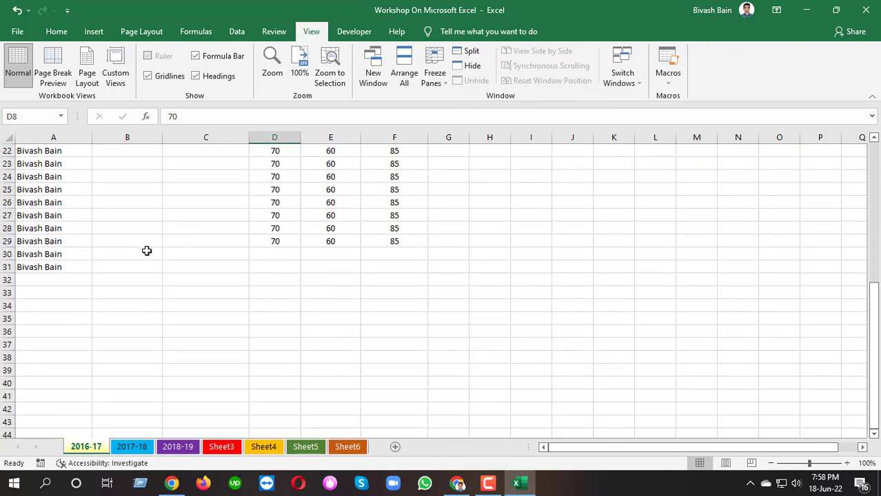
left_click(6, 151)
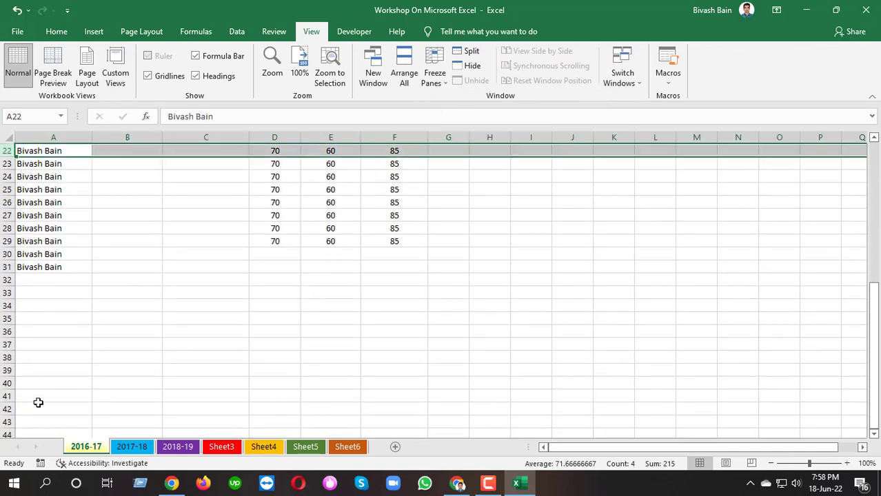
left_click(7, 434, "shift")
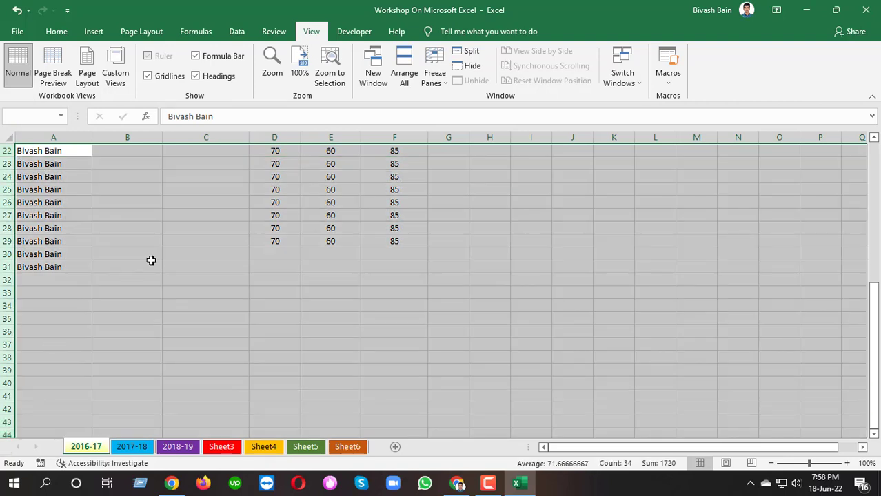
left_click(194, 246)
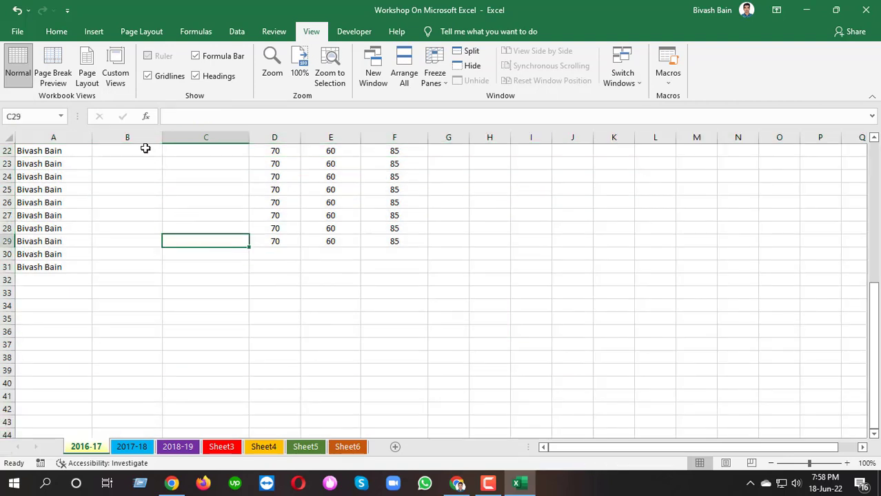
left_click(57, 31)
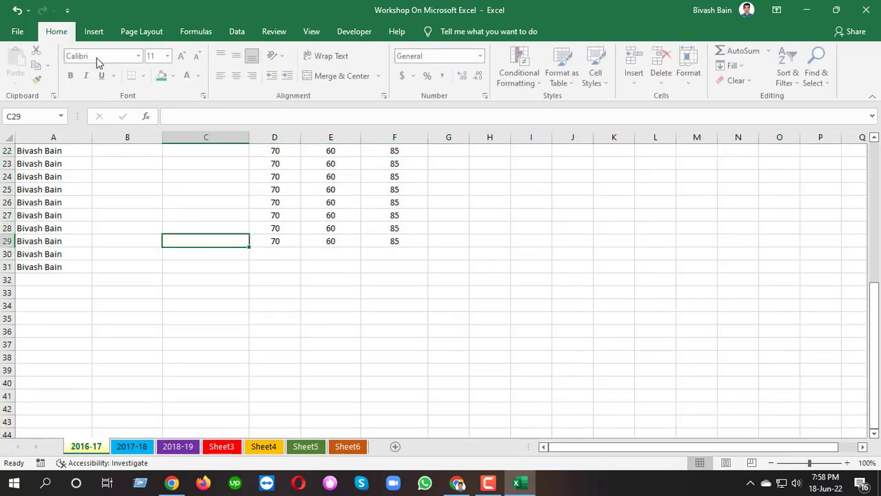
scroll(221, 162, "up", 1)
scroll(182, 179, "down", 3)
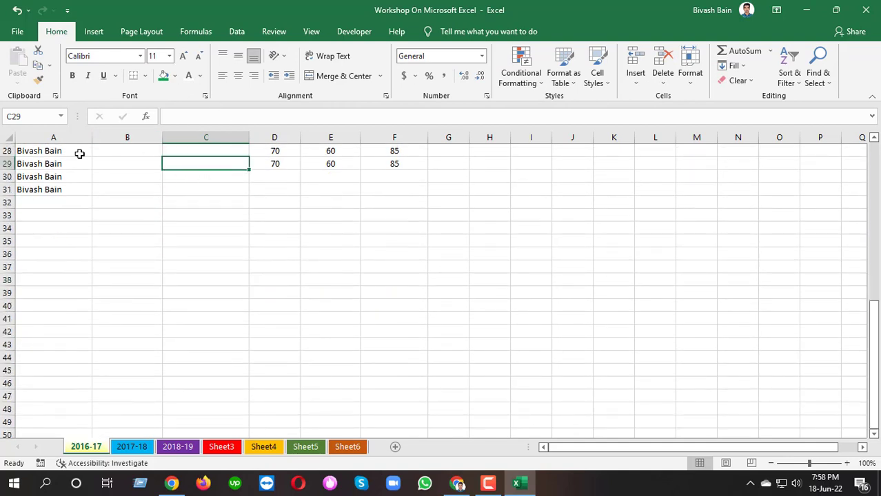
left_click(50, 136)
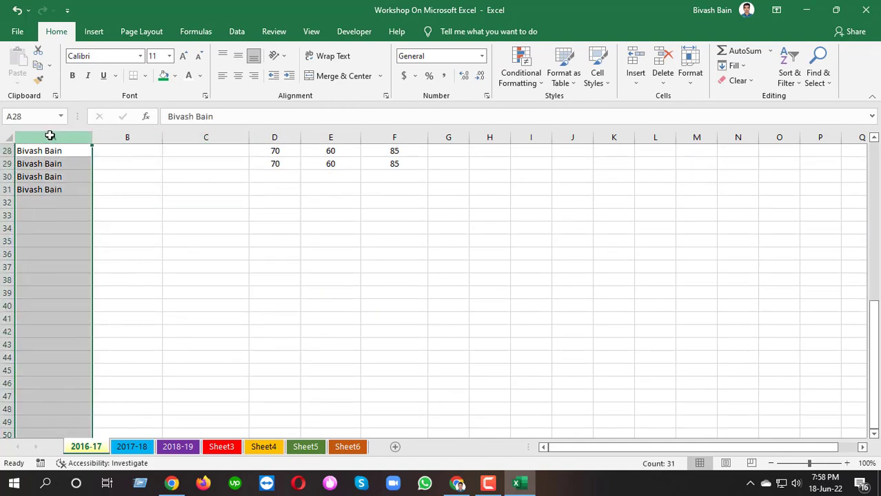
left_click(128, 137)
left_click(196, 137)
left_click(275, 137)
left_click(330, 138)
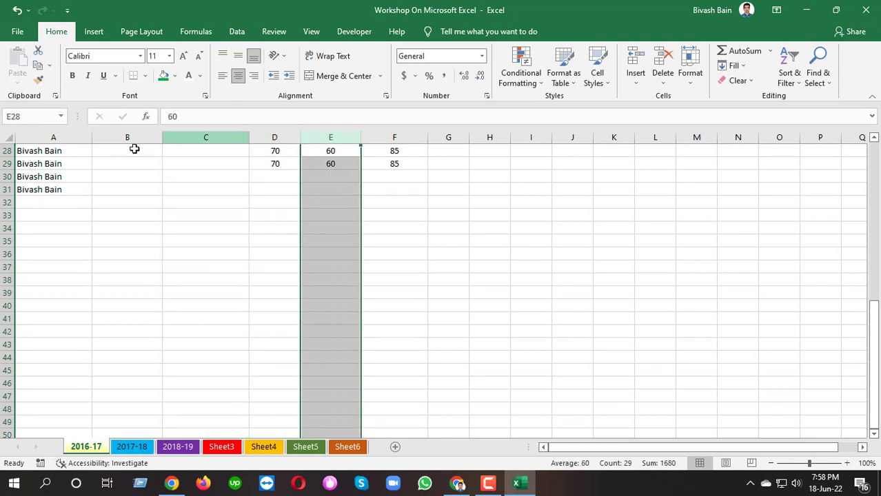
left_click(43, 136)
left_click(62, 187)
left_click(46, 214)
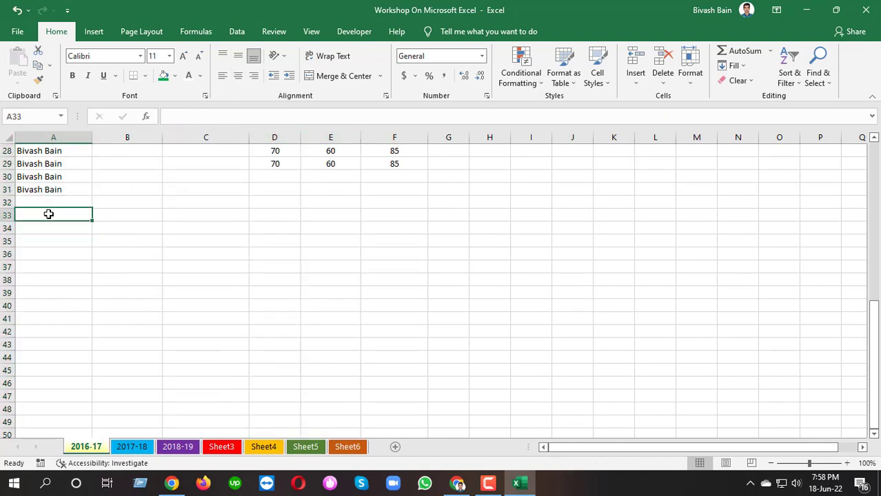
left_click(289, 137)
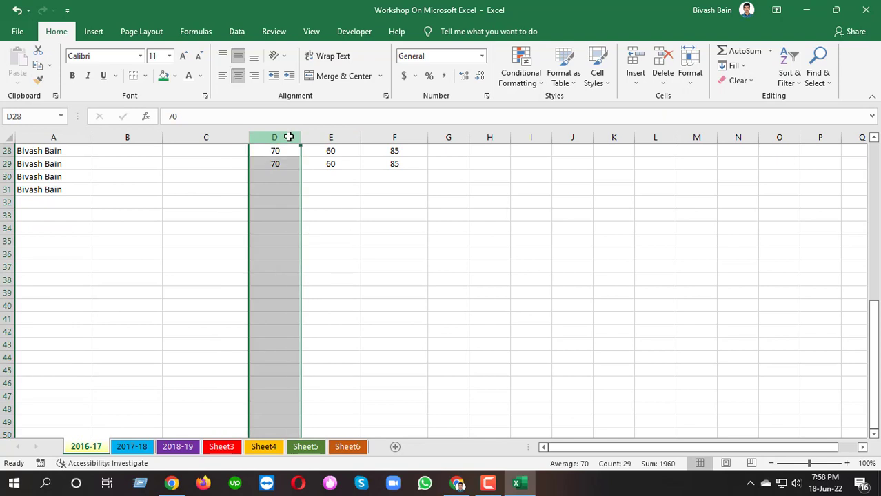
left_click(394, 137, "shift")
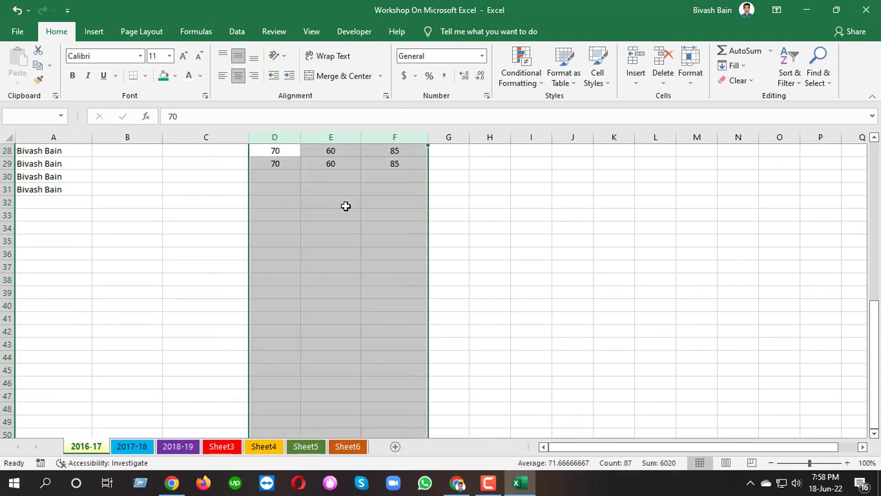
left_click(271, 137)
left_click(277, 153)
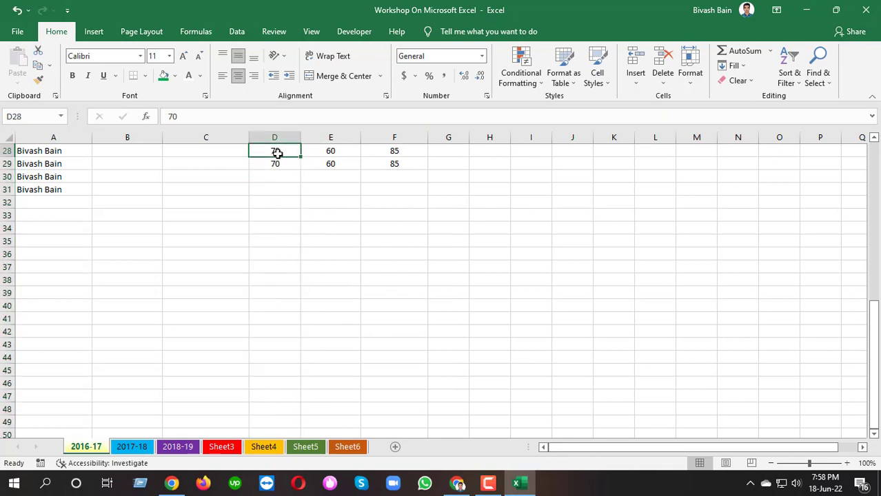
left_click(20, 151)
left_click(268, 153)
left_click(277, 135)
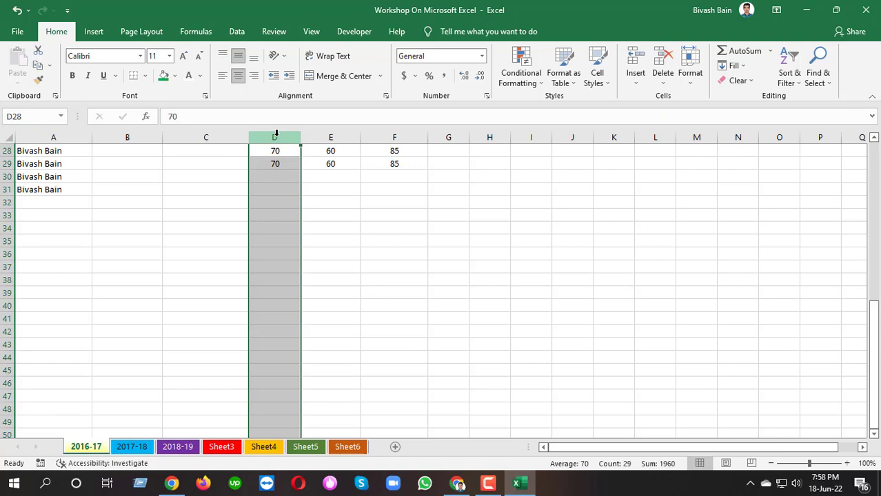
left_click(276, 153)
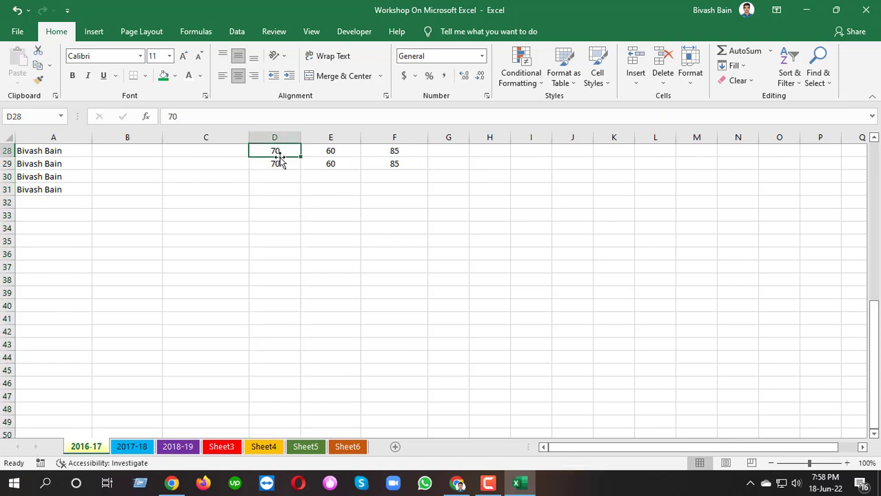
scroll(286, 167, "up", 6)
scroll(286, 168, "up", 3)
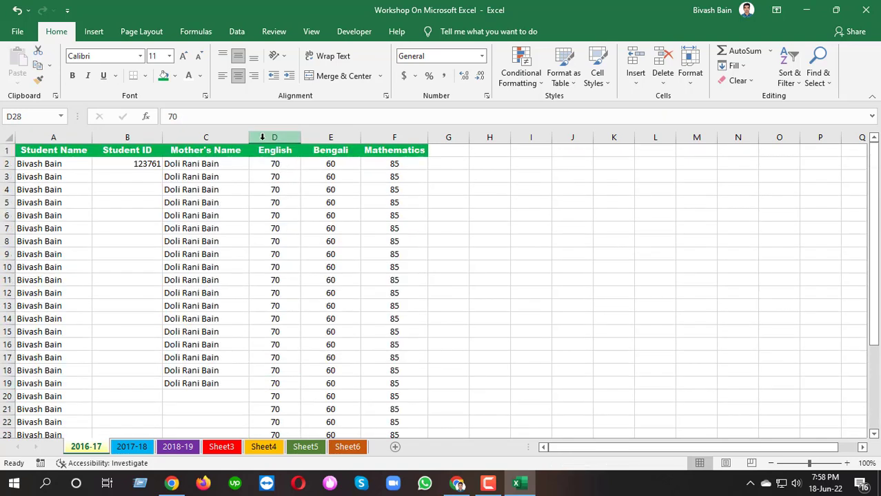
left_click(264, 152)
Freeze the green header row with View > Freeze Panes > Freeze Top Row.
left_click(353, 31)
left_click(311, 31)
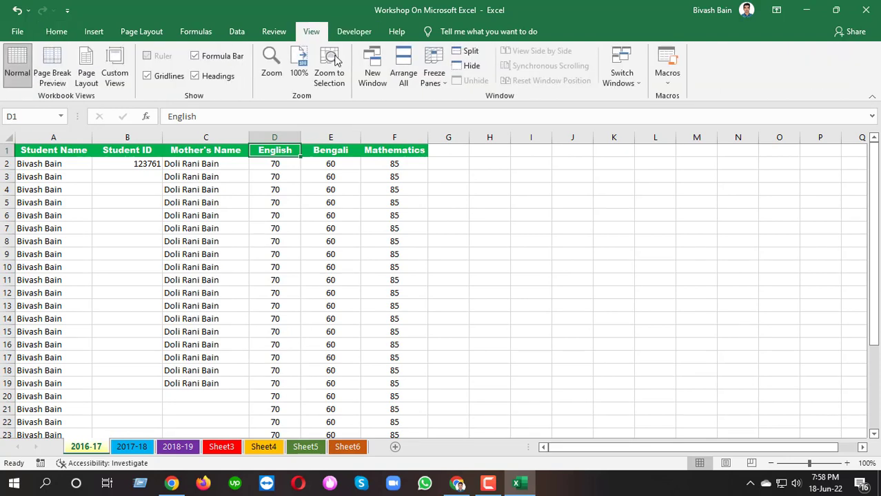
left_click(437, 79)
left_click(441, 169)
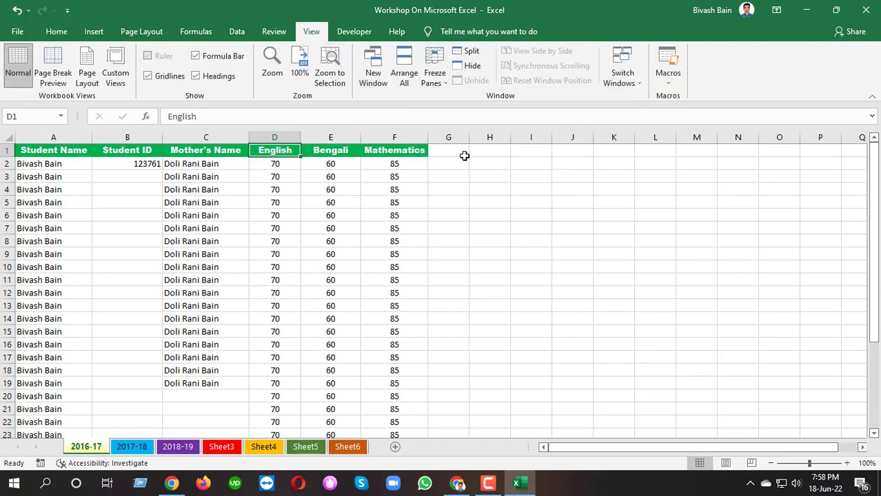
left_click(330, 319)
Scroll down and compare row 26–27 cells against the English, Bengali and Mathematics headers.
scroll(284, 303, "down", 10)
scroll(295, 268, "up", 2)
scroll(295, 267, "up", 2)
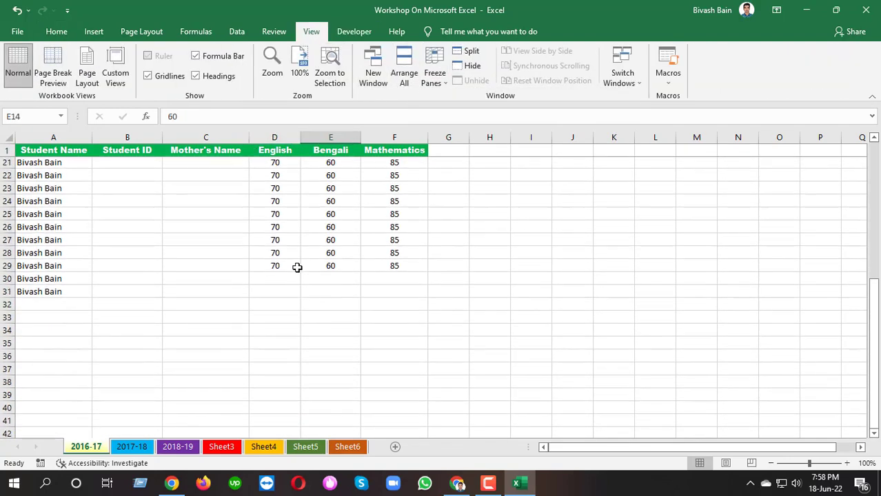
scroll(295, 268, "up", 1)
scroll(272, 228, "down", 1)
left_click(276, 202)
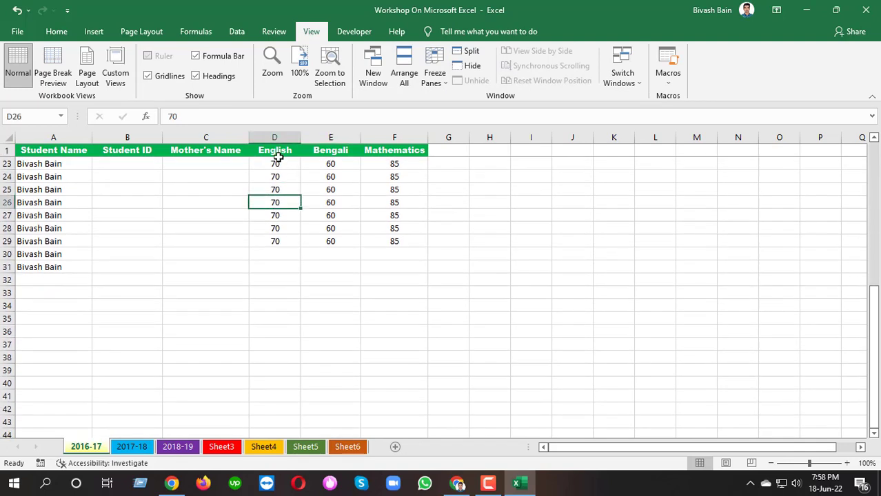
left_click(276, 152)
left_click(332, 214)
left_click(330, 151)
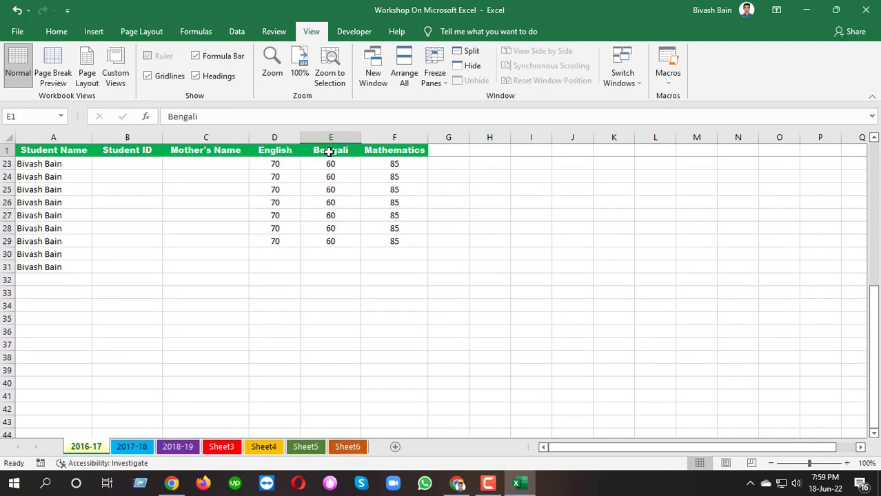
left_click(405, 216)
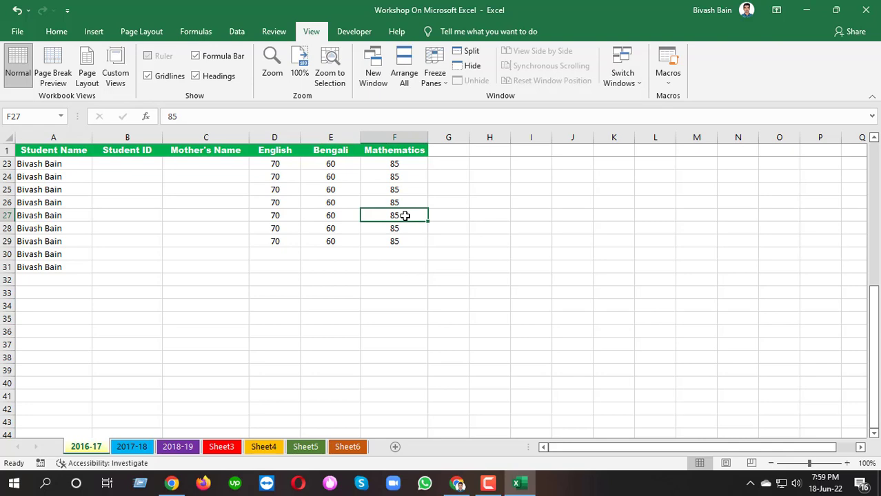
left_click(407, 152)
left_click(344, 202)
Scroll up and down to confirm the header row stays pinned at the top.
scroll(345, 202, "up", 5)
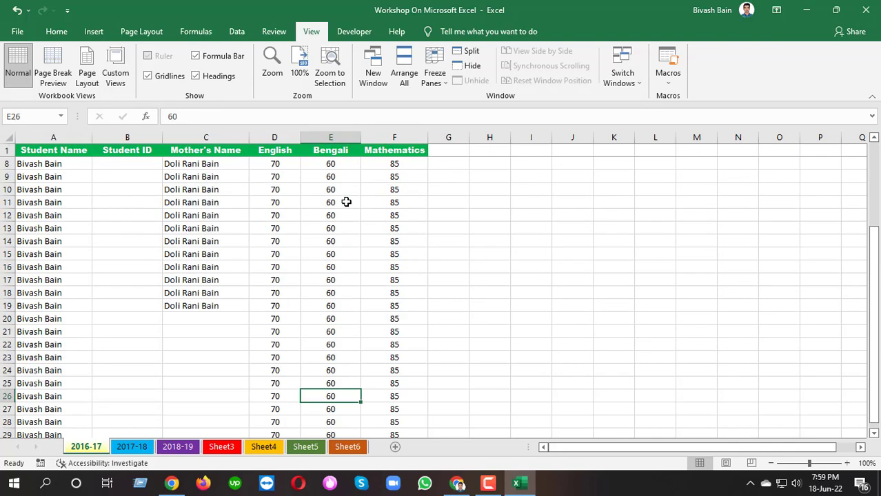
scroll(345, 202, "up", 2)
scroll(345, 202, "down", 3)
scroll(345, 202, "down", 4)
scroll(345, 202, "up", 7)
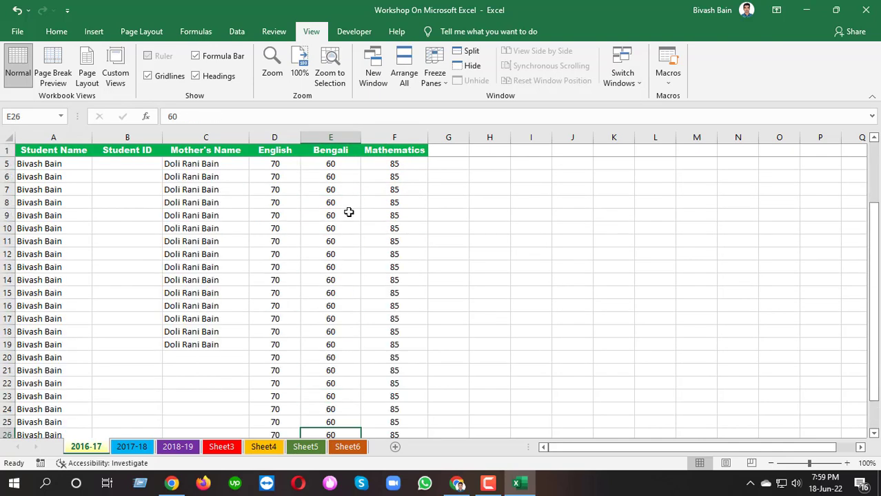
scroll(349, 212, "down", 1)
scroll(348, 212, "up", 1)
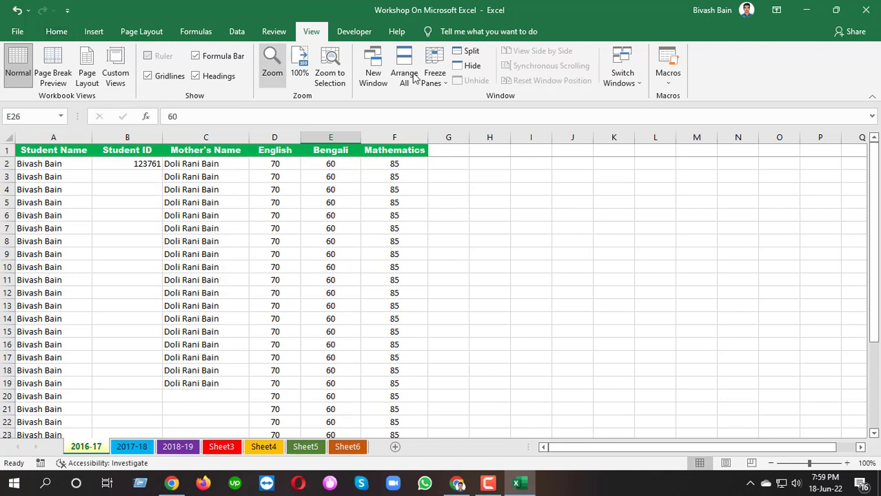
Unfreeze the header row and return to the Home tab.
left_click(429, 90)
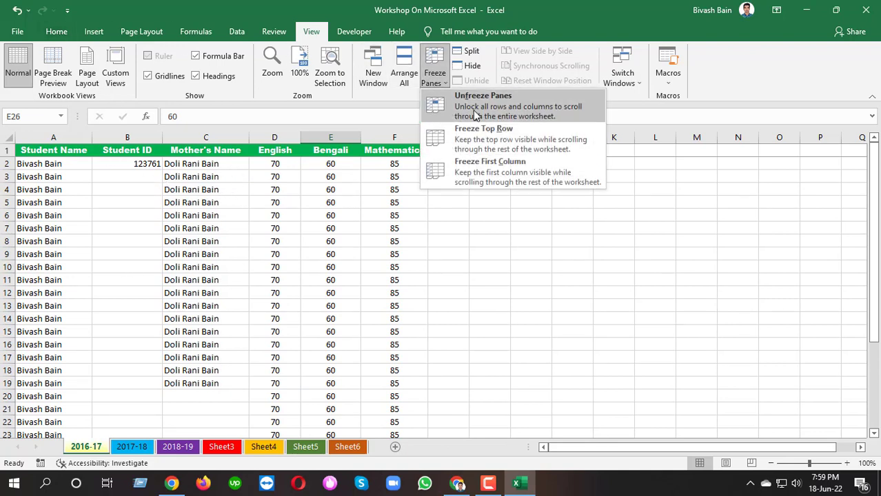
left_click(475, 100)
left_click(253, 252)
left_click(56, 31)
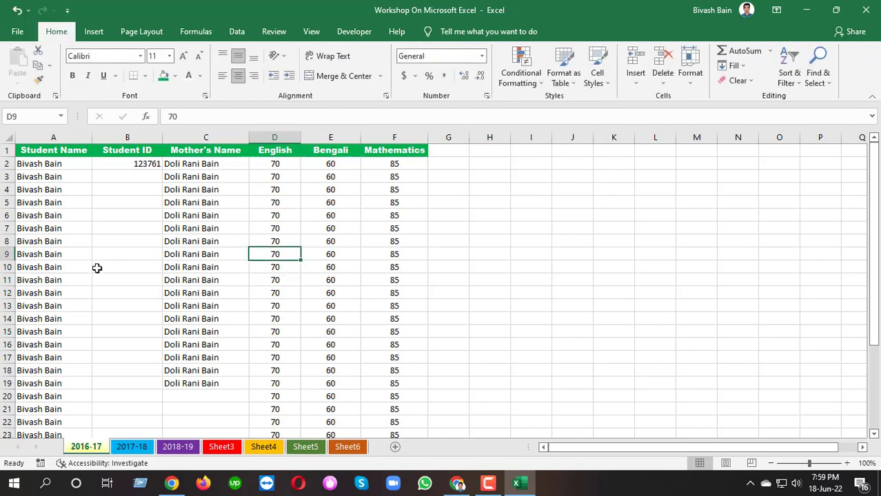
Select the Student Name and Mother's Name columns in turn.
left_click(97, 303)
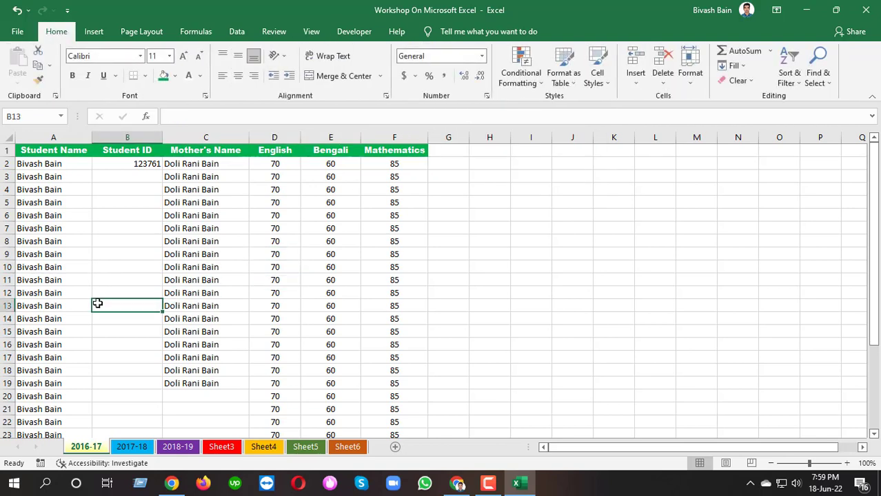
left_click(55, 138)
left_click(147, 135)
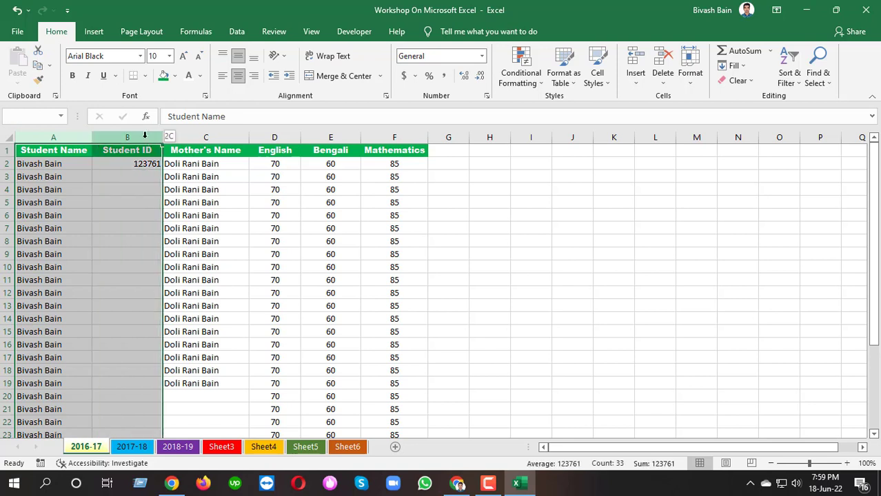
left_click(206, 141)
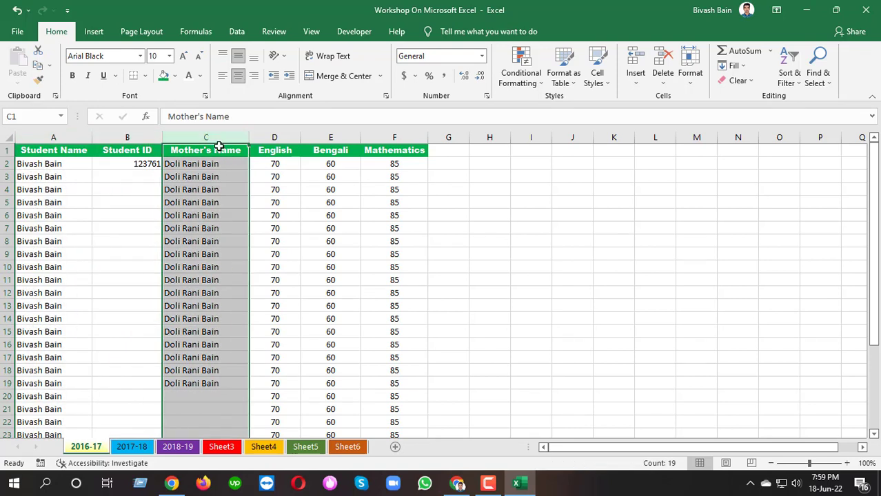
left_click(55, 138)
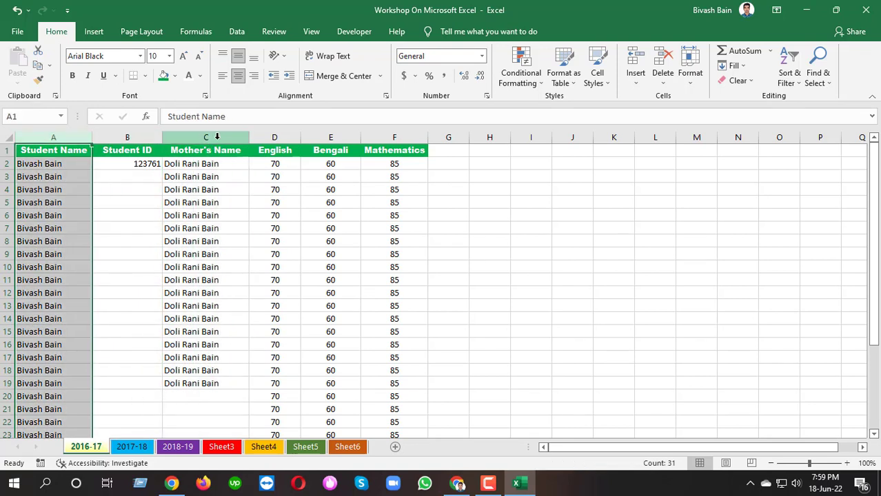
left_click(207, 138)
left_click(231, 204)
Select the Student Name column and header row, pick cell B4, and bring up the View tab.
left_click(54, 141)
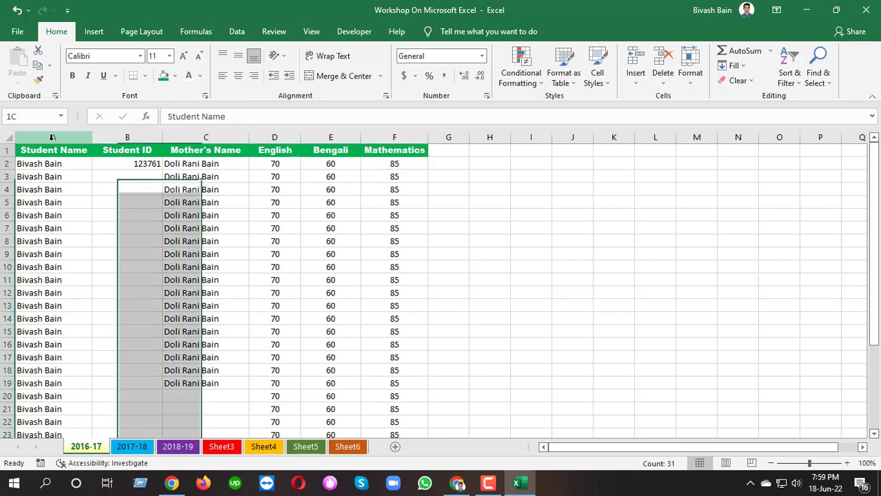
left_click(3, 149)
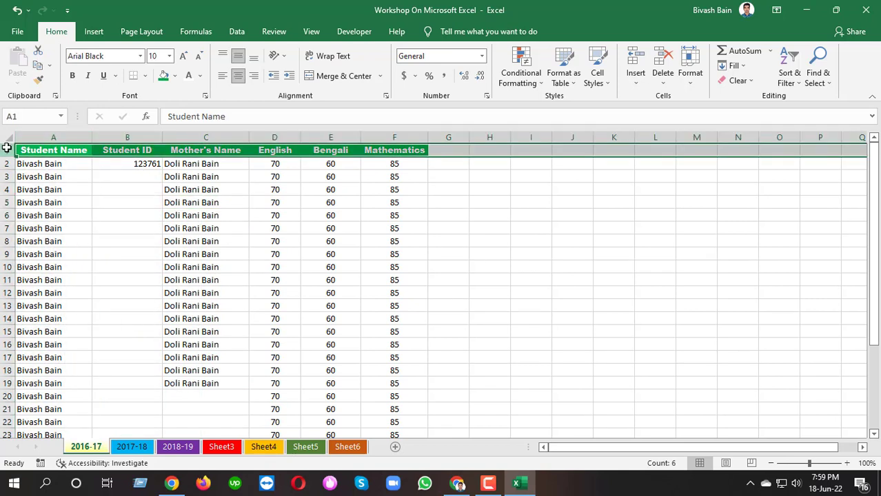
left_click(68, 136)
left_click(157, 240)
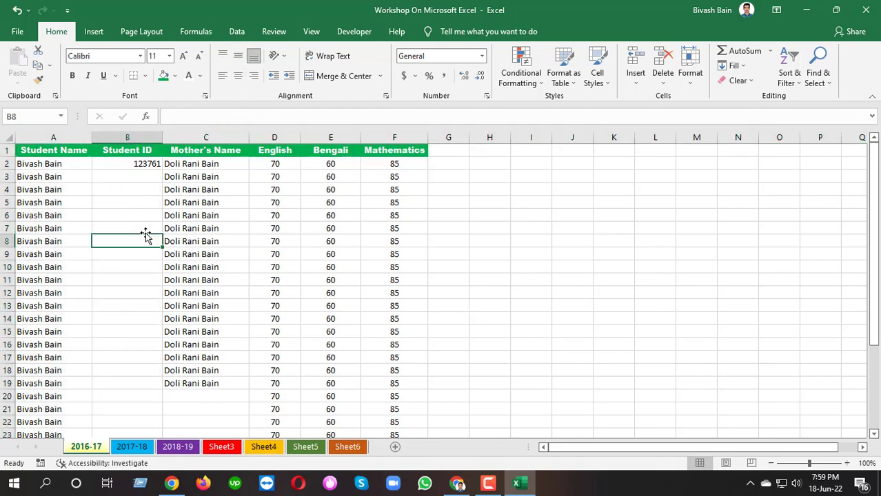
left_click(69, 137)
left_click(114, 194)
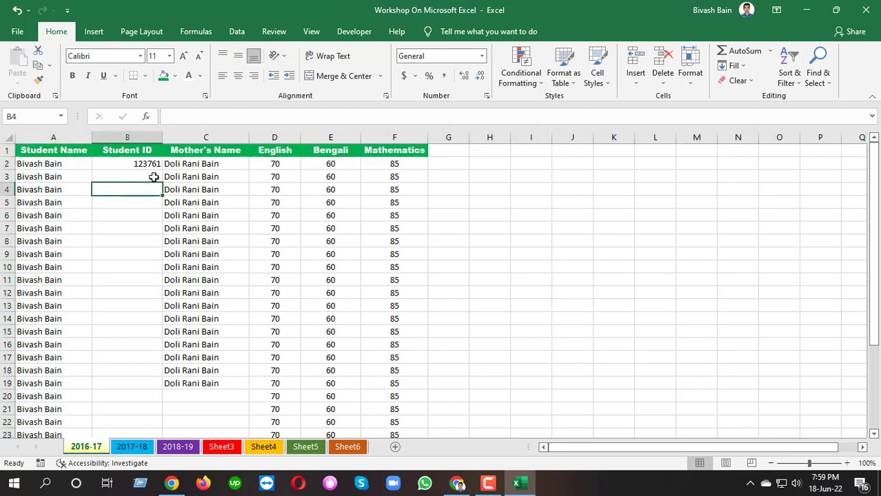
left_click(317, 34)
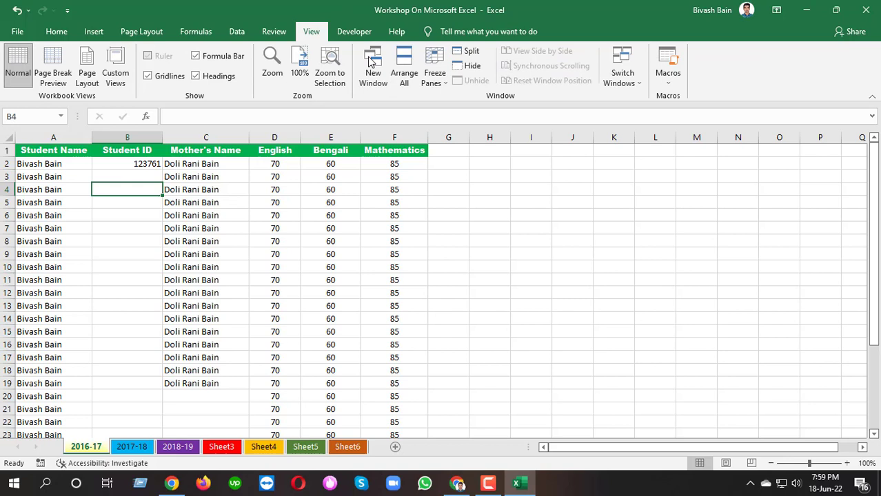
Freeze the Student Name column with Freeze First Column, scroll to test it, and select columns D:F.
left_click(435, 77)
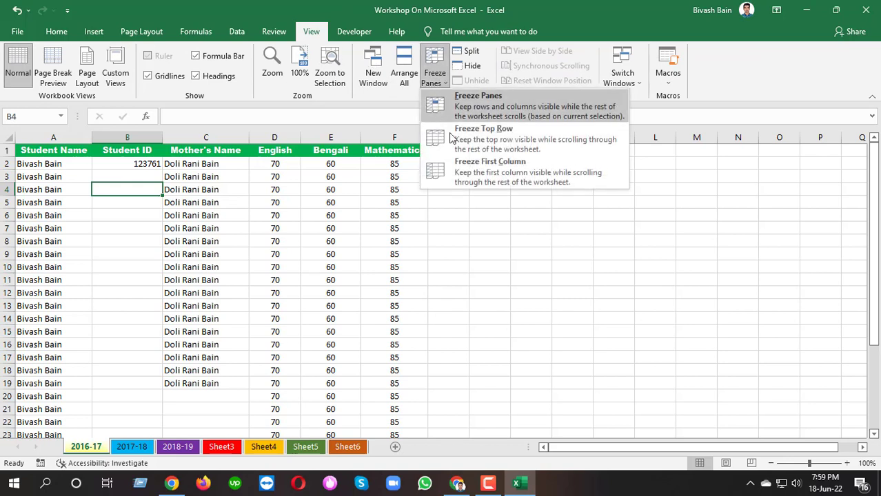
left_click(481, 176)
left_click(238, 253)
scroll(228, 229, "up", 4)
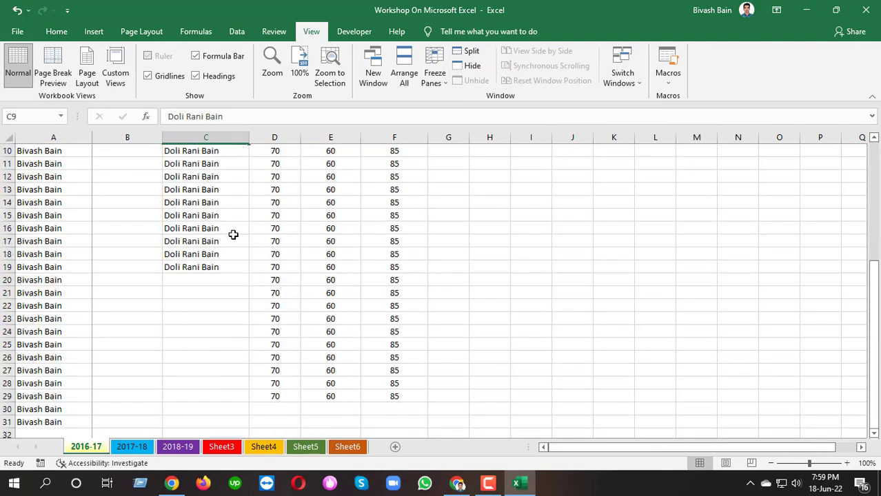
scroll(232, 234, "up", 3)
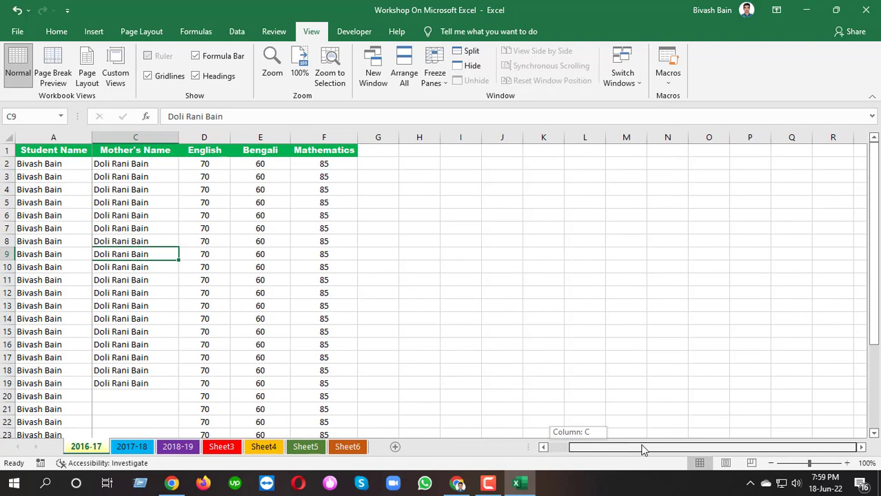
left_click_drag(582, 453, 481, 447)
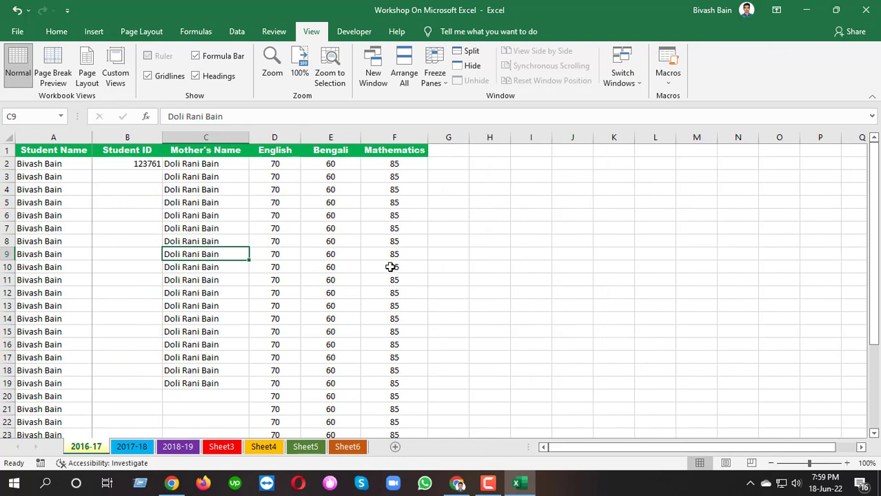
left_click_drag(284, 136, 399, 136)
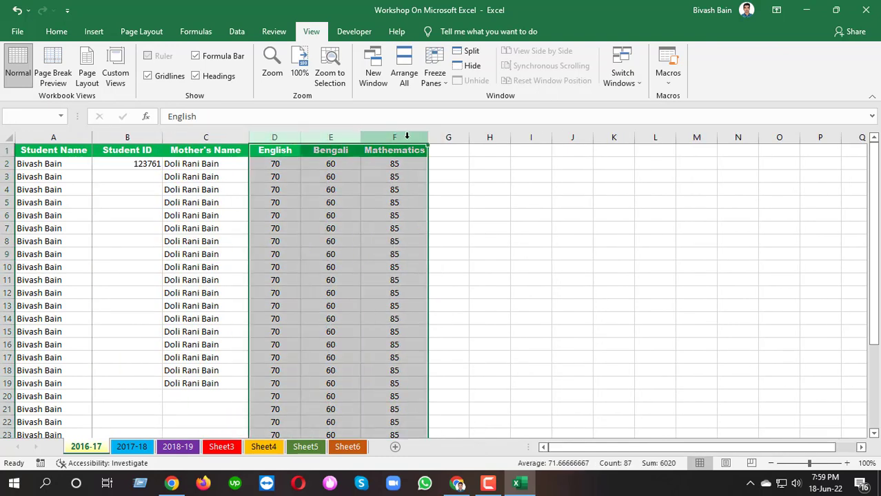
Copy subject columns D:F and paste them at columns G, J and M.
key("ctrl+c")
left_click(449, 137)
key("ctrl+v")
left_click(624, 137)
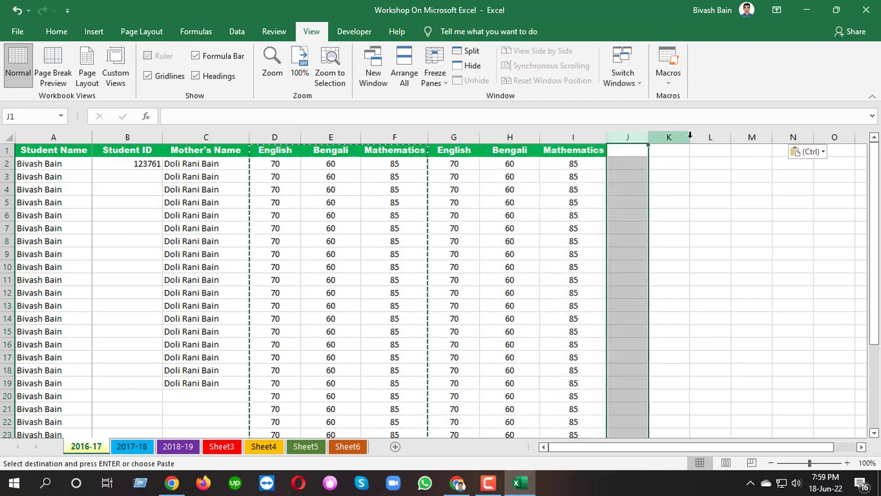
key("ctrl+v")
left_click(797, 136)
key("ctrl+v")
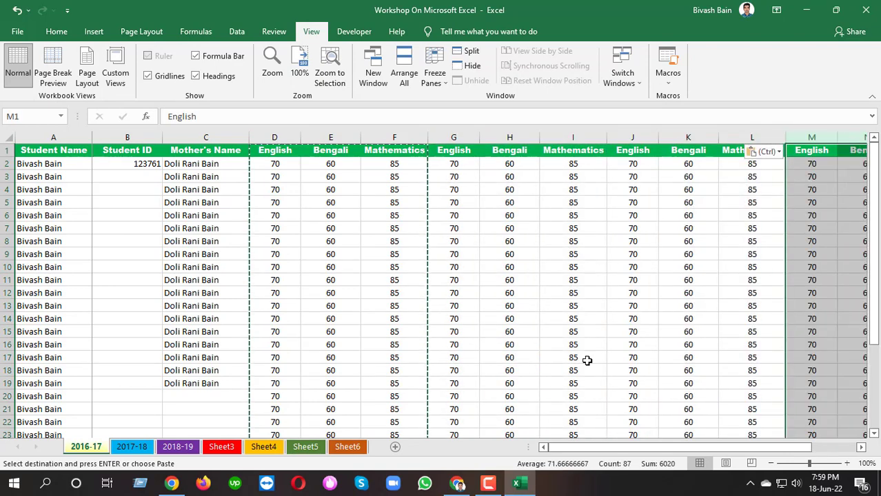
Paste the subject columns again at P and S, then scroll back to check the copies.
left_click_drag(563, 448, 604, 448)
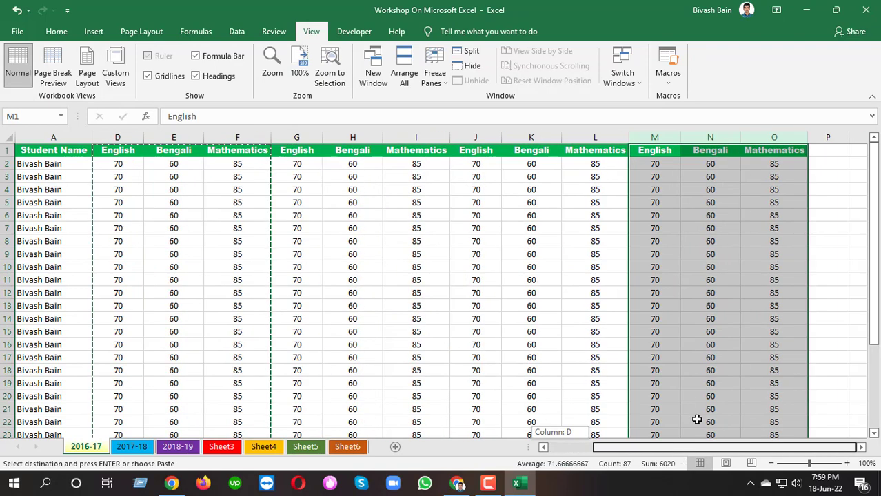
left_click(815, 138)
key("ctrl+v")
left_click_drag(729, 447, 779, 460)
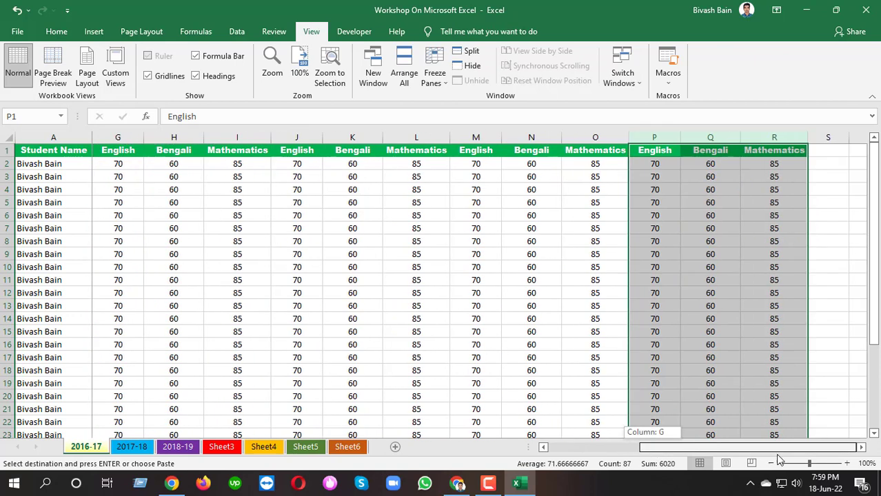
left_click(827, 138)
key("ctrl+v")
left_click(654, 305)
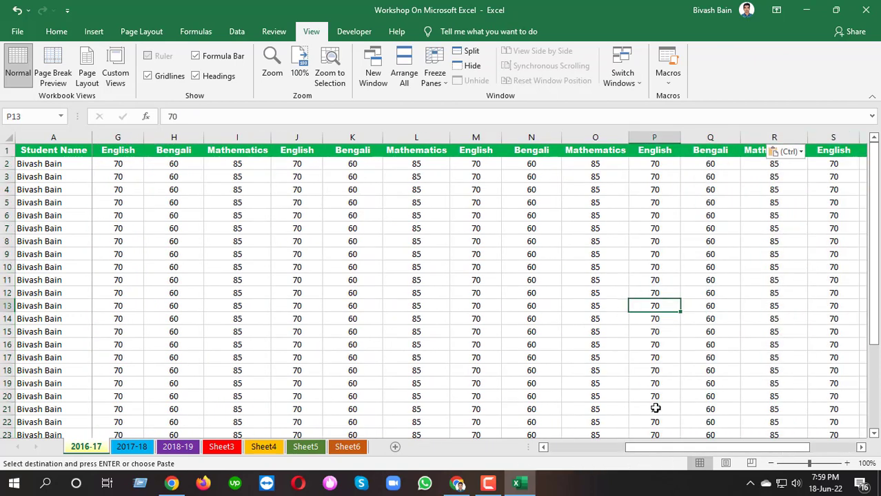
left_click_drag(692, 448, 483, 449)
left_click(191, 281)
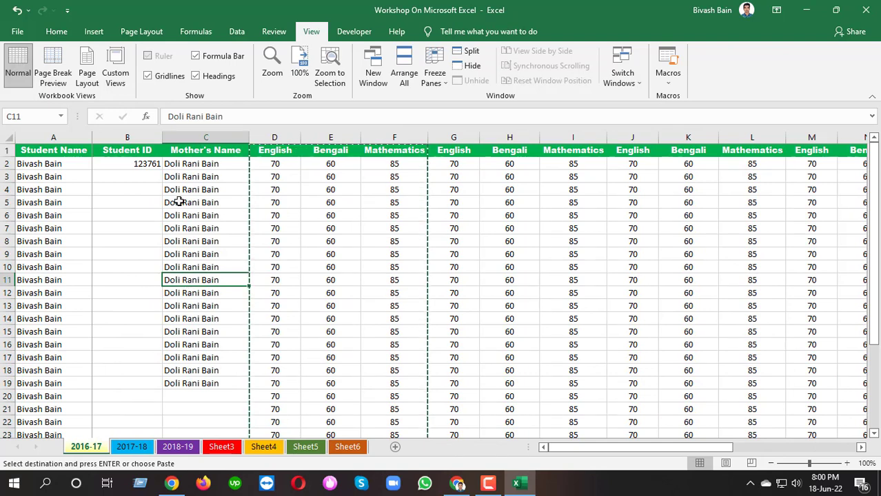
left_click(56, 31)
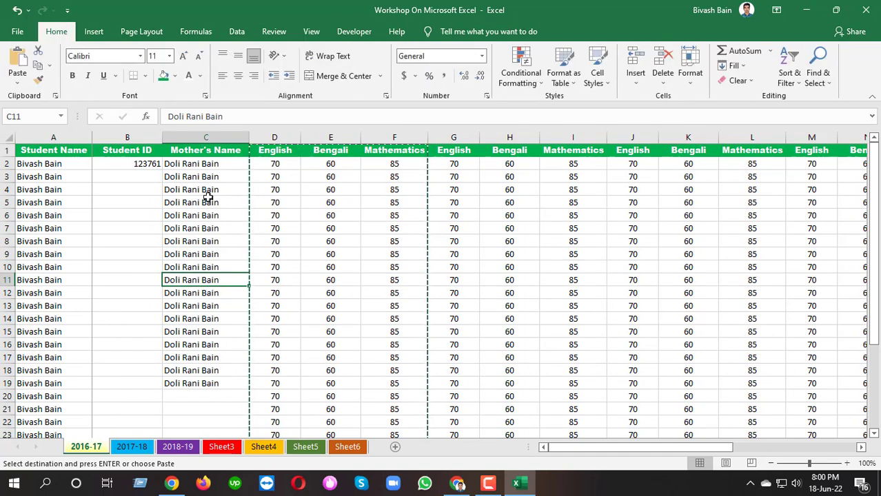
Cancel copy mode and narrow the Student ID column.
key("Escape")
left_click(345, 239)
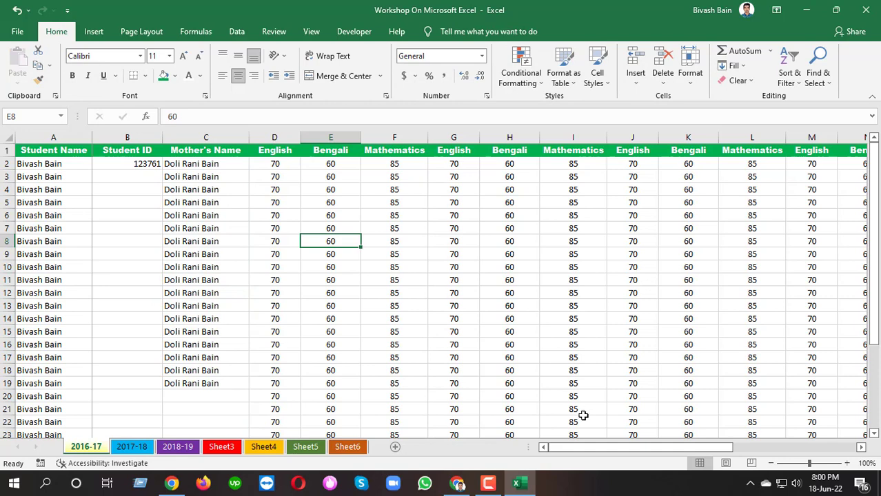
left_click(52, 135)
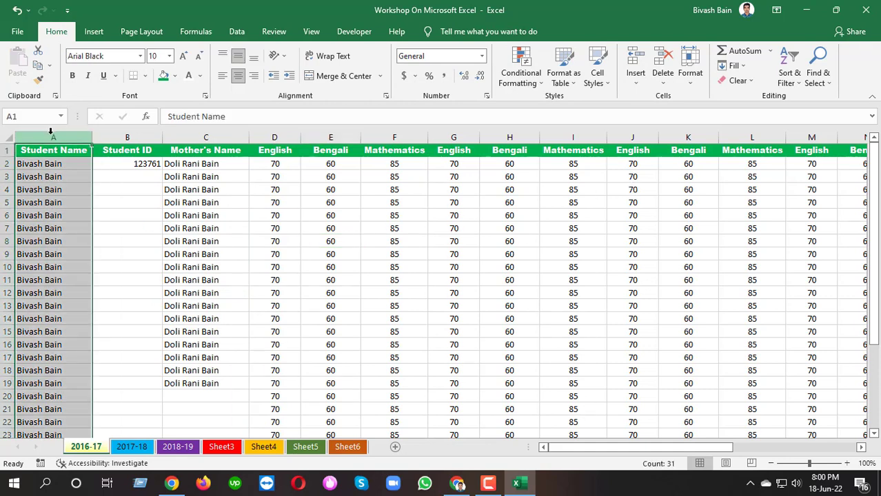
mouse_move(162, 132)
left_mouse_down()
mouse_move(110, 132)
mouse_move(123, 138)
left_mouse_up()
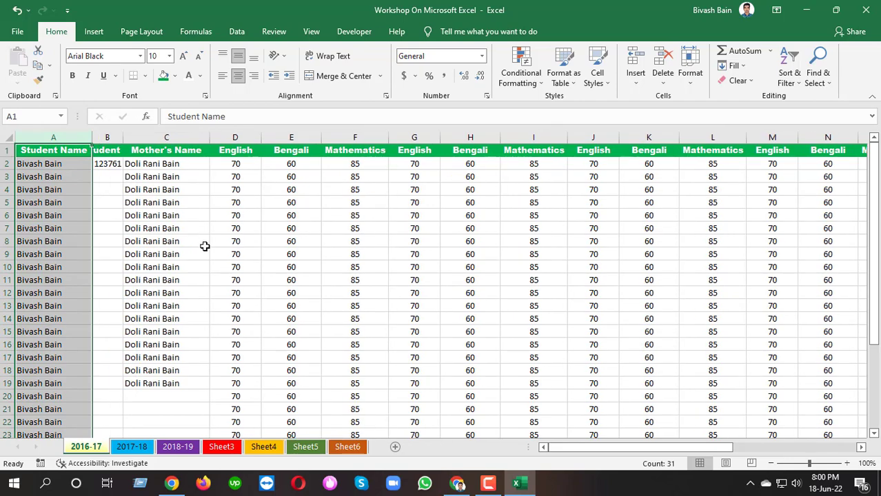
left_click(205, 243)
Scroll right to check the last Mathematics column and row 13, then scroll back to the first columns.
left_click_drag(554, 448, 676, 446)
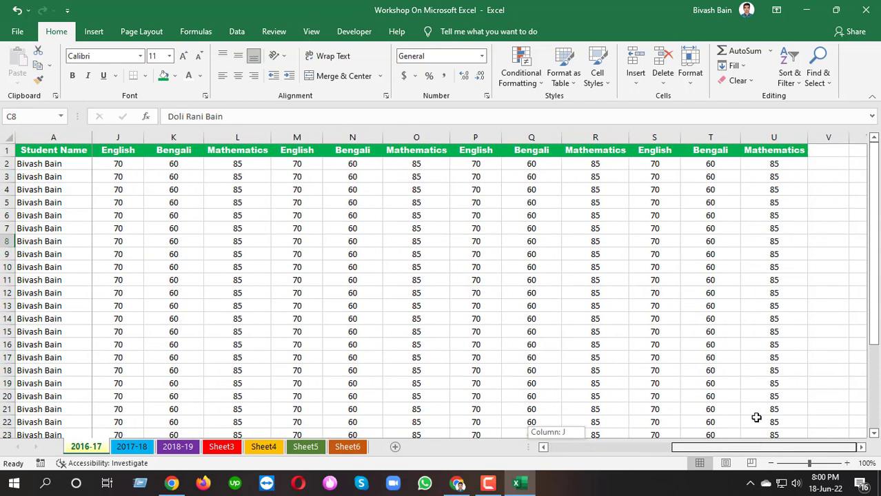
left_click(782, 137)
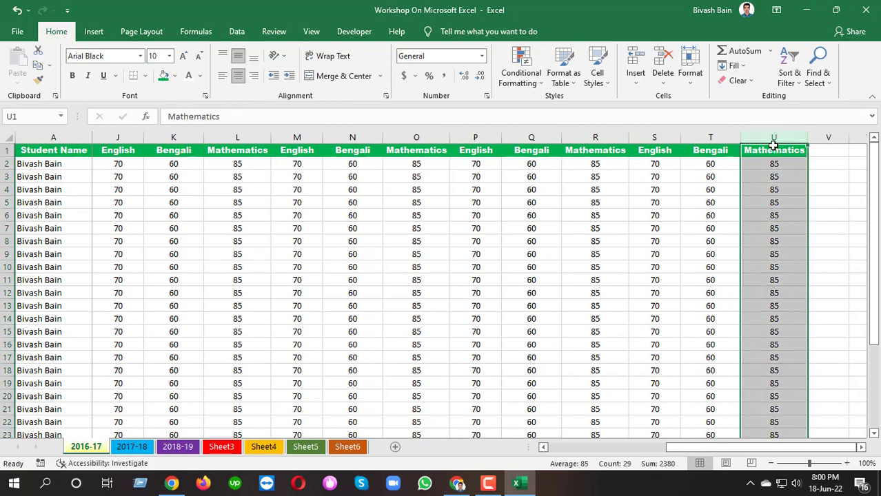
left_click(772, 149)
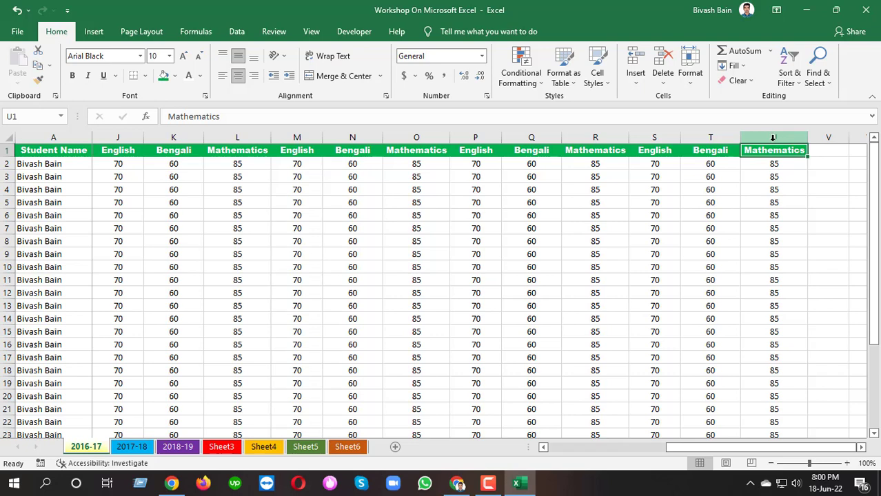
left_click(772, 138)
left_click(766, 213)
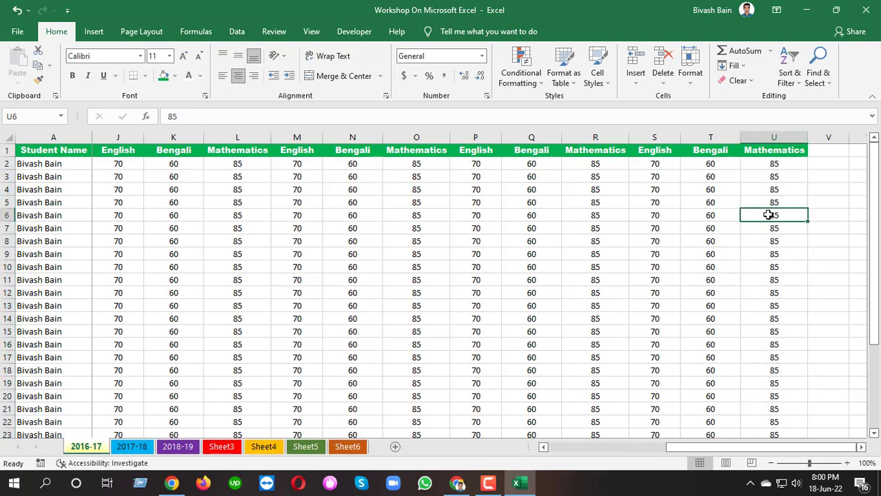
left_click(760, 138)
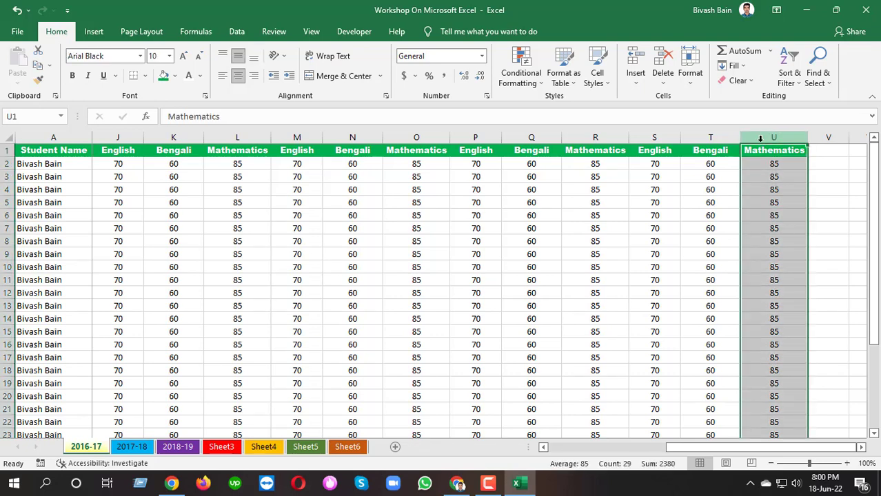
left_click(7, 305)
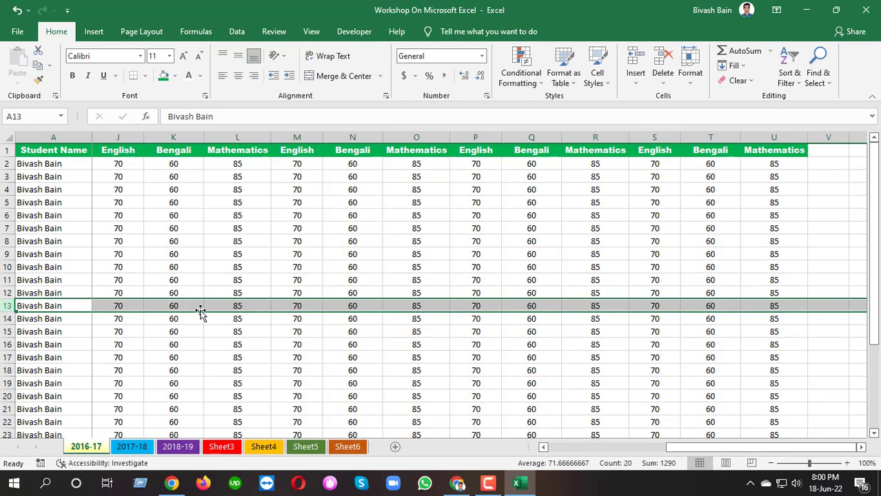
left_click_drag(714, 447, 595, 447)
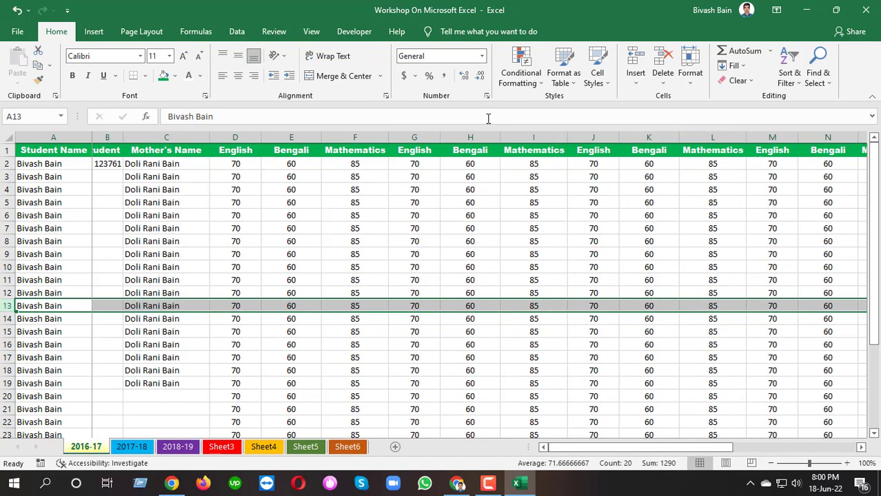
left_click(313, 32)
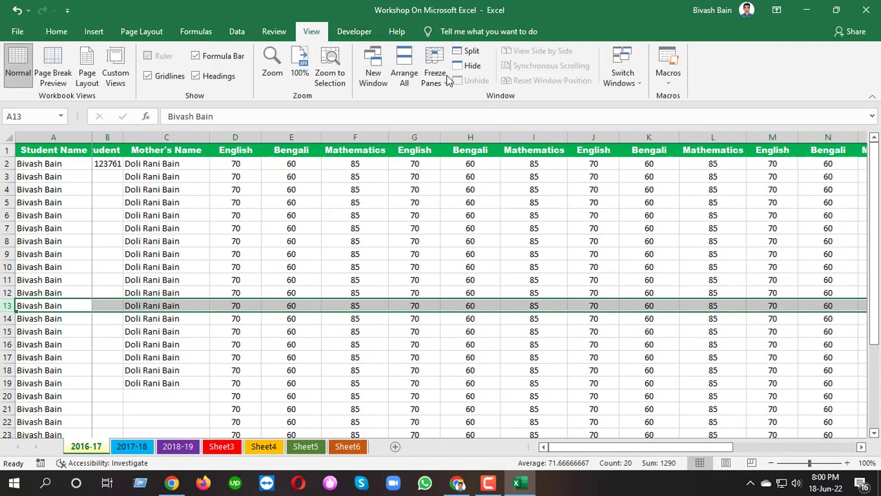
Unfreeze all panes on the 2016-17 sheet.
left_click(435, 69)
left_click(517, 138)
left_click(302, 283)
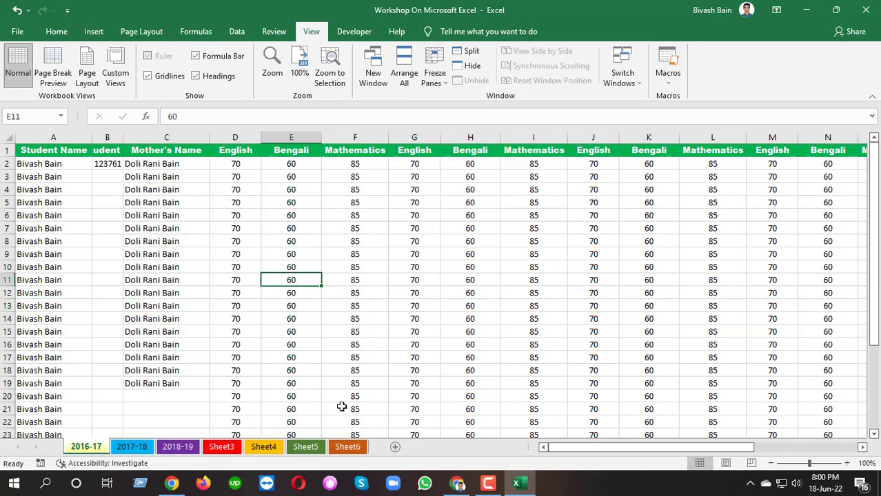
left_click(345, 407)
Scroll right to inspect column U, cell U8 and row 8.
left_click_drag(572, 450, 777, 449)
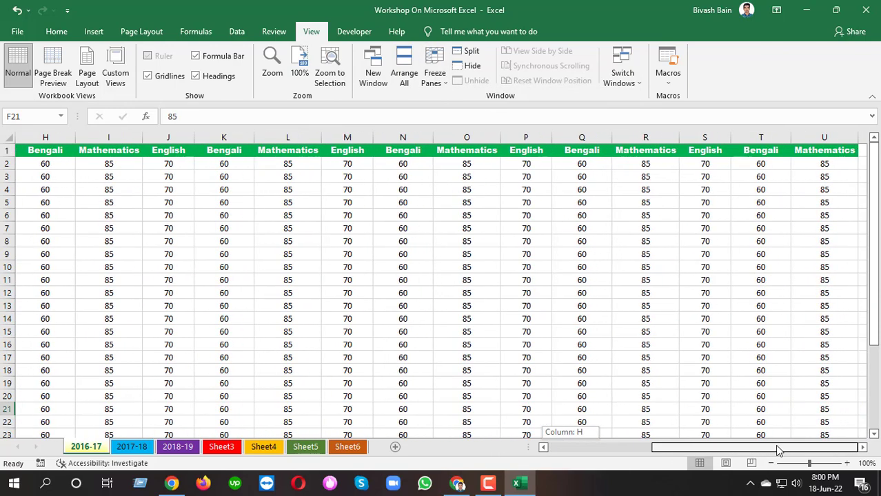
left_click(862, 447)
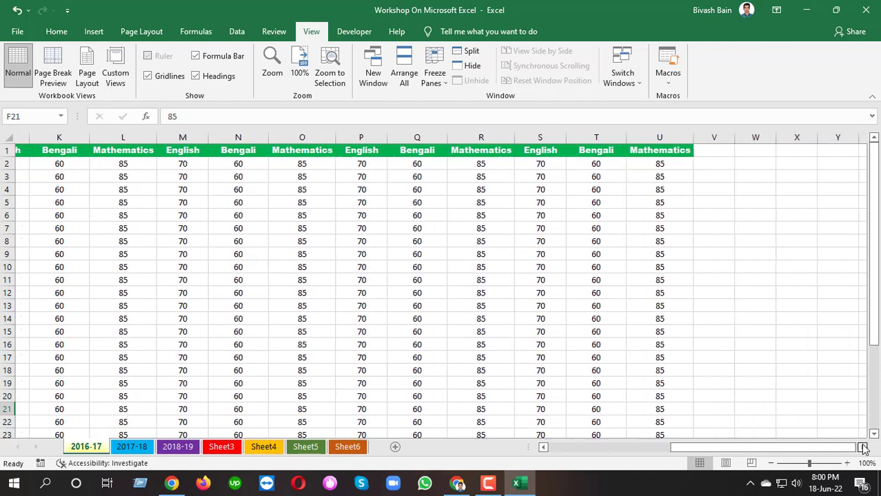
left_click(586, 137)
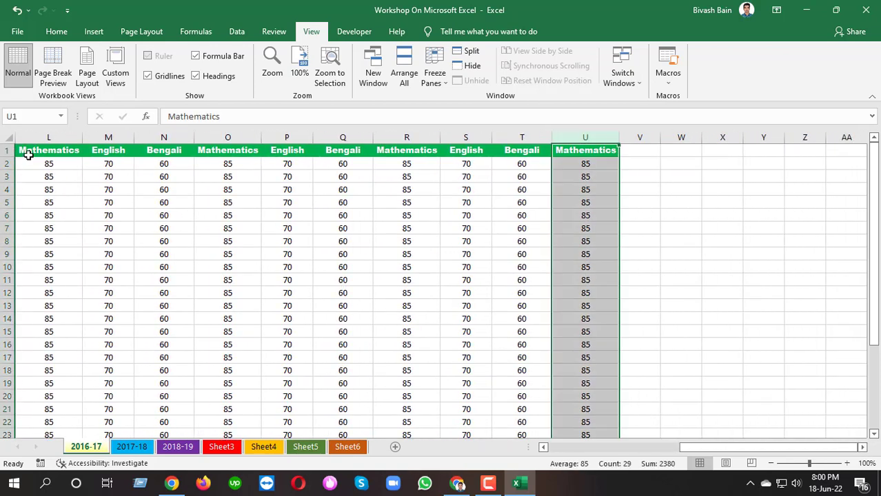
left_click(587, 240)
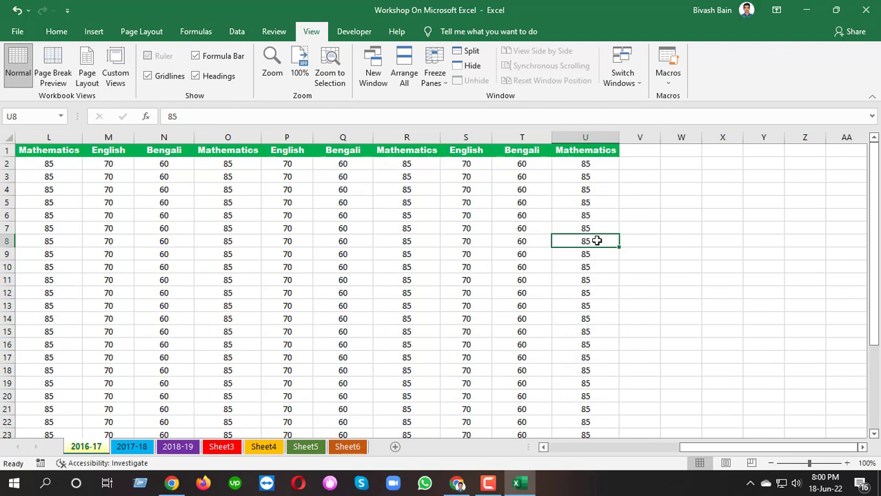
left_click(7, 241)
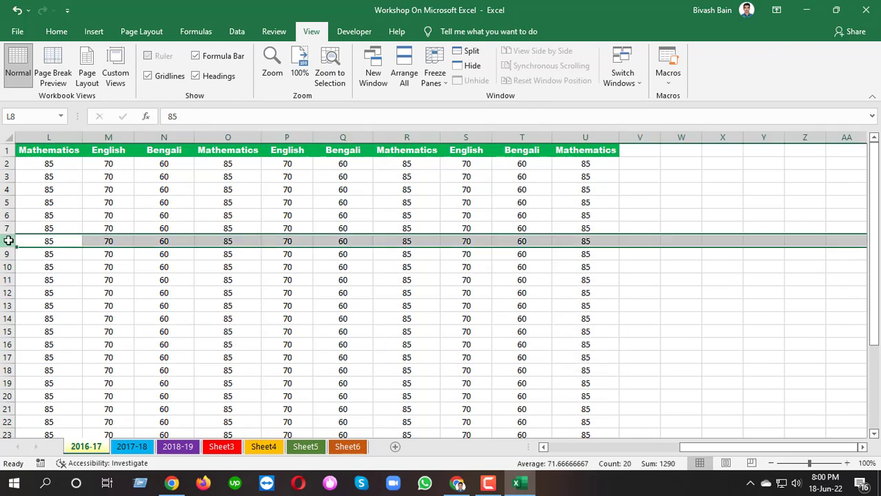
left_click(573, 241)
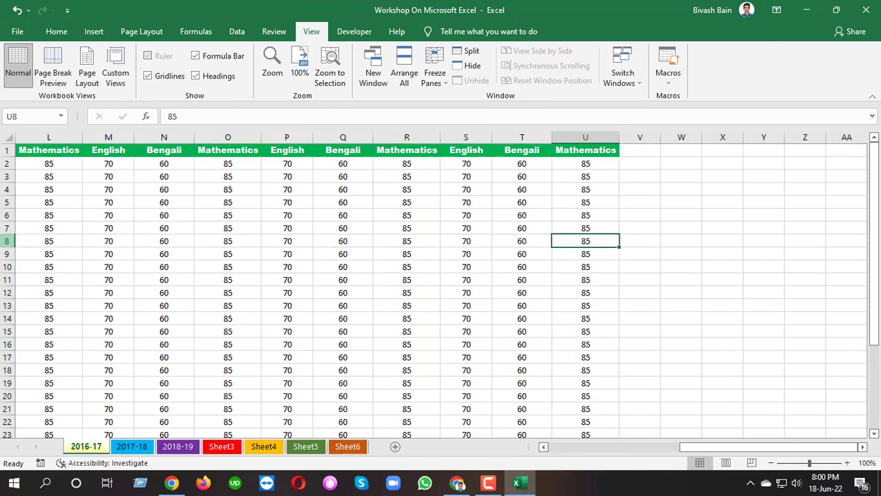
left_click(6, 241)
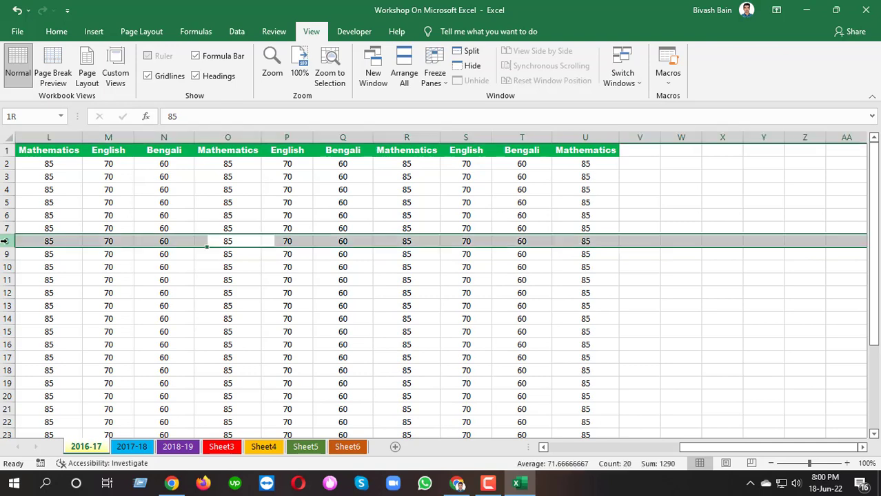
Give the selected row 8 a yellow fill.
left_click(57, 31)
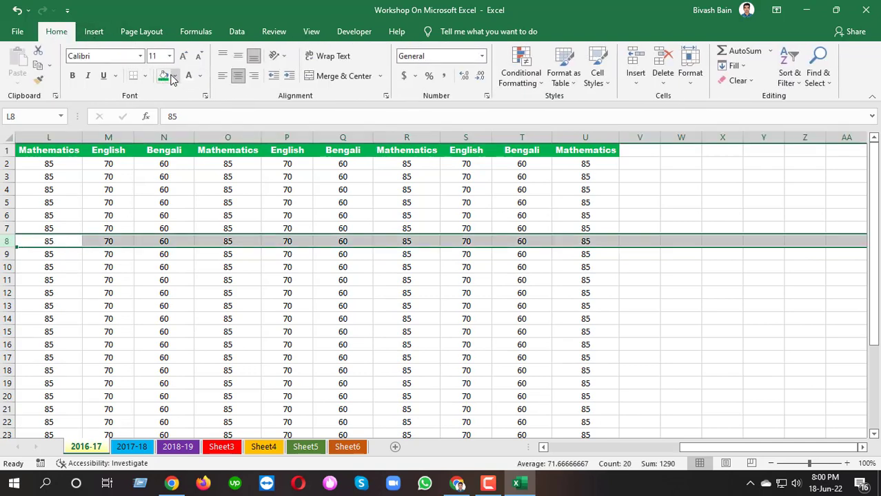
left_click(174, 75)
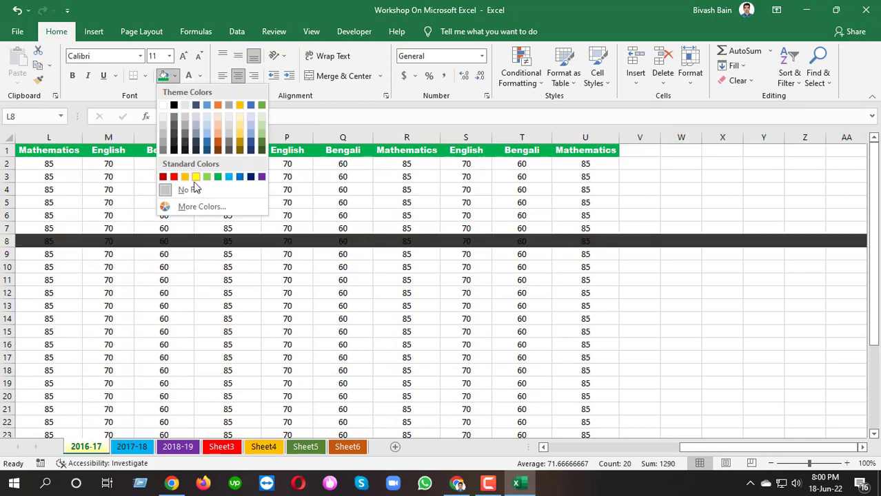
left_click(195, 181)
left_click(228, 332)
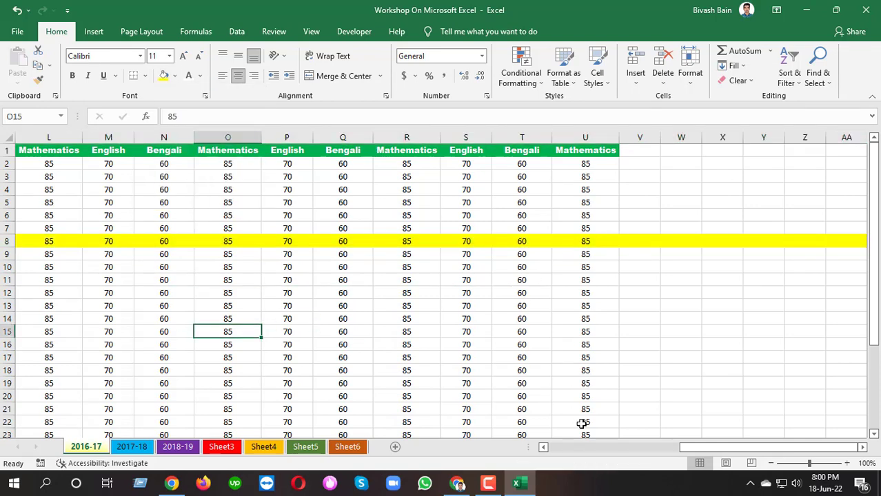
Reselect row 8 and scroll across to confirm the yellow fill reaches column U.
left_click_drag(699, 448, 579, 449)
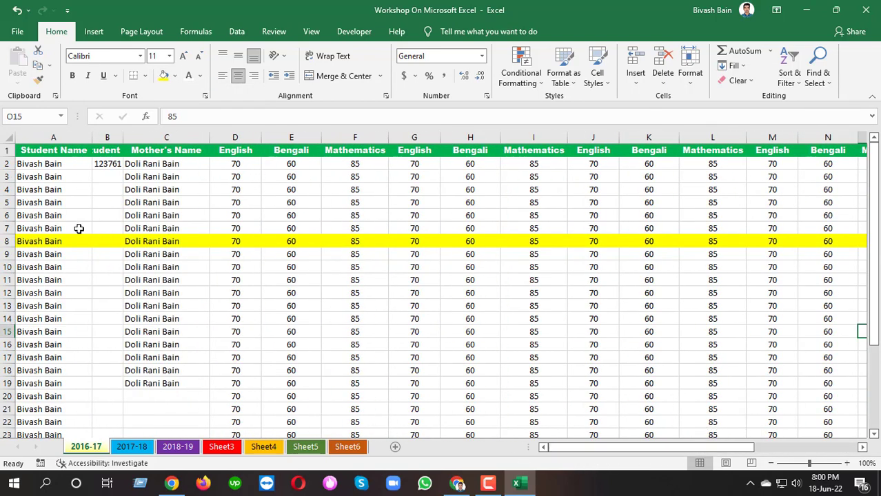
left_click(31, 241)
key("shift+space")
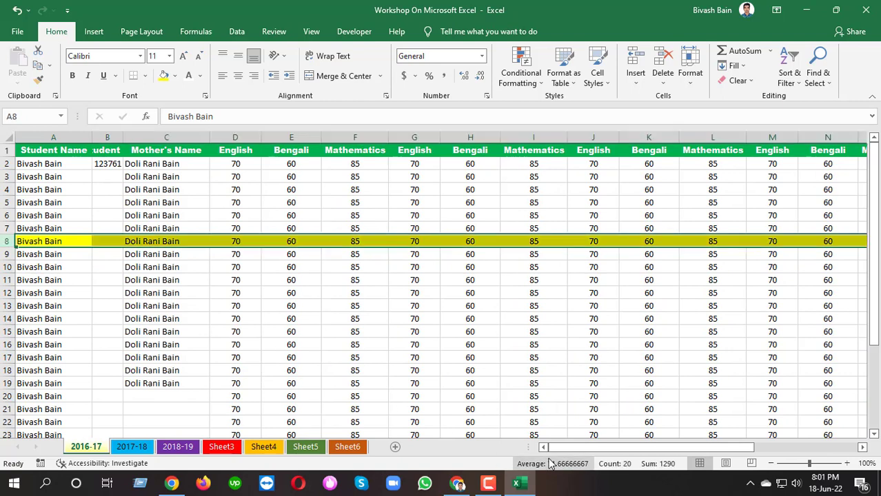
left_click_drag(562, 446, 761, 456)
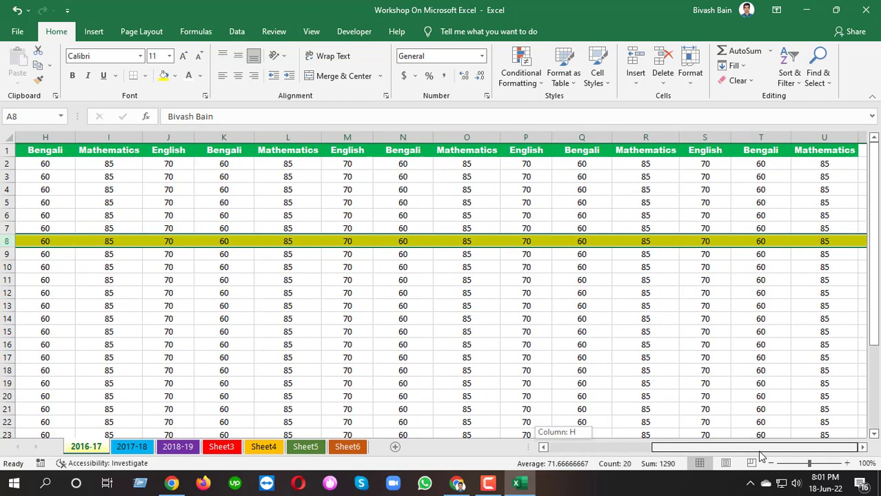
left_click(862, 448)
left_click(862, 448)
left_click(691, 245)
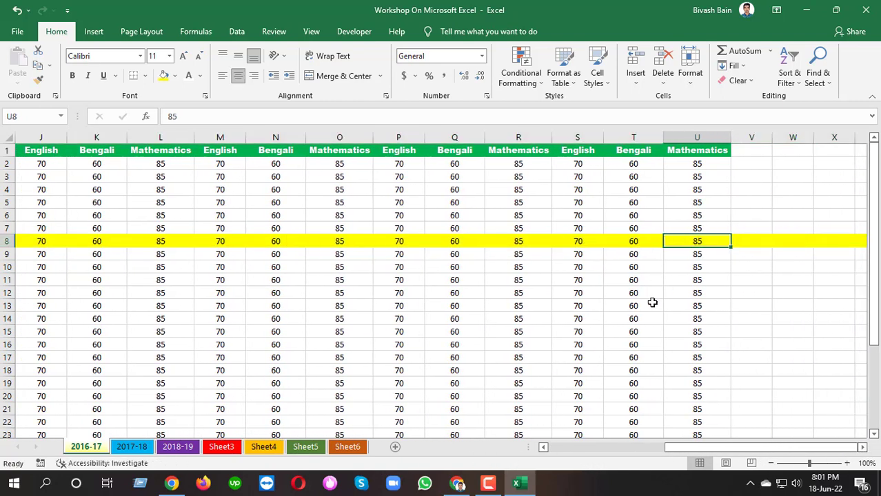
left_click(648, 305)
left_click_drag(758, 447, 538, 457)
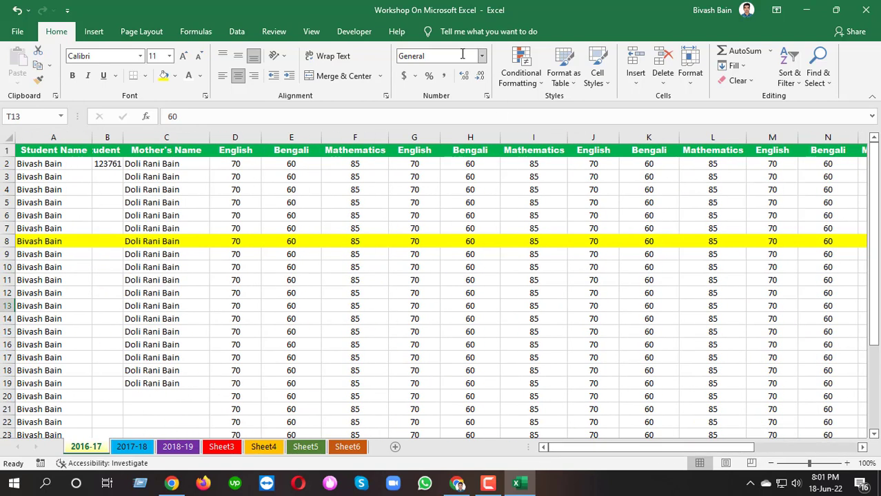
left_click(353, 31)
left_click(311, 31)
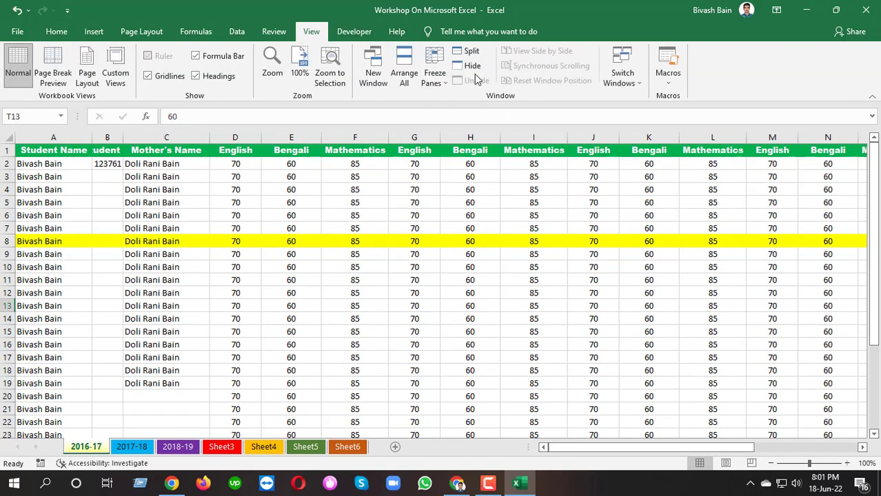
Freeze the first column and scroll right to test it.
left_click(434, 77)
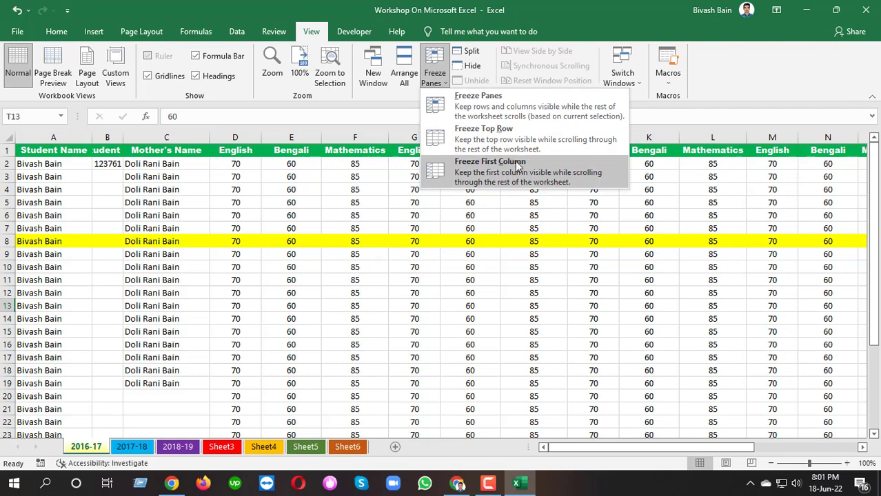
left_click(510, 164)
left_click(291, 332)
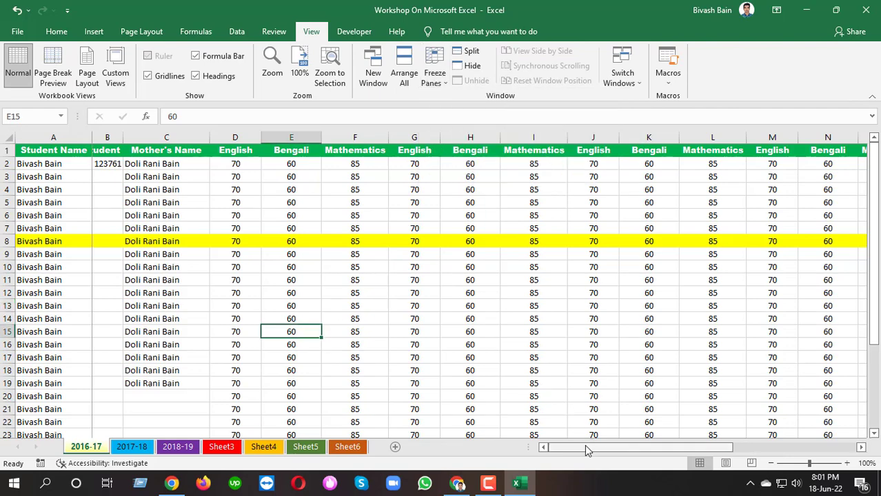
left_click_drag(584, 448, 861, 449)
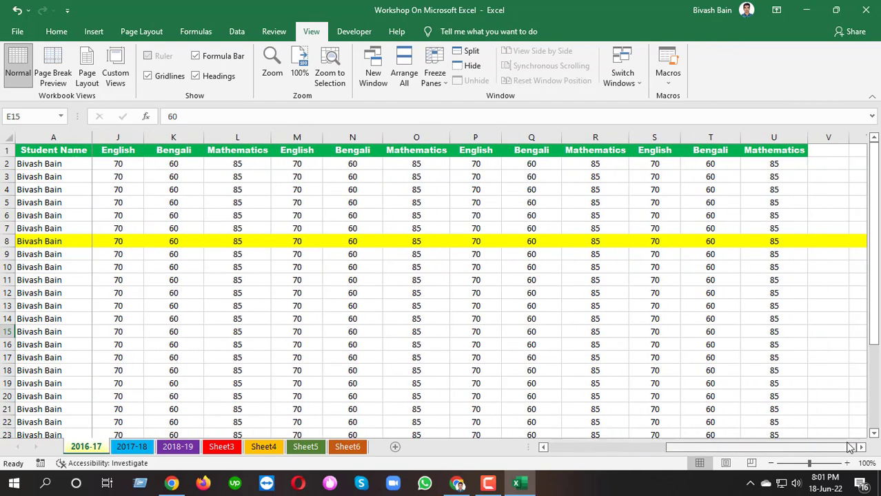
left_click(861, 449)
Check row 8 cells A8, B8, C8 and U8 with the Student Name column frozen.
left_click(534, 238)
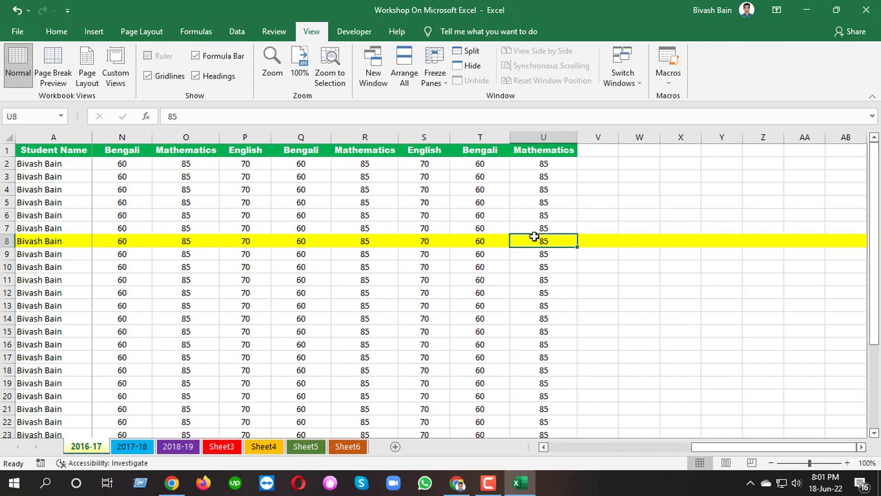
left_click(24, 241)
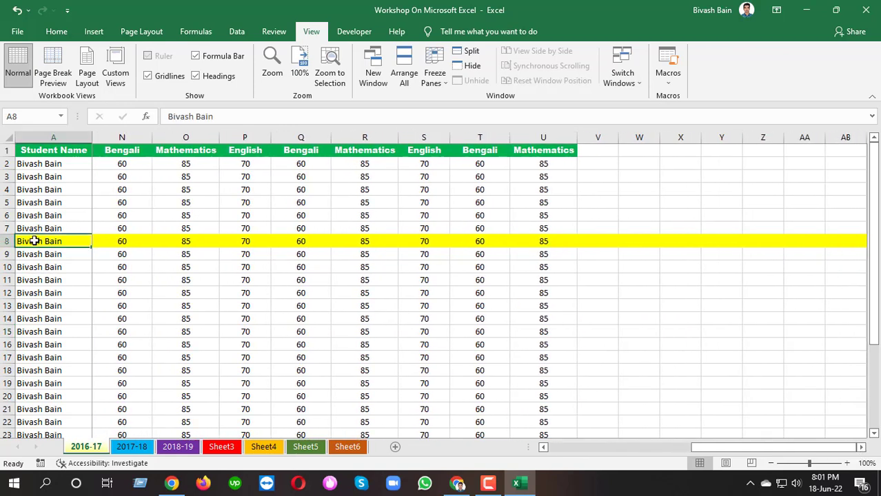
left_click(43, 135)
left_click(46, 241)
left_click(539, 241)
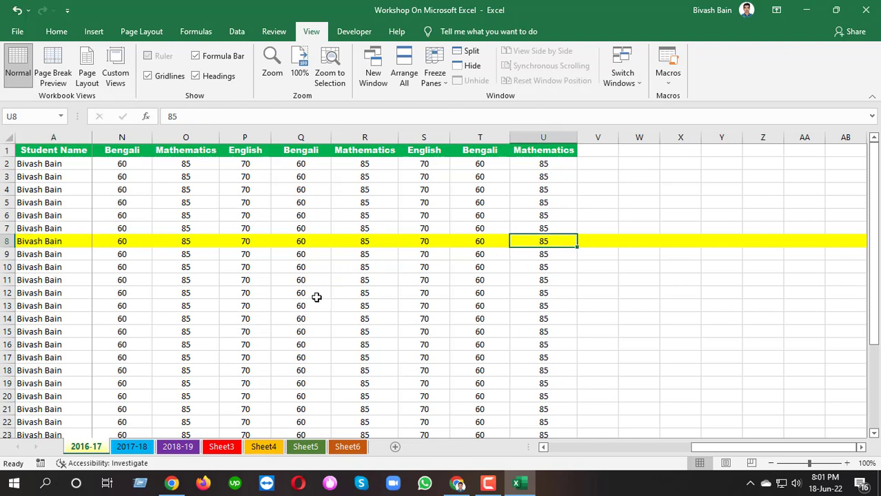
left_click_drag(696, 448, 548, 447)
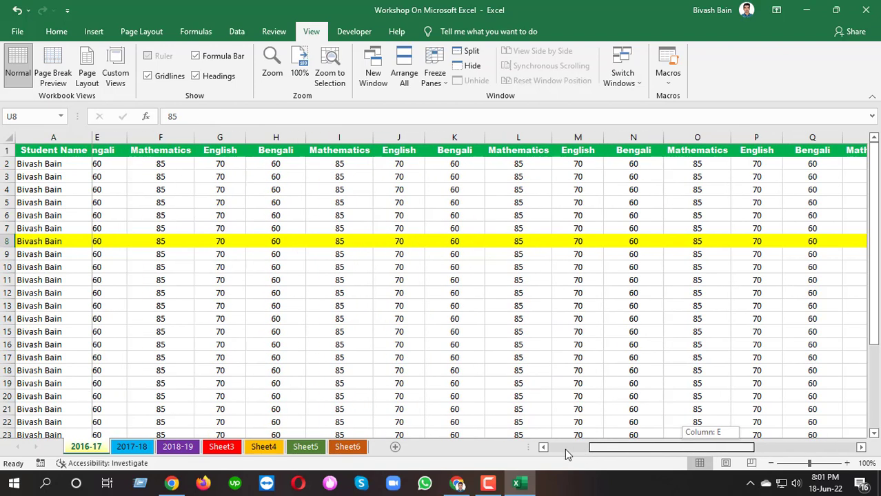
left_click(80, 244)
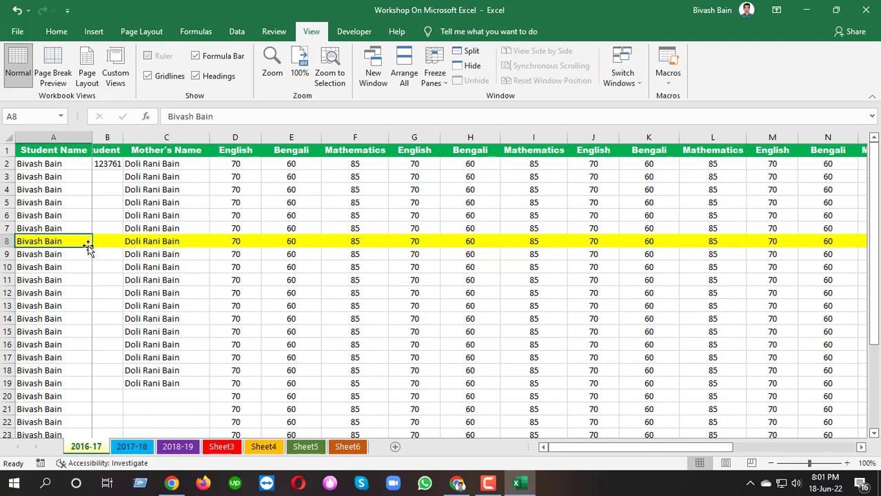
left_click(113, 240)
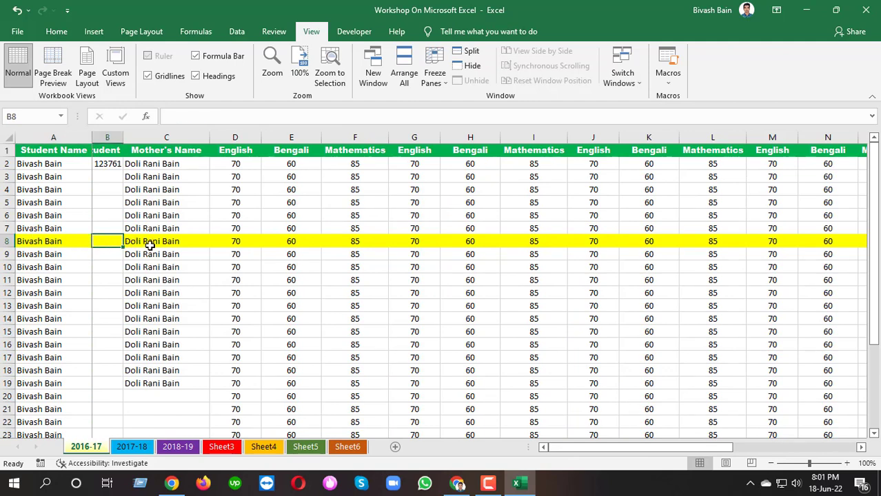
left_click(142, 242)
left_click(96, 243)
left_click(435, 75)
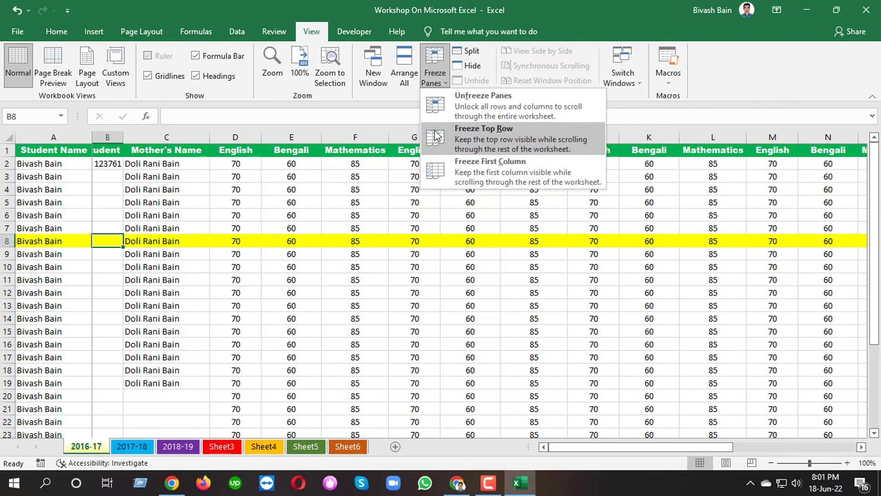
Unfreeze the panes and widen column B to show the full Student ID heading.
left_click(507, 113)
left_click(120, 330)
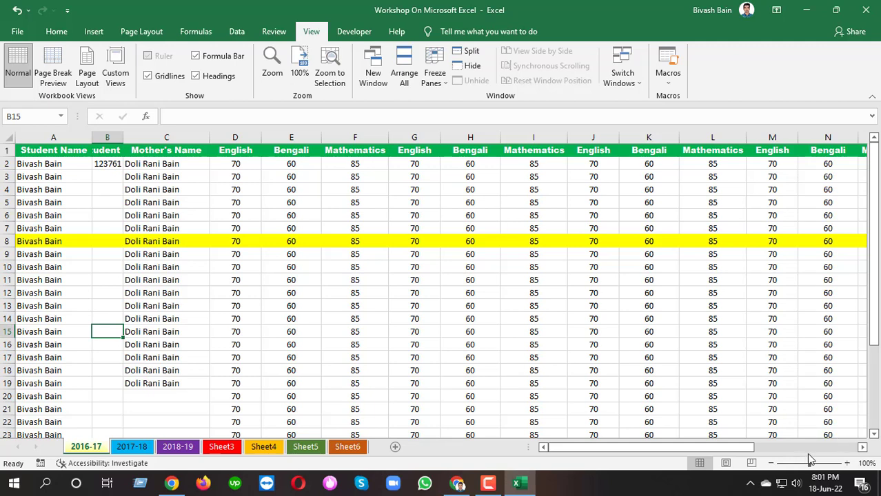
left_click(231, 307)
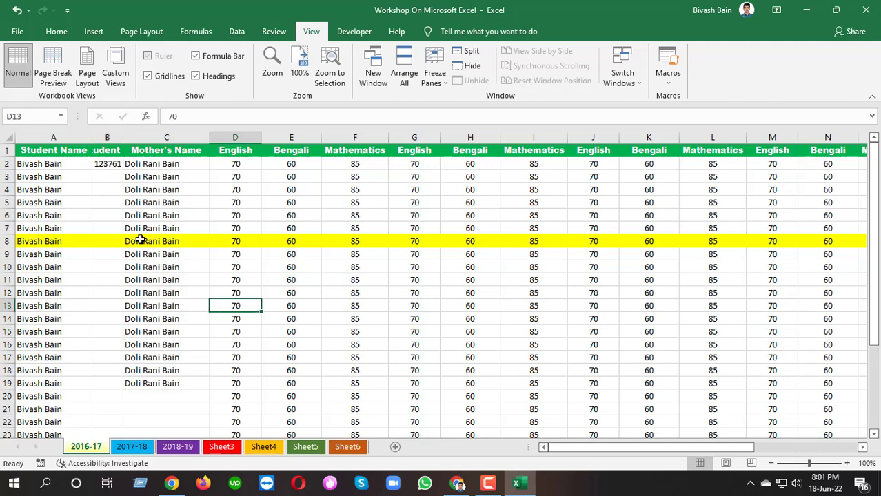
left_click_drag(124, 138, 152, 145)
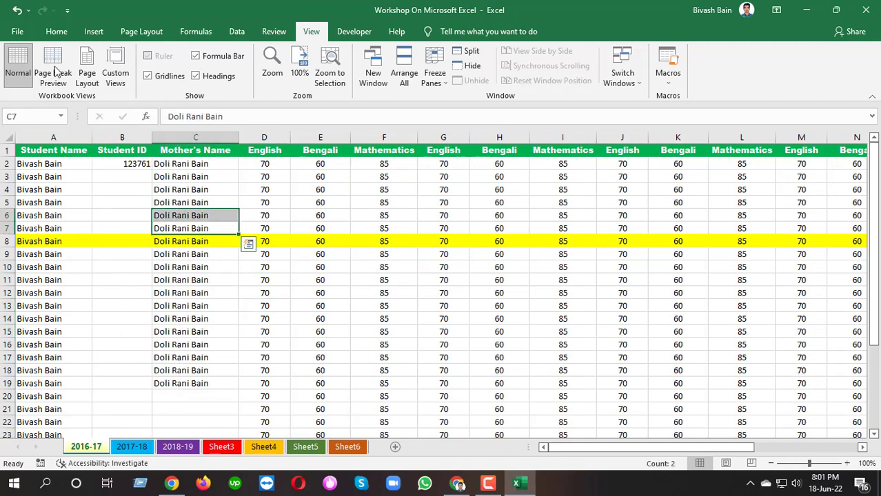
Visit the File screen and return to the worksheet.
left_click(56, 31)
left_click(18, 31)
left_click(30, 185)
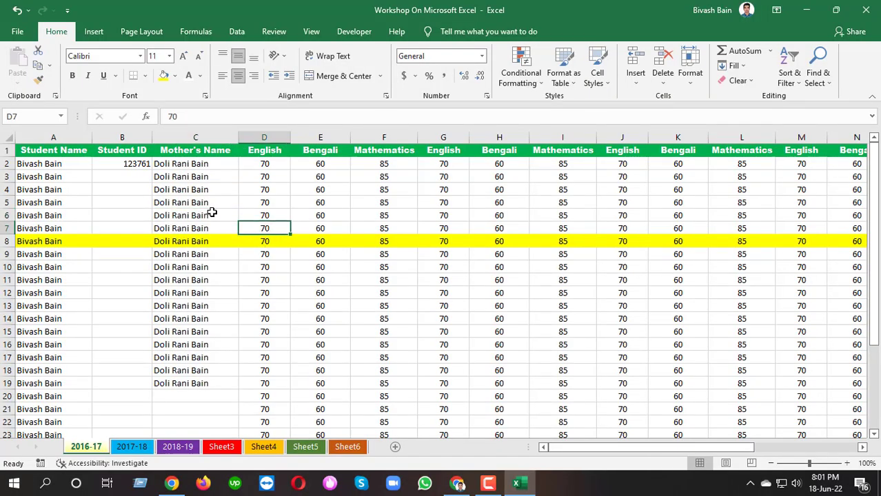
left_click(105, 136)
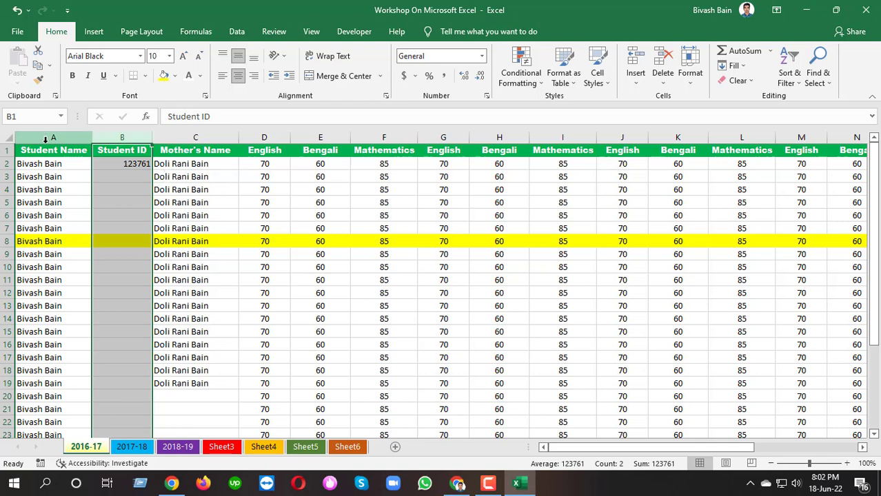
left_click(7, 150)
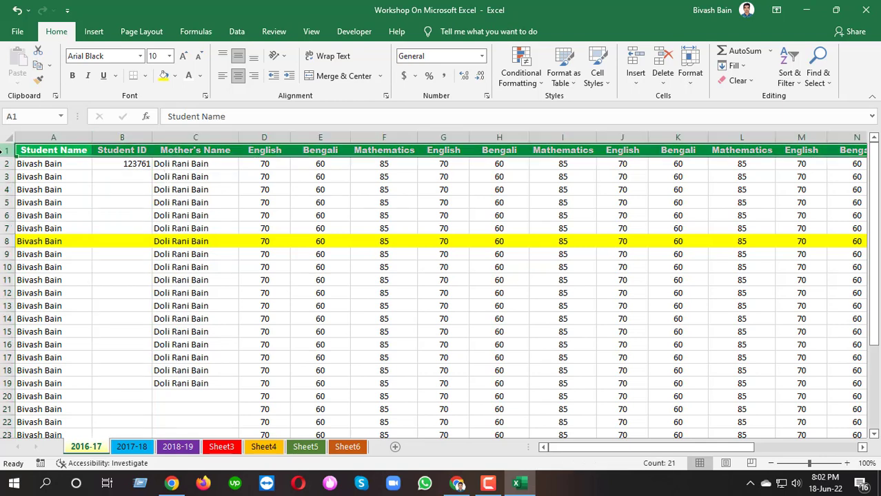
left_click(122, 177)
left_click(166, 164)
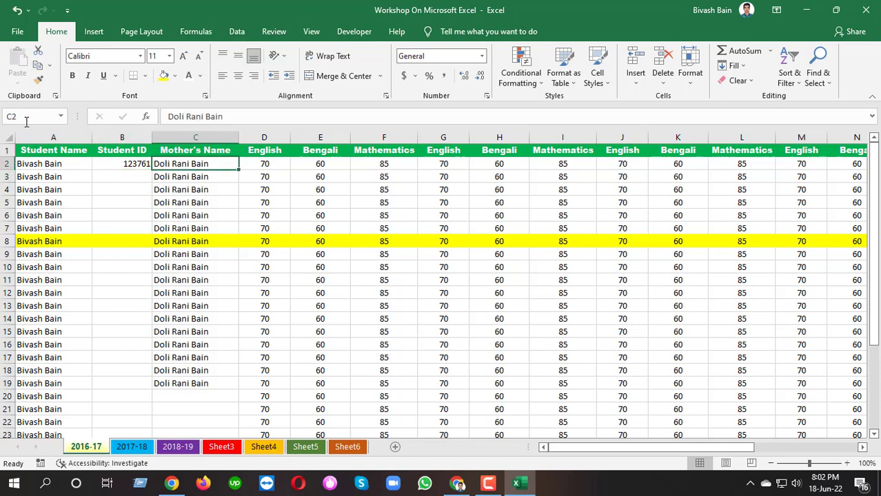
left_click(180, 189)
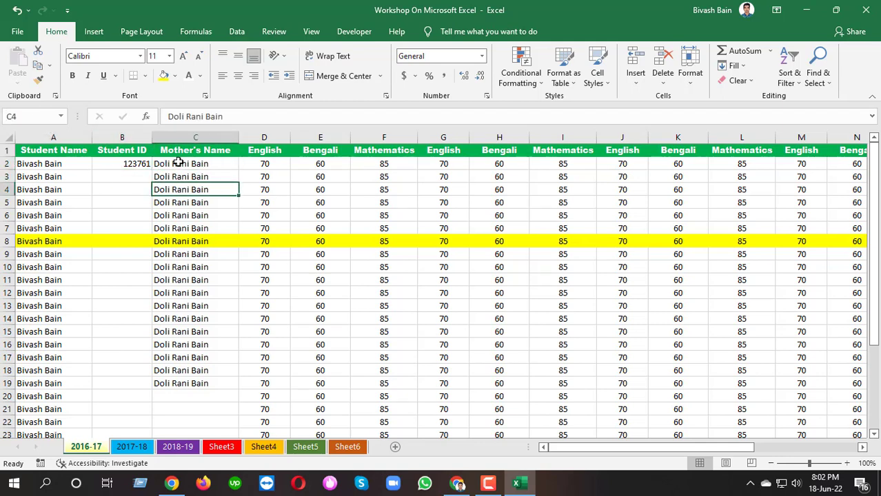
key("Up")
key("Up")
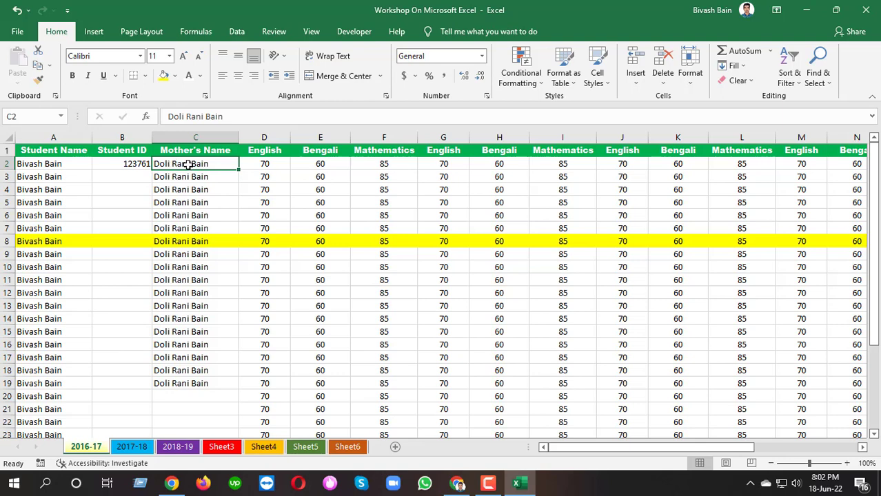
mouse_move(194, 164)
left_mouse_down()
mouse_move(193, 198)
mouse_move(191, 164)
left_mouse_up()
Zoom the sheet in to 170% and scroll back to the top-left.
left_click(847, 464)
left_click(847, 464)
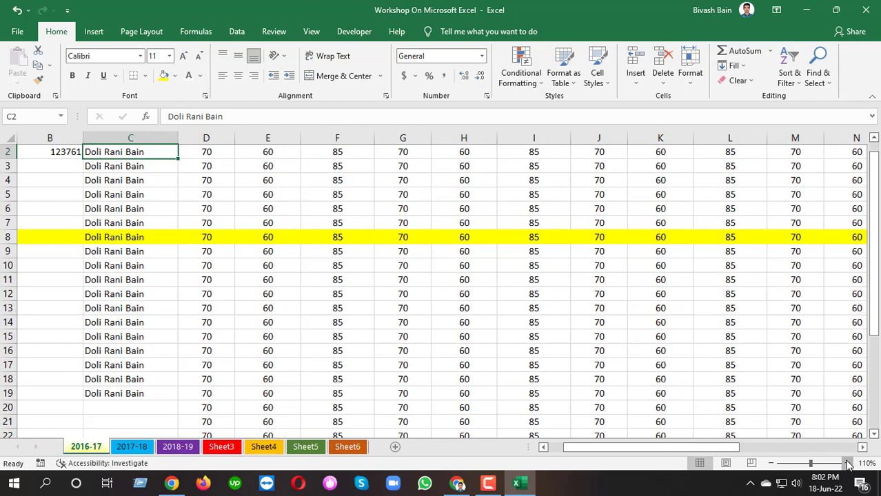
left_click(847, 463)
left_click(847, 463)
left_click(847, 463)
left_click(583, 448)
scroll(356, 259, "up", 1)
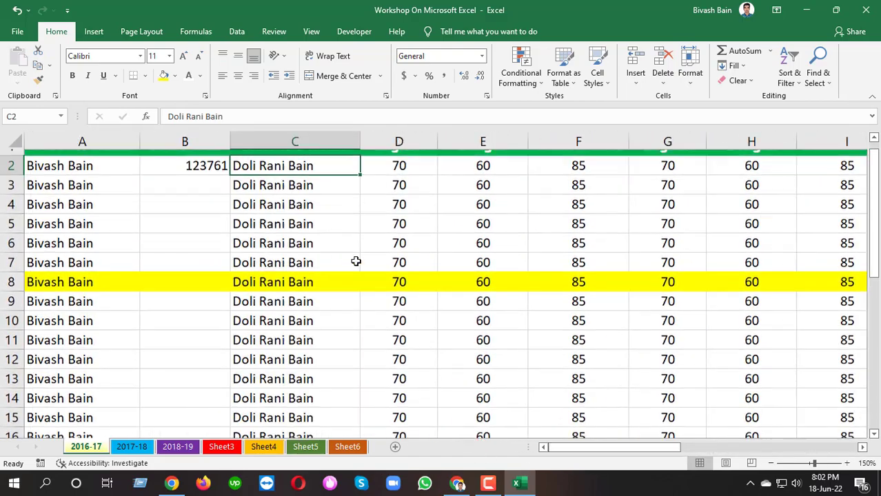
left_click(847, 463)
left_click(847, 464)
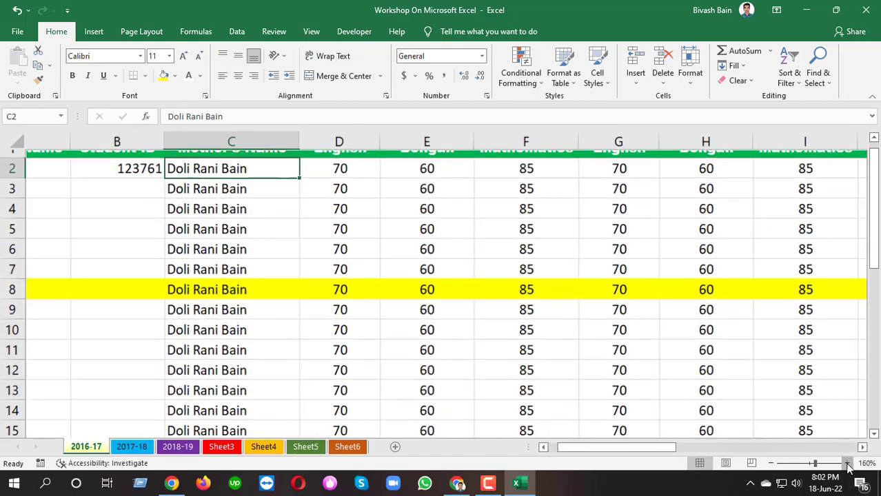
left_click_drag(660, 447, 588, 452)
scroll(345, 310, "up", 1)
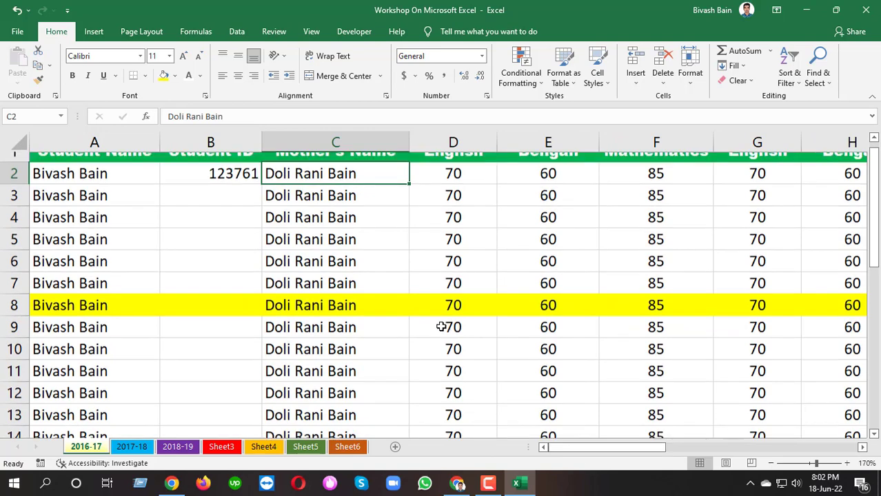
Click through B5, A3 and A1, ending with cell C2 selected.
left_click(219, 251)
left_click(290, 187)
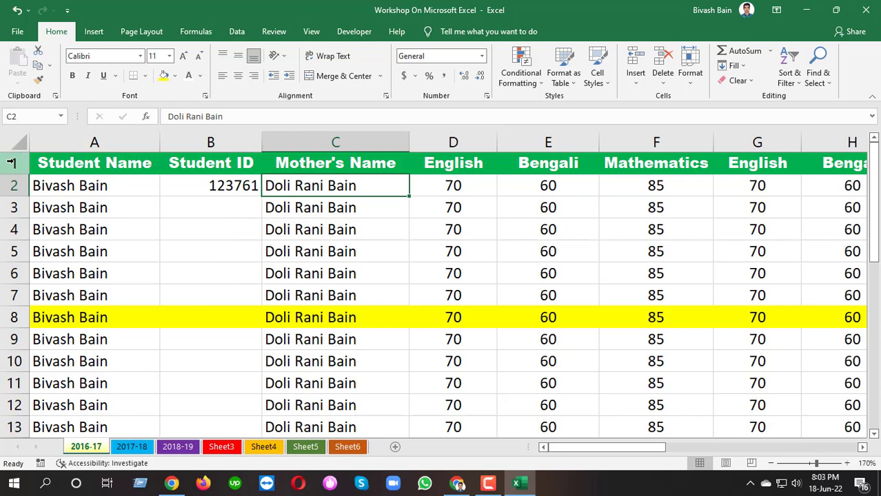
left_click(77, 202)
left_click(46, 173)
left_click(305, 183)
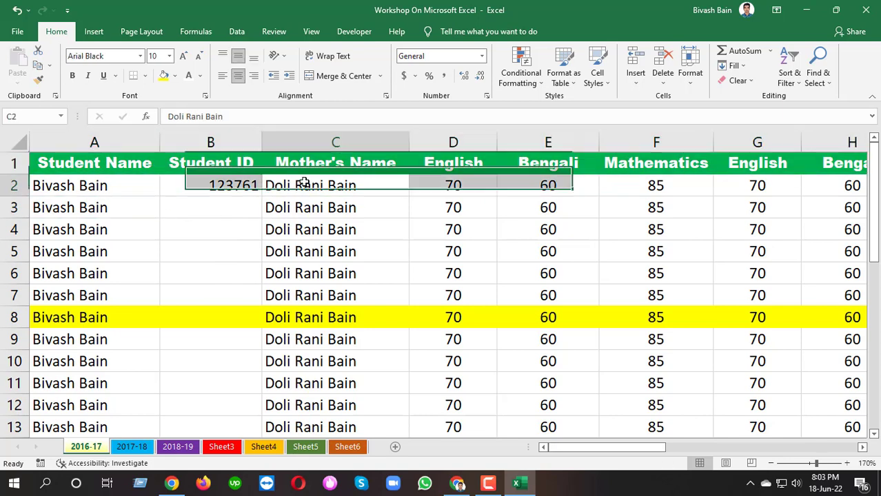
Freeze panes at C2 so row 1 and columns A–B stay fixed.
left_click(312, 31)
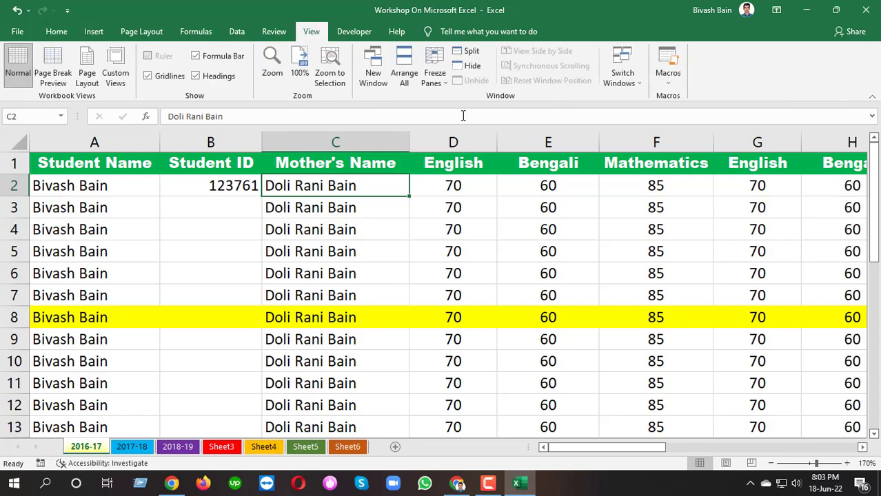
left_click(434, 73)
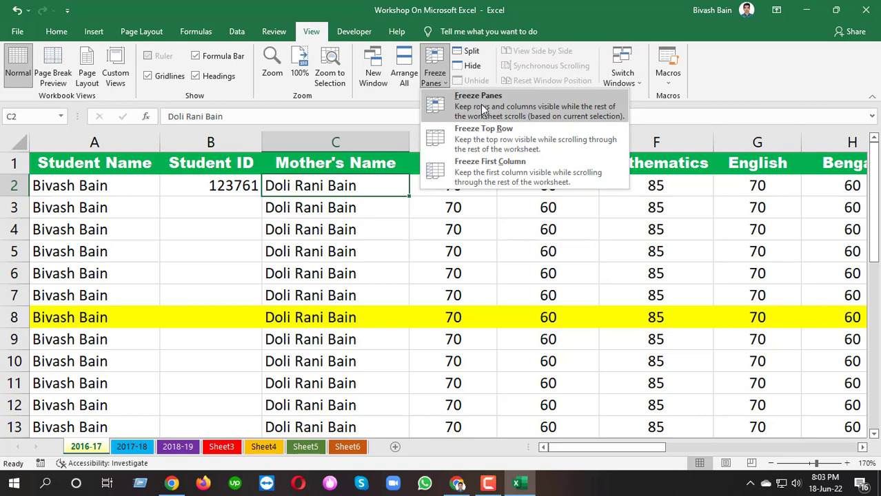
left_click(484, 107)
left_click(380, 283)
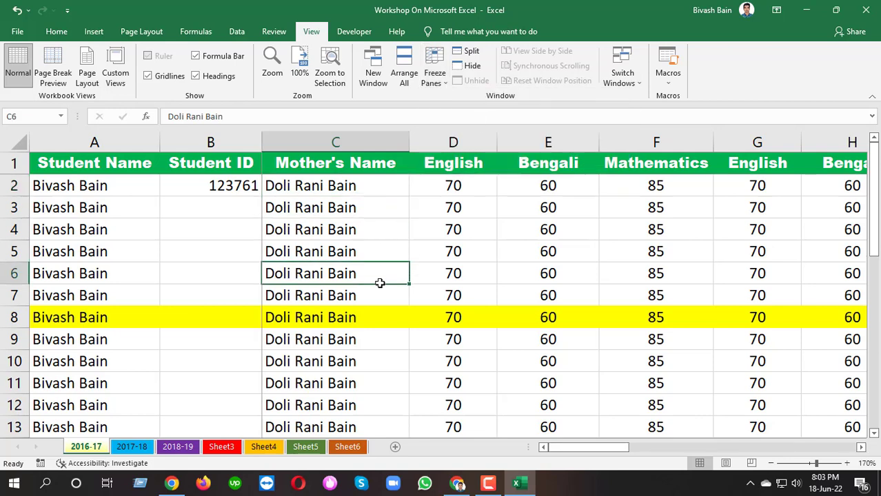
scroll(382, 285, "down", 6)
scroll(382, 285, "up", 6)
Scroll sideways and down to test the frozen header row and columns.
left_click_drag(556, 448, 809, 447)
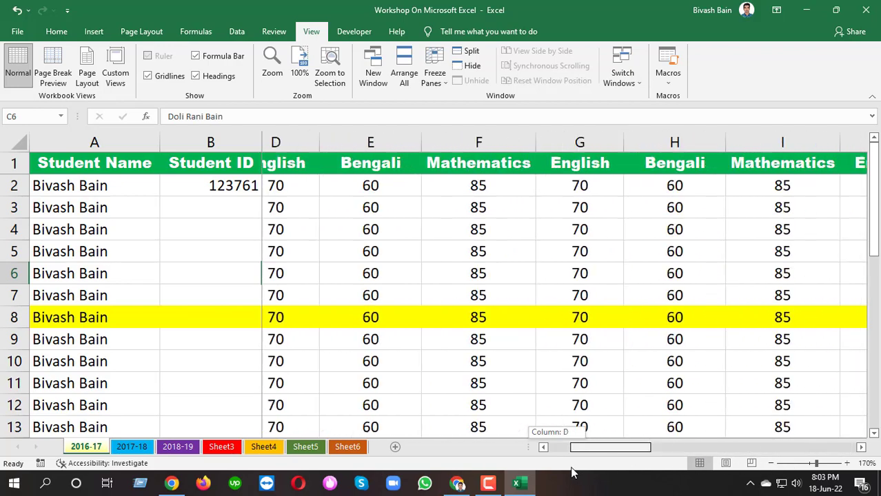
left_click_drag(810, 447, 572, 448)
scroll(465, 300, "down", 12)
scroll(471, 298, "down", 6)
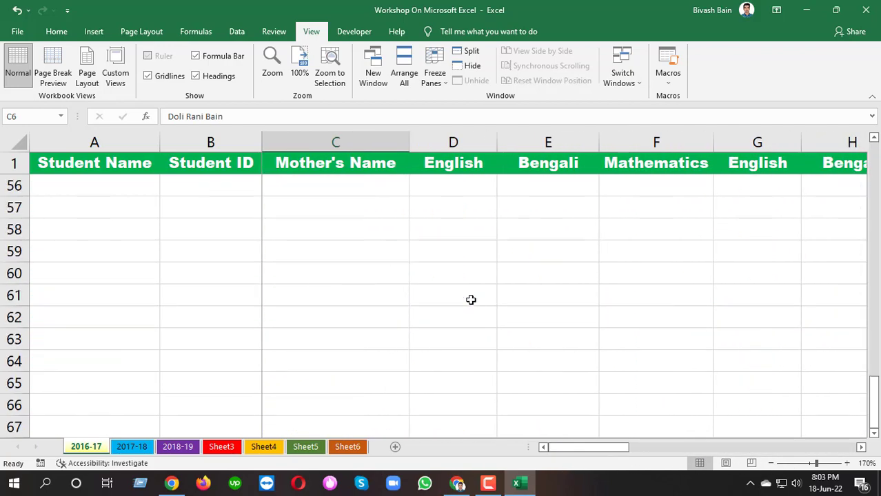
scroll(472, 299, "down", 12)
left_click(14, 164)
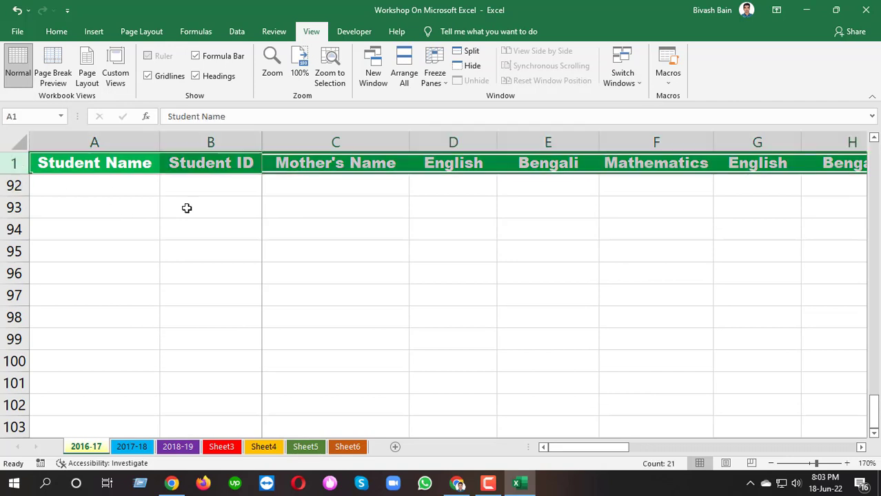
Zoom far out, return to 100%, and scroll up and down to recheck.
left_click_drag(808, 464, 773, 464)
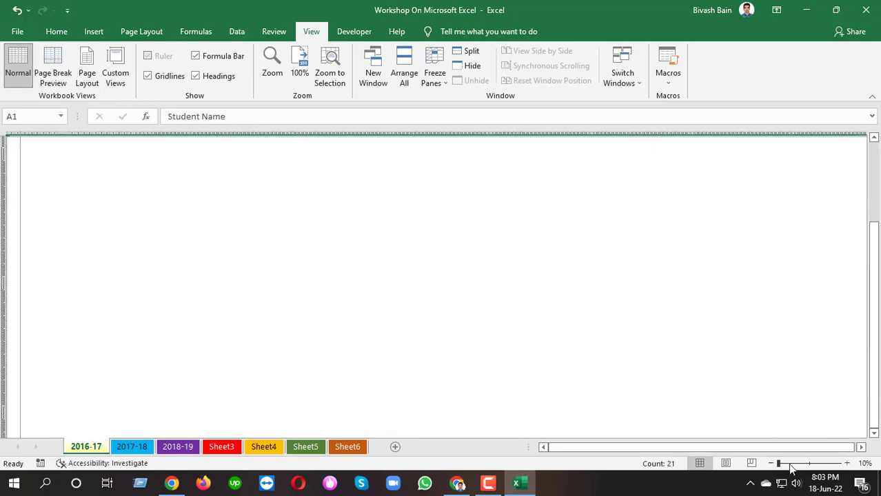
left_click_drag(784, 463, 809, 463)
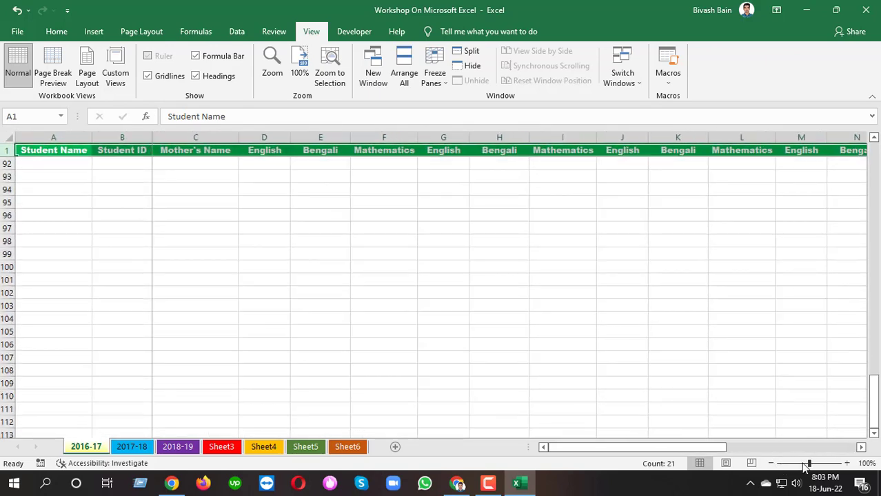
scroll(441, 310, "up", 12)
scroll(413, 306, "up", 6)
left_click(350, 304)
scroll(348, 305, "up", 7)
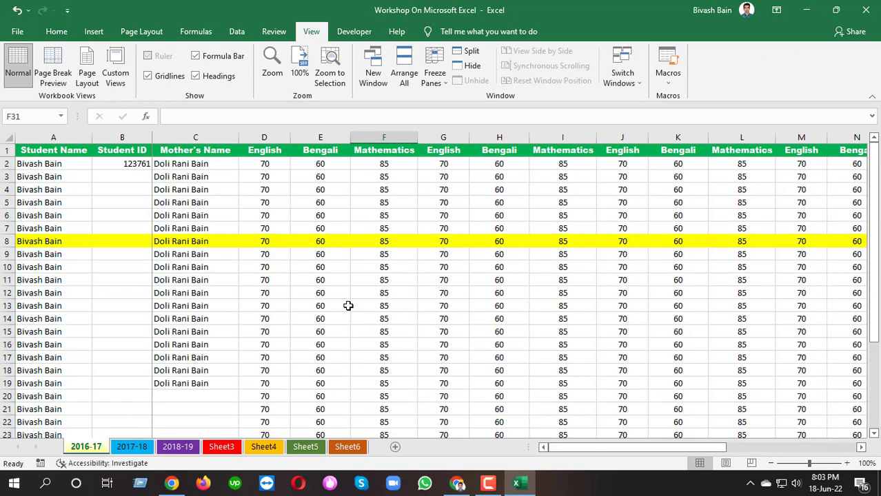
scroll(355, 305, "down", 7)
scroll(407, 331, "down", 3)
scroll(434, 360, "up", 8)
scroll(345, 369, "up", 2)
mouse_move(568, 448)
left_mouse_down()
mouse_move(763, 465)
mouse_move(495, 456)
left_mouse_up()
left_click(518, 483)
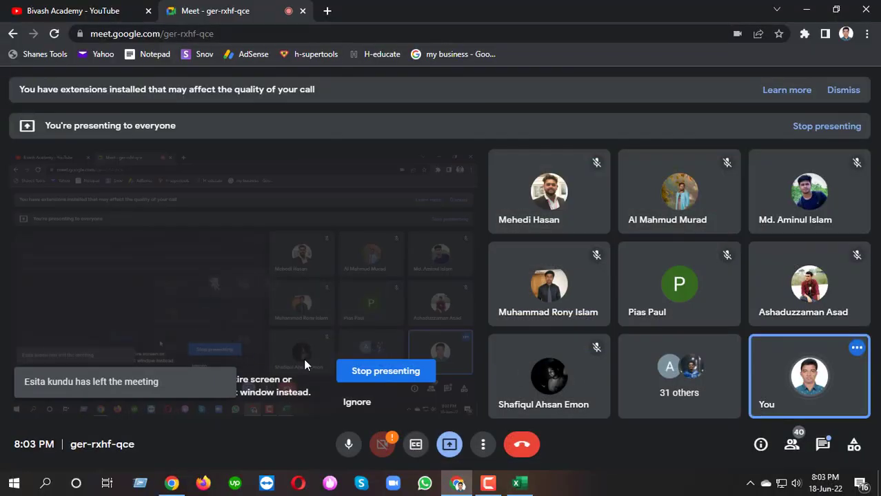
mouse_move(517, 483)
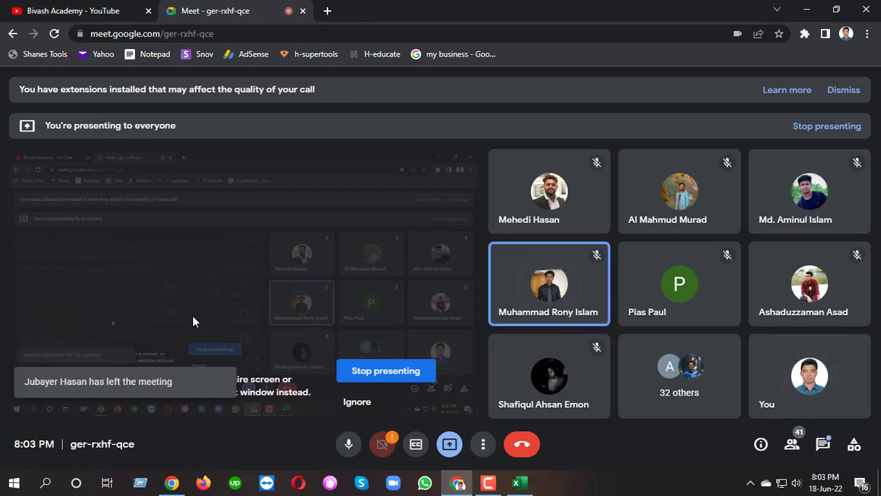
left_click(522, 484)
left_click(242, 289)
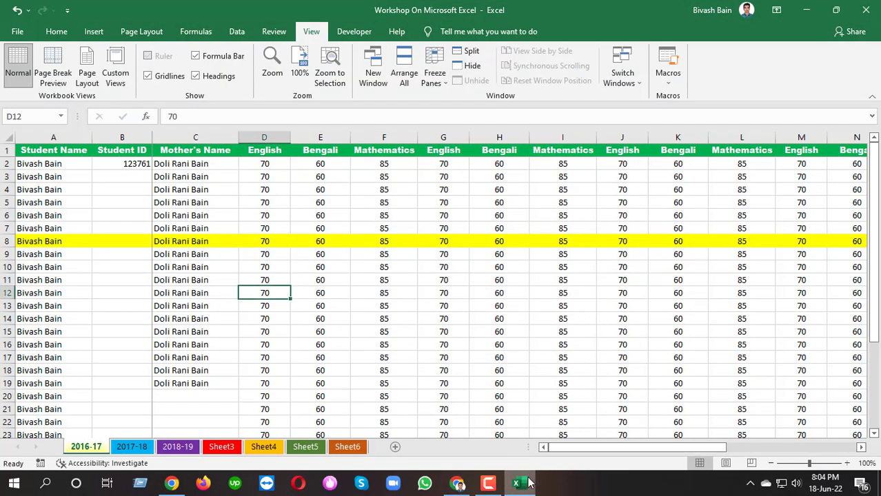
Return to Excel from Google Meet, select a Mother's Name cell, and open Freeze Panes options.
key("alt+Tab")
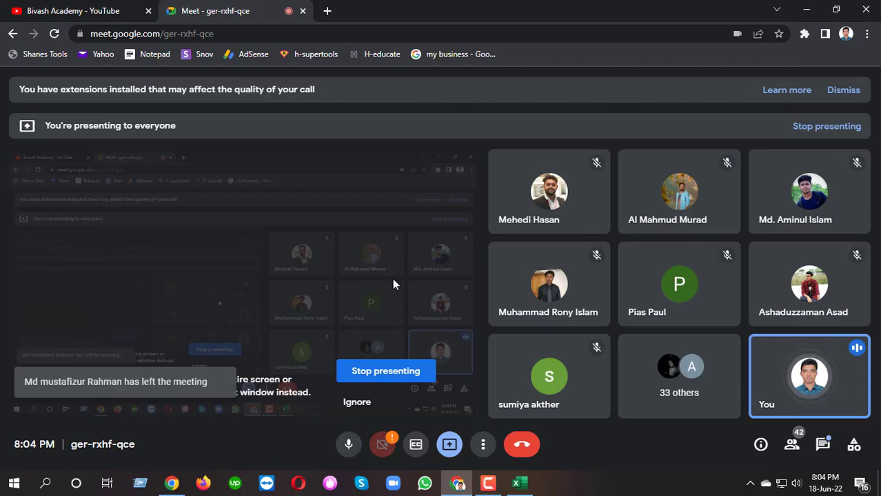
left_click(520, 483)
left_click(81, 231)
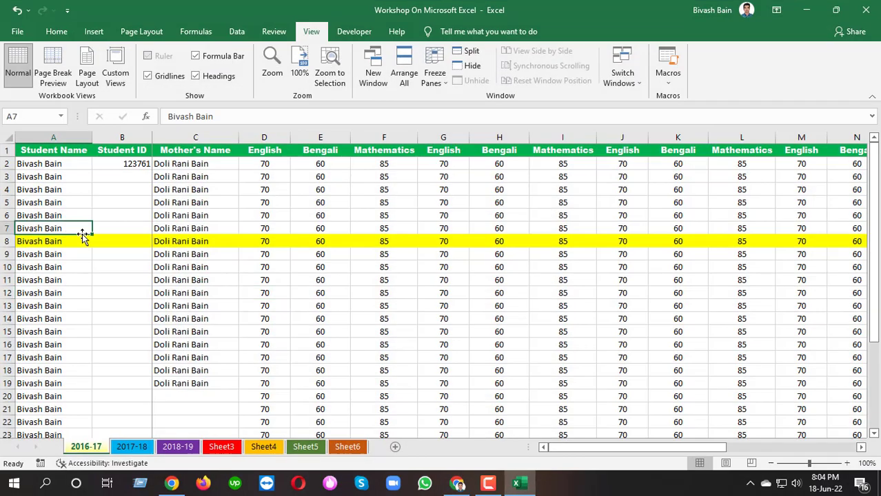
left_click(192, 239)
scroll(183, 175, "down", 3)
scroll(206, 199, "up", 3)
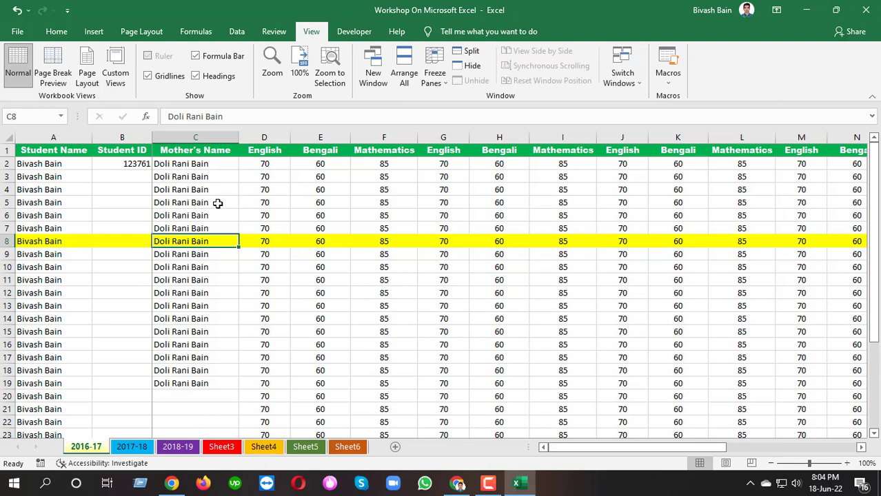
left_click(435, 75)
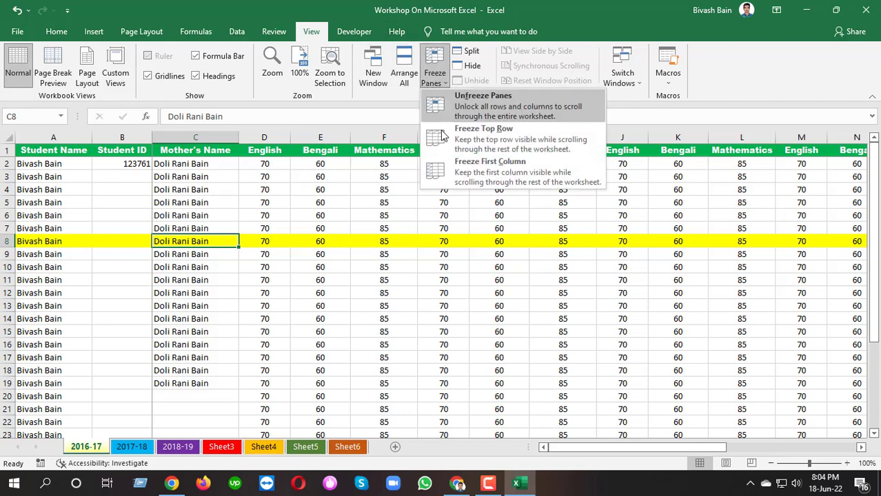
Freeze the top row and select columns A, B and C to check.
left_click(499, 144)
left_click(319, 228)
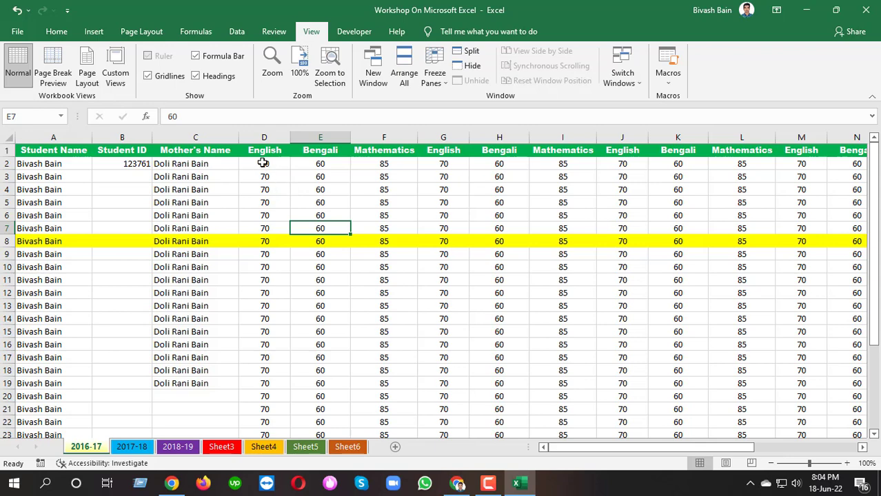
left_click(40, 138)
left_click(122, 138)
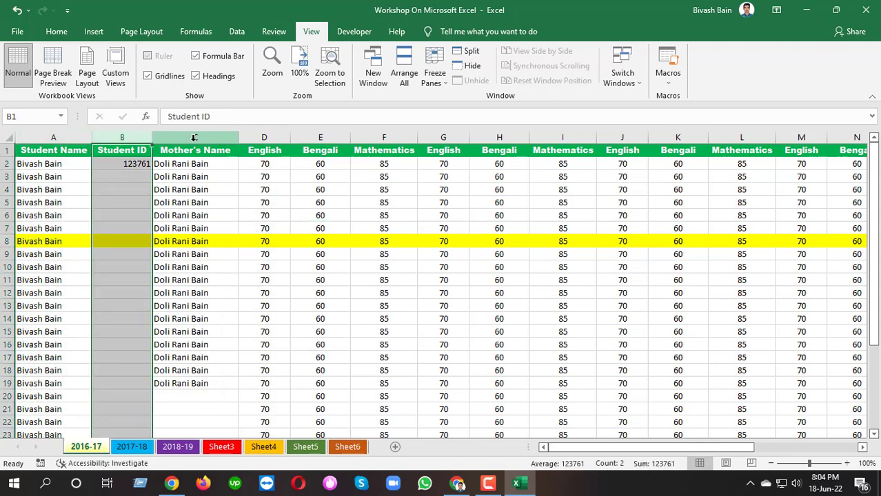
left_click(195, 137)
Zoom in to 150% and select columns A–C and header row 1.
left_click(847, 463)
left_click(847, 463)
left_click(847, 463)
left_click(847, 463)
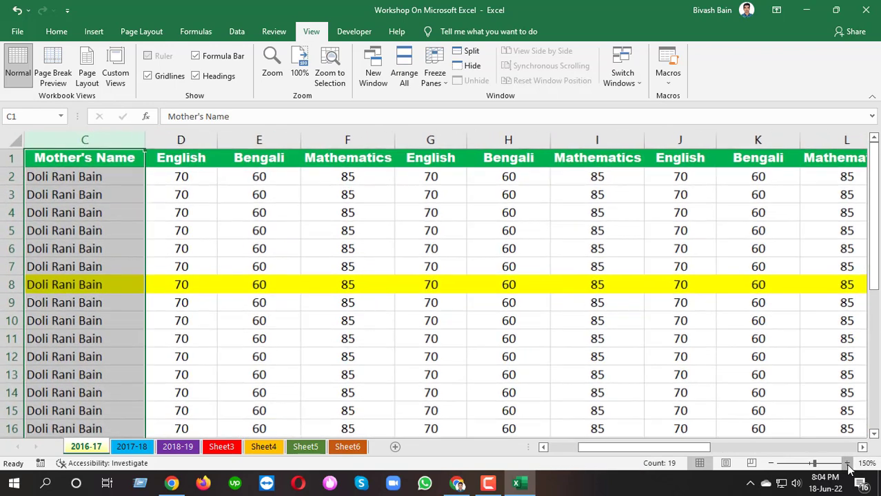
left_click(847, 464)
left_click_drag(696, 447, 663, 447)
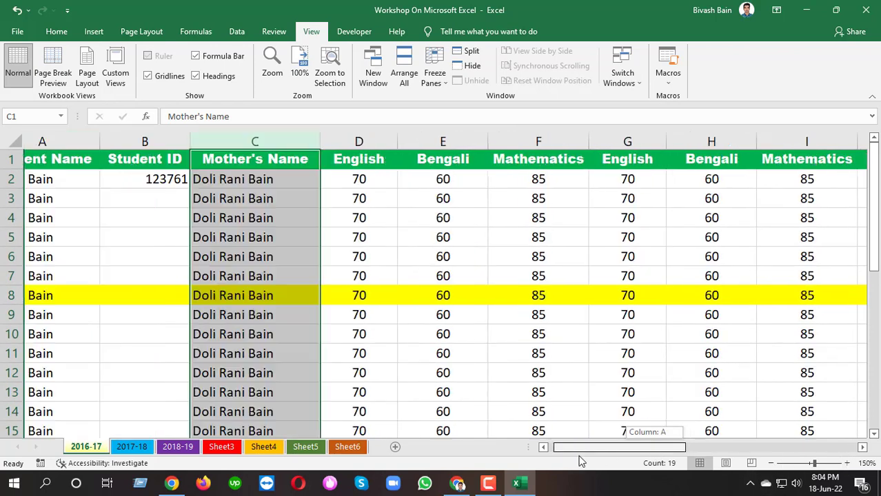
left_click(304, 301)
left_click(94, 138)
left_click(185, 141)
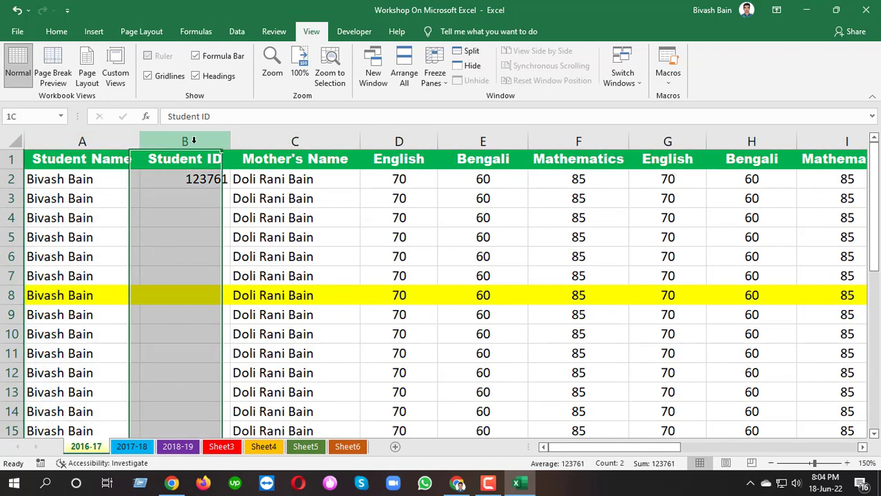
left_click(295, 141)
left_click(4, 159)
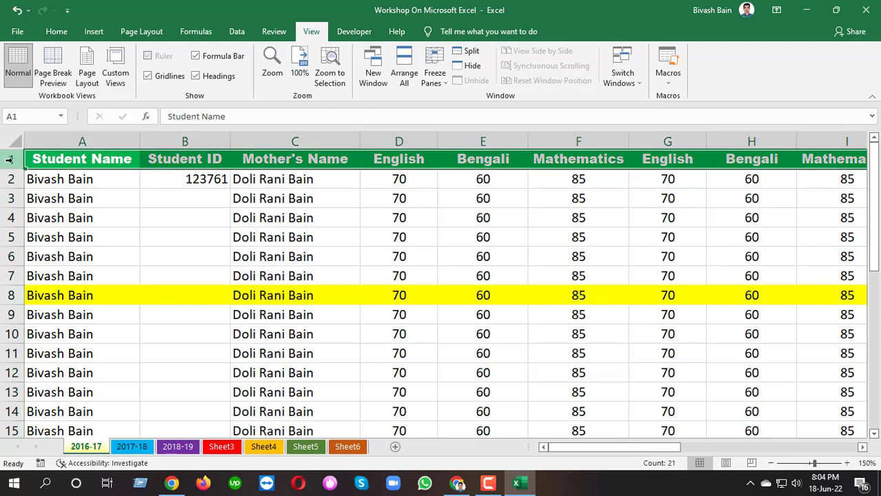
Select the Student ID and Mother's Name columns, ending on cell D2 as the freeze point.
left_click(388, 214)
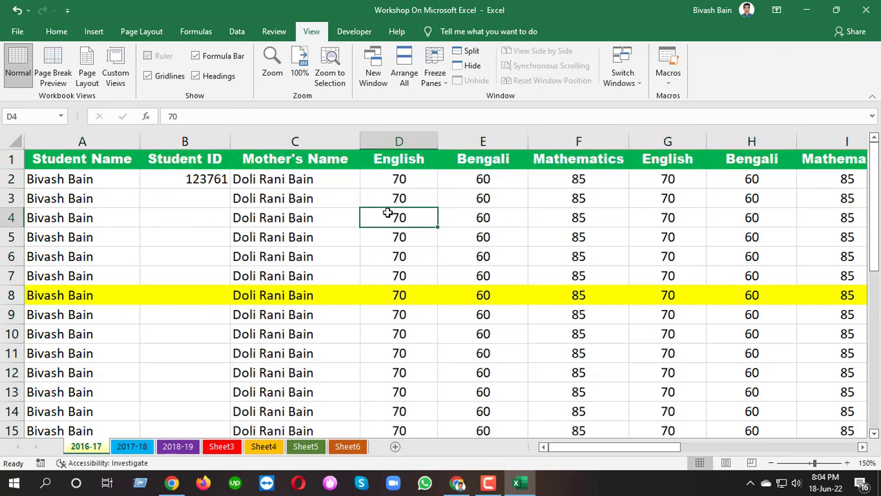
left_click(389, 180)
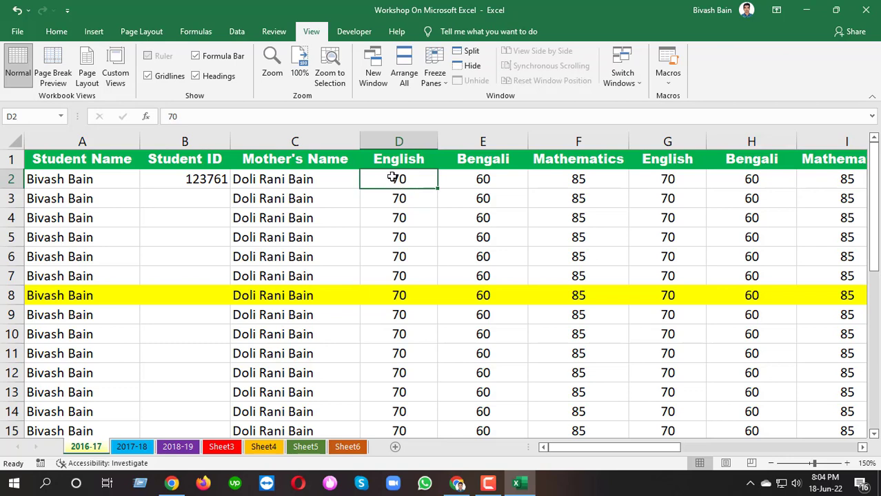
left_click(348, 233)
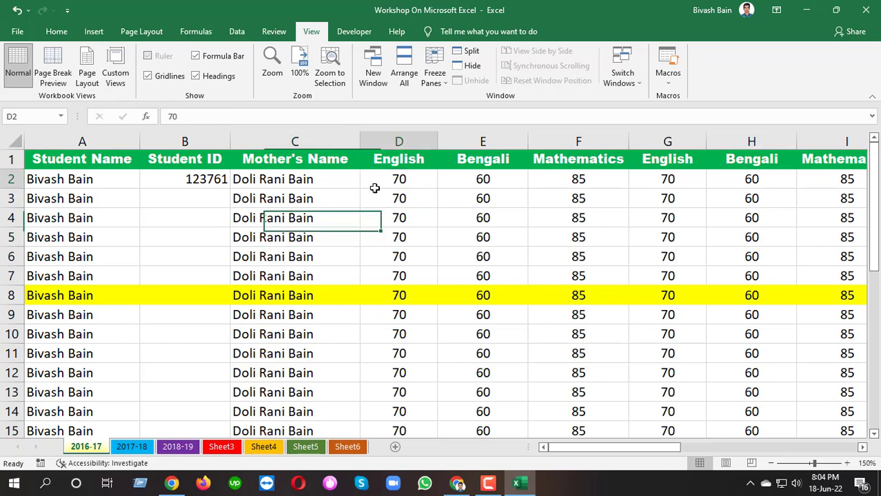
left_click(382, 183)
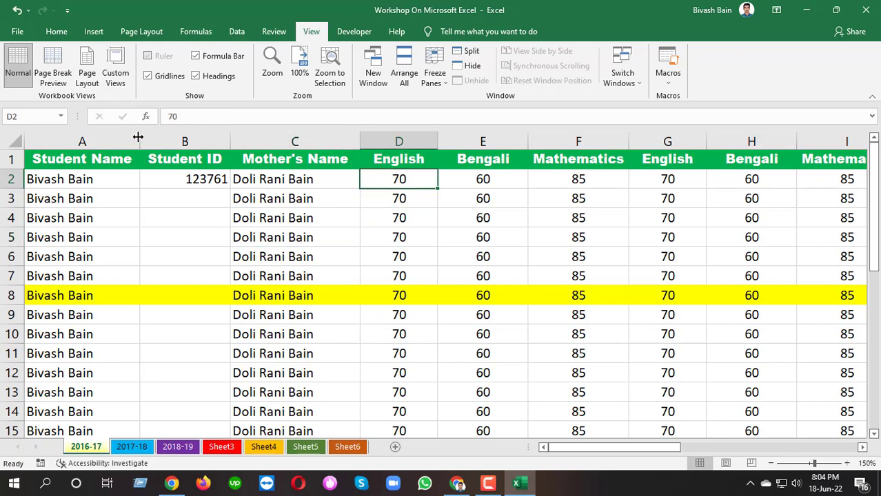
left_click(185, 141)
left_click(295, 141)
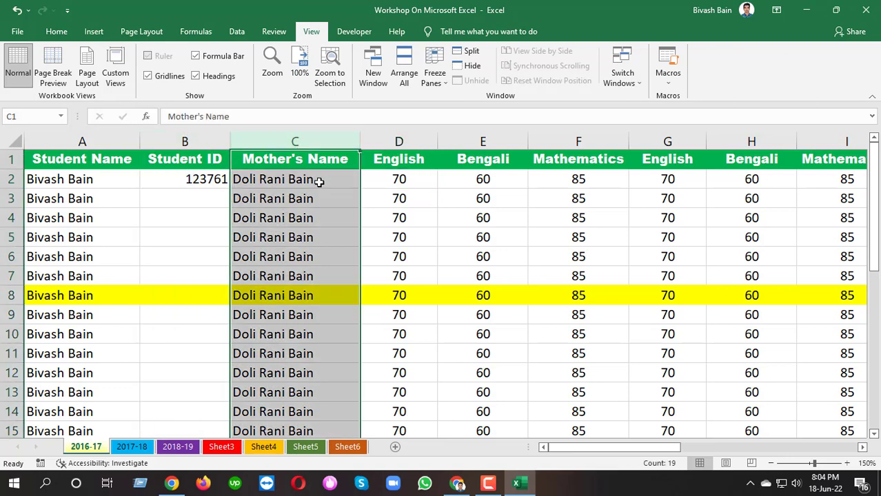
left_click(418, 176)
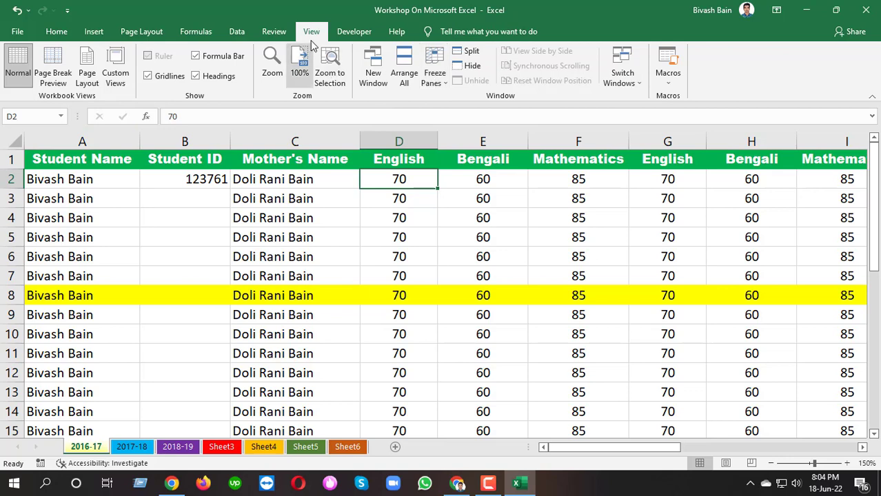
Freeze panes at D2 and scroll the sheet to test that the header and columns stay fixed.
left_click(435, 74)
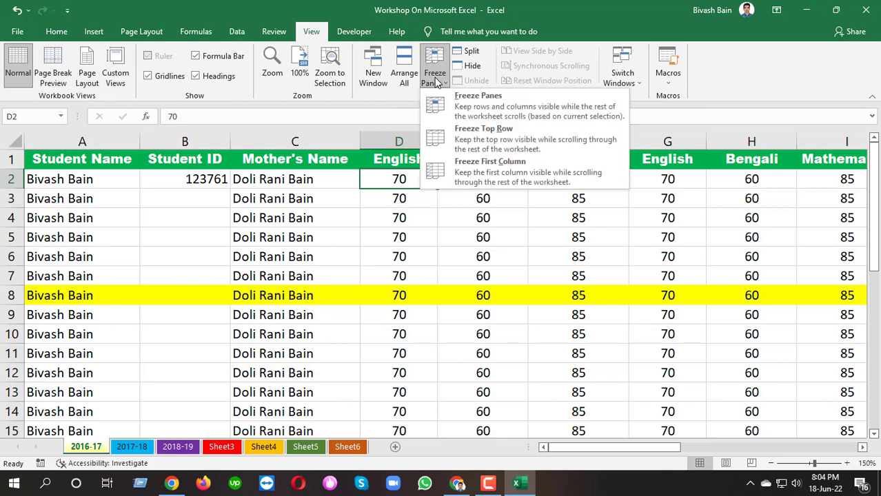
left_click(493, 101)
left_click(404, 276)
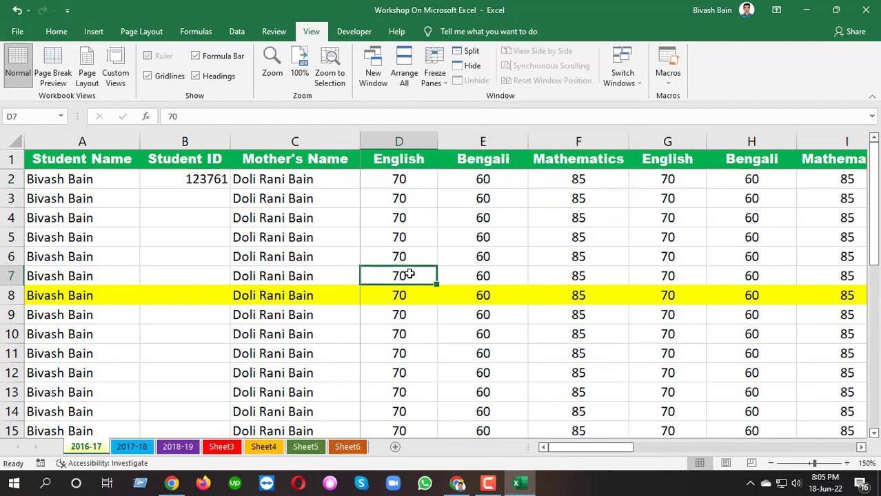
left_click_drag(560, 447, 577, 460)
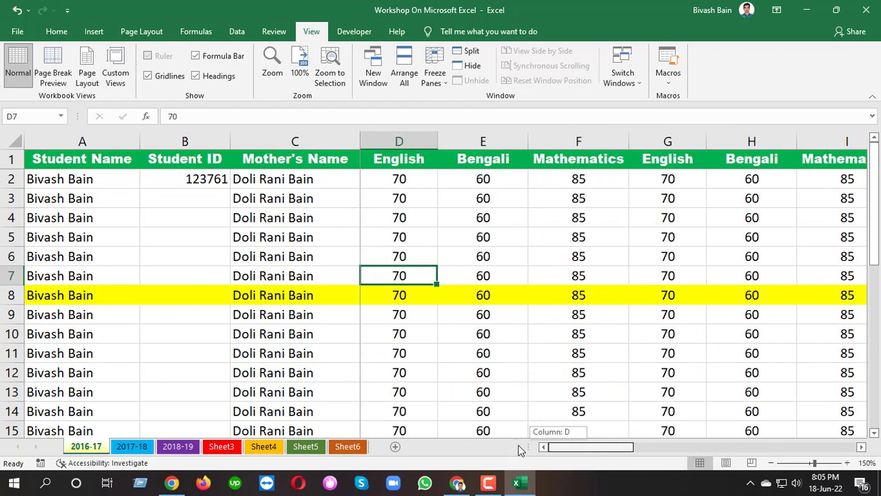
left_click_drag(578, 461, 406, 217)
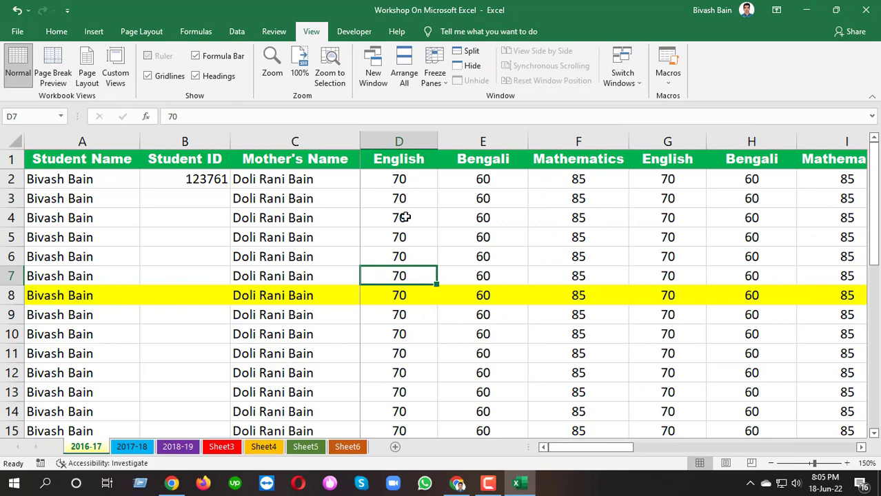
left_click(12, 159)
scroll(442, 282, "down", 6)
left_click(464, 279)
scroll(468, 283, "down", 7)
scroll(474, 287, "up", 13)
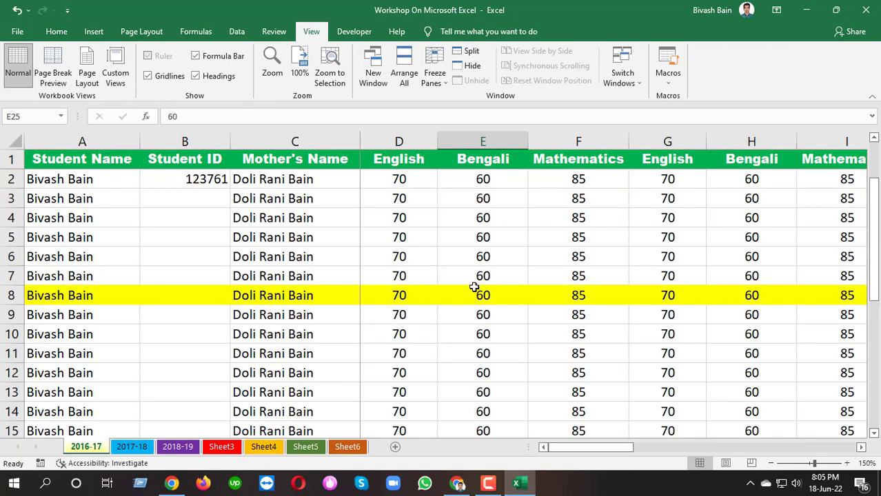
left_click_drag(577, 450, 577, 449)
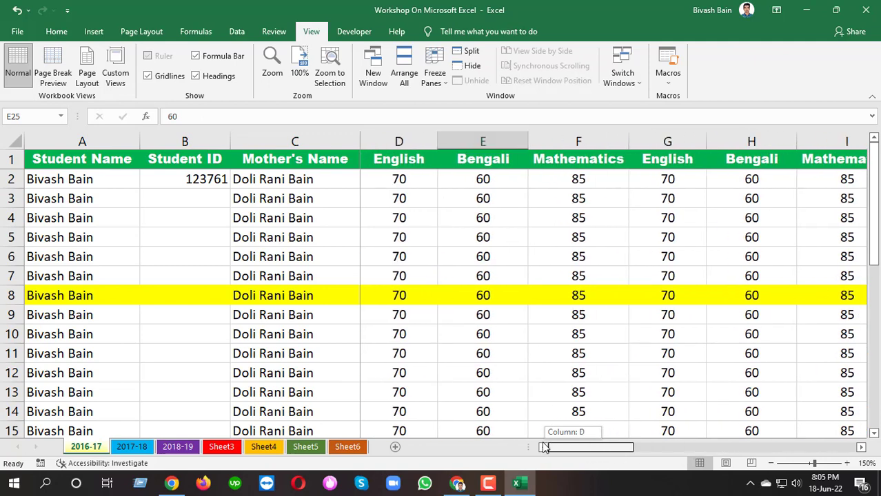
left_click(386, 295)
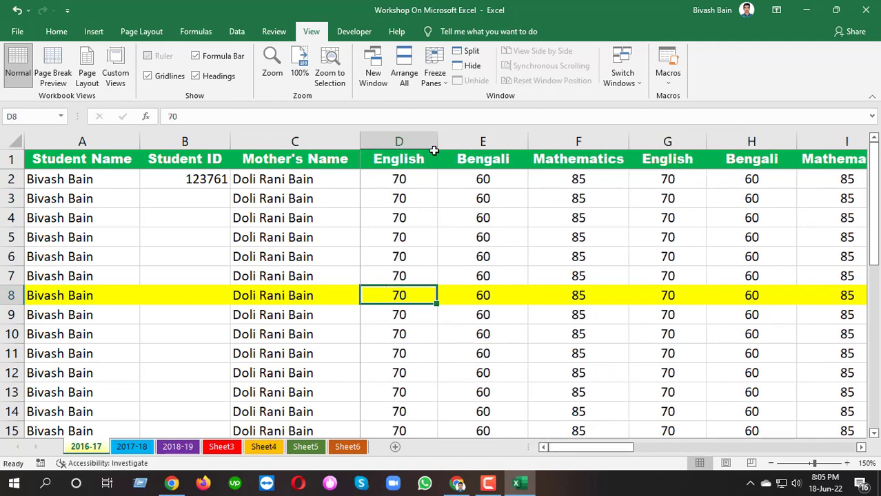
Unfreeze the panes, reselect D2 and freeze panes there again.
left_click(434, 75)
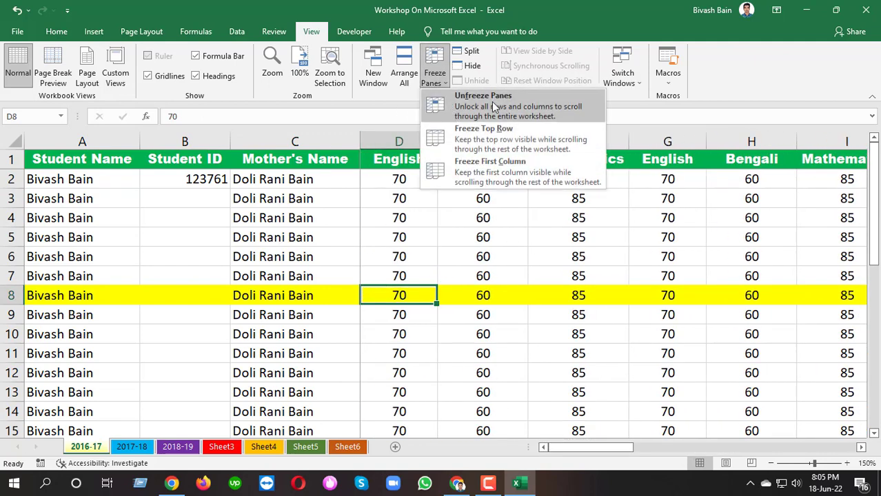
left_click(493, 106)
left_click(399, 276)
left_click(407, 237)
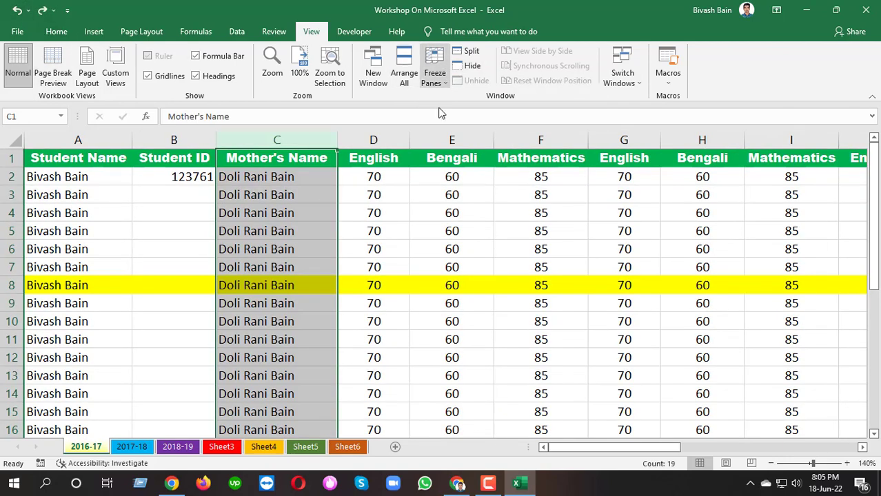
left_click(378, 181)
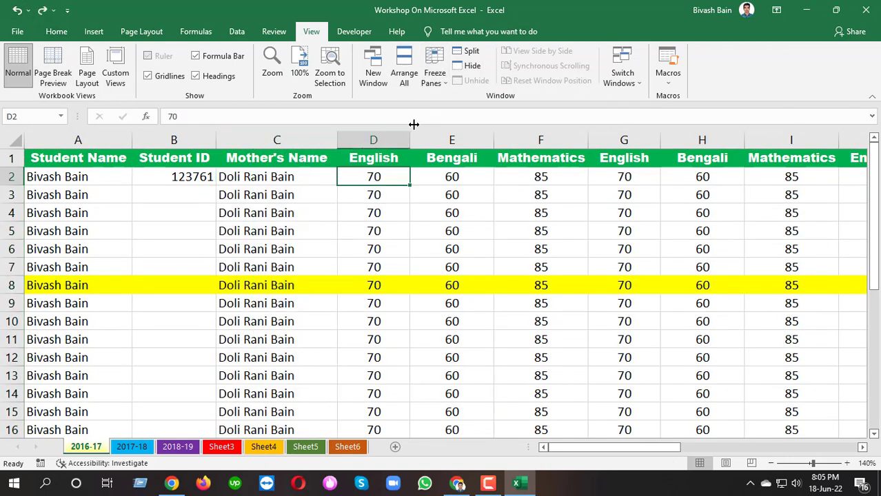
left_click(435, 76)
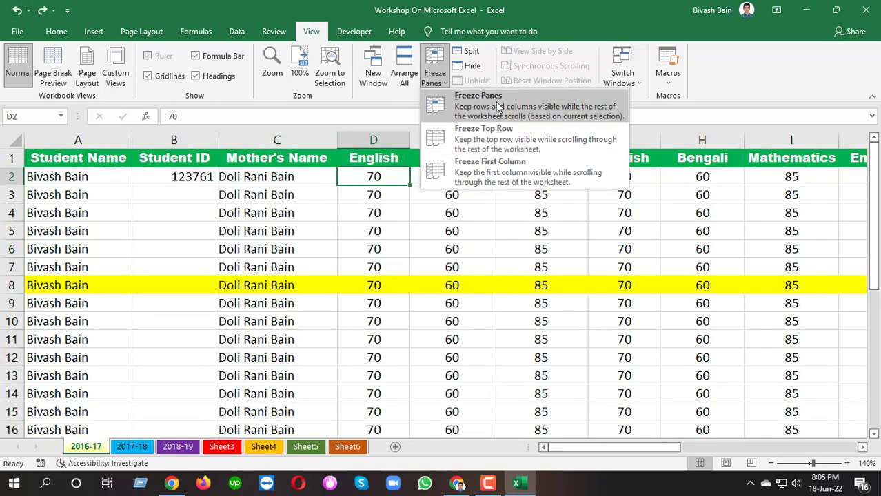
left_click(501, 122)
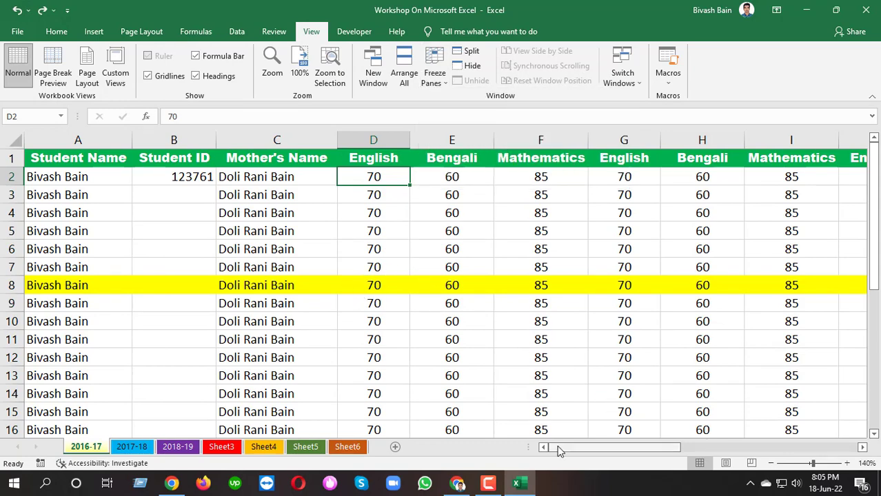
left_click_drag(557, 446, 290, 438)
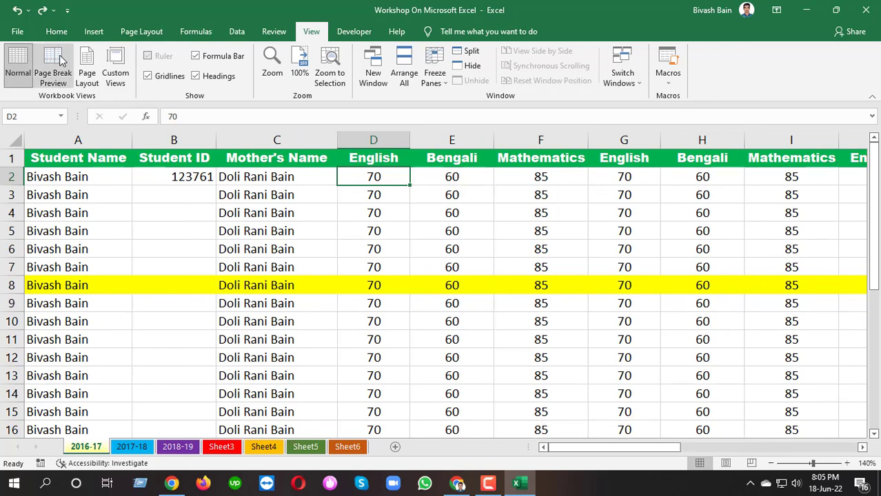
left_click(56, 31)
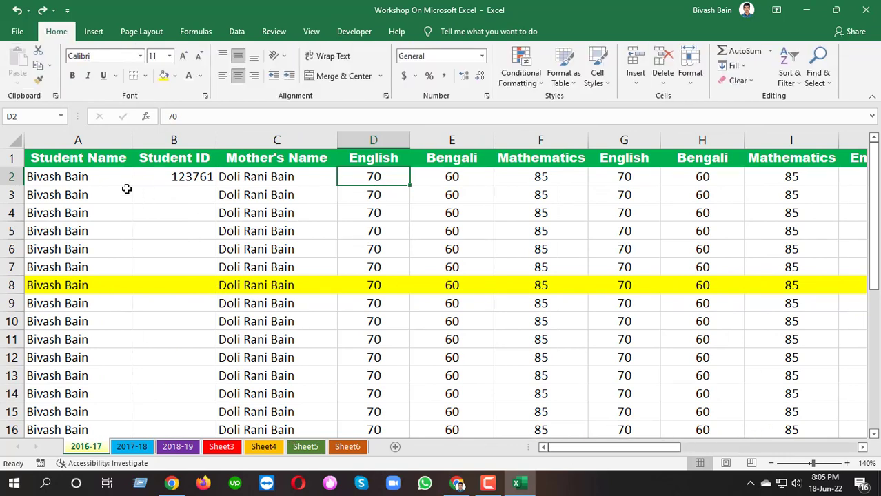
left_click(181, 270)
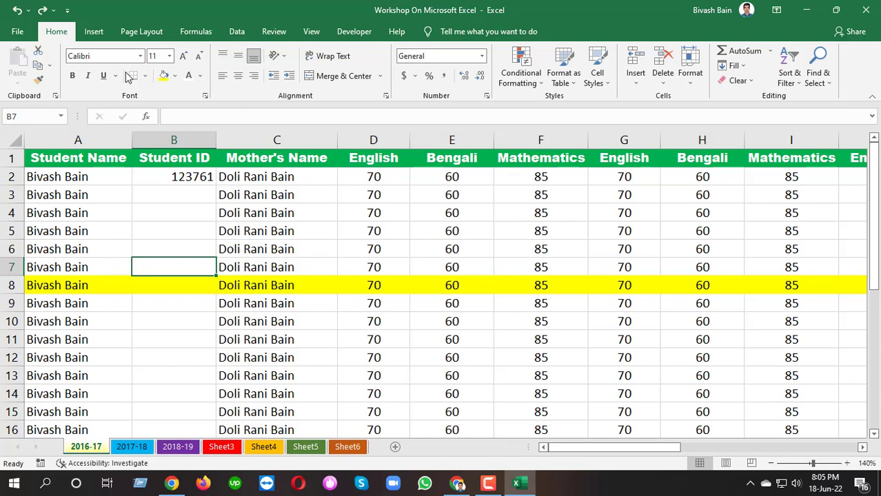
left_click(72, 75)
left_click(78, 80)
left_click(95, 226)
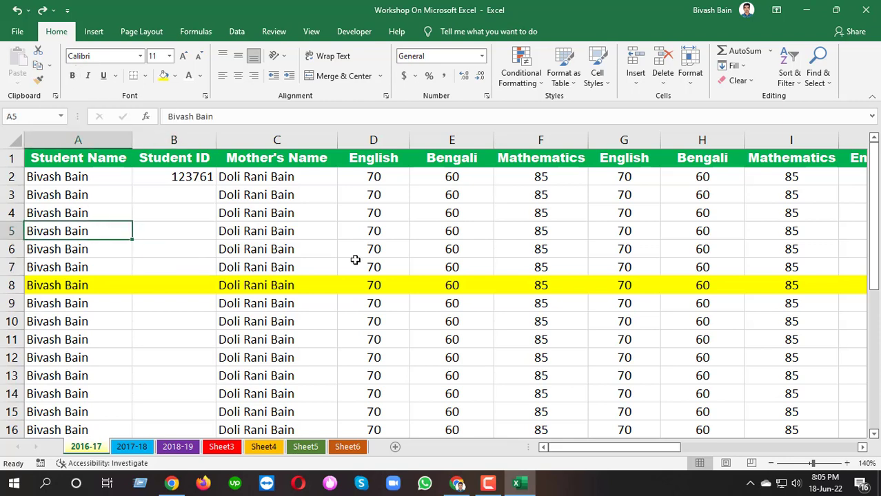
left_click(88, 212)
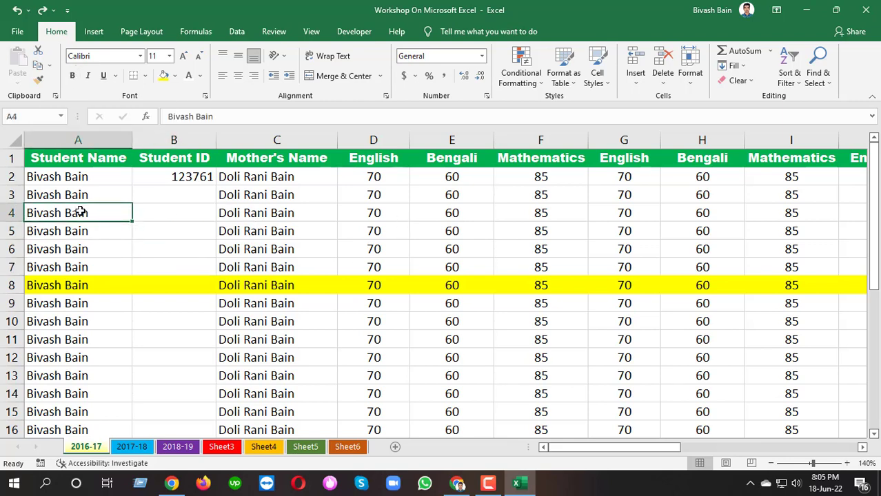
left_click(73, 76)
left_click(141, 255)
left_click(66, 213)
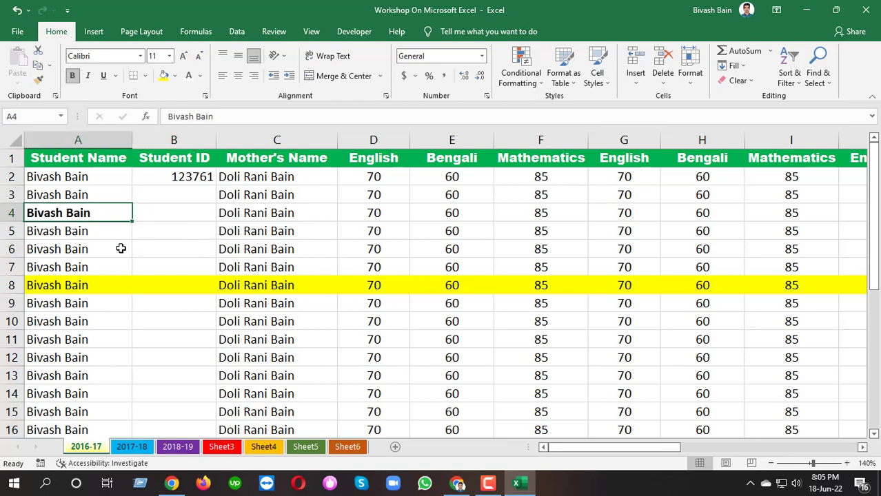
left_click(188, 270)
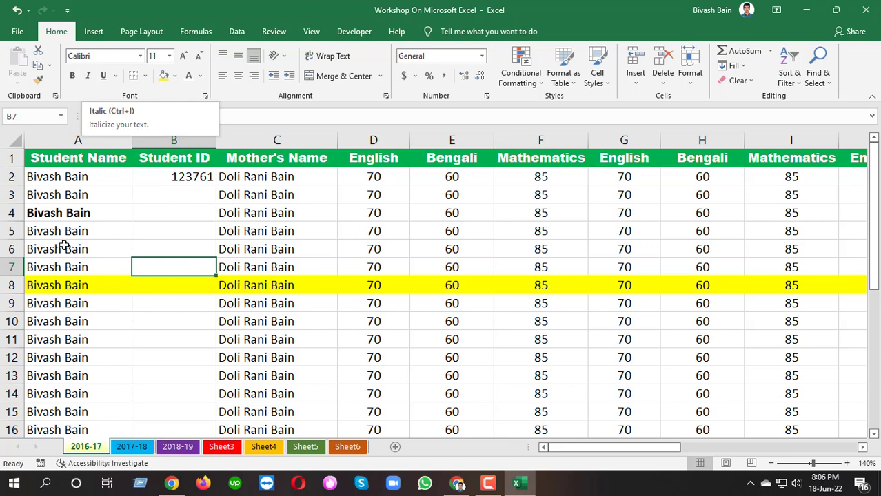
left_click(60, 215)
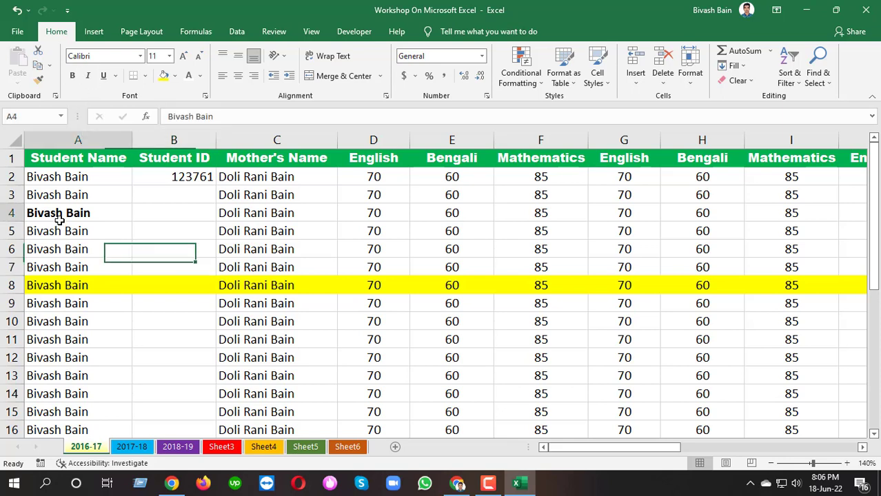
left_click(88, 76)
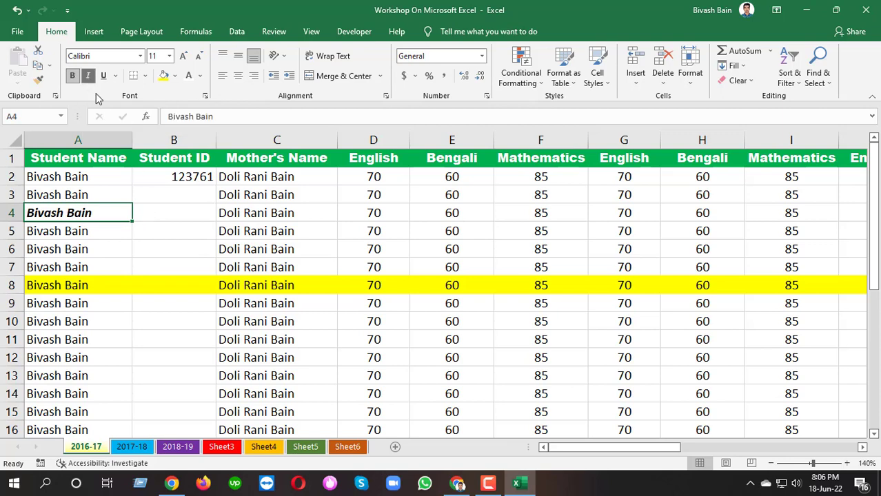
left_click(184, 216)
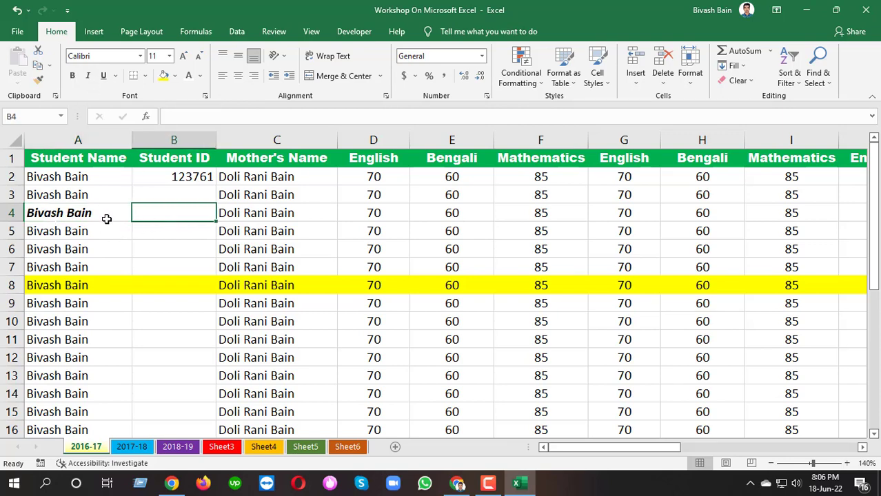
left_click(72, 215)
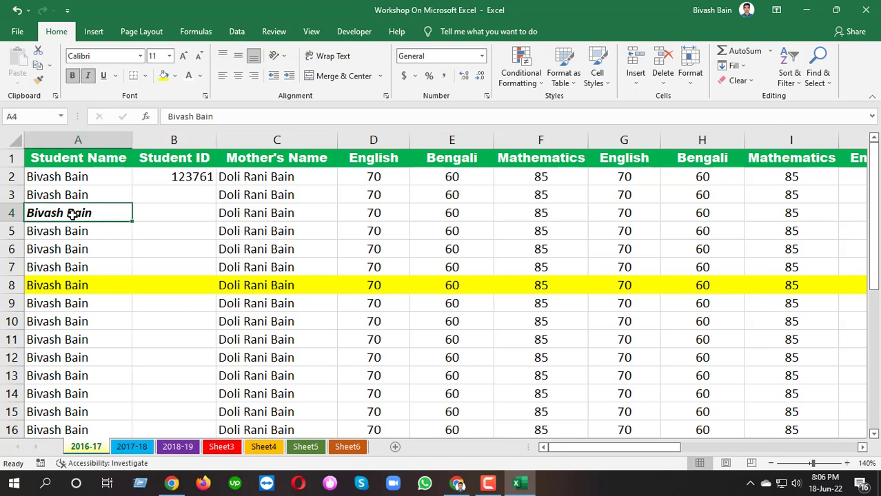
left_click(89, 76)
left_click(73, 78)
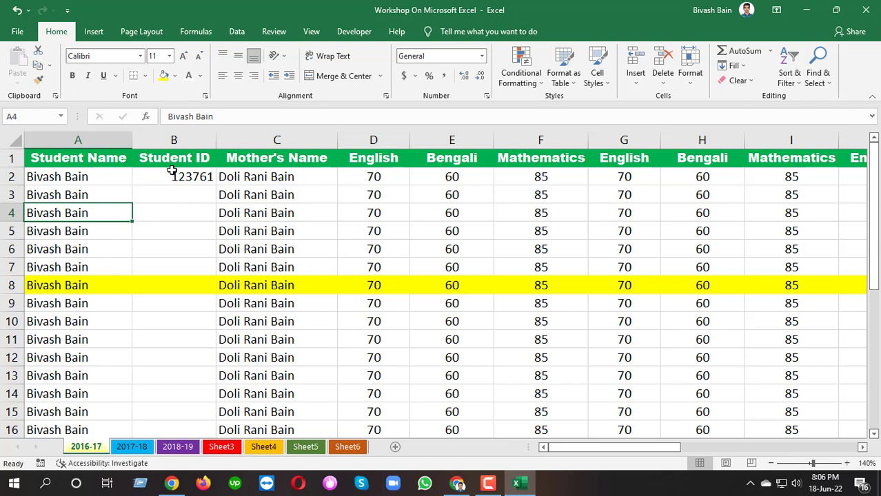
left_click(153, 216)
left_click(82, 214)
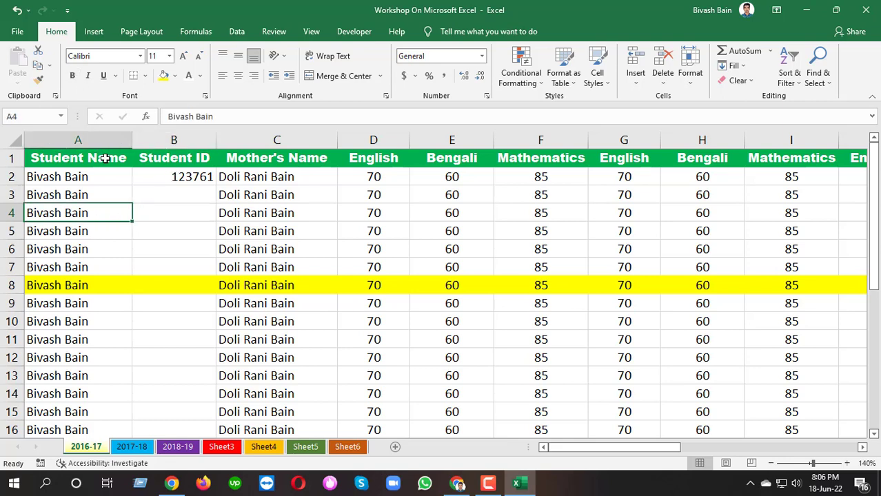
left_click(104, 78)
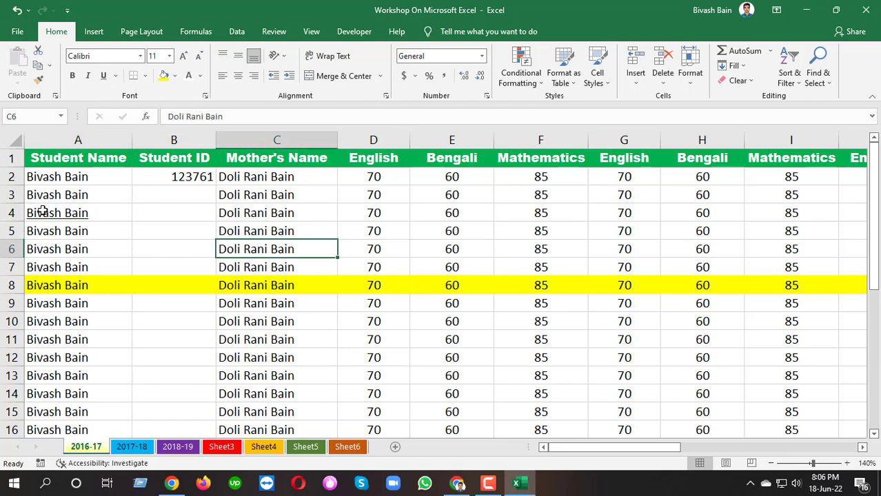
left_click(61, 215)
left_click(115, 77)
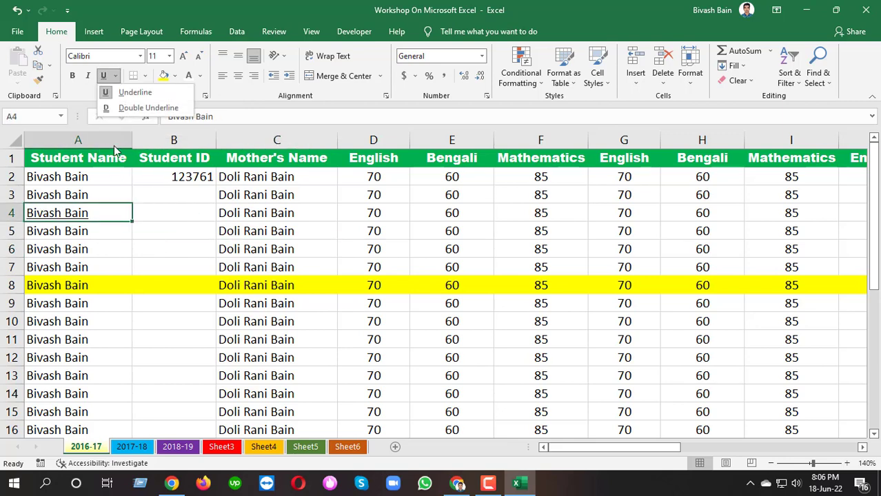
left_click(148, 108)
left_click(114, 262)
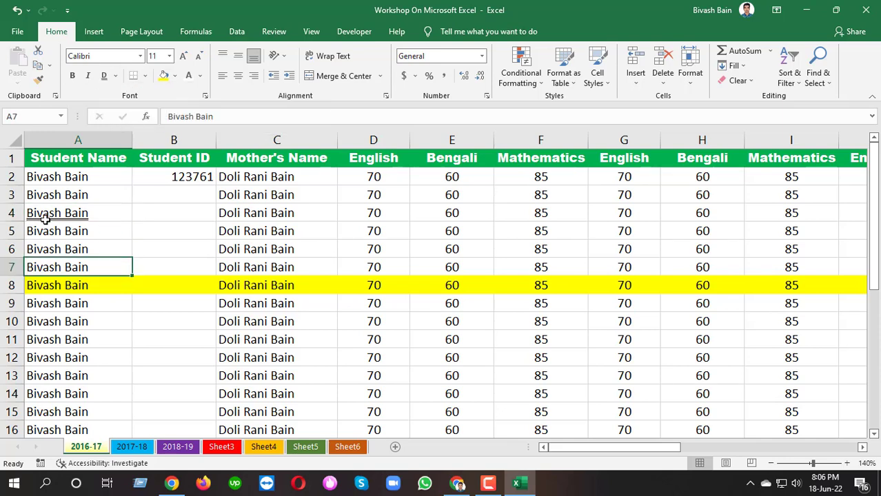
left_click(45, 215)
left_click(115, 75)
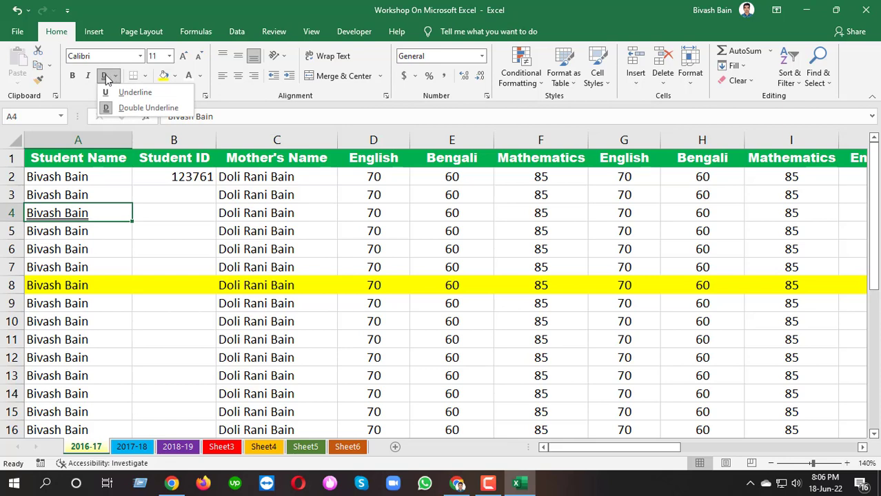
left_click(110, 108)
left_click_drag(112, 289, 75, 321)
left_click(71, 208)
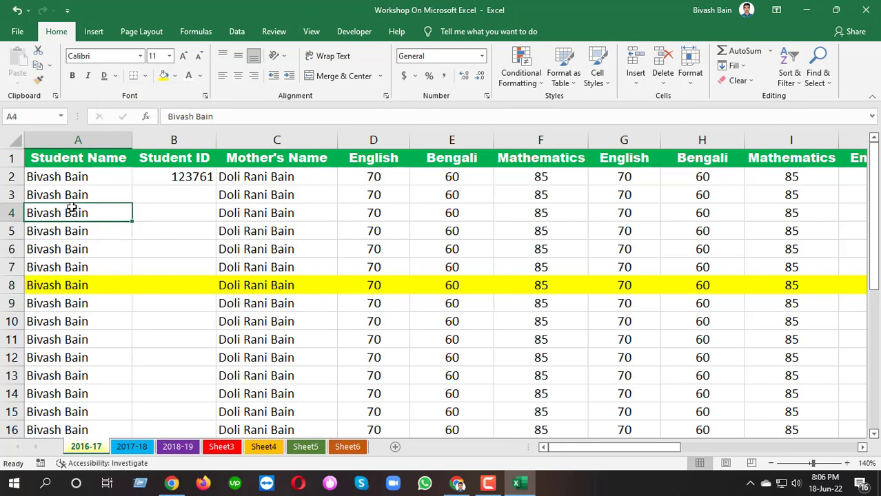
left_click(73, 77)
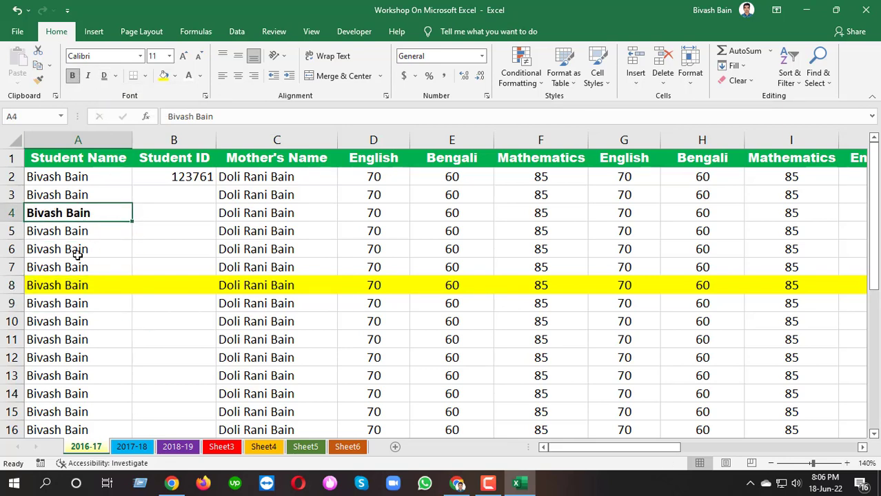
left_click(72, 76)
left_click(179, 282)
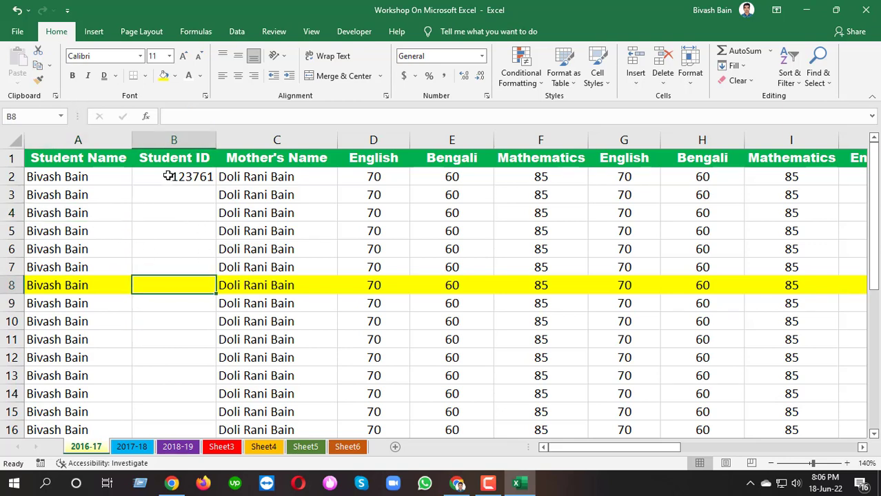
left_click(145, 77)
key("Escape")
left_click(145, 76)
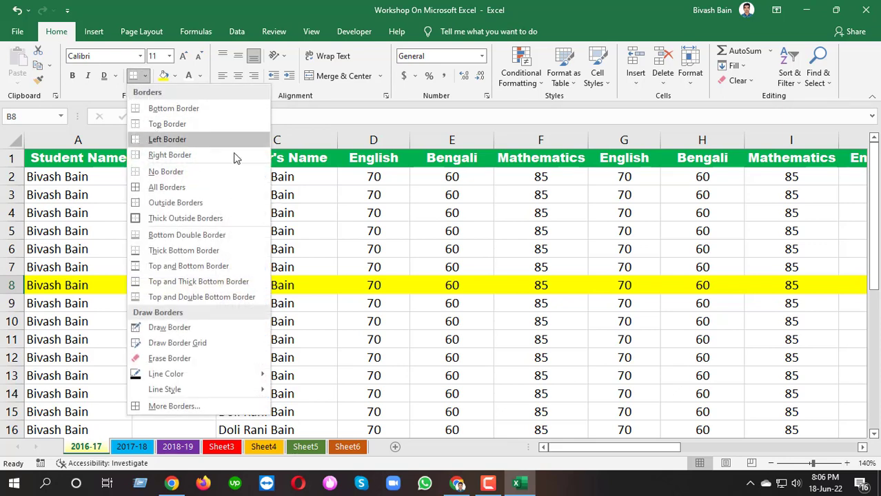
left_click(389, 213)
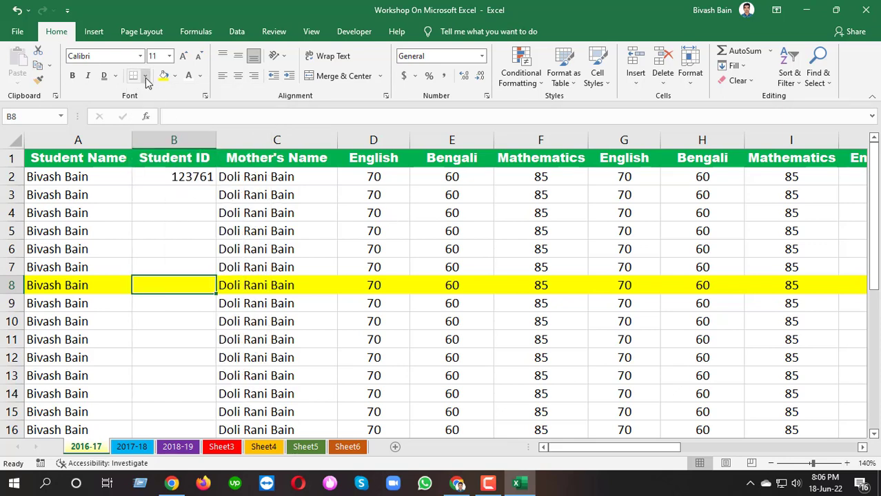
left_click(145, 77)
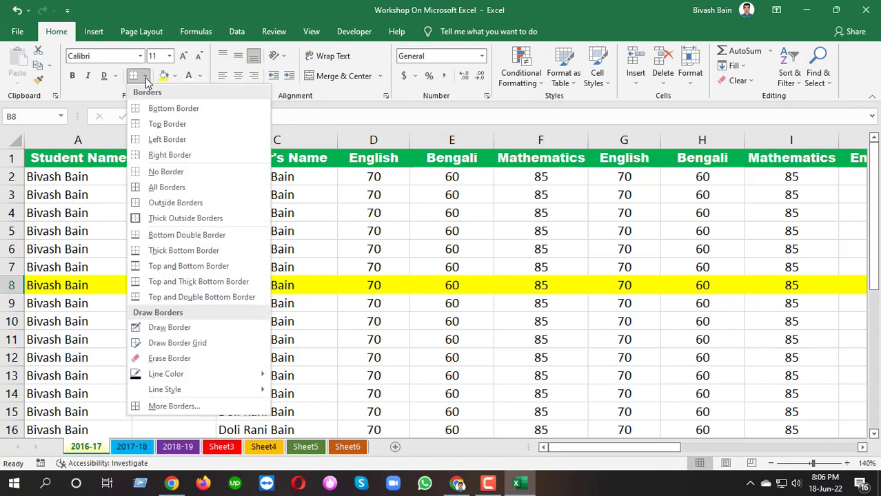
left_click(390, 240)
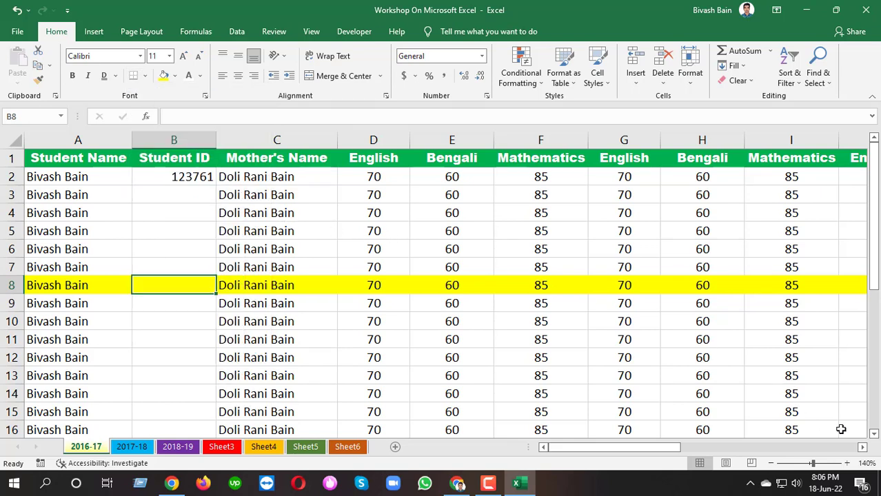
Zoom out and select rows 14 through 34 below the marks table.
left_click(771, 463)
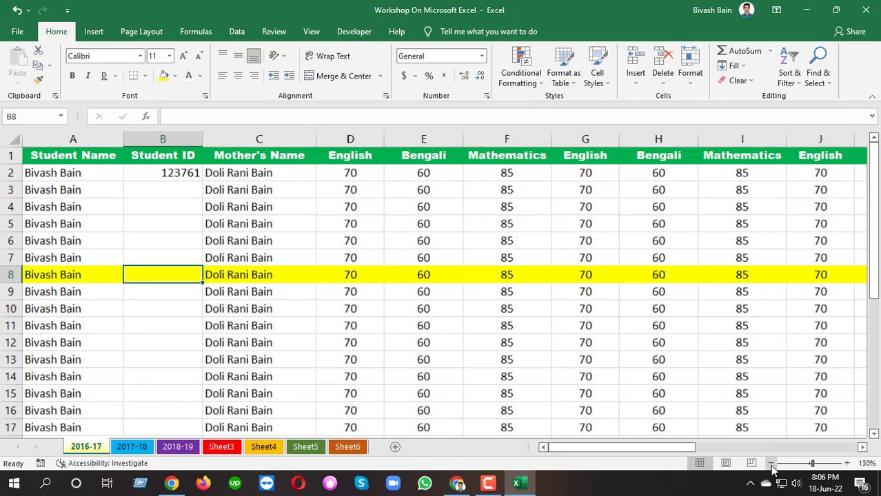
left_click(771, 463)
left_click(771, 463)
left_click(771, 463)
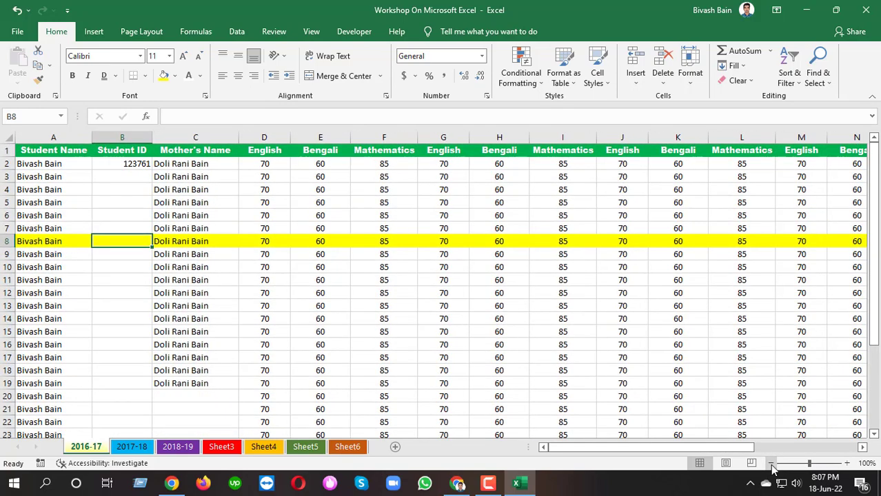
left_click(524, 315)
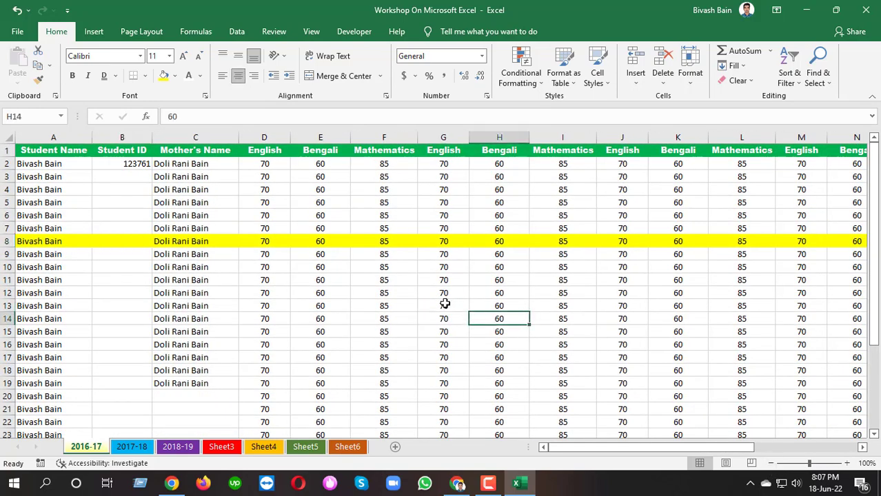
left_click(7, 318)
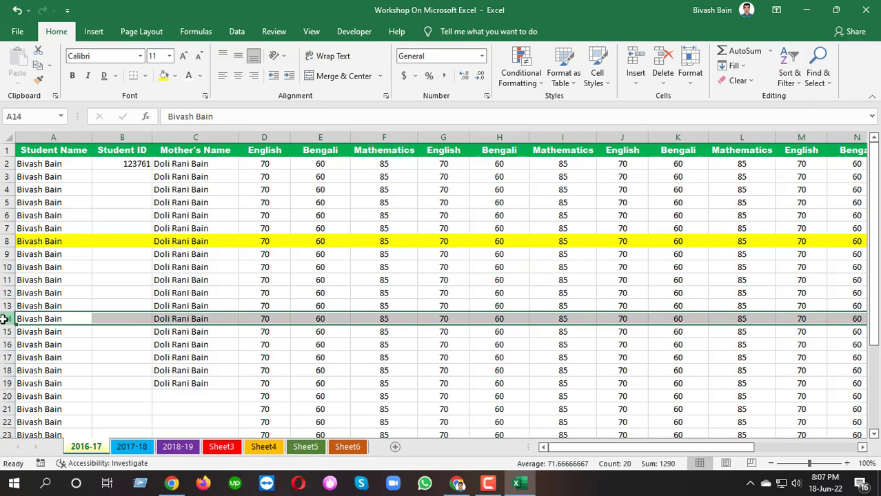
scroll(21, 359, "down", 6)
left_click(4, 345)
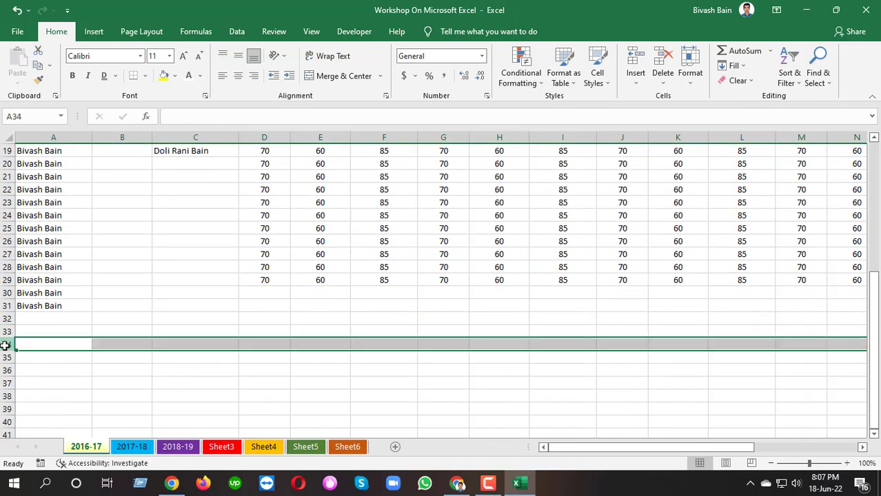
scroll(5, 345, "up", 5)
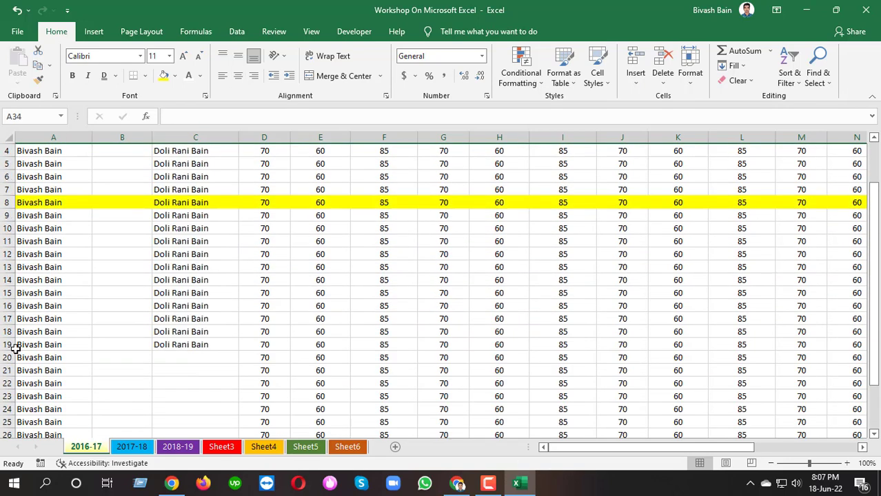
left_click(5, 293, "shift")
scroll(472, 324, "down", 8)
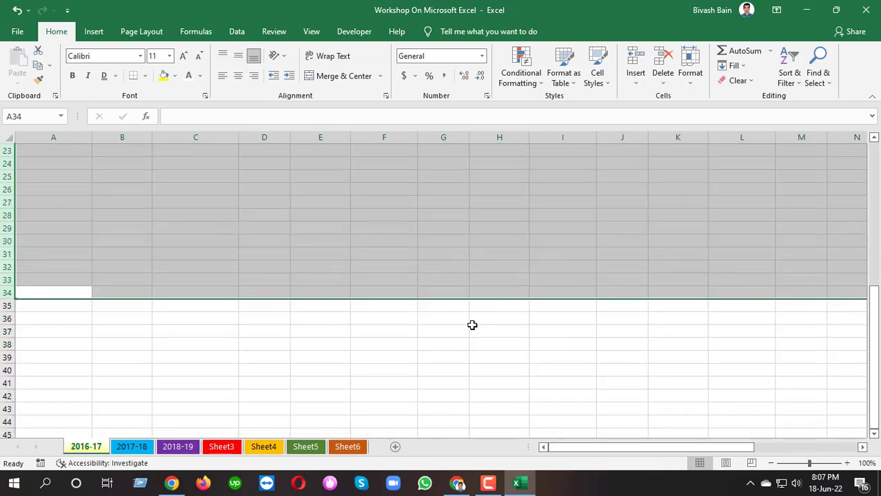
scroll(451, 357, "up", 7)
scroll(451, 357, "up", 2)
left_click(499, 345)
Select column H and scroll past column U to inspect the sheet's width.
left_click(499, 137)
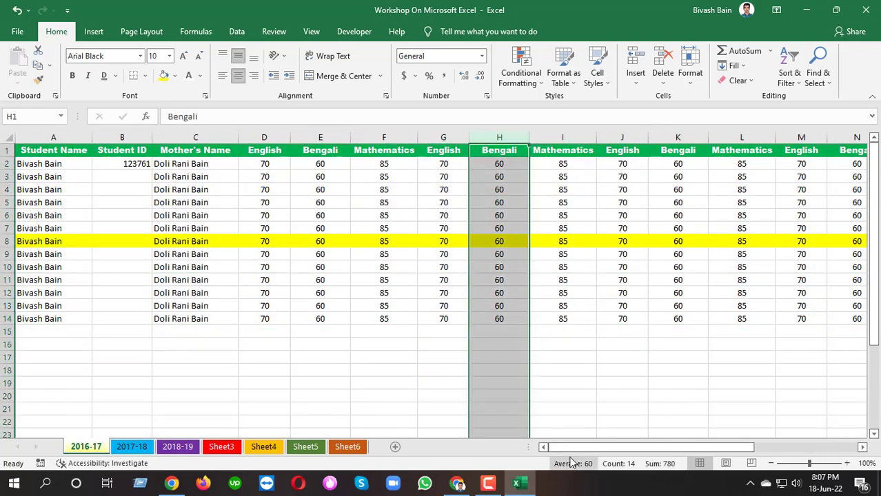
left_click_drag(572, 453, 678, 449)
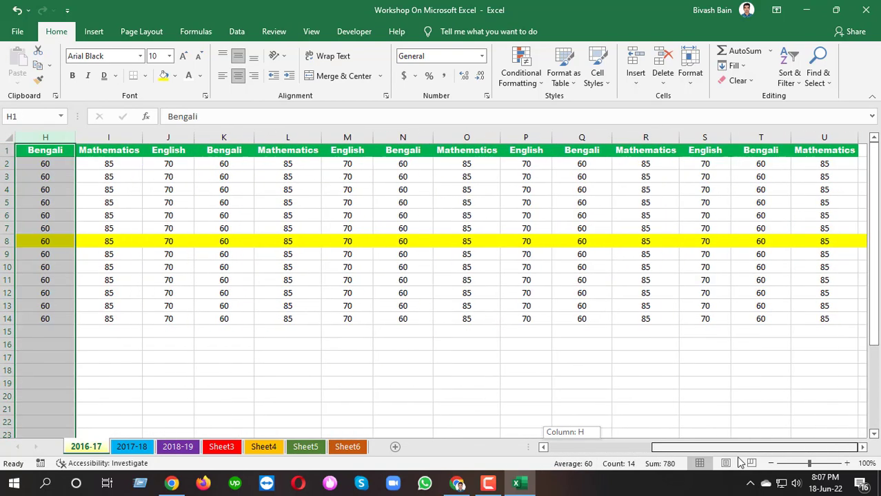
left_click(862, 448)
left_click(862, 447)
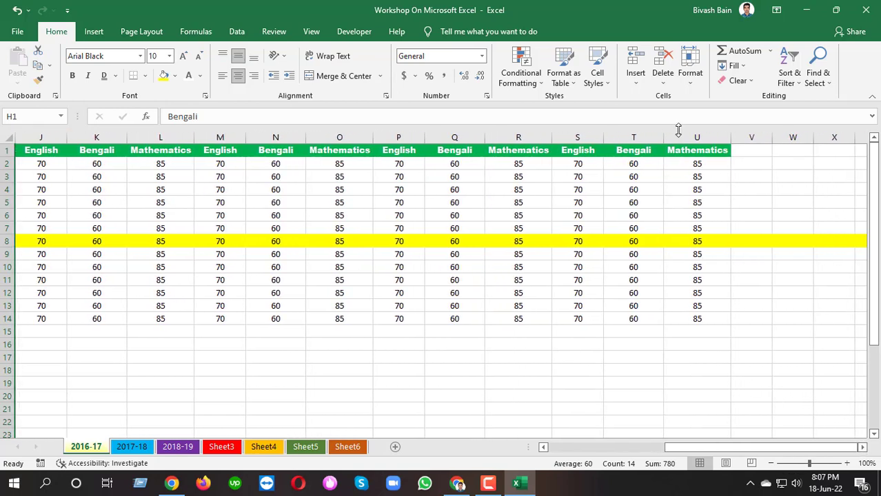
left_click(679, 137, "shift")
left_click(422, 384)
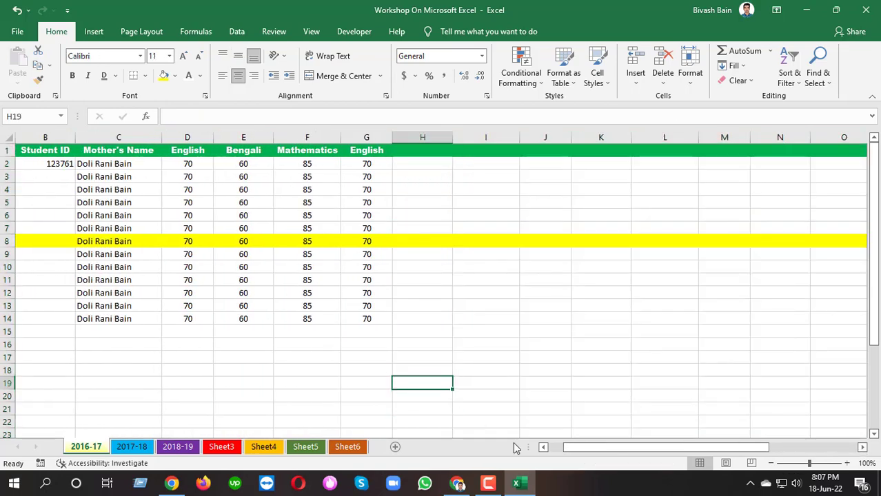
left_click_drag(613, 448, 597, 448)
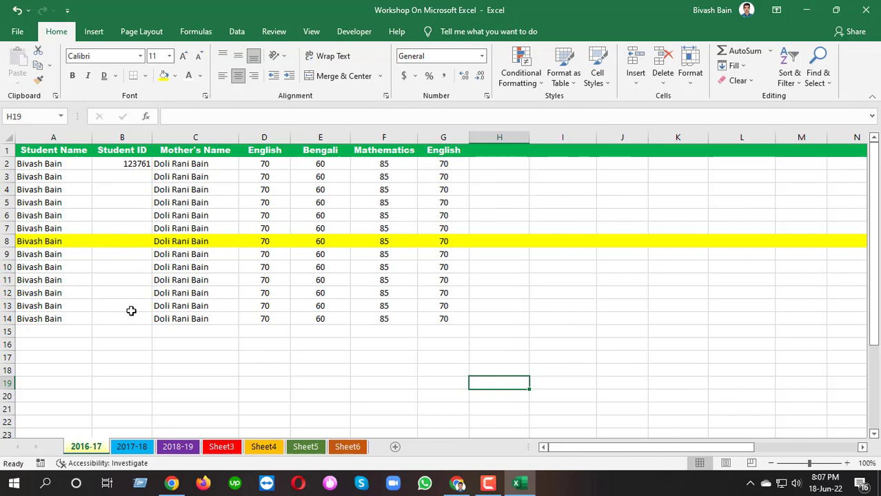
Remove the yellow fill from row 8 with No Fill.
left_click(7, 241)
left_click(175, 76)
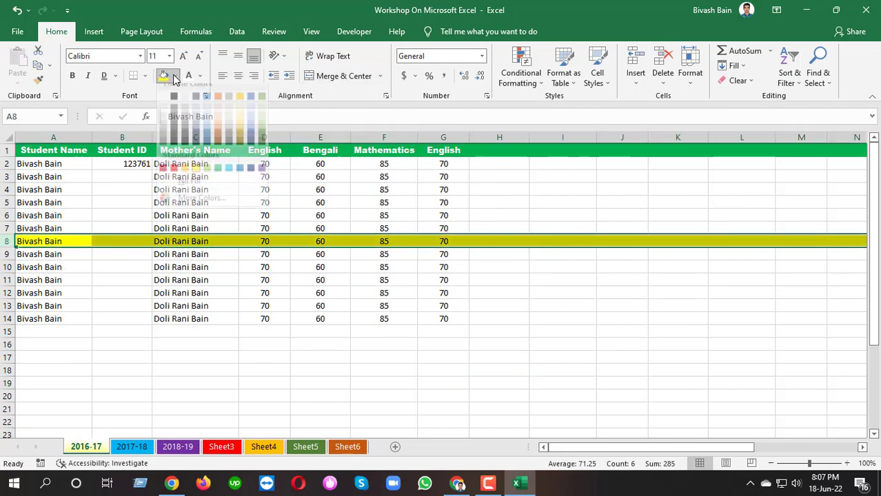
left_click(172, 98)
left_click(497, 306)
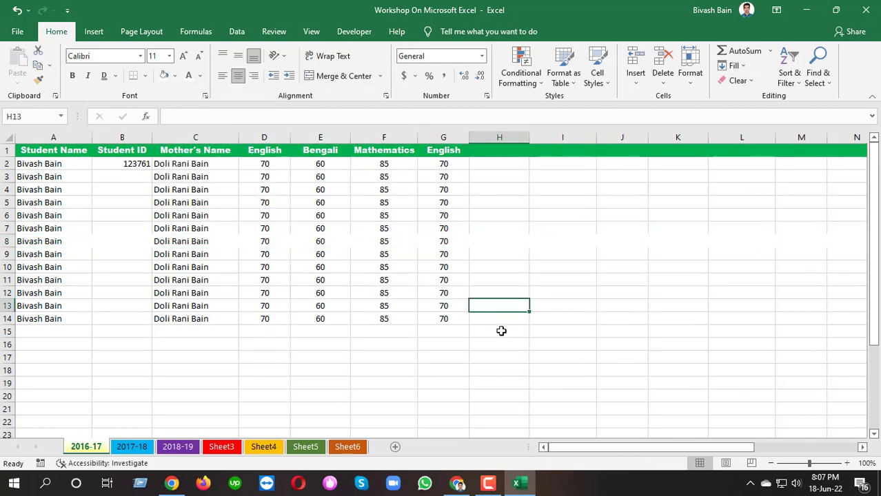
Remove the header row's fill, then undo to restore the green header.
left_click(7, 150)
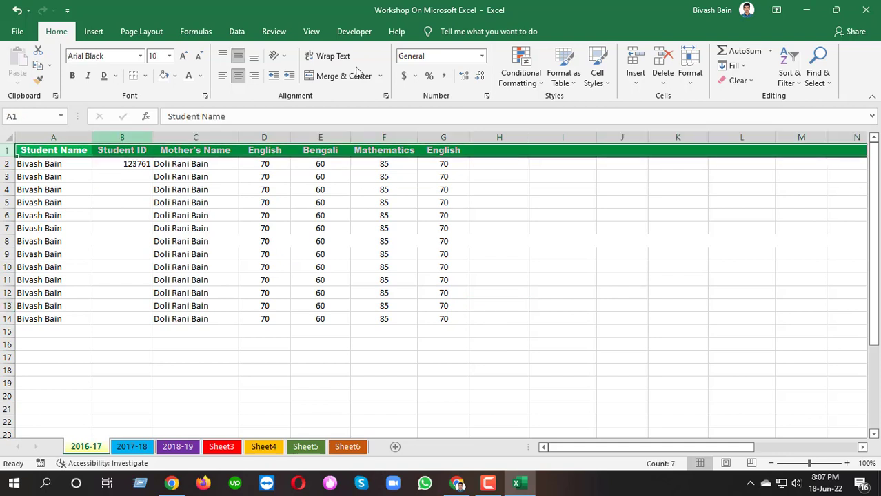
left_click(164, 75)
left_click(53, 357)
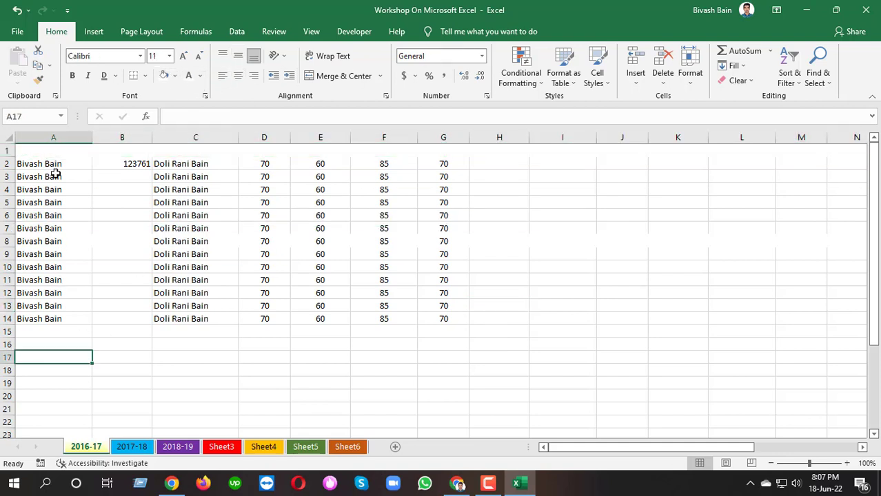
left_click(50, 154)
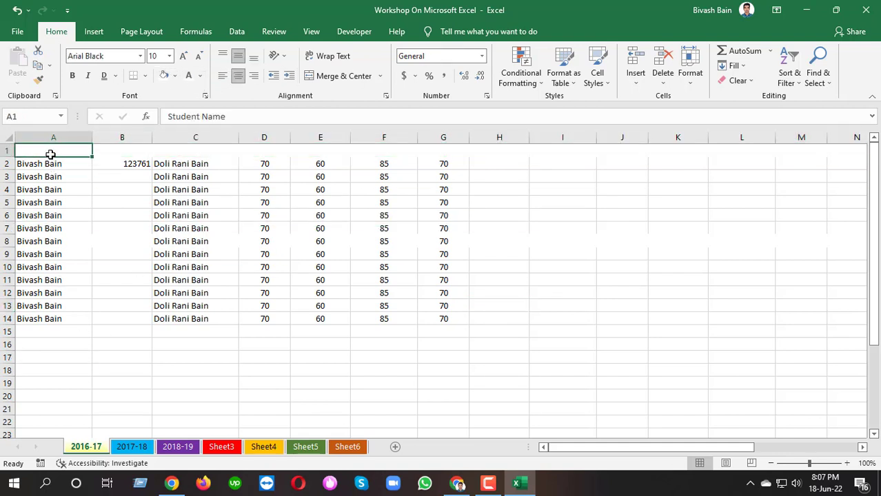
left_click(17, 9)
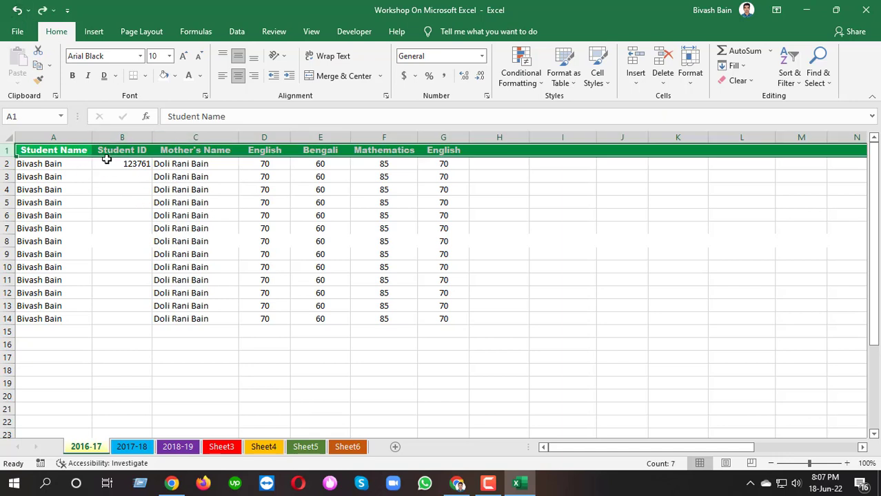
Select the green header strip H1:U1 beyond the table, then return to column A.
left_click(487, 150)
left_click_drag(606, 448, 710, 448)
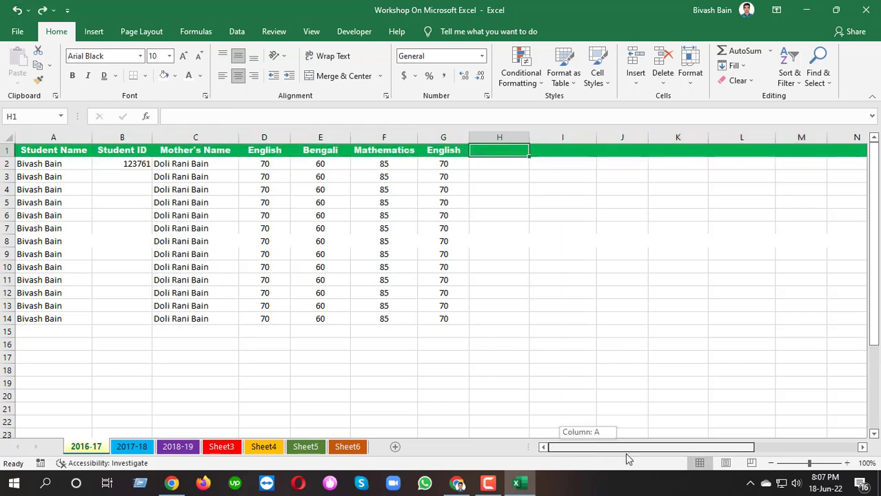
left_click(810, 148, "shift")
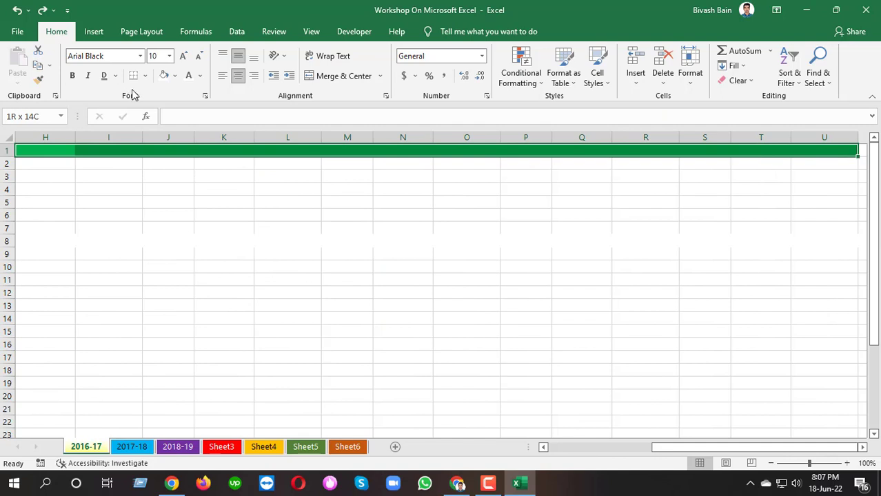
left_click(222, 263)
left_click(685, 450)
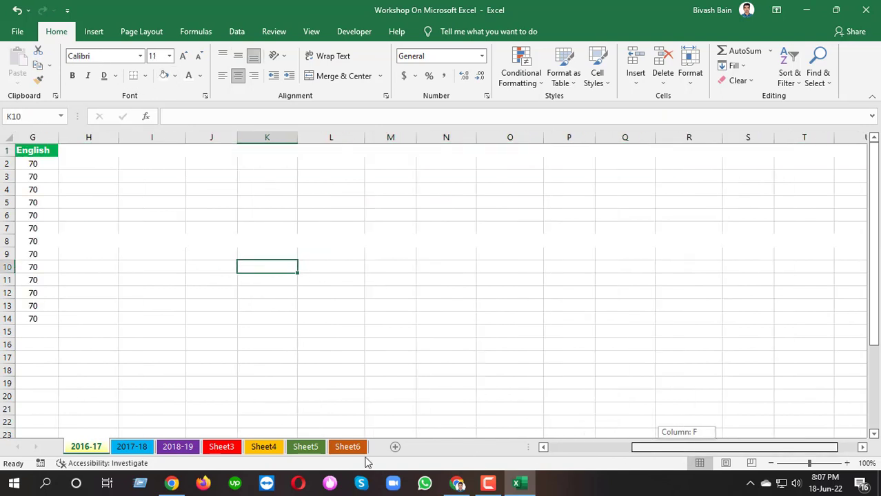
left_click(210, 342)
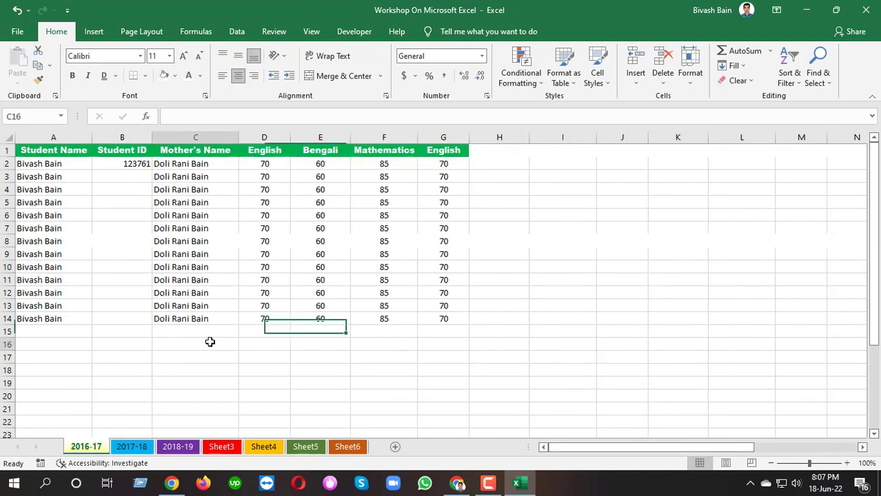
left_click(314, 33)
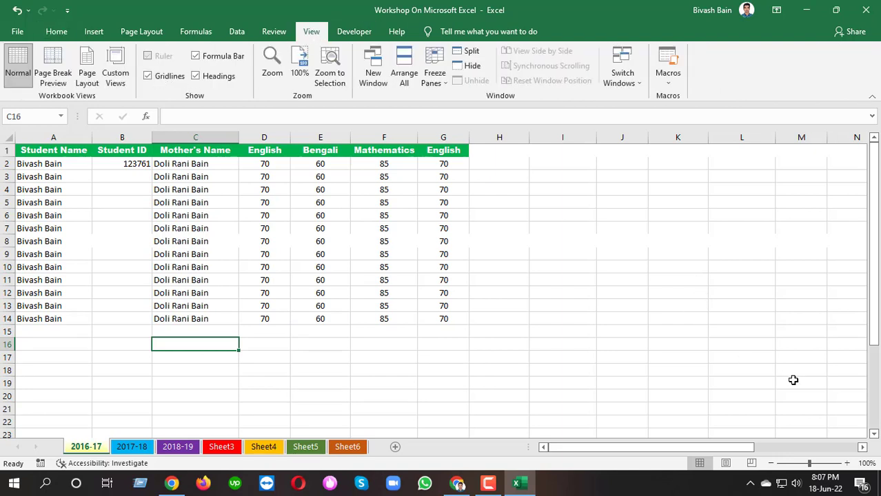
Zoom the sheet to 140% and turn off the Gridlines option.
left_click_drag(803, 407, 808, 419)
left_click(846, 463)
left_click(846, 463)
left_click(846, 463)
left_click(847, 463)
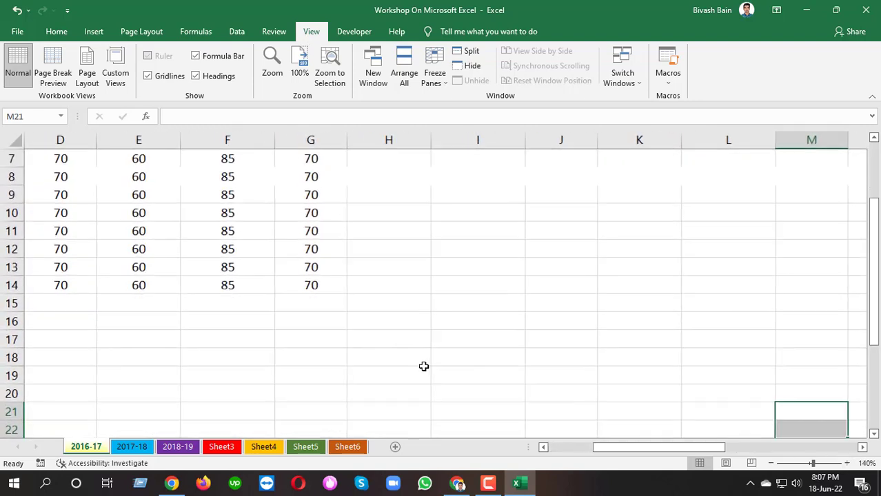
left_click(419, 366)
scroll(419, 372, "up", 2)
left_click_drag(662, 448, 515, 447)
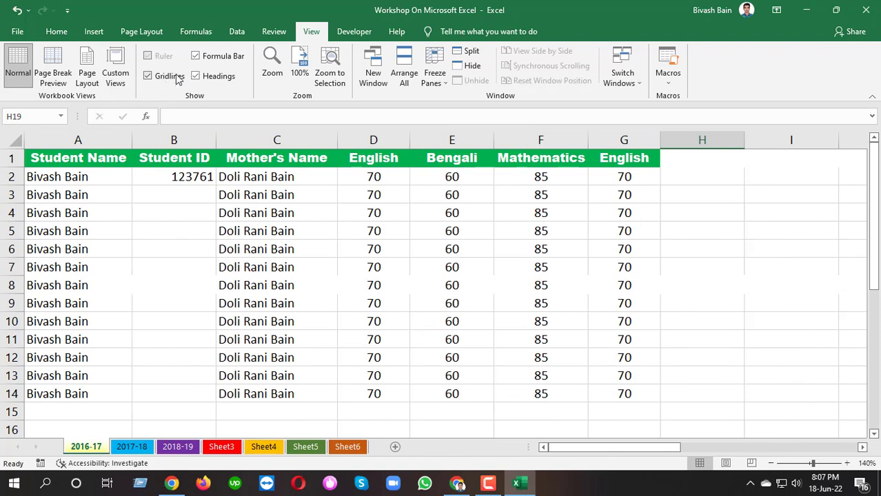
left_click(148, 76)
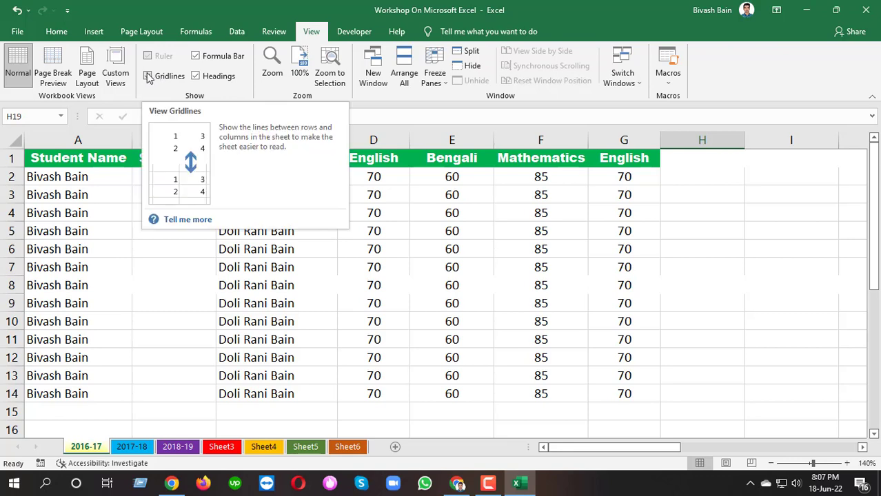
Click empty cells and scroll to check the plain, gridline-free background.
left_click(756, 296)
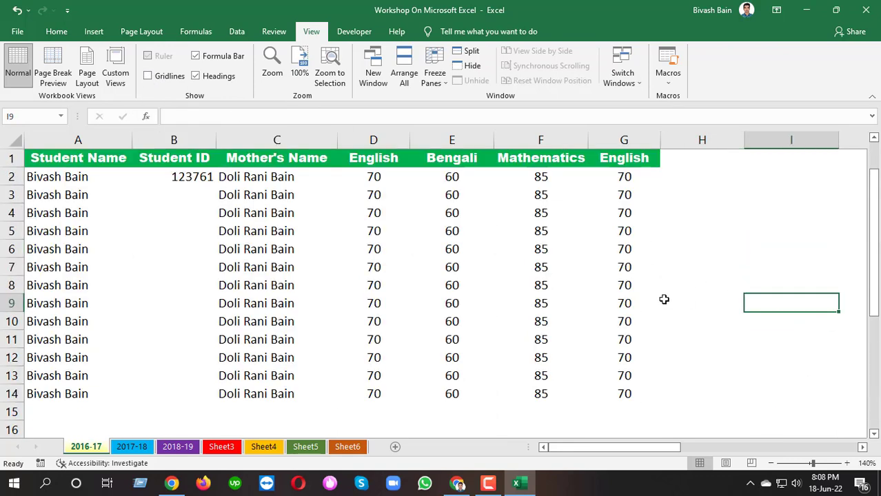
scroll(663, 299, "down", 8)
scroll(671, 291, "down", 13)
scroll(683, 279, "up", 7)
scroll(684, 274, "up", 14)
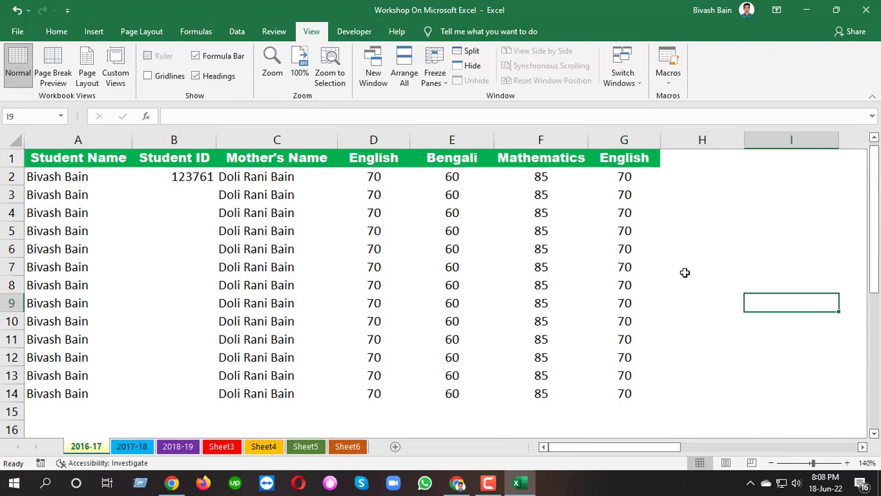
left_click(700, 243)
left_click(698, 210)
left_click(772, 195)
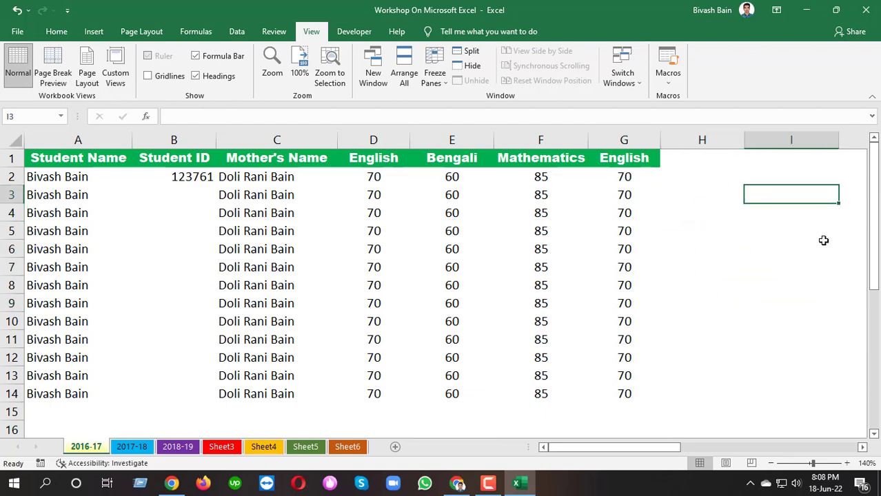
left_click(745, 281)
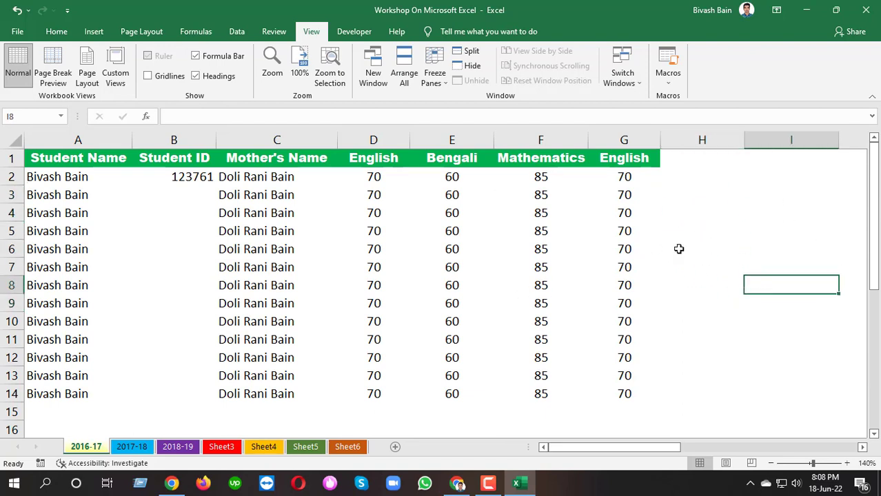
left_click(695, 287)
left_click(701, 326)
scroll(711, 325, "down", 8)
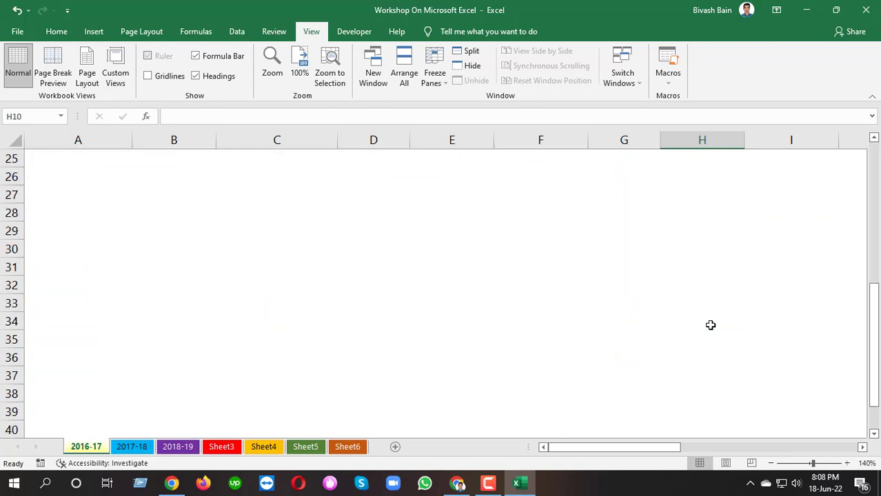
scroll(711, 325, "down", 7)
scroll(711, 322, "up", 1)
scroll(710, 322, "up", 7)
scroll(721, 314, "down", 1)
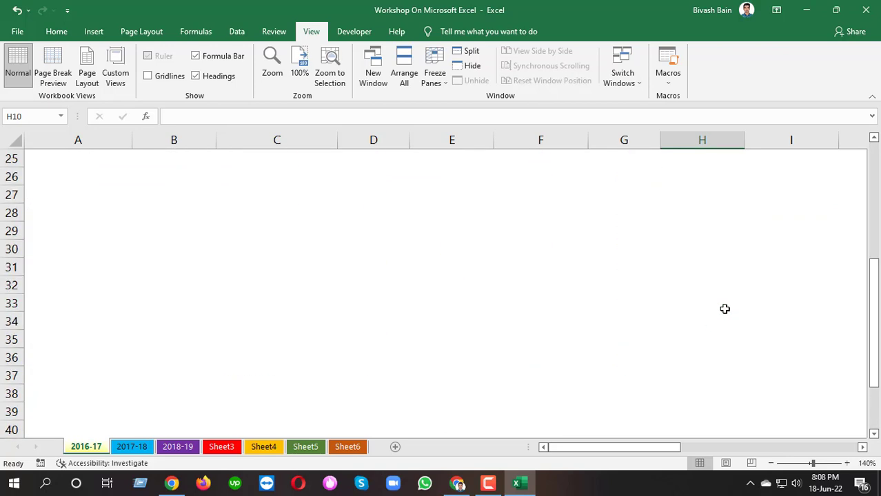
scroll(696, 307, "down", 6)
scroll(539, 316, "up", 6)
scroll(512, 316, "up", 8)
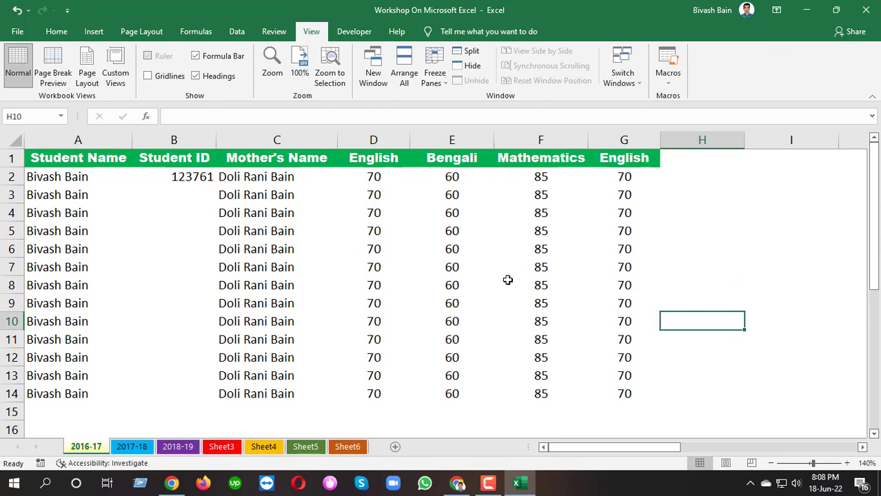
At 120% zoom, select A1:G14 with Ctrl+A and apply All Borders.
left_click(56, 31)
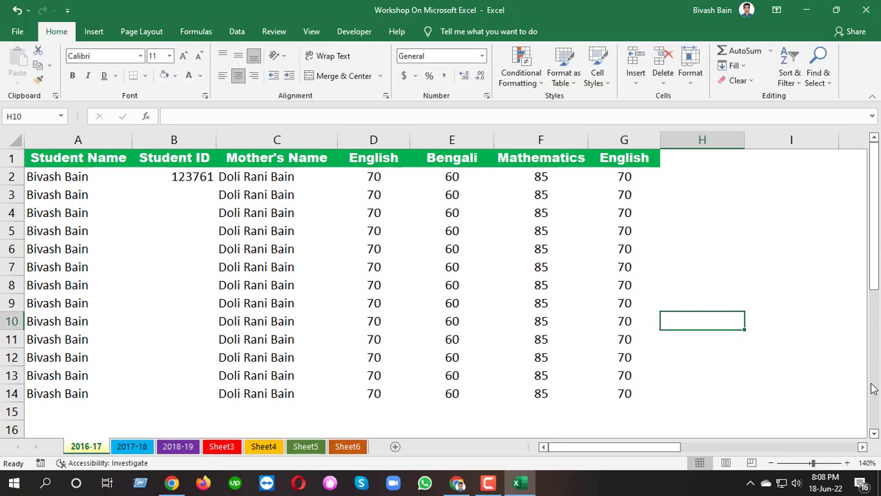
left_click(771, 463)
left_click(771, 463)
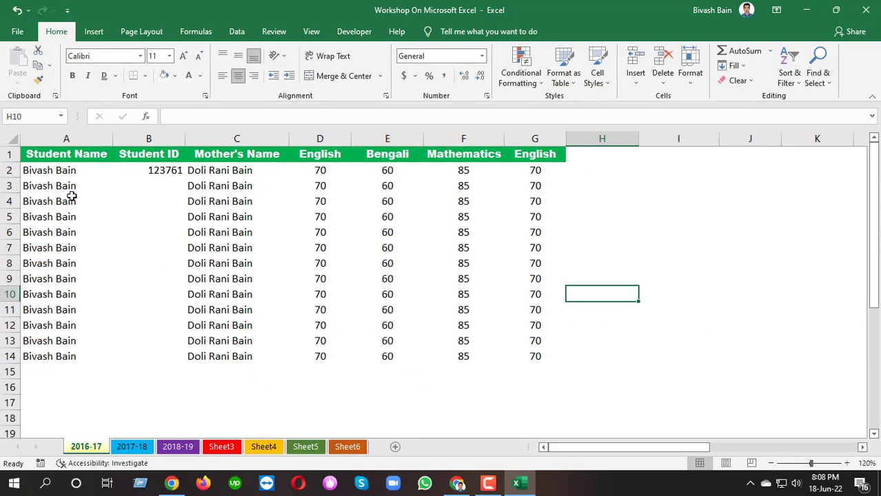
left_click(51, 154)
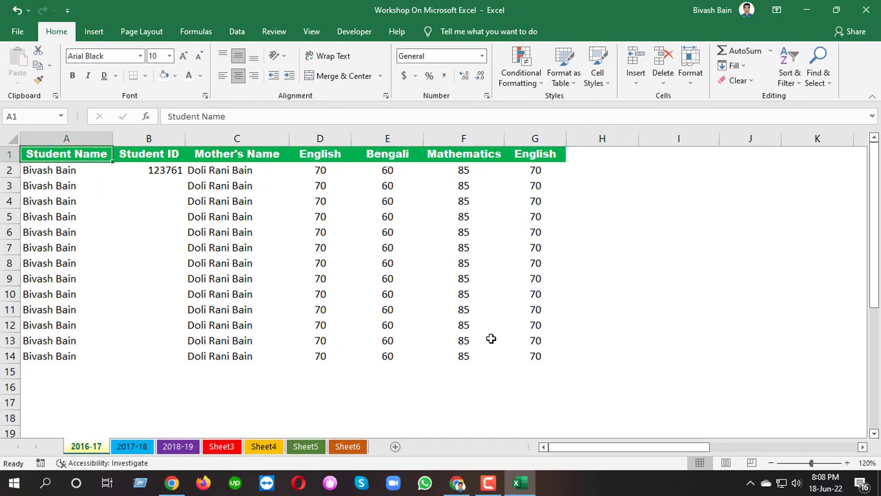
key("ctrl+a")
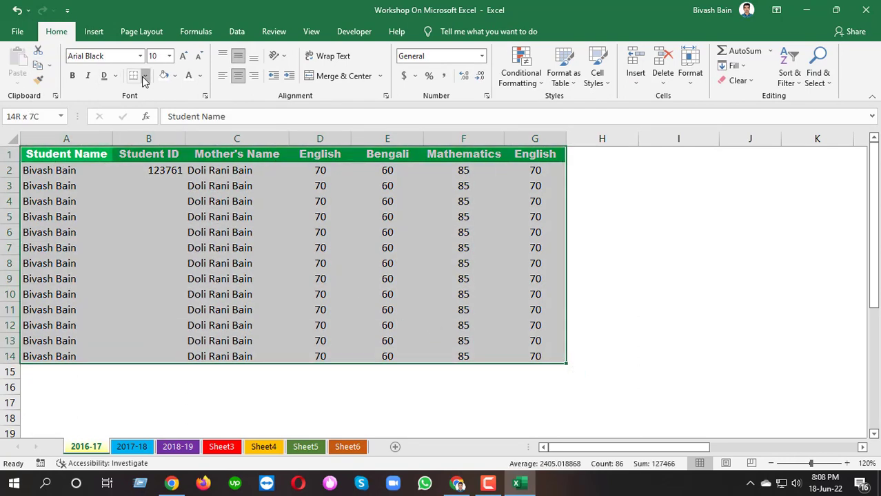
left_click(144, 77)
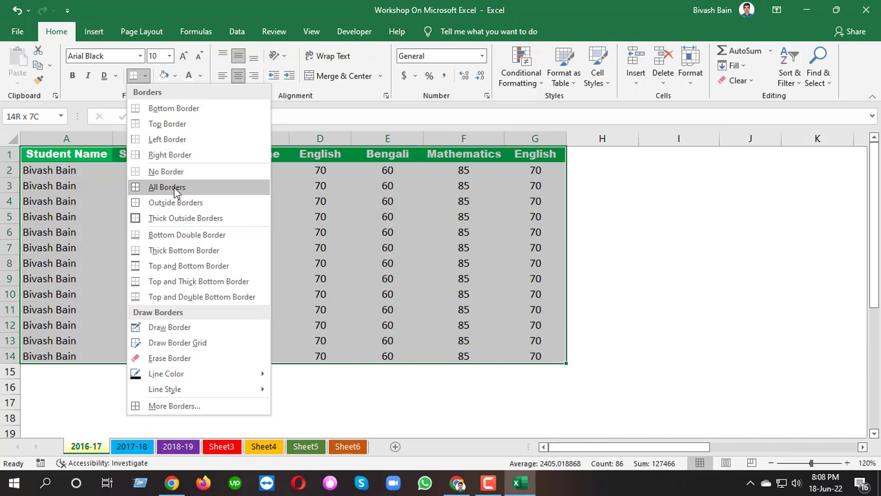
left_click(174, 187)
left_click(643, 247)
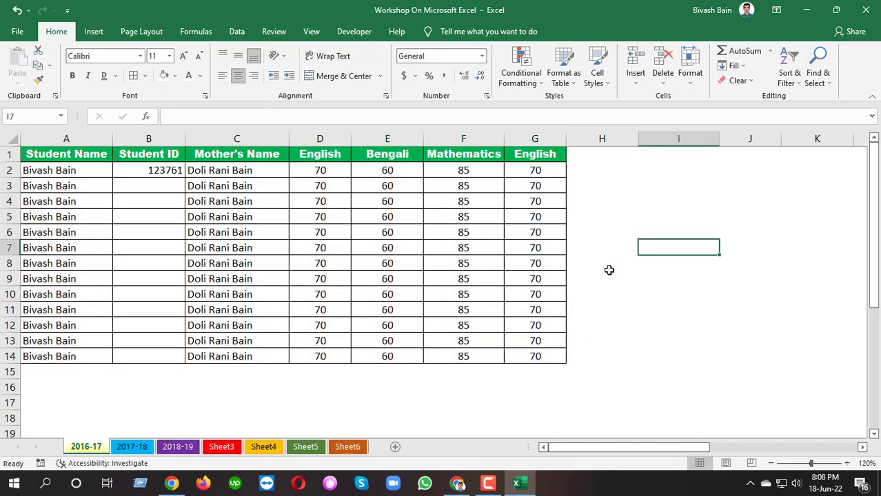
Zoom out to 110% and scroll to review the bordered table.
left_click(772, 463)
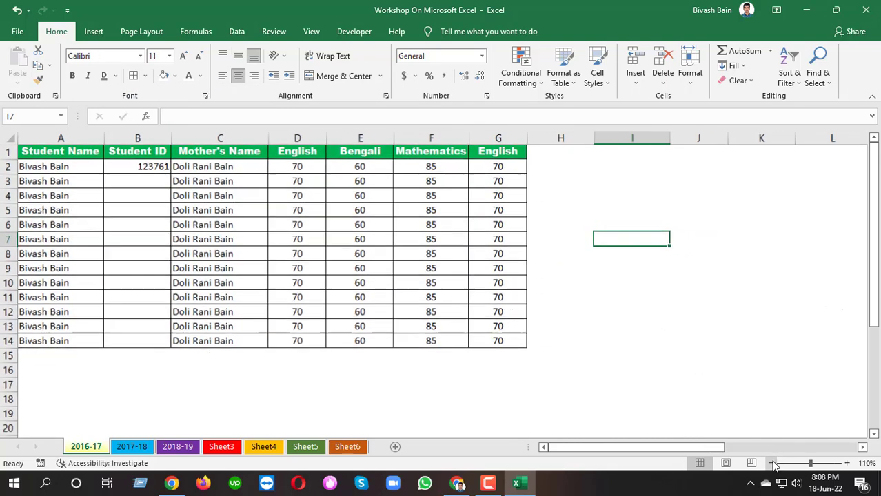
left_click(425, 361)
left_click(681, 248)
scroll(680, 247, "down", 7)
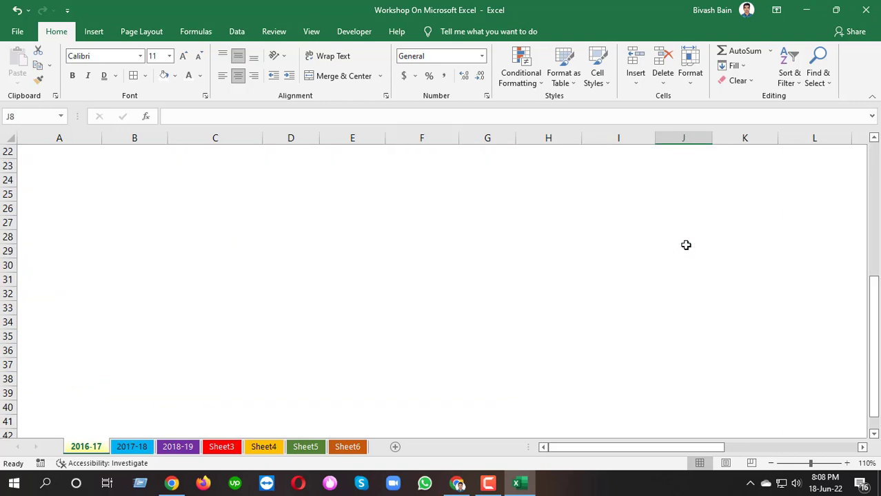
scroll(686, 246, "down", 1)
scroll(688, 246, "down", 14)
scroll(690, 249, "down", 8)
scroll(692, 253, "up", 16)
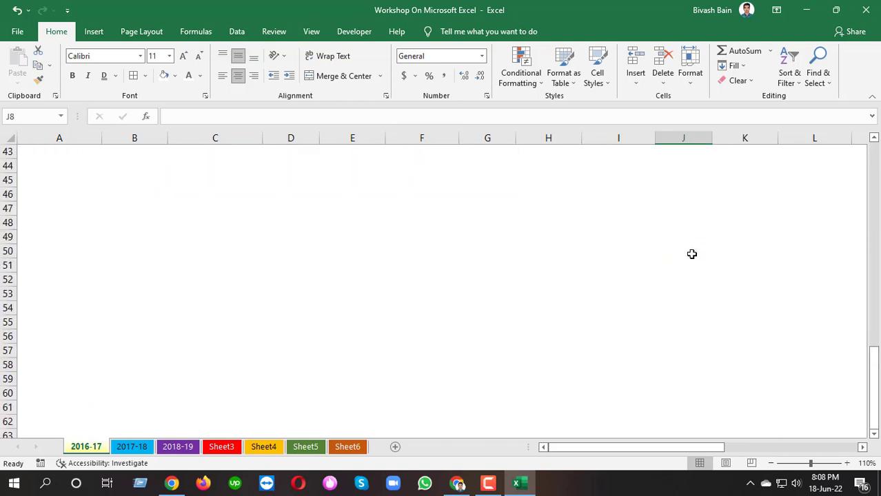
scroll(692, 253, "up", 10)
scroll(692, 253, "up", 4)
left_click(176, 234)
Check cells B3, E5 and G4, then select the empty block I6:L12.
left_click(118, 178)
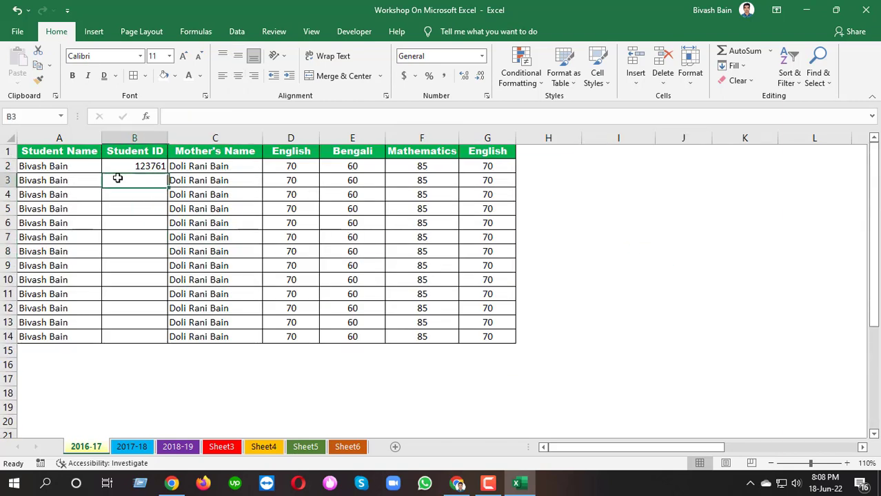
left_click(243, 226)
left_click(365, 209)
left_click(484, 199)
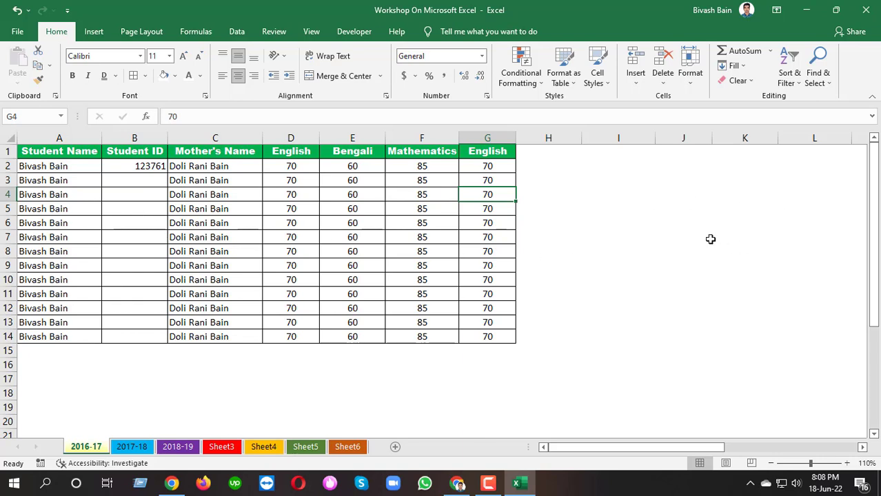
left_click(689, 210)
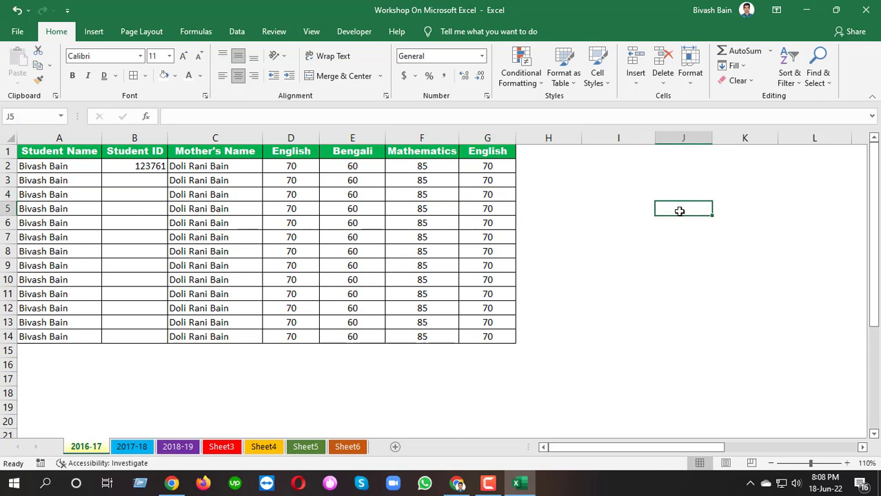
left_click(788, 268, "shift")
left_click(587, 219)
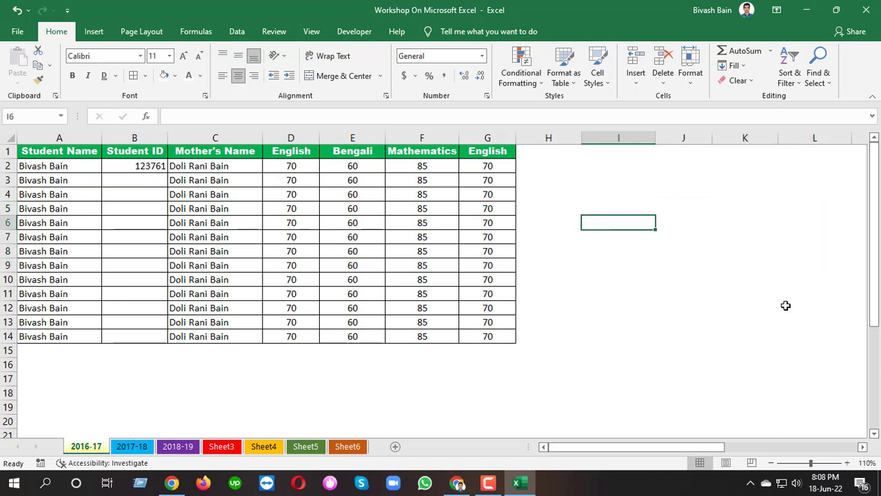
left_click(784, 305, "shift")
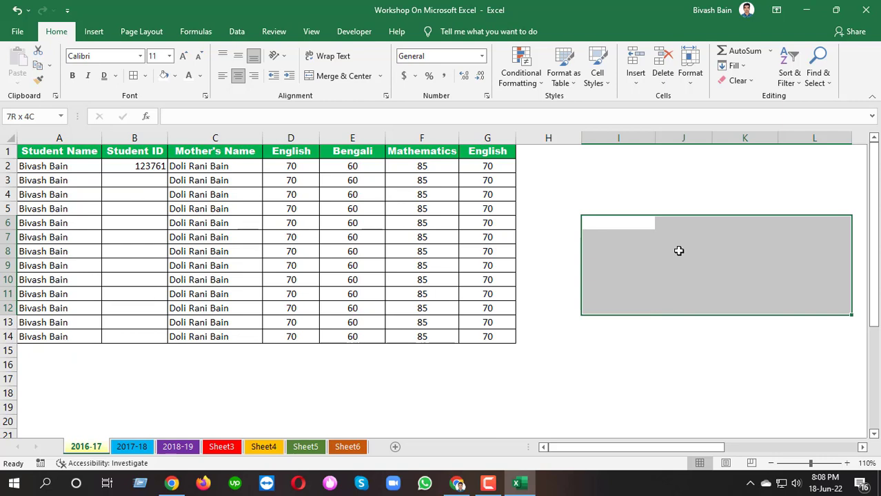
Apply All Borders to I6:L12, then undo it.
left_click(862, 447)
left_click(861, 446)
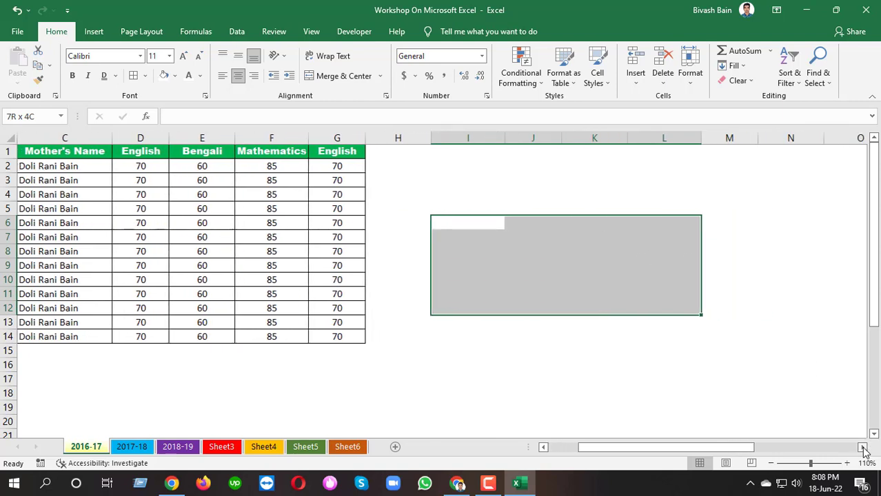
left_click(144, 76)
left_click(166, 187)
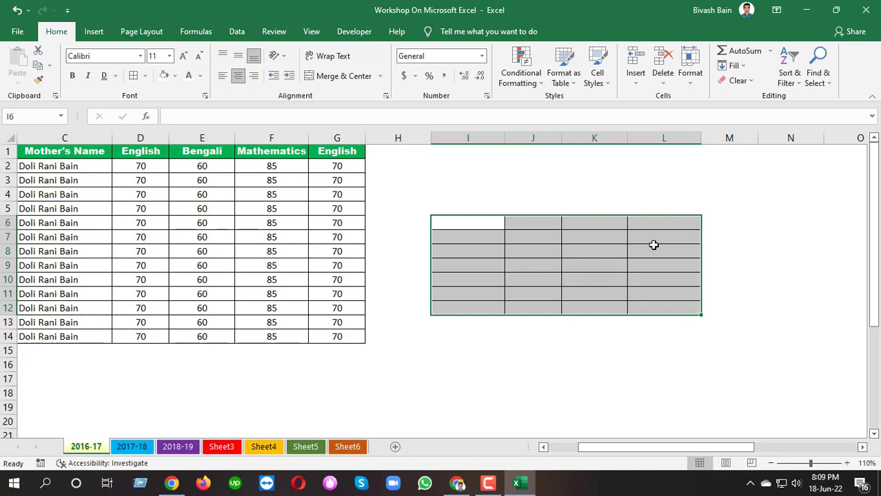
left_click(766, 252)
left_click(491, 223)
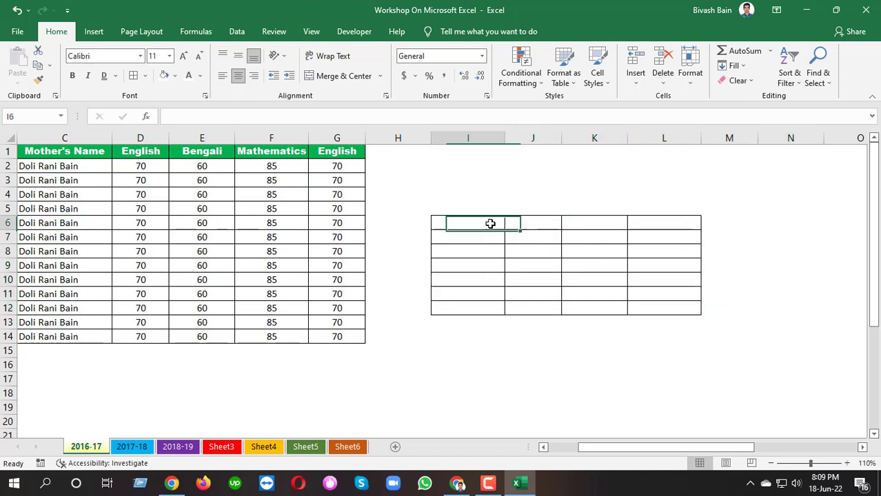
left_click(16, 10)
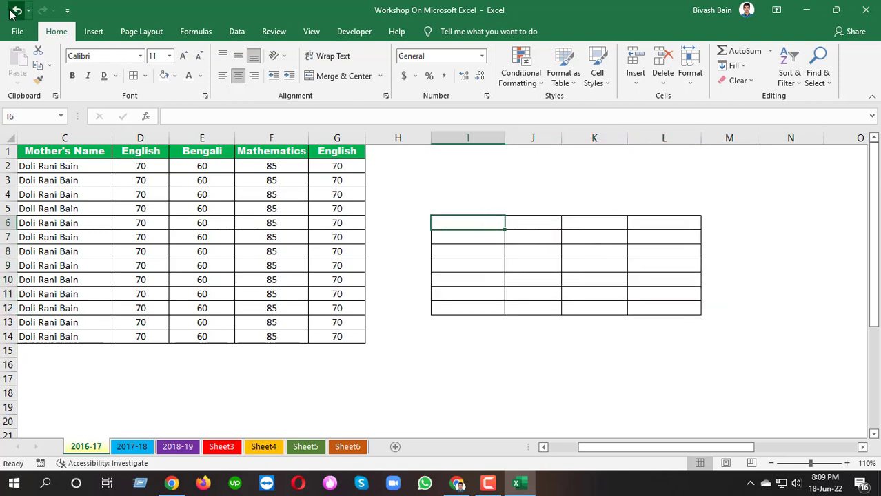
Select I6:M14 and add a Bottom Border to it.
left_click(518, 286)
left_click(464, 224)
left_click(737, 336, "shift")
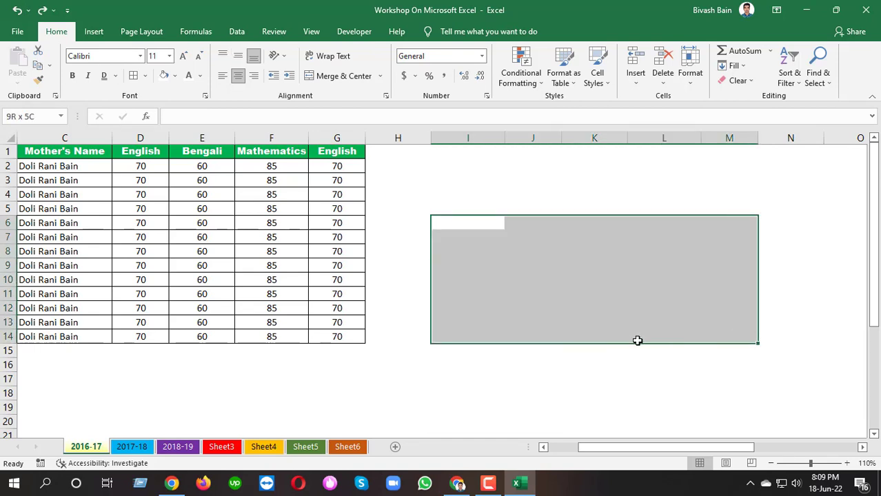
left_click(145, 77)
left_click(145, 76)
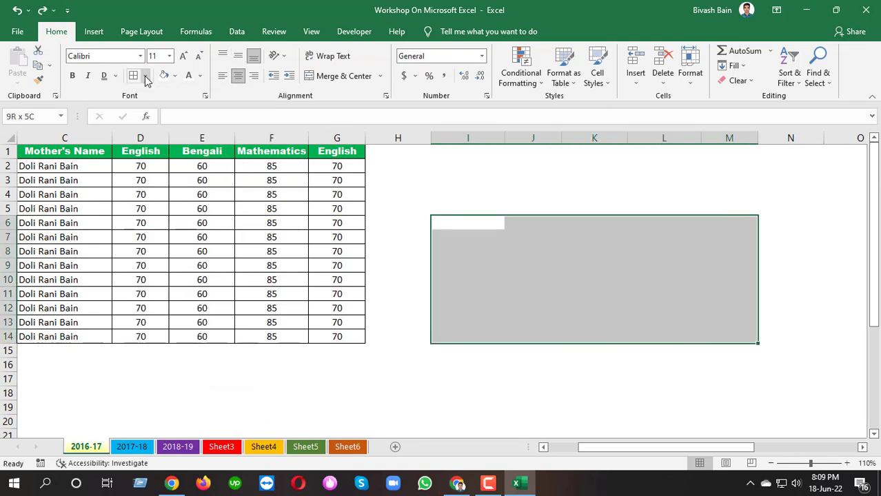
left_click(146, 76)
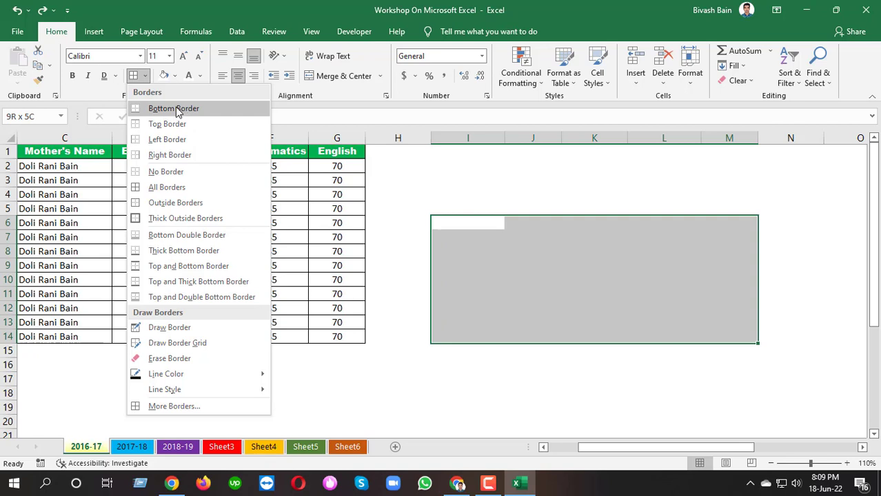
left_click(176, 111)
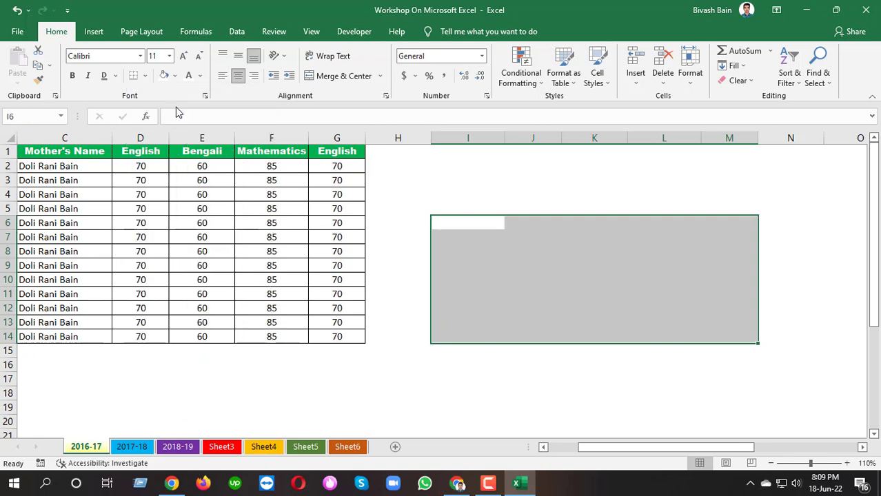
left_click(814, 260)
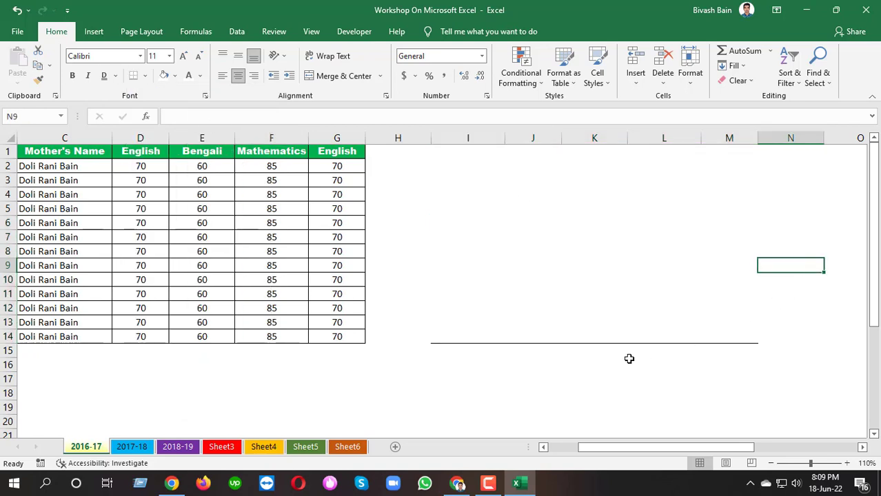
Reselect I6:M14 and add a Right Border to it.
left_click(733, 334)
left_click(464, 225, "shift")
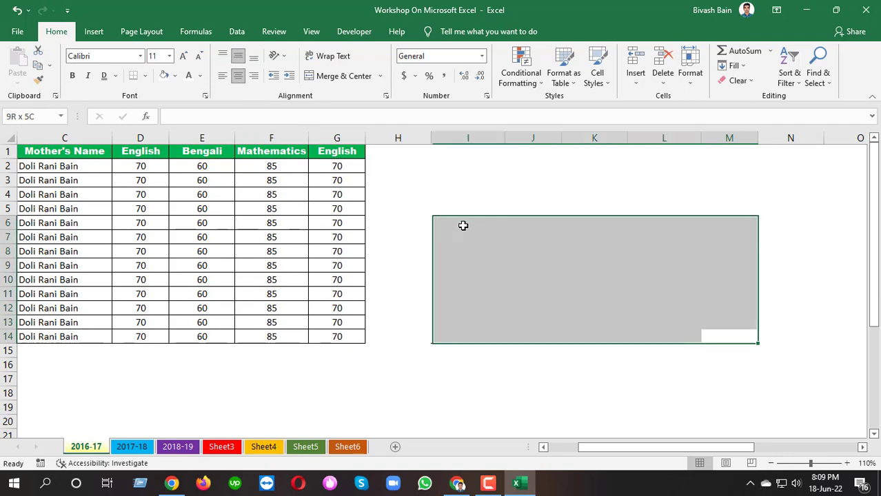
left_click(146, 76)
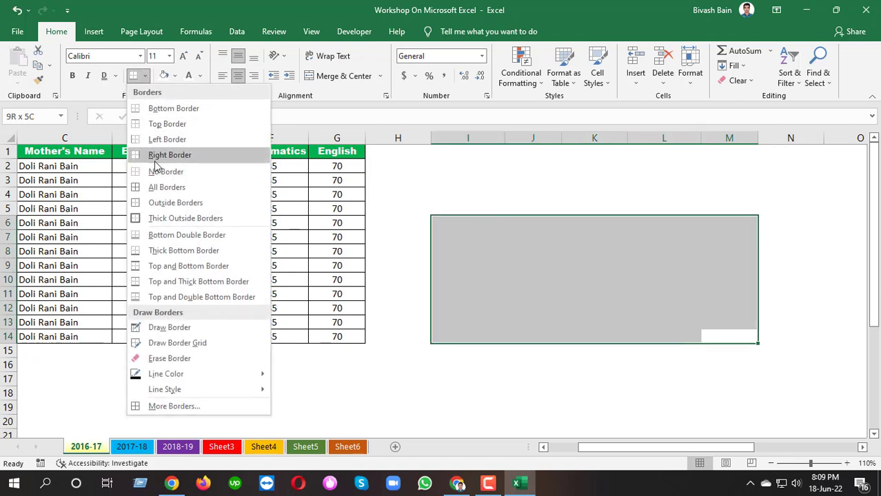
left_click(146, 76)
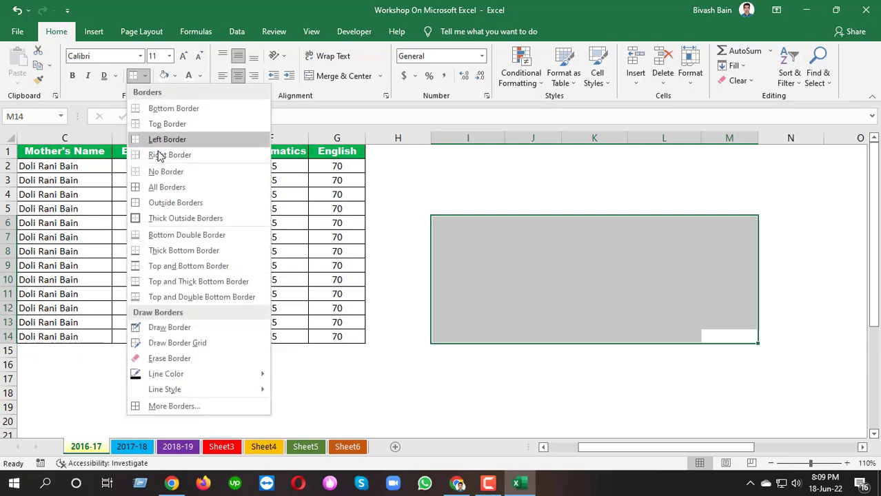
left_click(165, 140)
left_click(144, 76)
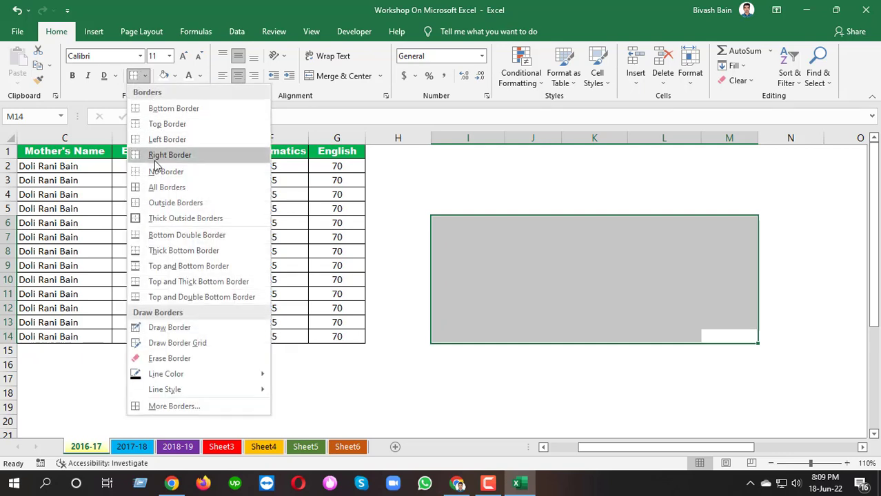
left_click(169, 155)
left_click(524, 207)
Check cells K11 and M11 inside the outlined block and review the border options without applying any.
left_click(572, 392)
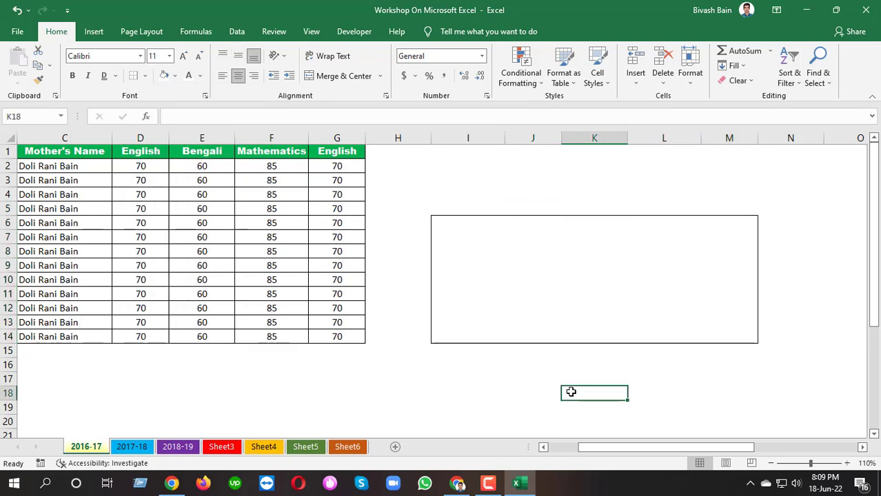
left_click(464, 234)
left_click(590, 295)
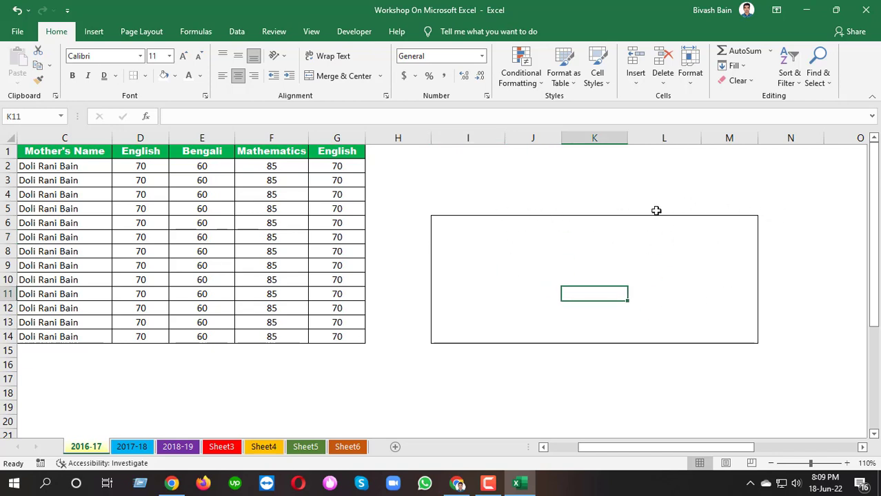
left_click(551, 224)
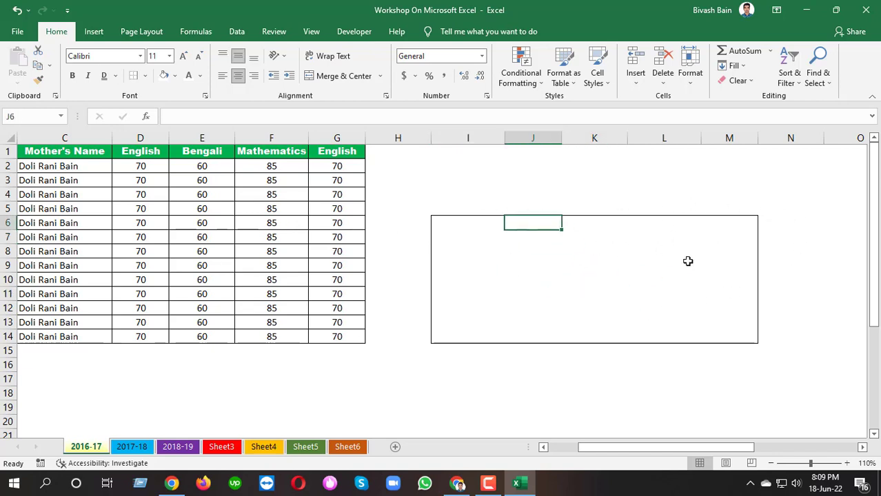
left_click(687, 262)
left_click(717, 295)
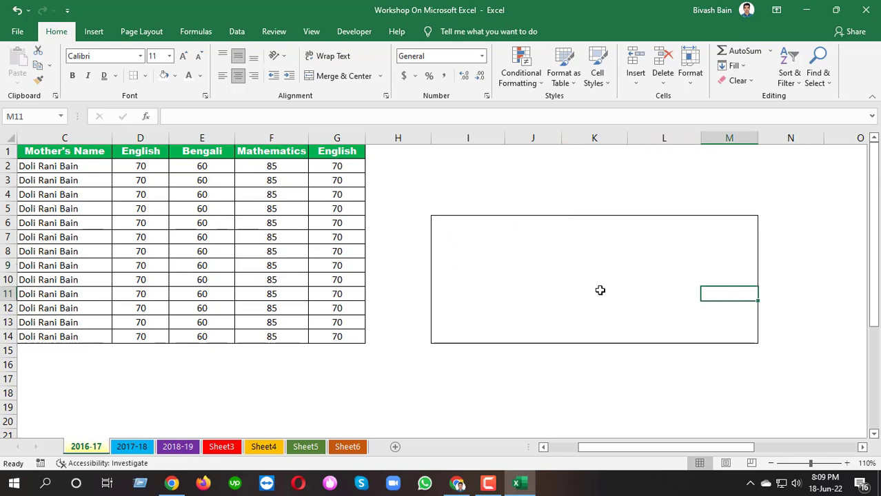
left_click(144, 75)
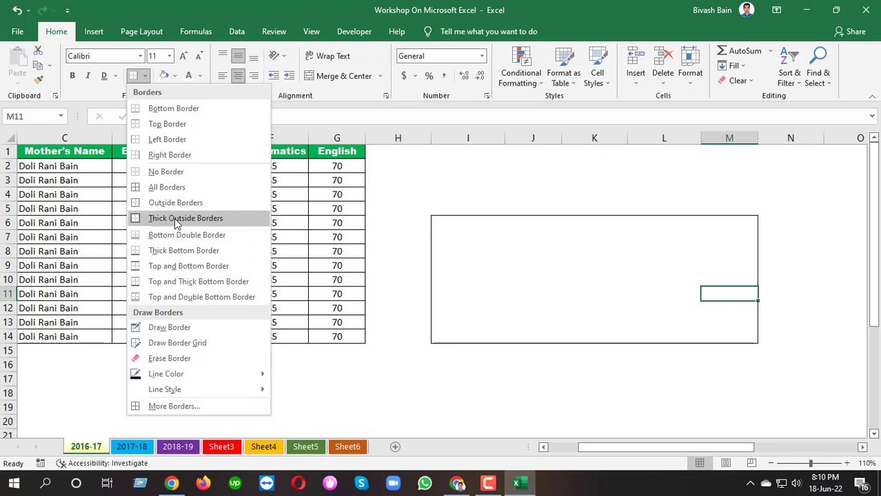
left_click(212, 219)
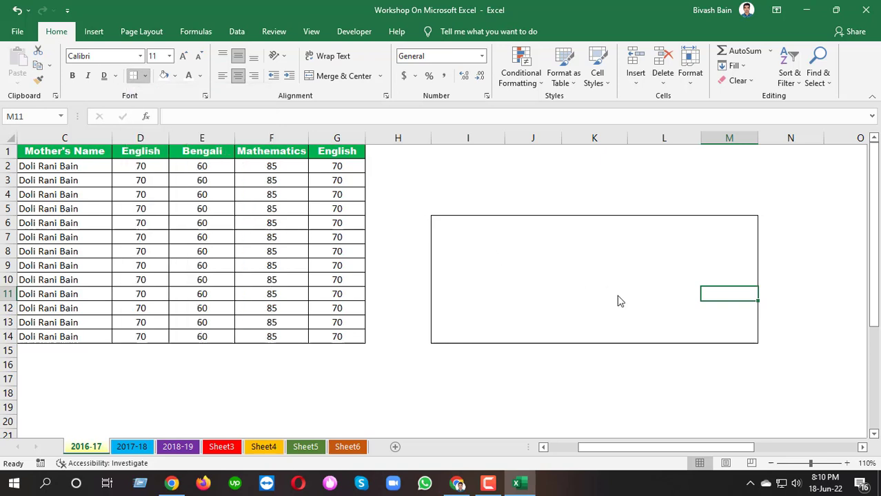
left_click(448, 220)
Apply Thick Outside Borders to the selected block I6:M14 and check the result on the sheet.
left_click(739, 336, "shift")
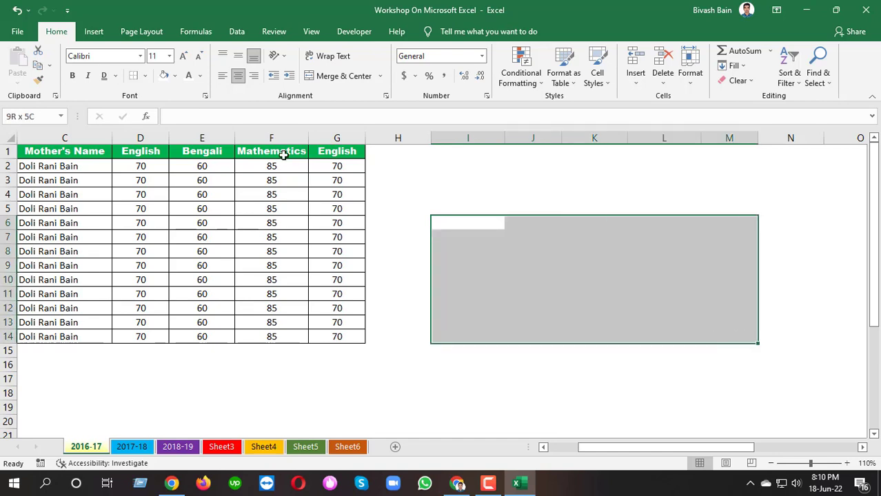
left_click(144, 77)
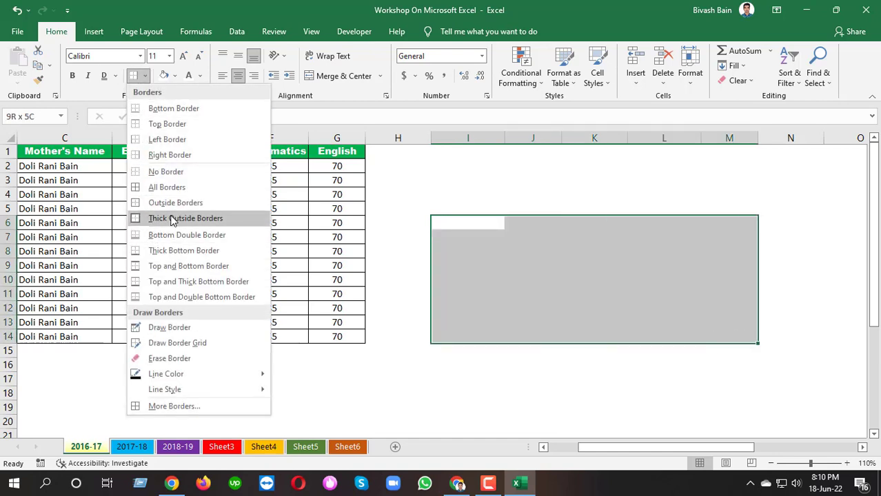
left_click(173, 220)
left_click(565, 180)
left_click(480, 234)
left_click(454, 222)
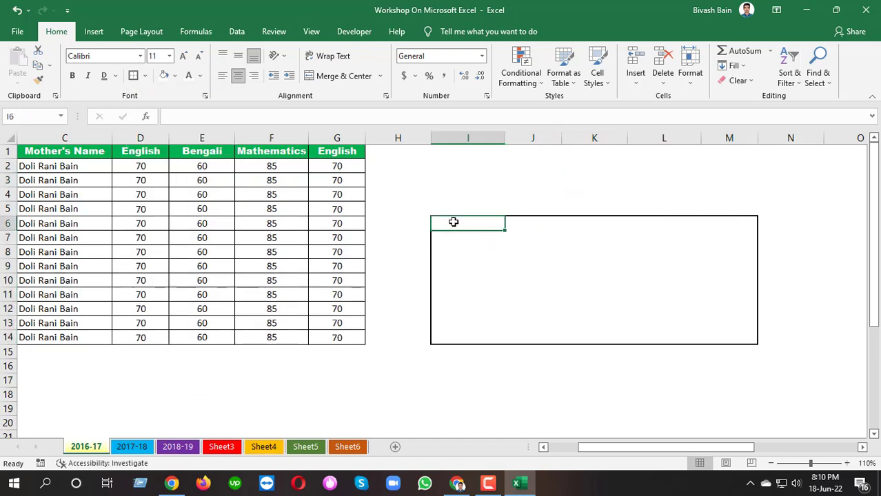
left_click(665, 219)
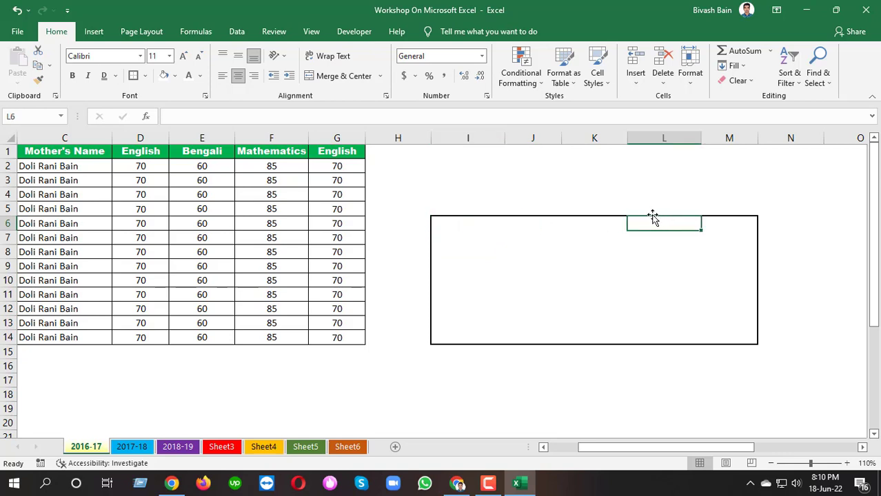
left_click(536, 218)
left_click(463, 220)
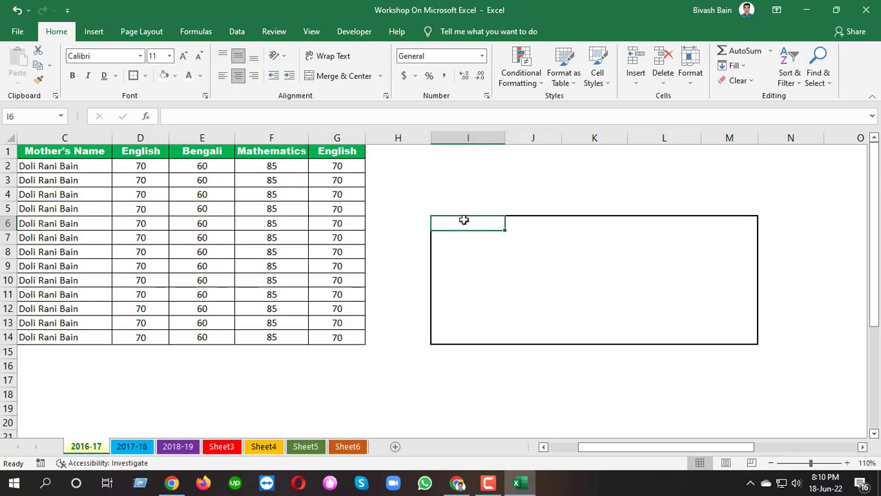
left_click(750, 334)
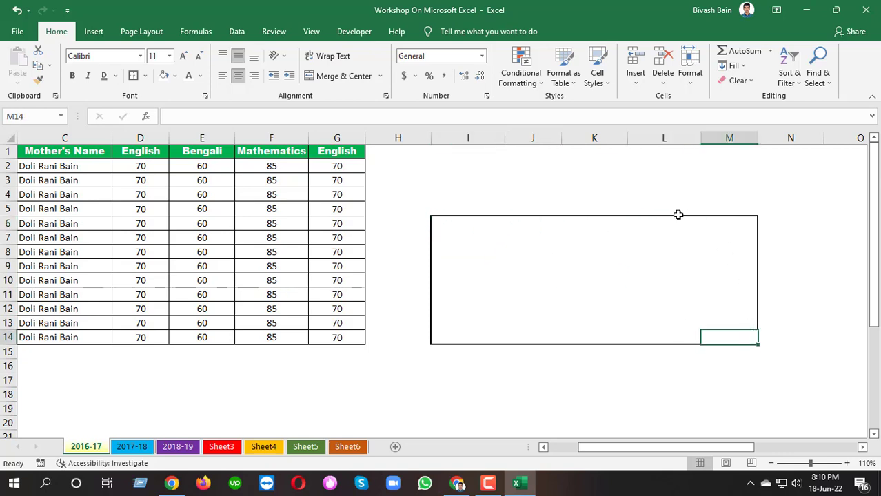
Undo and redo the thick border to compare, then dismiss the Borders menu unchanged.
left_click(17, 10)
left_click(645, 196)
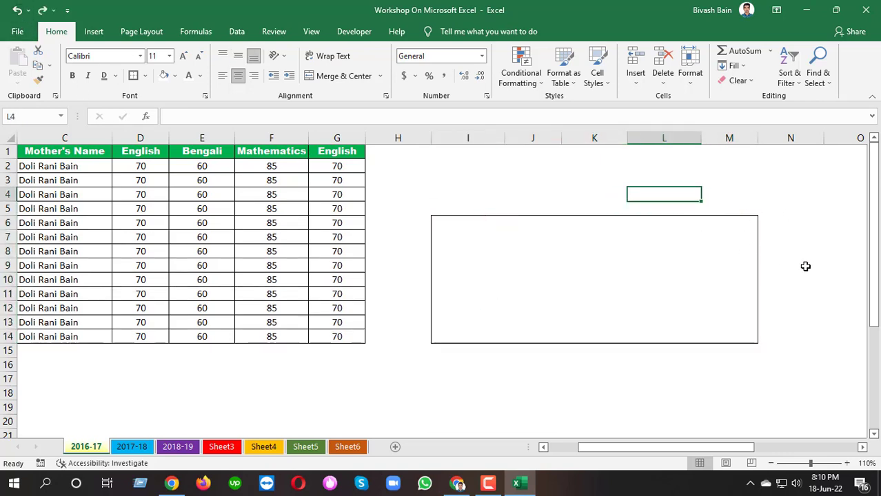
left_click(594, 219)
left_click(676, 221)
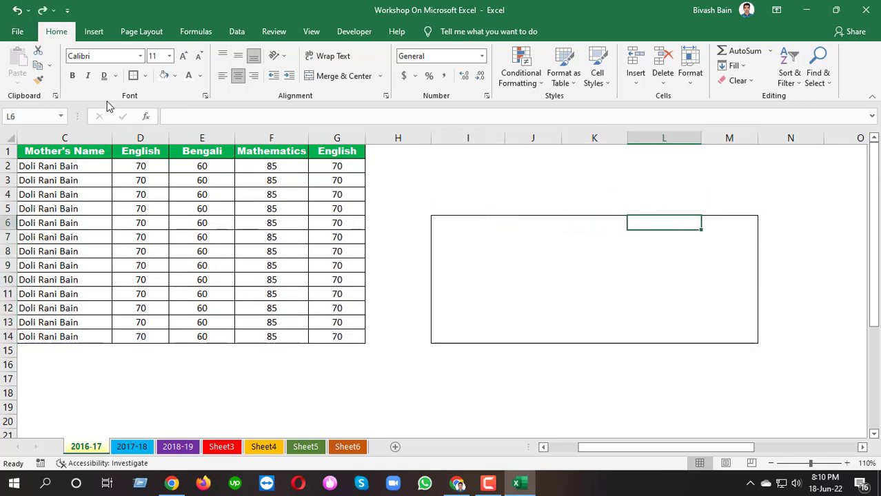
left_click(42, 10)
left_click(524, 266)
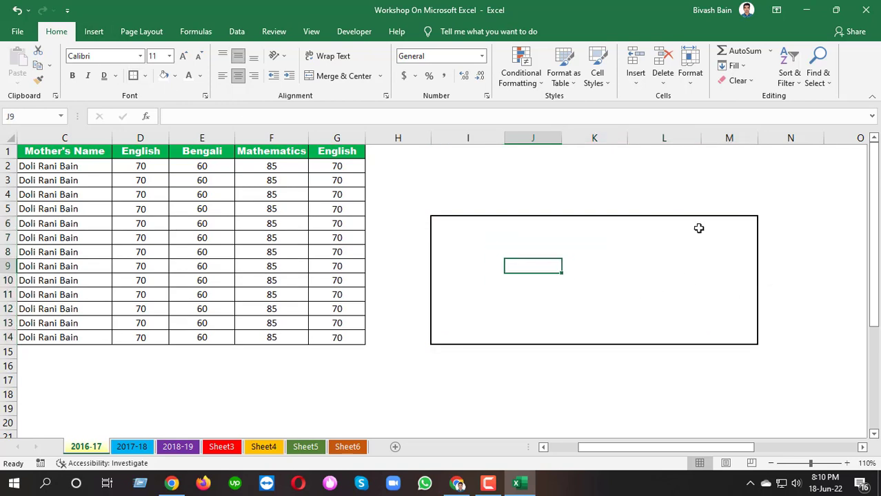
left_click(145, 76)
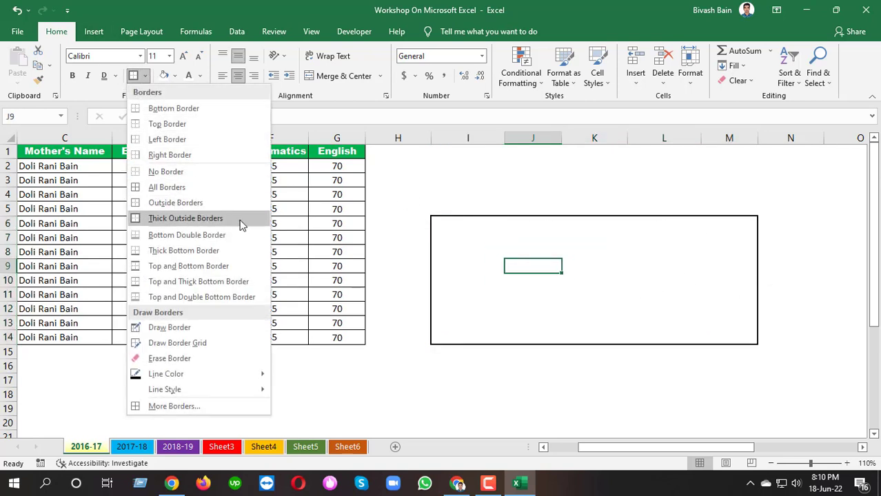
left_click(416, 201)
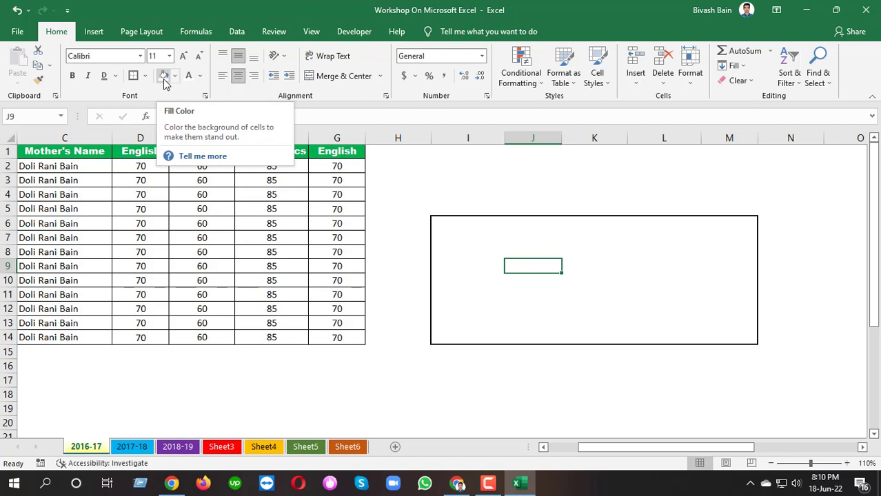
Select the block I6:M14 from I6 to M14, dismissing the fill colour choices unused.
left_click(526, 175)
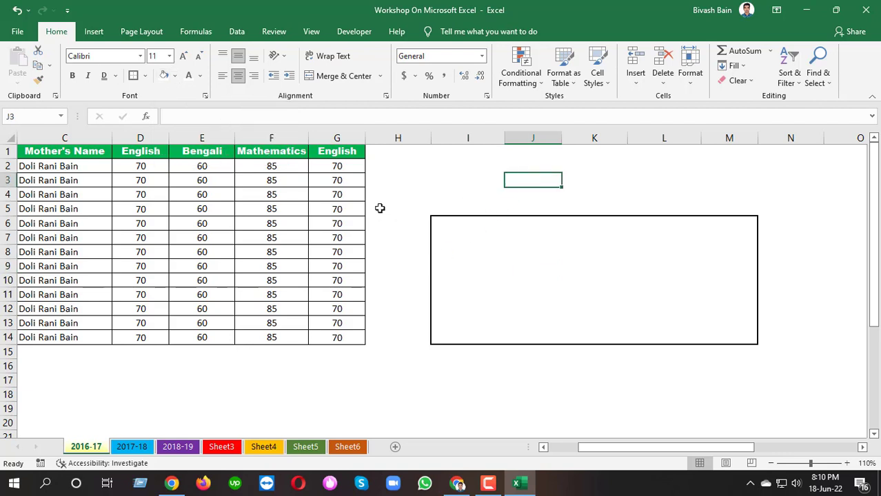
left_click(634, 169)
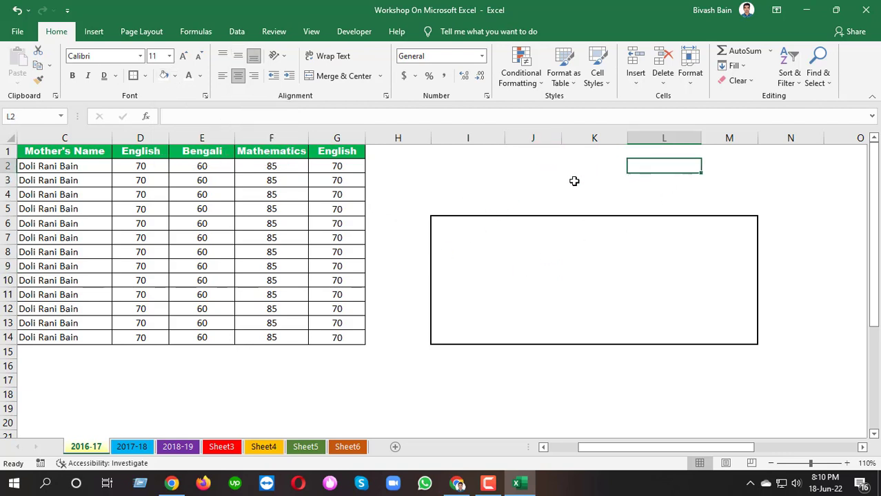
left_click(174, 75)
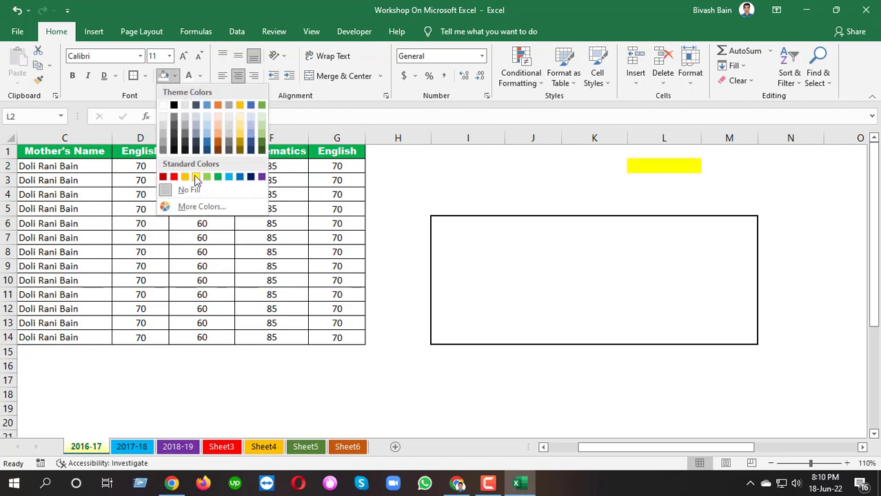
left_click(445, 232)
left_click(445, 223)
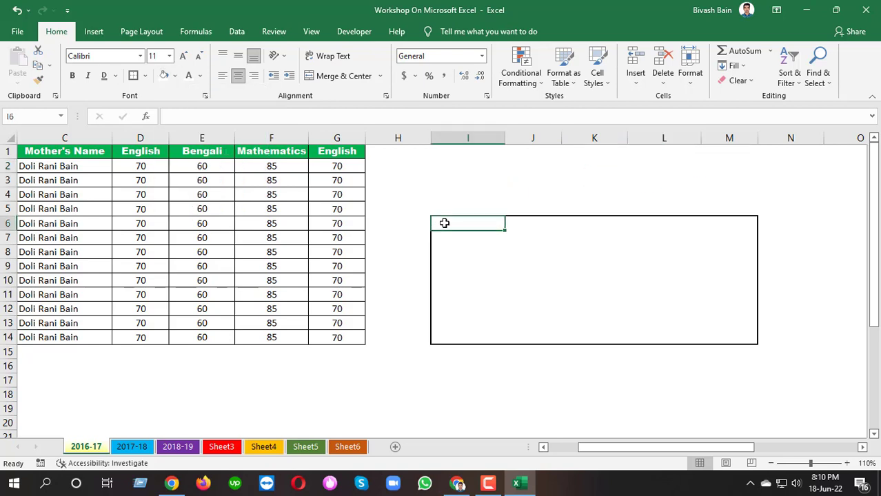
left_click(749, 331, "shift")
left_click(174, 76)
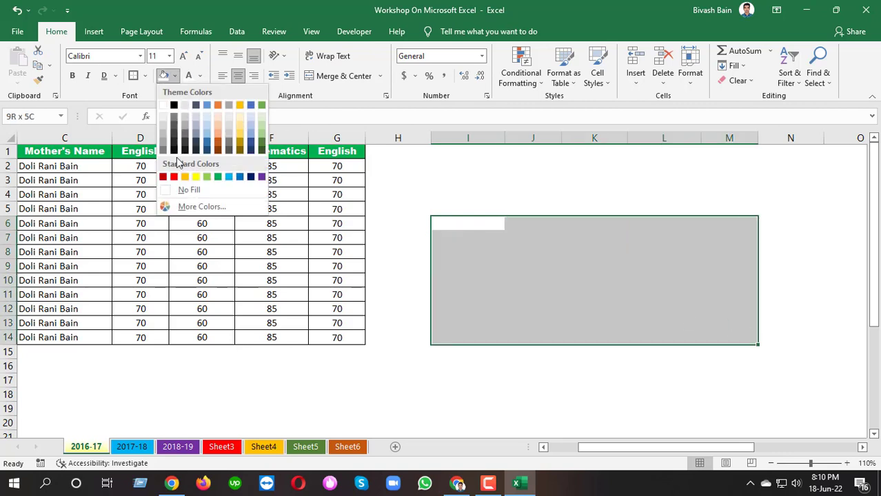
left_click(447, 178)
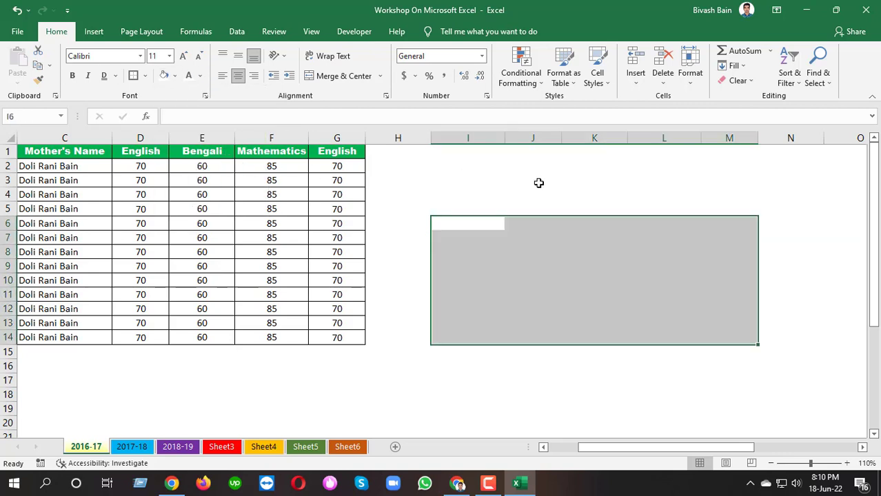
Fill I6:M14 with Yellow, then set cell O11's font size to 12.
left_click(173, 76)
left_click(194, 177)
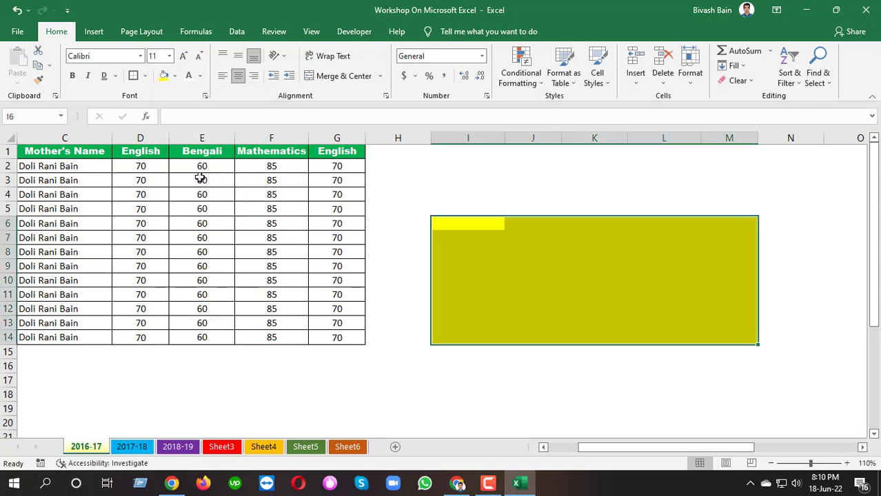
left_click(497, 183)
left_click(579, 256)
left_click(849, 292)
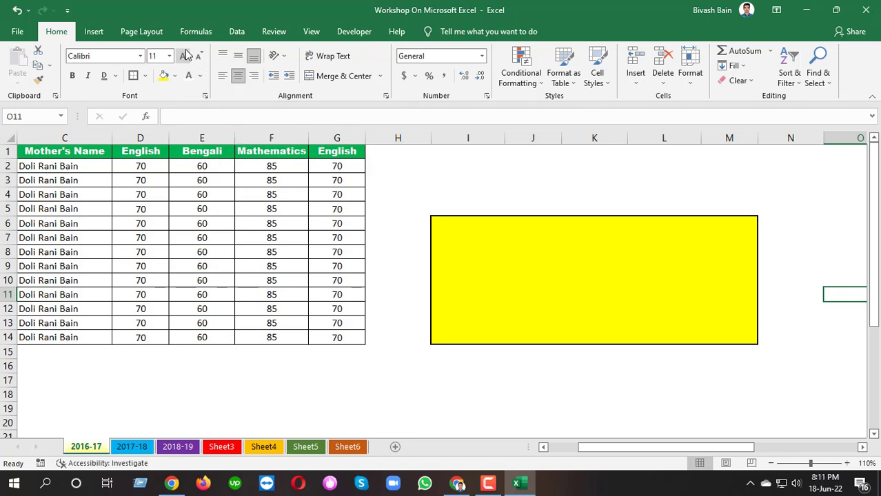
left_click(184, 55)
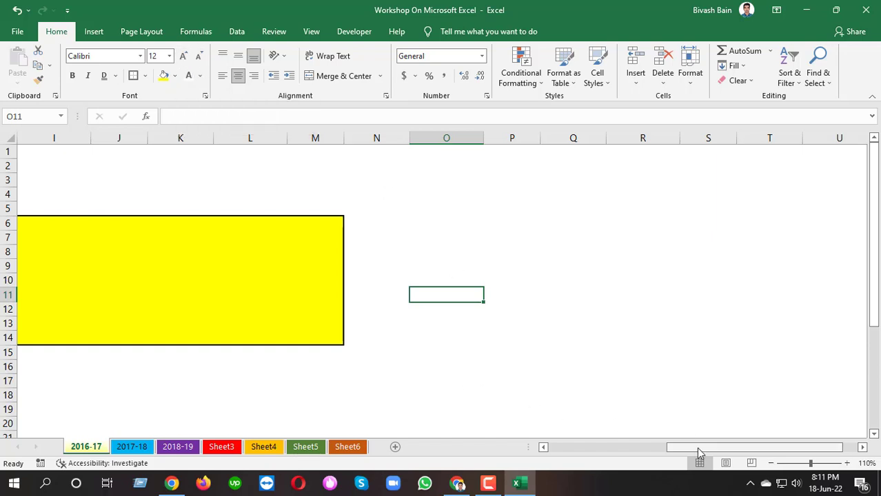
left_click_drag(693, 447, 345, 419)
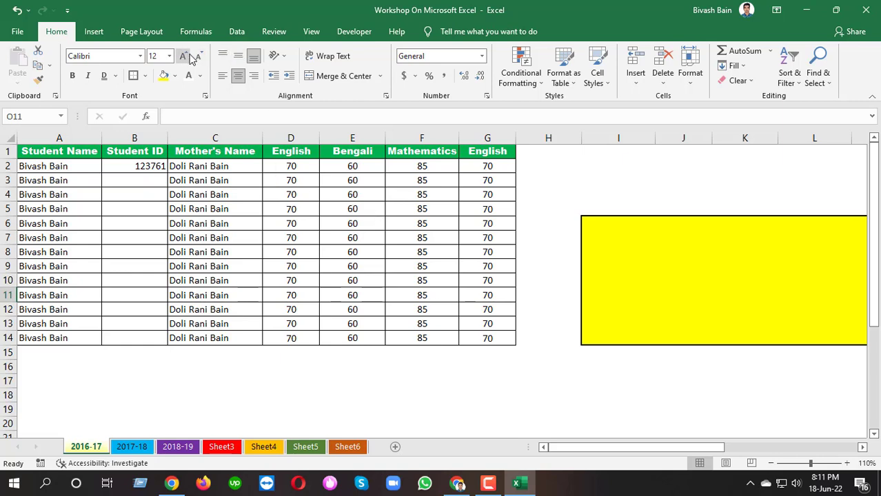
left_click(298, 170)
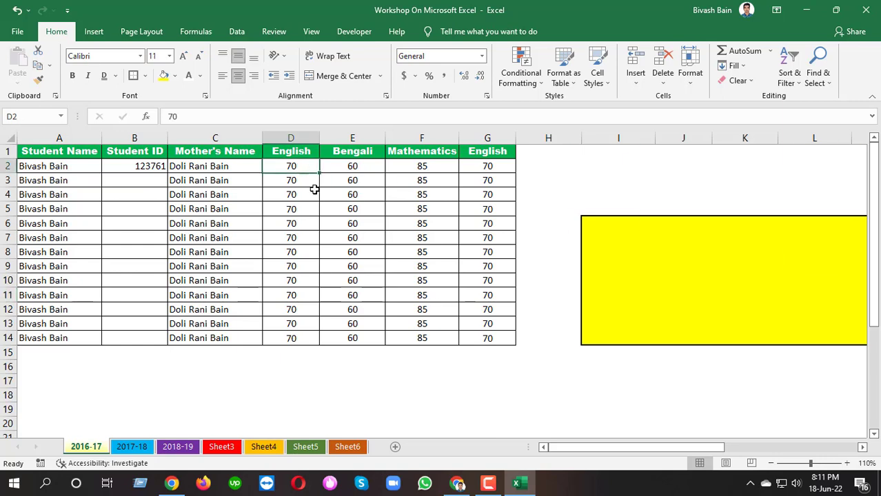
left_click(350, 337, "shift")
left_click(168, 57)
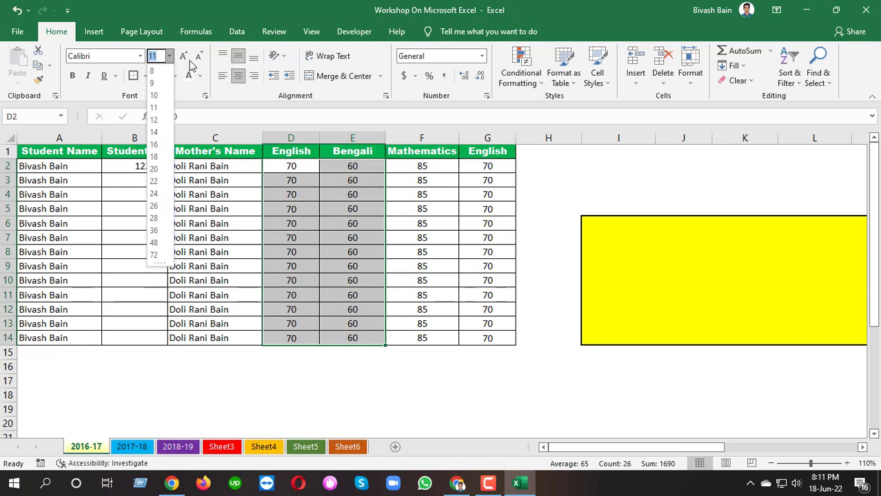
left_click(184, 58)
left_click(185, 58)
left_click(185, 58)
left_click(184, 58)
left_click(185, 57)
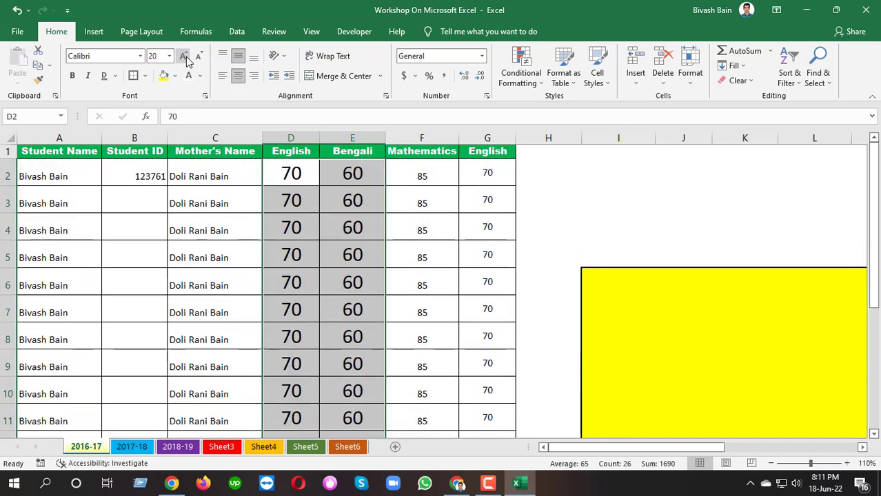
left_click(184, 58)
left_click(185, 58)
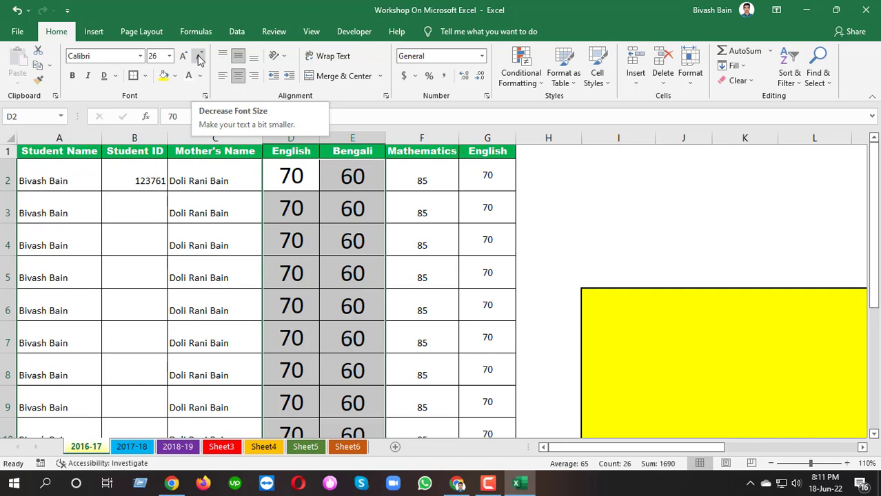
left_click(198, 59)
left_click(197, 59)
left_click(198, 59)
left_click(198, 60)
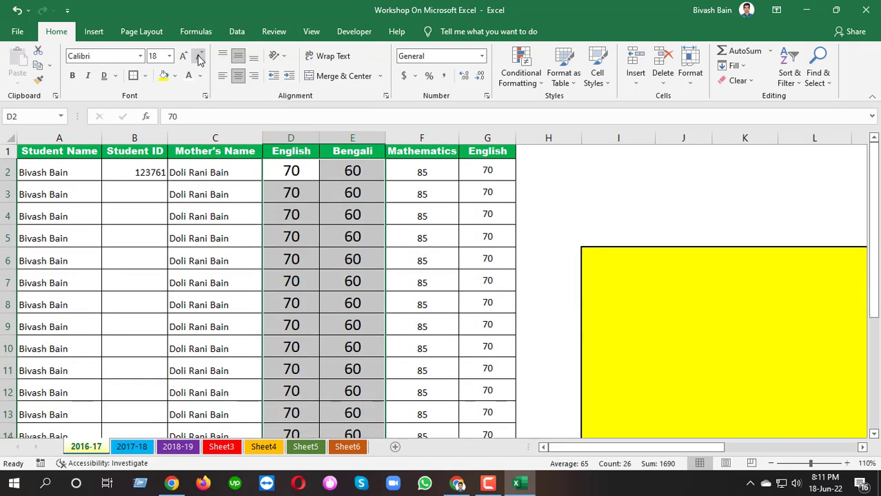
left_click(198, 59)
left_click(198, 59)
left_click(198, 59)
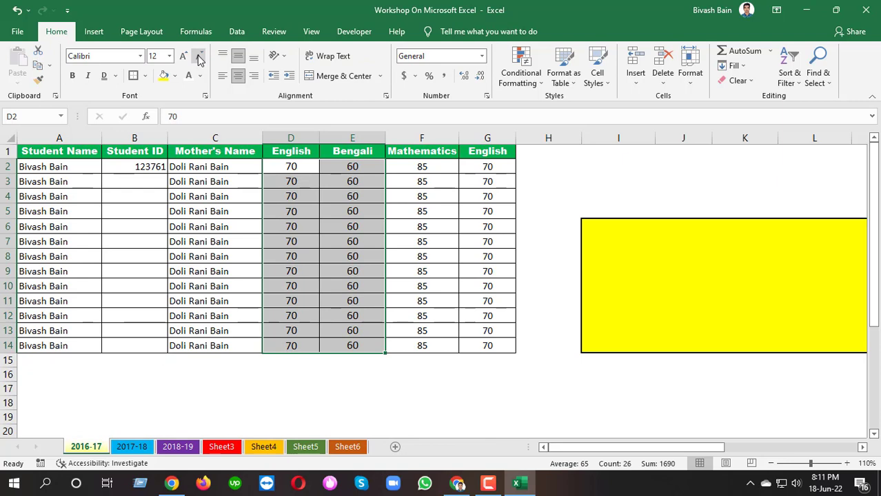
left_click(197, 60)
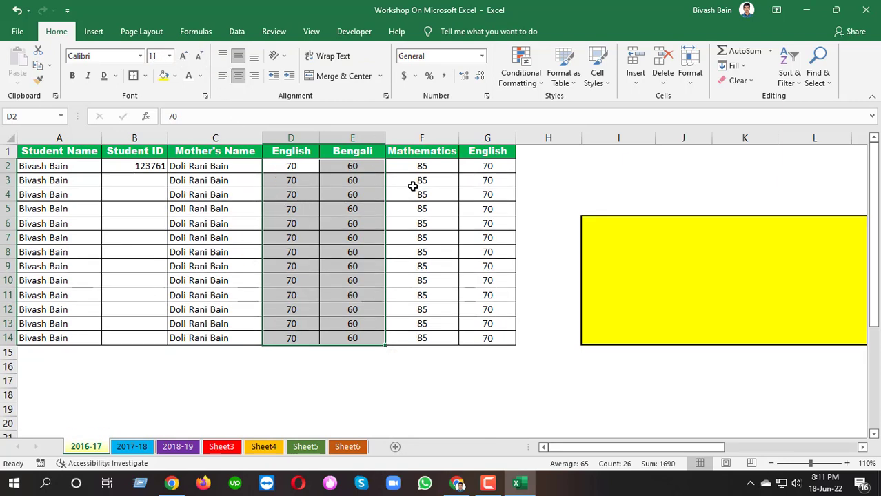
left_click(487, 238)
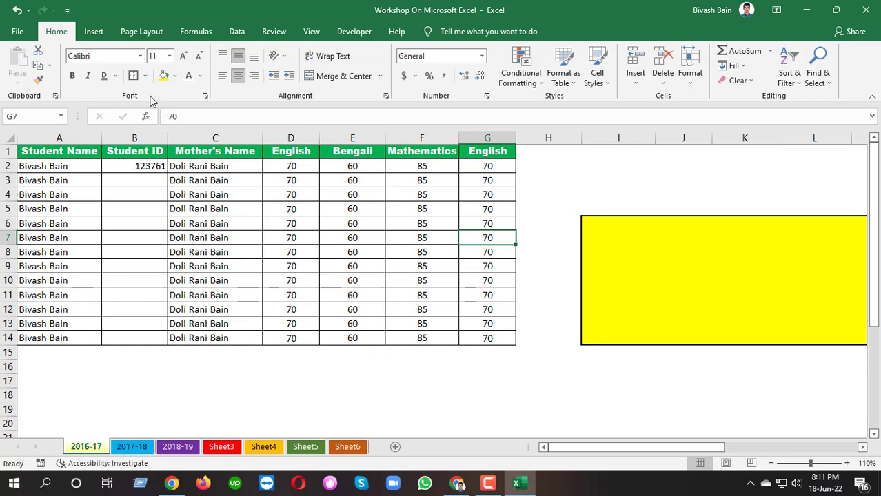
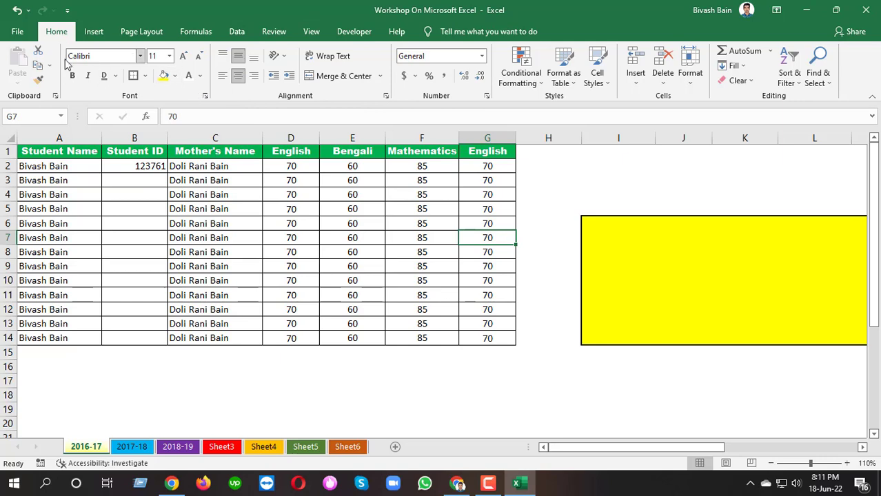
Look over the Font settings while zoomed in, close them unchanged, and return to 100% zoom.
left_click(204, 98)
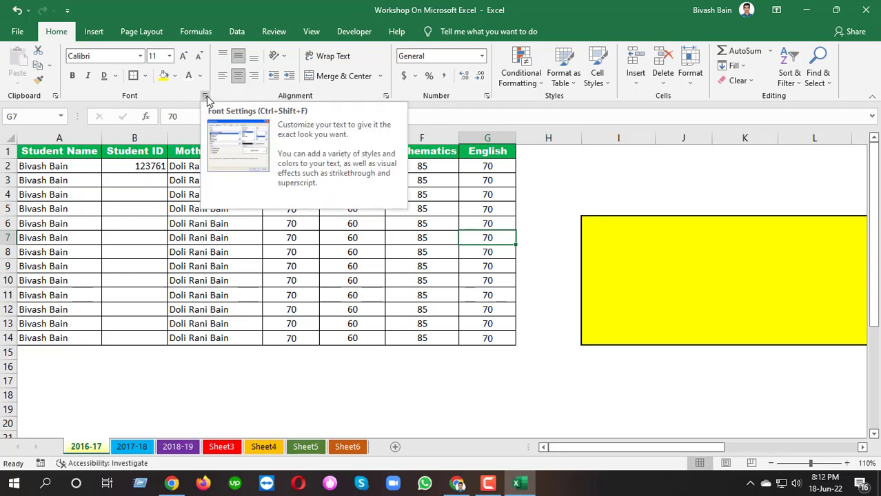
left_click(847, 463)
left_click(847, 464)
left_click(847, 463)
left_click(847, 463)
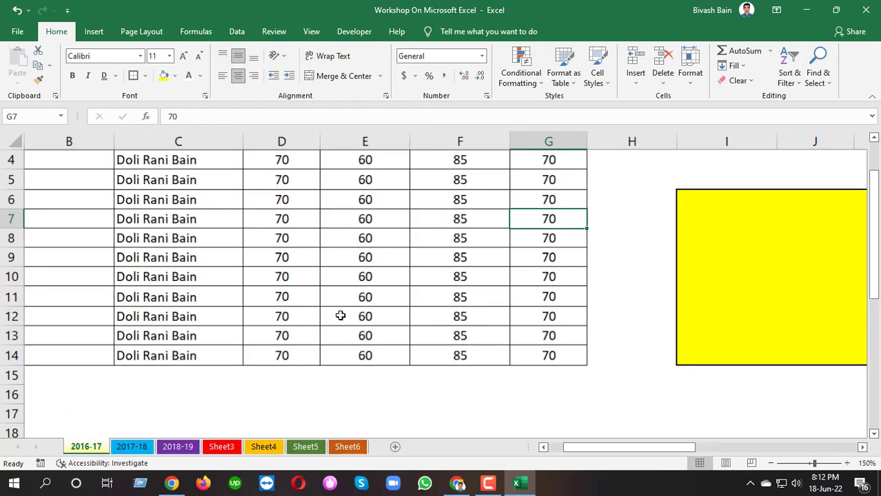
scroll(289, 234, "up", 1)
left_click(204, 98)
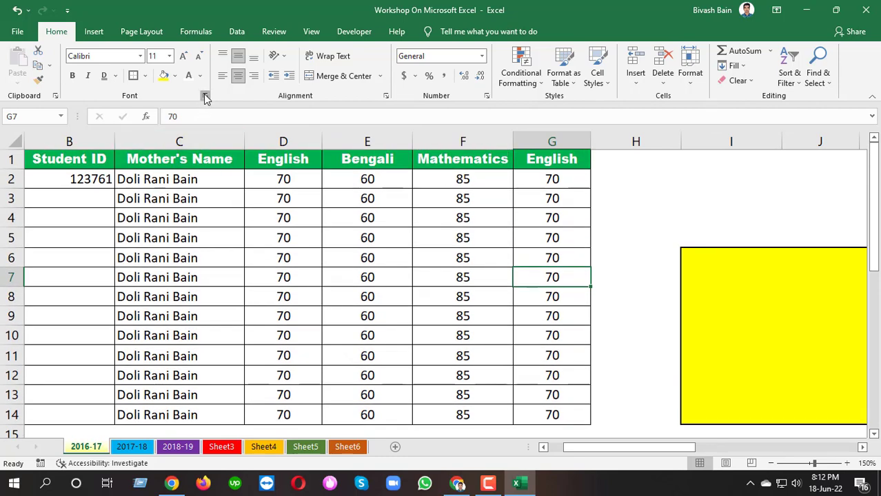
mouse_move(302, 155)
left_mouse_down()
mouse_move(491, 57)
mouse_move(383, 80)
left_mouse_up()
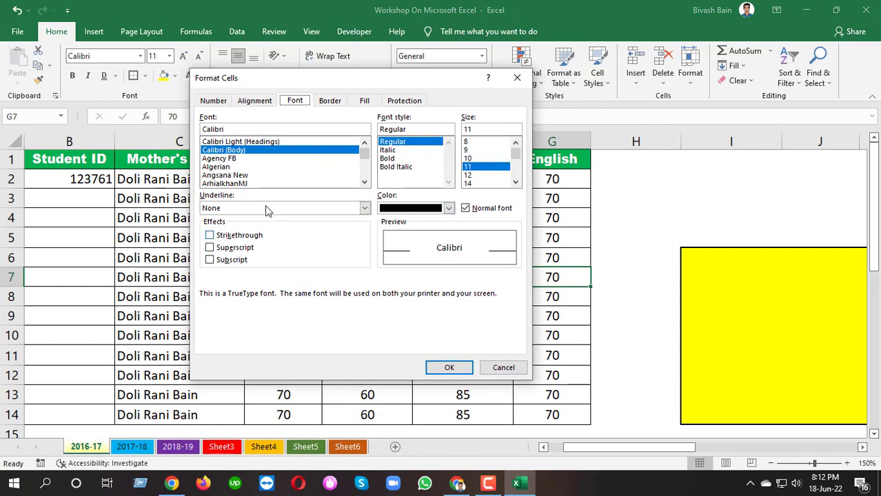
left_click(517, 77)
left_click(770, 463)
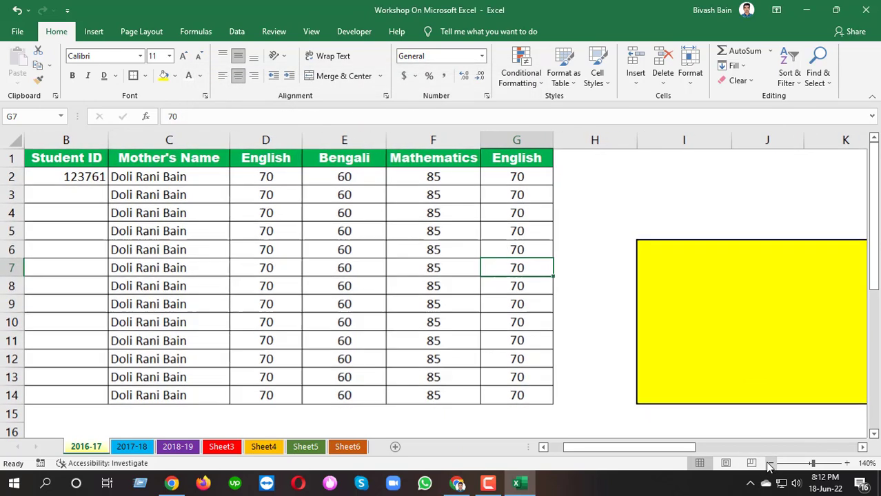
left_click(771, 463)
left_click(771, 463)
left_click(771, 463)
left_click(771, 463)
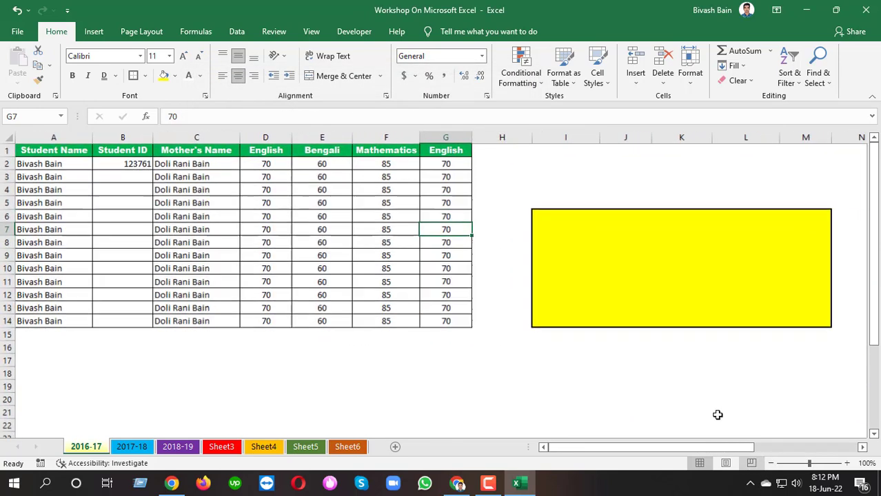
left_click(207, 283)
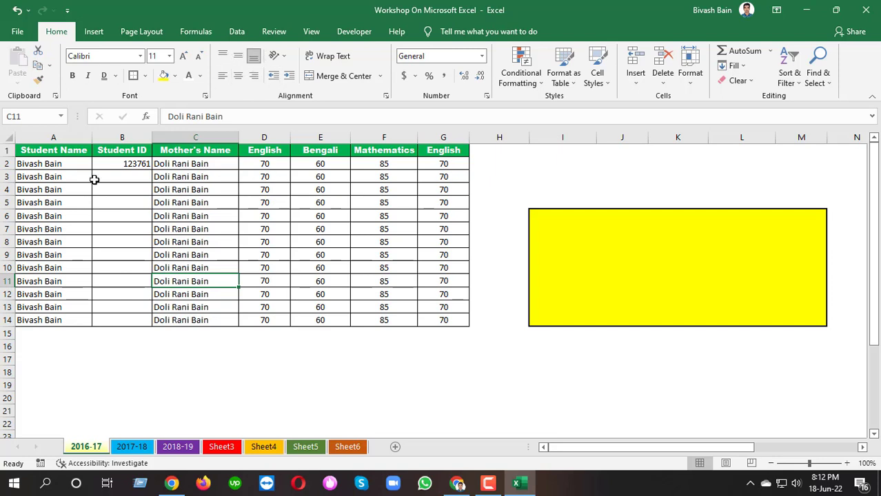
Centre the student names in column A.
left_click(46, 180)
left_click(96, 177)
left_click(68, 175)
left_click(196, 256)
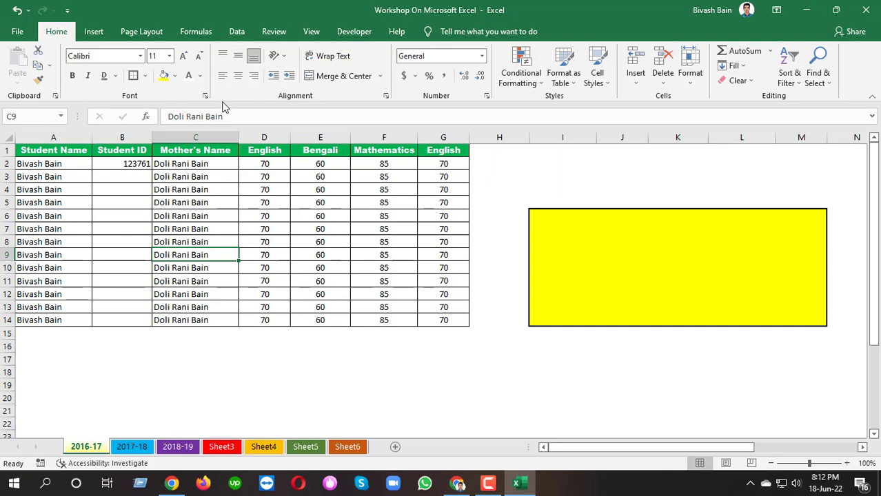
left_click(55, 169)
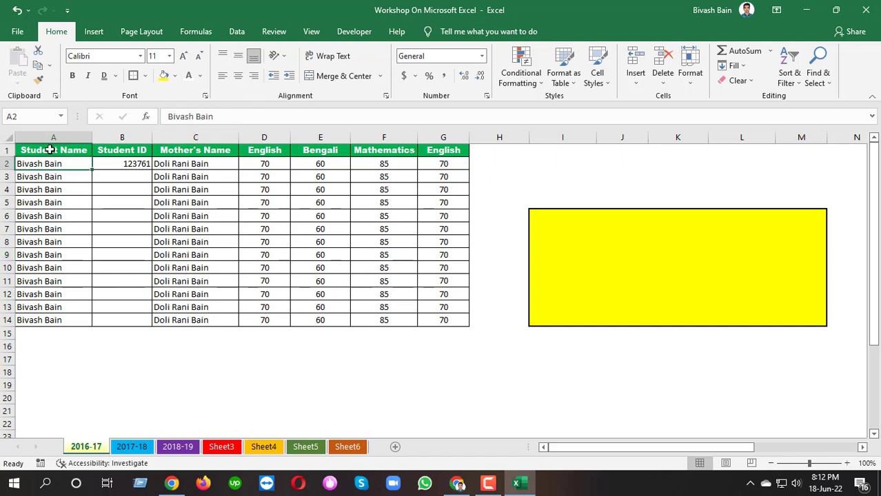
left_click(50, 138)
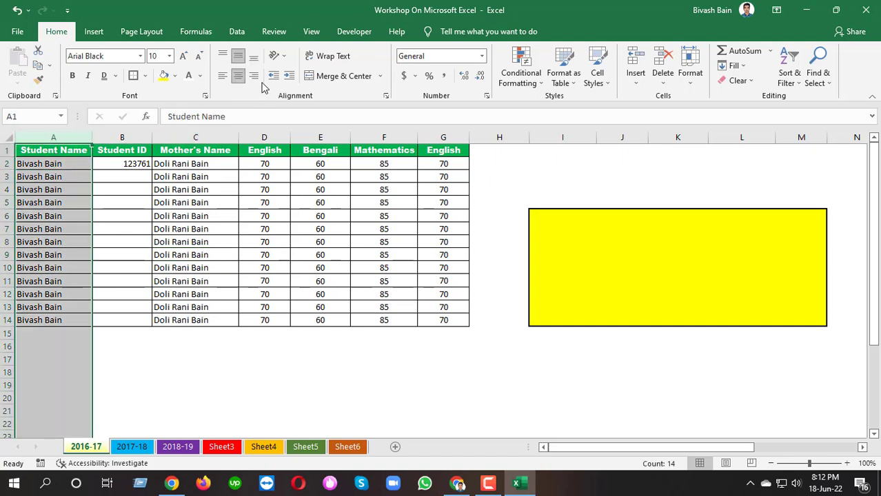
left_click(241, 78)
left_click(240, 78)
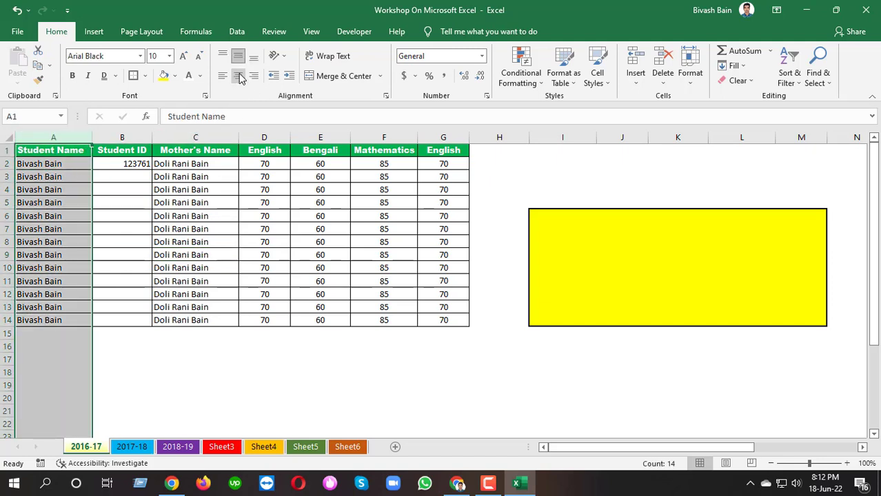
left_click(240, 78)
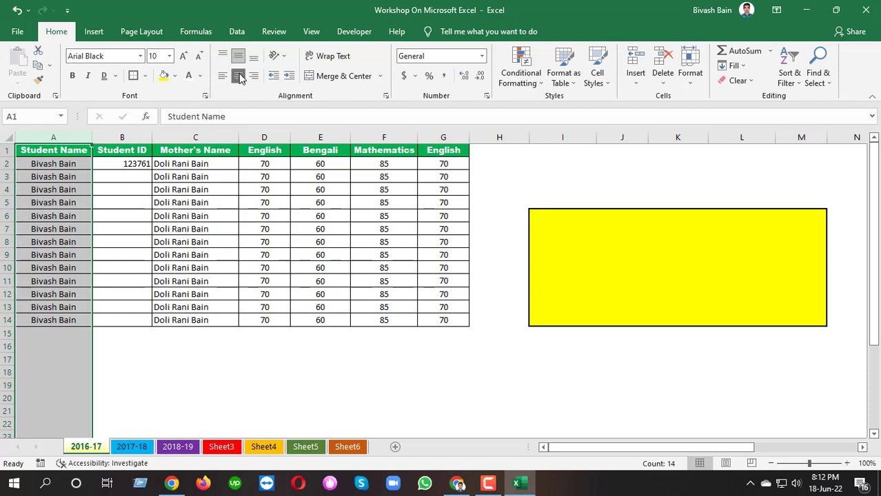
left_click(265, 281)
Left-align the Student Name column instead.
left_click(59, 165)
left_click(59, 229)
left_click(57, 294)
left_click(59, 319)
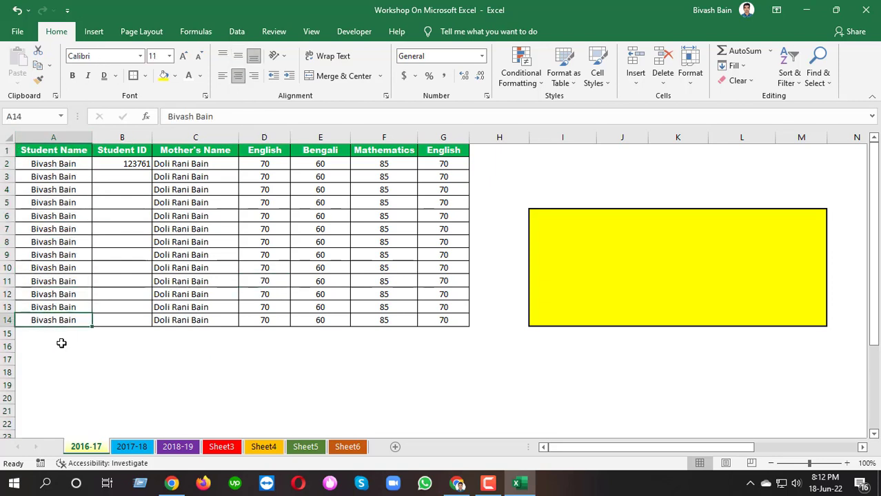
left_click(62, 359)
left_click(53, 137)
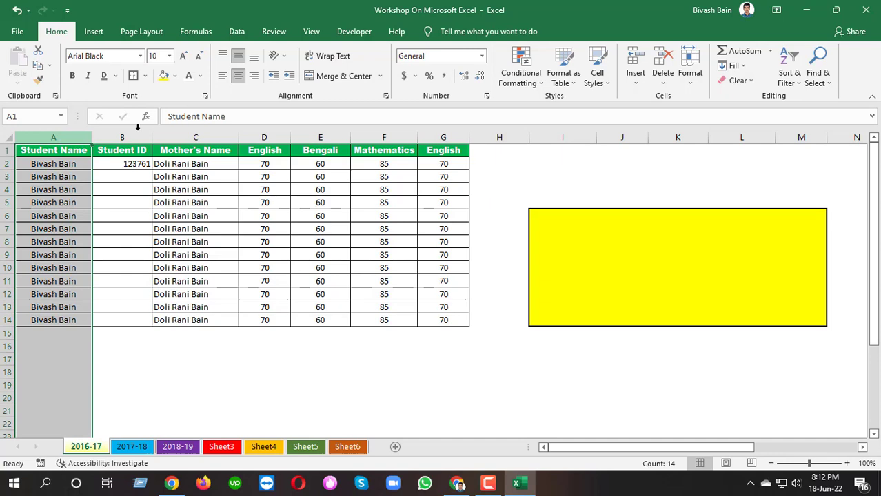
left_click(224, 77)
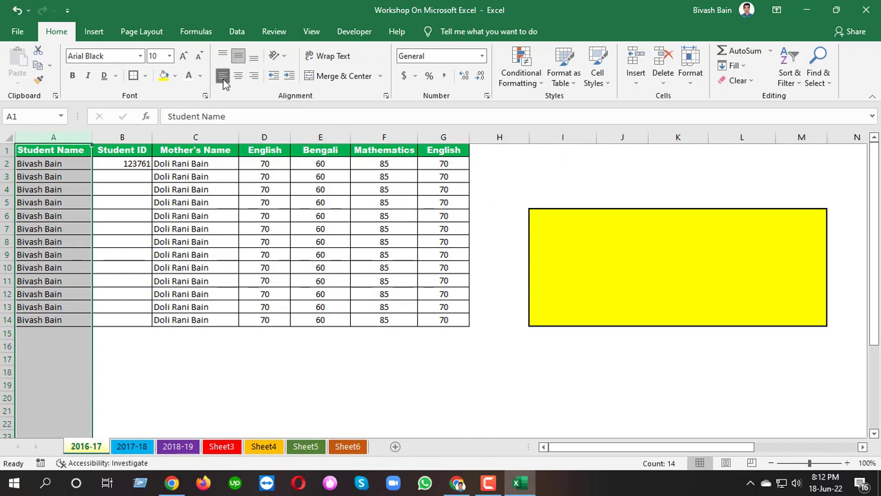
left_click(49, 178)
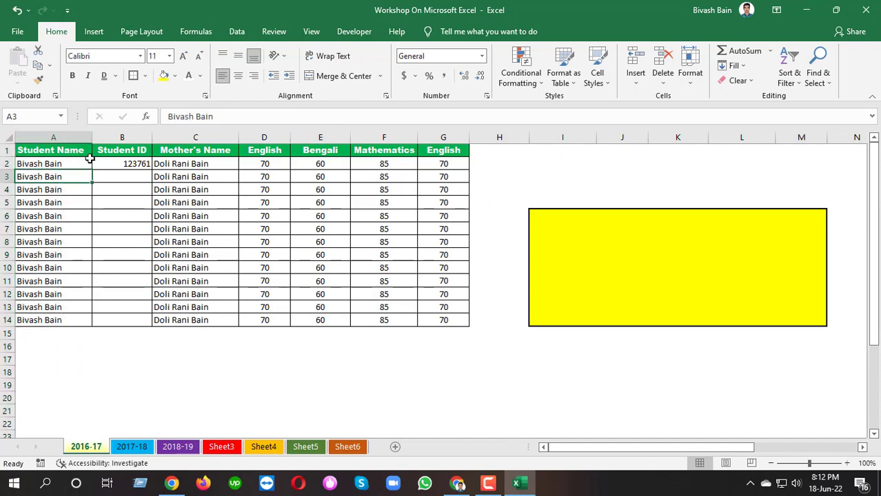
Right-align the Student Name column, then switch it back to centre alignment.
left_click(60, 138)
left_click(254, 76)
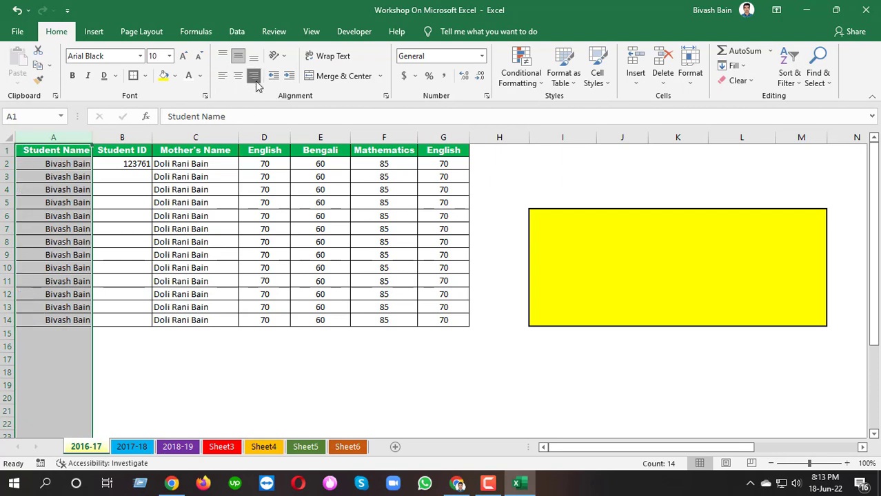
left_click(123, 210)
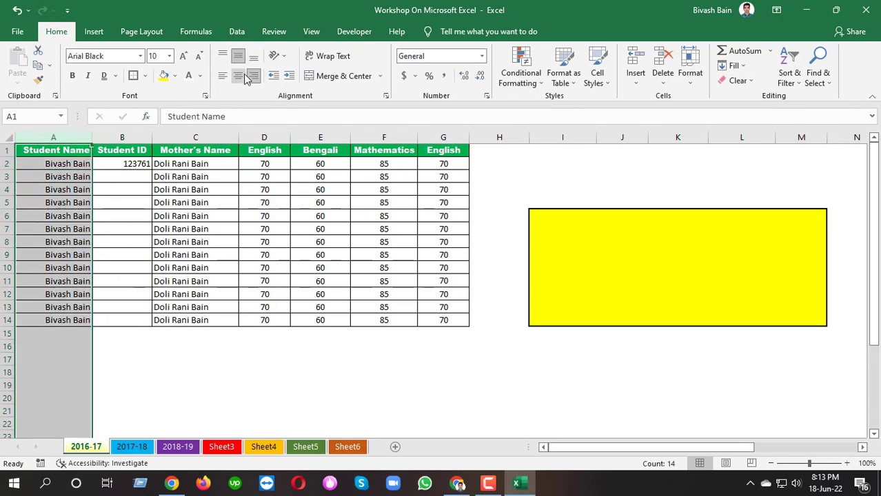
left_click(238, 76)
left_click(158, 228)
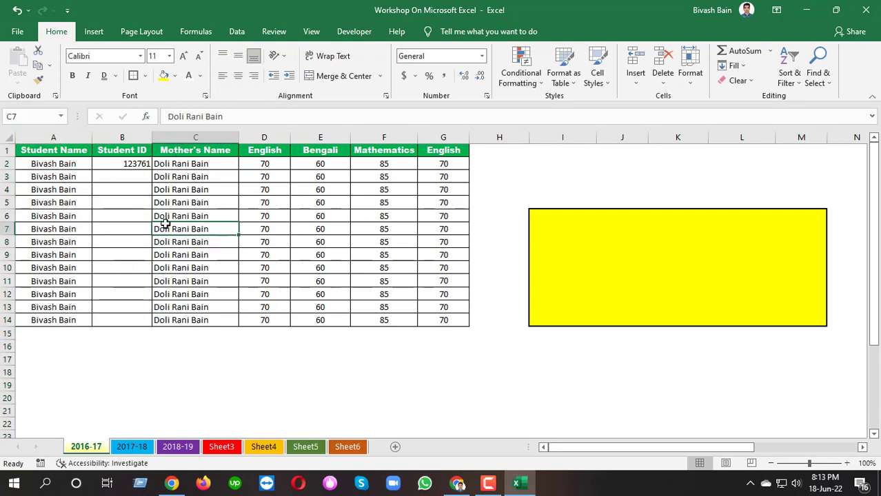
left_click(139, 187)
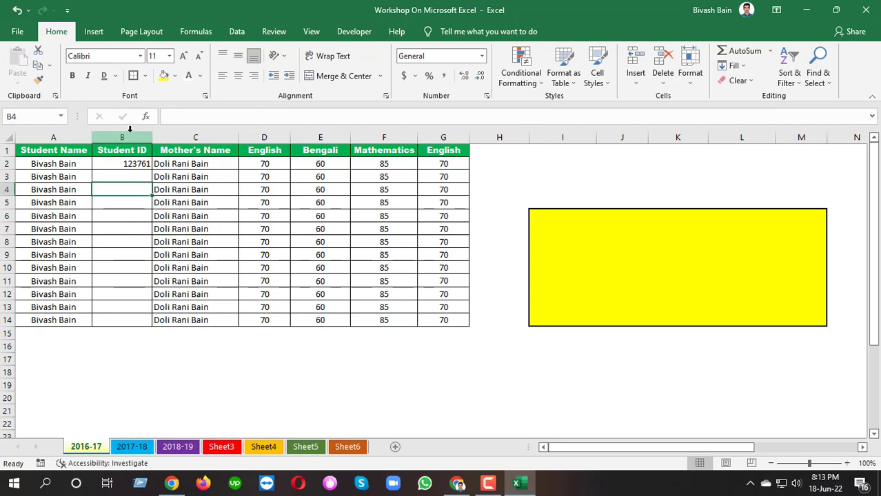
Fill the student ID in B2 down through B14.
left_click(132, 163)
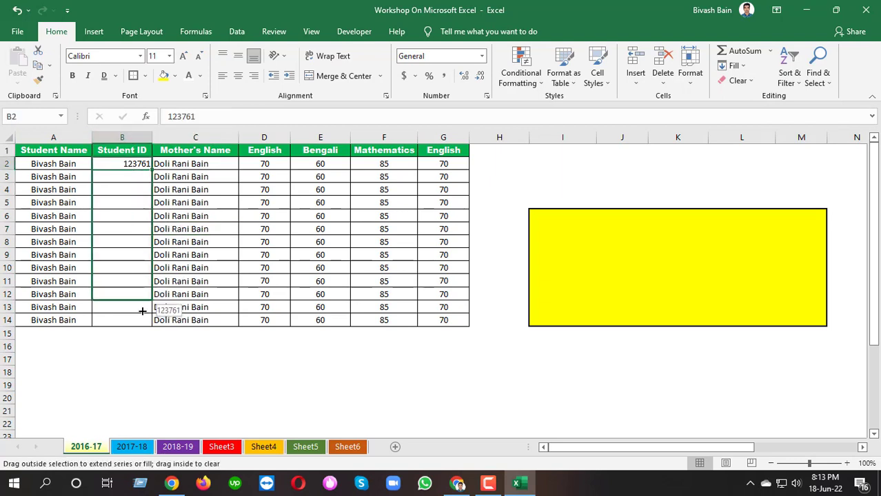
left_click_drag(152, 174, 148, 322)
left_click(97, 360)
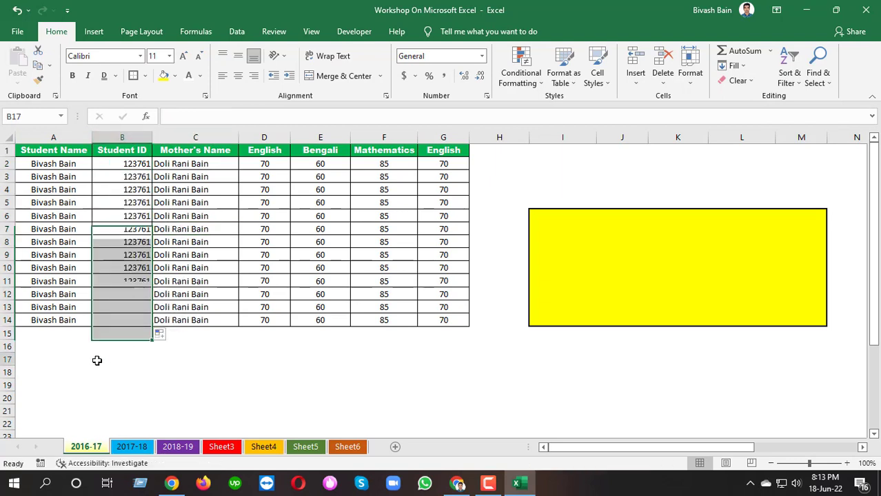
Centre-align the Student ID column B.
left_click(131, 137)
left_click(262, 281)
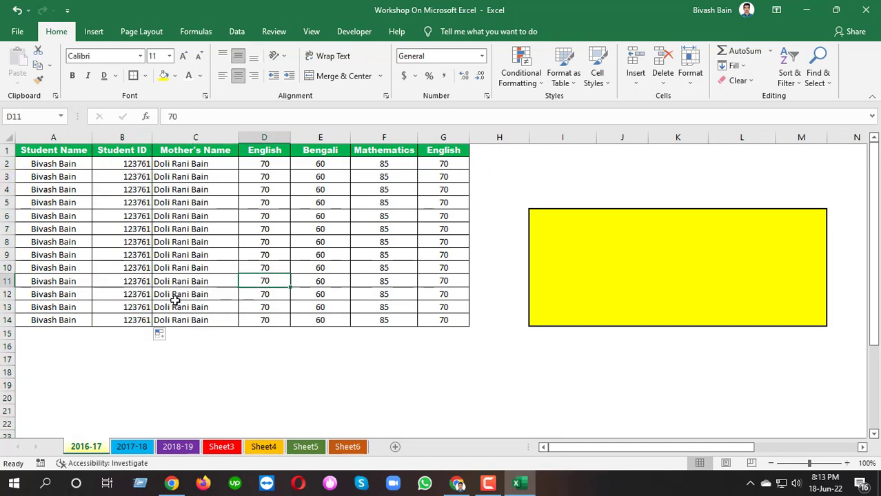
left_click(122, 136)
left_click(236, 77)
left_click(236, 77)
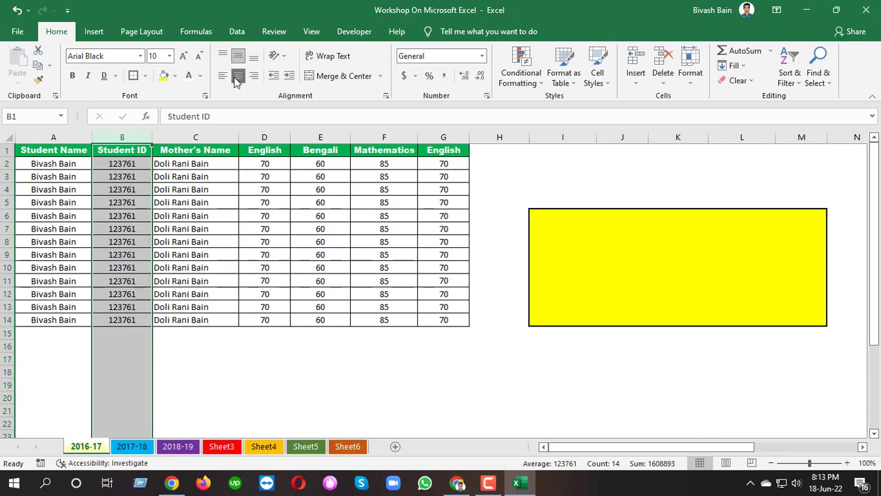
left_click(193, 256)
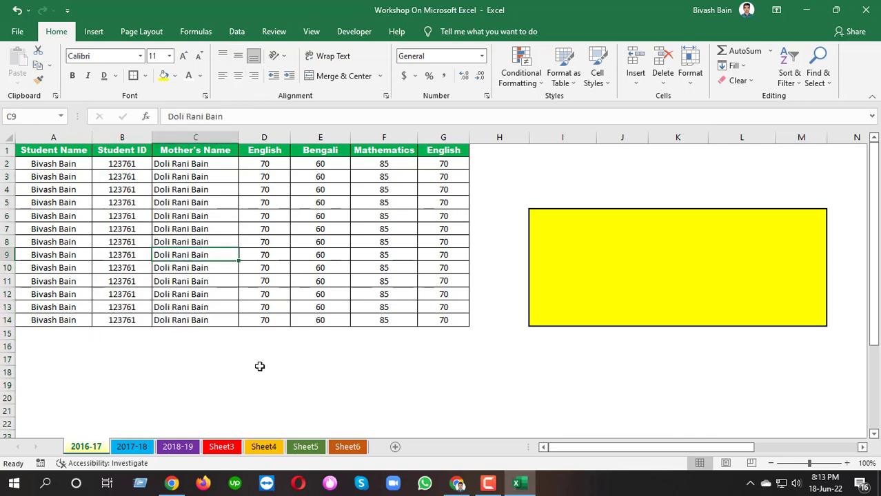
left_click(193, 363)
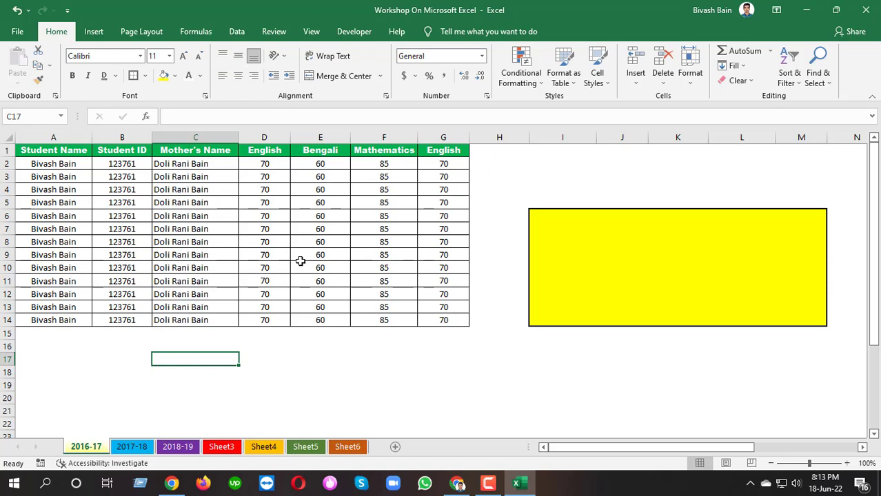
Make row 1 taller, to about 45 points.
left_click(282, 58)
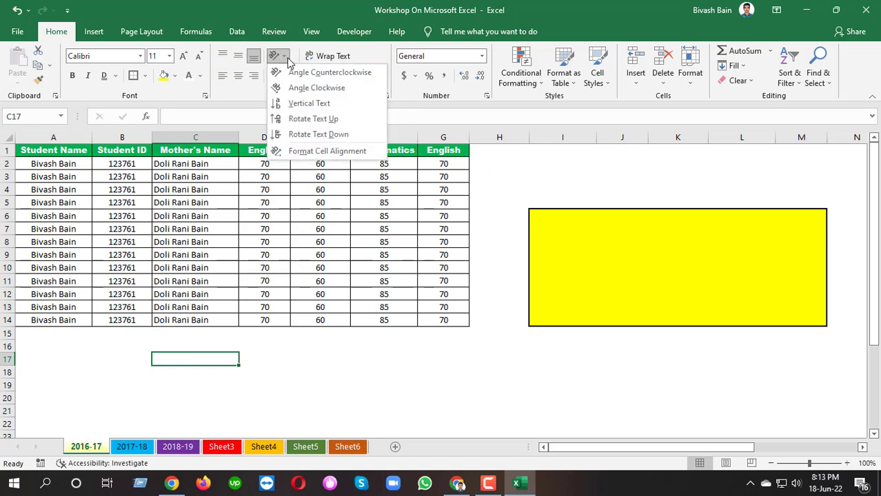
left_click(213, 200)
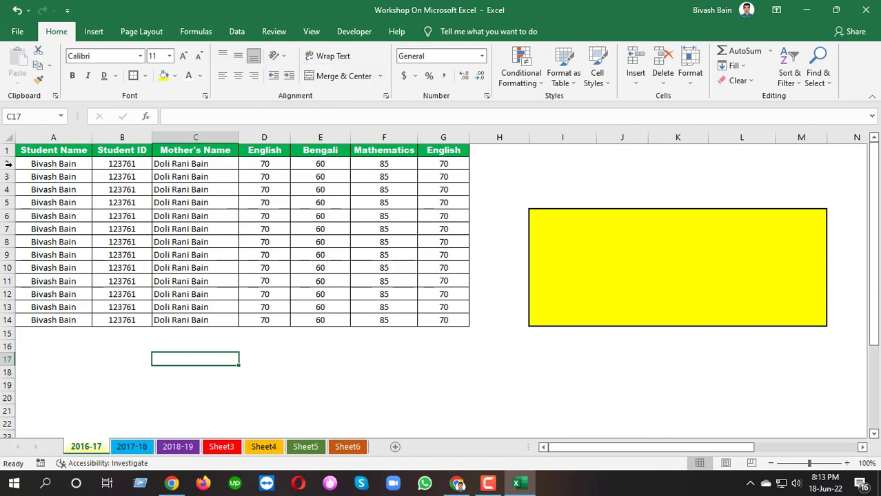
left_click_drag(11, 157, 11, 185)
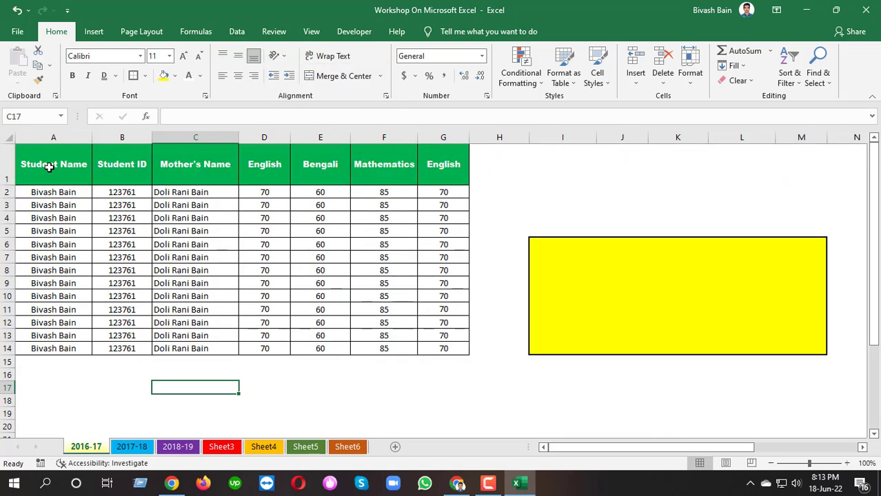
left_click(39, 168)
Angle the row 1 headers clockwise and drag the header row taller for them.
left_click(7, 164)
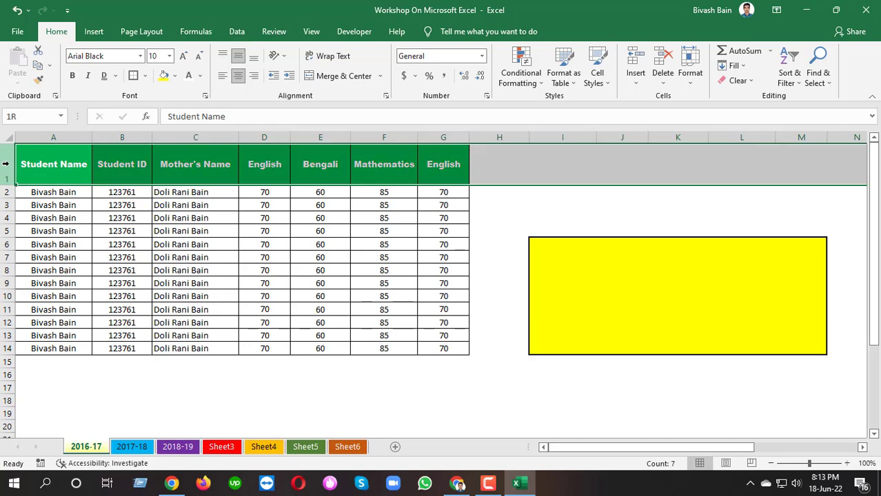
left_click(277, 56)
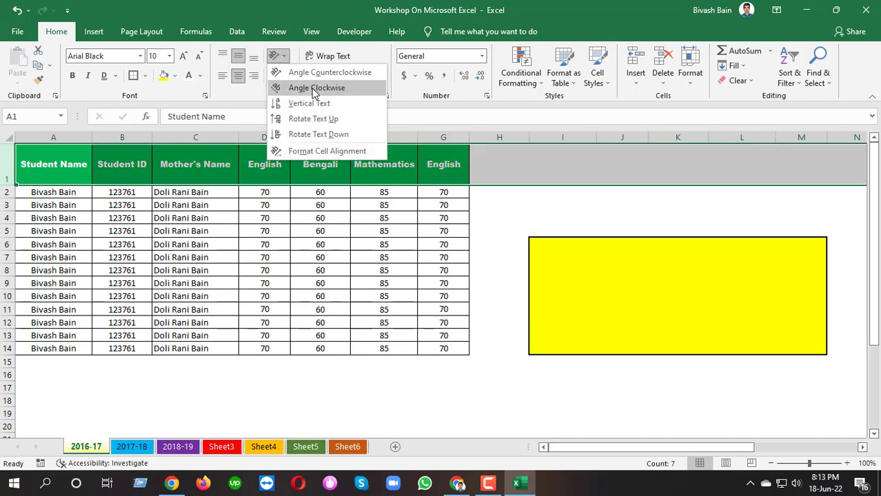
left_click(316, 88)
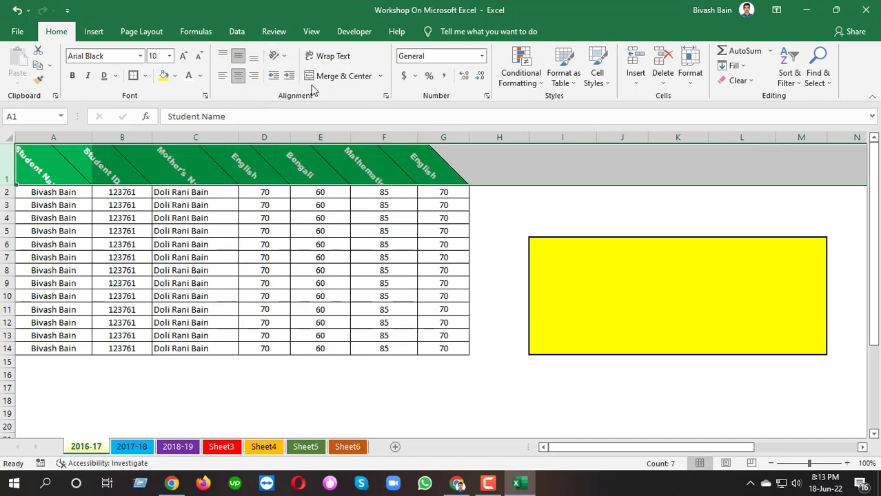
left_click(263, 203)
left_click_drag(9, 185, 11, 220)
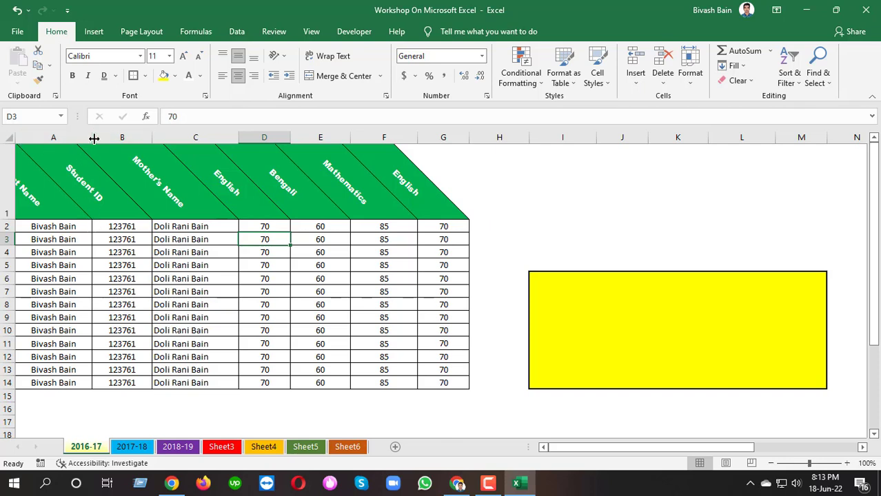
Drag columns A through F wider, English to 19.86, then readjust row 1's height.
left_click_drag(92, 137, 179, 137)
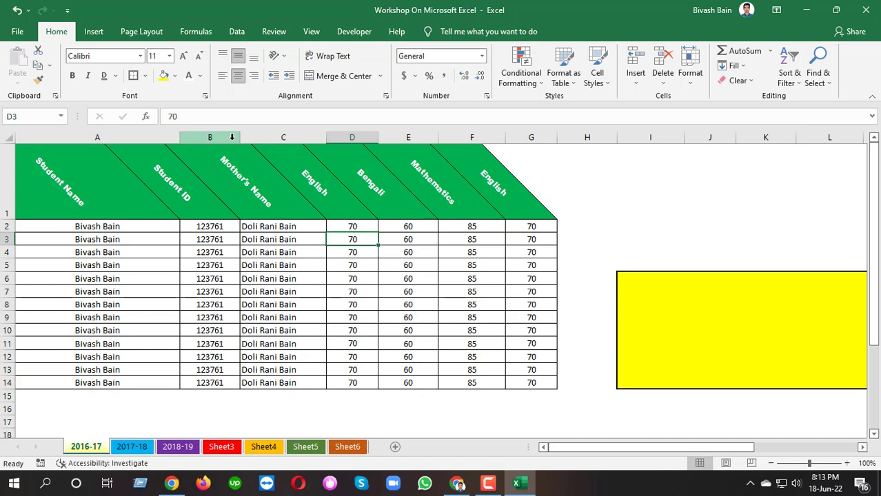
left_click_drag(240, 138, 316, 137)
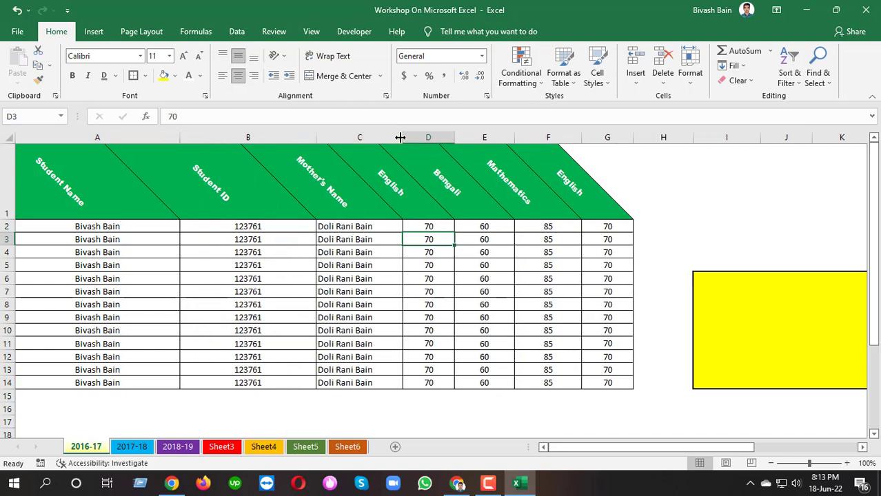
left_click_drag(402, 137, 539, 137)
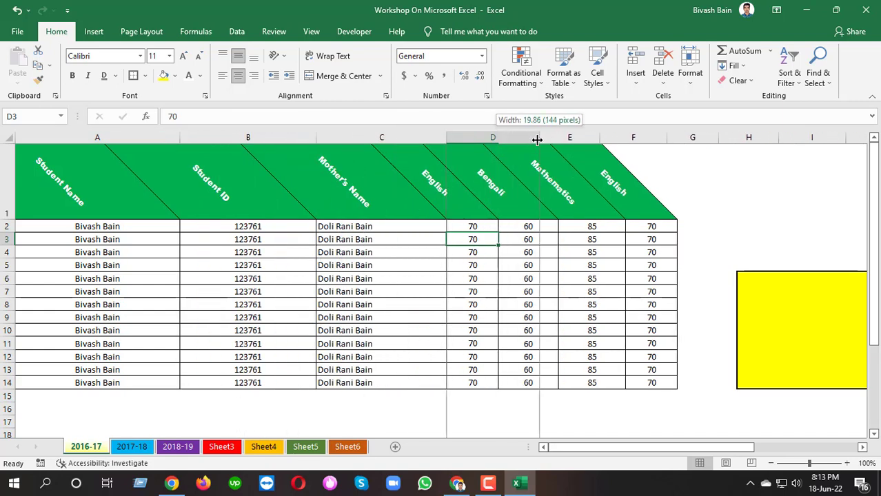
mouse_move(600, 137)
left_mouse_down()
mouse_move(648, 138)
mouse_move(640, 138)
left_mouse_up()
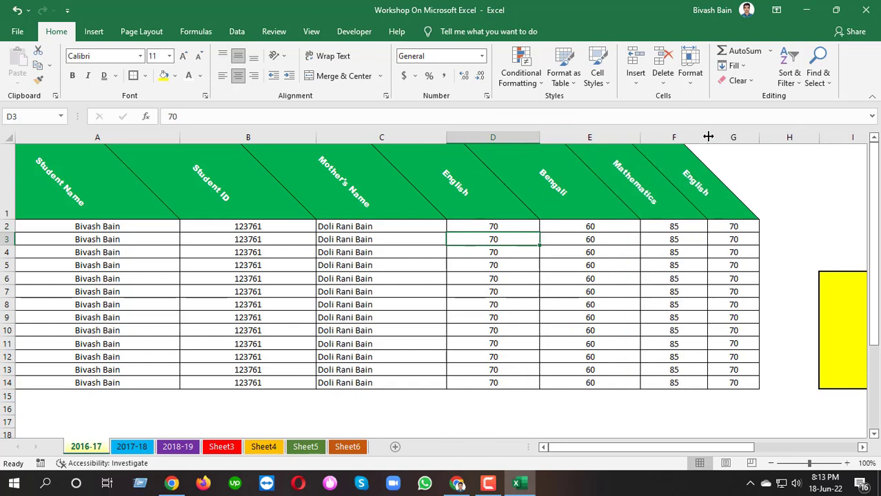
left_click_drag(708, 136, 743, 137)
left_click(475, 265)
left_click_drag(15, 218, 12, 186)
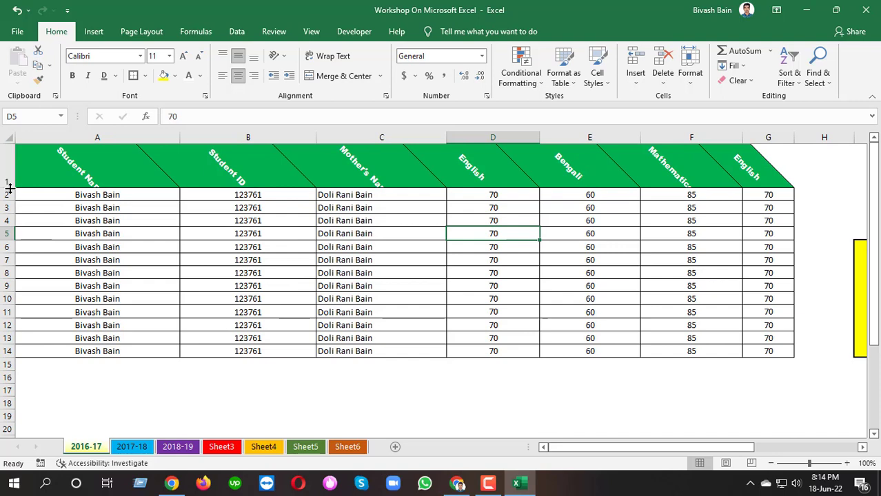
left_click_drag(10, 188, 11, 216)
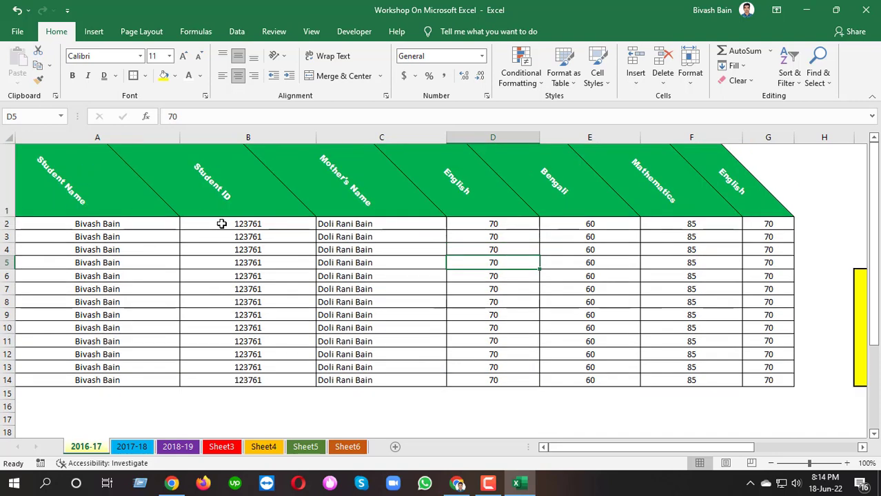
Angle the row 1 header text counterclockwise.
left_click(39, 191)
left_click(318, 152)
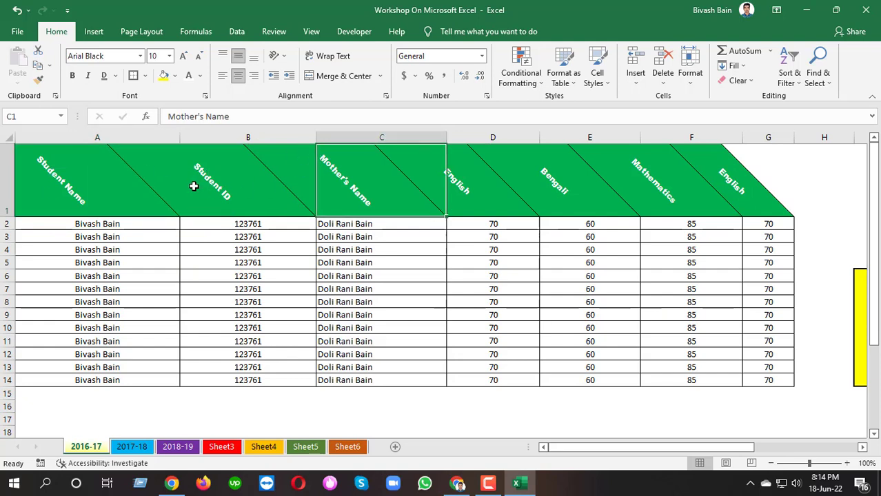
left_click(508, 177)
left_click(565, 173)
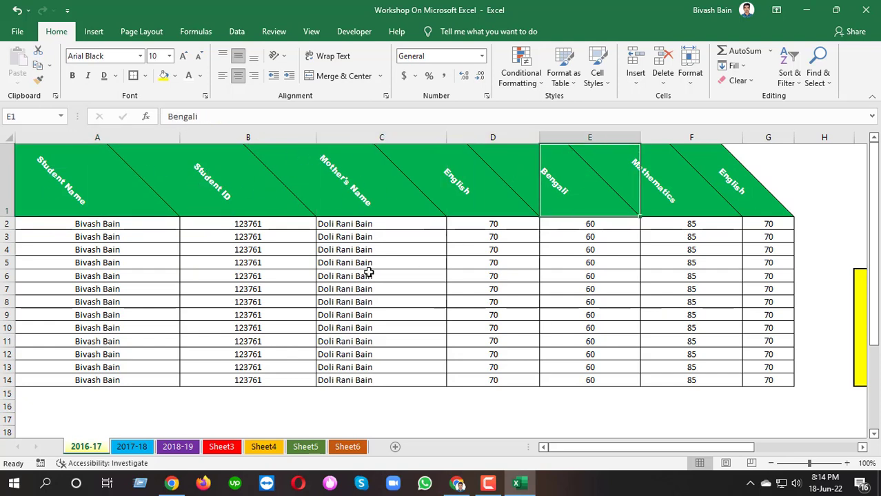
left_click(357, 277)
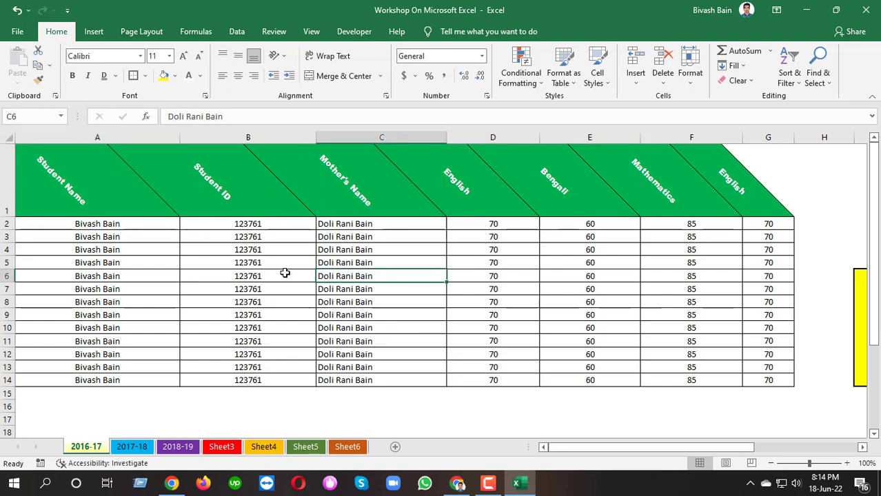
left_click(278, 56)
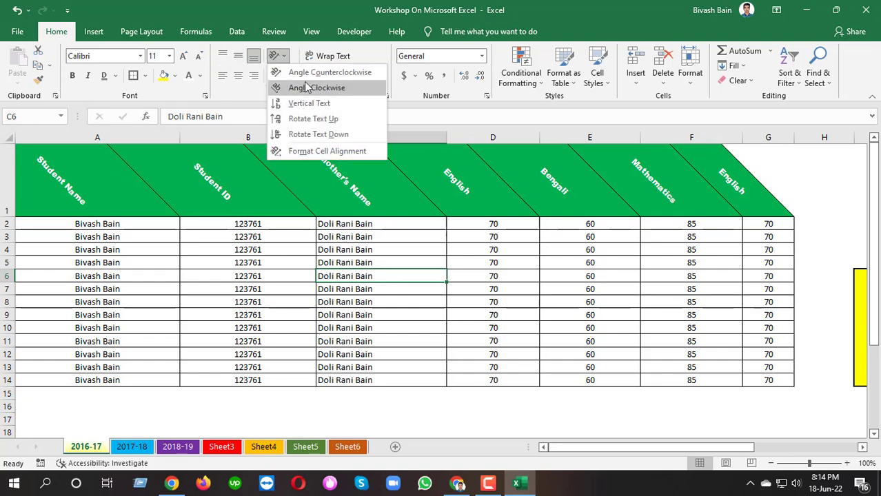
left_click(77, 186)
left_click(9, 173)
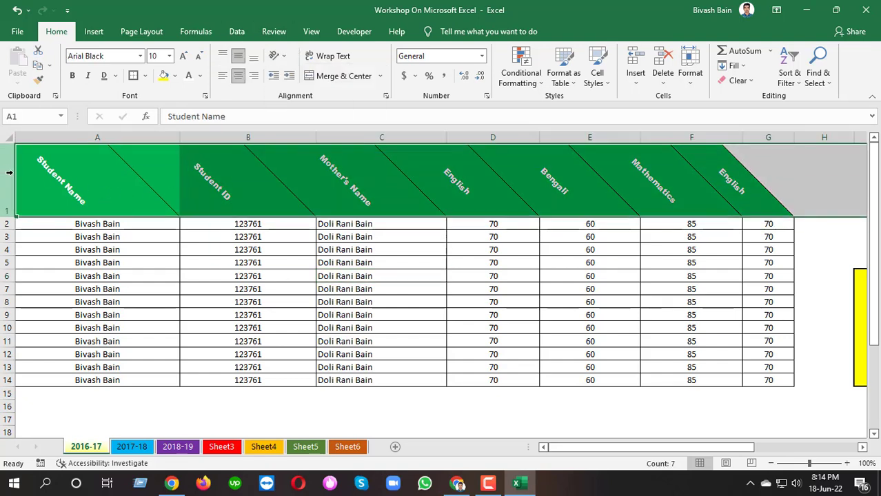
left_click(279, 56)
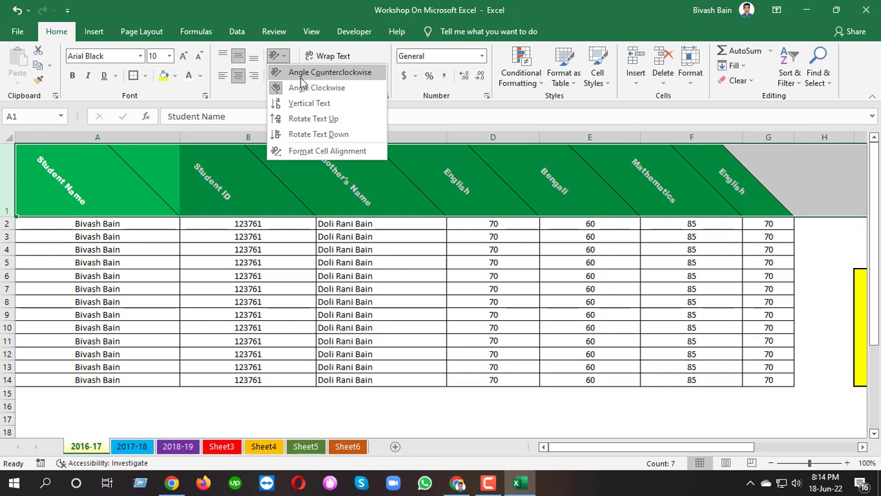
left_click(319, 73)
left_click(173, 260)
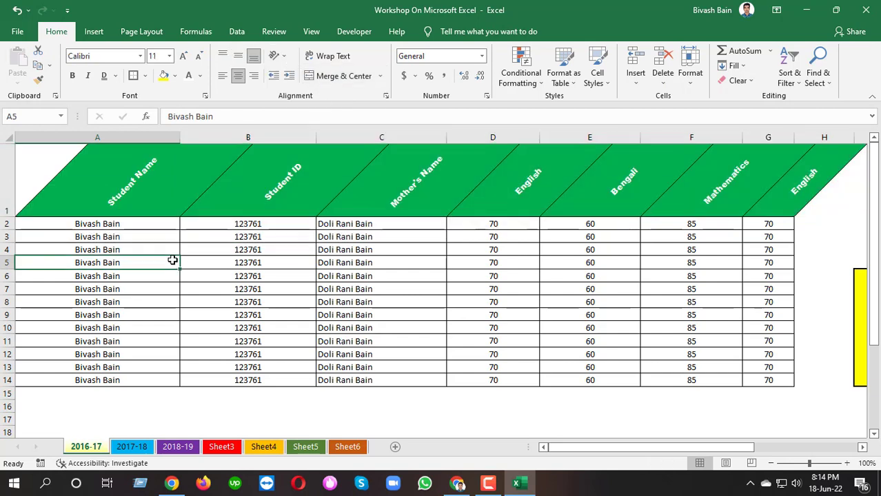
Switch the row 1 headers to vertical stacked text and begin heightening row 1.
left_click(8, 204)
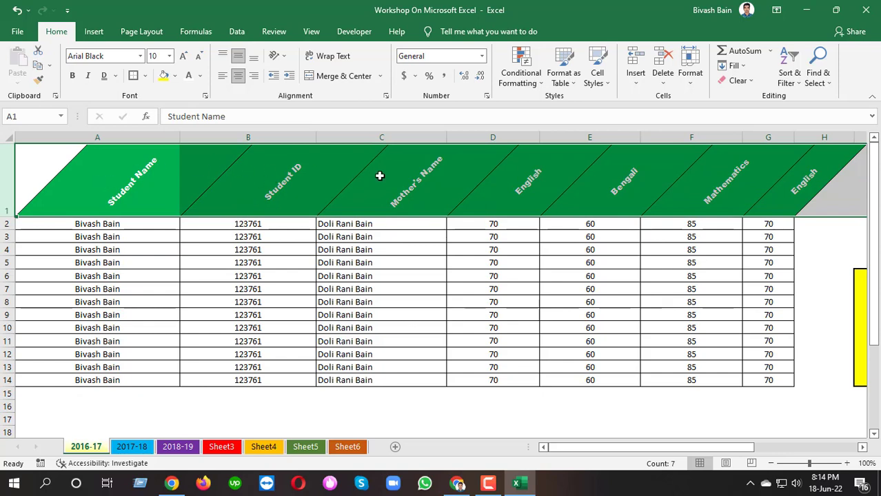
left_click(277, 57)
left_click(309, 103)
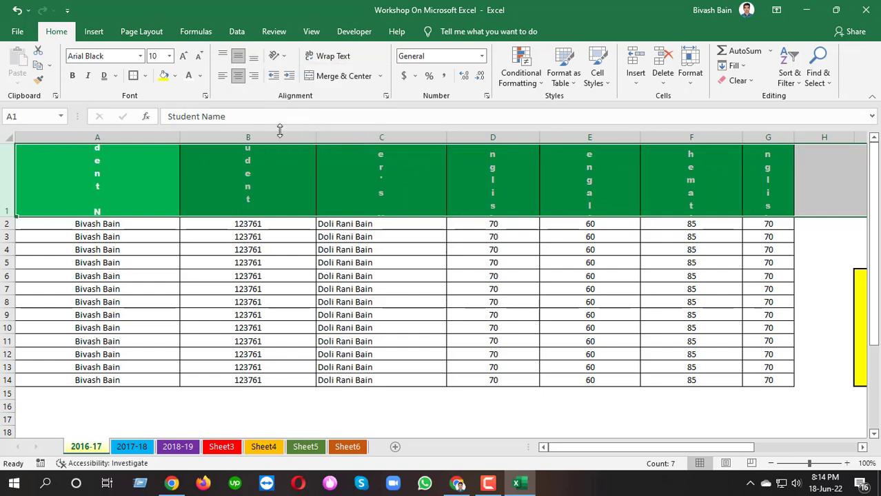
left_click_drag(4, 217, 4, 295)
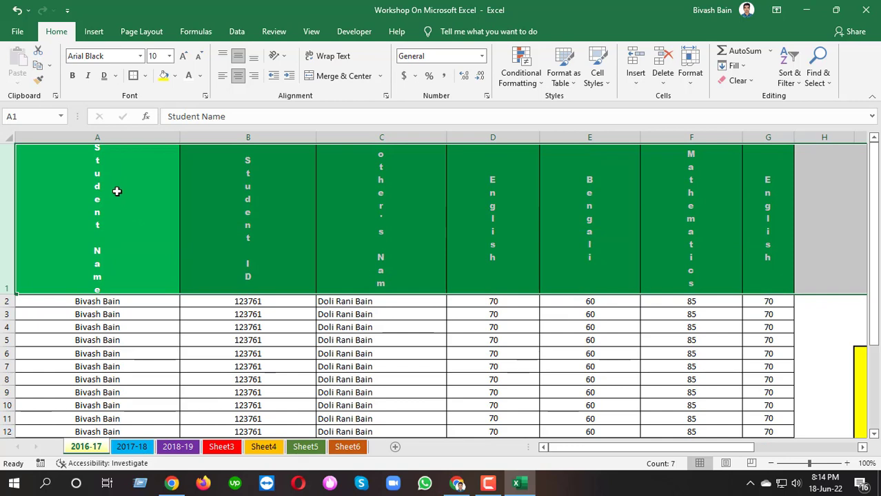
Drag row 1 tall enough to show the vertical headers.
left_click_drag(4, 295, 4, 356)
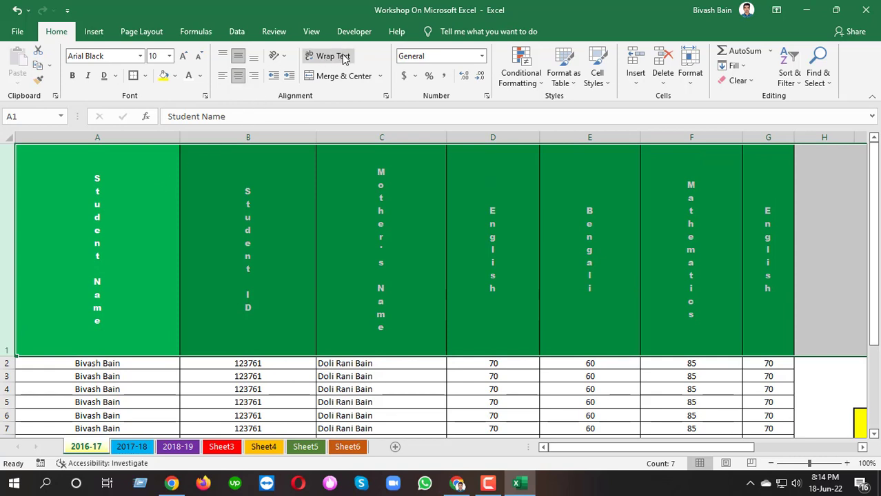
left_click(278, 55)
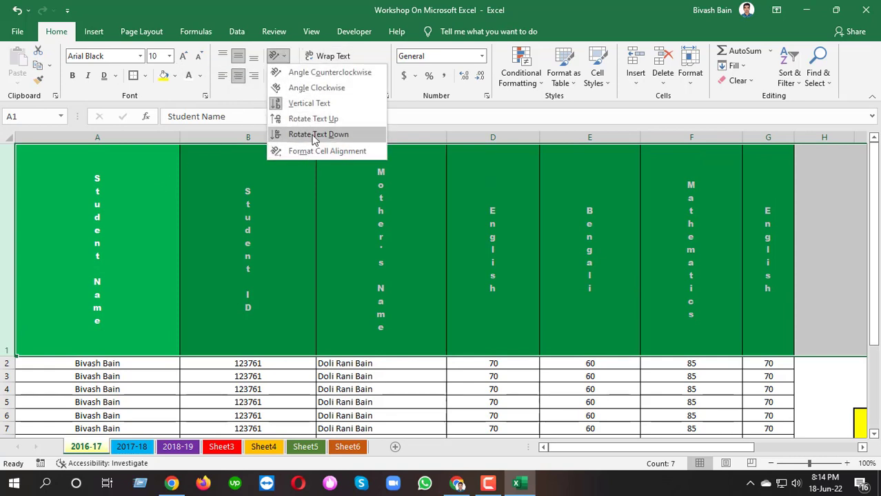
left_click(301, 290)
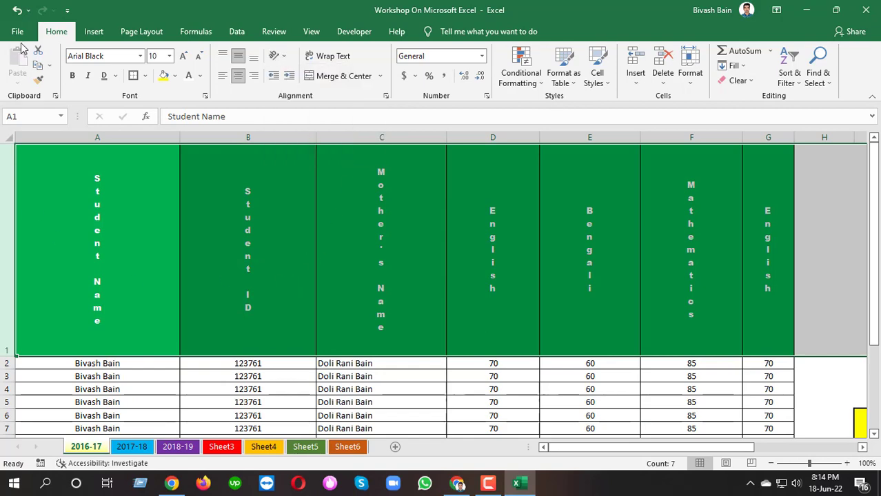
Undo the vertical text, column widening and row height changes, restoring horizontal headers.
left_click(18, 11)
left_click(17, 10)
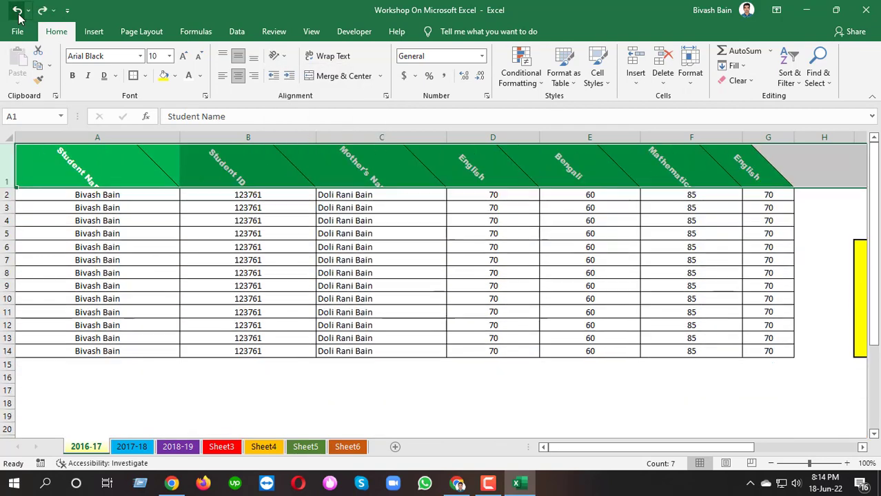
left_click(17, 10)
left_click(17, 10)
left_click(17, 10)
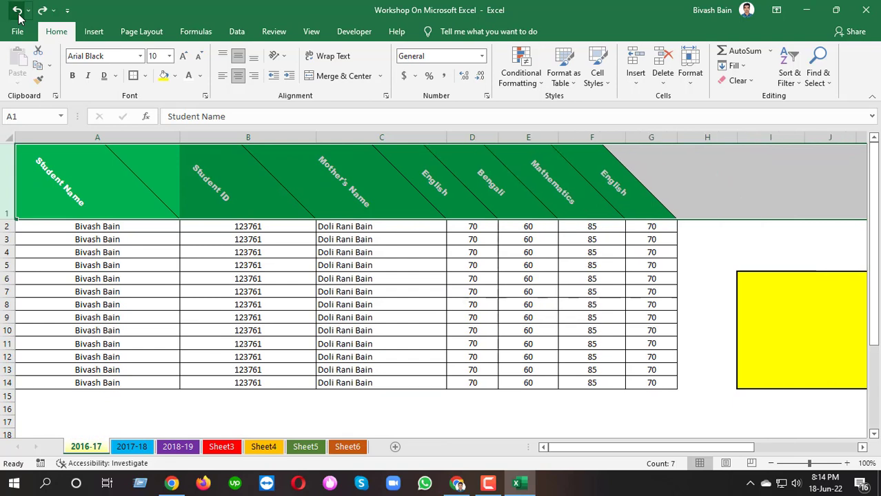
left_click(17, 11)
left_click(17, 11)
left_click(17, 11)
left_click(17, 10)
left_click(17, 10)
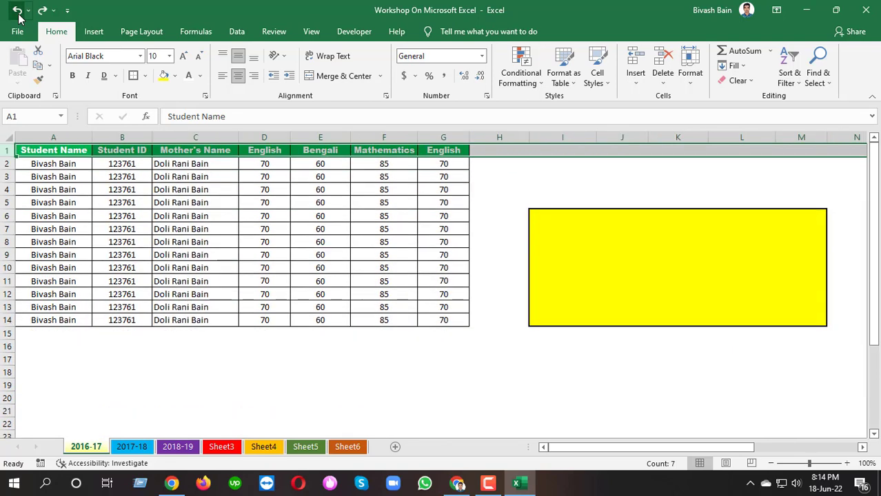
left_click(179, 269)
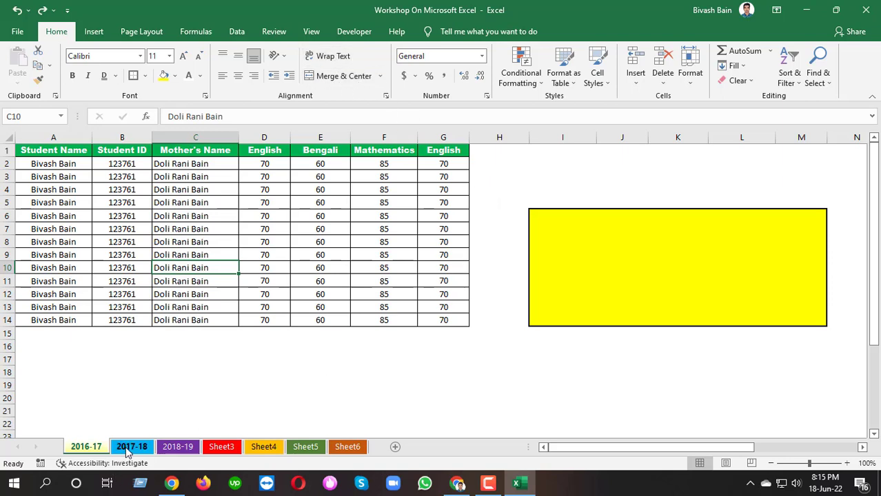
On the 2017-18 sheet, finish typing 'Environmental Science and Disaster Management' in A1.
left_click(131, 446)
left_click(215, 236)
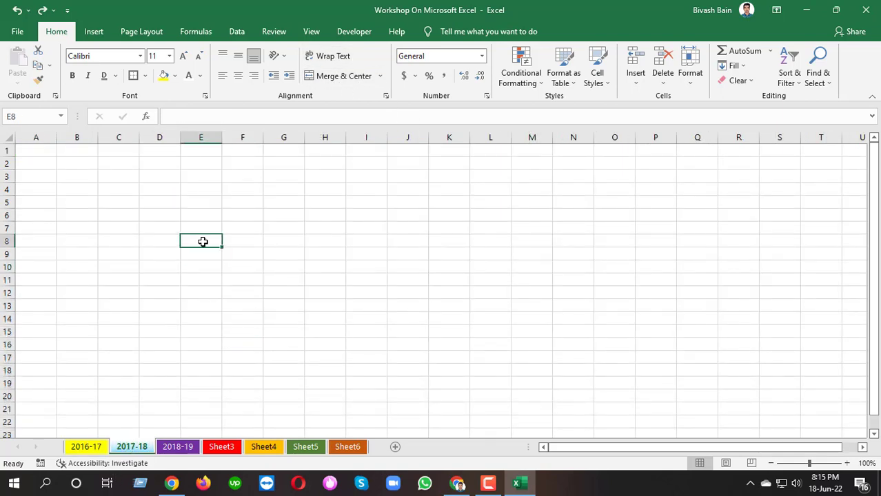
left_click(199, 188)
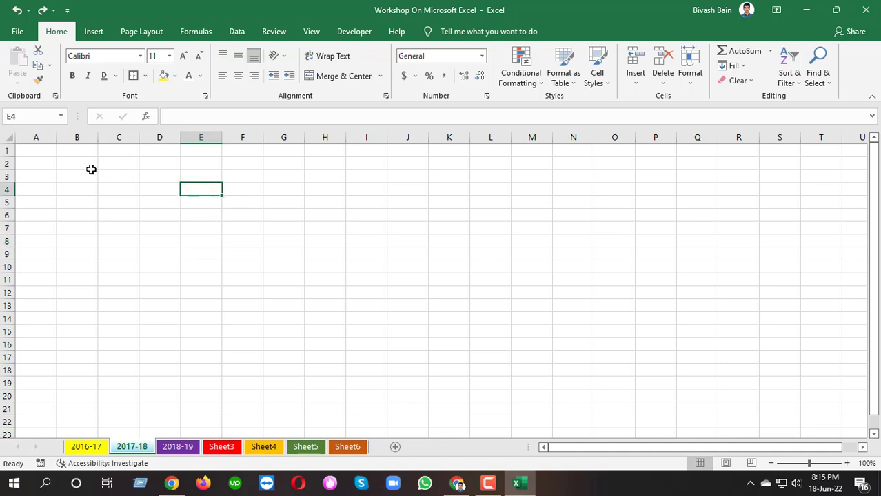
left_click(41, 149)
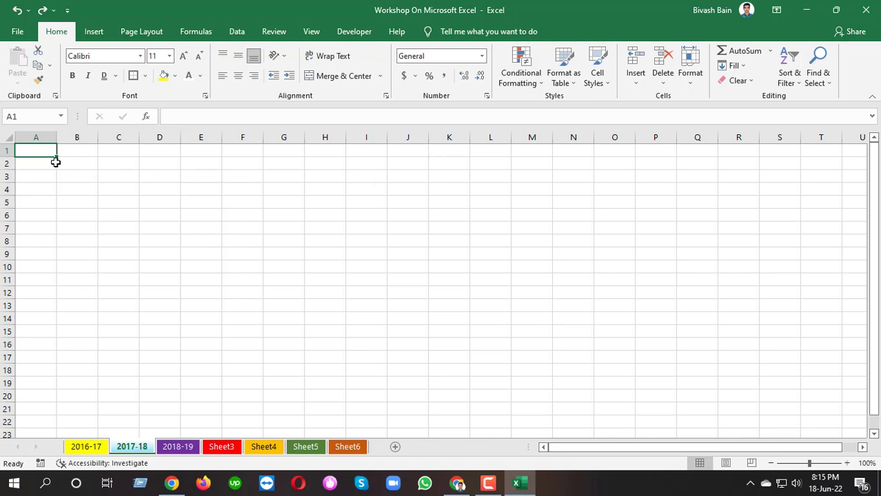
left_click(460, 162, "shift")
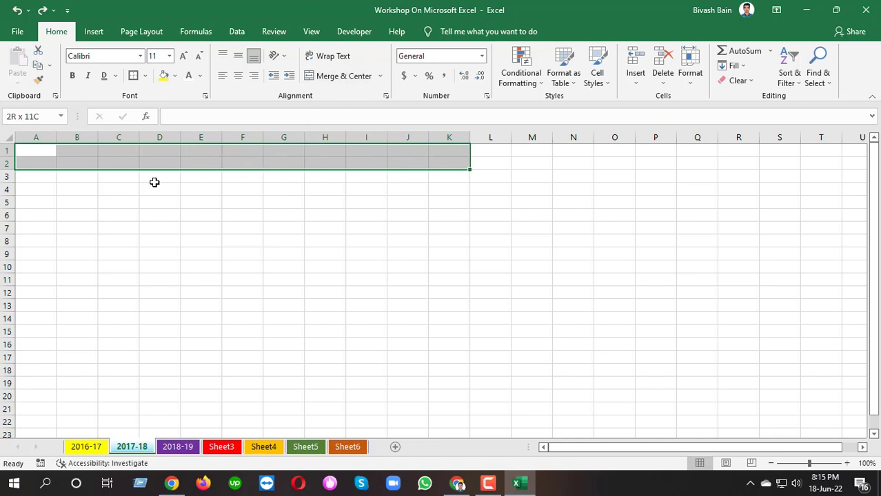
left_click(107, 187)
left_click(34, 149)
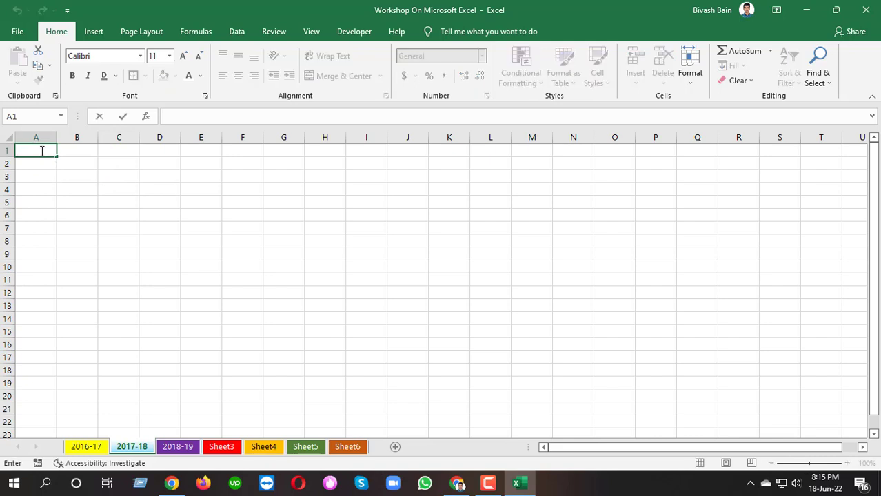
type("t")
type("men")
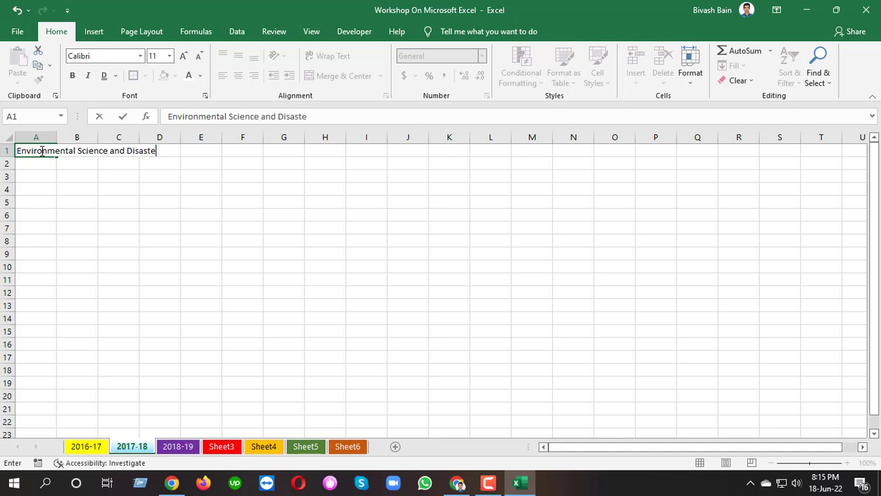
type("agement")
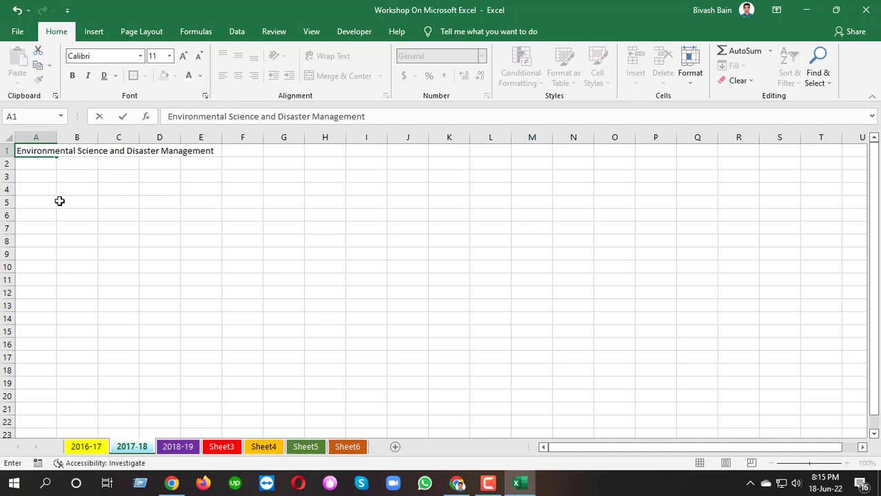
left_click(60, 201)
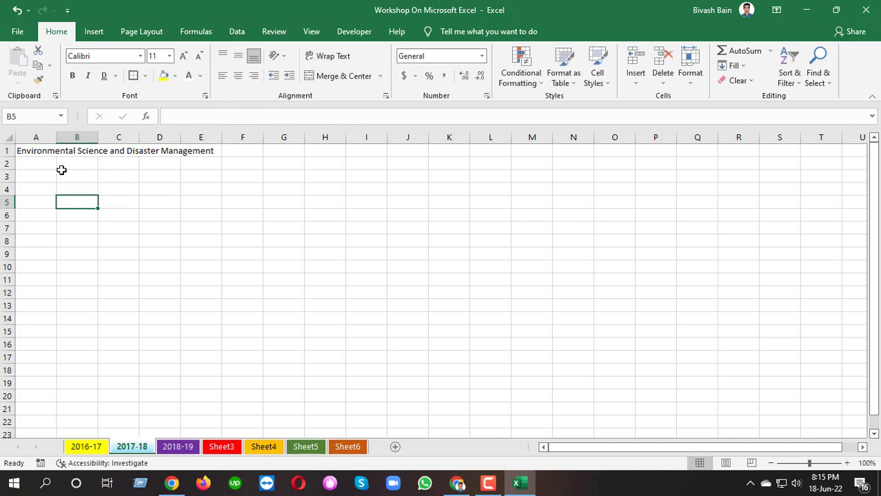
left_click(36, 151)
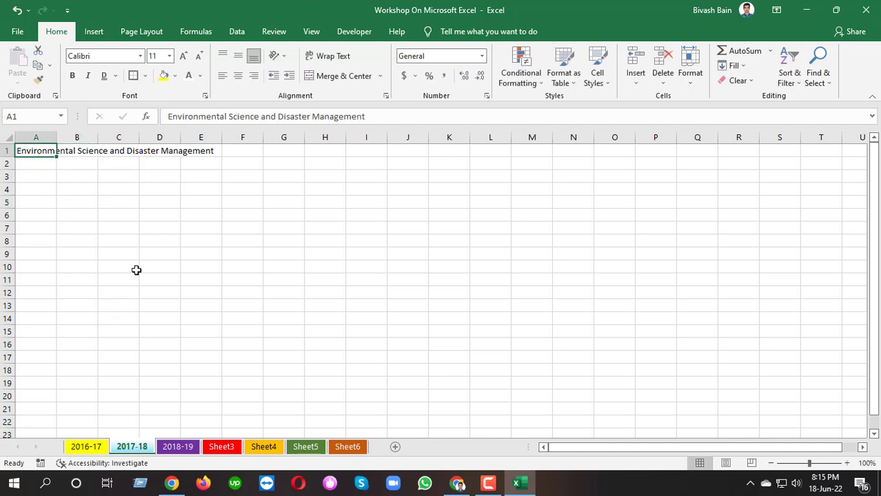
left_click(6, 241)
left_click(28, 150)
left_click(91, 215)
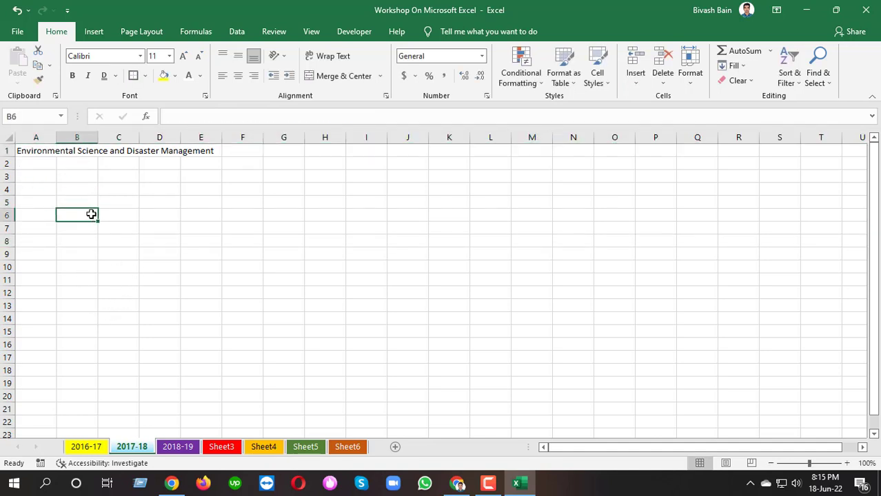
left_click(30, 151)
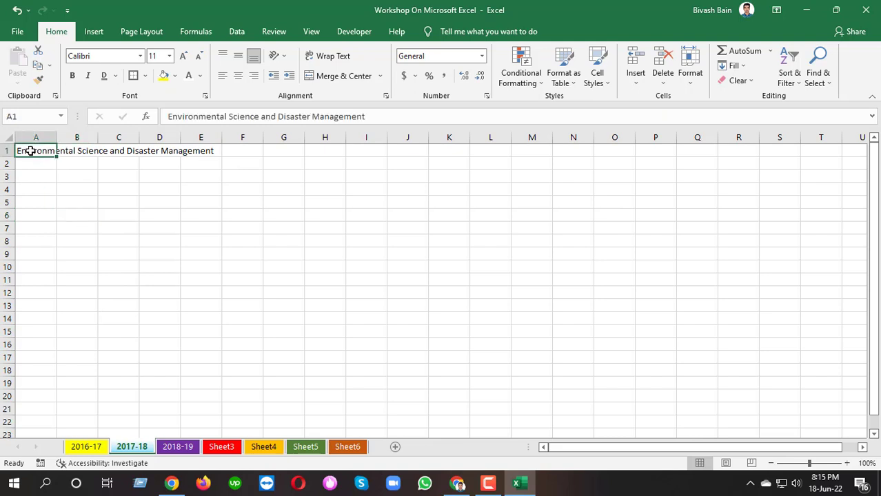
left_click(54, 231)
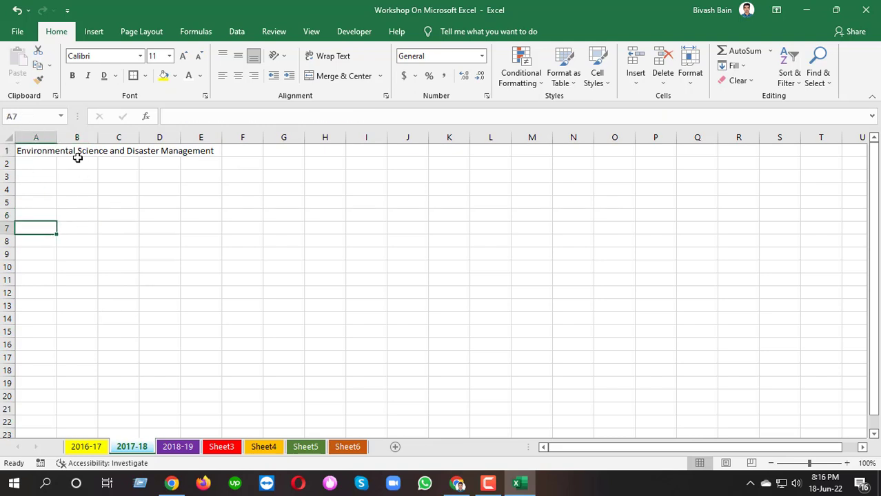
left_click(77, 153)
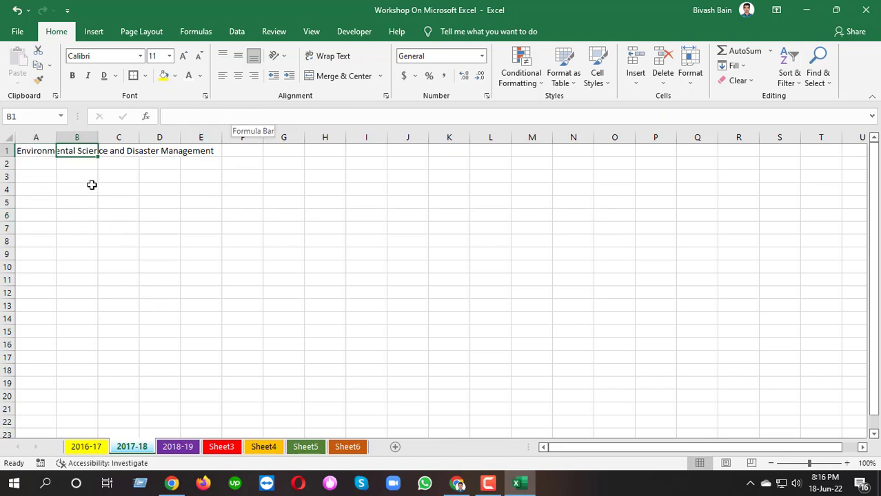
key("BackSpace")
type("gggg")
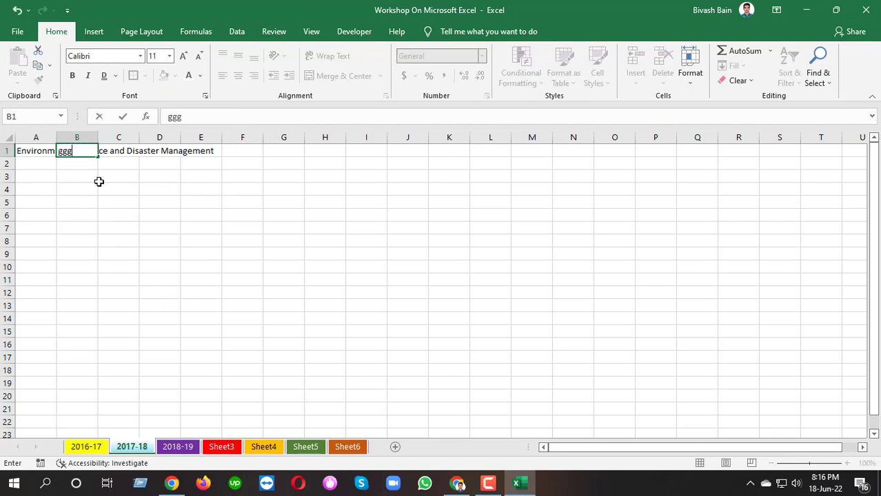
left_click(93, 282)
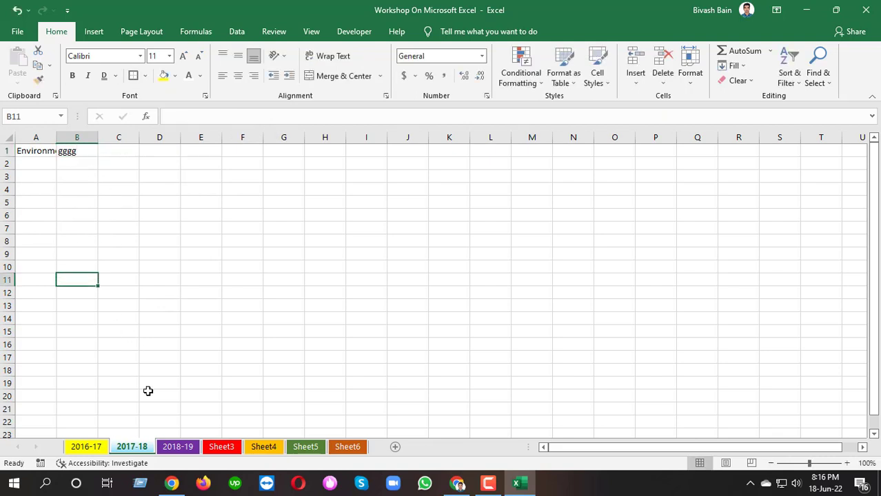
left_click(36, 150)
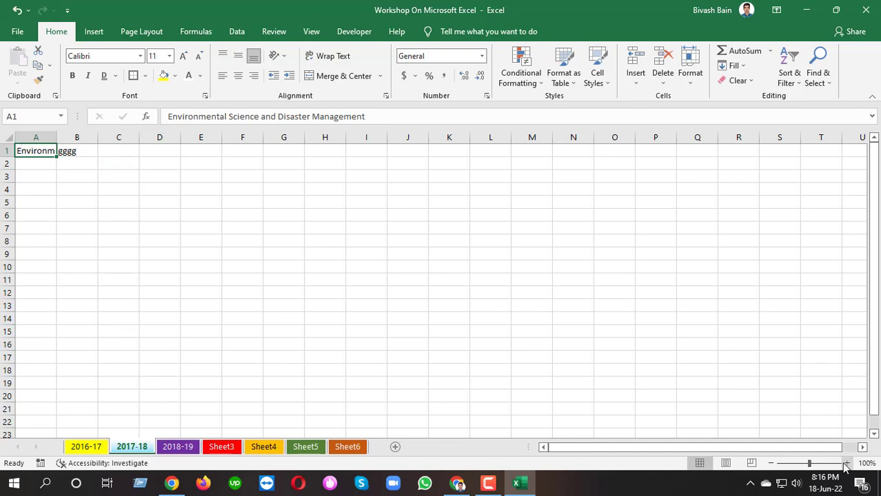
double_click(847, 463)
double_click(847, 463)
double_click(846, 464)
left_click(388, 387)
left_click(63, 160)
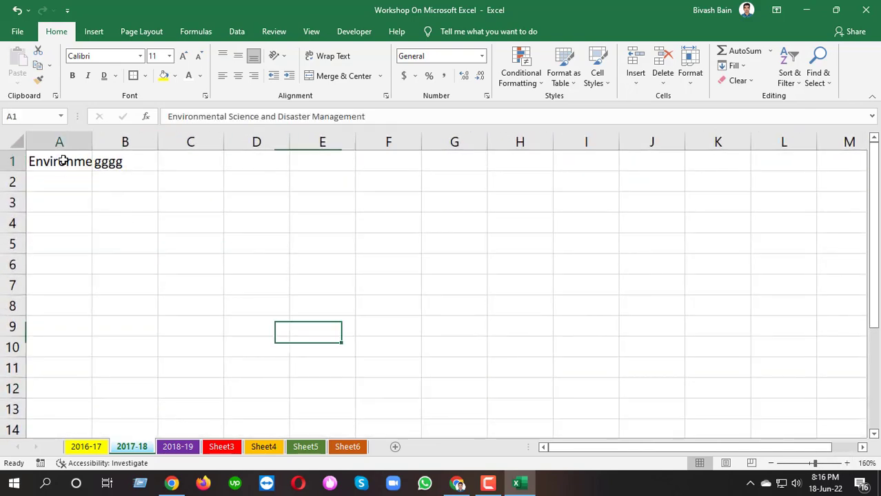
left_click(124, 161)
key("Delete")
left_click(138, 187)
Merge cells A1:E2 with Merge & Center so the title spans them.
left_click(120, 282)
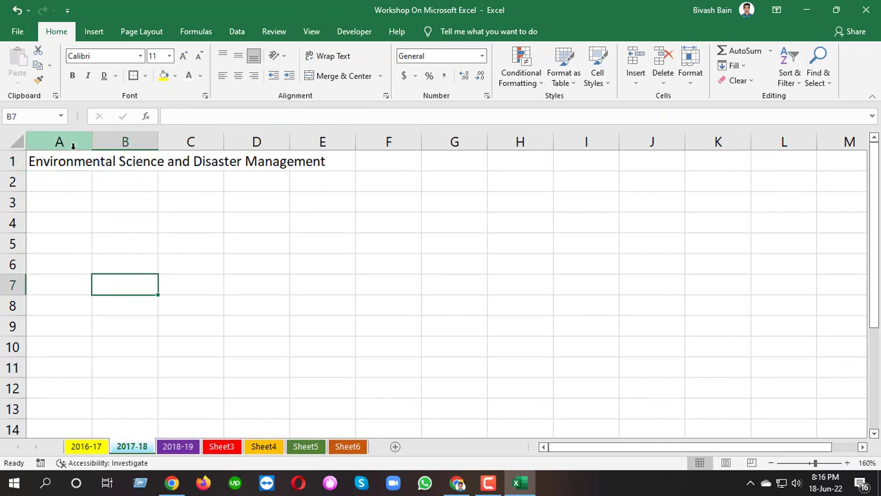
left_click(63, 162)
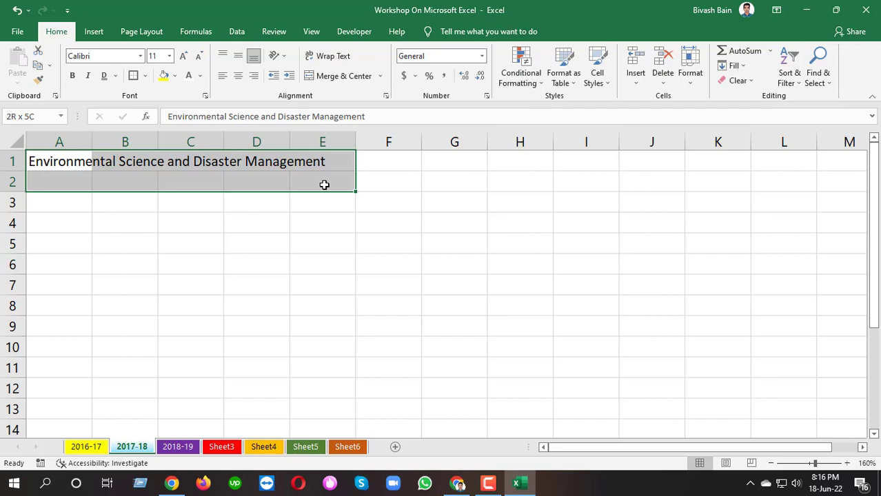
left_click(347, 80)
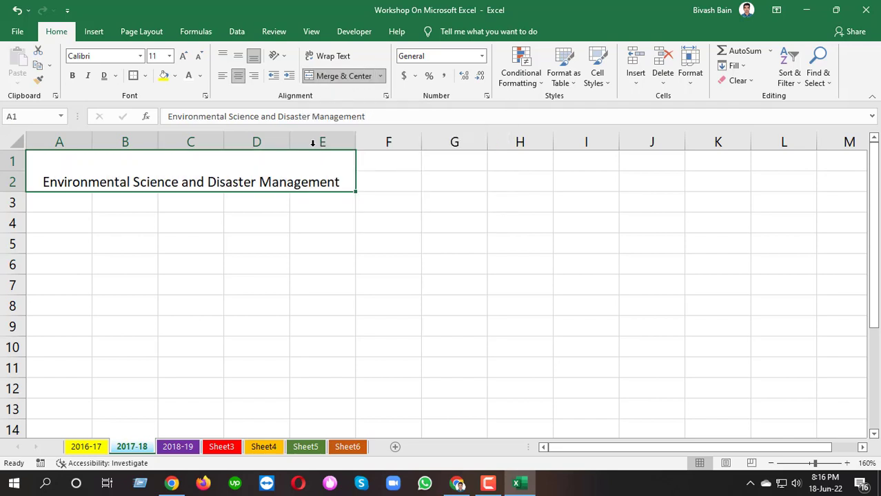
left_click(233, 245)
left_click(153, 175)
Middle-align the merged title block and give it a green fill.
left_click(239, 58)
left_click(206, 246)
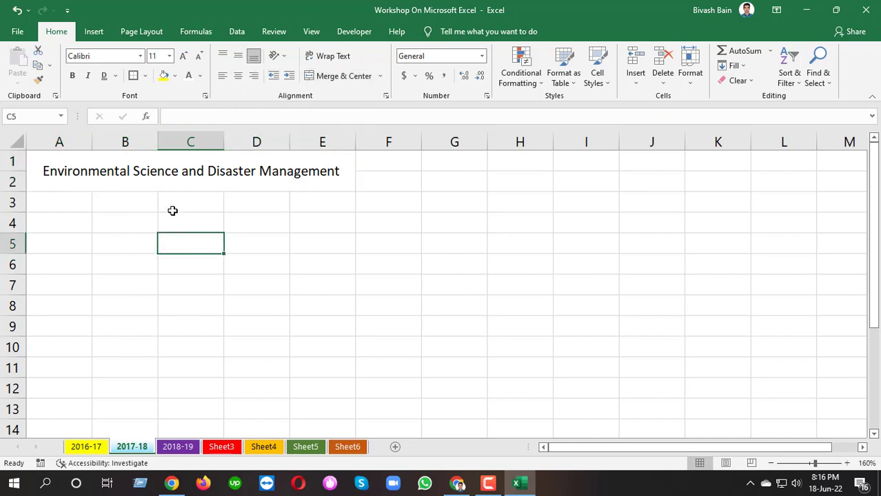
left_click(66, 166)
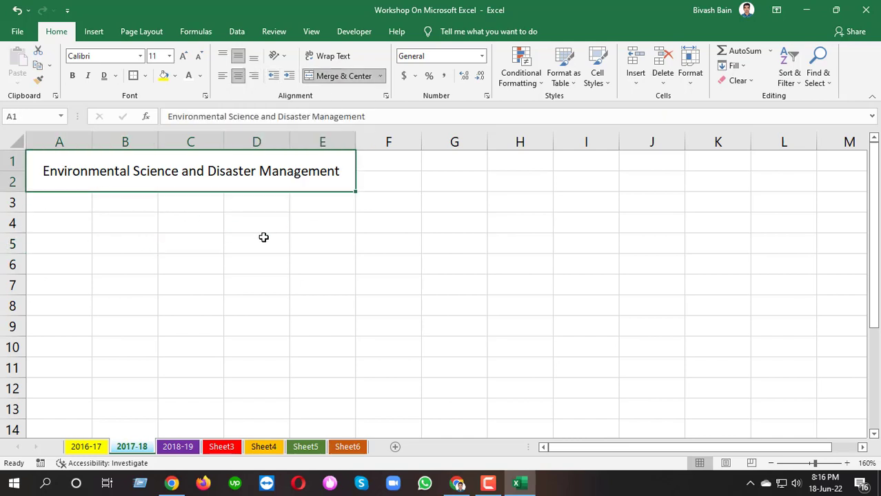
left_click(175, 76)
left_click(218, 177)
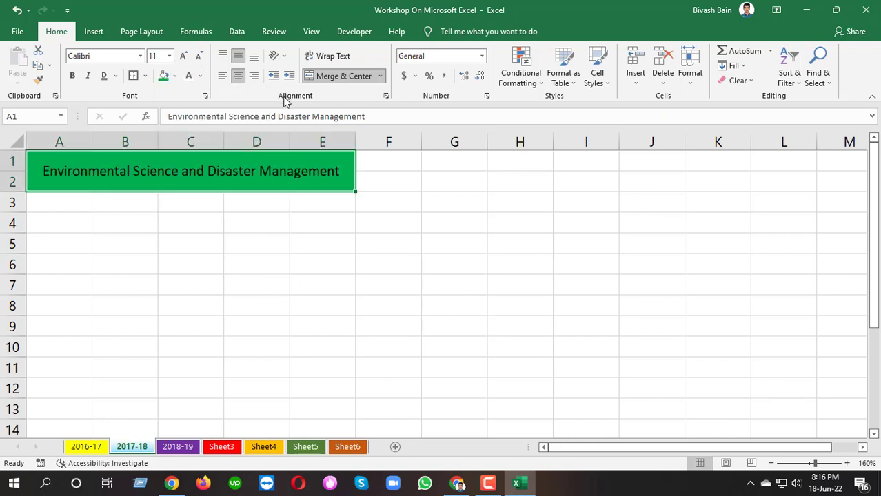
left_click(264, 295)
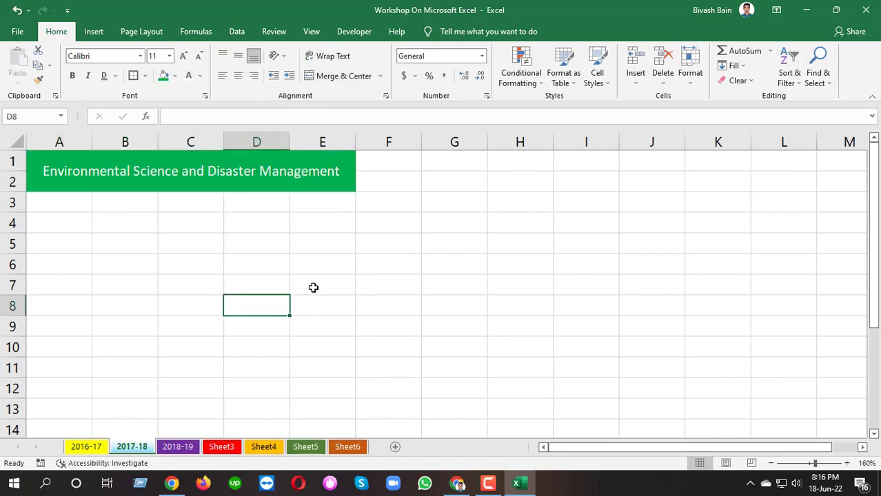
left_click(152, 172)
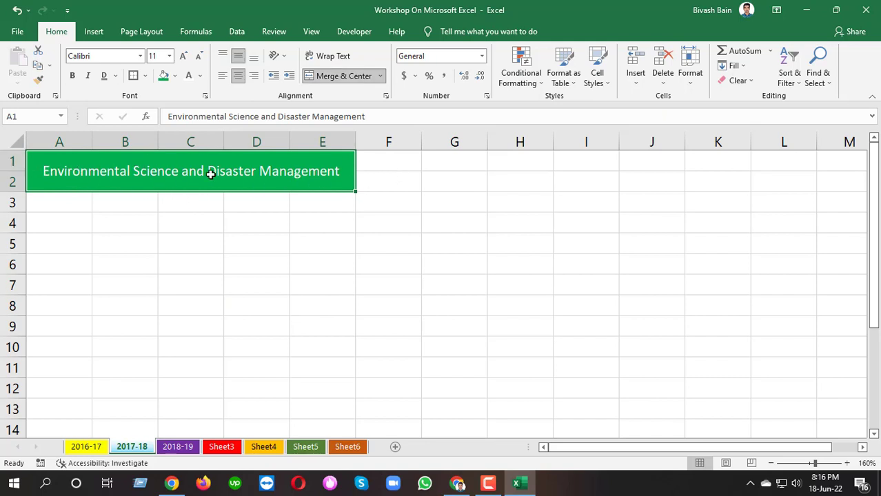
Check the formatted title block and zoom the sheet out to 120%.
left_click(361, 180)
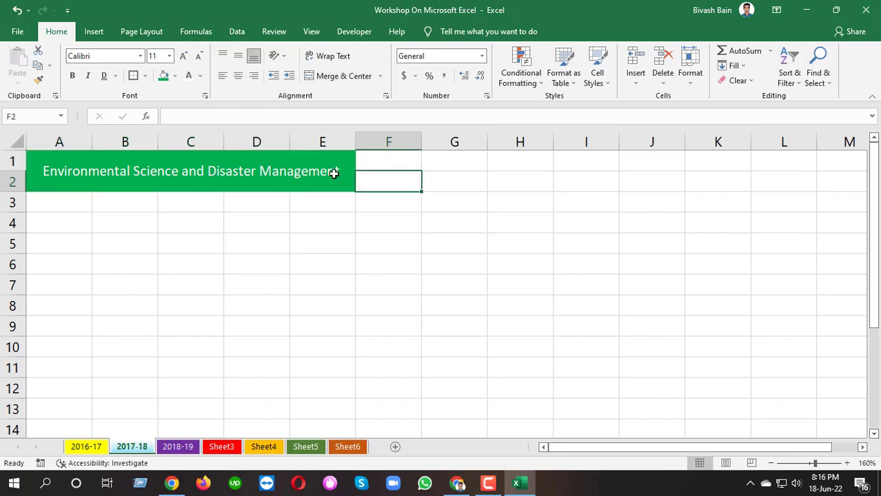
left_click(14, 166)
left_click(117, 171)
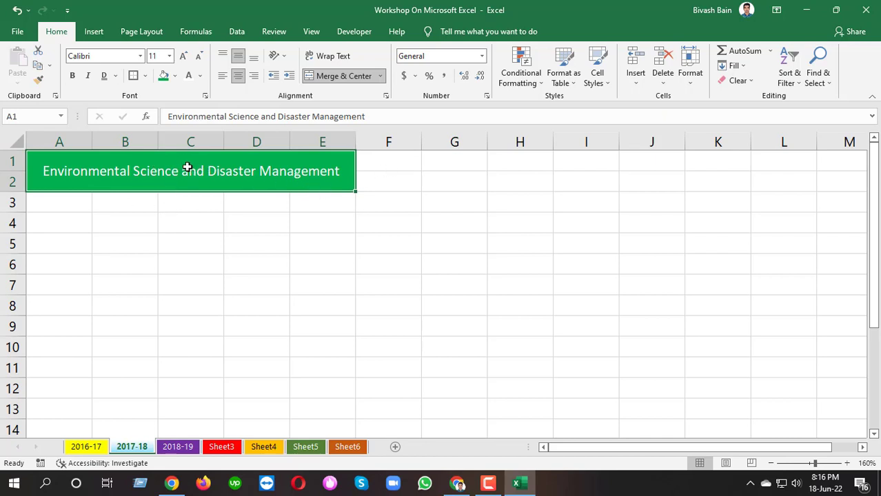
left_click(377, 169)
left_click(97, 200)
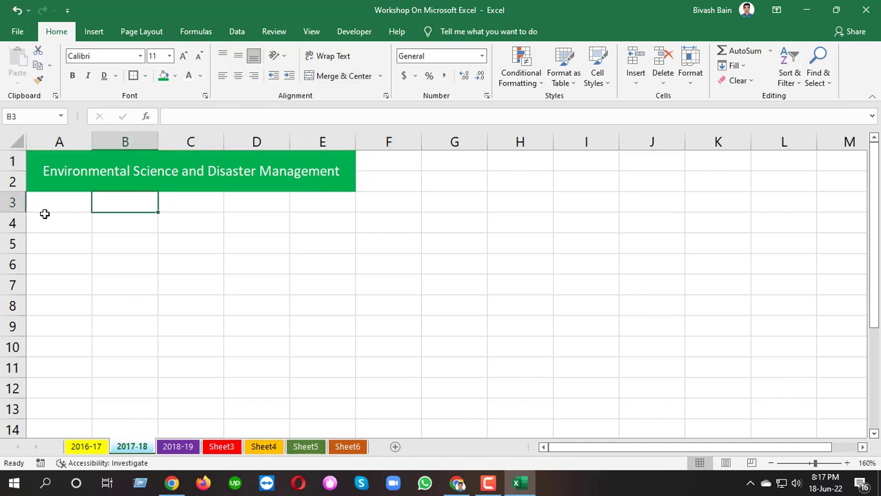
left_click(124, 262)
left_click(283, 254)
left_click(184, 241)
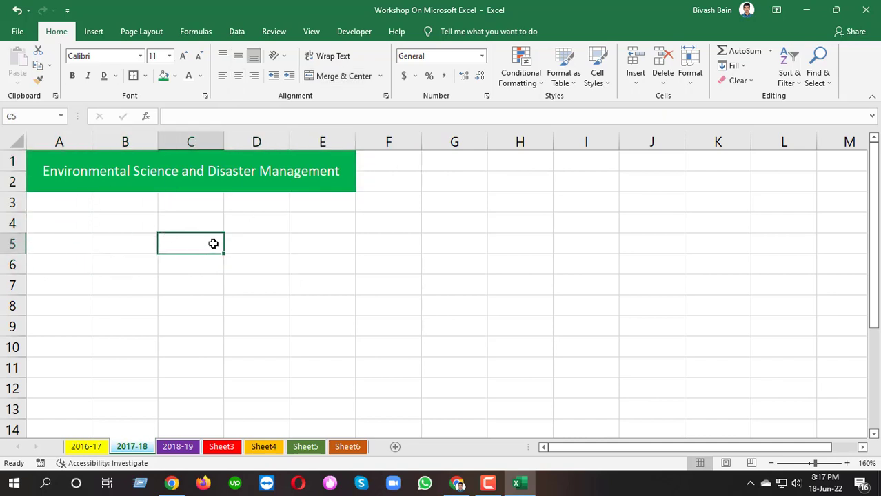
left_click(115, 168)
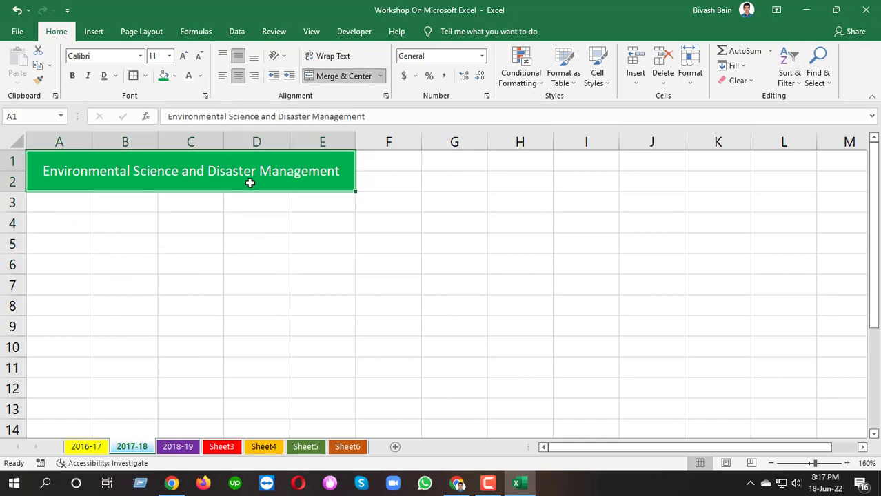
left_click(771, 464)
left_click(771, 464)
left_click(772, 464)
left_click(771, 464)
Undo the title's fill, formatting and the A1:E2 merge.
left_click(436, 266)
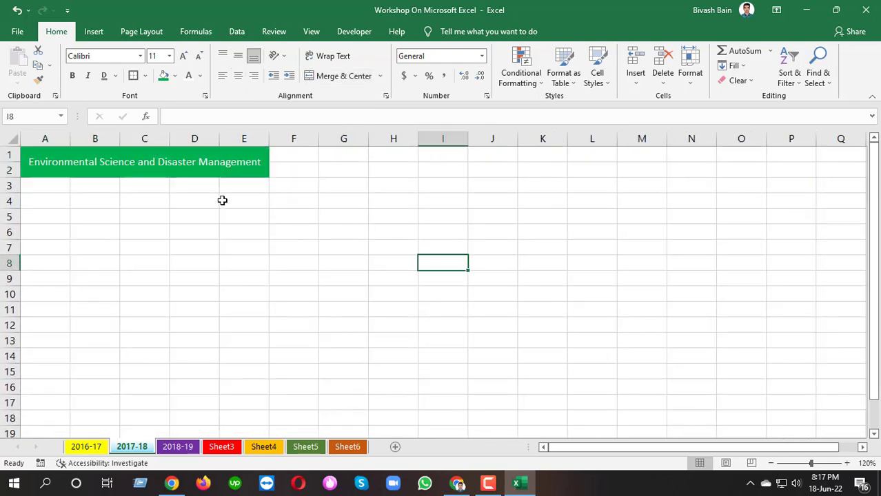
left_click(141, 162)
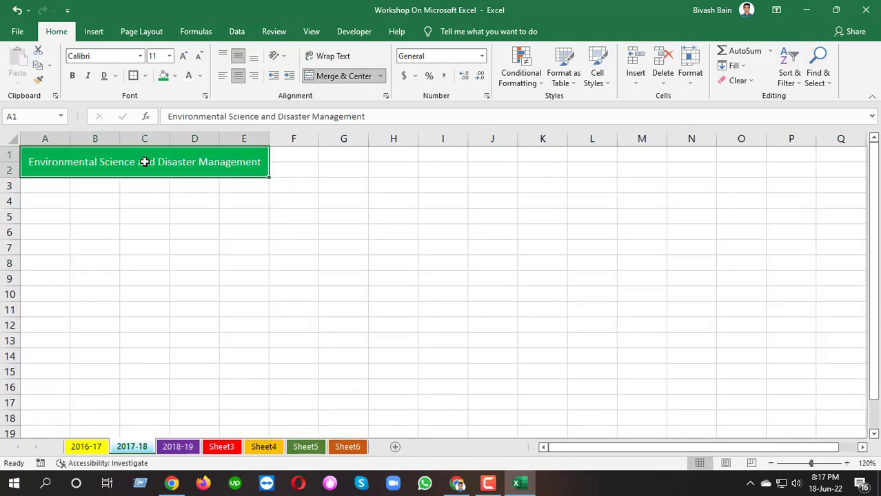
left_click(17, 10)
left_click(17, 10)
left_click(17, 10)
left_click(18, 10)
left_click(17, 10)
left_click(17, 10)
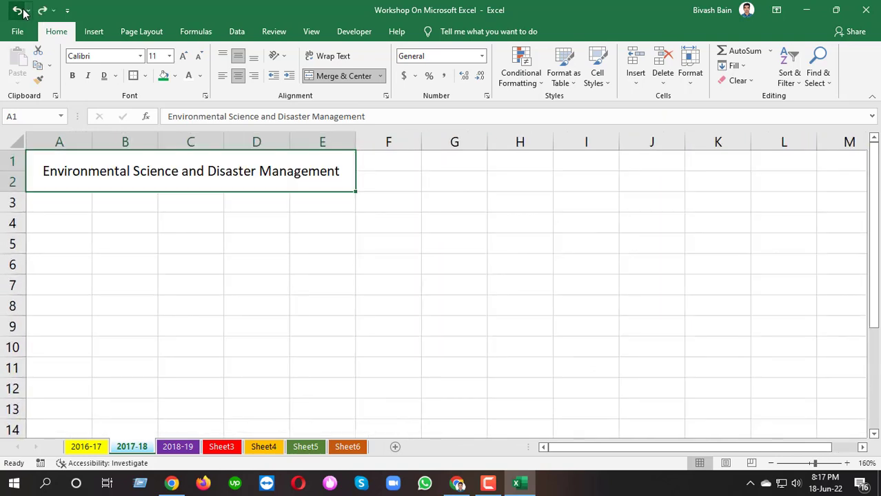
left_click(18, 10)
left_click(17, 9)
left_click(18, 10)
Delete the stray 'gggg' from B1 and the title text from A1.
left_click(125, 203)
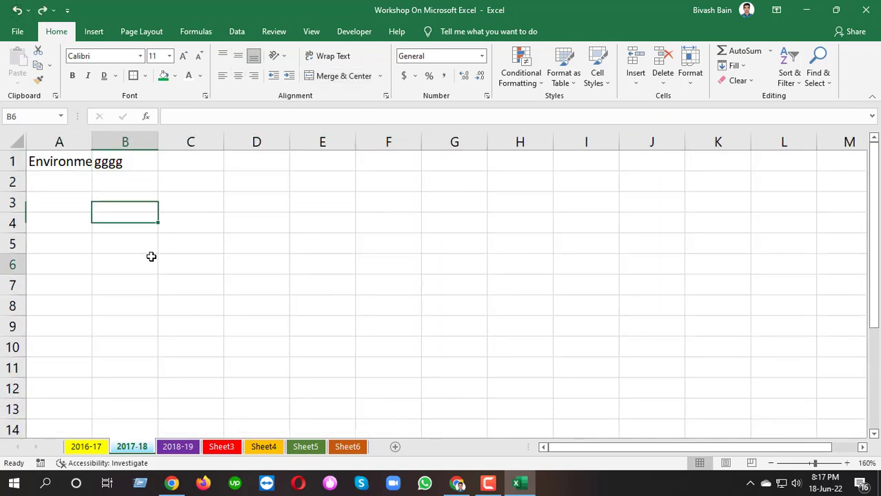
left_click(138, 265)
left_click(111, 163)
key("Delete")
left_click(65, 165)
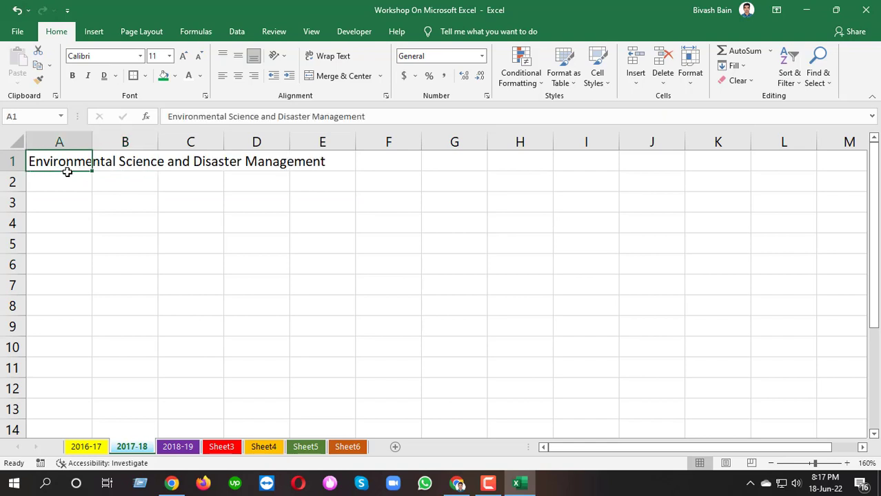
key("Delete")
left_click(307, 284)
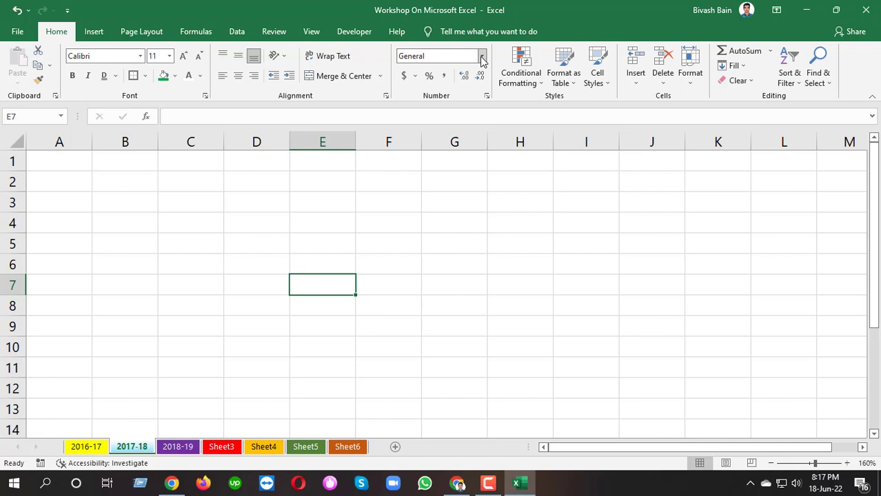
left_click(482, 58)
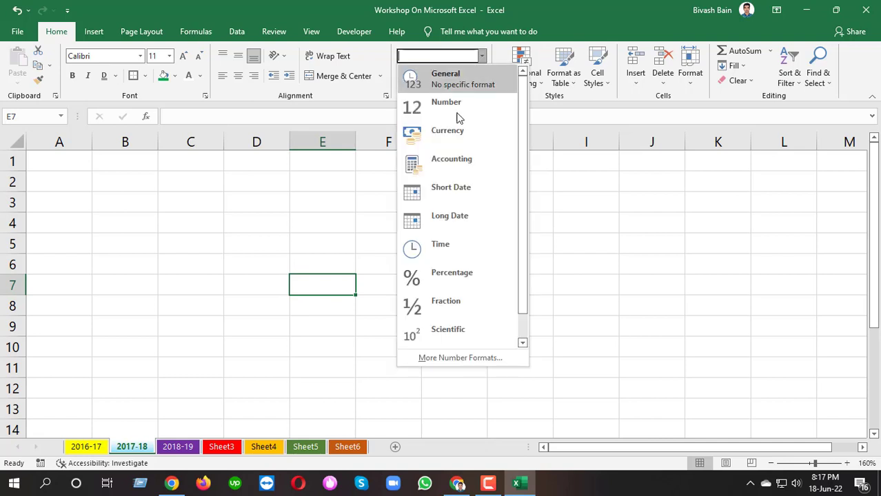
scroll(460, 184, "down", 1)
scroll(462, 234, "up", 1)
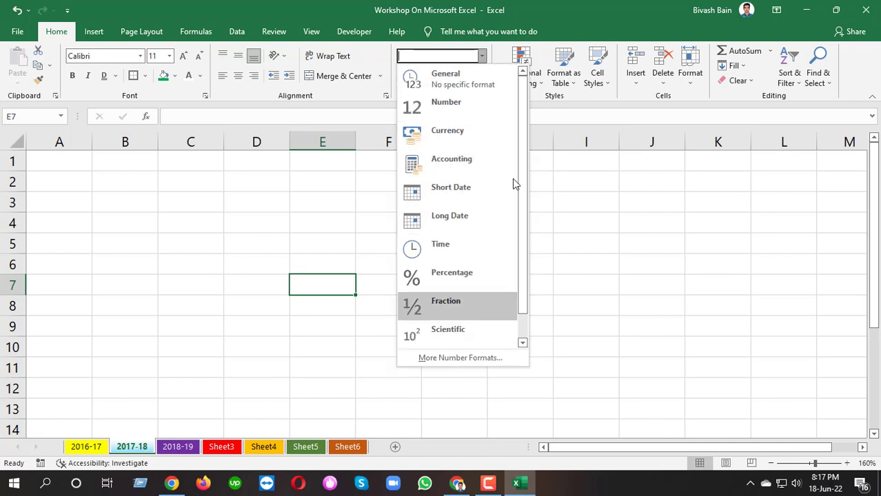
scroll(440, 233, "down", 1)
key("Escape")
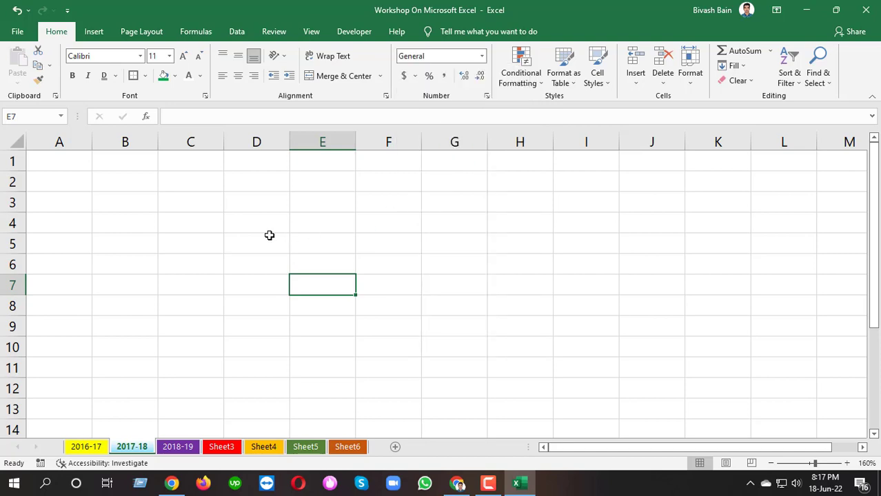
left_click(771, 464)
Zoom the sheet out and enter +50 in cell E4.
left_click(771, 463)
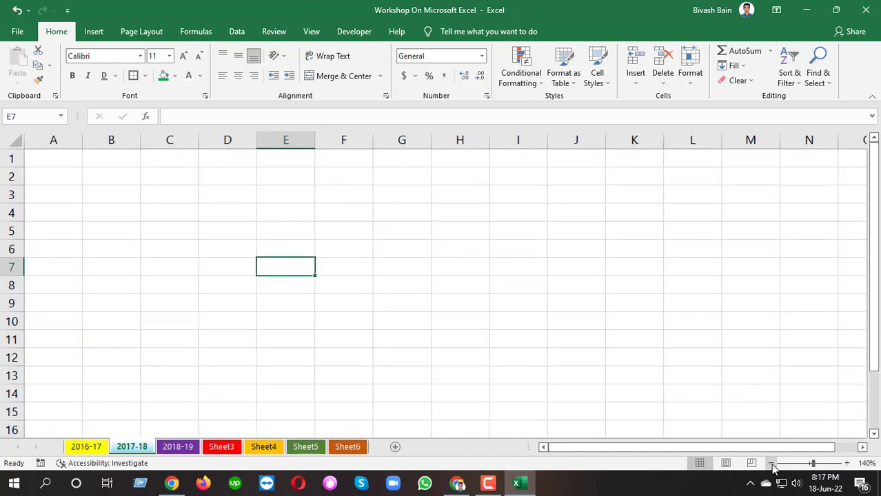
left_click(771, 463)
left_click(771, 463)
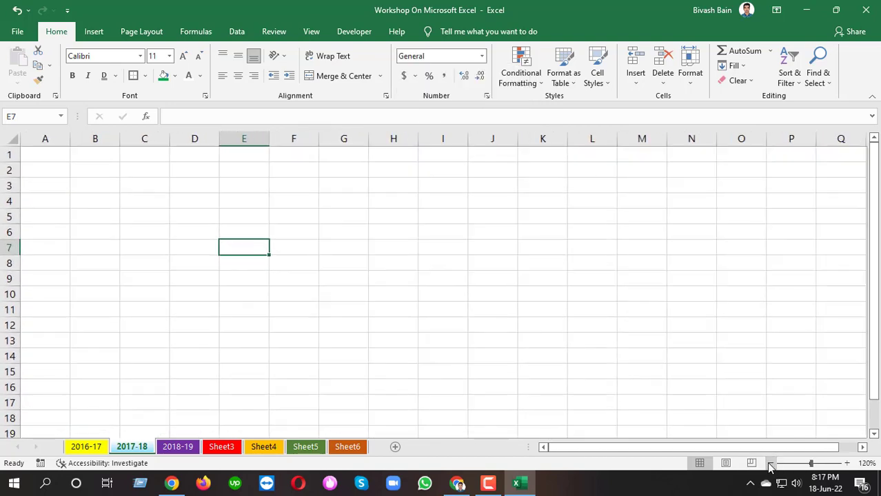
double_click(233, 200)
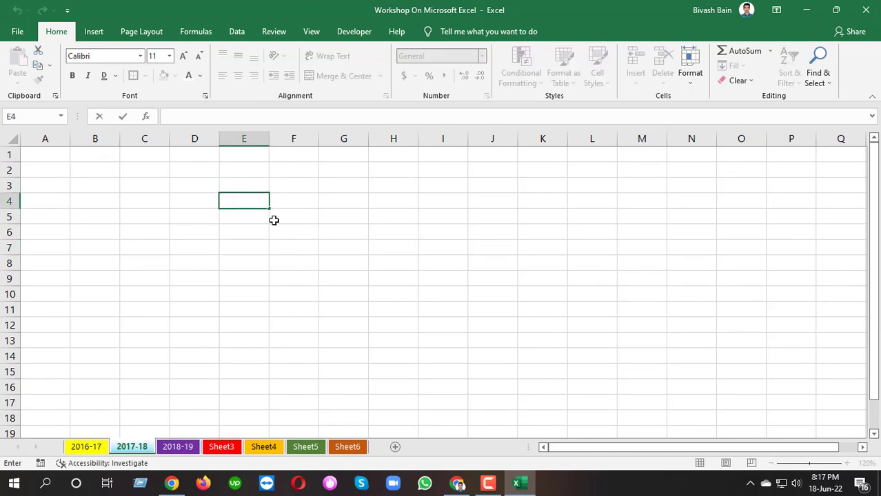
type("+6")
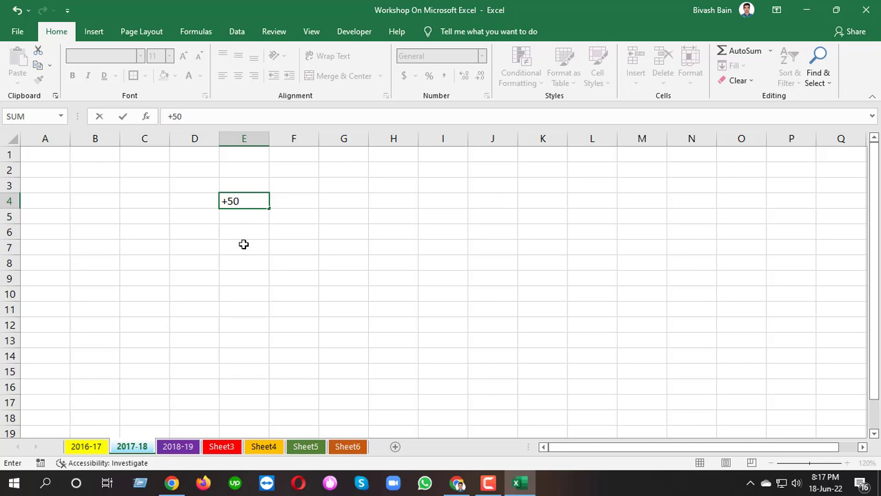
left_click(222, 309)
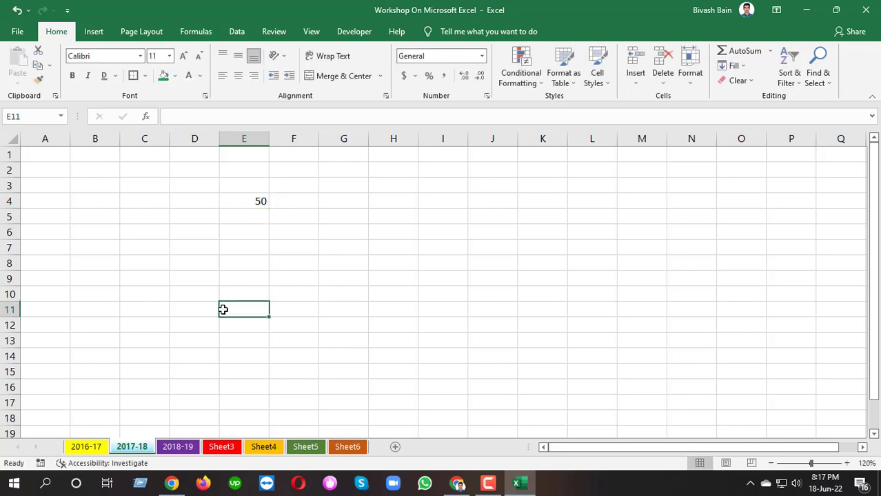
Confirm E4 stores plain 50, then enter -50 in cell E5.
left_click(256, 200)
left_click(252, 233)
left_click(249, 262)
left_click(255, 204)
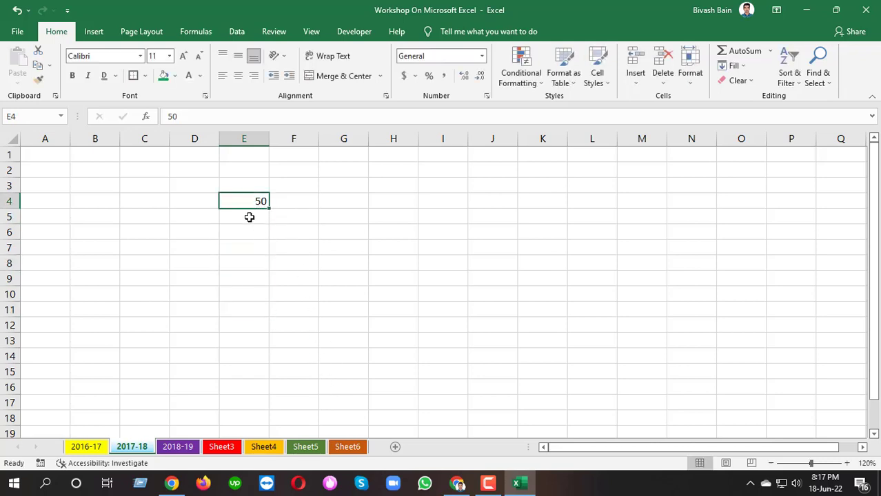
left_click(247, 215)
type("-")
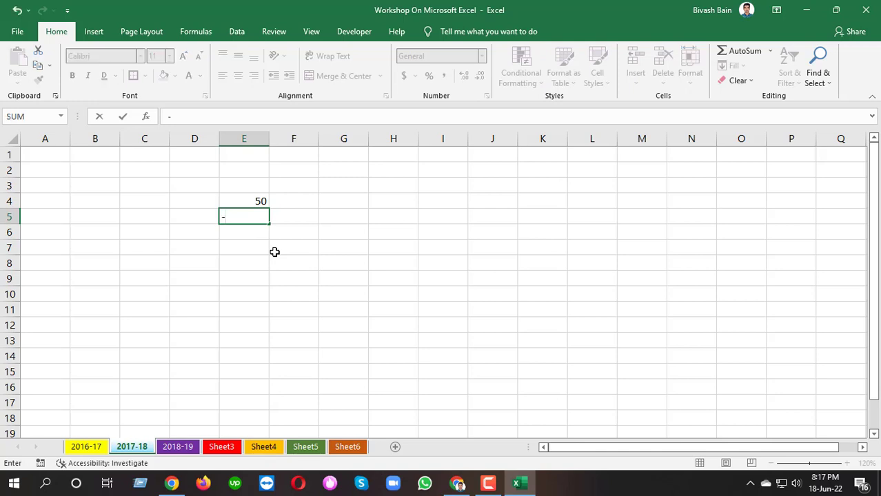
type("50")
left_click(265, 305)
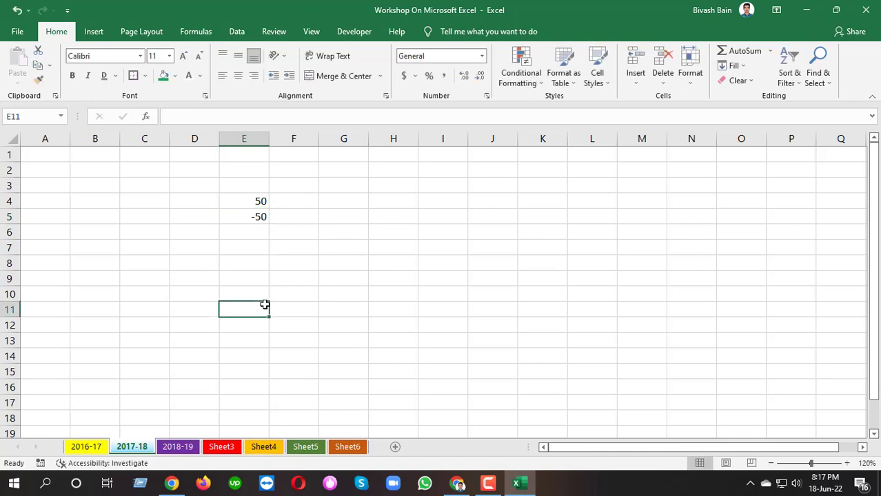
double_click(396, 201)
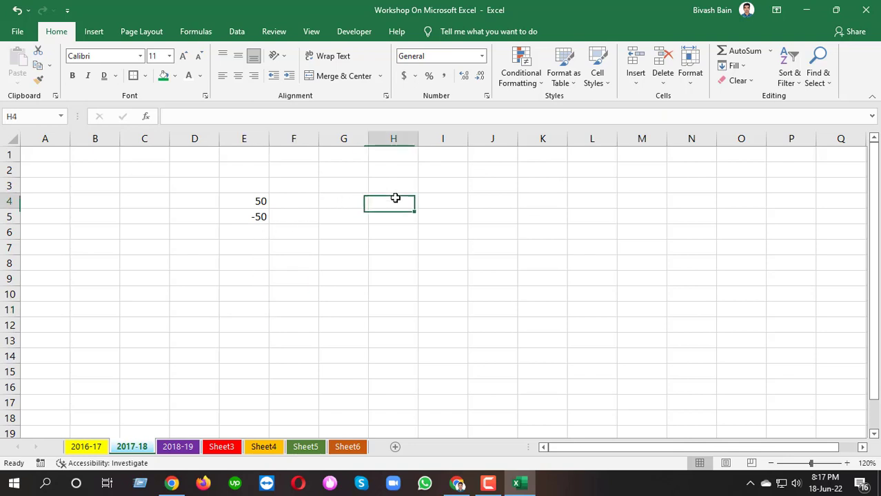
type("017")
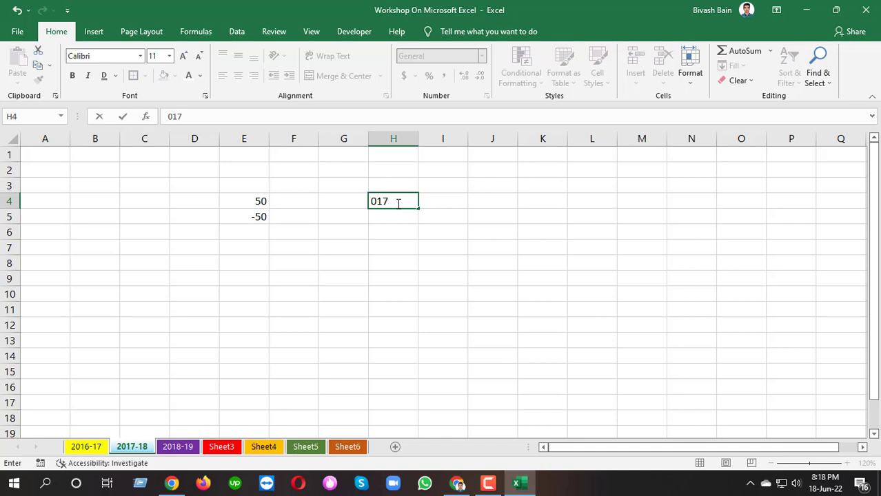
type("xxxxxxxxxxxxxxxx")
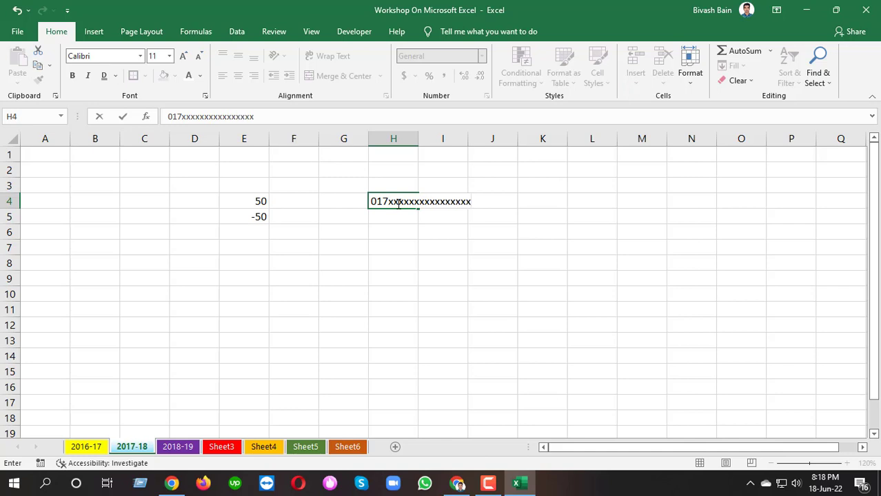
key("BackSpace")
key("BackSpace")
key("BackSpace")
key("BackSpace")
key("BackSpace")
key("BackSpace")
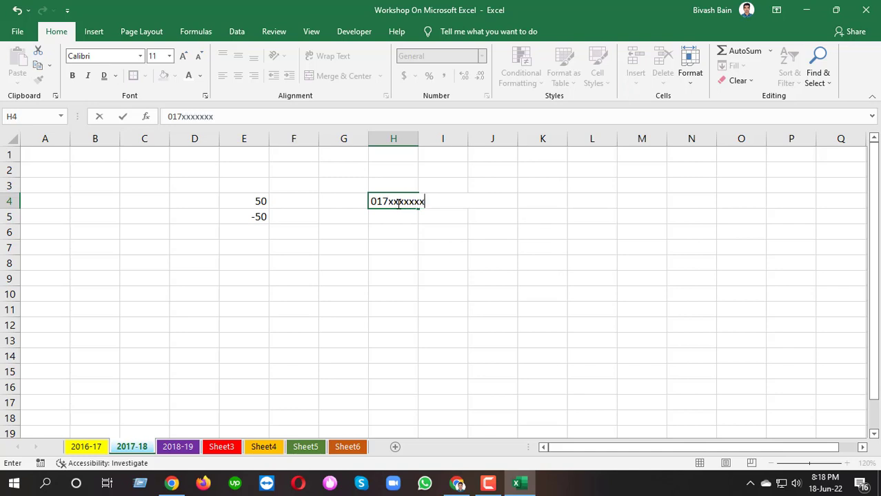
left_click(418, 264)
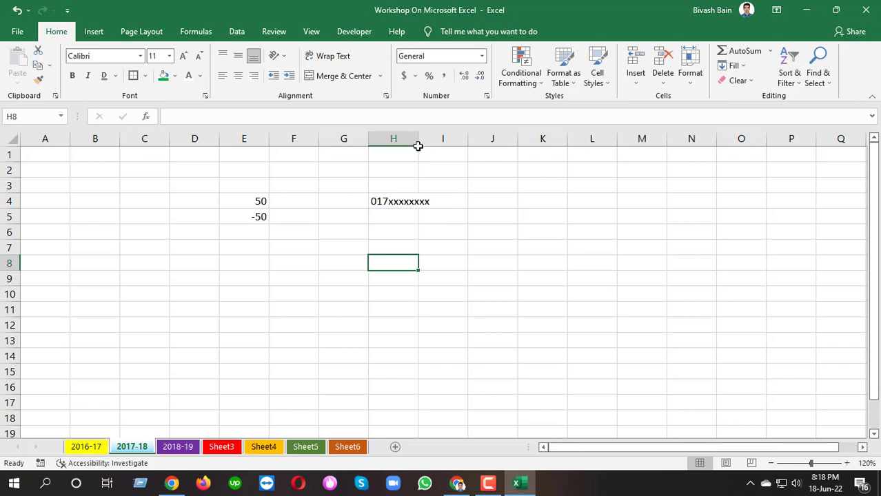
left_click_drag(418, 139, 462, 139)
left_click(465, 258)
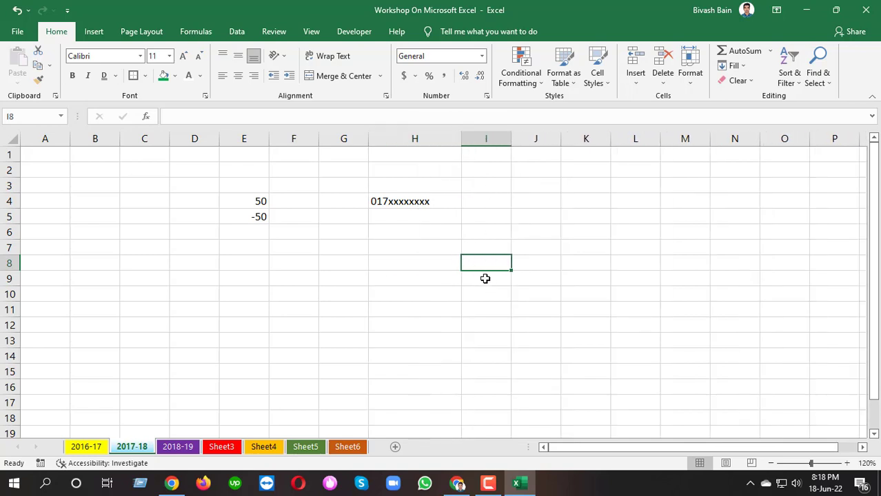
left_click(410, 206)
double_click(411, 206)
key("Return")
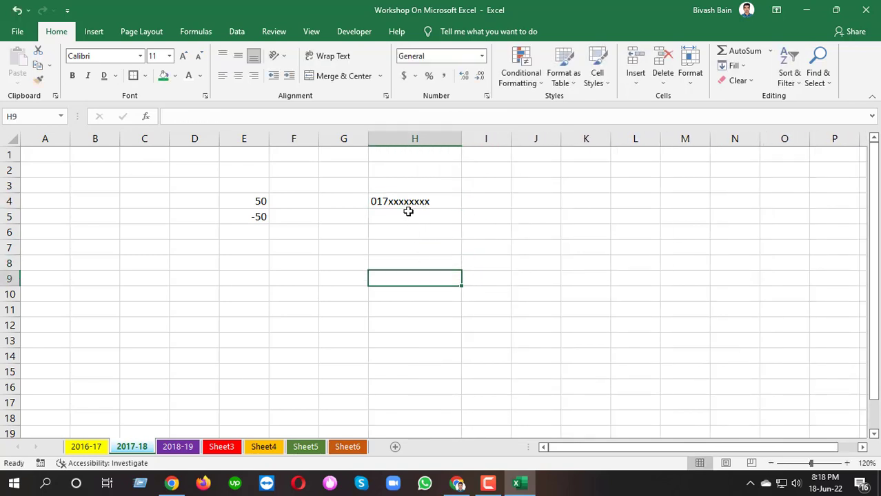
left_click(406, 203)
key("BackSpace")
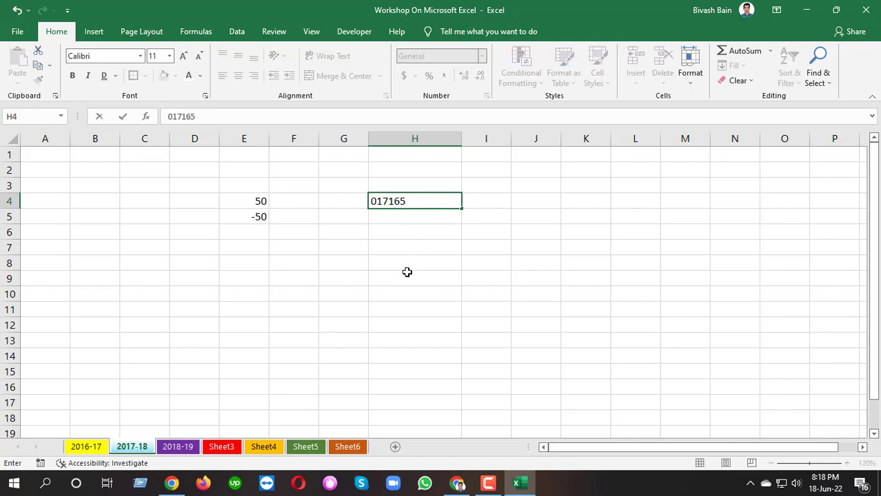
type("2250")
left_click(428, 305)
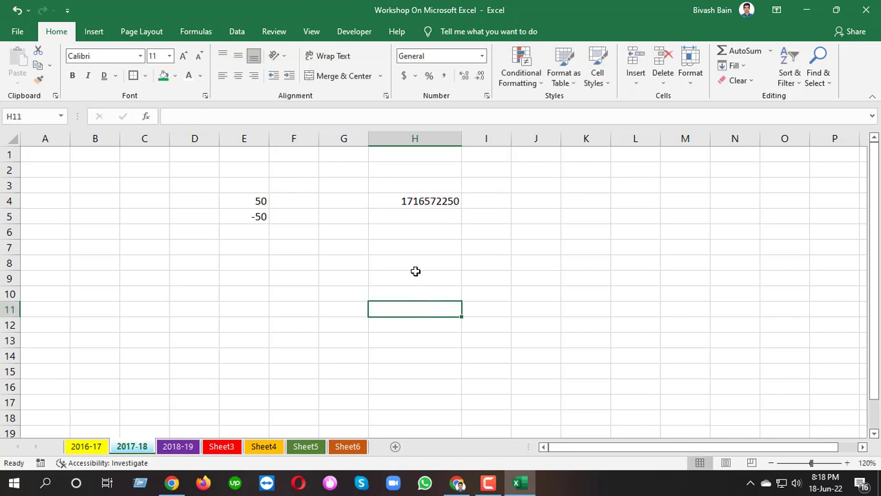
left_click_drag(460, 138, 475, 145)
double_click(460, 138)
left_click(468, 202)
left_click(425, 203)
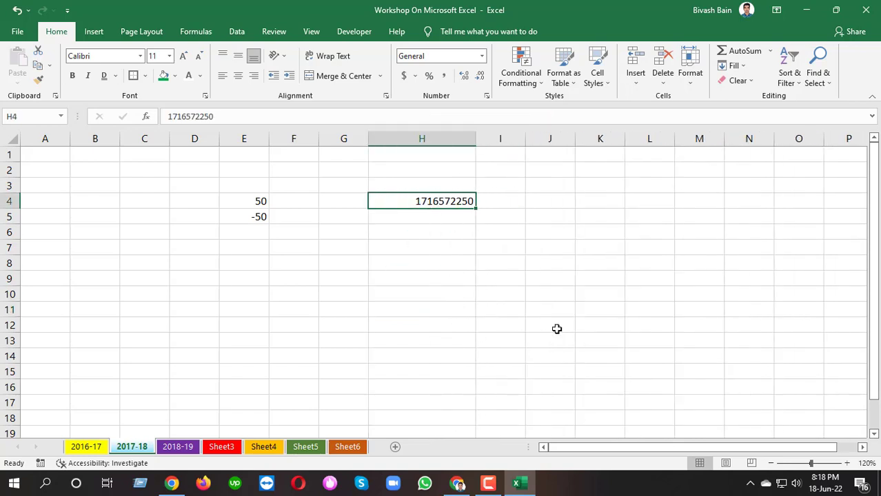
left_click_drag(443, 263, 442, 249)
left_click(432, 205)
left_click(846, 463)
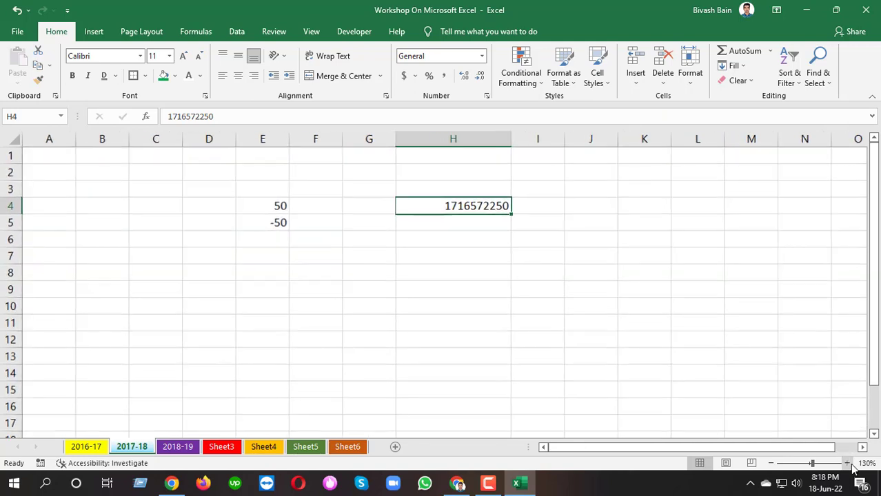
left_click(847, 463)
left_click(846, 463)
left_click(540, 270)
left_click(553, 218)
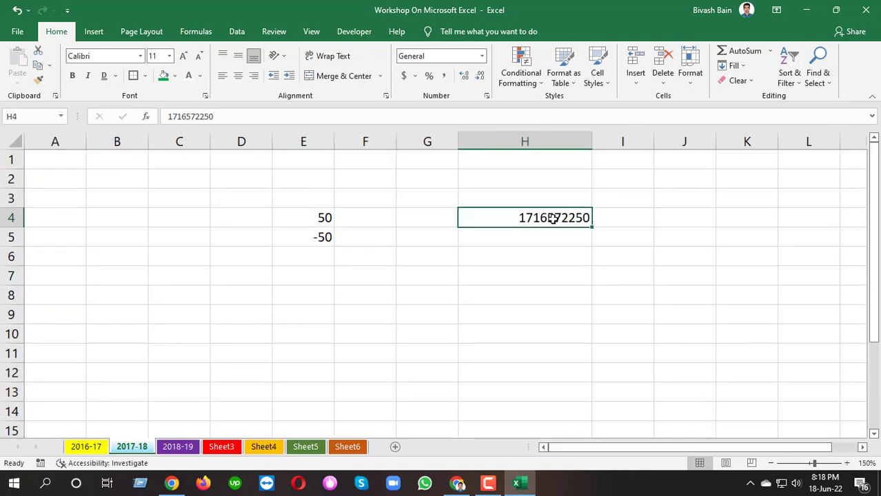
double_click(528, 236)
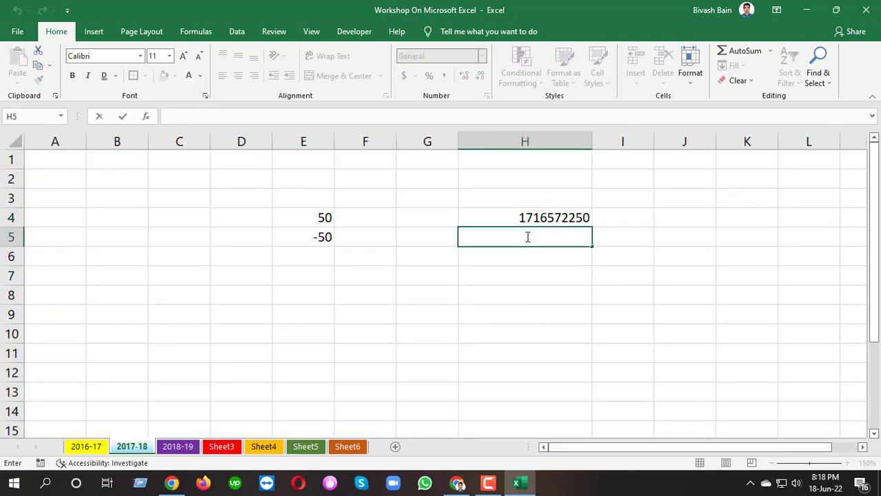
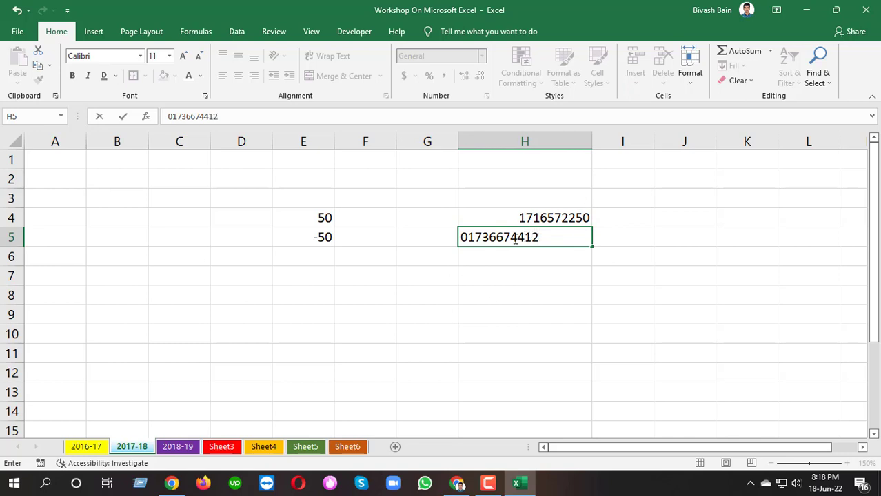
left_click(414, 276)
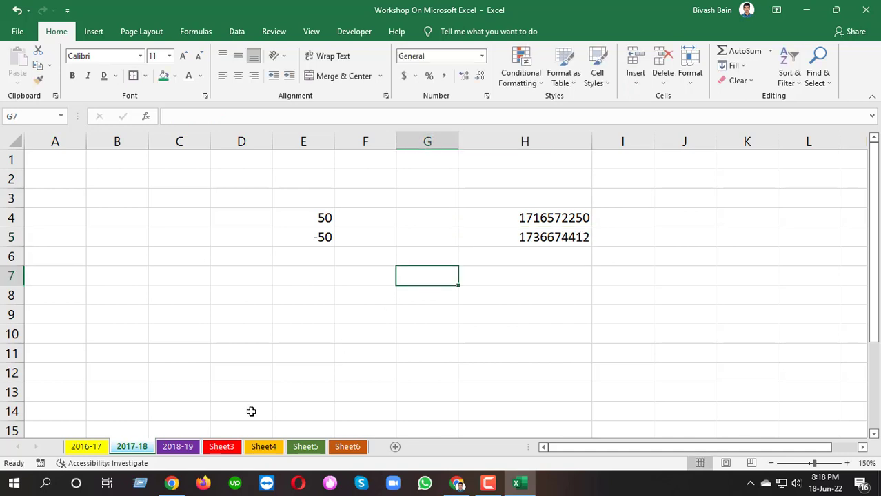
left_click(670, 272)
left_click(541, 239)
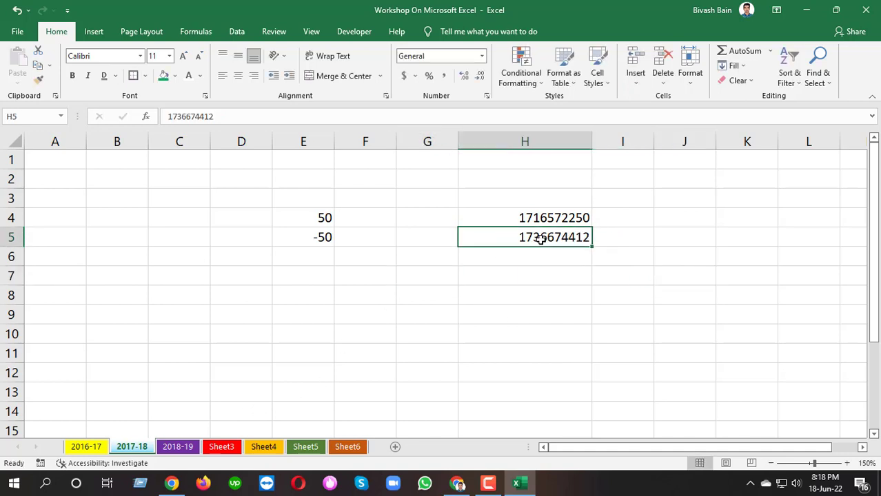
left_click(541, 222)
left_click(531, 238)
left_click(531, 217)
left_click(532, 239)
left_click(318, 217)
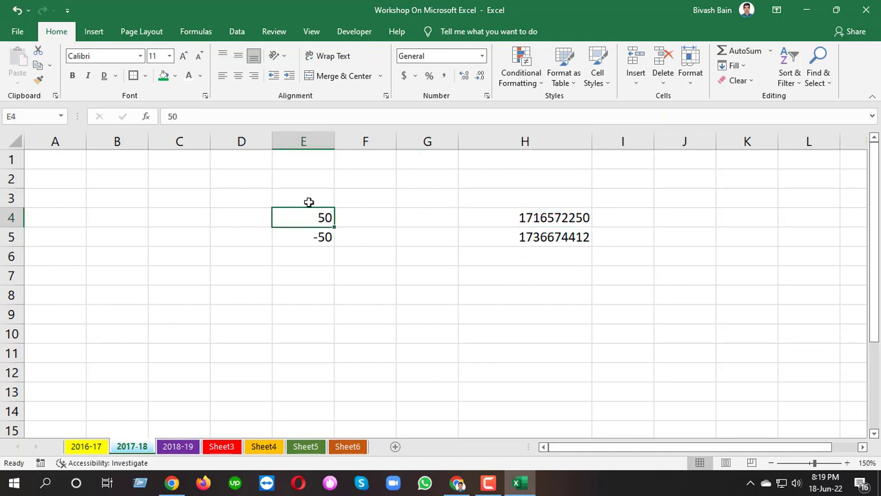
Enter +50 in E3 and -50 in E6.
double_click(309, 201)
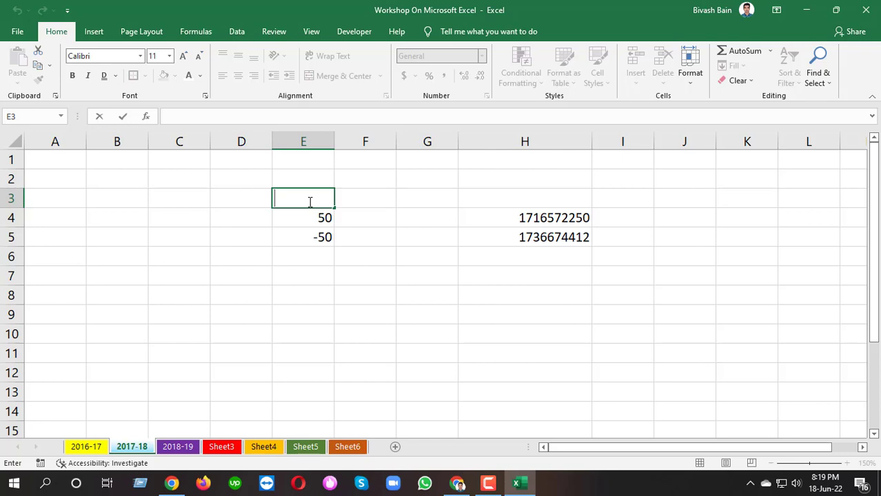
type("+50")
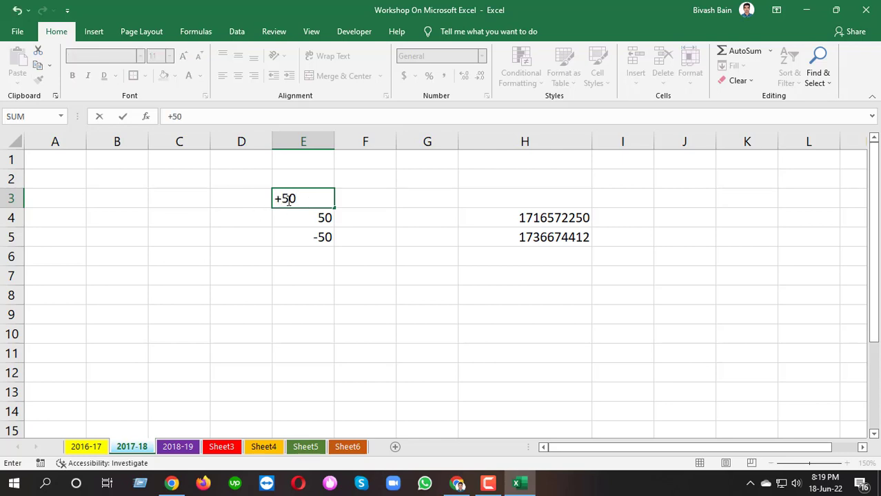
key("Tab")
left_click(442, 194)
left_click(328, 201)
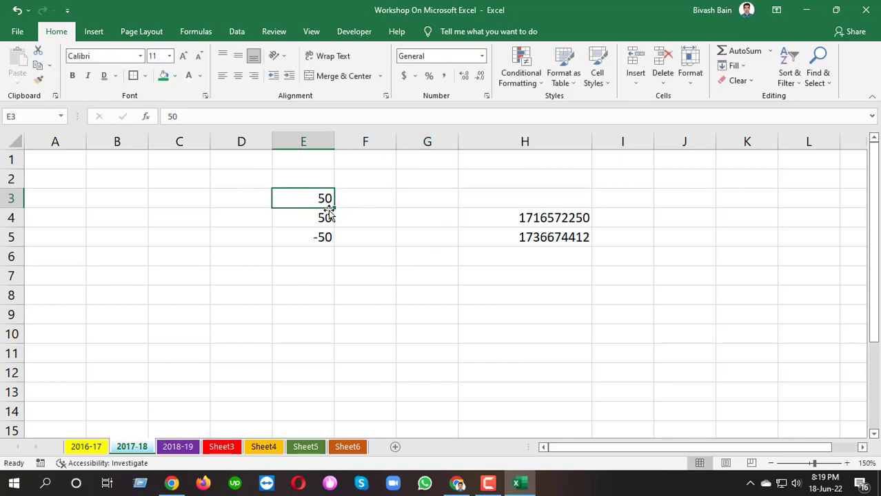
left_click(316, 254)
type("-")
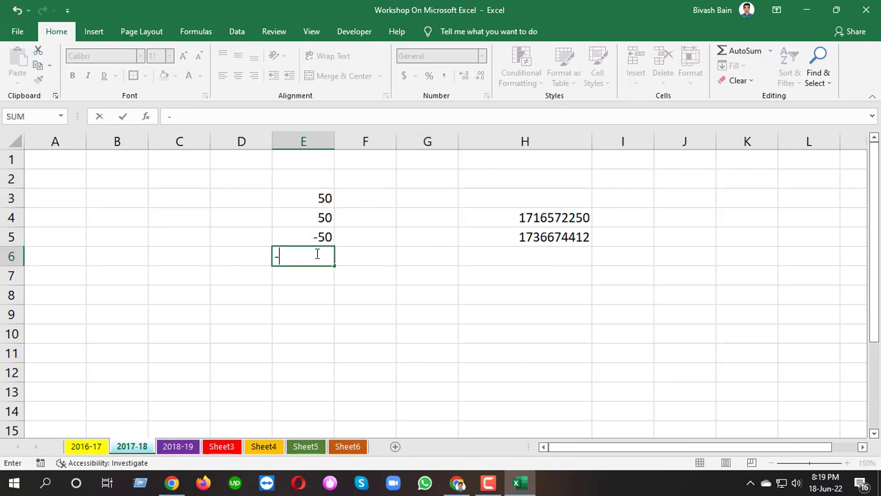
type("50")
left_click(428, 293)
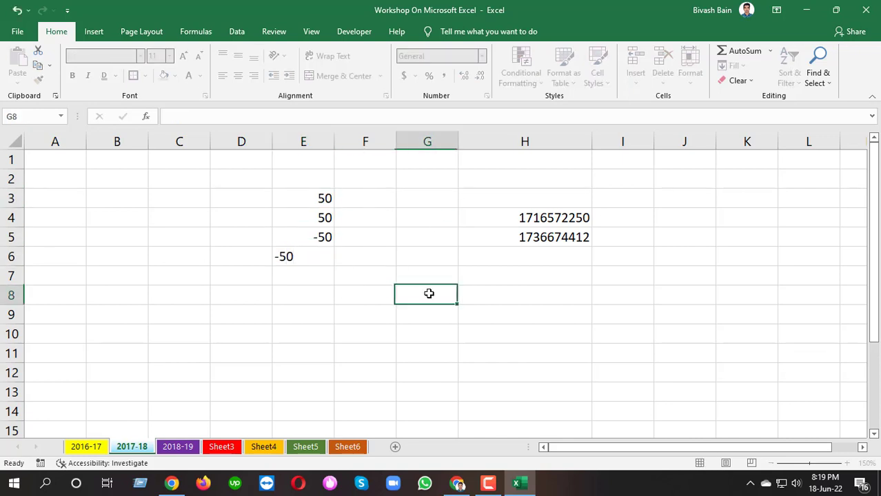
Review E4 and the phone numbers in H4:H5, then select E3:E6.
left_click(318, 200)
left_click(314, 221)
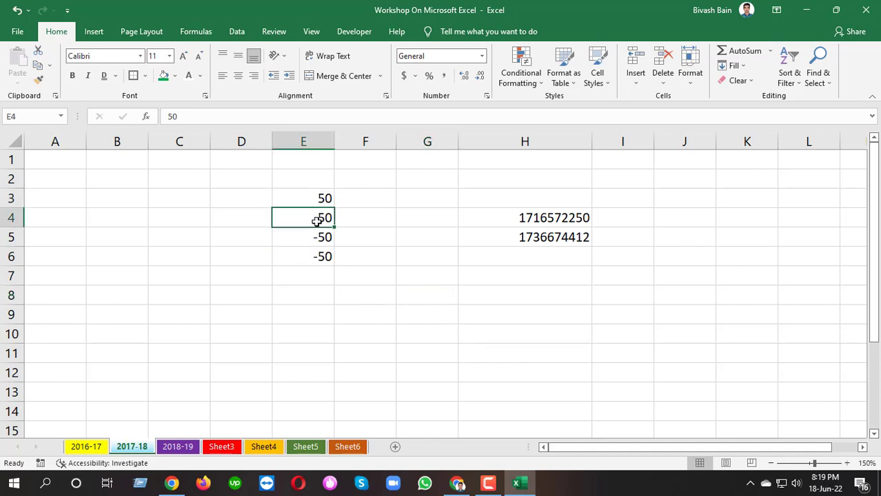
left_click(528, 218)
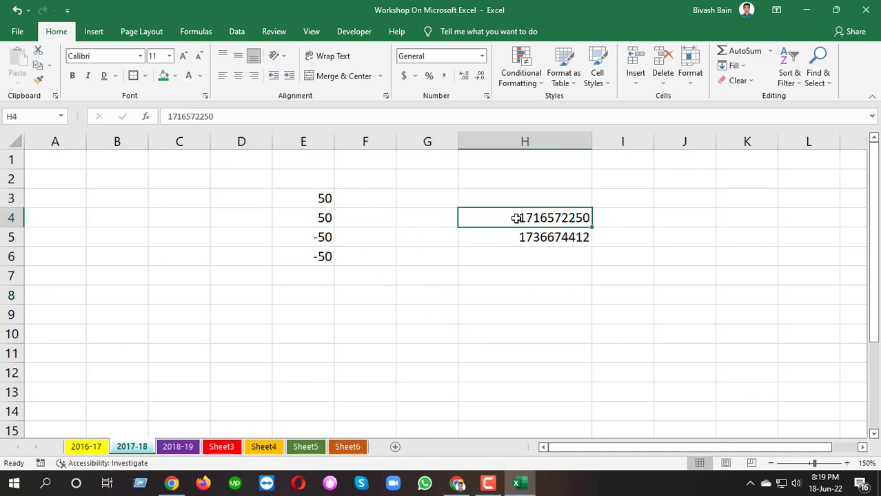
left_click(517, 237)
key("Up")
left_click(455, 279)
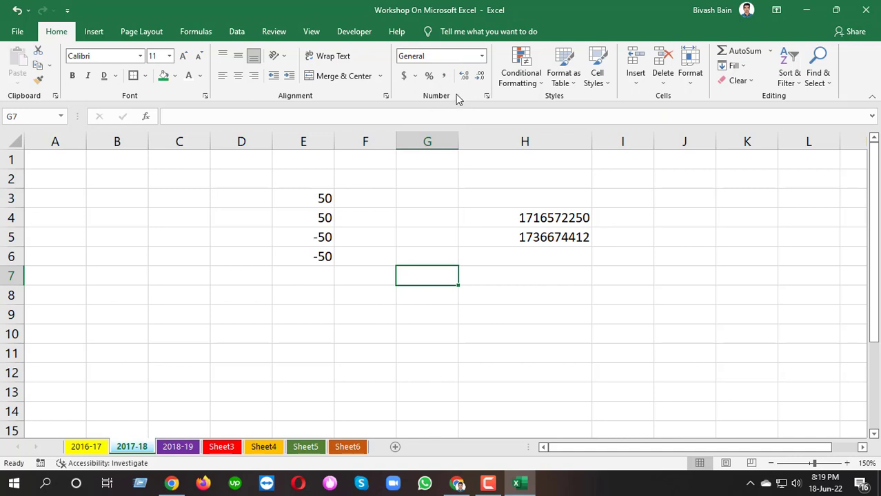
left_click(364, 253)
left_click(311, 193)
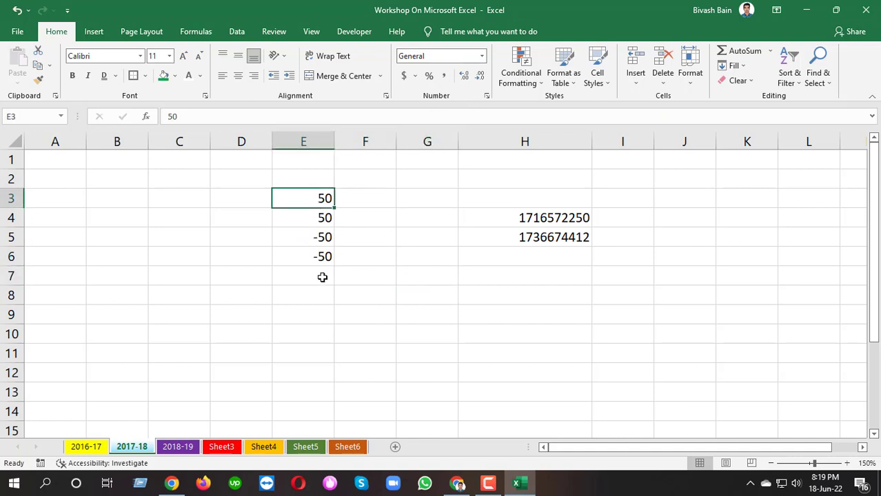
left_click(308, 253, "shift")
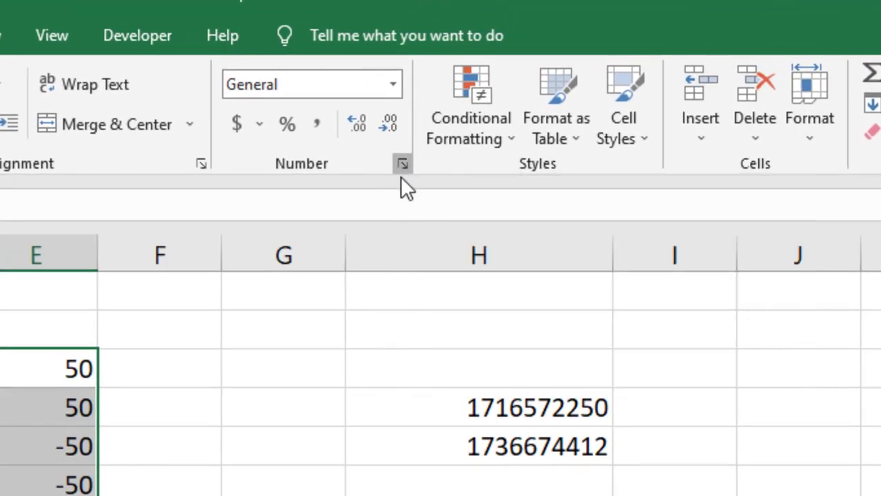
Open Format Cells for E3:E6 and switch to the Custom category.
left_click(403, 164)
mouse_move(338, 26)
left_mouse_down()
mouse_move(787, 85)
mouse_move(621, 100)
mouse_move(658, 76)
left_mouse_up()
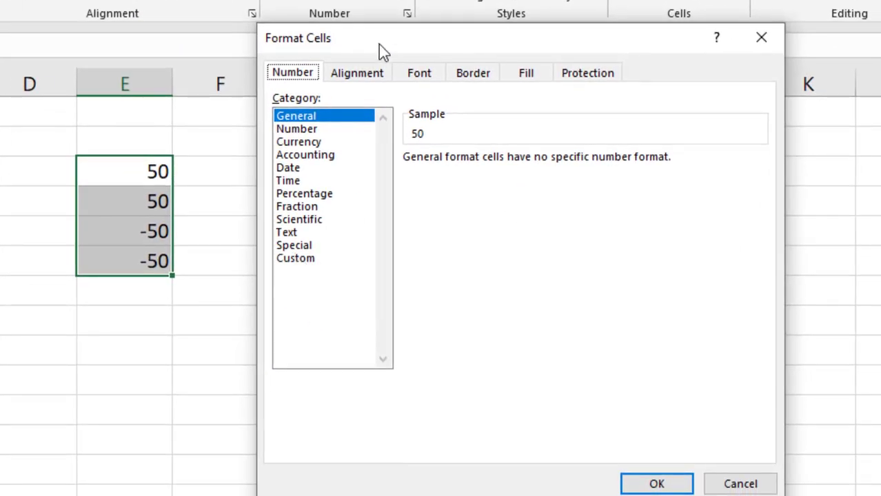
left_click_drag(385, 33, 469, 15)
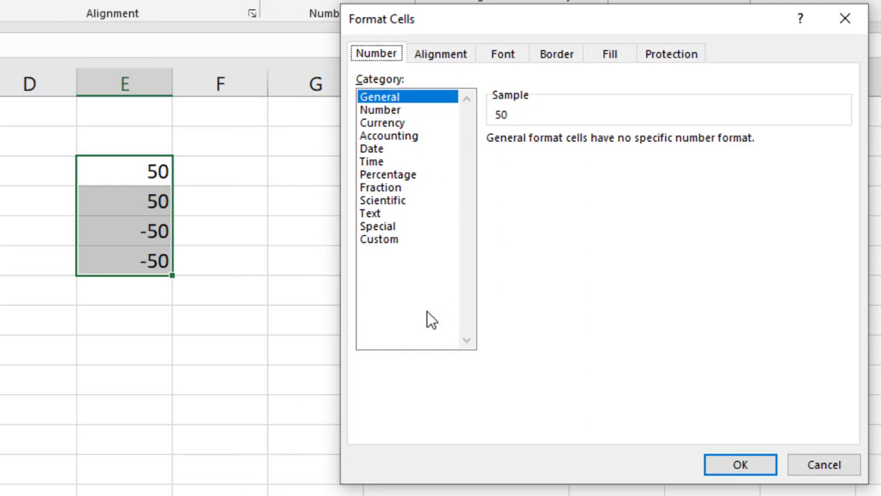
left_click(379, 242)
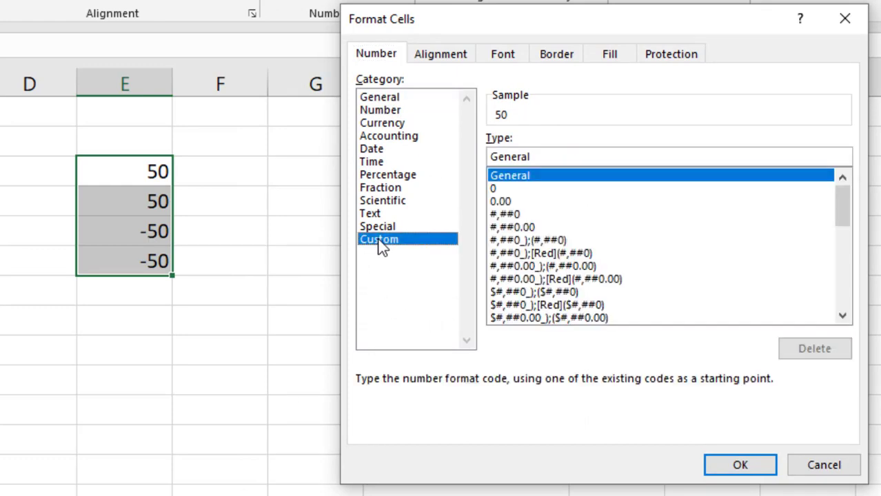
left_click(392, 99)
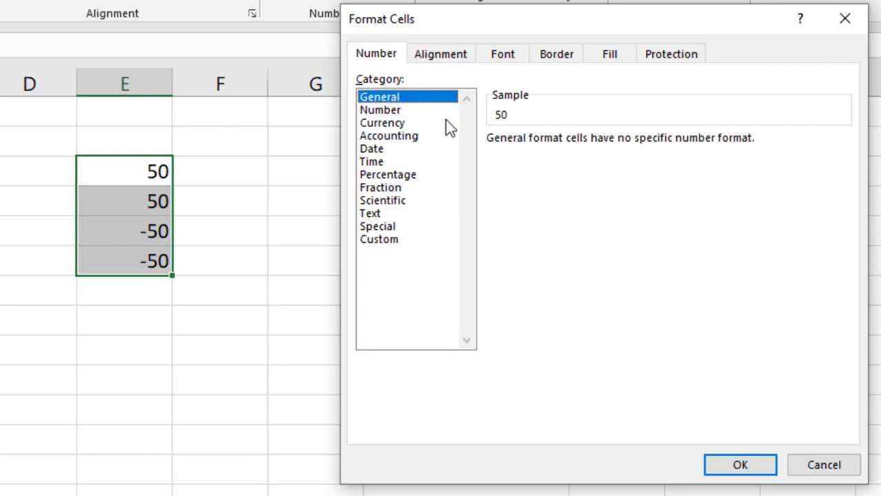
left_click(383, 239)
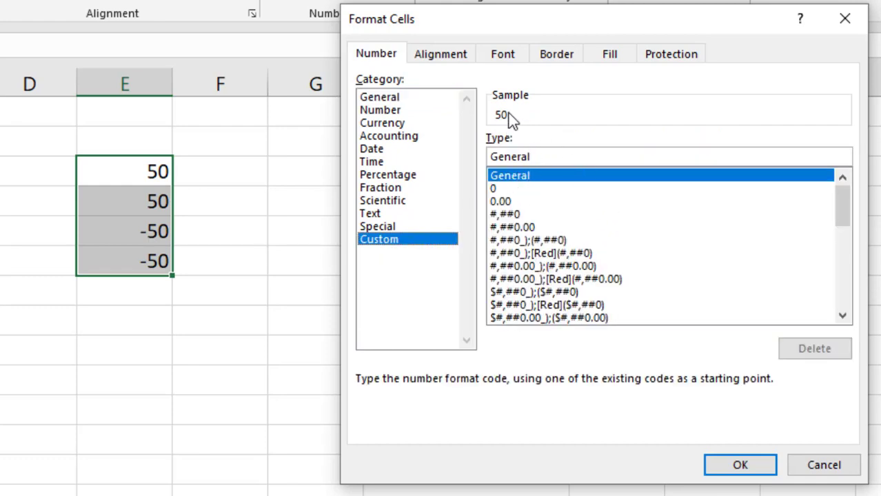
Select the General code in the Type box and shift the dialog to reveal column H.
left_click(529, 158)
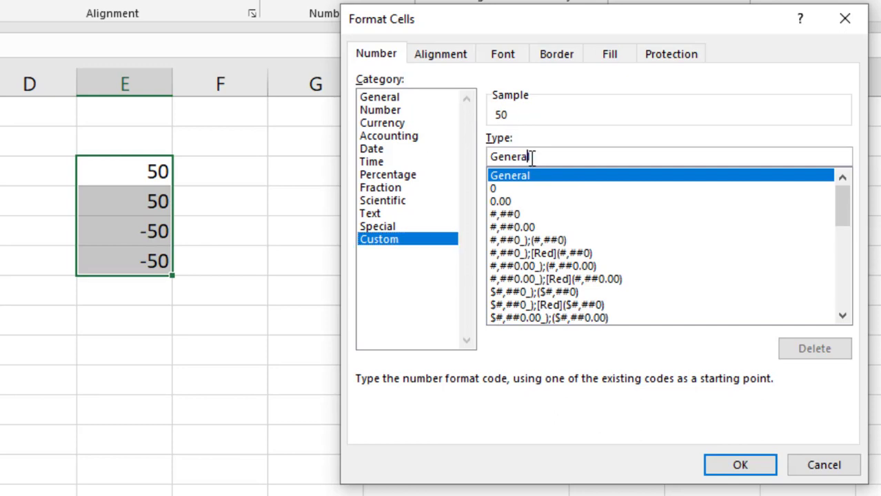
left_click_drag(543, 157, 489, 157)
left_click(495, 157)
left_click_drag(548, 157, 482, 158)
left_click(543, 156)
left_click_drag(469, 26, 294, 20)
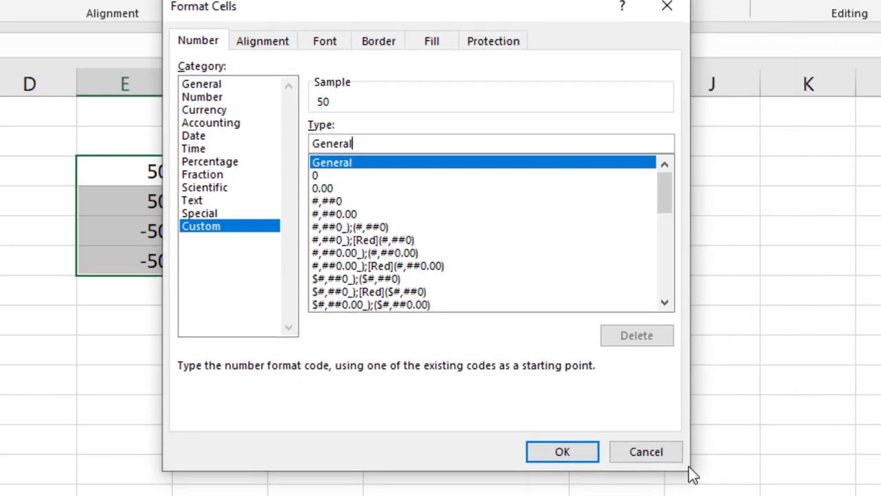
mouse_move(557, 11)
left_mouse_down()
mouse_move(320, 62)
mouse_move(361, 44)
left_mouse_up()
left_click_drag(286, 45, 556, 31)
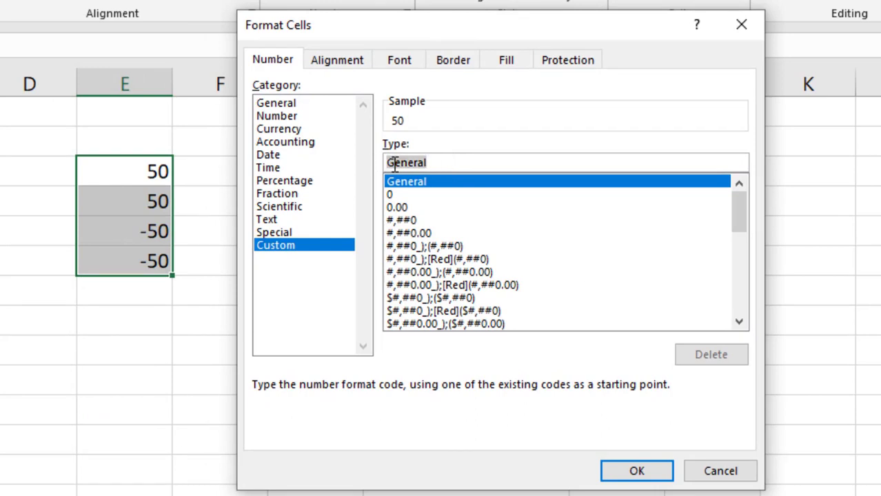
Replace the General code with the custom format +00 and apply it to E3:E6.
double_click(455, 160)
double_click(436, 161)
key("BackSpace")
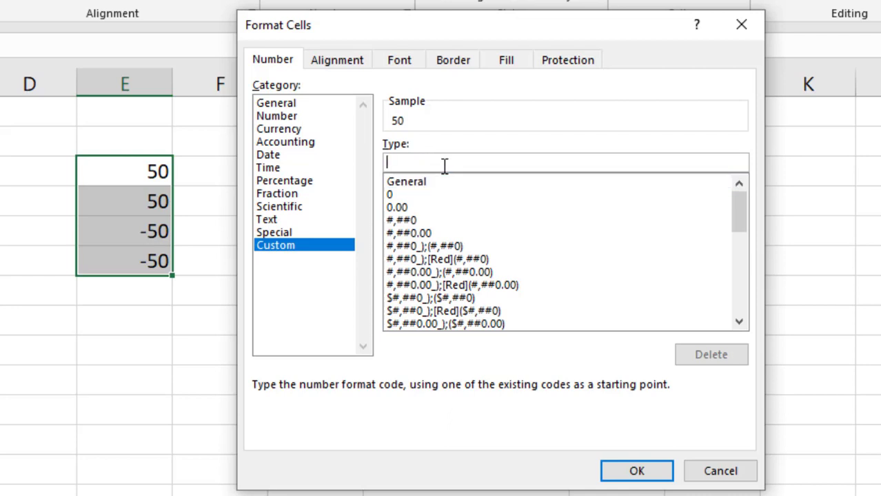
left_click_drag(483, 32, 609, 37)
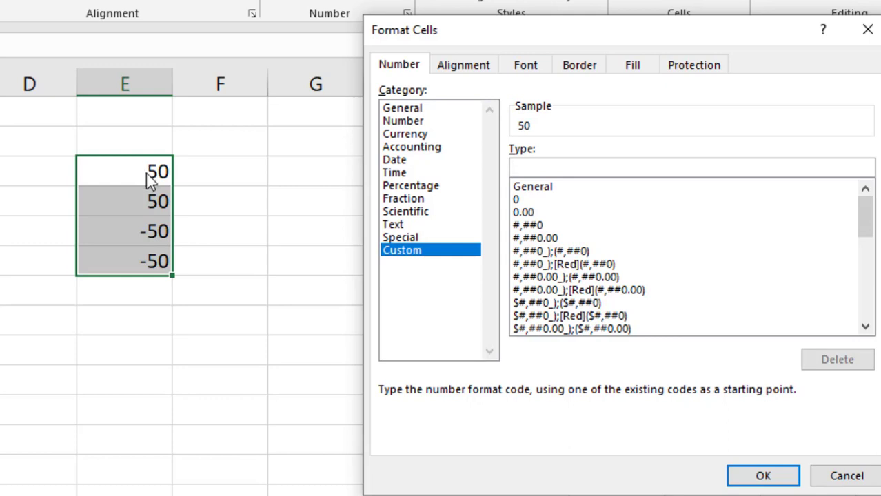
left_click(537, 188)
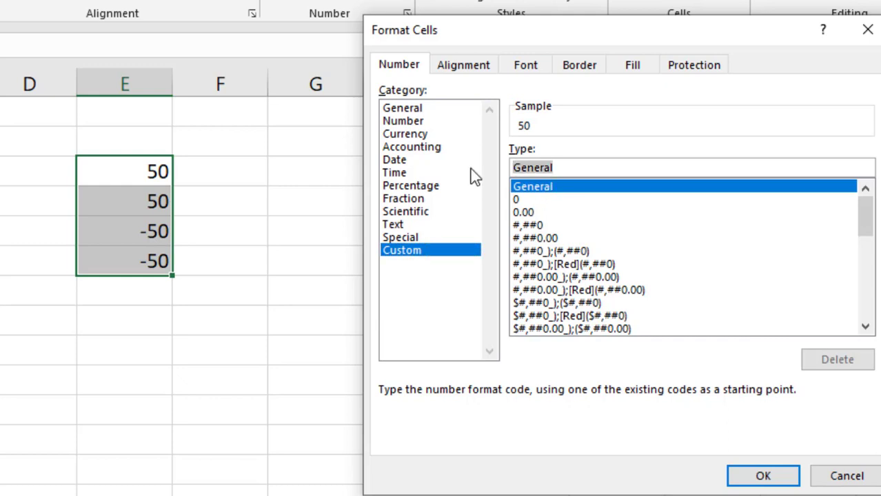
type("+")
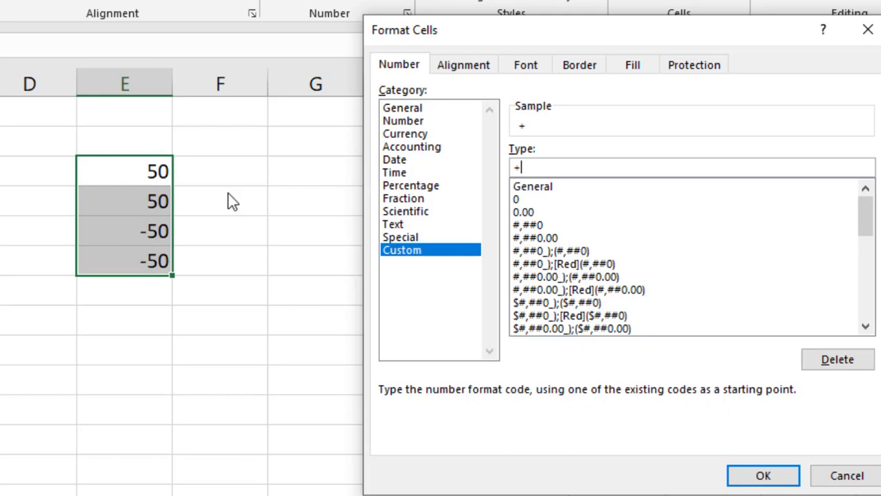
type("00")
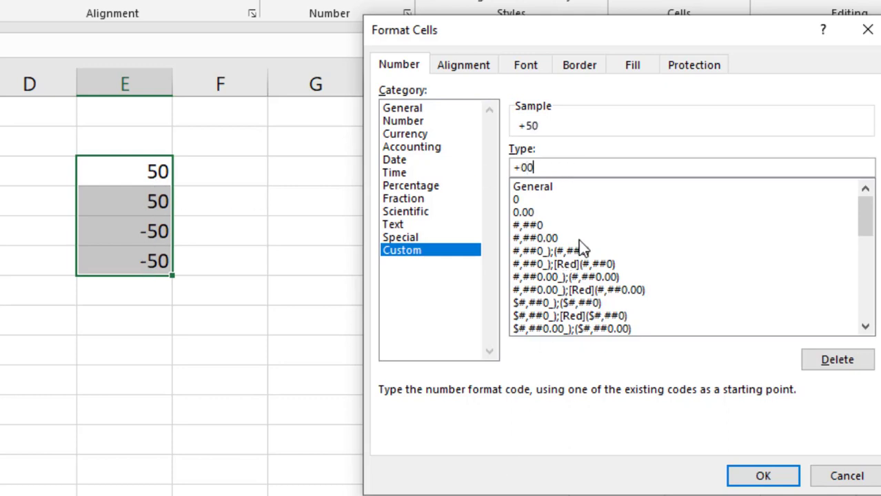
key("BackSpace")
key("BackSpace")
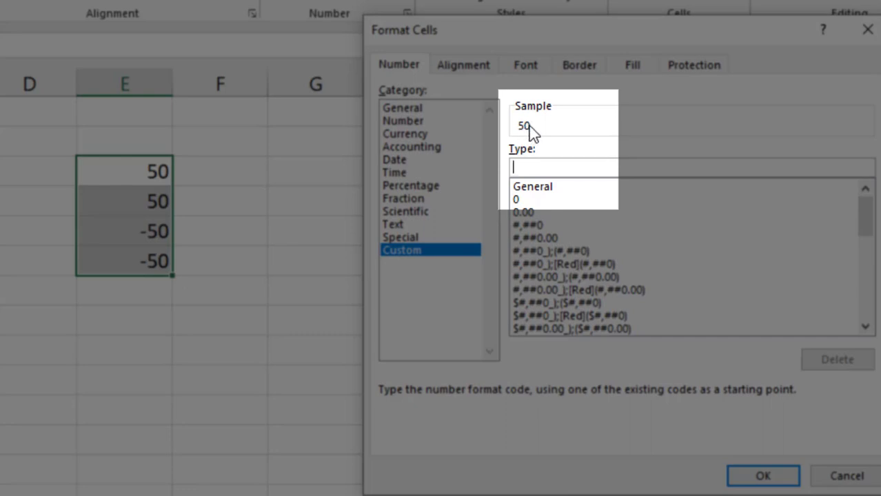
type("+")
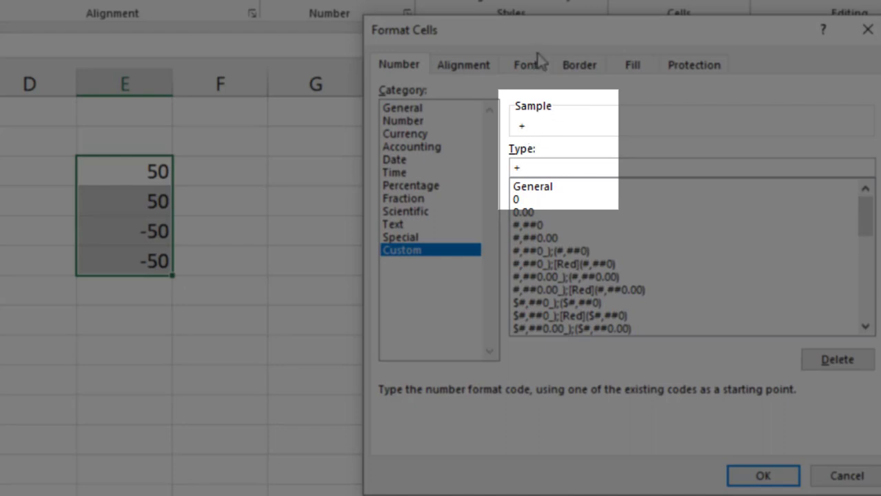
left_click_drag(558, 29, 478, 31)
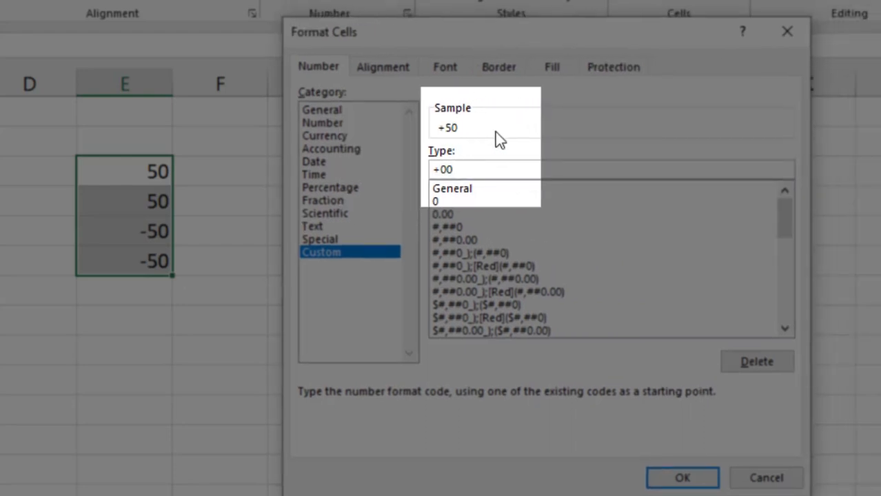
left_click(683, 479)
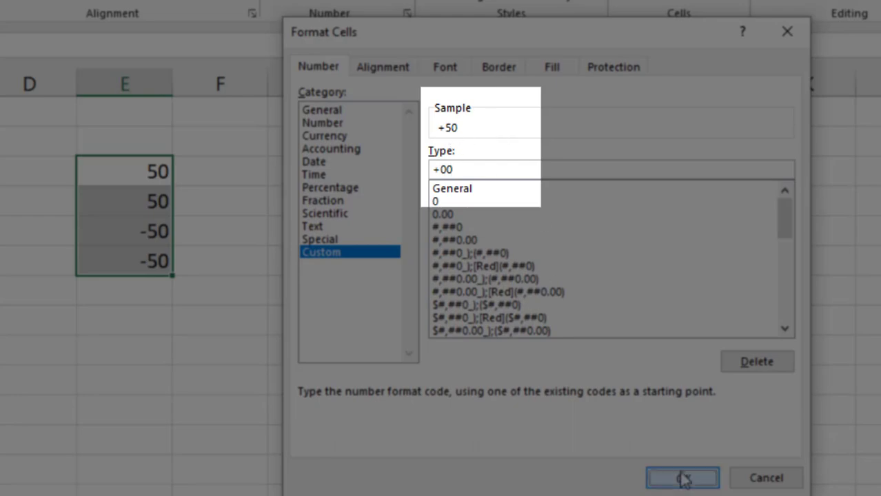
left_click(266, 443)
Re-type -50 in a -+50 cell, then clear the contents of E5 and E6.
left_click(148, 178)
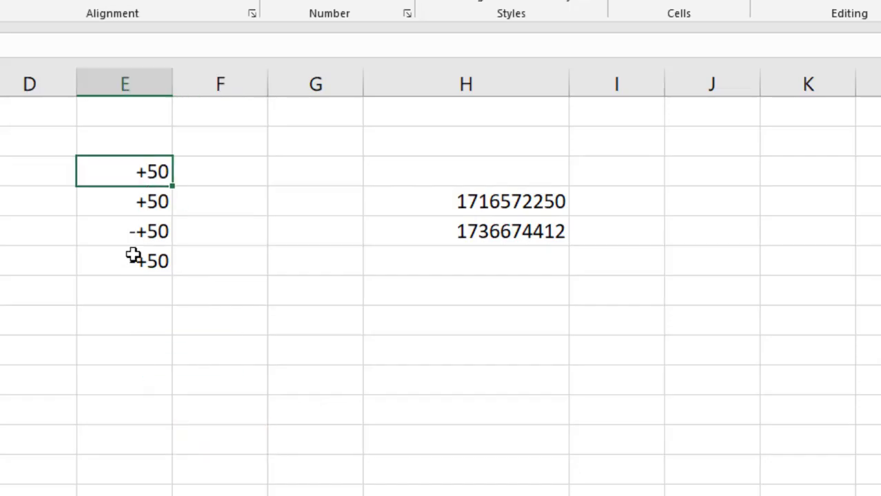
left_click(141, 231)
type("-50")
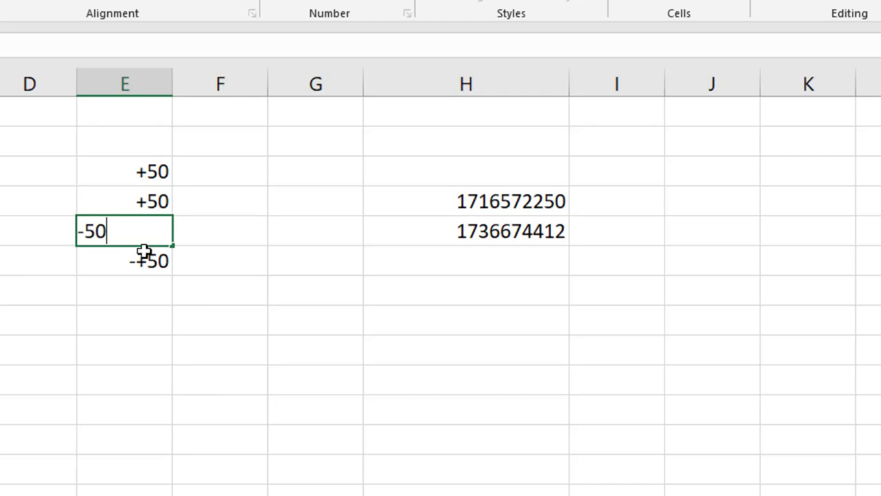
left_click(23, 238)
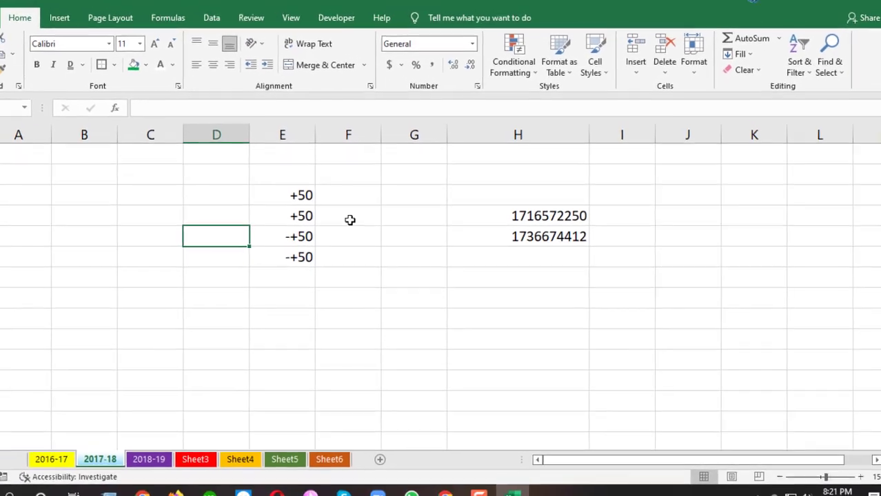
left_click(322, 236)
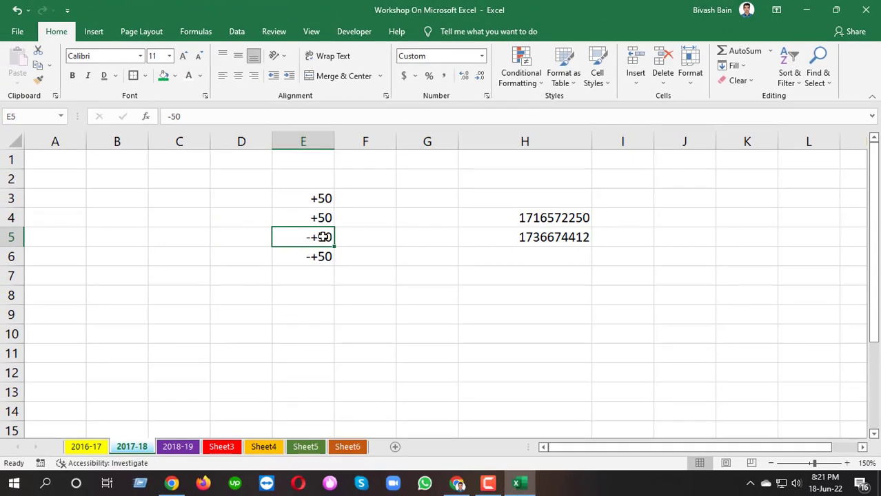
key("Delete")
left_click(318, 255)
key("Delete")
left_click(324, 238)
left_click(372, 236)
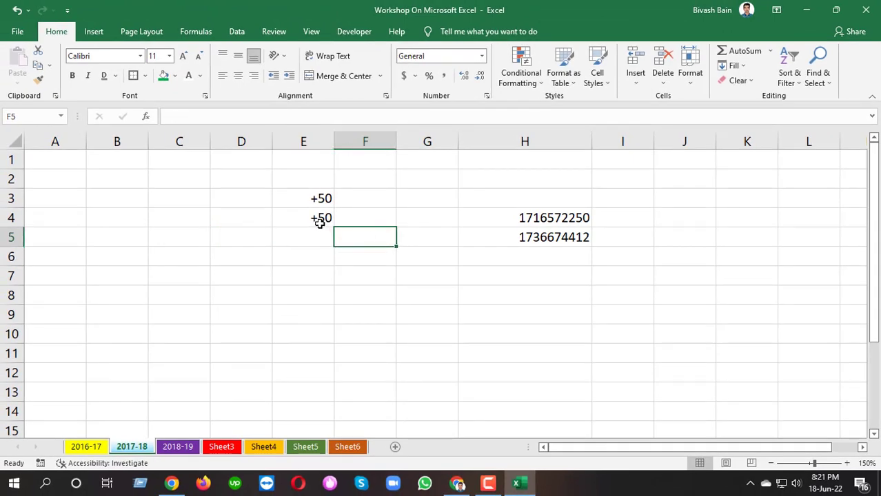
Re-enter -50 in E5 and E6, which still display -+50.
double_click(316, 237)
type("-")
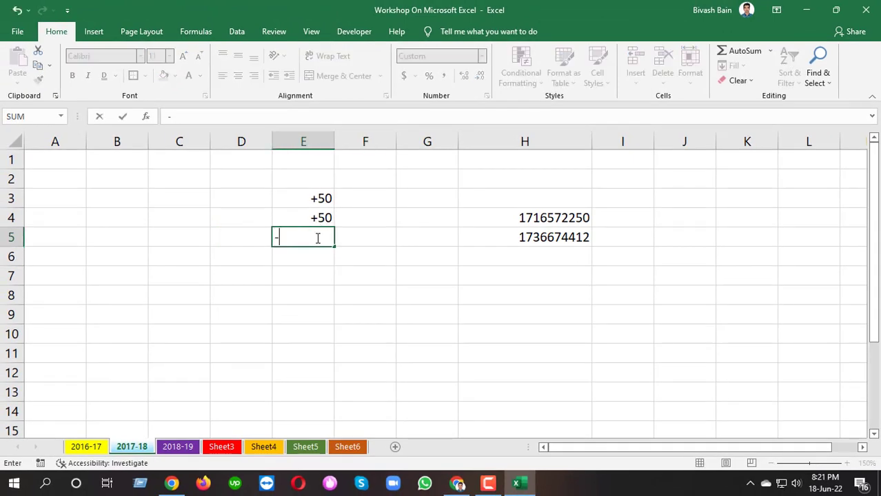
type("50")
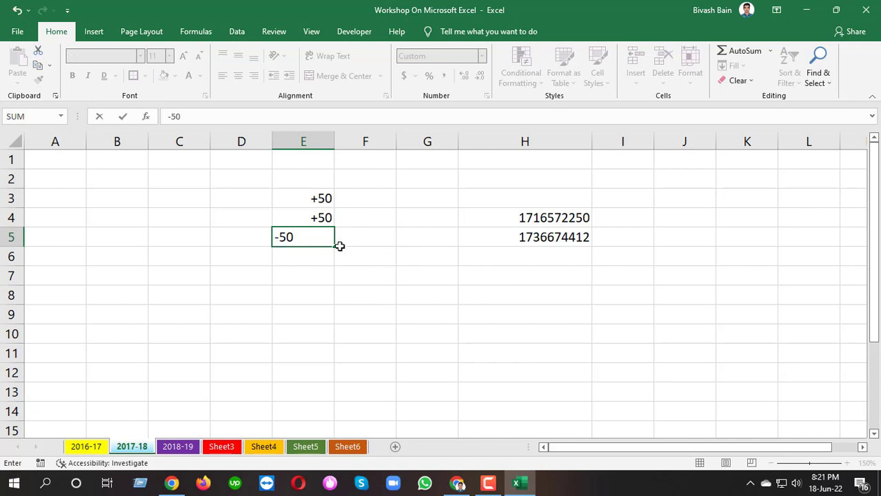
double_click(309, 255)
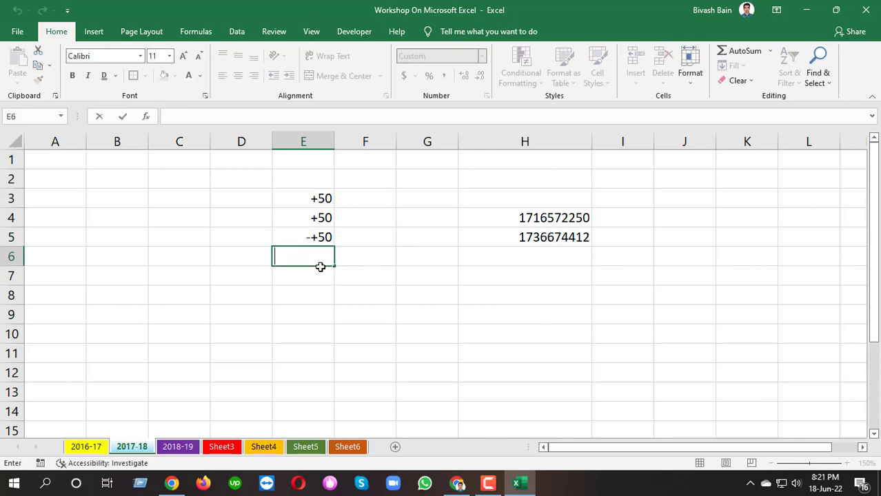
left_click(321, 237)
left_click(407, 329)
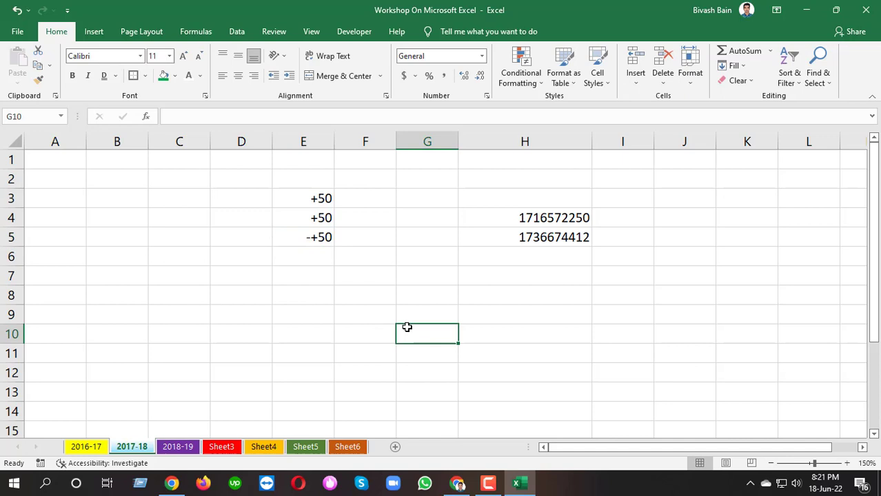
double_click(321, 255)
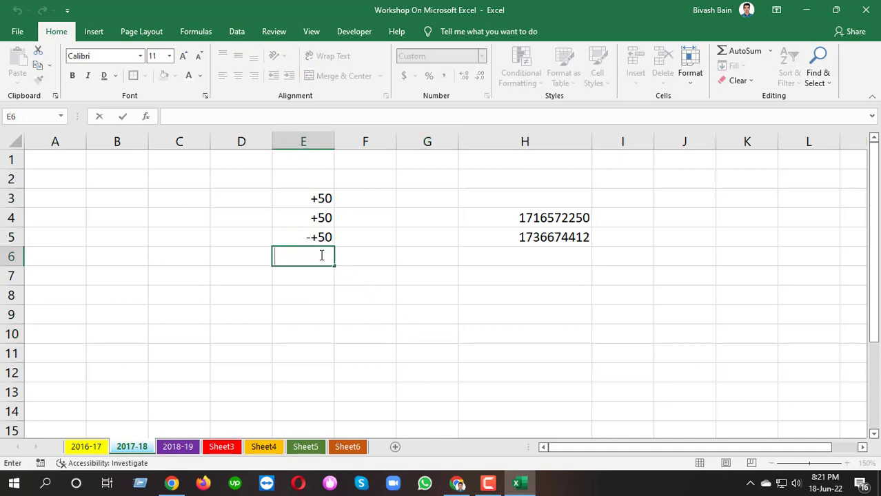
type("-50")
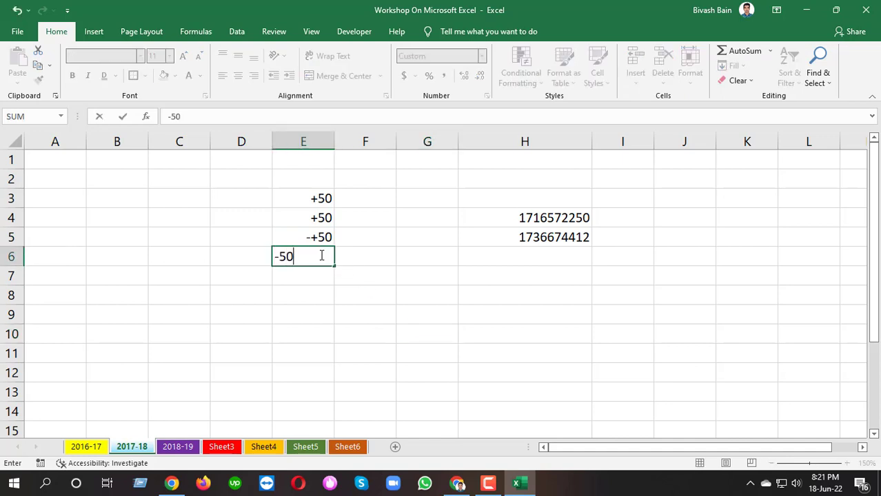
left_click(348, 343)
Compare the values in E5 and E6, then select both cells.
left_click(328, 240)
left_click(319, 254)
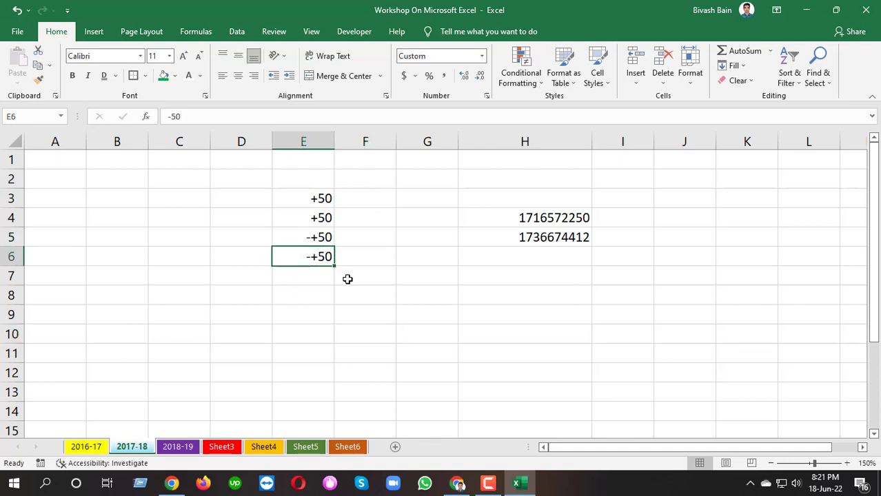
left_click(322, 239)
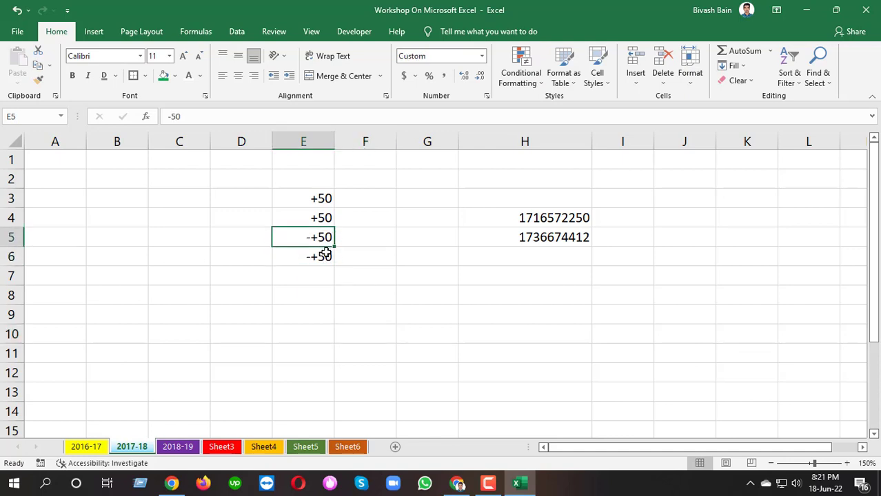
left_click(323, 257, "shift")
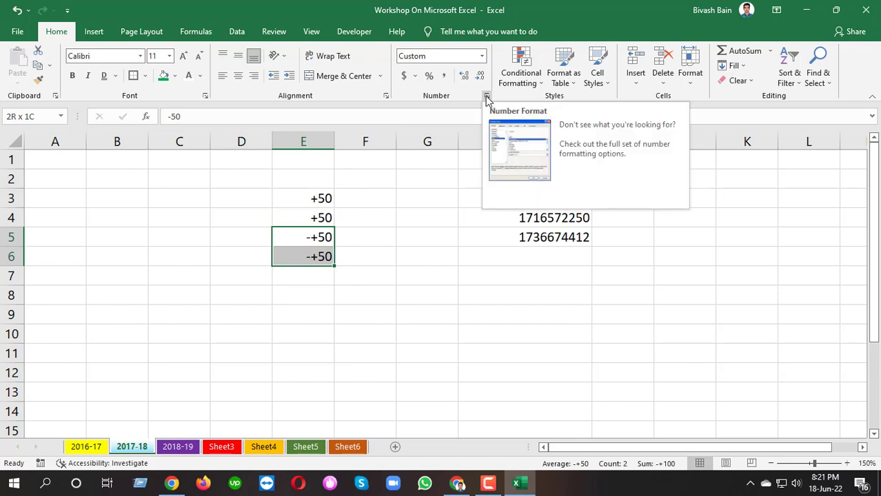
Change the custom format of E5:E6 from +00 to 00.
left_click(487, 97)
left_click_drag(545, 113, 607, 108)
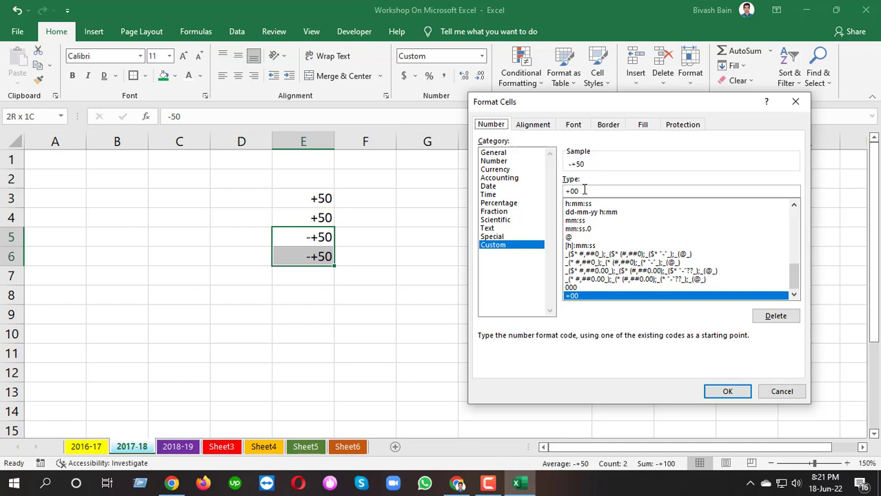
left_click(584, 191)
key("Home")
key("Delete")
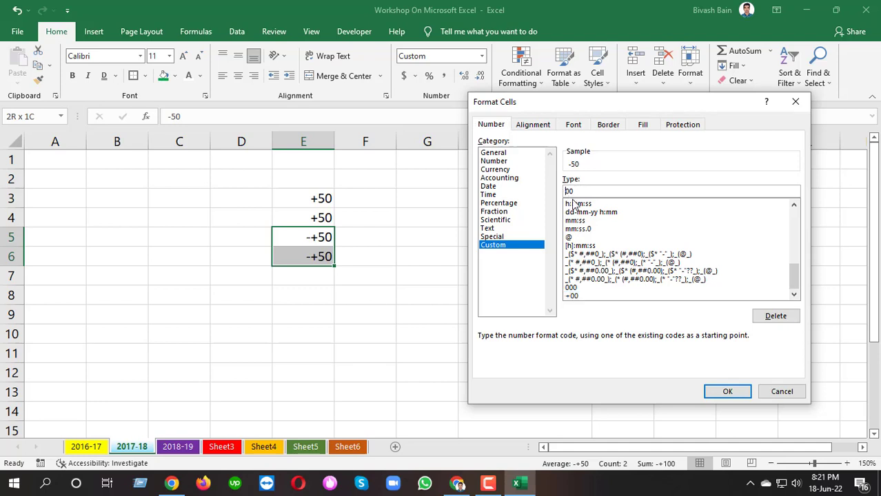
left_click(728, 391)
left_click(418, 334)
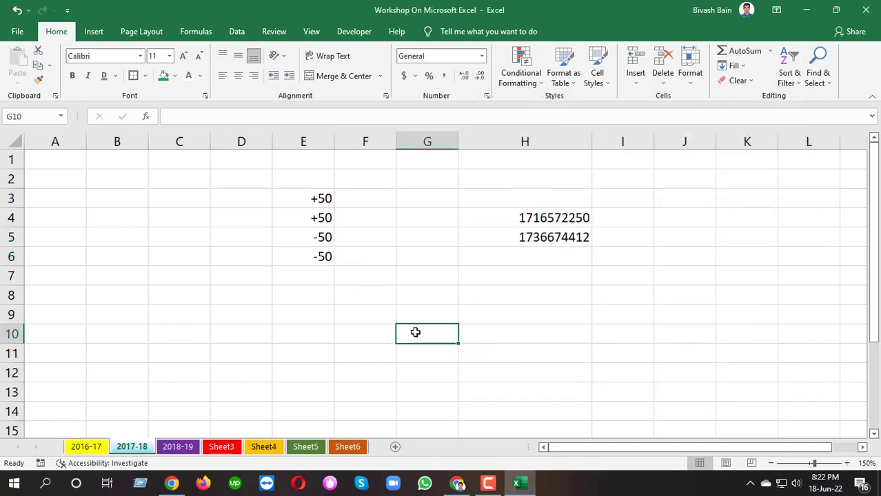
Check E5 and E6 now show -50, then inspect the numbers in H4 and H5.
left_click(320, 236)
left_click(320, 254)
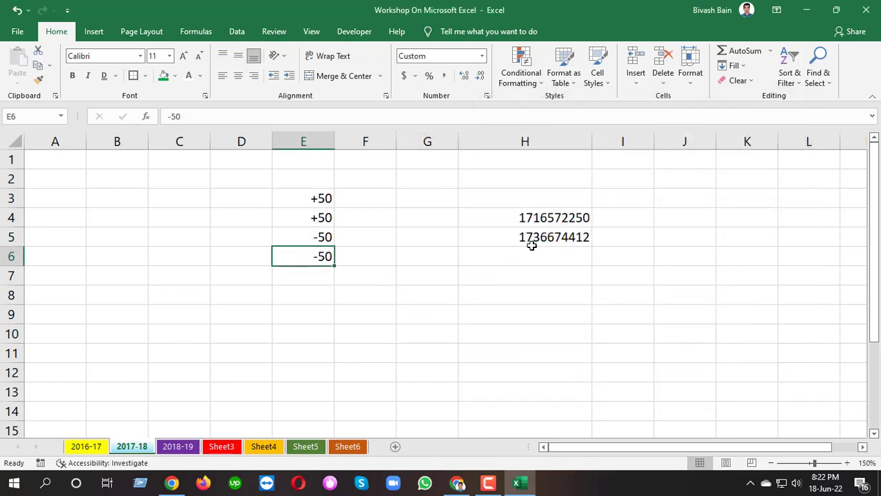
left_click(536, 217)
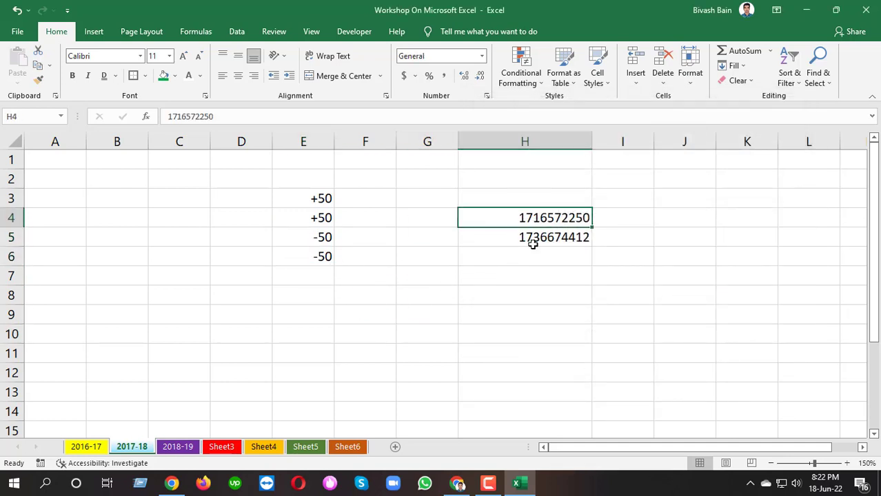
left_click(533, 244)
left_click(538, 215)
left_click(126, 135)
On the 2018-19 sheet, widen column J and select it.
left_click(233, 227)
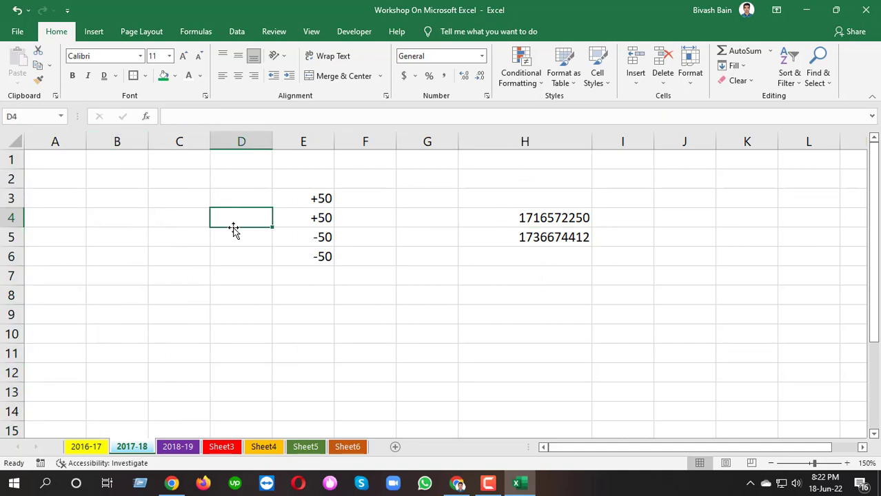
left_click(169, 450)
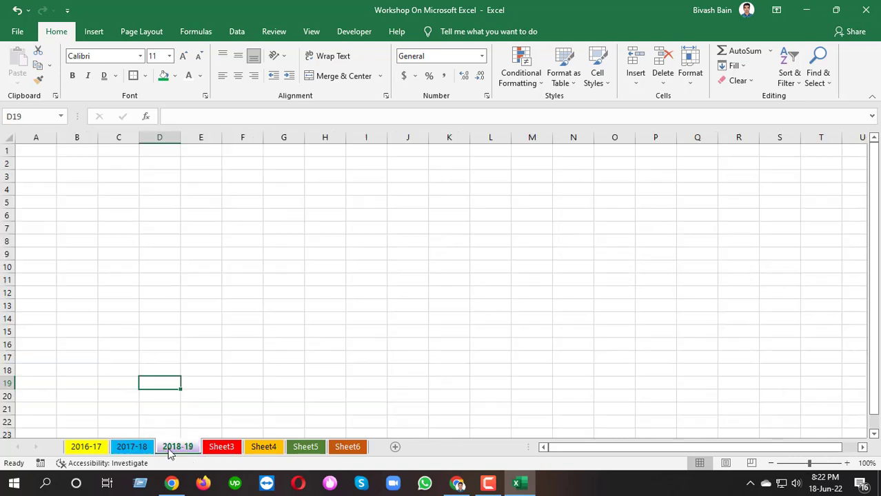
left_click(175, 243)
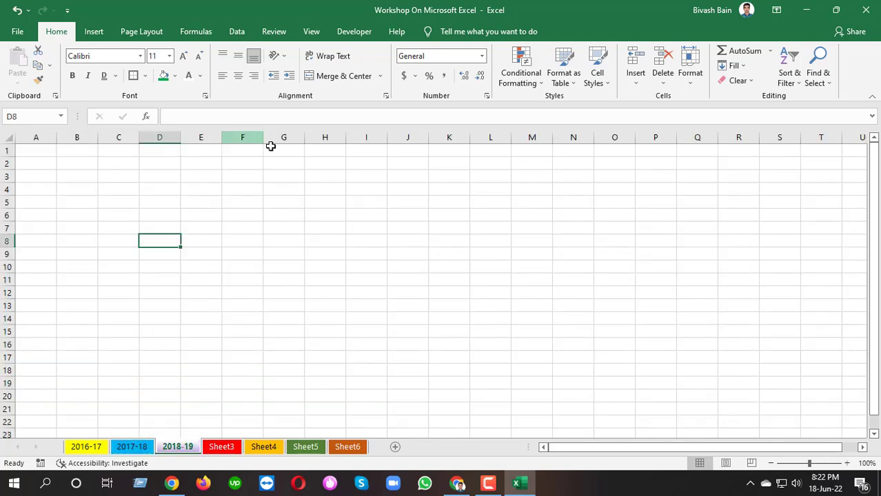
left_click(412, 137)
left_click_drag(429, 138, 477, 138)
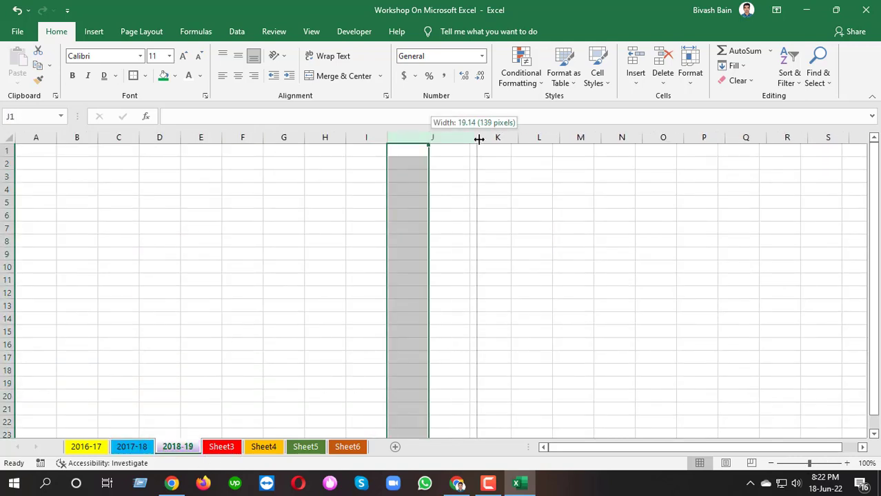
left_click(434, 190)
left_click(415, 137)
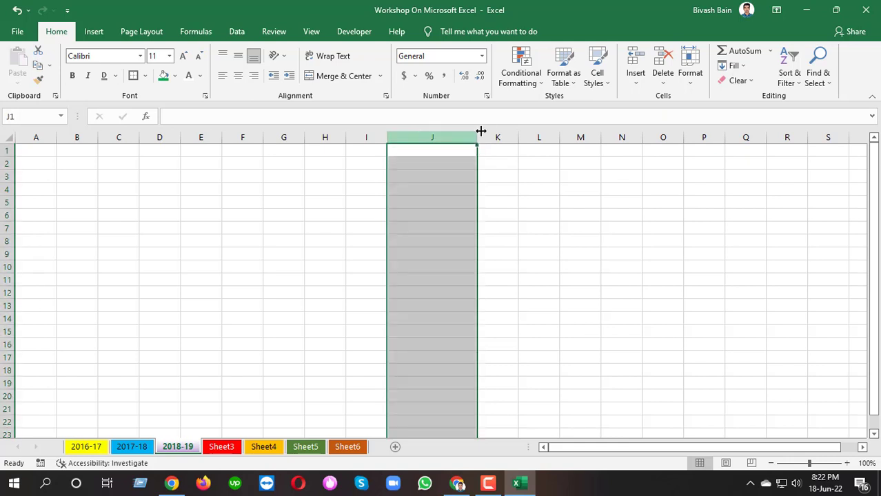
View the custom format codes for column J without changing them, then return to 2017-18.
left_click(486, 95)
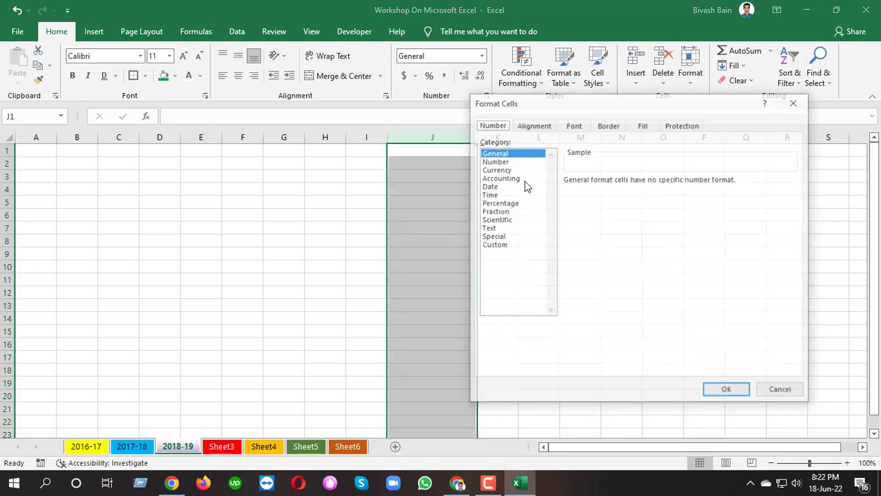
left_click(497, 245)
left_click(805, 99)
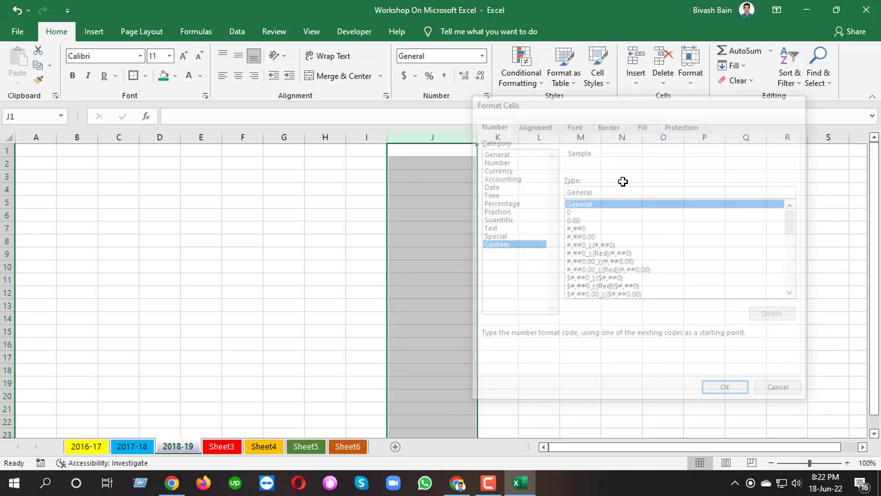
left_click(438, 190)
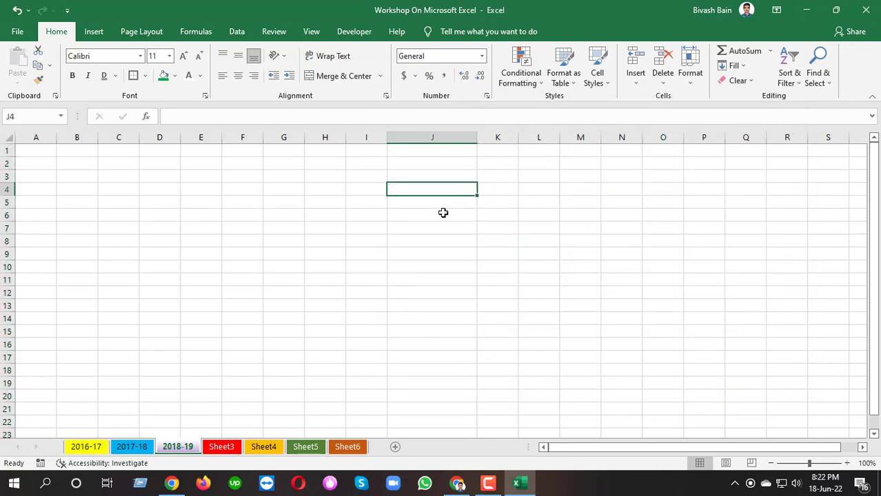
left_click(141, 447)
Select the phone numbers in H4:H5 and zoom the sheet in to 170%.
left_click(526, 217)
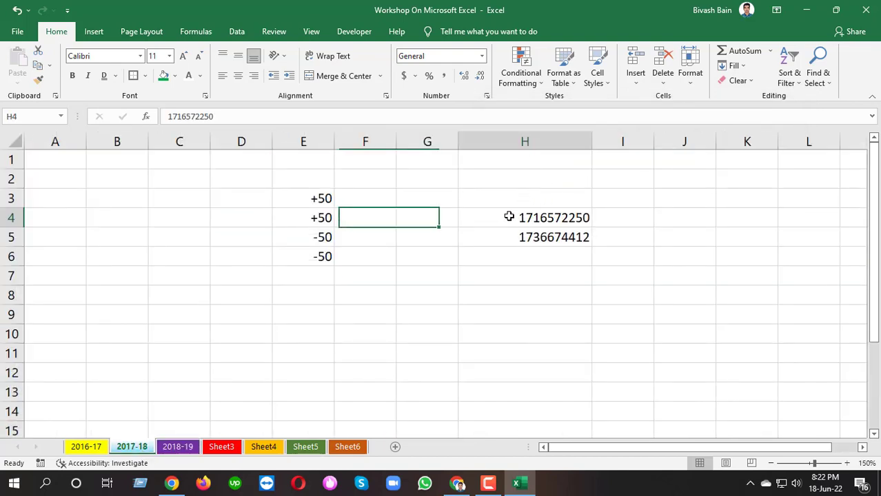
left_click(539, 236)
left_click(526, 218)
left_click(520, 238)
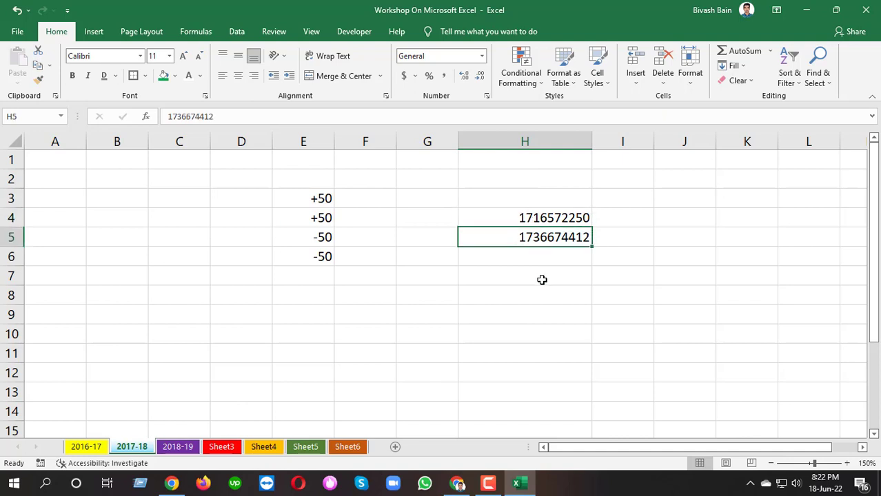
left_click(524, 296)
left_click(536, 224)
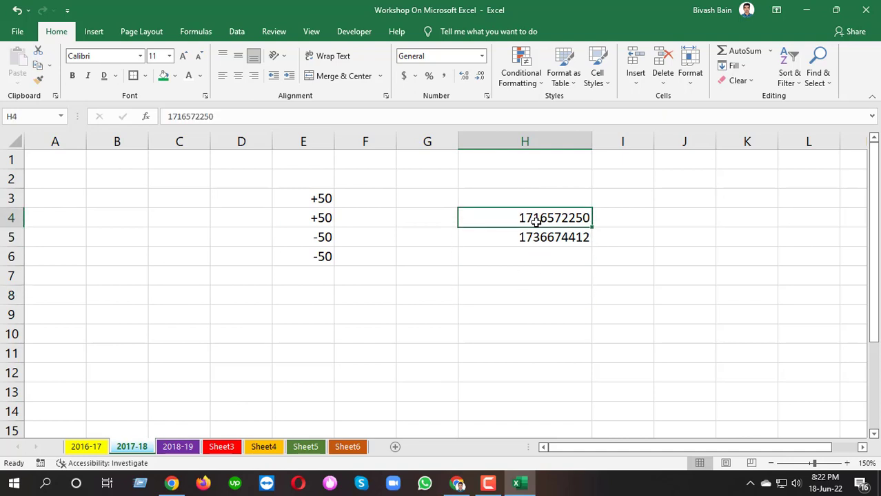
left_click_drag(536, 223, 535, 237)
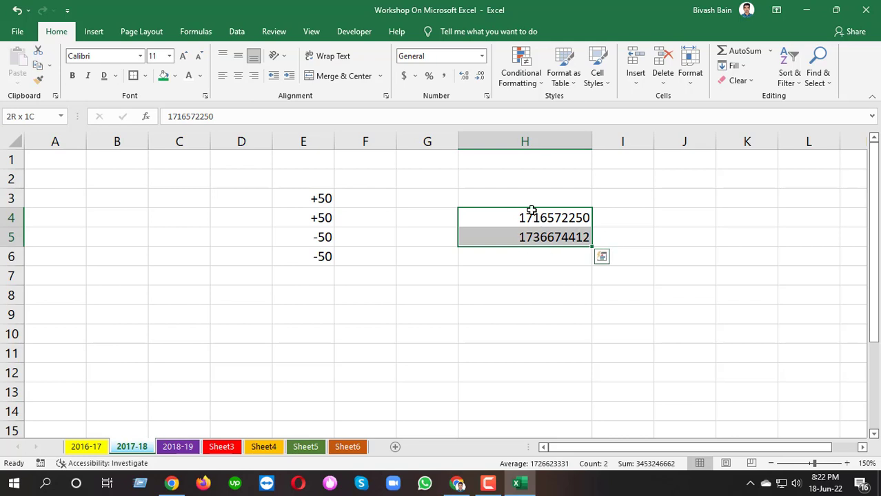
left_click(847, 463)
left_click(847, 463)
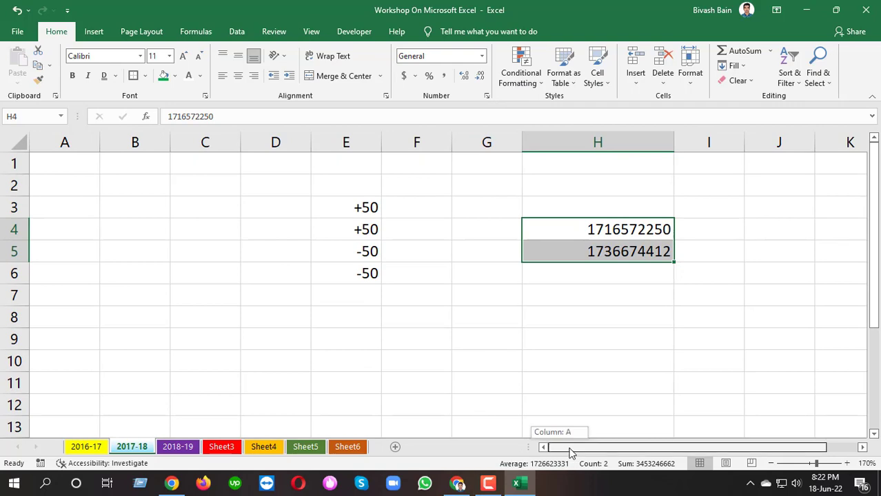
left_click_drag(570, 451, 572, 347)
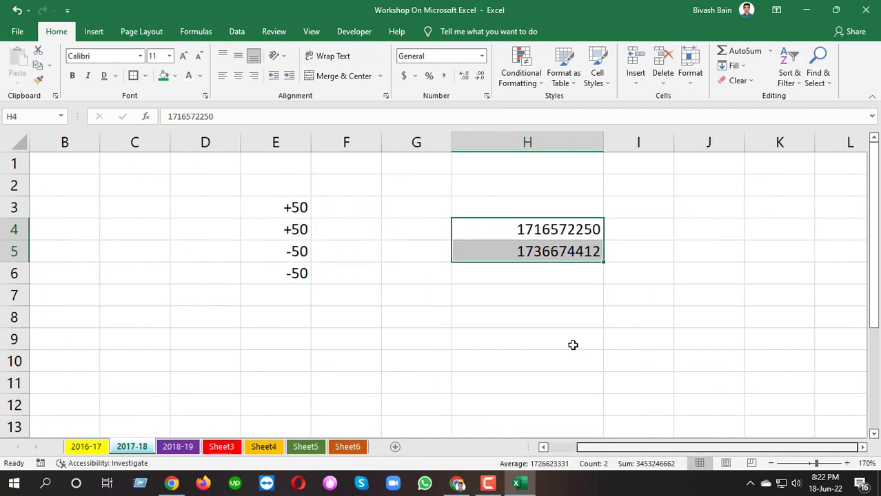
left_click(487, 96)
mouse_move(572, 102)
left_mouse_down()
mouse_move(114, 142)
mouse_move(184, 108)
left_mouse_up()
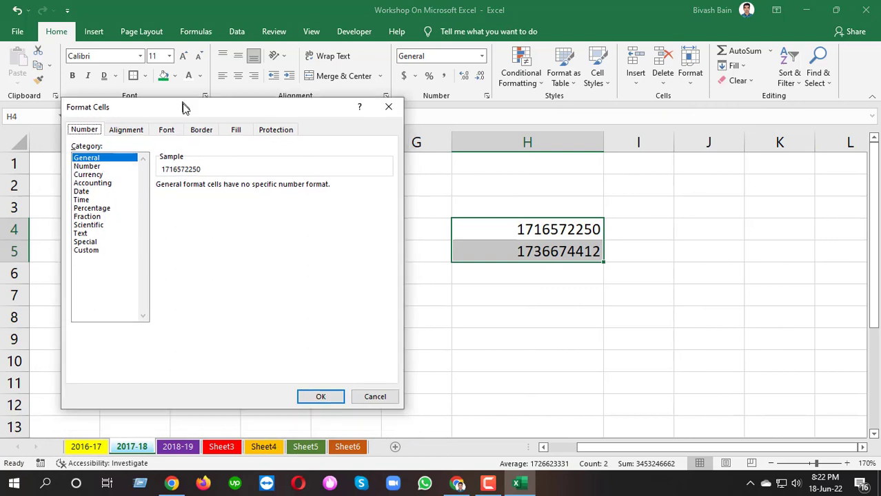
left_click(87, 251)
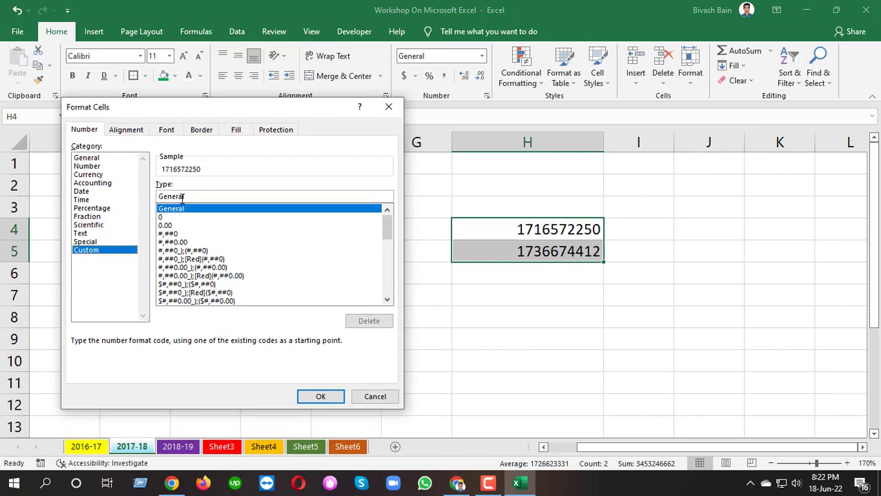
mouse_move(194, 198)
left_mouse_down()
mouse_move(151, 197)
mouse_move(158, 197)
left_mouse_up()
left_click(194, 197)
left_click(217, 207)
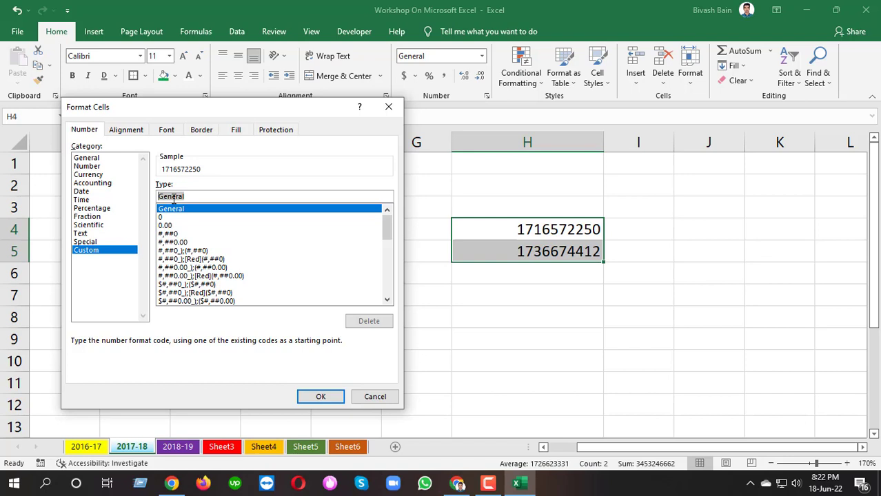
type("0000")
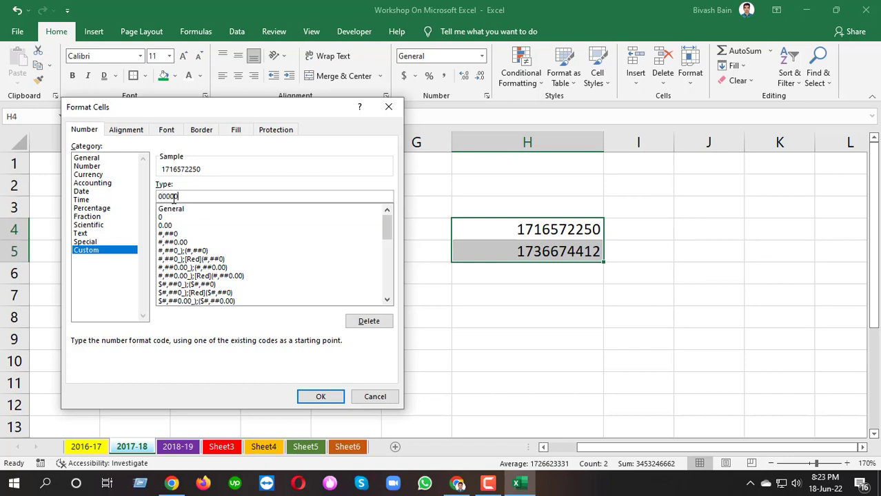
type("0000000")
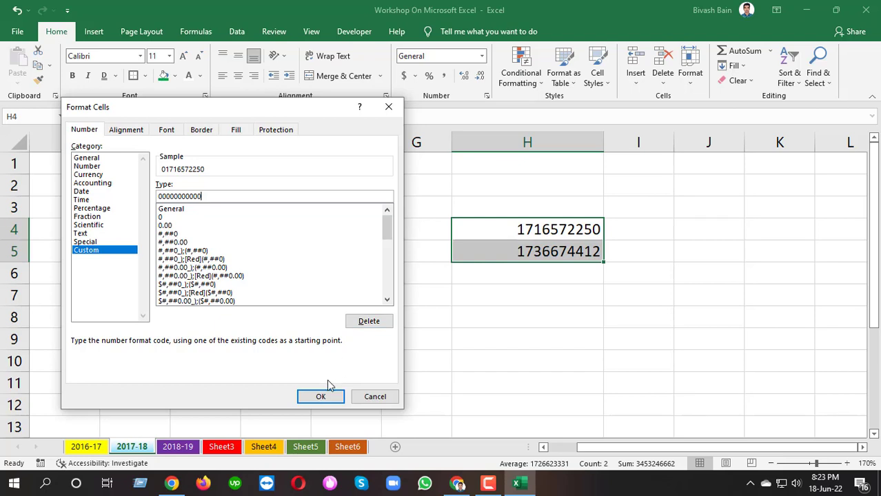
left_click(320, 396)
left_click(483, 317)
left_click(541, 233)
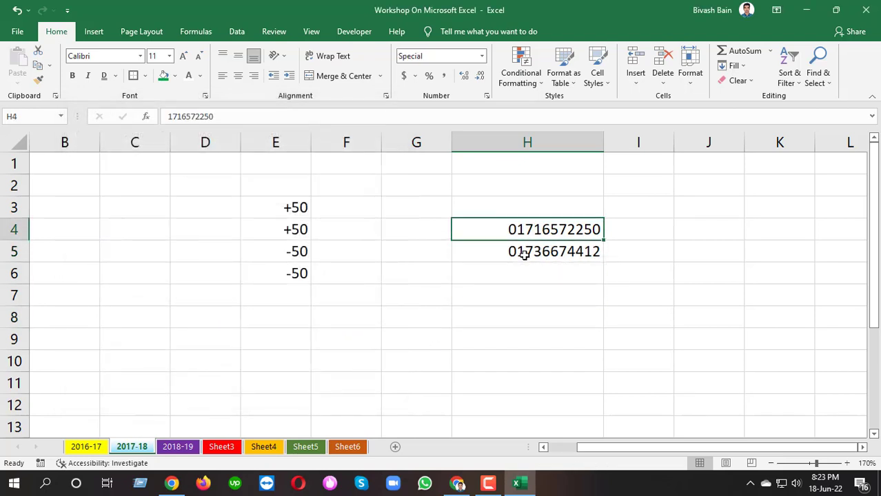
left_click(522, 253)
On the 2018-19 sheet, enter the heading 'Phone Number' in cell J1.
left_click(544, 230)
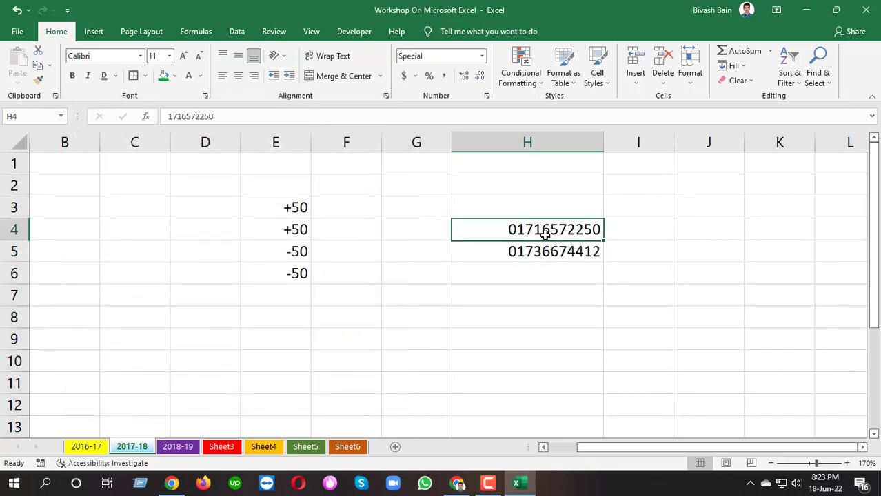
left_click(503, 252)
left_click(469, 296)
left_click(178, 447)
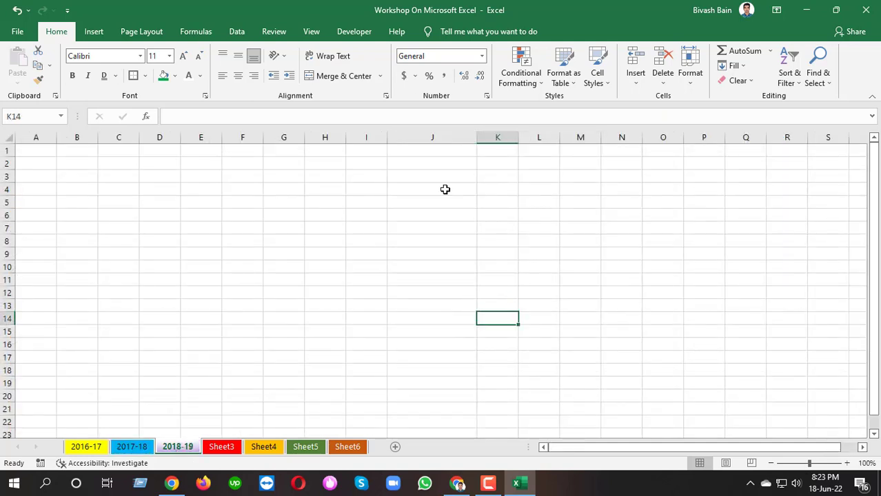
left_click(433, 138)
left_click(422, 228)
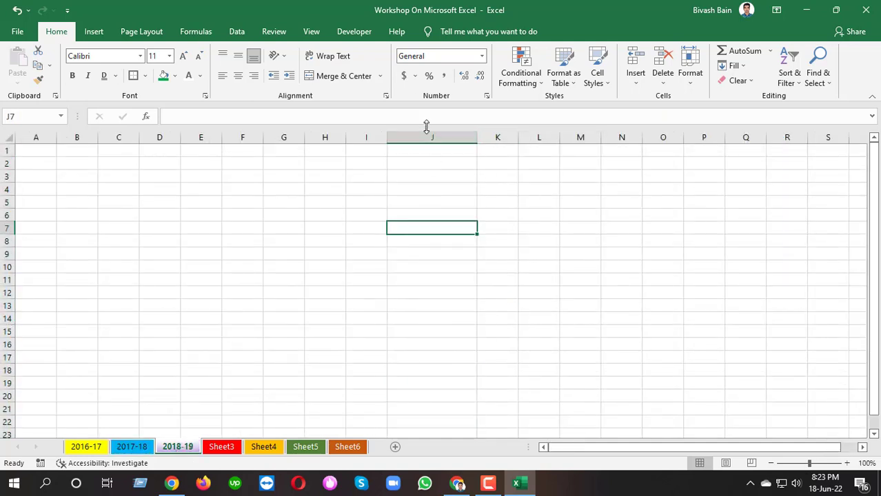
left_click(433, 138)
left_click(425, 151)
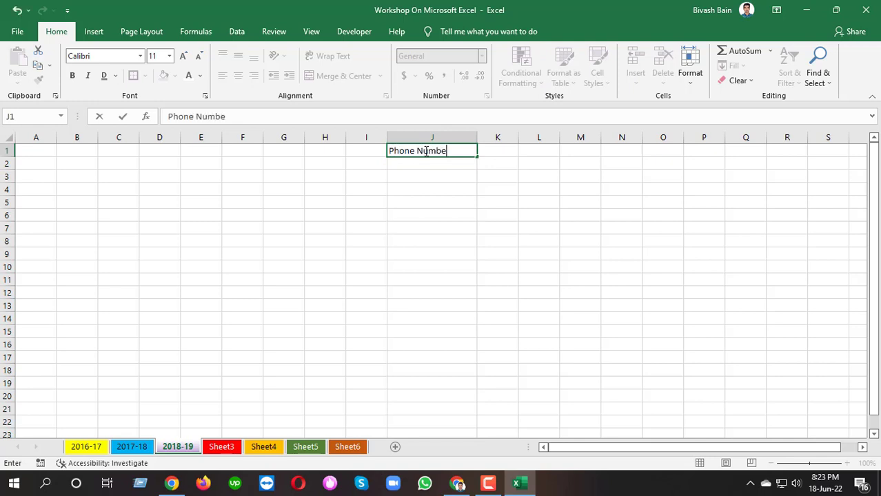
left_click(413, 213)
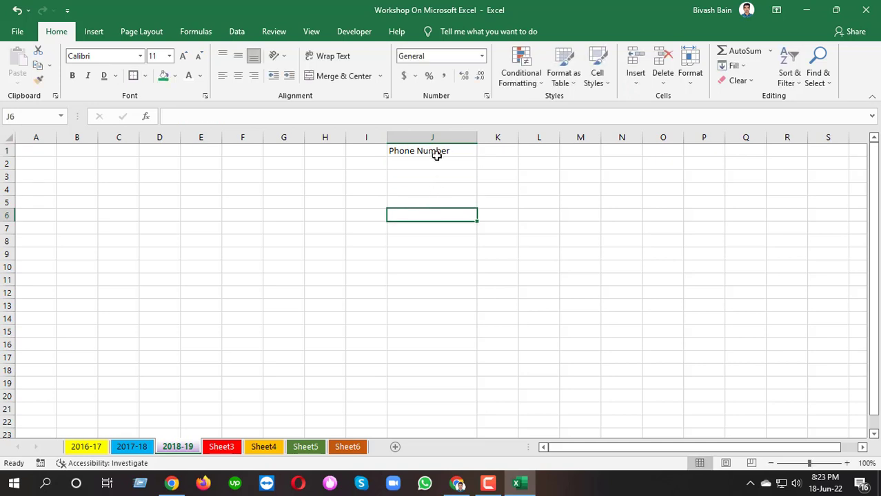
Centre-align column J and select from J2 down to the end of the column.
left_click(457, 153)
left_click(432, 137)
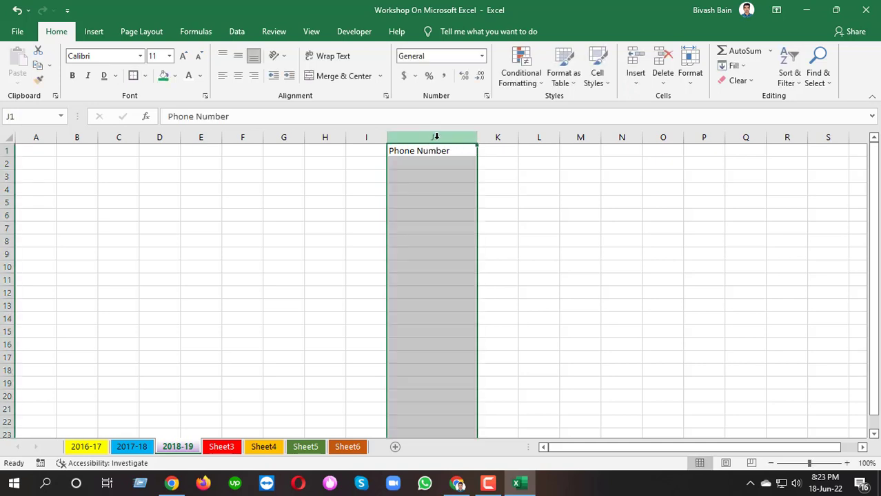
left_click(238, 76)
left_click(507, 179)
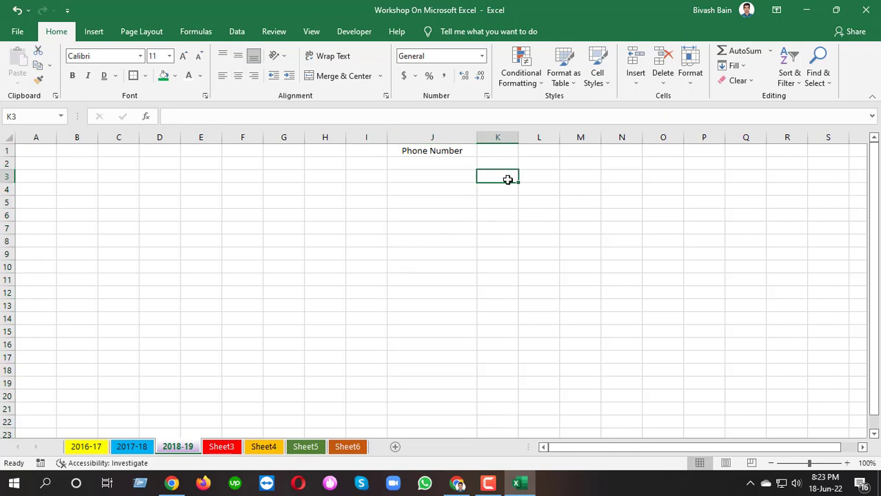
left_click(421, 163)
left_click_drag(873, 250, 876, 476)
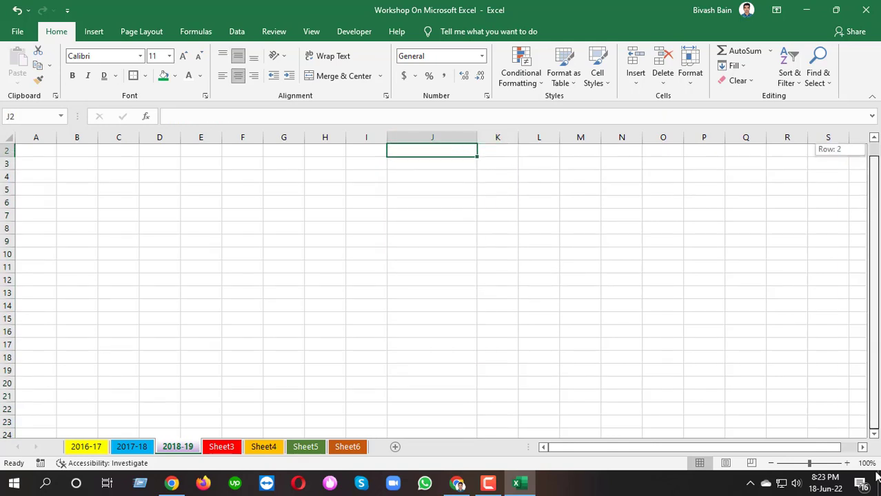
scroll(498, 431, "down", 6)
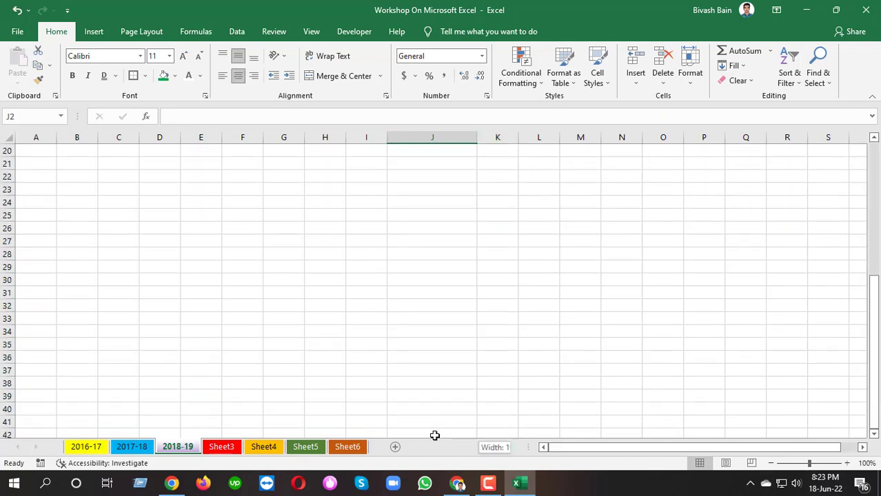
key("ctrl+shift+Down")
scroll(529, 350, "up", 1)
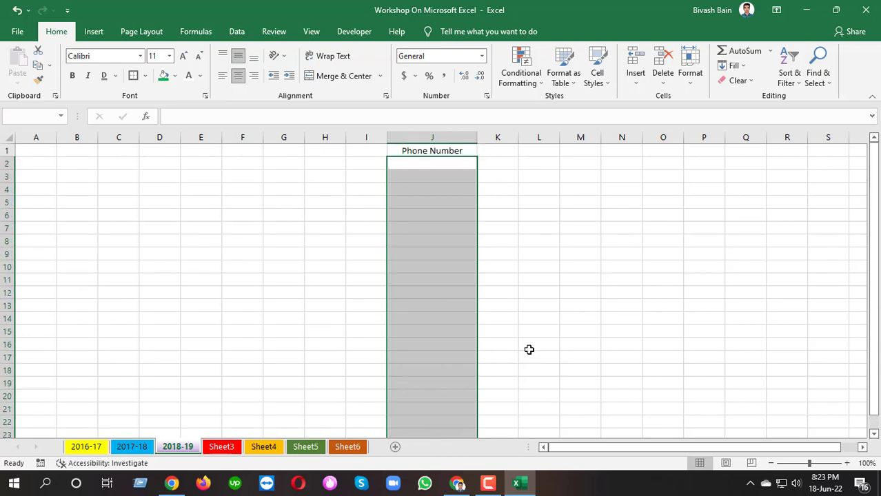
left_click(487, 96)
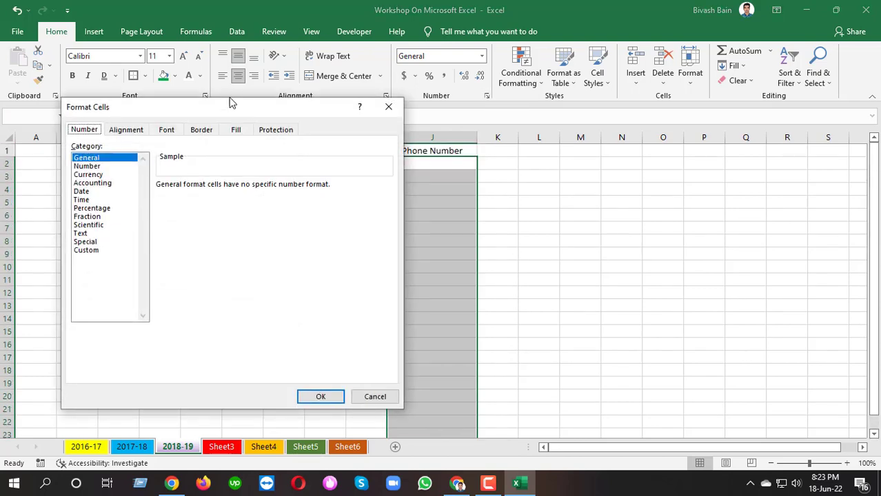
left_click_drag(232, 104, 676, 121)
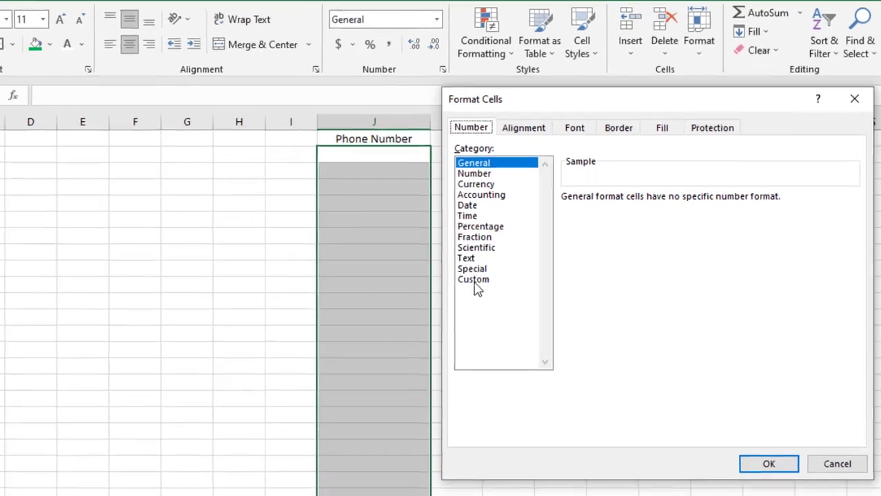
left_click(474, 281)
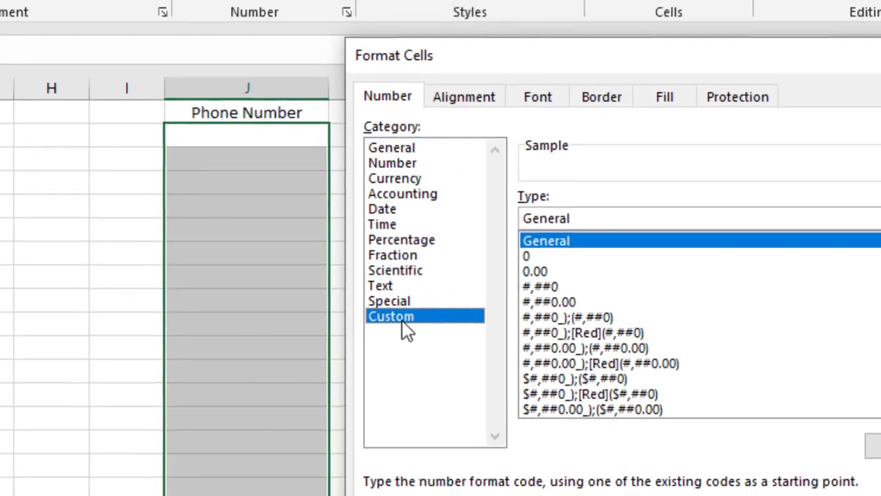
left_click_drag(592, 219, 513, 218)
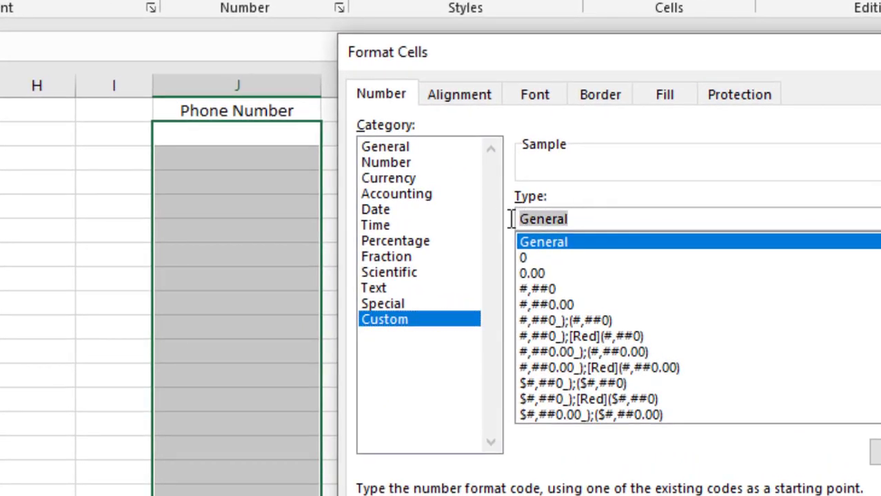
type("00")
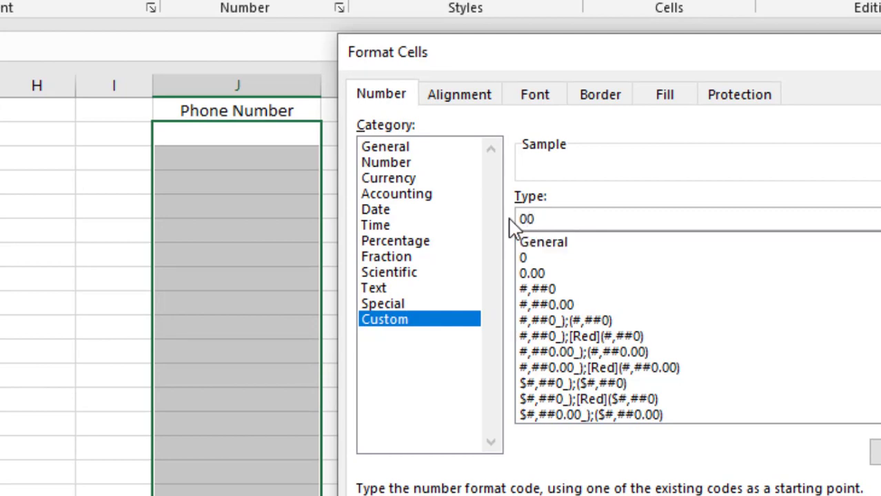
type("00")
type("000000000")
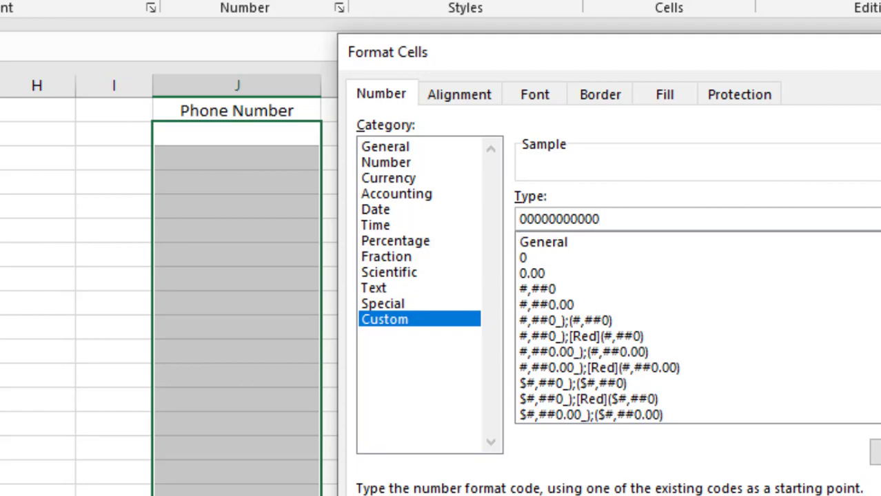
key("Return")
left_click(207, 316)
left_click(287, 141)
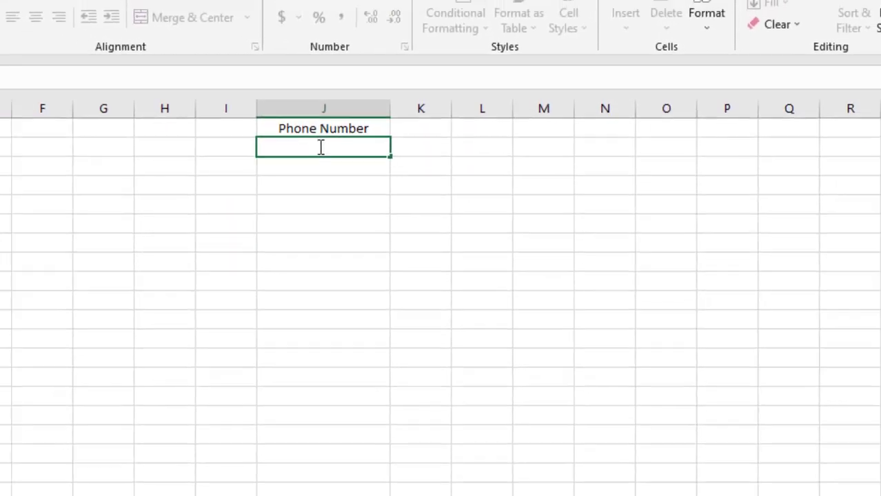
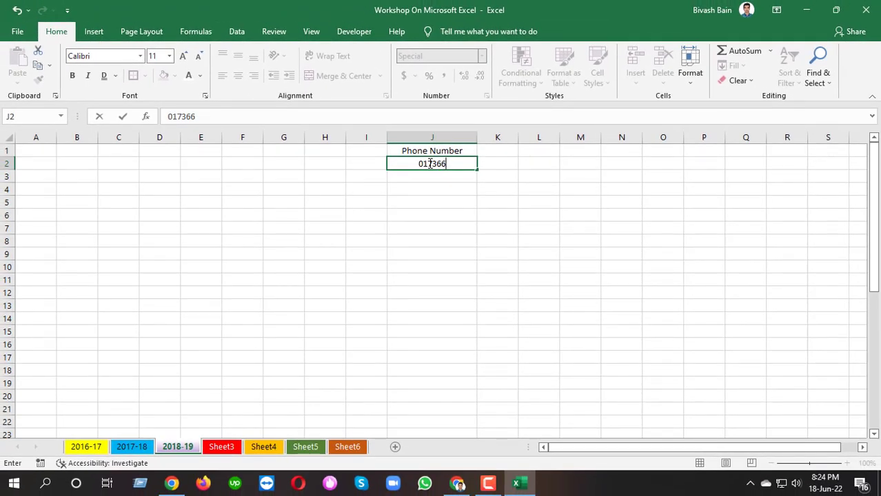
Enter an 11-digit phone number starting with 0 in J2 and check its stored value.
left_click(483, 252)
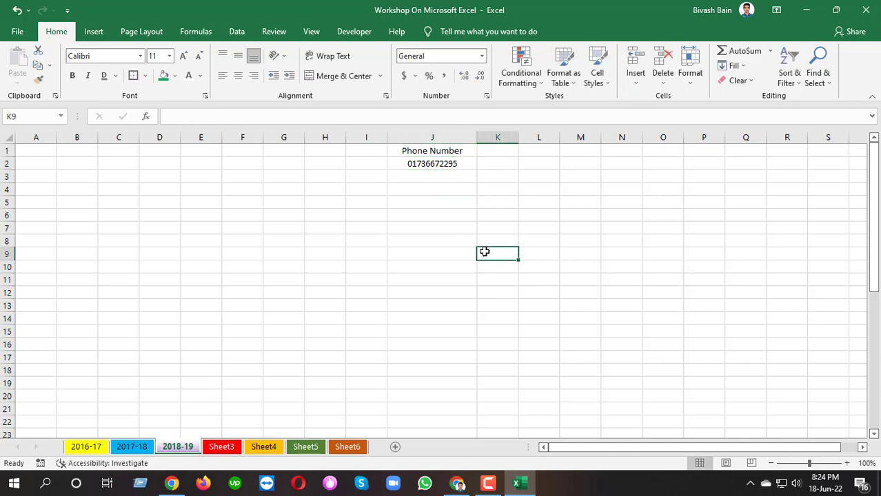
left_click(547, 215)
left_click(431, 164)
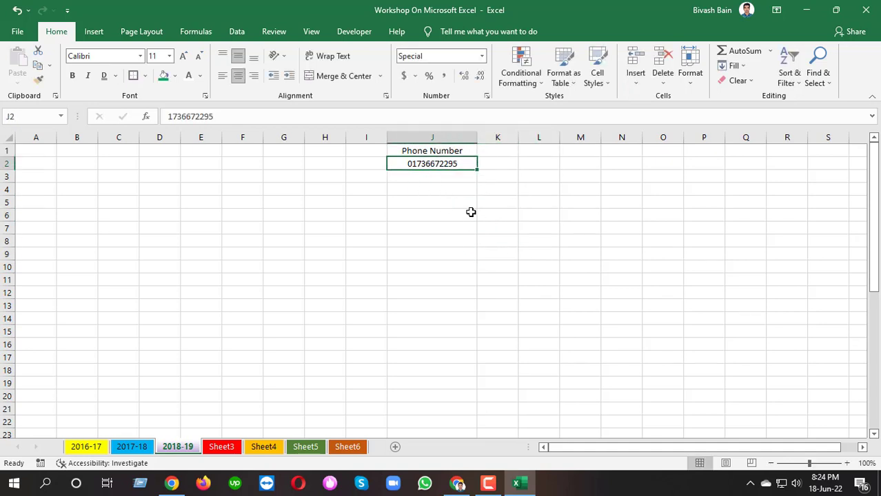
left_click(424, 219)
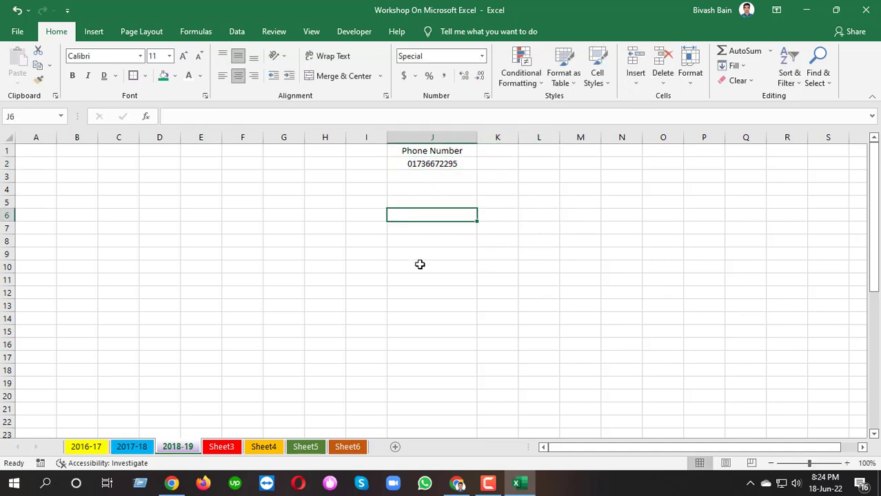
left_click(419, 264)
left_click(417, 207)
left_click(417, 253)
left_click(429, 306)
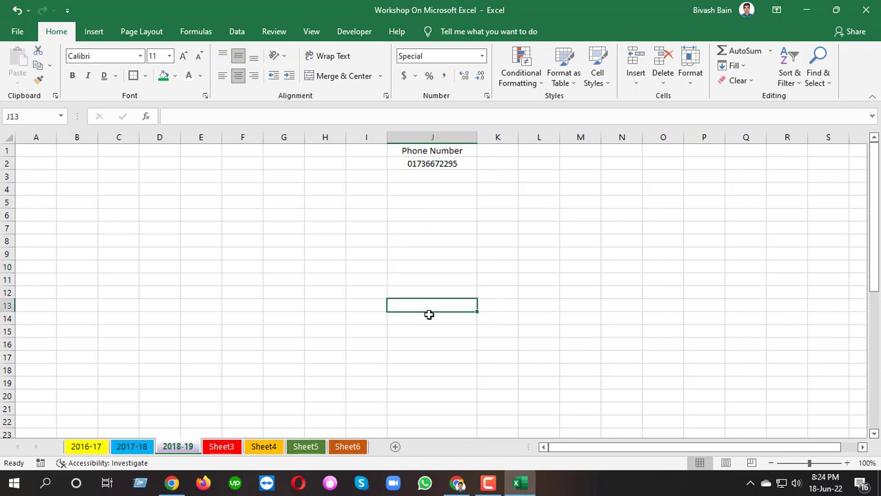
left_click(428, 241)
left_click(428, 190)
Zoom the sheet in to 140% so the J2 phone number is easier to read.
left_click(425, 162)
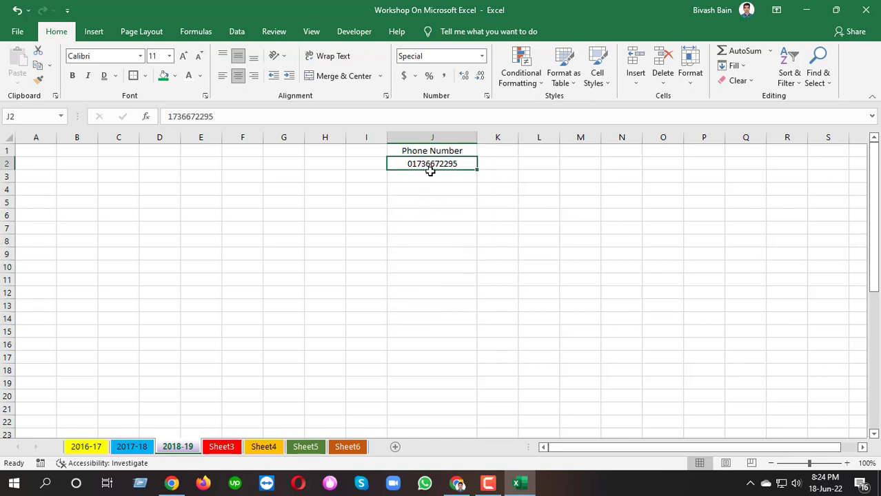
left_click(428, 203)
left_click(425, 241)
left_click(418, 164)
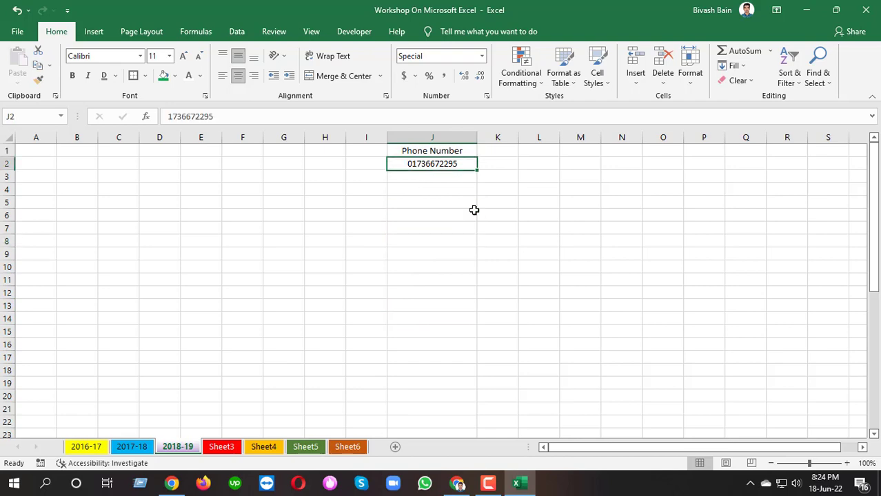
left_click(848, 463)
left_click(847, 463)
left_click(847, 463)
left_click(847, 463)
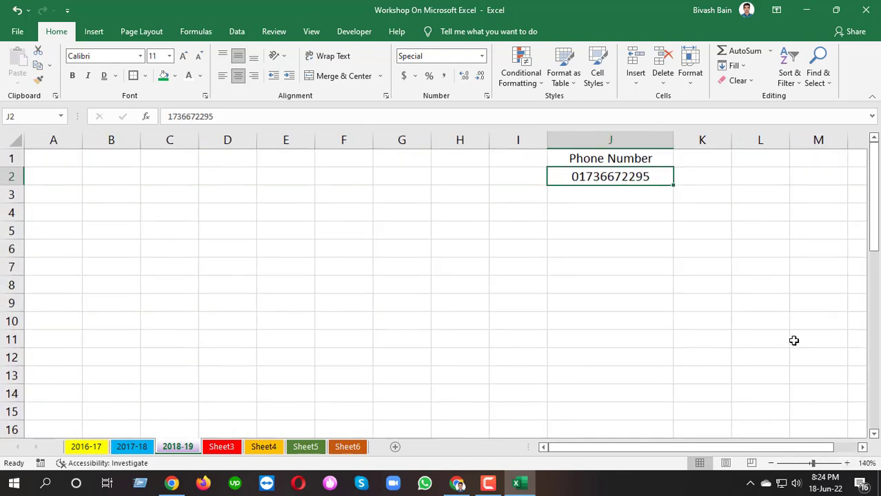
key("Down")
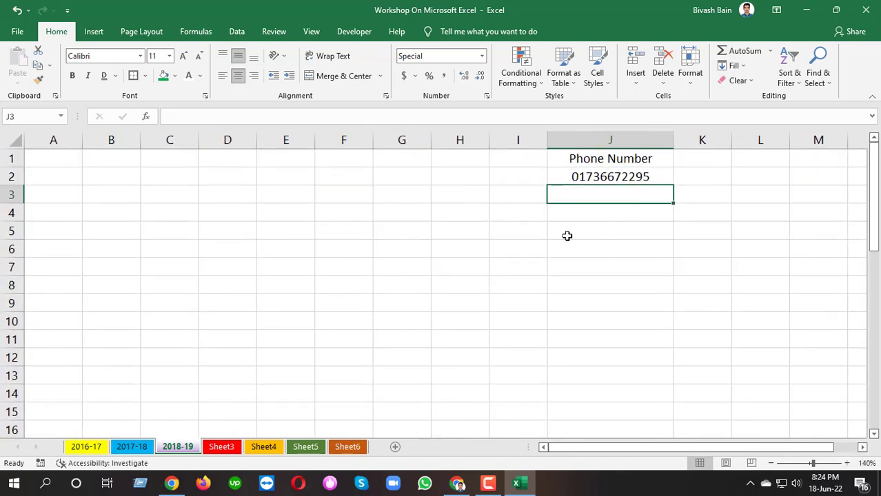
Enter an 11-digit number starting with 0 in unformatted F5 and AutoFit column F.
double_click(346, 230)
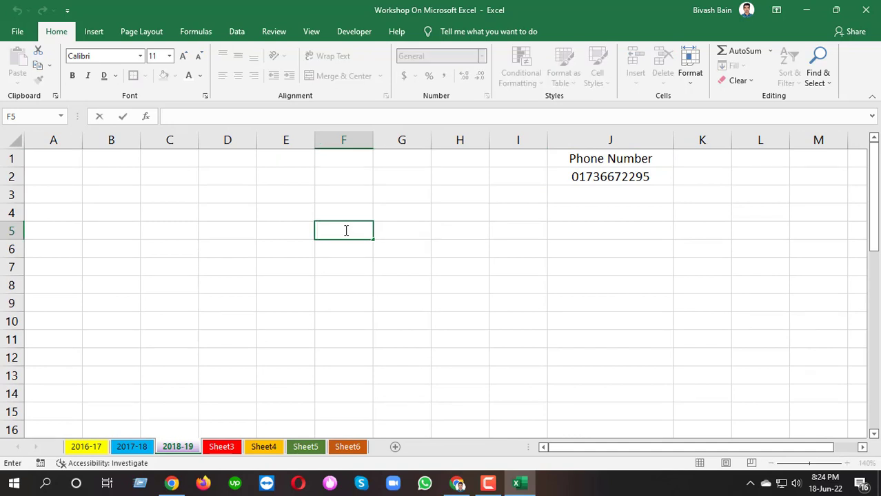
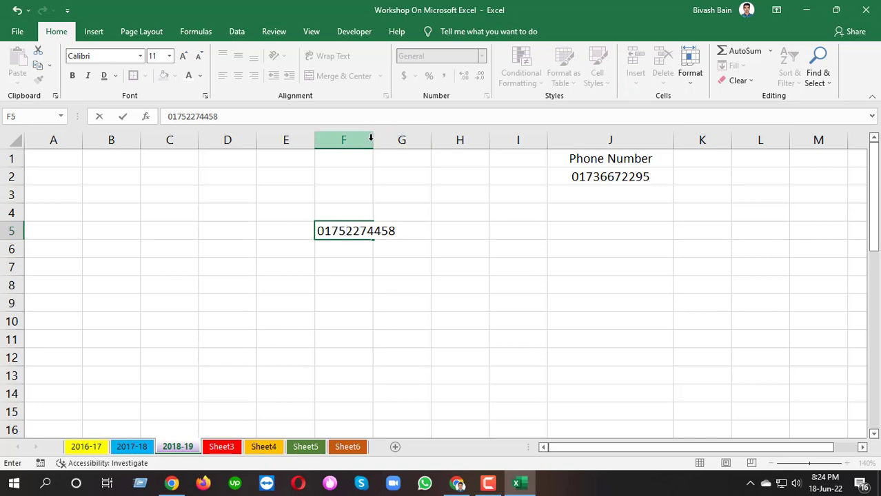
left_click(339, 285)
left_click_drag(393, 140, 524, 141)
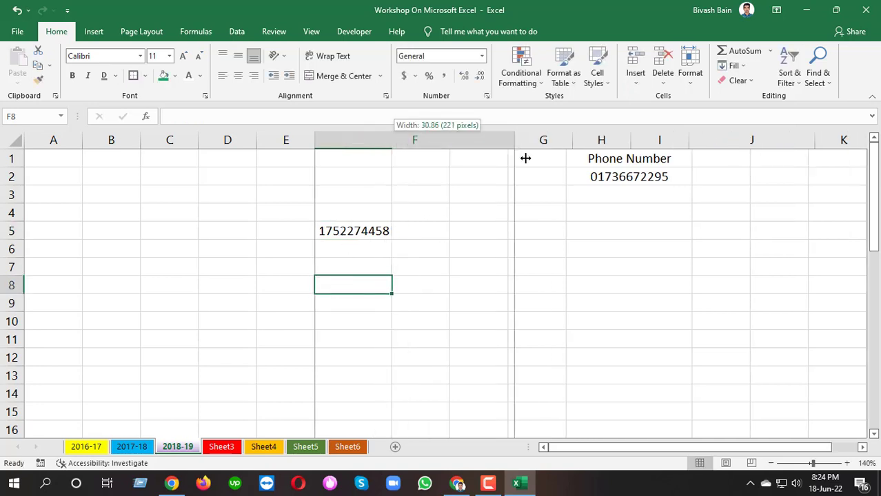
left_click(477, 231)
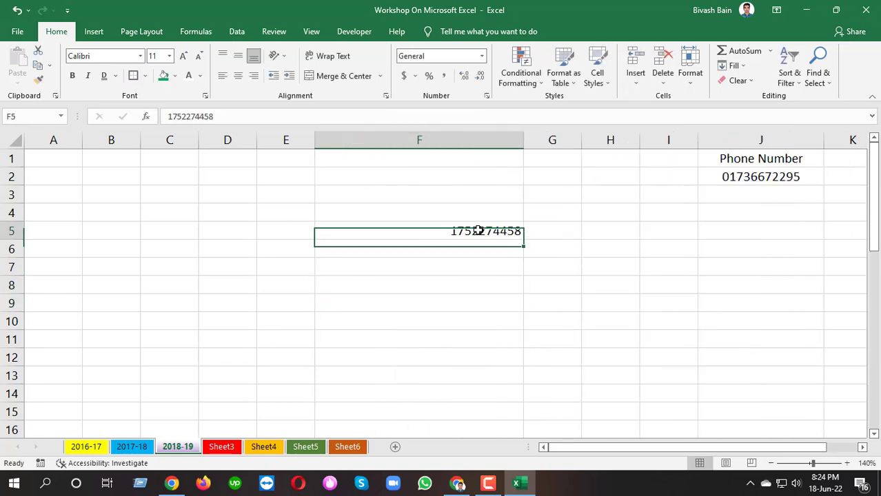
double_click(524, 140)
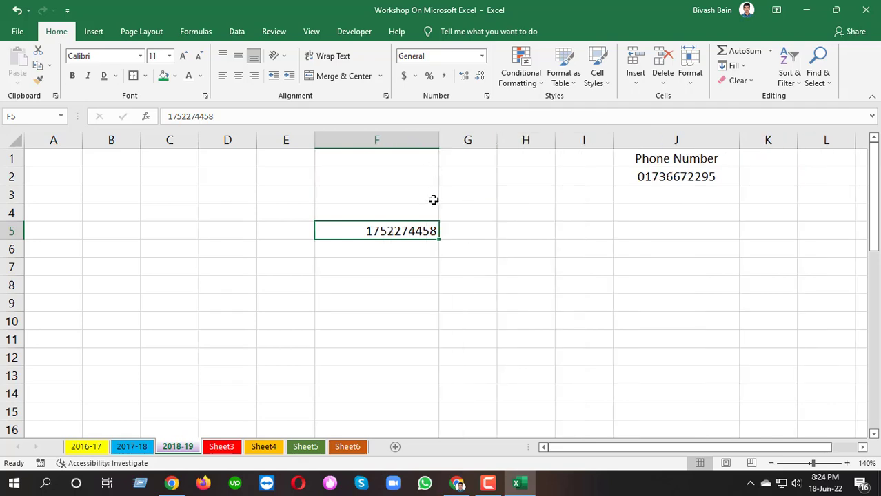
left_click(670, 201)
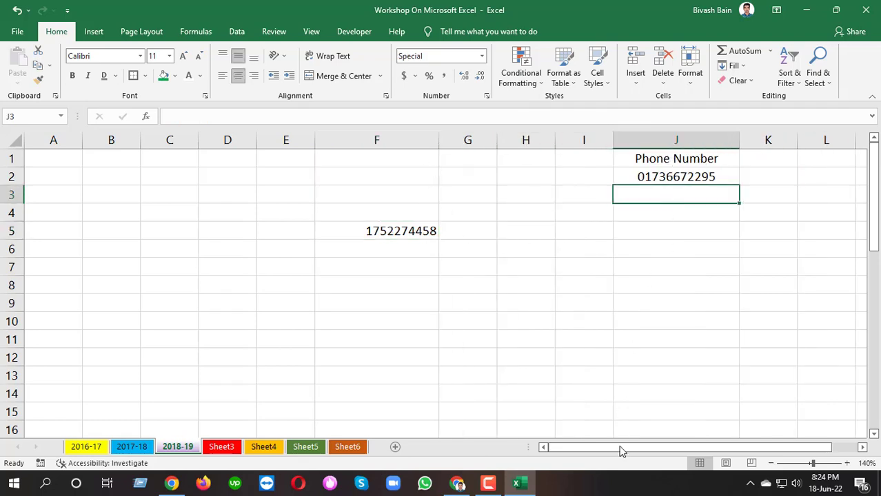
Enter a second 11-digit phone number, keeping its leading 0, in cell J5.
left_click_drag(565, 447, 588, 447)
left_click(606, 230)
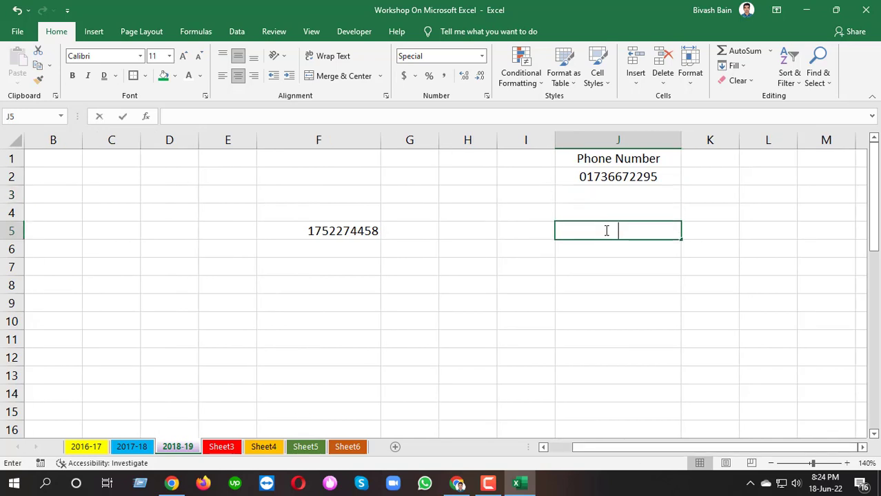
double_click(607, 230)
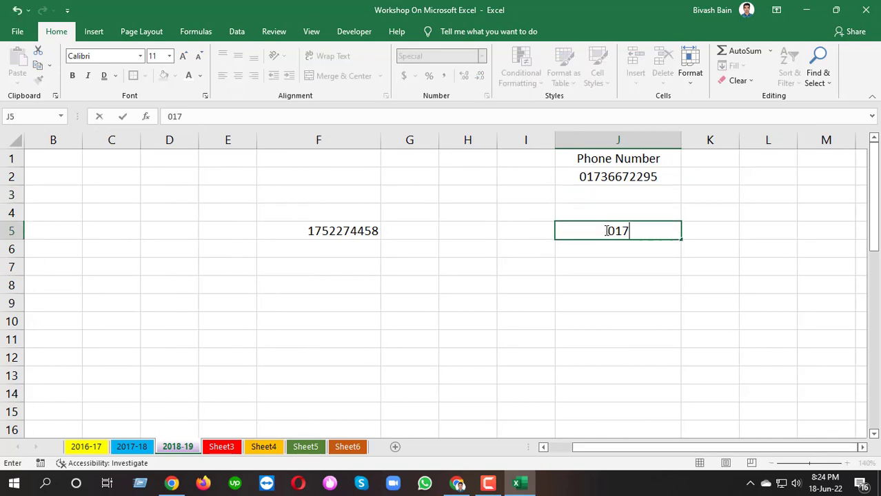
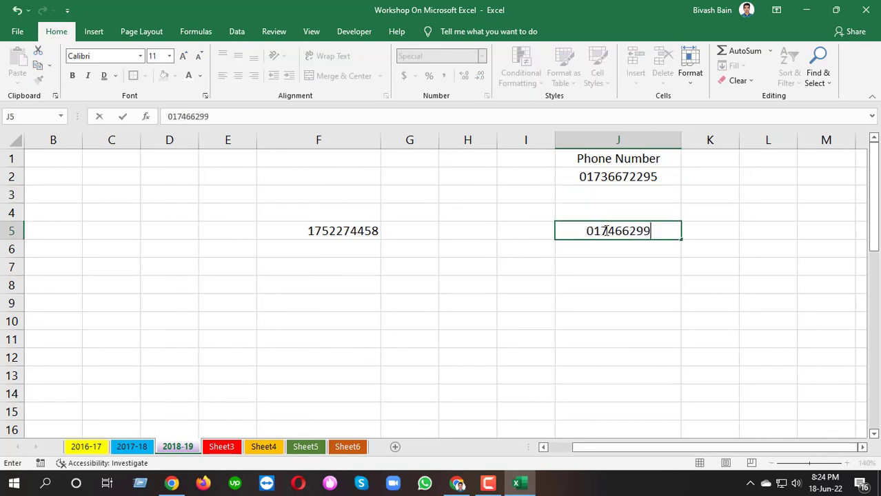
left_click(834, 273)
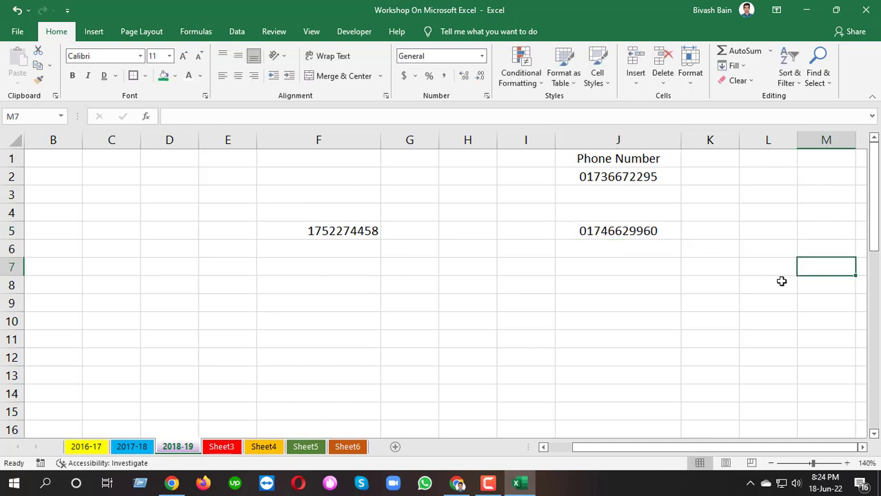
left_click(618, 249)
left_click(618, 160)
left_click(618, 139)
scroll(600, 272, "down", 6)
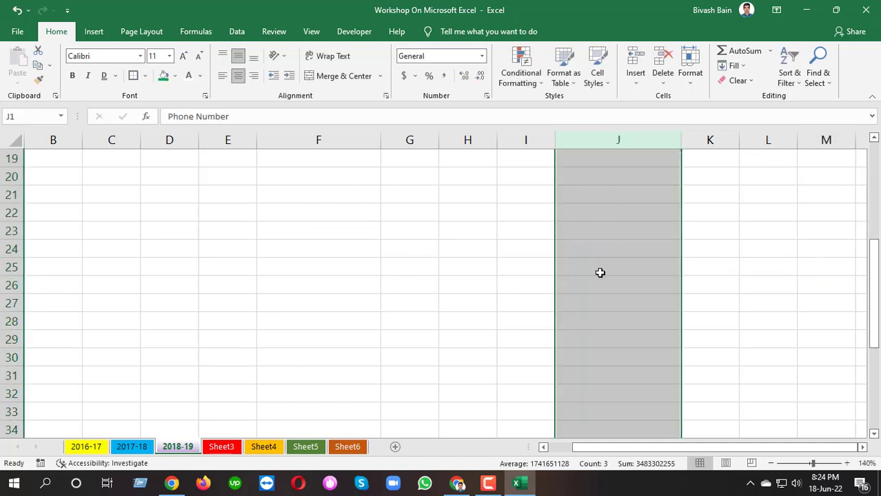
scroll(602, 276, "down", 6)
scroll(602, 276, "up", 12)
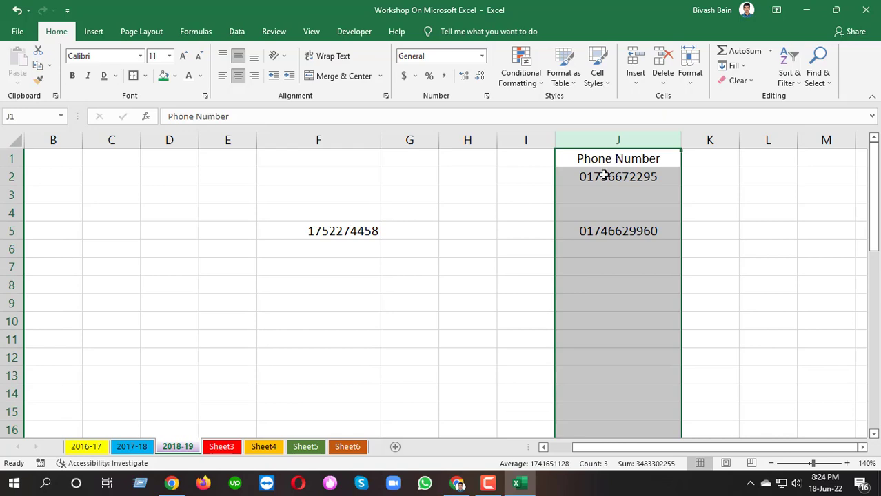
left_click(598, 231)
left_click(608, 308)
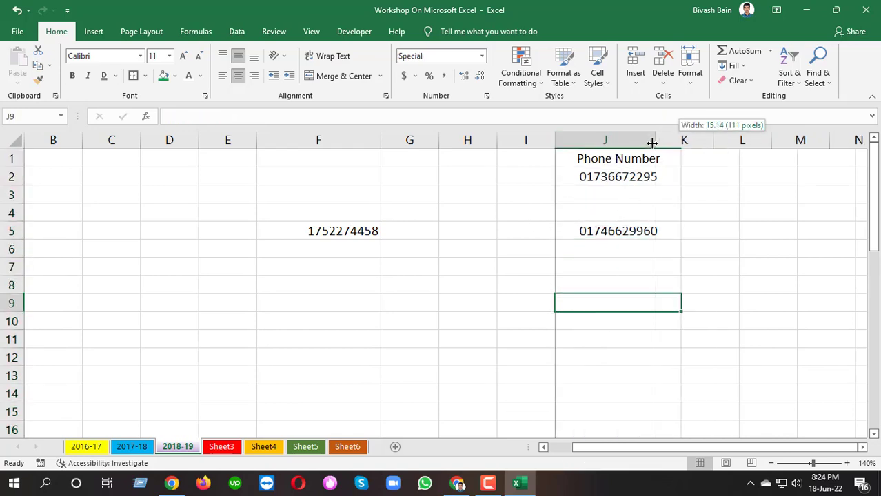
Narrow column J slightly and inspect J5's number format.
left_click_drag(678, 140, 648, 140)
left_click(565, 230)
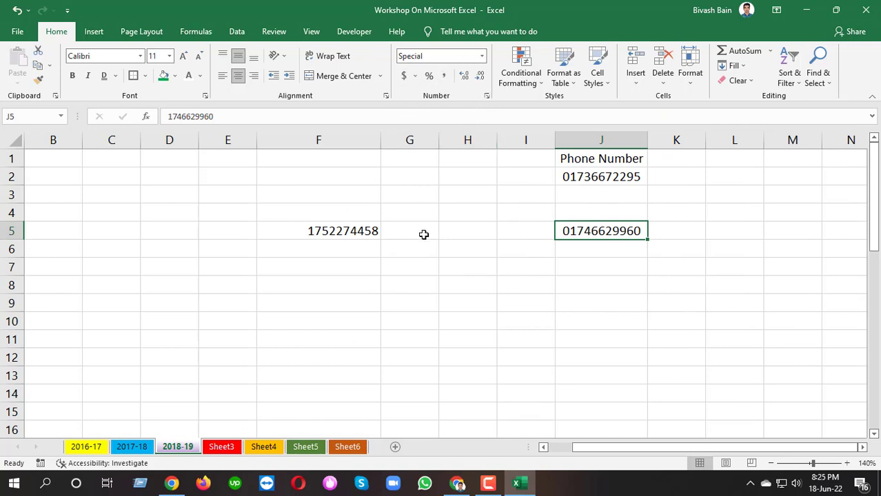
left_click(482, 56)
left_click(288, 313)
left_click_drag(644, 446, 624, 447)
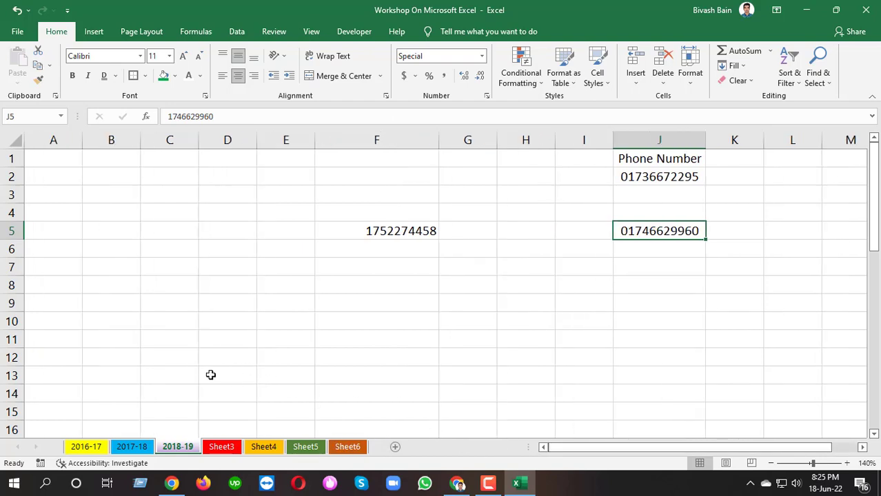
Back on the 2018-19 sheet, remove the unformatted number from F5.
left_click(86, 446)
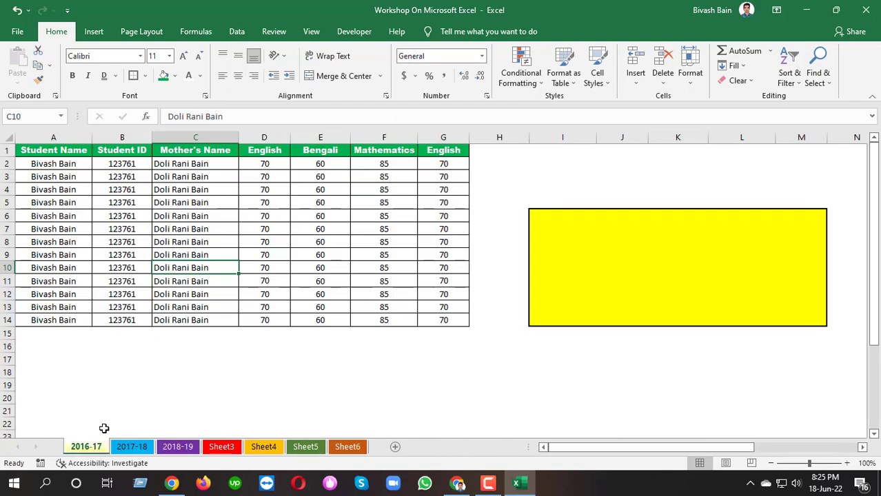
left_click(143, 447)
left_click(178, 446)
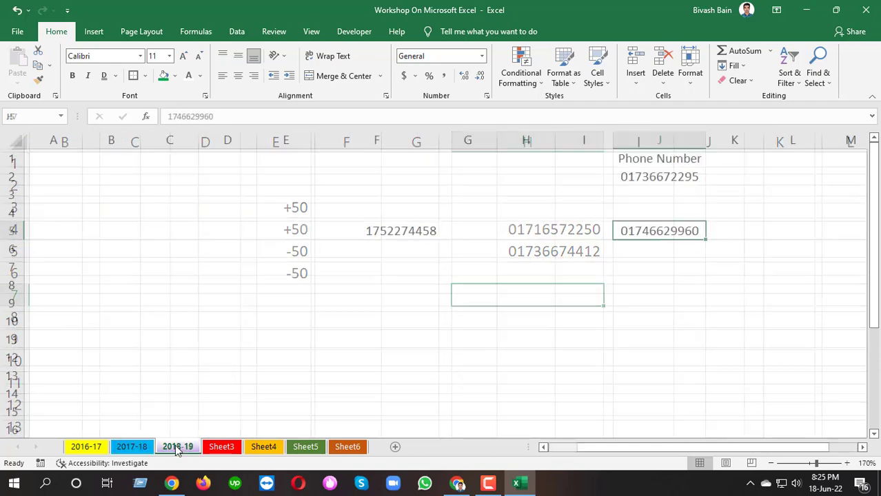
left_click(397, 230)
key("Return")
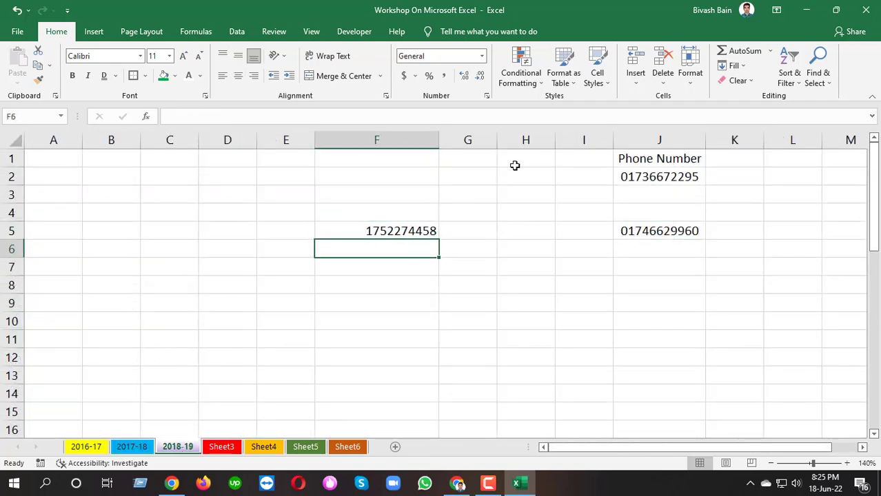
left_click(645, 159)
left_click(645, 178)
left_click(646, 196)
left_click(404, 237)
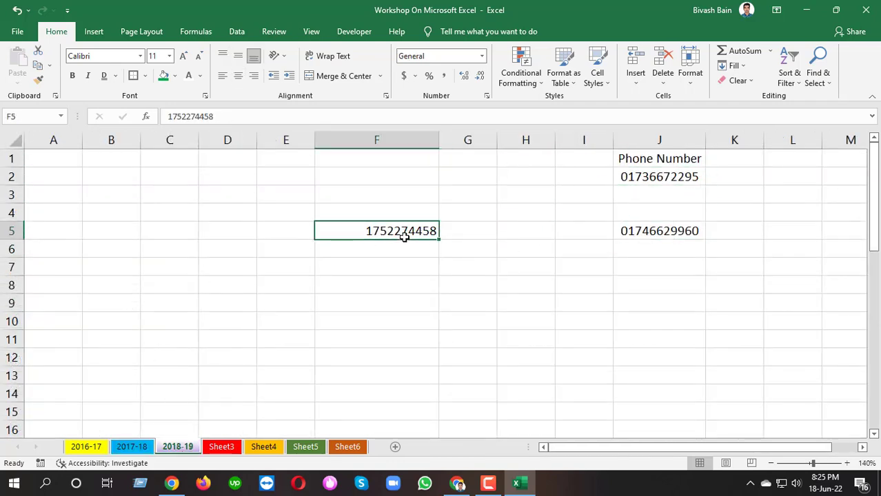
key("ctrl+z")
Narrow column F back down and widen column C.
left_click_drag(438, 140, 376, 140)
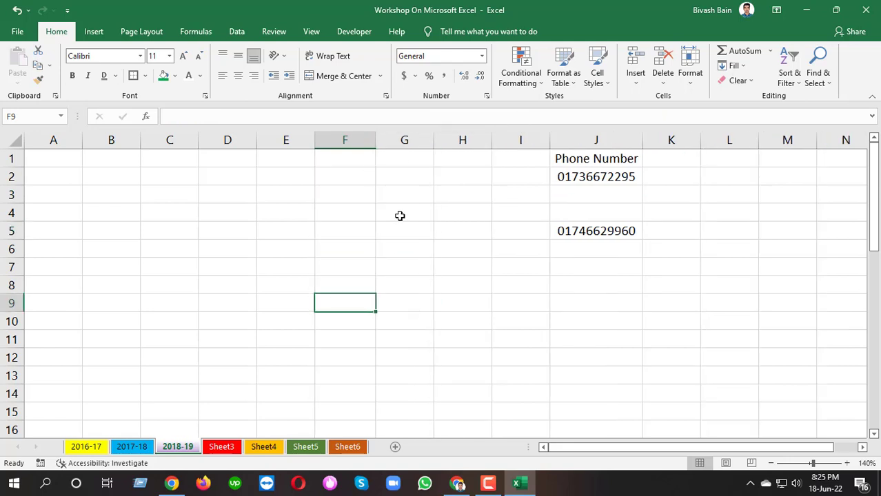
double_click(154, 212)
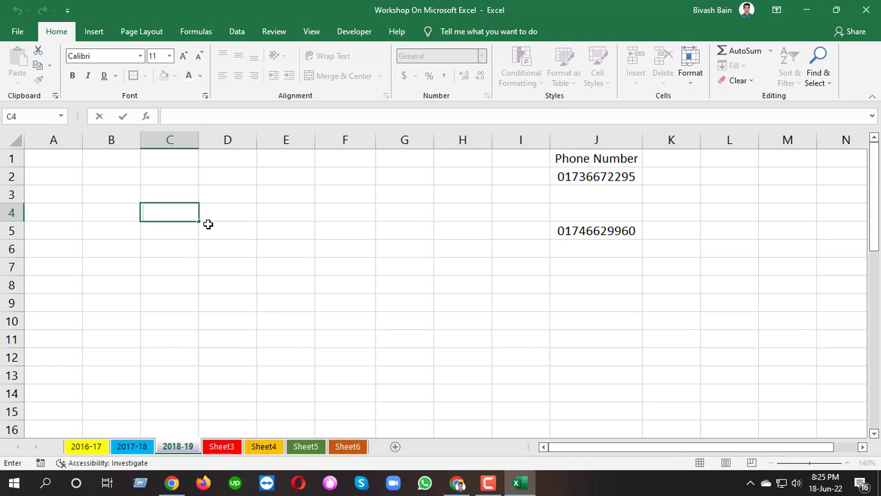
left_click(167, 283)
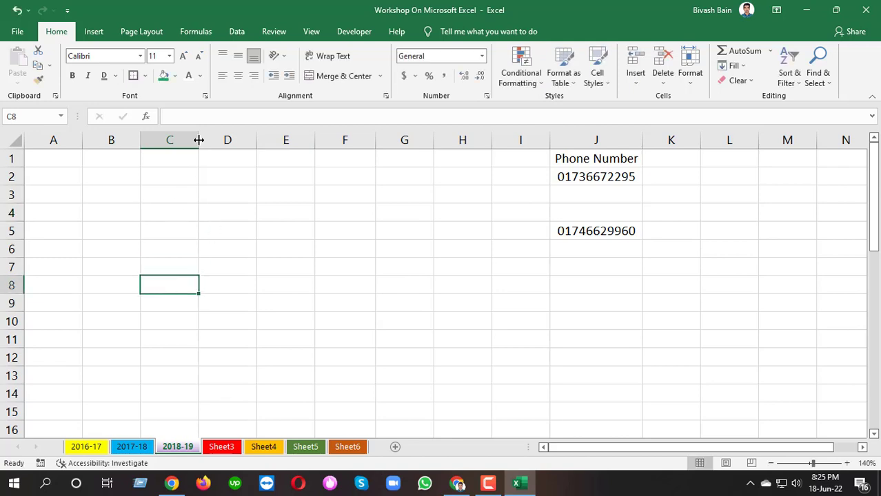
left_click_drag(198, 140, 285, 140)
double_click(186, 213)
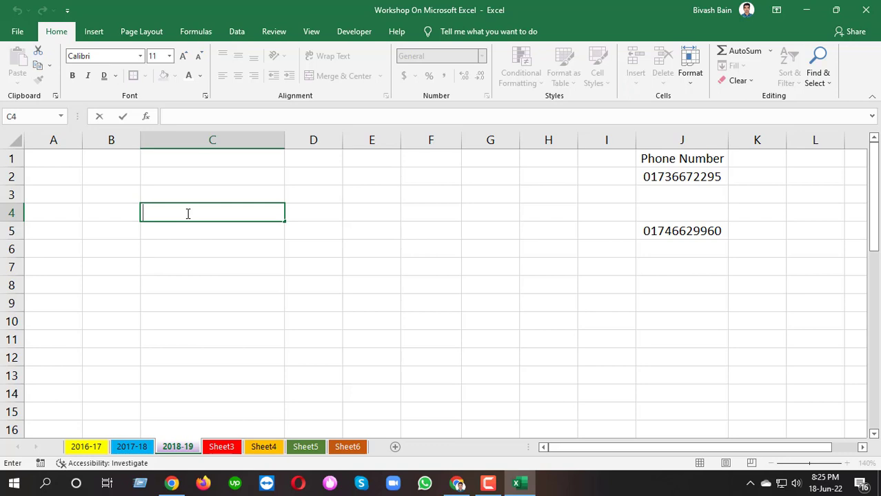
Enter the date-format label dd/mm/yyyy in cell C4 of the 2018-19 sheet.
type("dd/")
type("mm/")
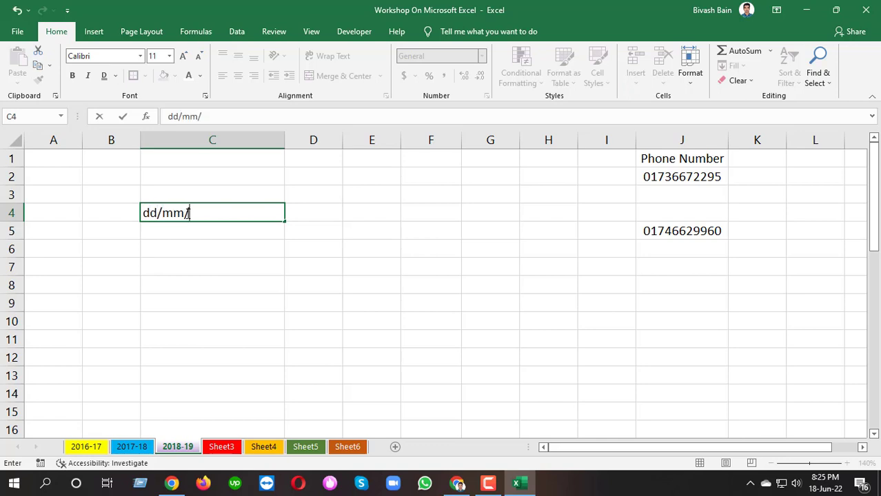
type("yyyy")
key("Return")
left_click(206, 279)
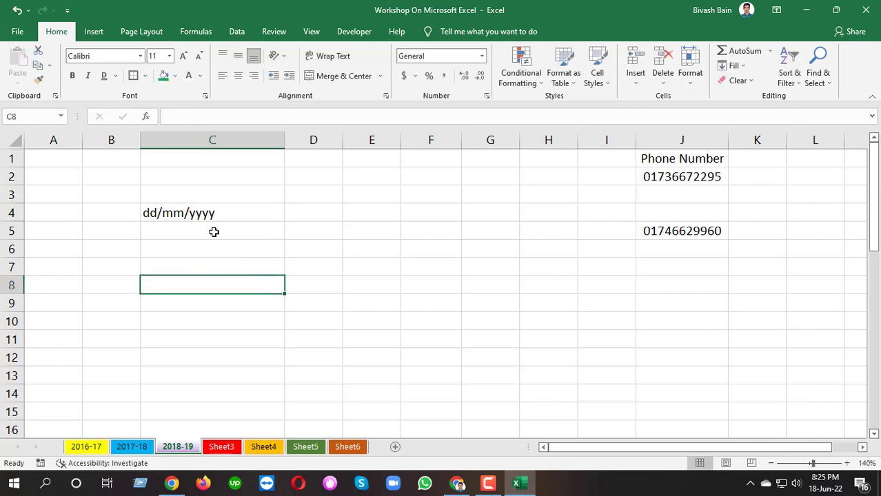
left_click(206, 211)
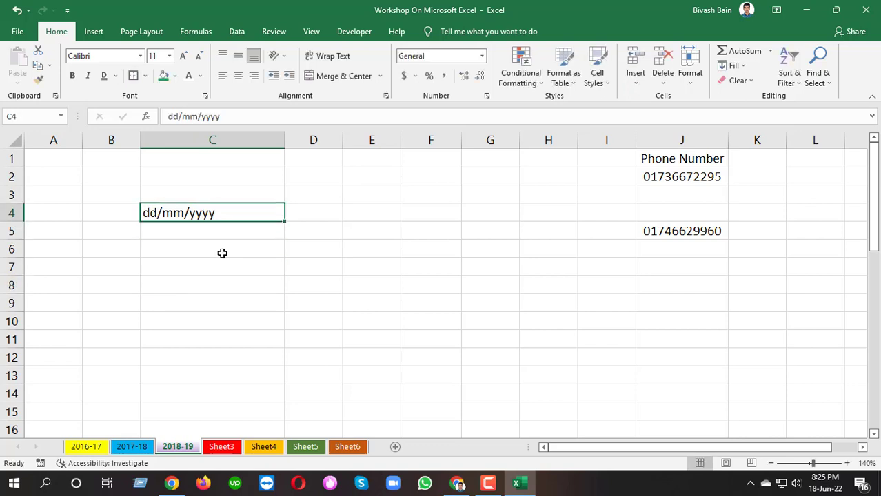
left_click(195, 232)
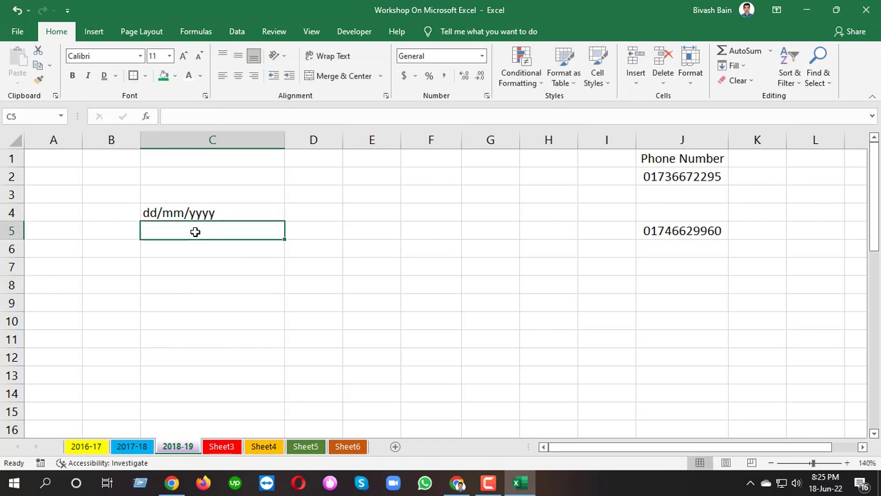
Check today's date on the taskbar calendar.
left_click(484, 289)
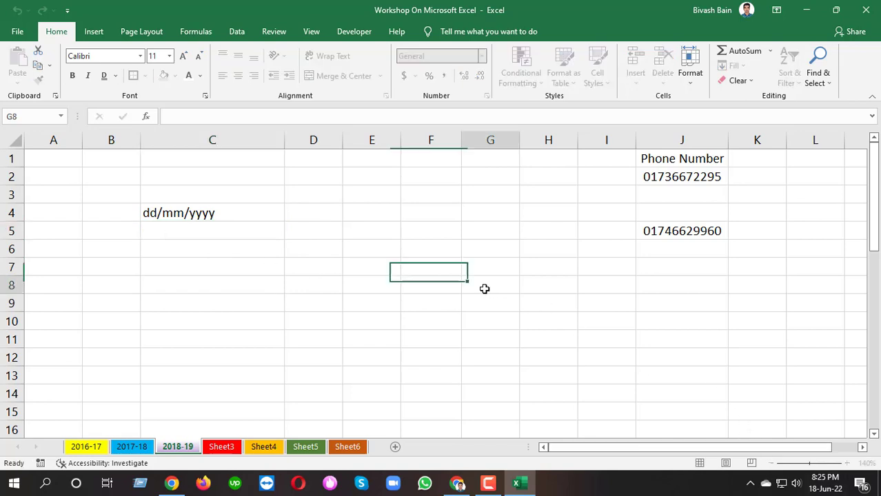
left_click(825, 483)
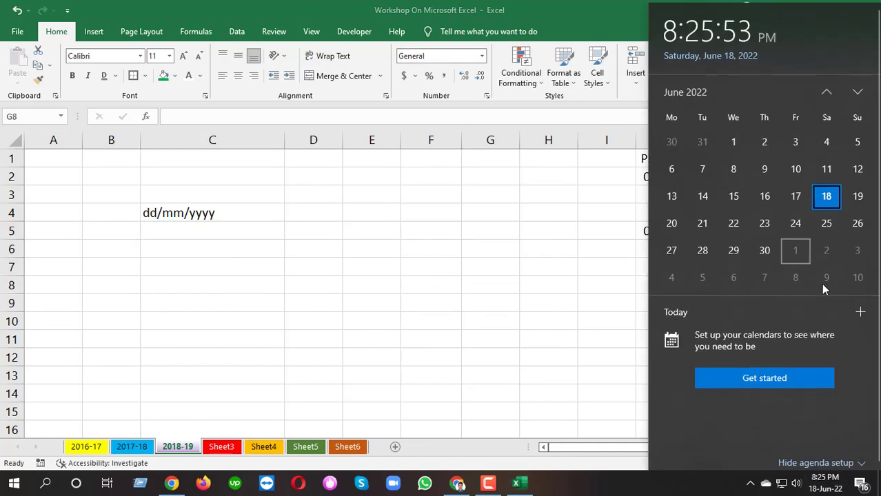
left_click(161, 230)
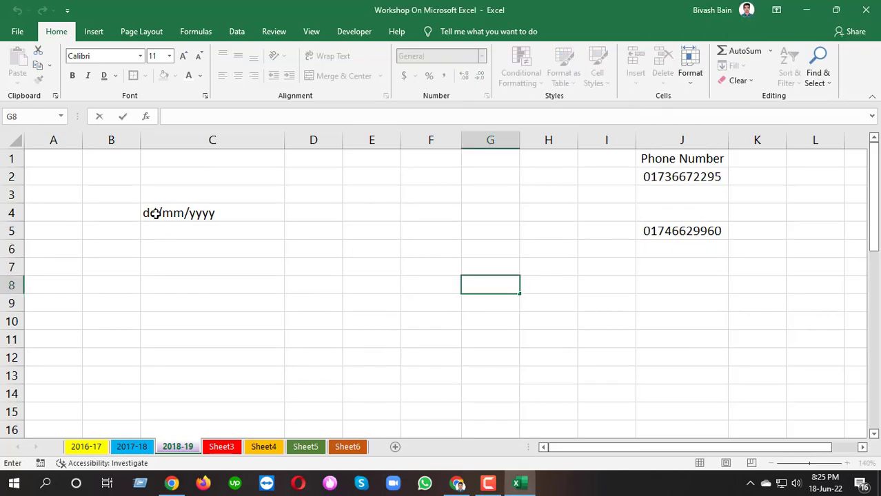
Enter today's date 18/06/2022 in C5, displayed as 18-06-22.
double_click(158, 230)
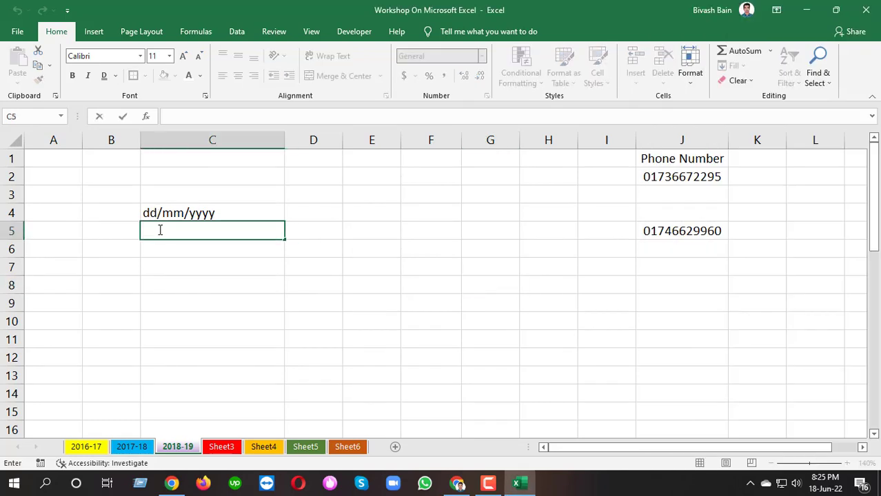
type("18/")
type("6")
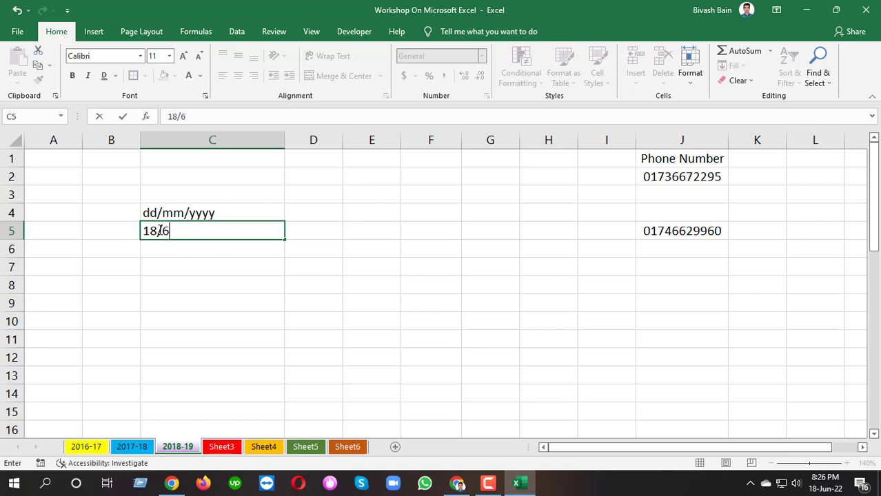
type("06/2022")
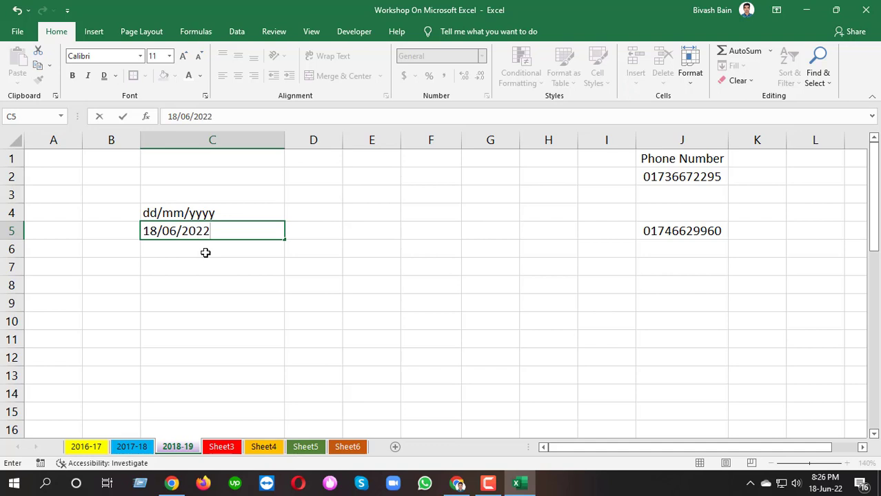
left_click(240, 306)
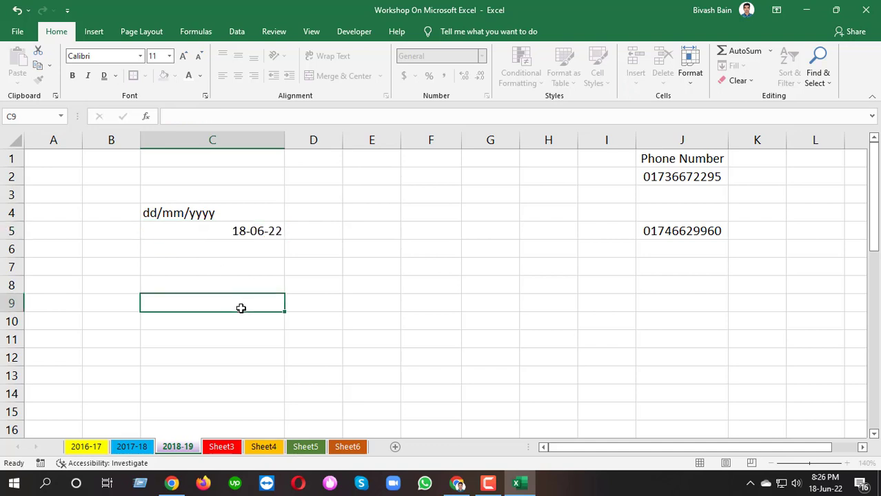
Left-align the date in C5.
left_click(243, 235)
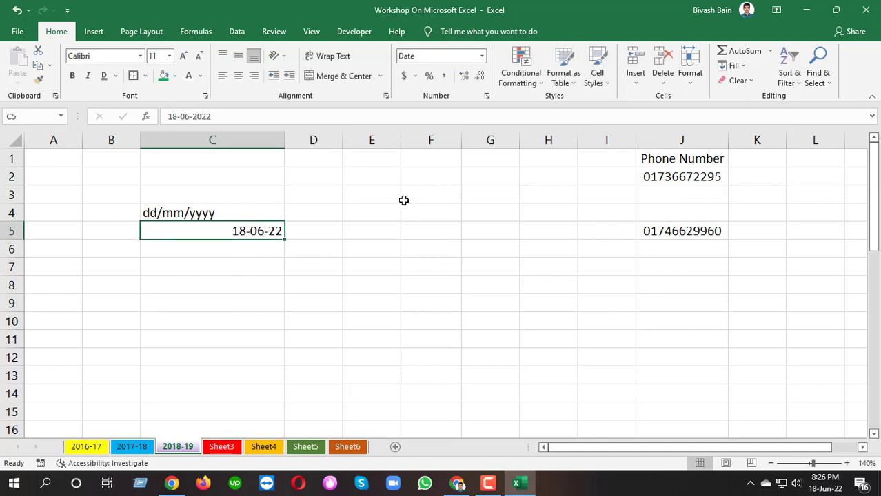
left_click(222, 76)
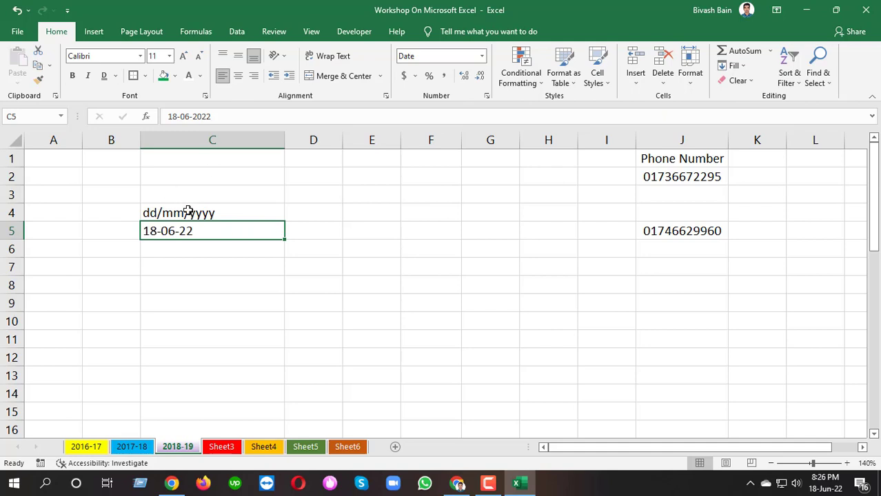
left_click(228, 333)
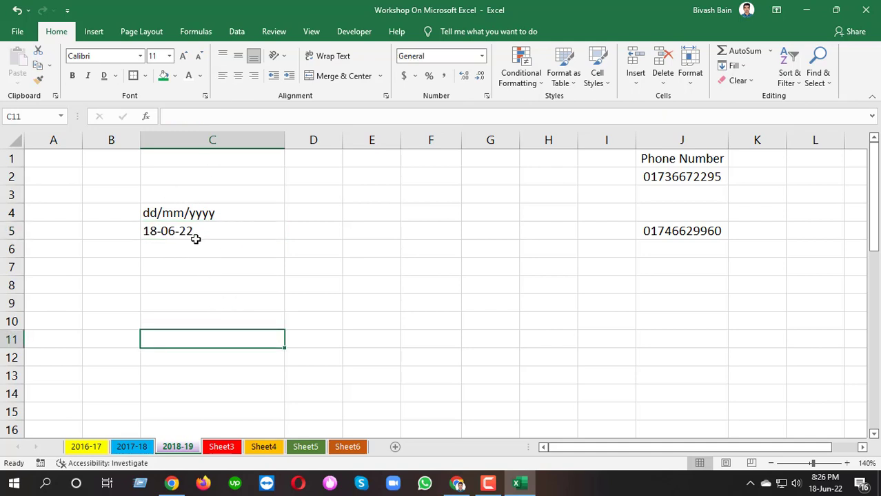
left_click(188, 216)
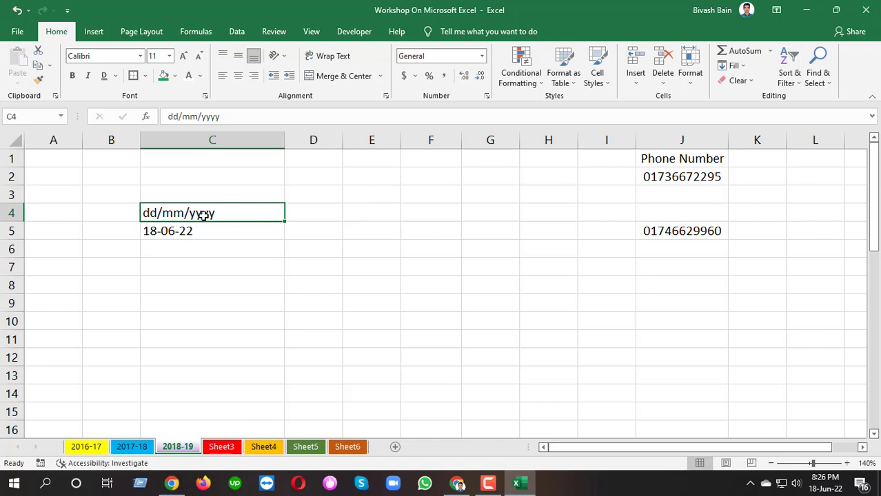
left_click(193, 241)
left_click(189, 231)
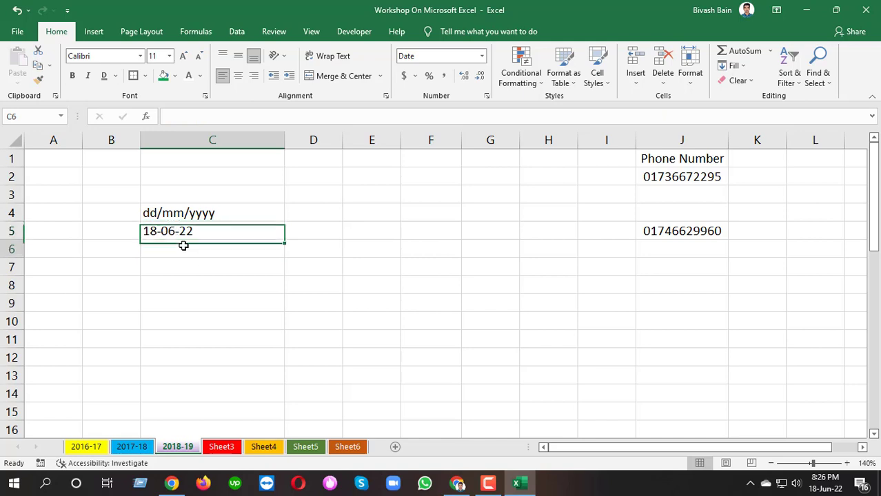
double_click(184, 246)
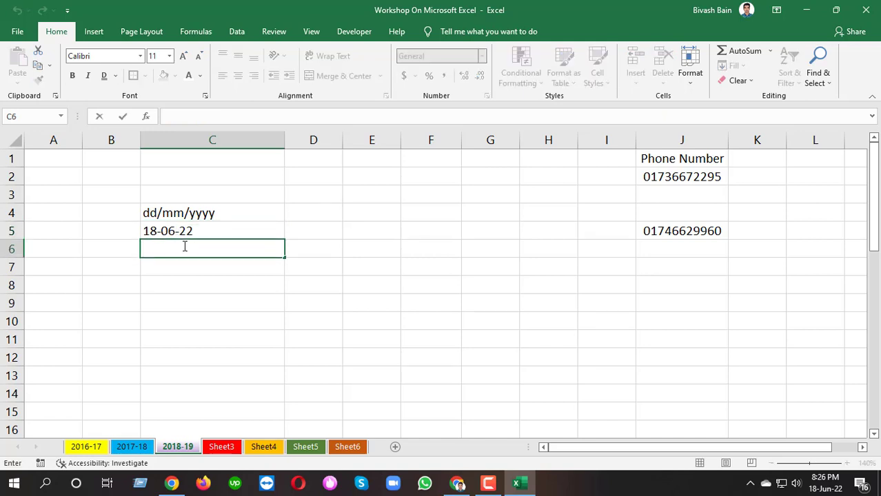
type("dd-")
type("mm-yy")
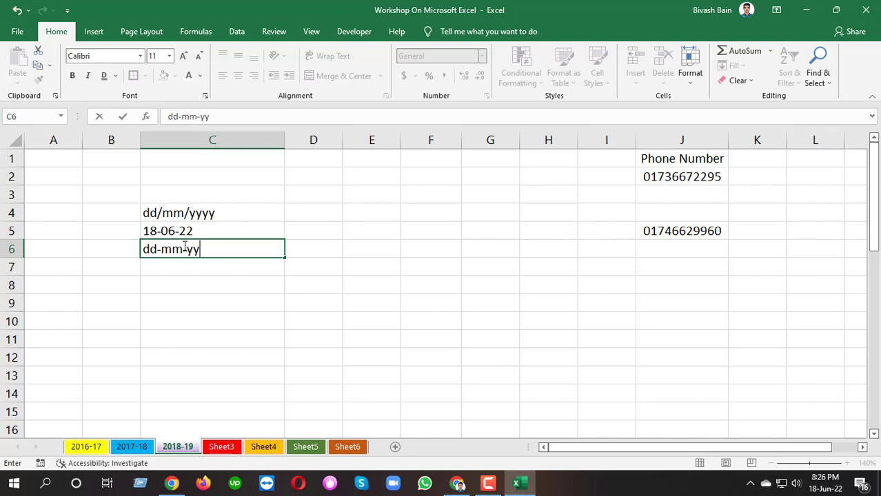
left_click(355, 303)
left_click(211, 247)
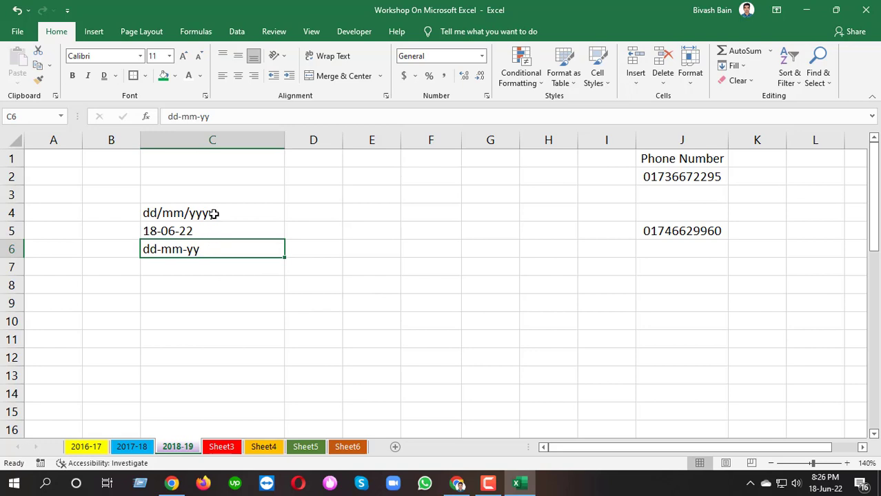
left_click(214, 214)
left_click(200, 250)
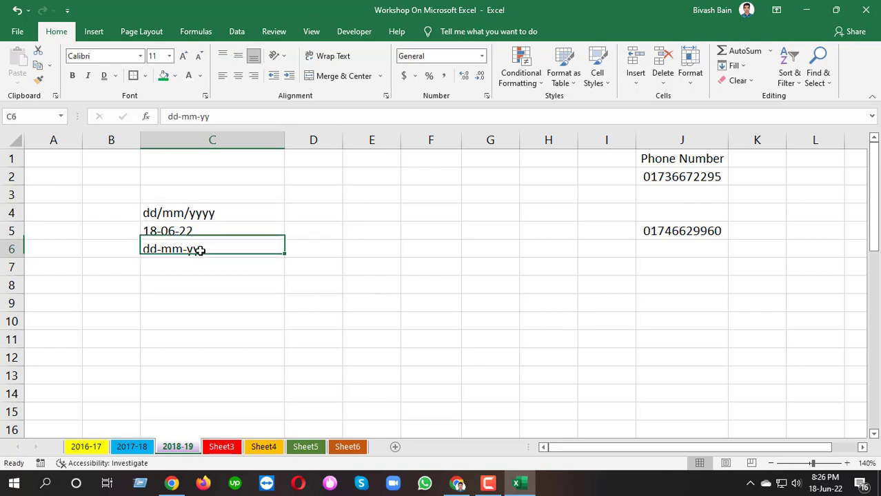
left_click(193, 237)
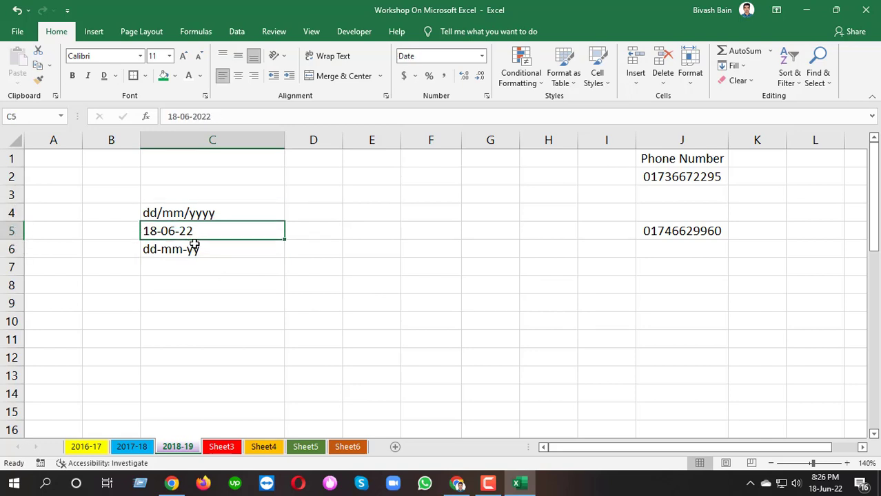
left_click(198, 250)
left_click(211, 215)
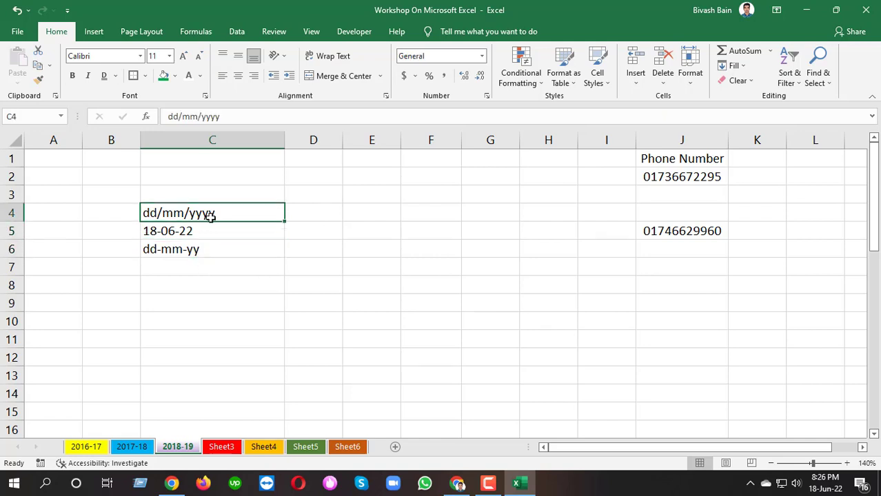
left_click(200, 237)
left_click(200, 247)
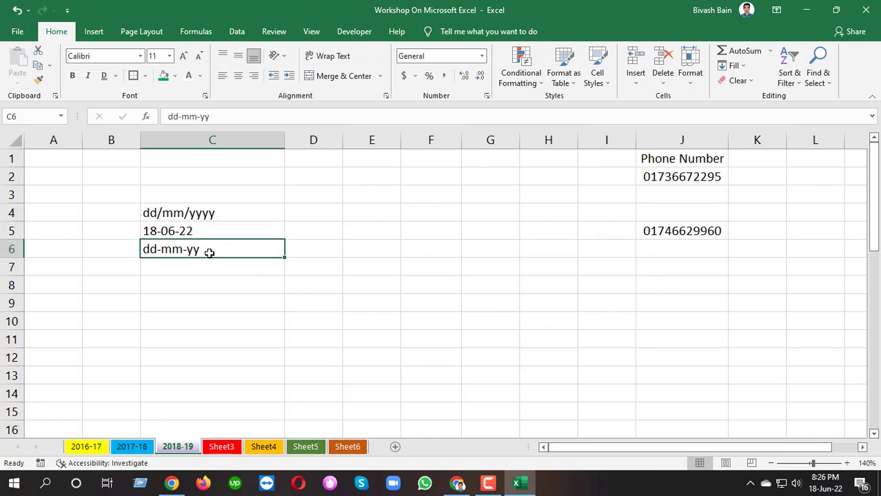
key("Delete")
left_click(301, 309)
left_click(223, 235)
Fill dates 18-06-22 through 24-06-22 down C5:C11 and select that range.
left_click_drag(284, 240, 288, 343)
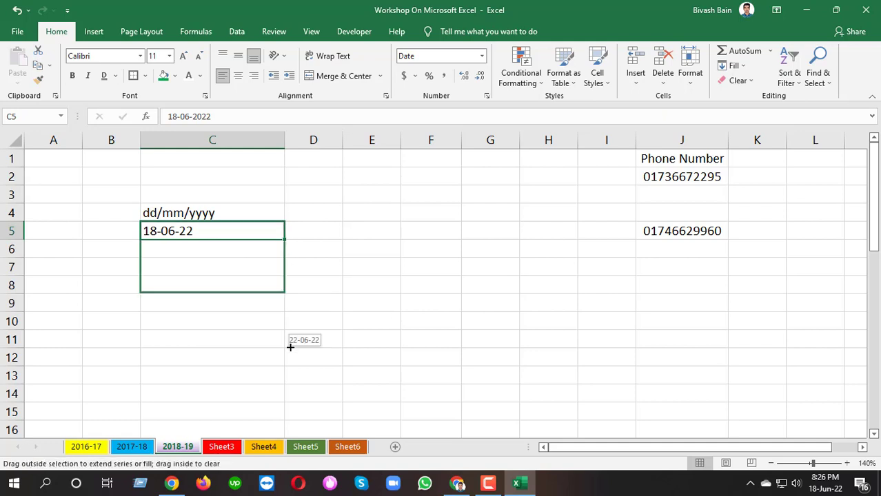
left_click(425, 283)
left_click(192, 237)
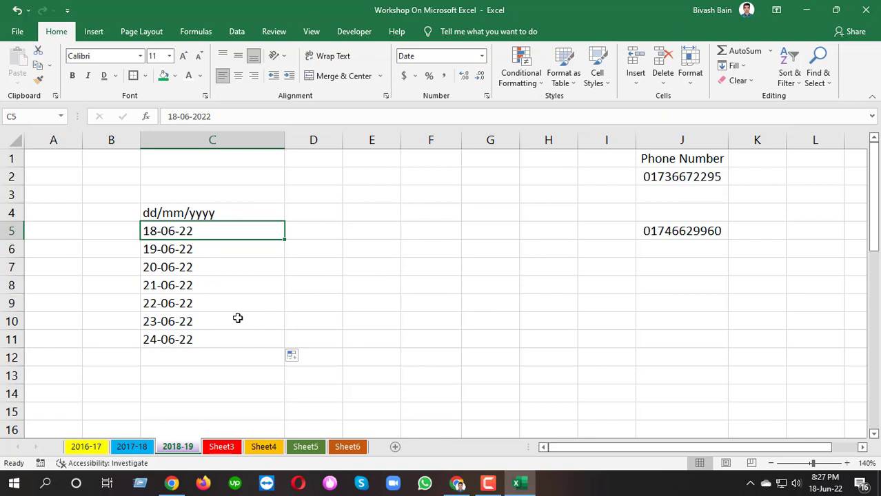
left_click(200, 341, "shift")
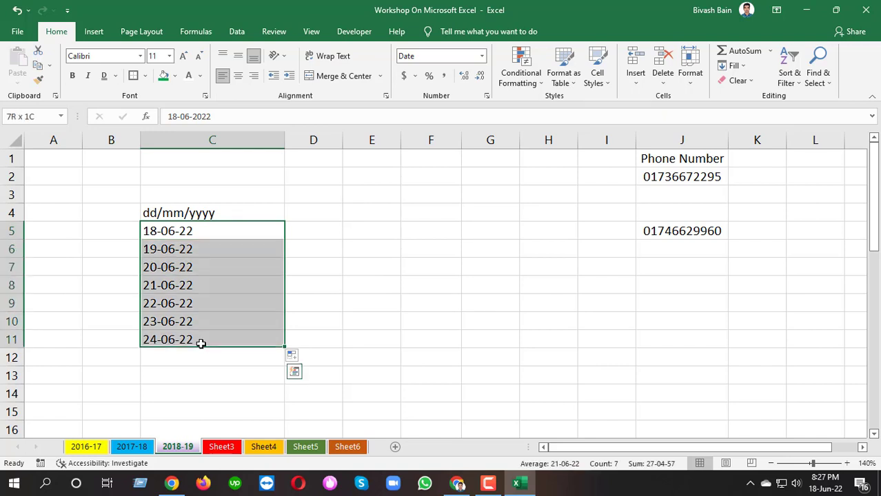
left_click(486, 96)
Scroll through the Custom number format codes in Format Cells.
left_click_drag(555, 130, 505, 125)
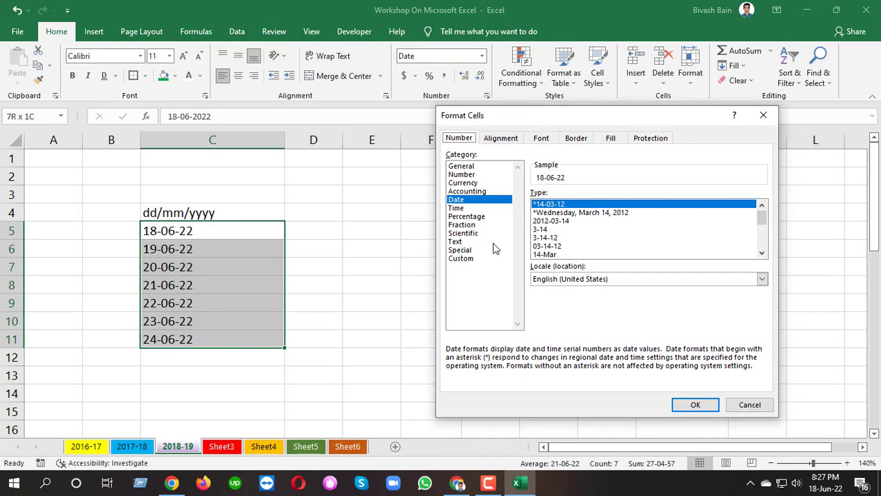
left_click(462, 259)
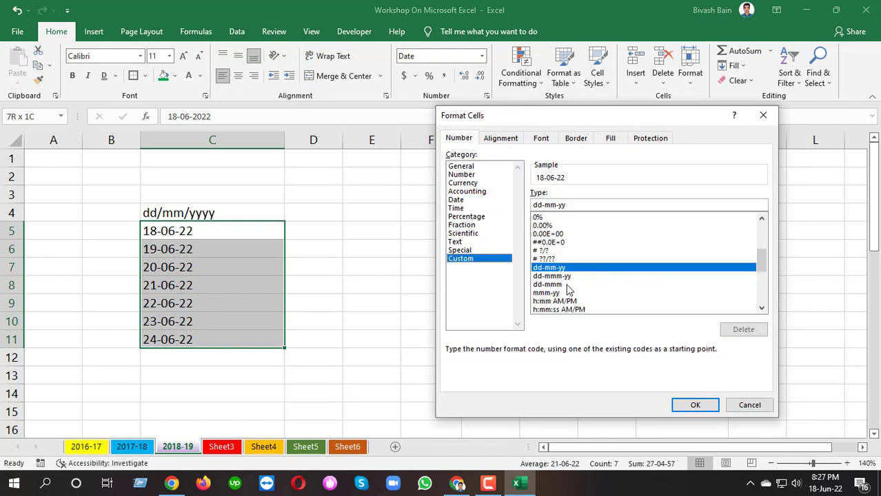
mouse_move(761, 260)
left_mouse_down()
mouse_move(761, 272)
mouse_move(760, 245)
mouse_move(767, 282)
mouse_move(765, 228)
mouse_move(770, 275)
mouse_move(762, 272)
left_mouse_up()
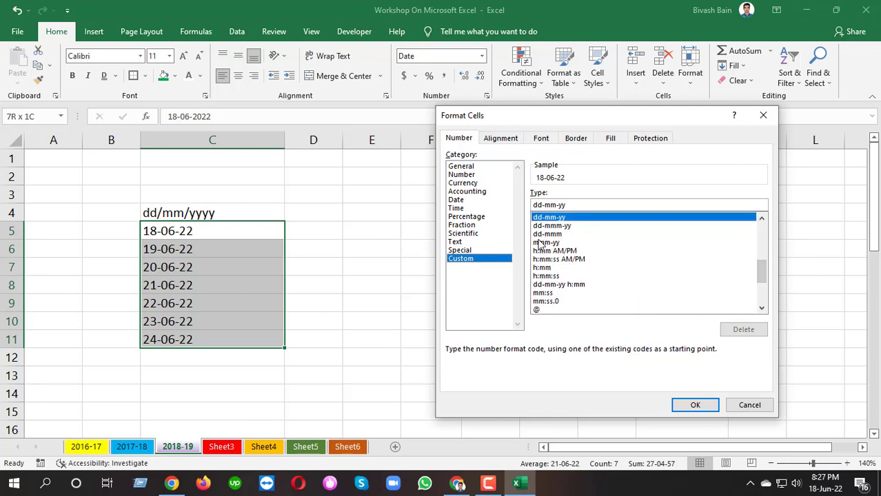
left_click(762, 219)
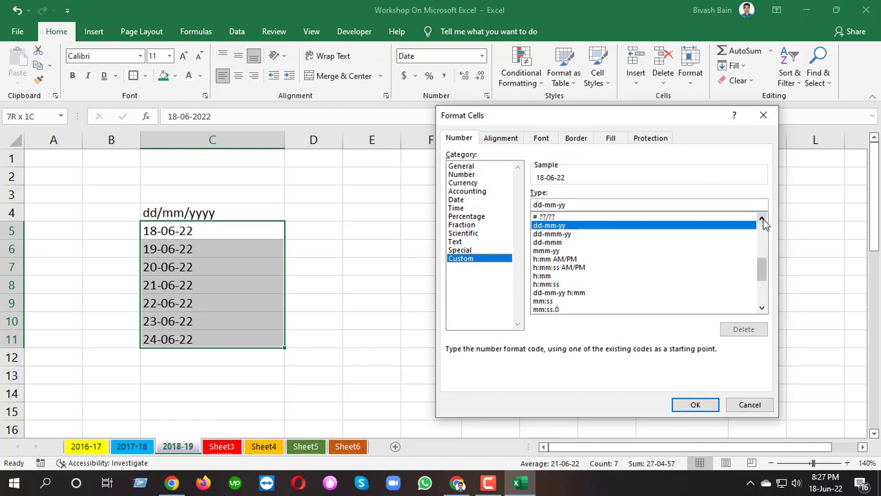
left_click(762, 221)
left_click(762, 221)
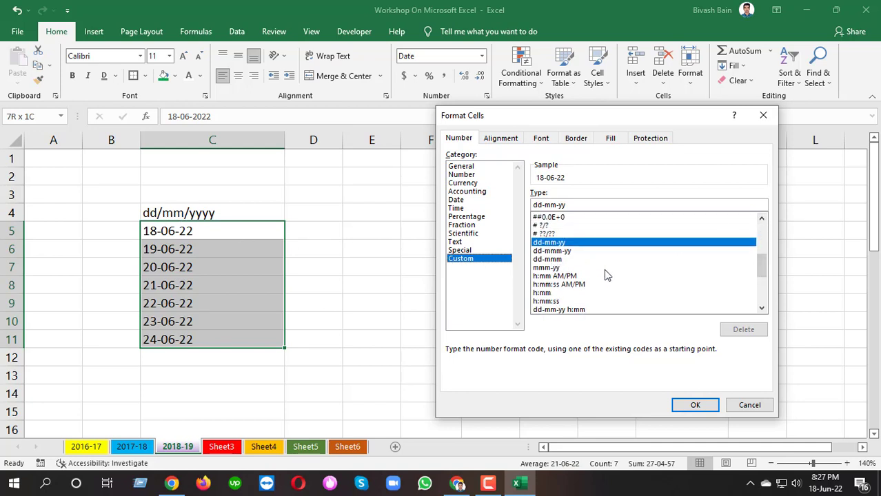
left_click(762, 310)
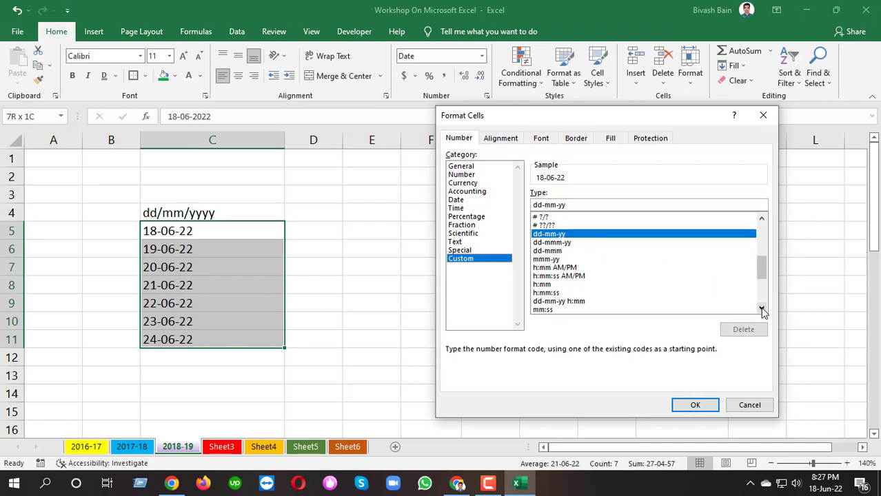
left_click(761, 310)
left_click(762, 310)
left_click(762, 309)
left_click(762, 310)
left_click(762, 310)
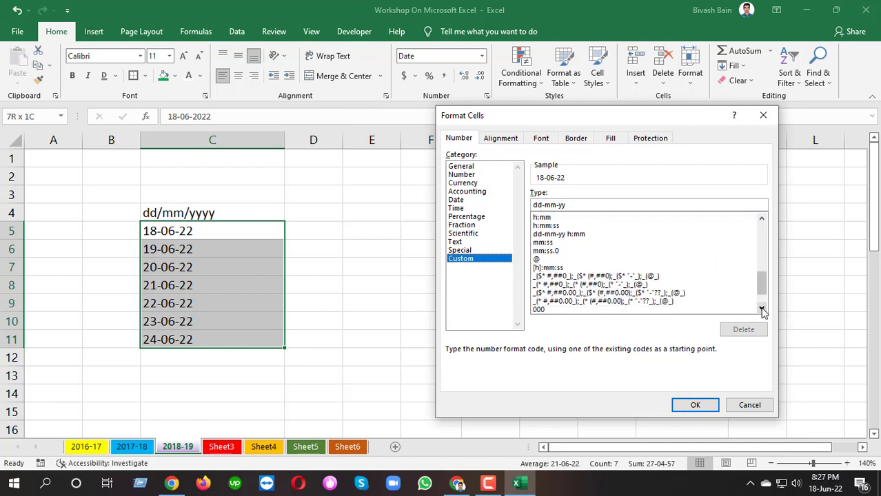
left_click(762, 309)
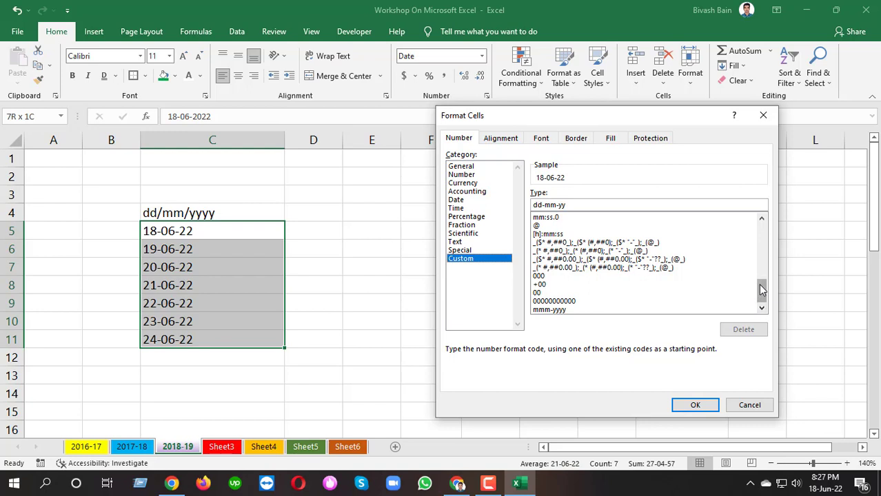
left_click_drag(763, 291, 763, 225)
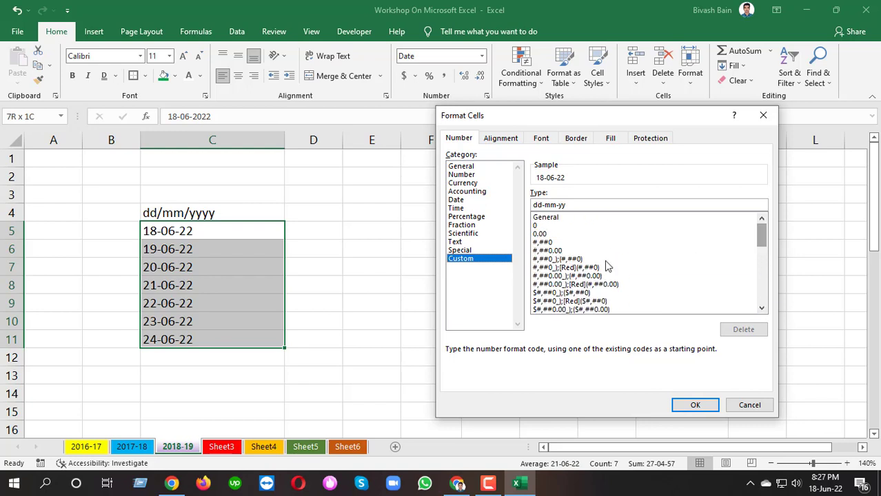
left_click(762, 309)
left_click(762, 309)
left_click(762, 309)
left_click(762, 309)
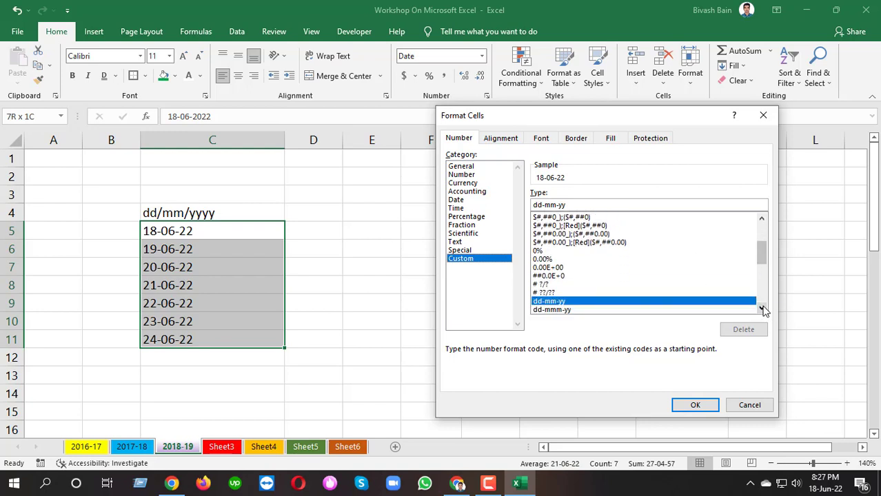
left_click(762, 309)
left_click(762, 309)
left_click(762, 309)
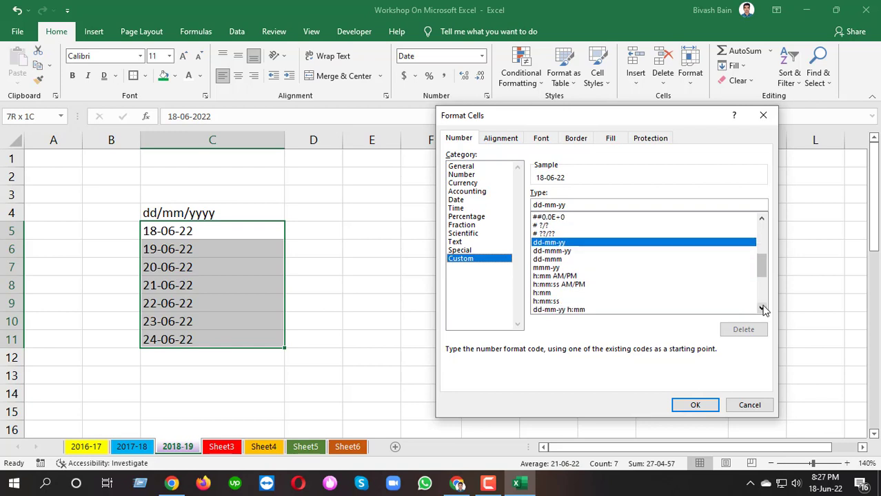
left_click(762, 309)
left_click(761, 308)
left_click(762, 309)
left_click(762, 309)
left_click(762, 308)
left_click(762, 309)
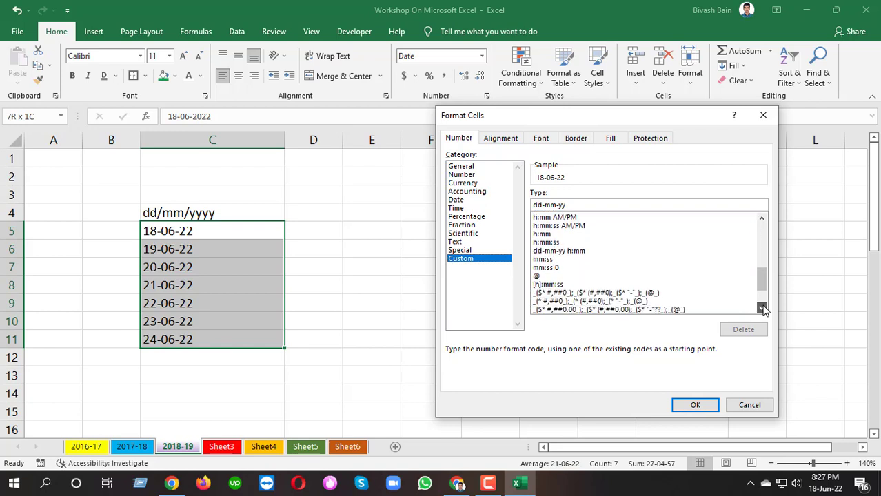
left_click(761, 309)
left_click(762, 308)
left_click(761, 308)
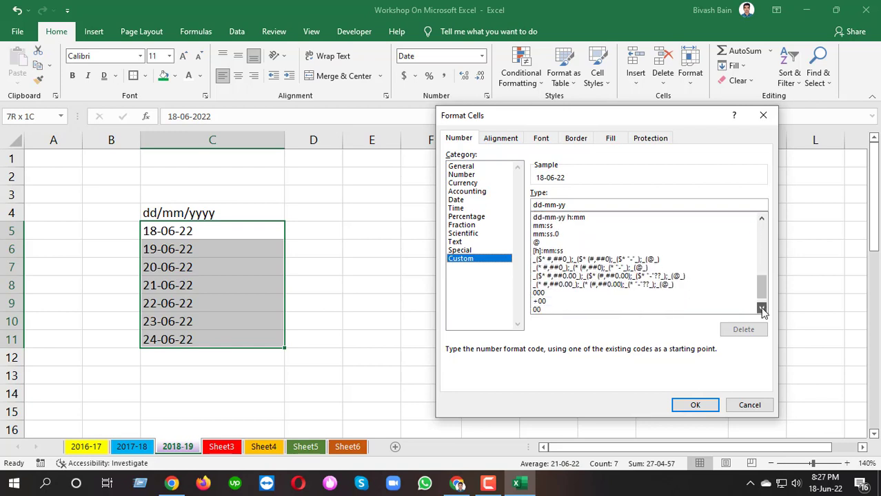
left_click(761, 309)
left_click(762, 309)
Pick the General code and select its text in the Type box.
left_click_drag(763, 282, 740, 199)
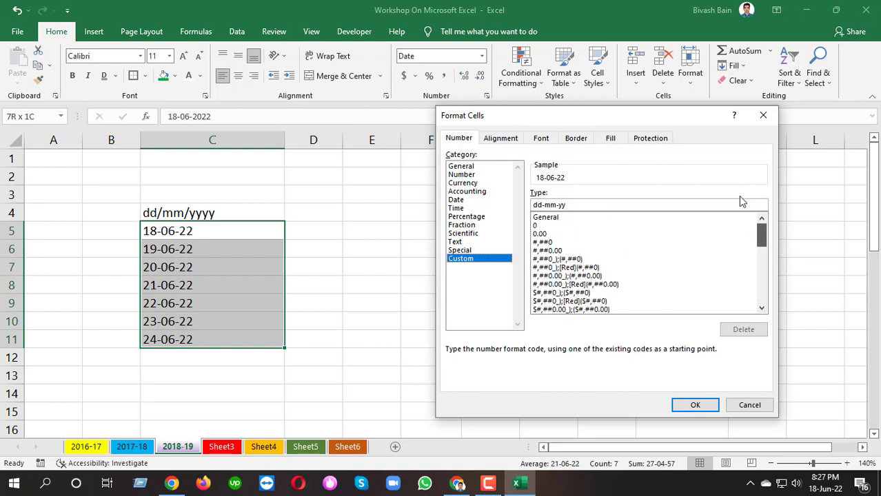
left_click(555, 218)
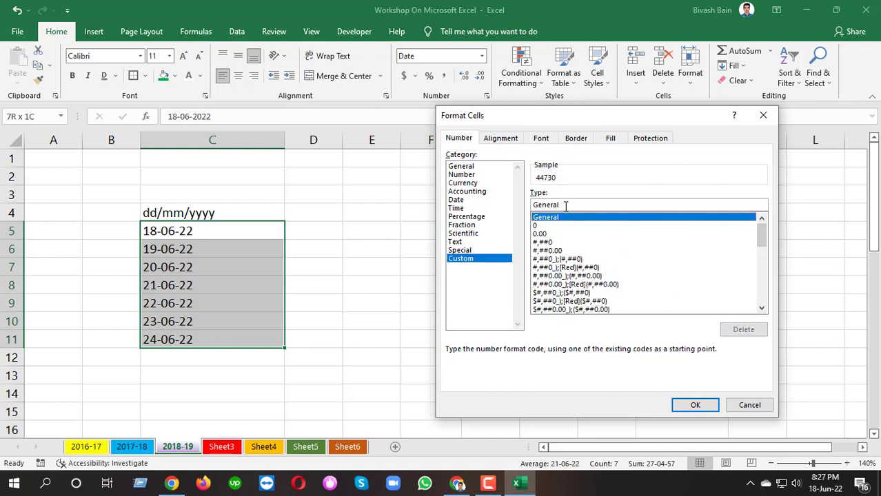
left_click_drag(565, 205, 536, 207)
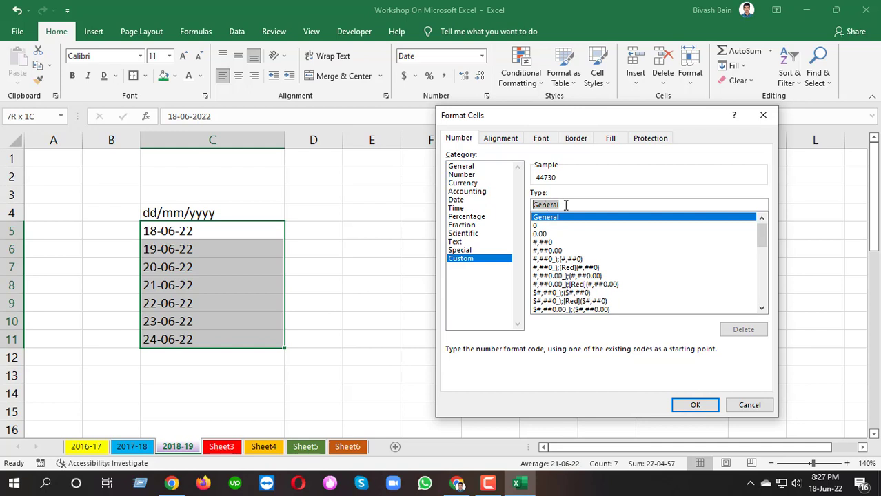
left_click(567, 205)
left_click_drag(564, 205, 530, 206)
Apply custom code dd/mm/yyyy so C5:C11 show 18/06/2022 to 24/06/2022.
left_click(567, 206)
type("dd/mm/yyyy")
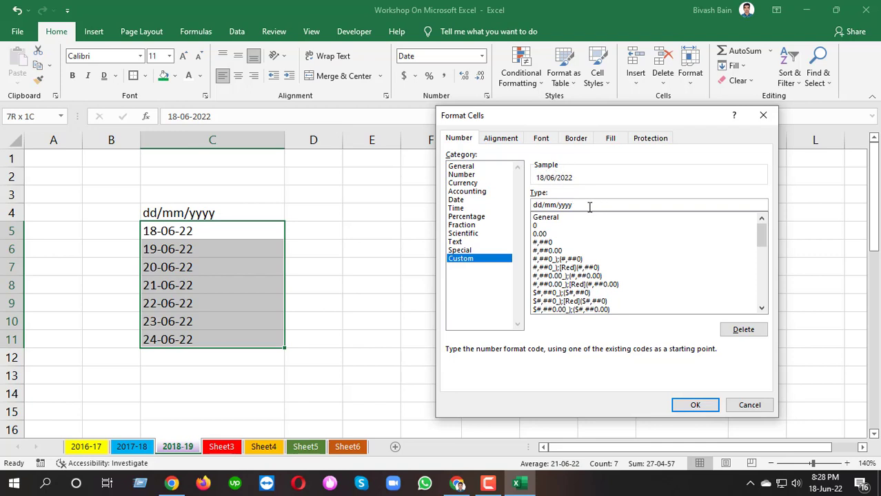
left_click_drag(589, 207, 531, 207)
type("dd")
type("yyy")
left_click(695, 405)
left_click(416, 341)
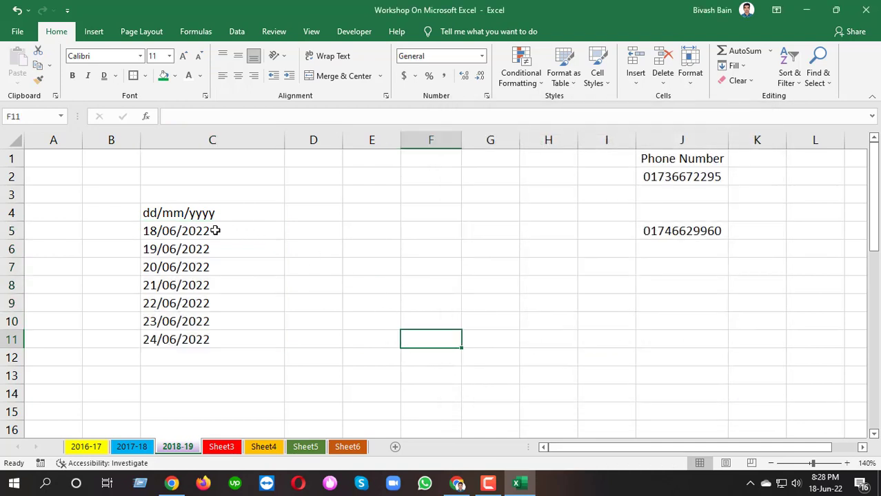
left_click(215, 231)
left_click(199, 341)
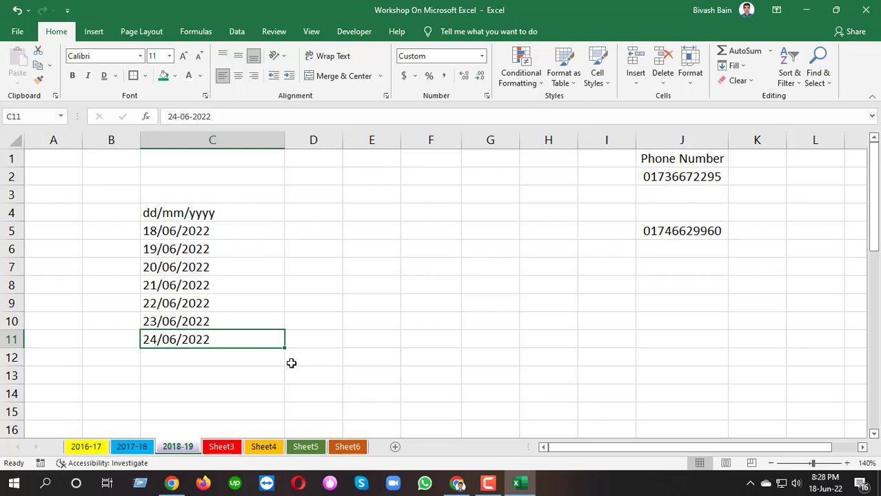
Give the dd/mm/yyyy heading in C4 a gold fill.
left_click(204, 236)
left_click(181, 286)
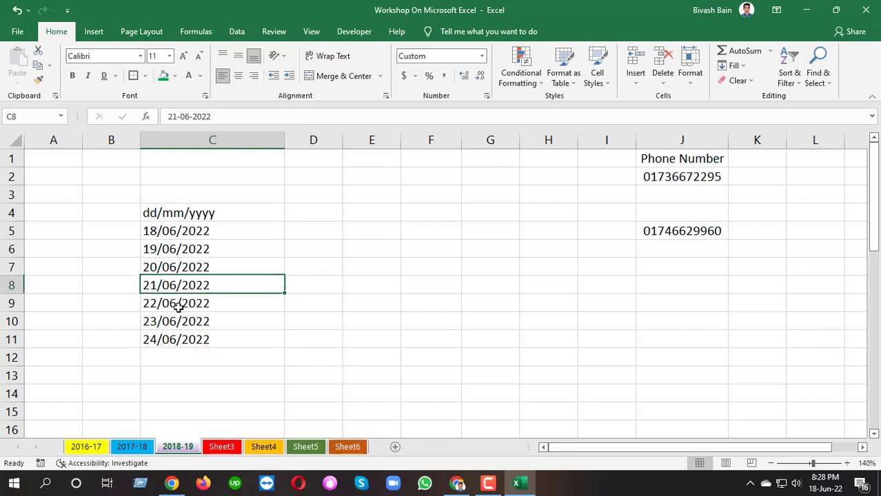
key("ctrl+Down")
left_click(189, 233)
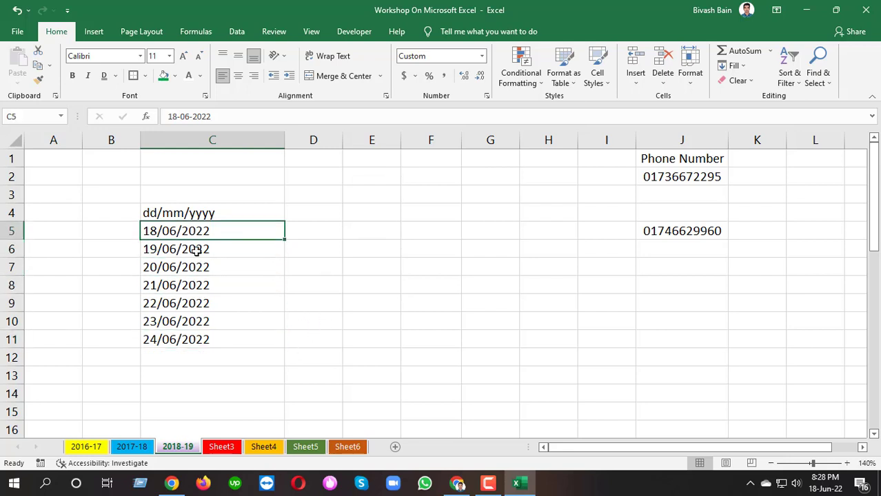
left_click(208, 339, "shift")
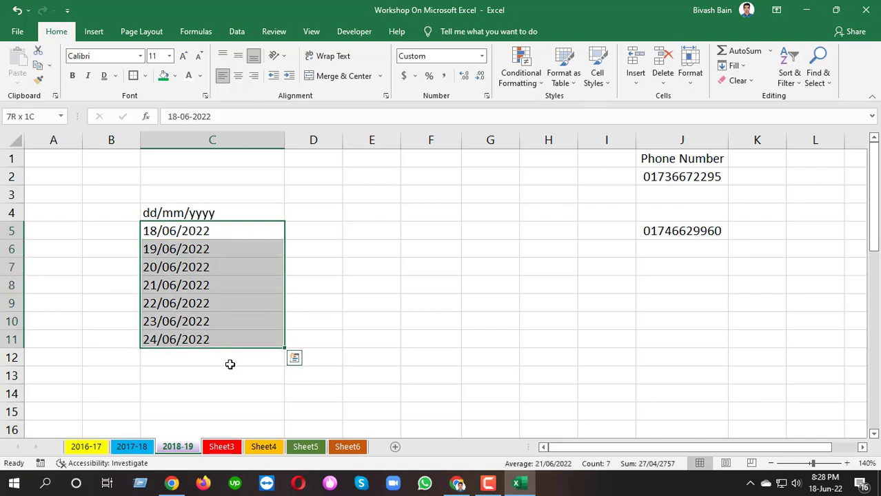
left_click(214, 208)
left_click(175, 76)
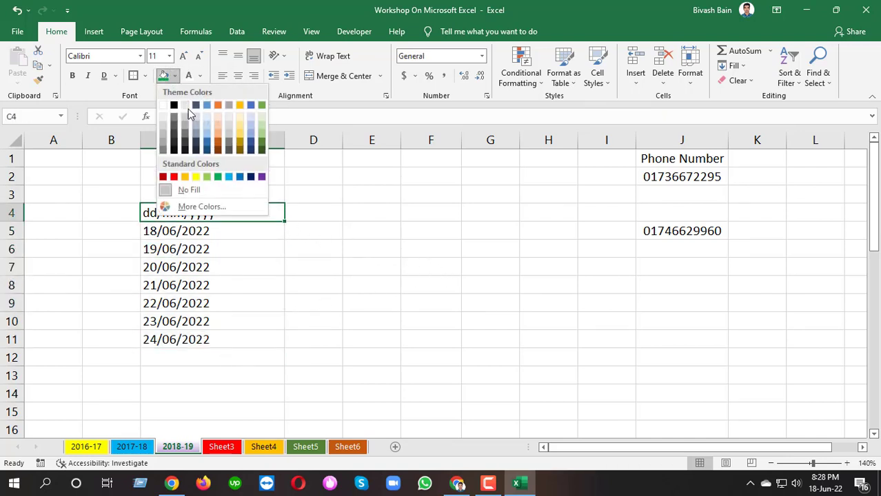
left_click(241, 139)
Type the label mm-yy into cell C3.
left_click(355, 191)
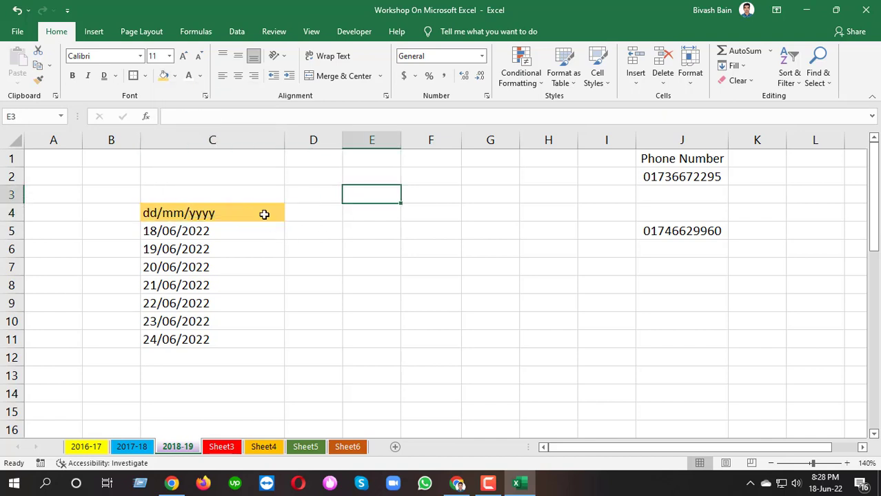
left_click(212, 194)
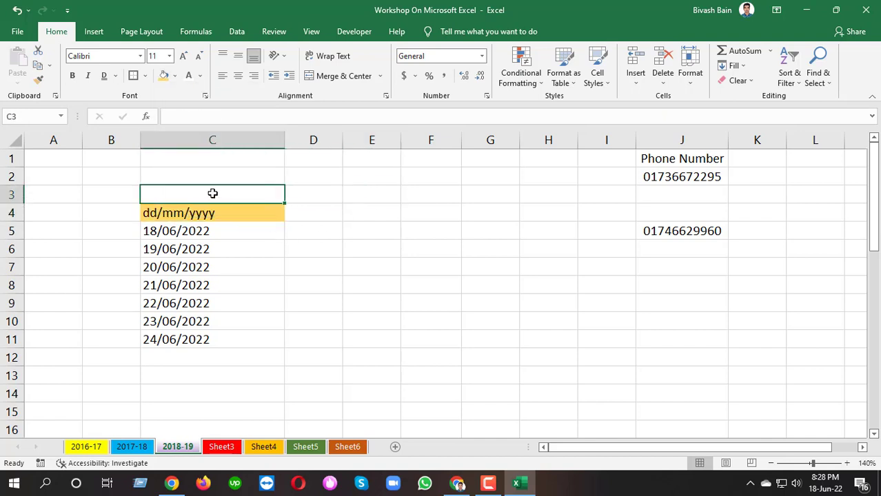
double_click(212, 193)
type("m")
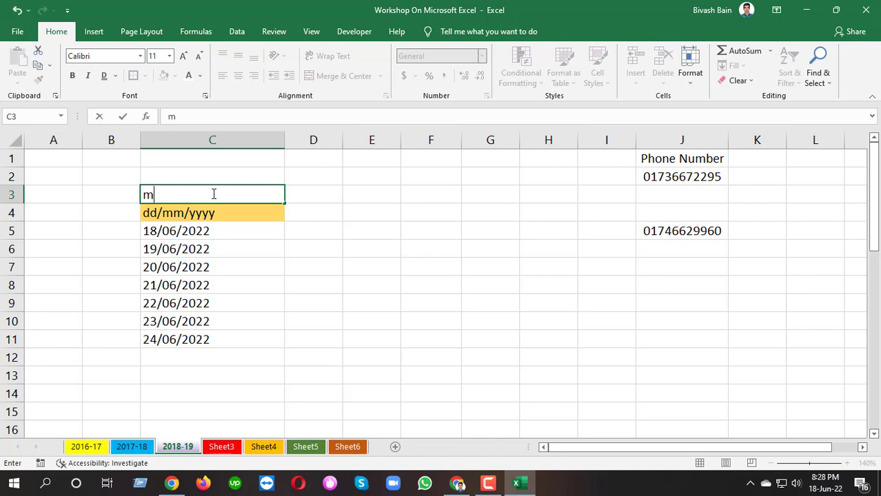
type("m-")
type("yy")
left_click(419, 262)
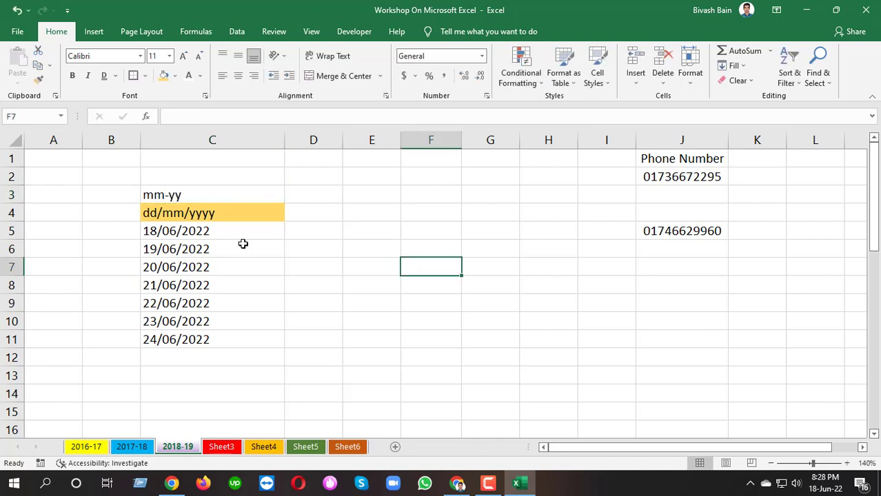
Extend the date series from C5 down to C40.
left_click(177, 232)
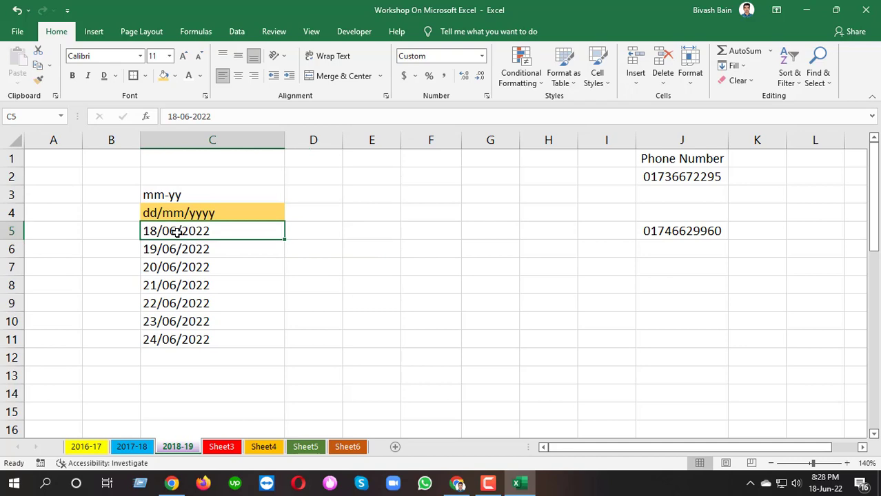
left_click(232, 341)
scroll(283, 235, "down", 4)
scroll(286, 229, "up", 2)
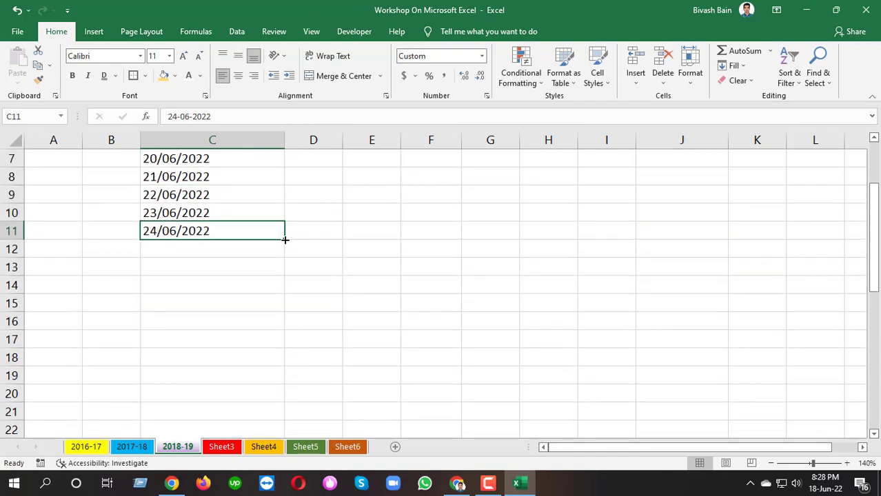
left_click_drag(284, 239, 284, 417)
scroll(361, 262, "up", 8)
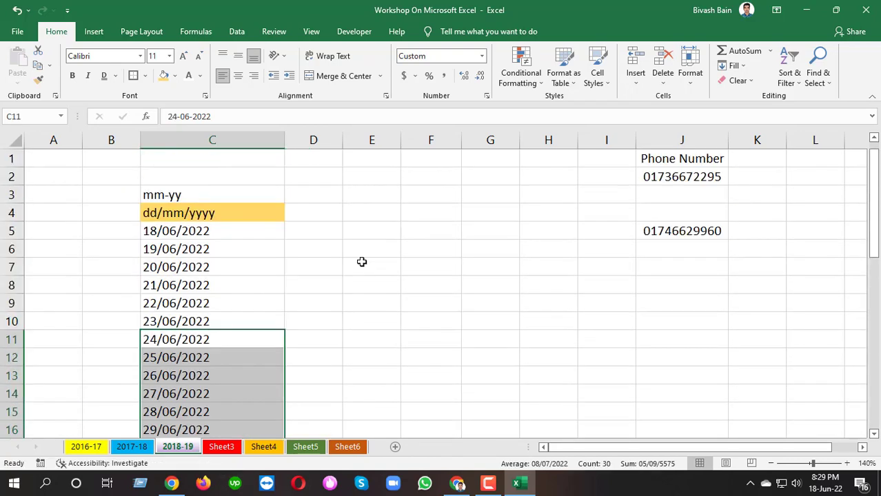
Centre the dates in C5:C40.
left_click(222, 227)
scroll(248, 247, "down", 1)
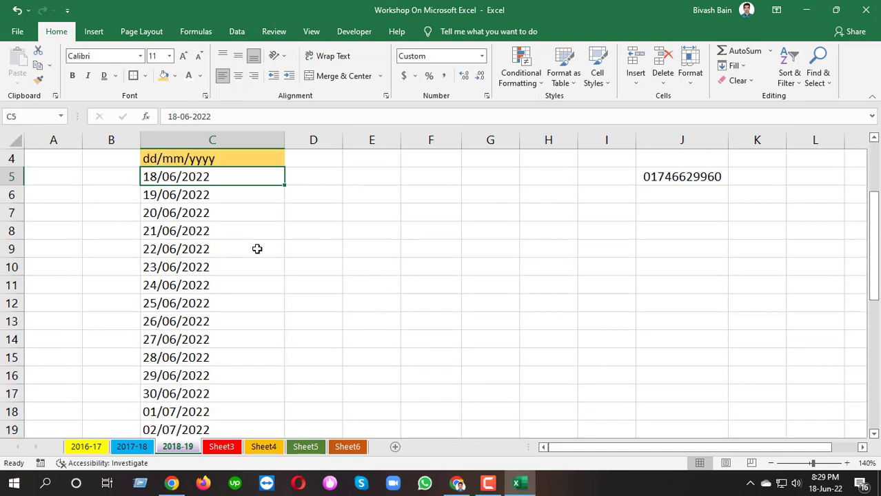
scroll(258, 249, "up", 1)
scroll(257, 249, "down", 10)
scroll(271, 261, "down", 1)
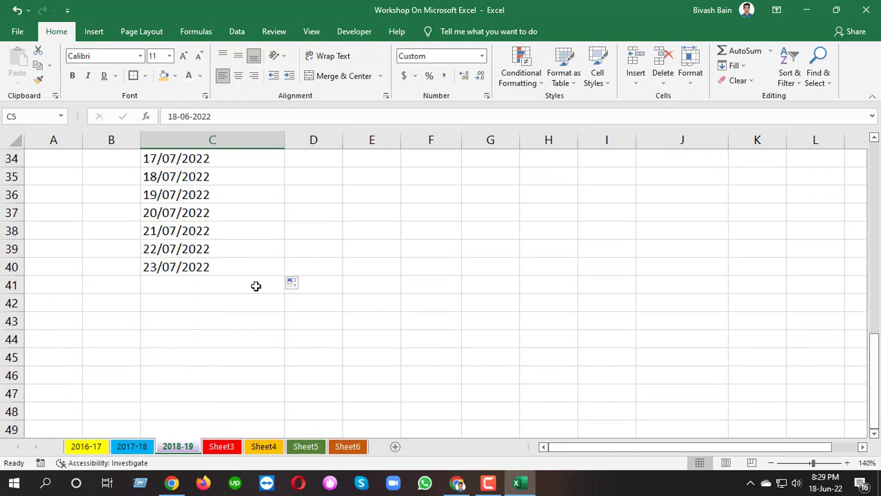
left_click(220, 266, "shift")
scroll(311, 252, "up", 10)
scroll(316, 247, "up", 1)
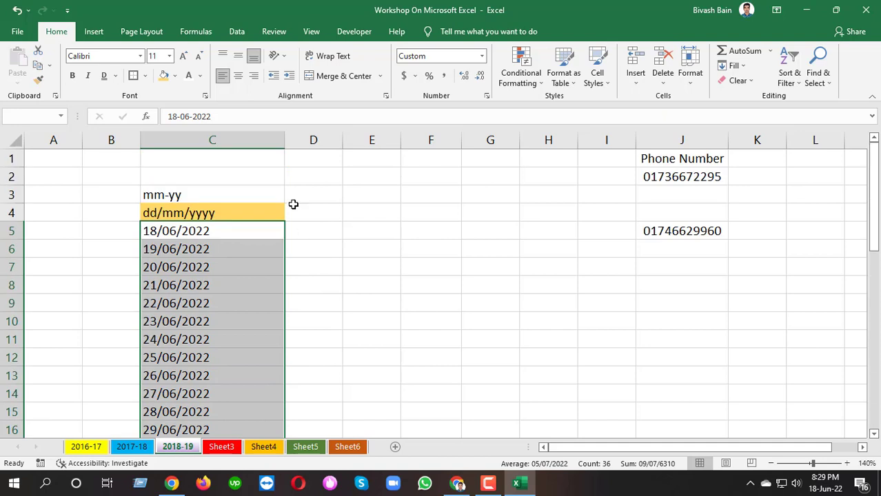
left_click(237, 76)
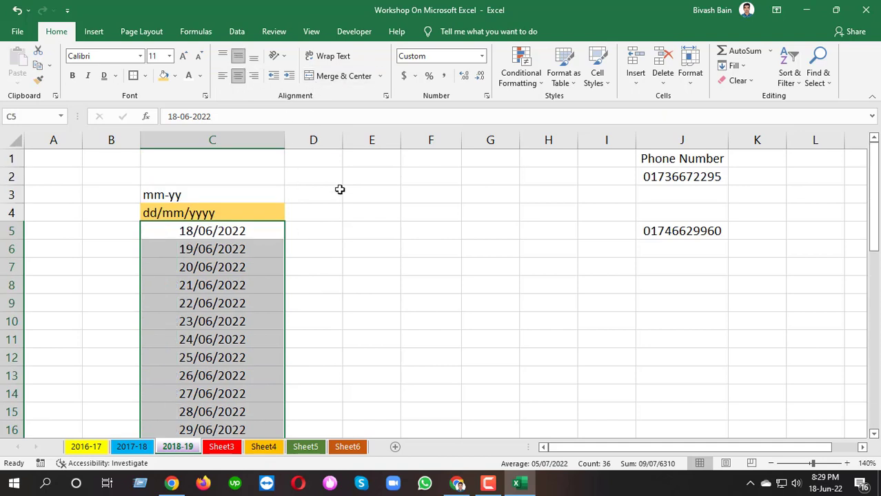
Fill the mm-yy label cell C3 with yellow.
left_click(168, 196)
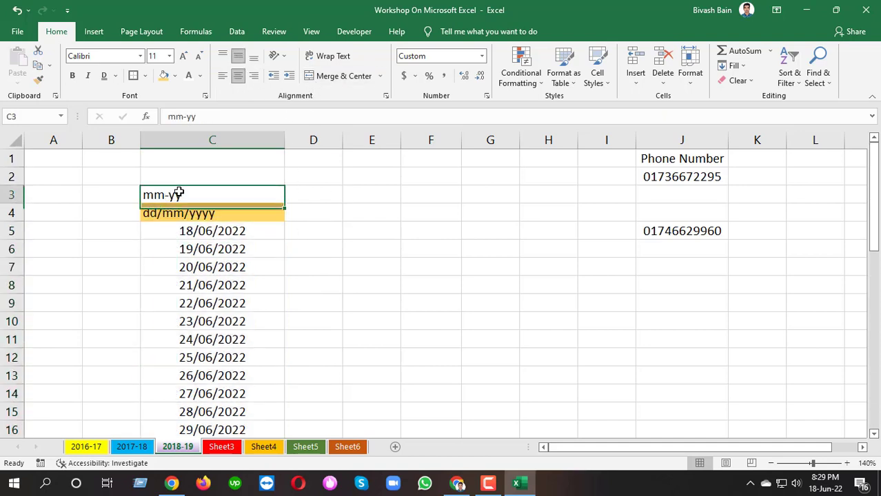
left_click(175, 75)
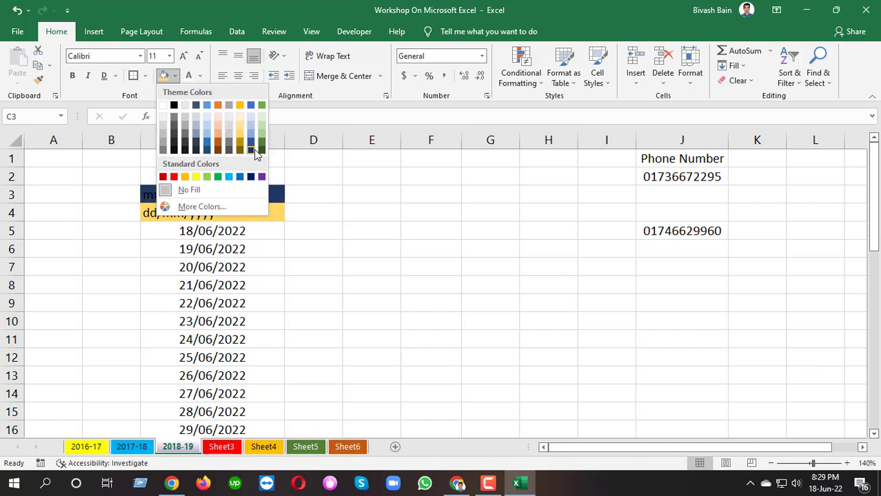
left_click(196, 176)
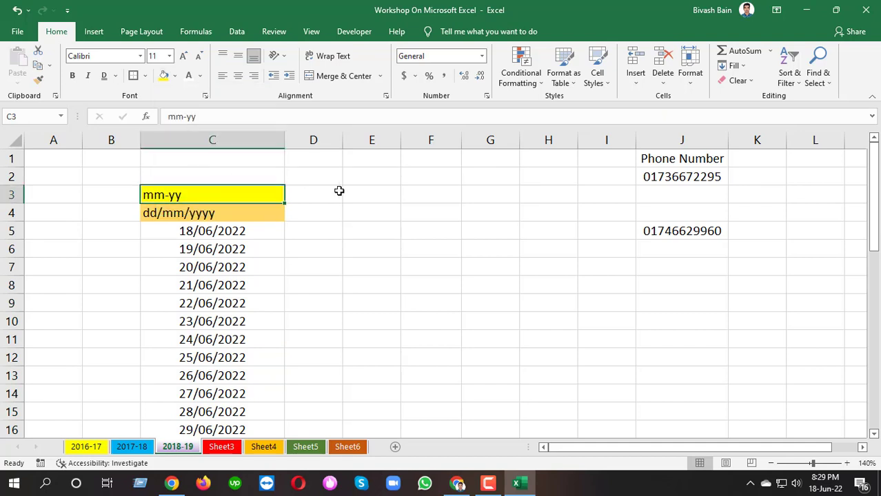
left_click(338, 195)
left_click(194, 194)
left_click(227, 233)
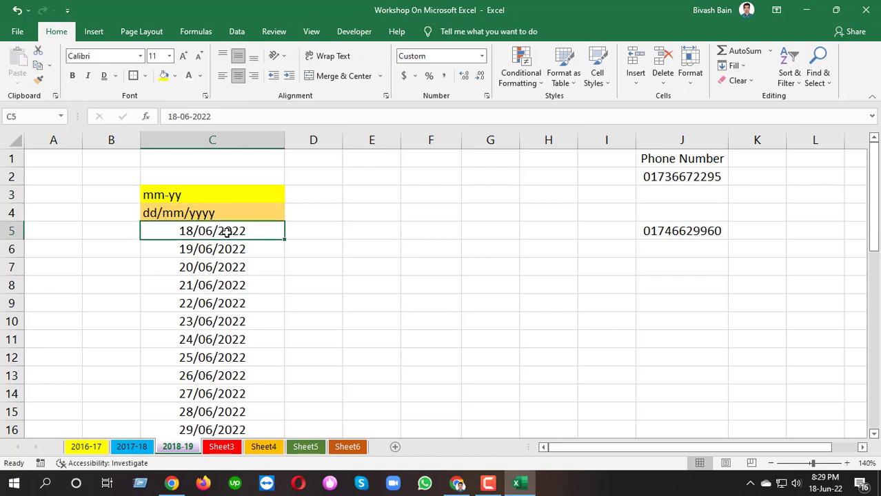
scroll(249, 304, "down", 6)
scroll(250, 315, "down", 12)
scroll(246, 308, "up", 6)
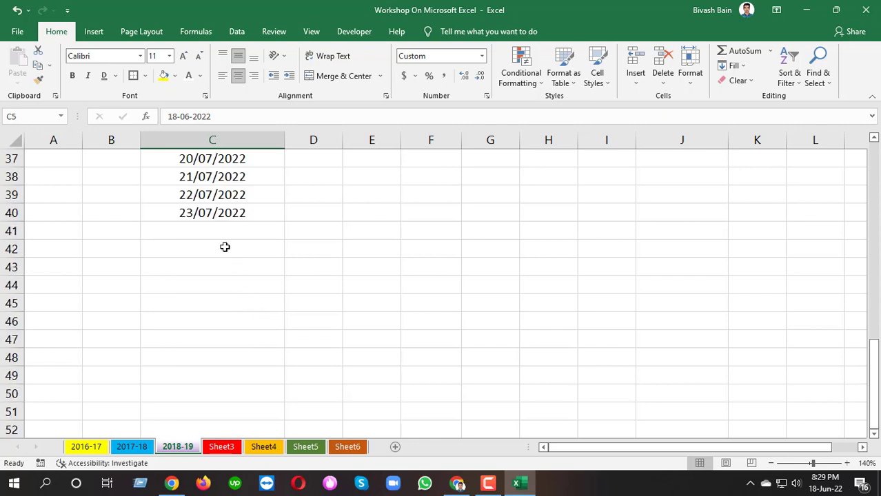
left_click(223, 213, "shift")
scroll(275, 270, "up", 6)
scroll(275, 271, "up", 6)
scroll(275, 271, "down", 1)
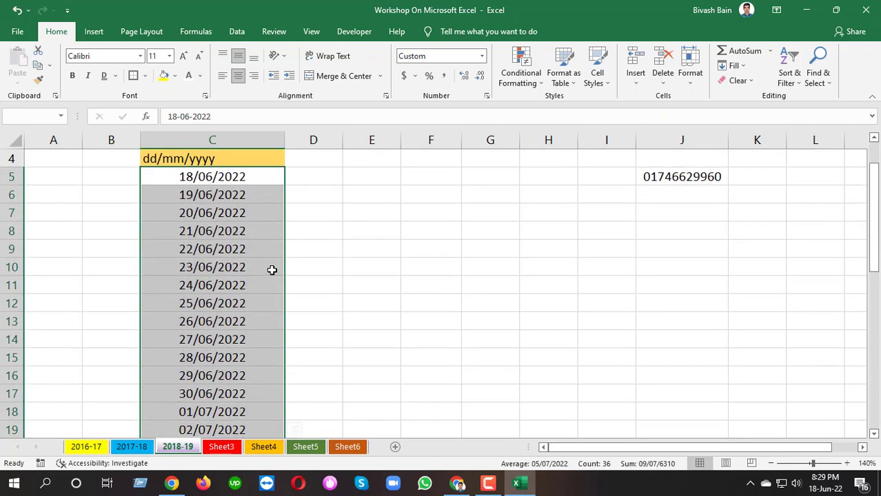
left_click(487, 96)
left_click_drag(524, 118, 491, 103)
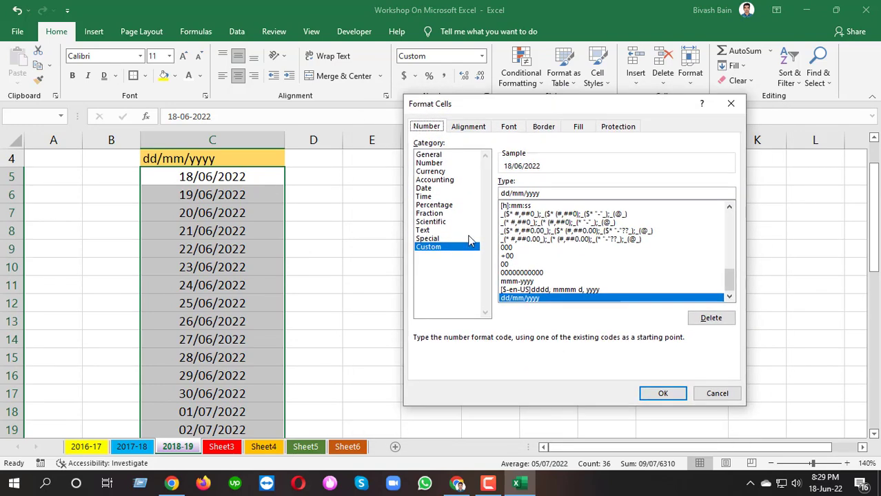
left_click(439, 248)
left_click(426, 189)
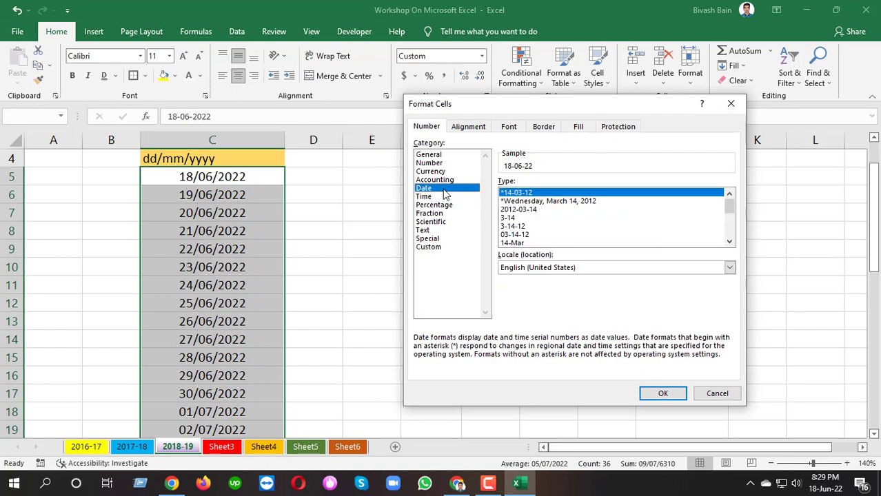
left_click(442, 251)
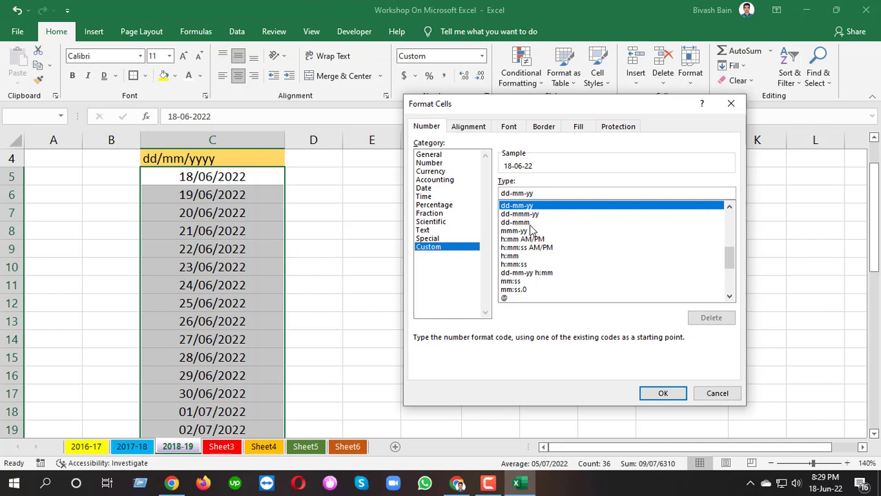
mouse_move(734, 260)
left_mouse_down()
mouse_move(734, 269)
mouse_move(724, 183)
left_mouse_up()
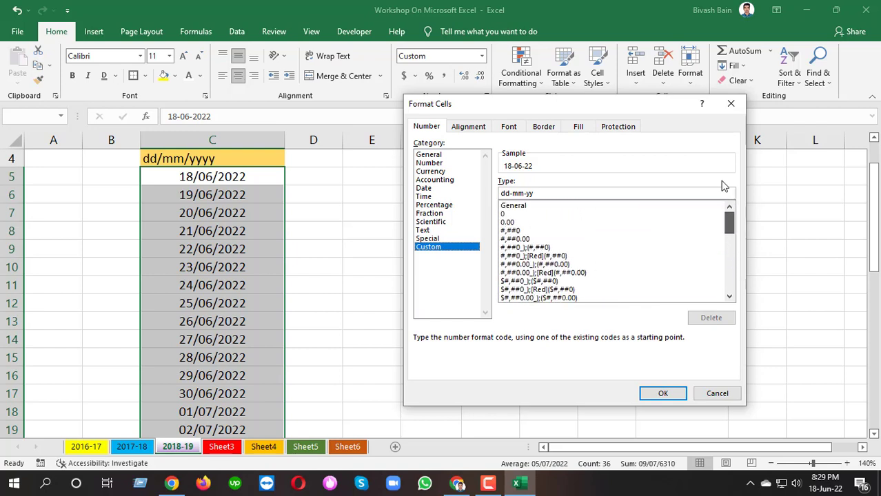
left_click(517, 206)
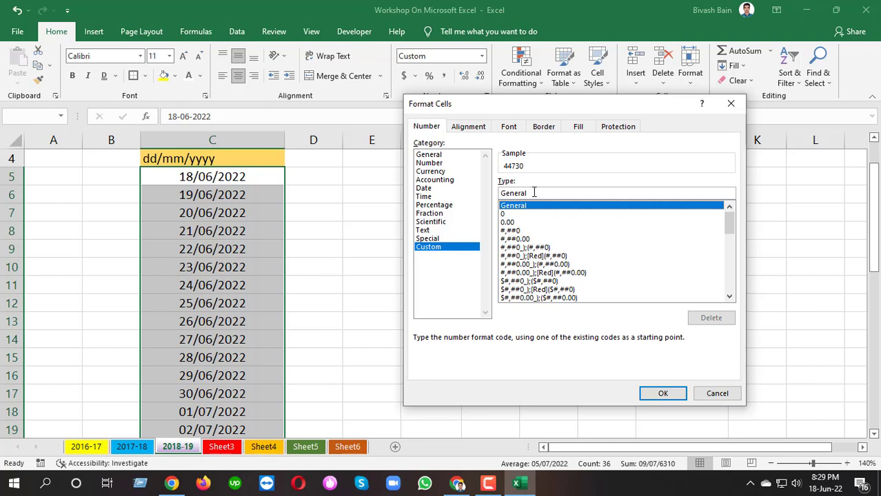
left_click_drag(533, 192, 499, 193)
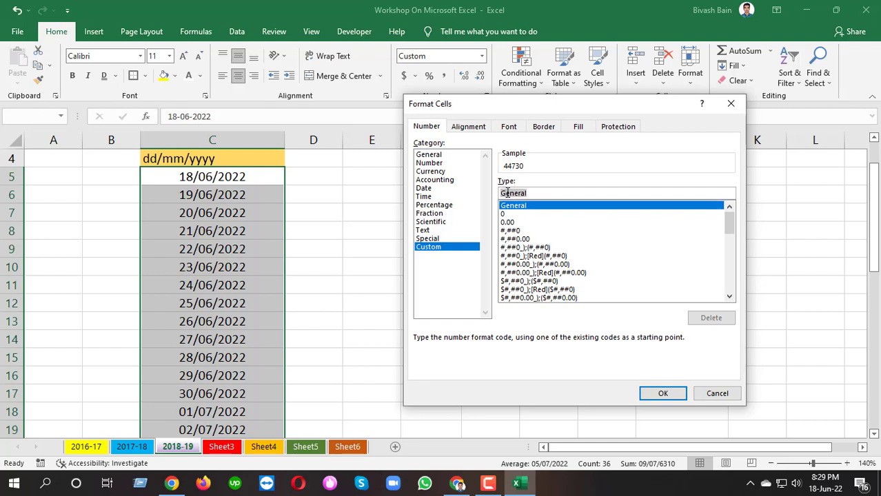
key("BackSpace")
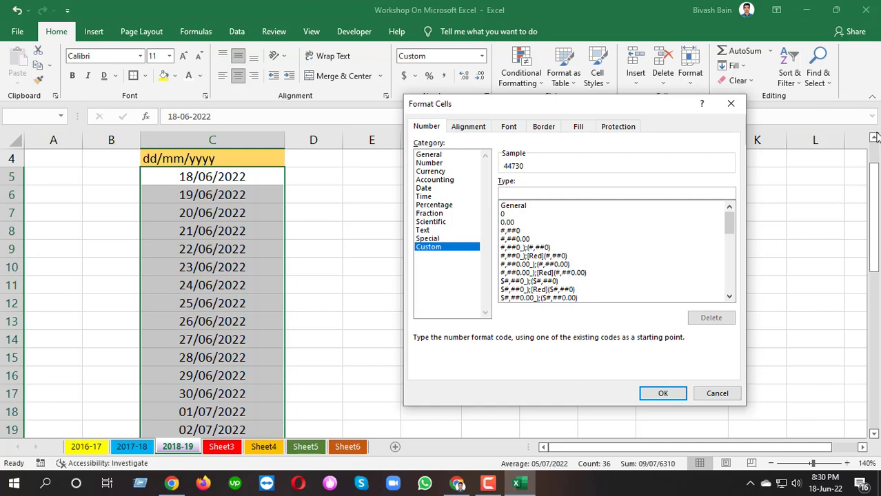
left_click(731, 103)
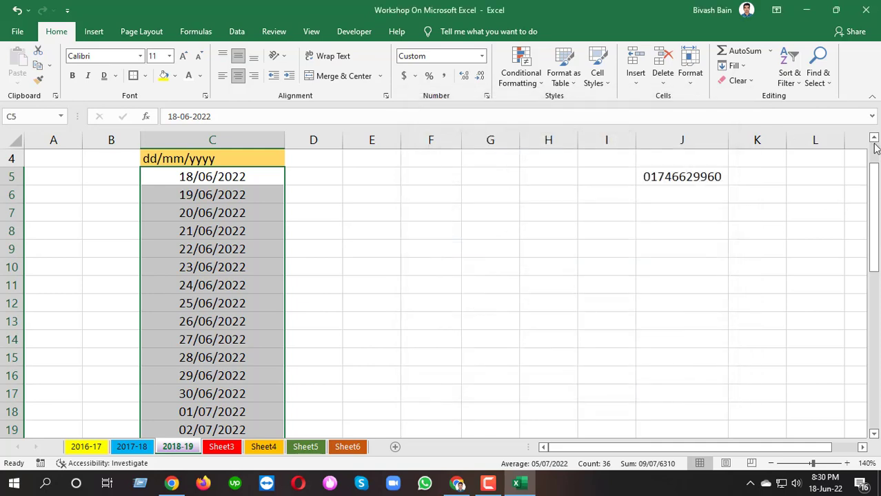
left_click(873, 137)
Apply the custom format code mm-yy to the column C dates.
scroll(873, 142, "up", 1)
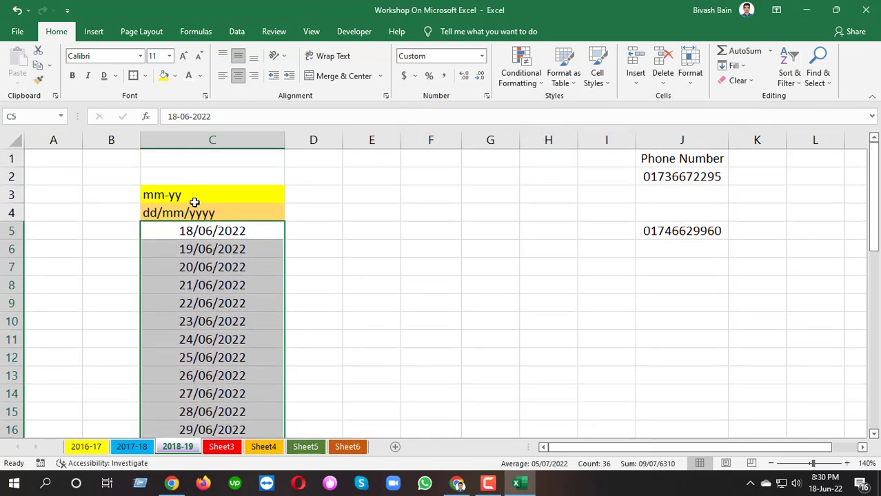
left_click(487, 95)
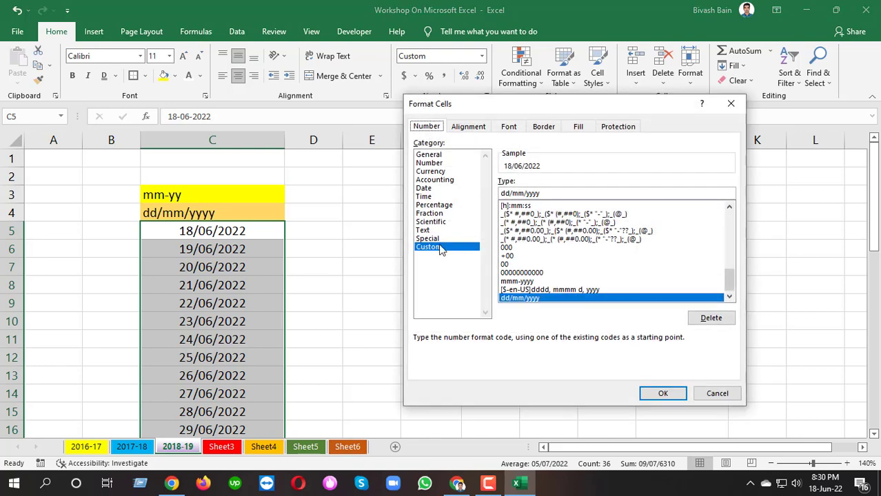
left_click(441, 250)
scroll(524, 210, "up", 10)
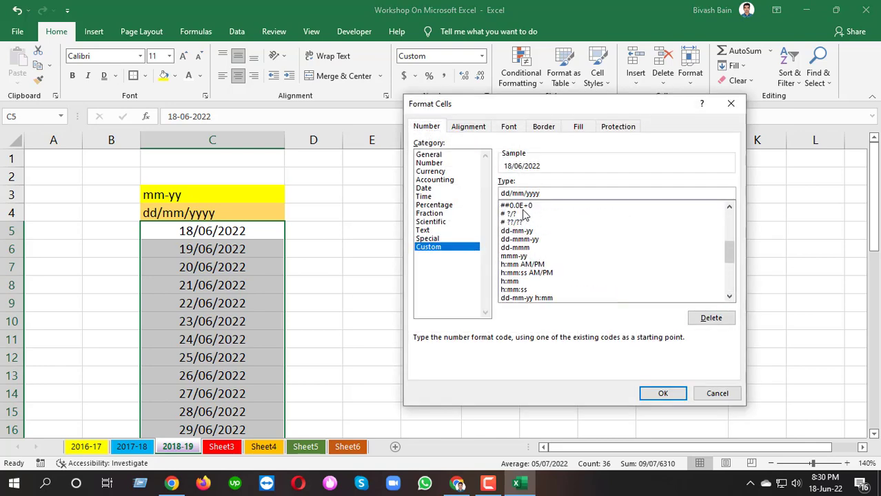
scroll(524, 211, "up", 10)
left_click(522, 207)
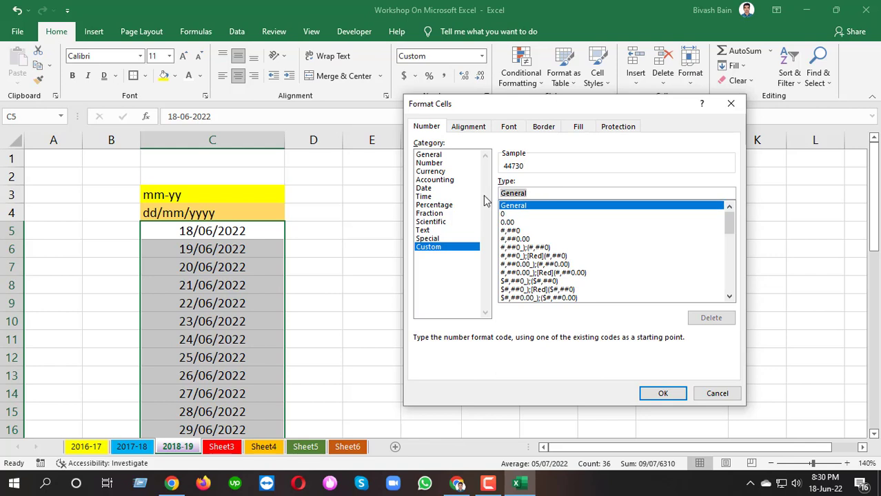
type("mm-yy")
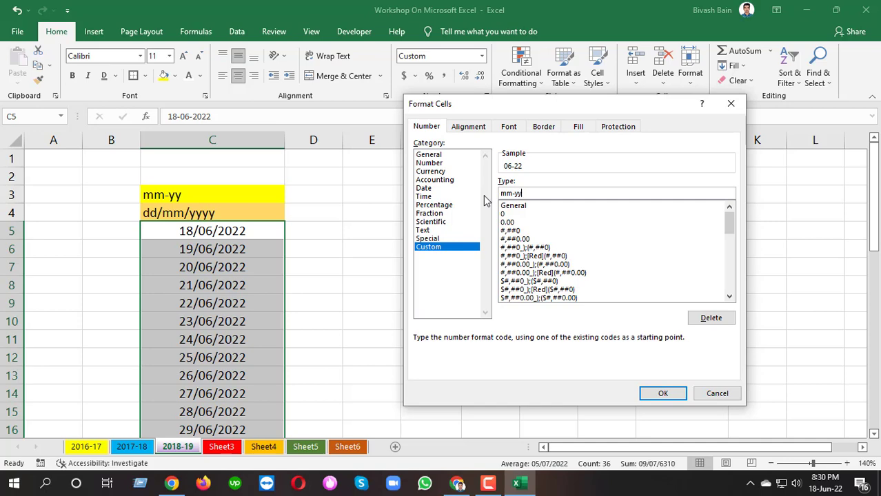
left_click(654, 394)
Check that column C dates now read 06-22 and 07-22 down to row 40.
left_click(379, 334)
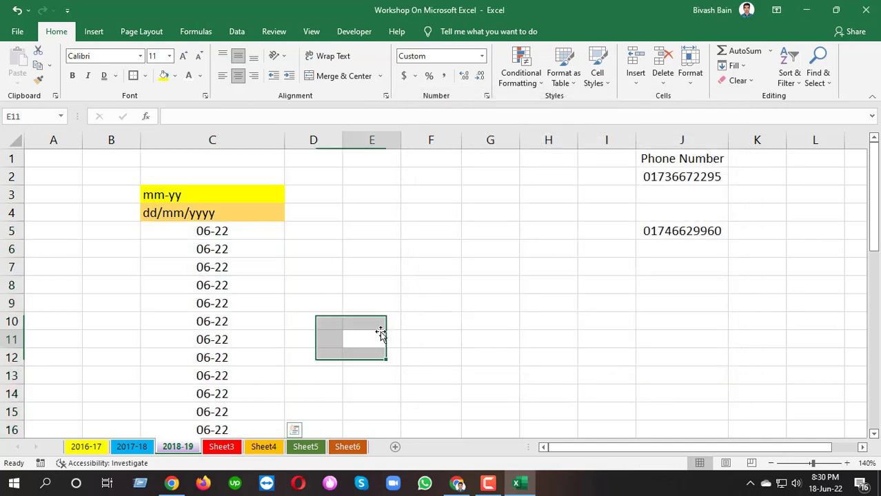
left_click(230, 236)
scroll(243, 254, "down", 4)
scroll(269, 289, "down", 4)
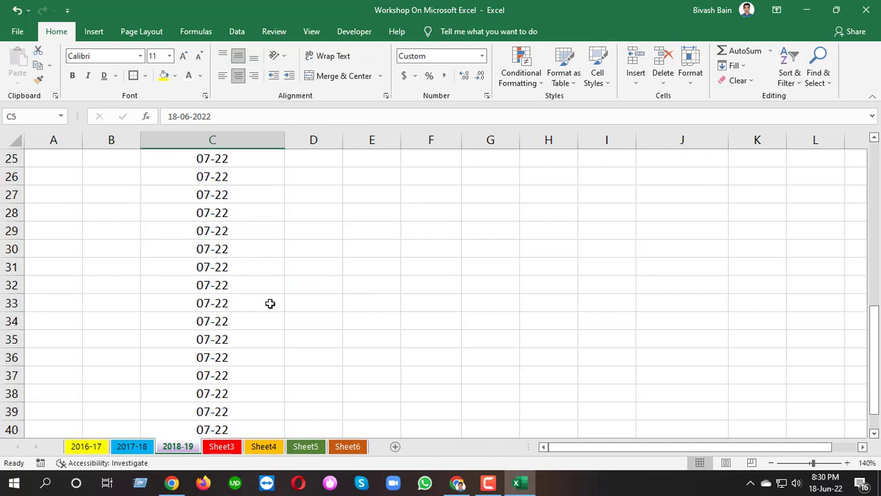
scroll(269, 302, "down", 4)
scroll(268, 306, "up", 9)
scroll(258, 283, "up", 3)
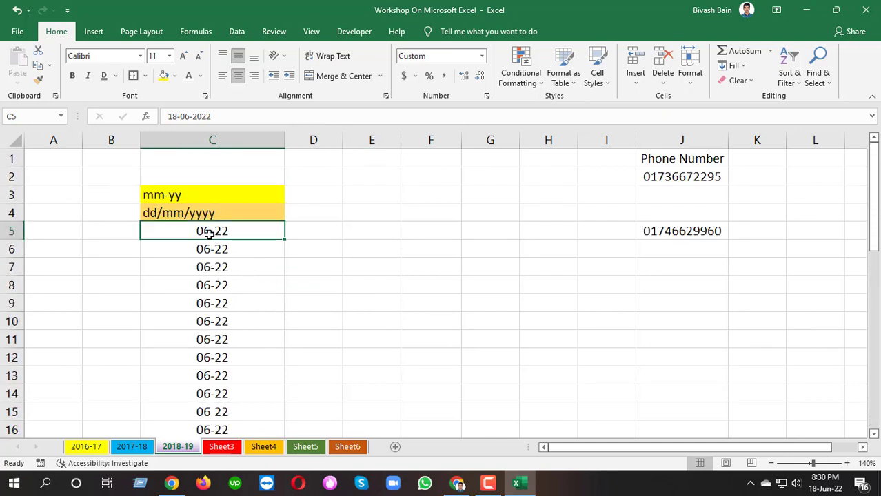
left_click(191, 200)
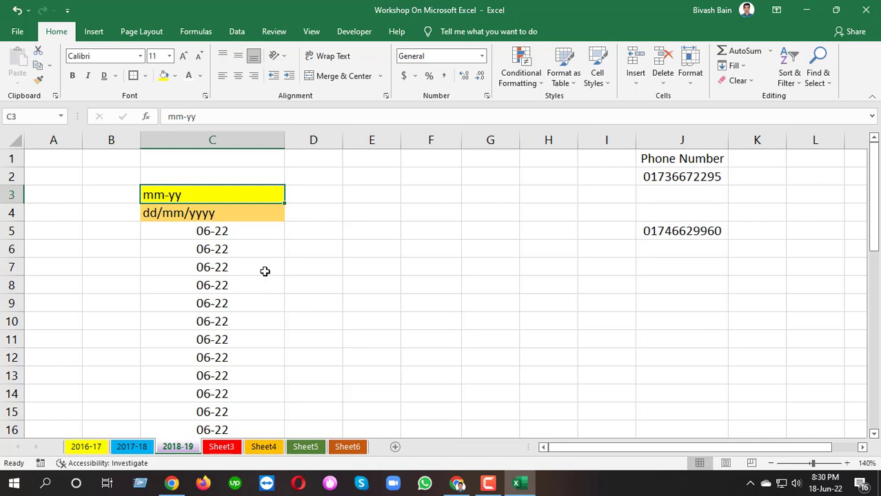
left_click(235, 230)
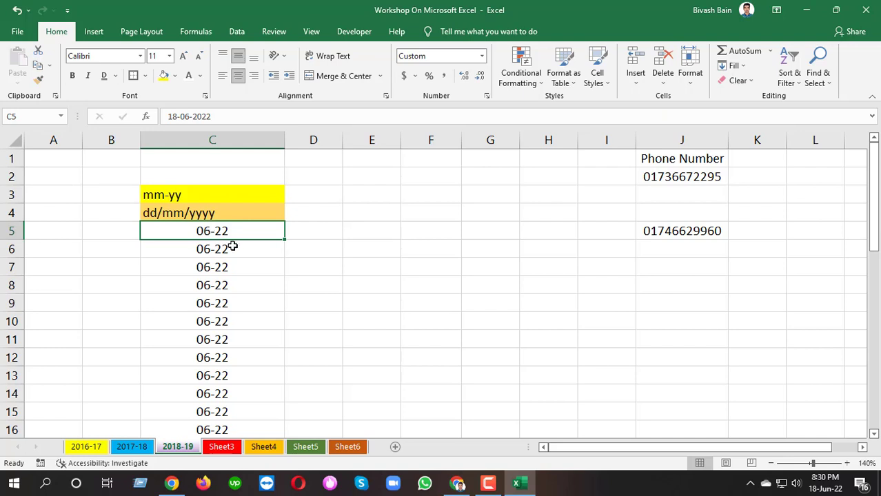
Enter Jun-2022 in D5, shown as Jun-22, and widen column D to fit.
double_click(314, 229)
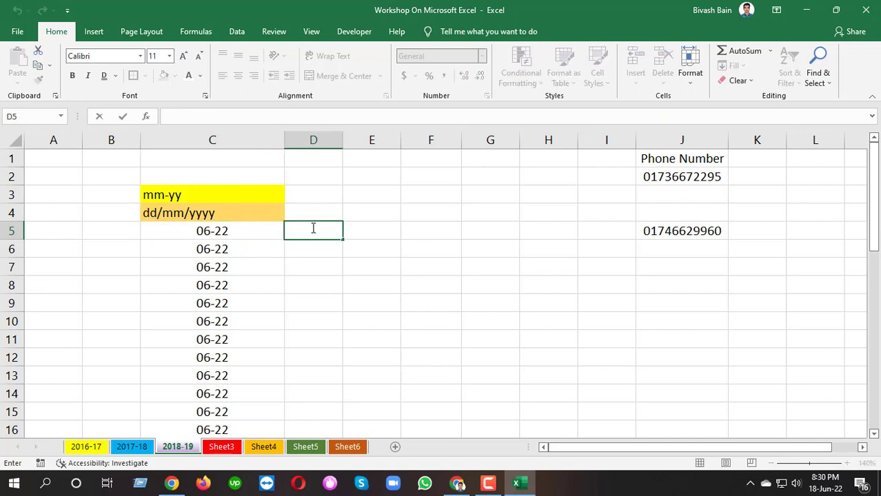
type("Jun-2")
type("022")
left_click(338, 142)
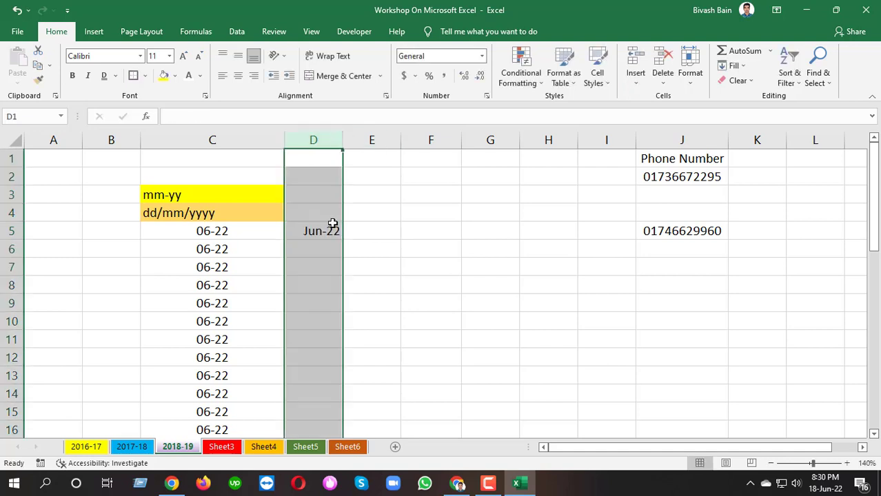
left_click(335, 231)
left_click_drag(341, 138, 399, 138)
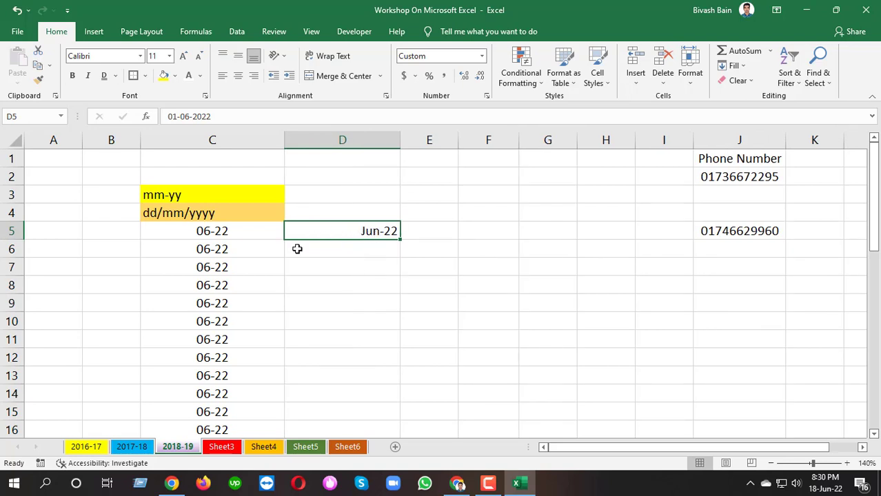
Select the dates in C5:C40.
left_click(219, 232)
scroll(262, 355, "down", 7)
scroll(262, 355, "down", 2)
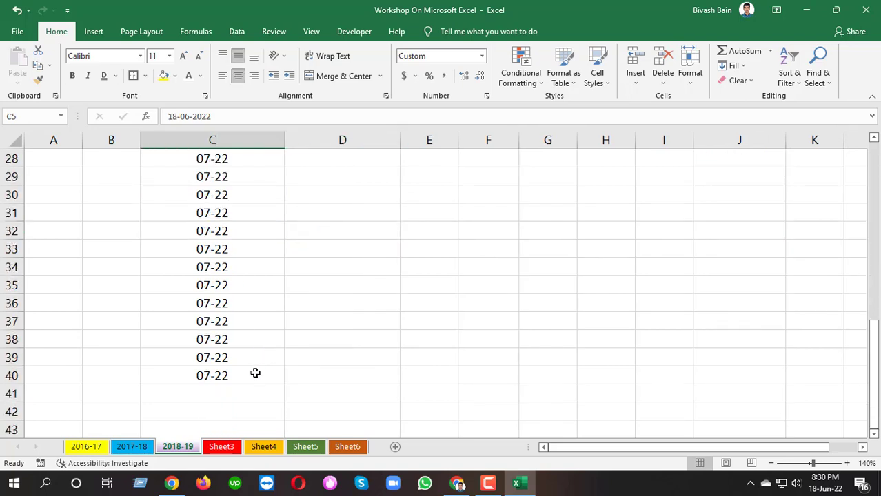
left_click(222, 372, "shift")
scroll(232, 364, "up", 9)
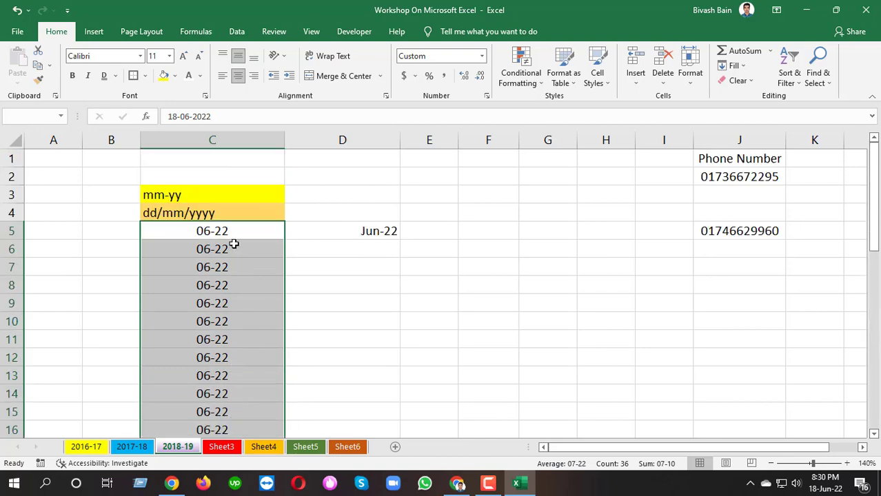
Apply the built-in Mar-12 Date format so column C dates show as Jun-22.
left_click(487, 96)
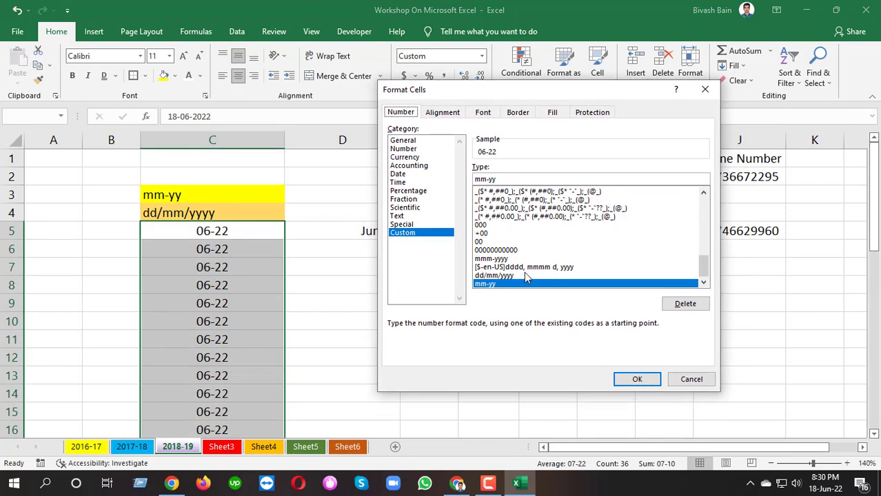
scroll(524, 275, "up", 3)
scroll(520, 262, "up", 3)
scroll(520, 258, "up", 2)
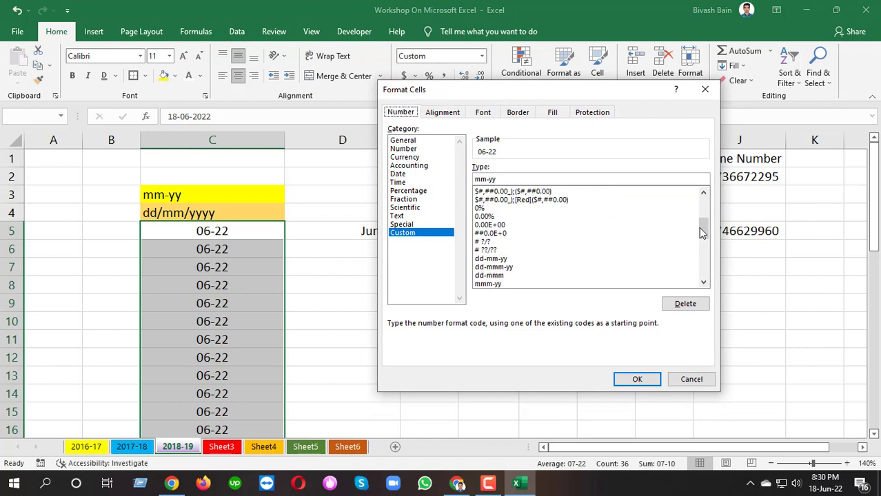
left_click_drag(702, 232, 706, 233)
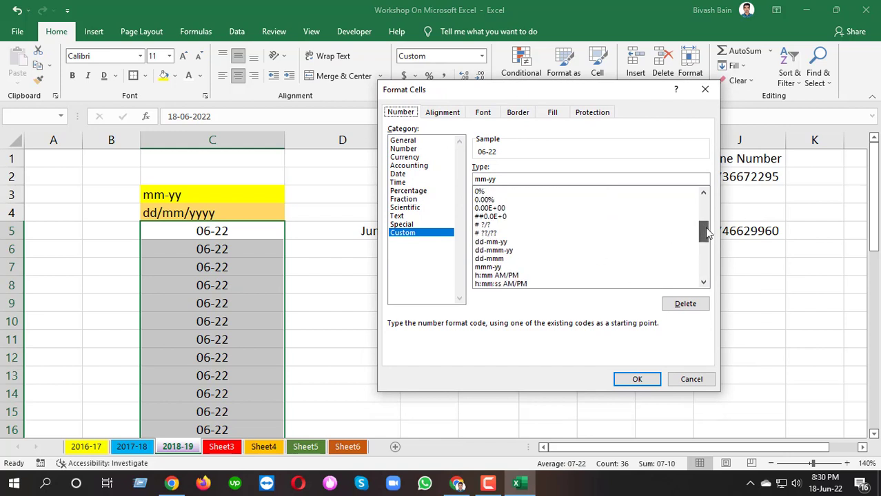
mouse_move(707, 234)
left_mouse_down()
mouse_move(726, 270)
mouse_move(717, 238)
left_mouse_up()
left_click(409, 175)
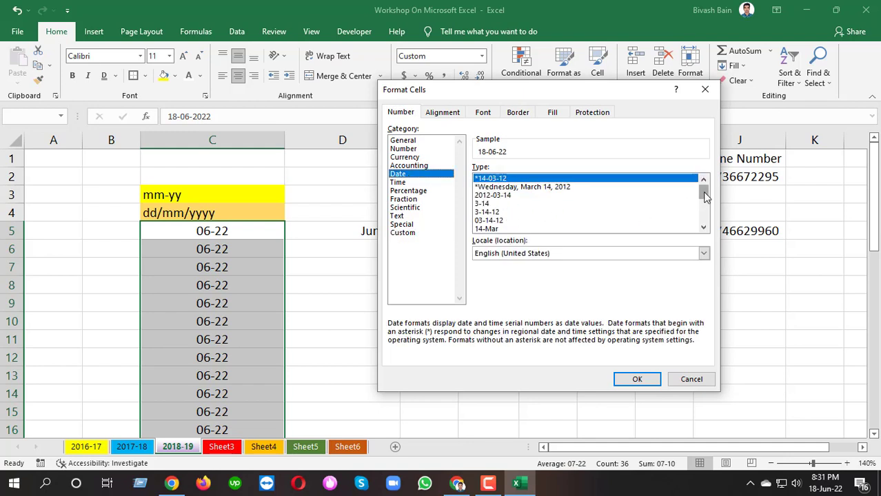
left_click_drag(703, 193, 704, 201)
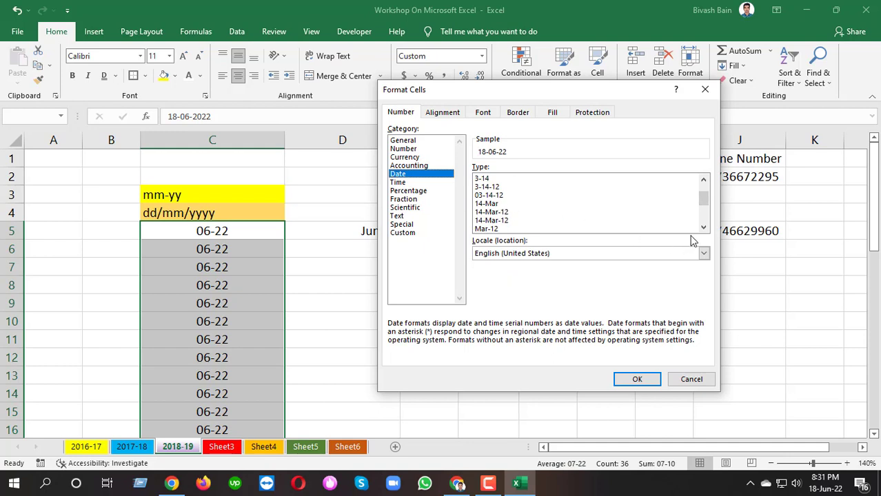
left_click_drag(703, 199, 704, 207)
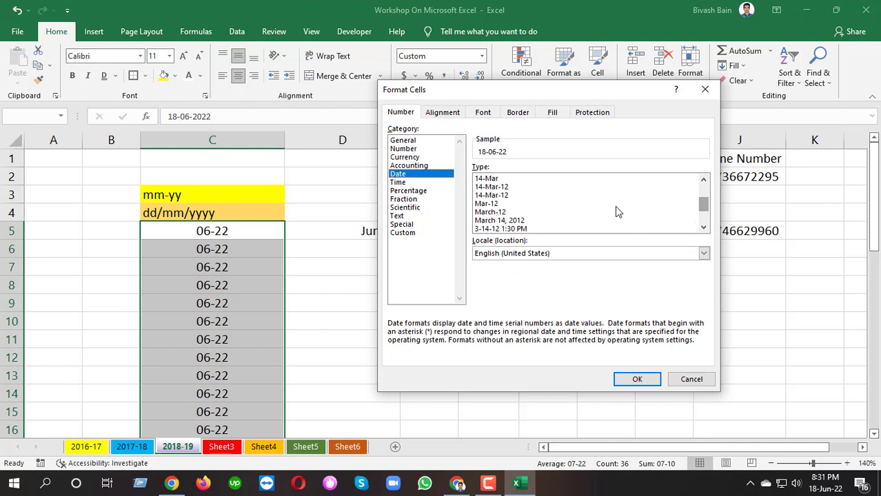
left_click_drag(519, 96, 613, 116)
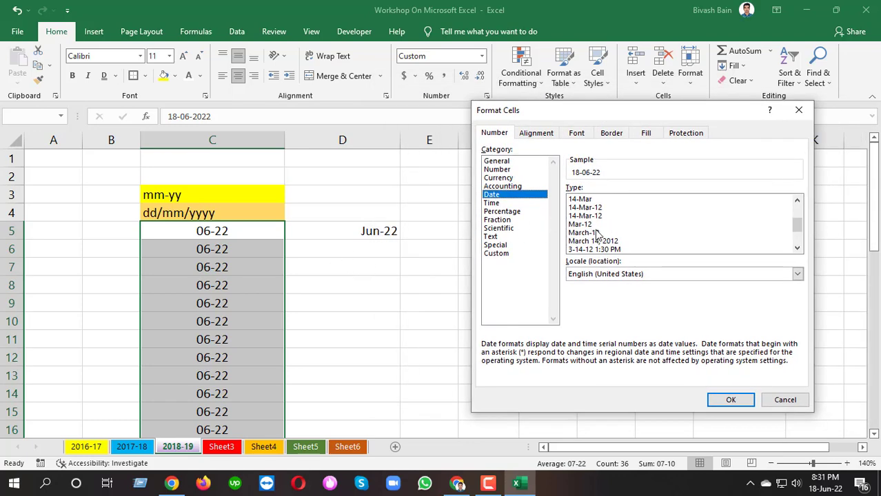
mouse_move(797, 224)
left_mouse_down()
mouse_move(801, 240)
mouse_move(799, 225)
left_mouse_up()
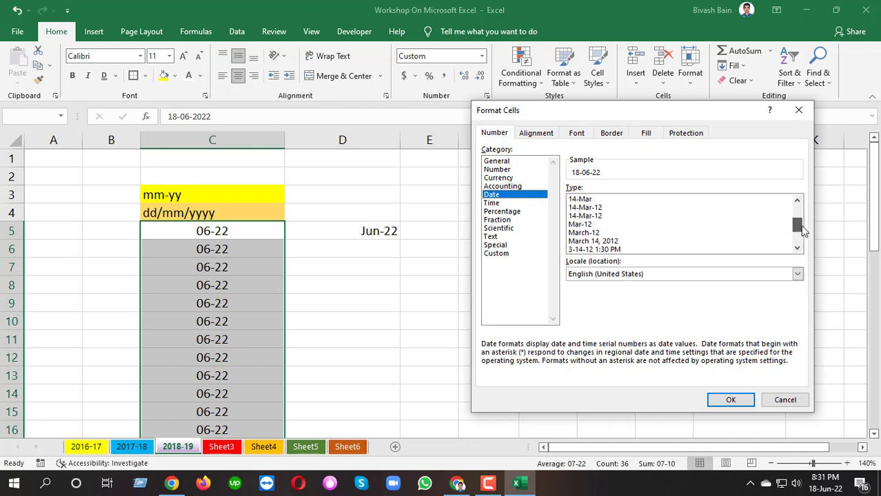
left_click(585, 226)
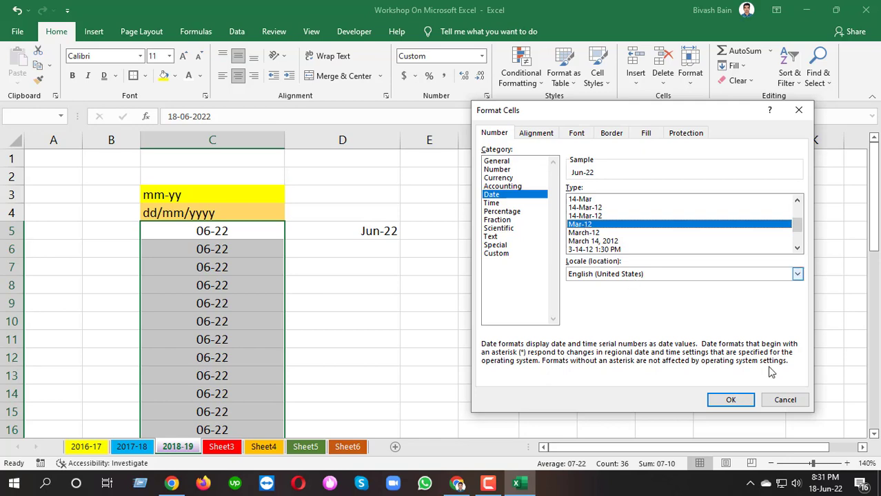
left_click(729, 399)
left_click(344, 322)
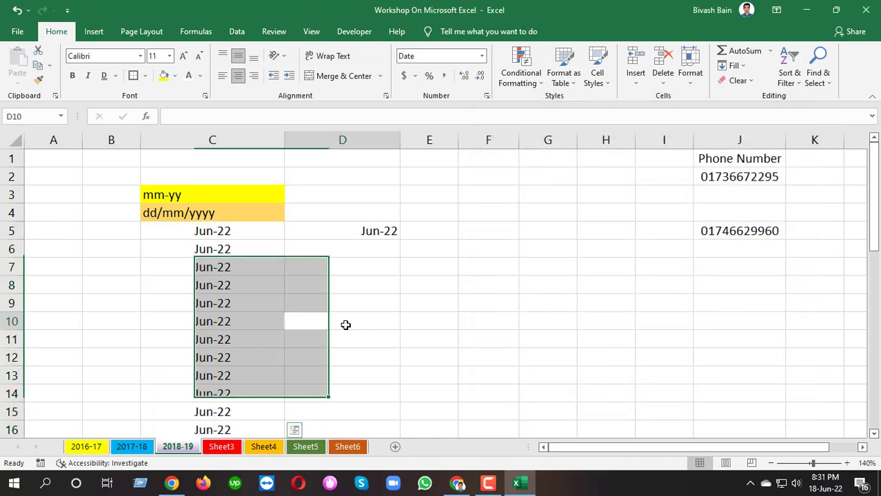
Scroll through column C to check the Jun-22 and Jul-22 dates.
left_click(210, 232)
scroll(222, 268, "down", 5)
scroll(232, 283, "down", 4)
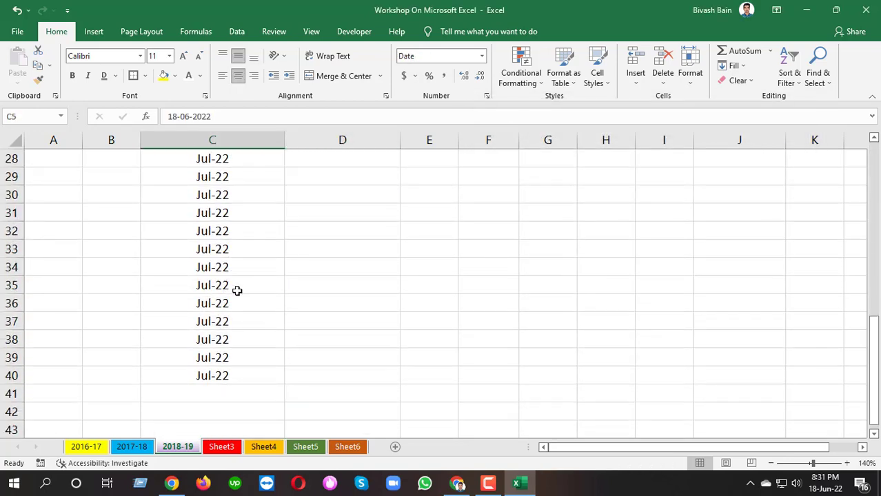
scroll(232, 283, "up", 5)
scroll(233, 283, "up", 4)
scroll(227, 265, "down", 4)
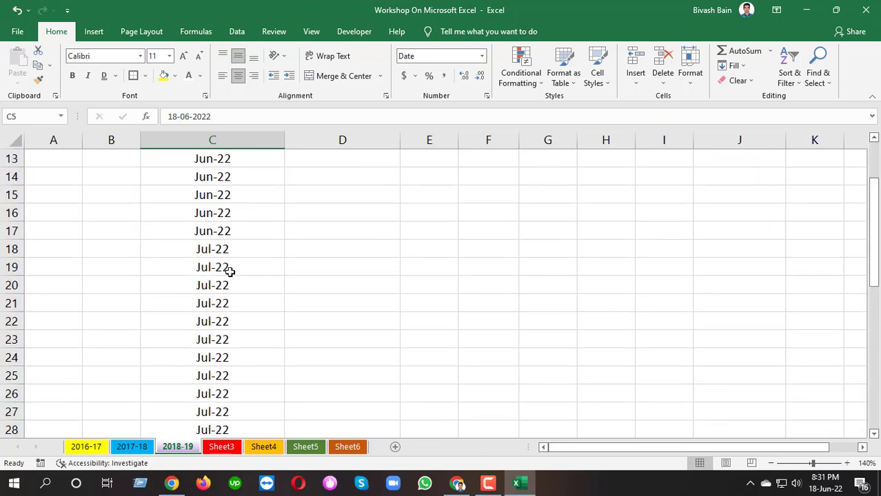
scroll(233, 296, "down", 6)
left_click(207, 269)
scroll(218, 275, "up", 5)
scroll(229, 285, "up", 2)
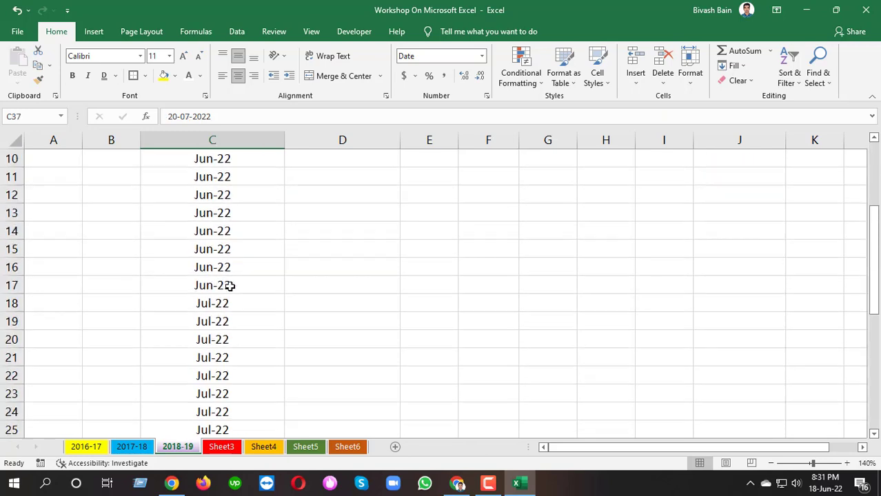
scroll(207, 304, "down", 3)
left_click(206, 321)
scroll(206, 321, "up", 4)
scroll(206, 321, "up", 3)
left_click(207, 268)
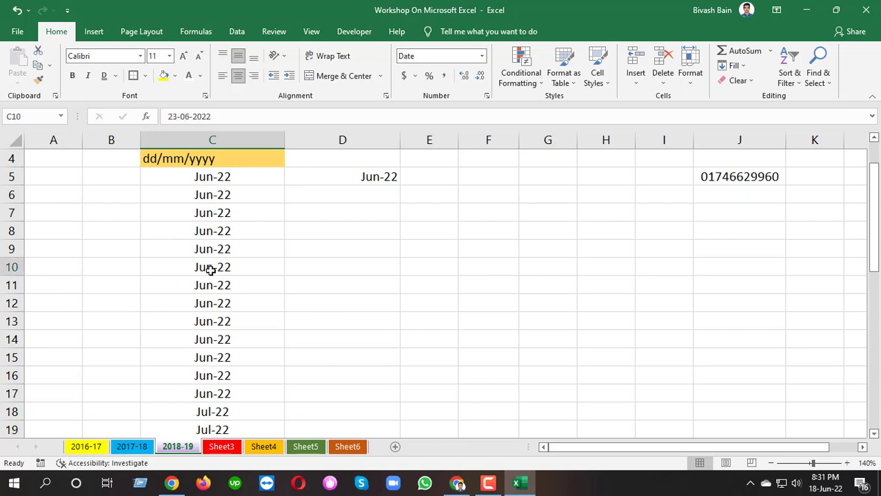
scroll(207, 271, "up", 3)
Select the date range C5:C40.
left_click(220, 231)
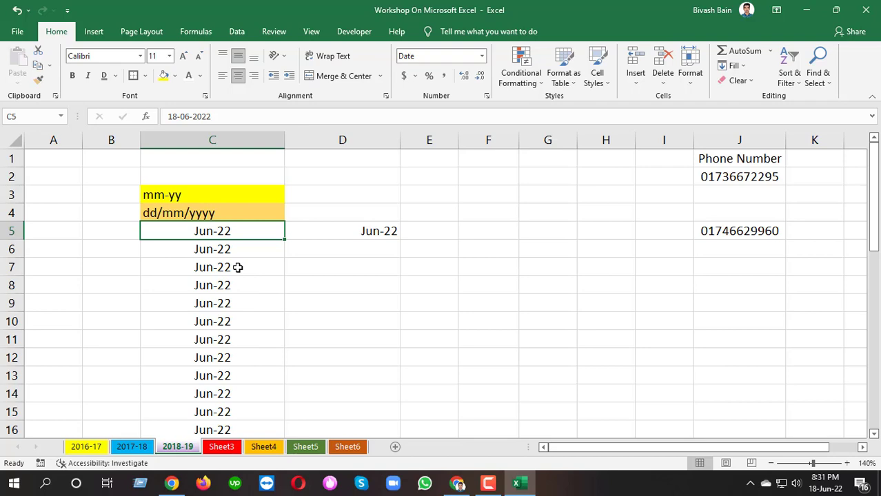
scroll(238, 268, "down", 1)
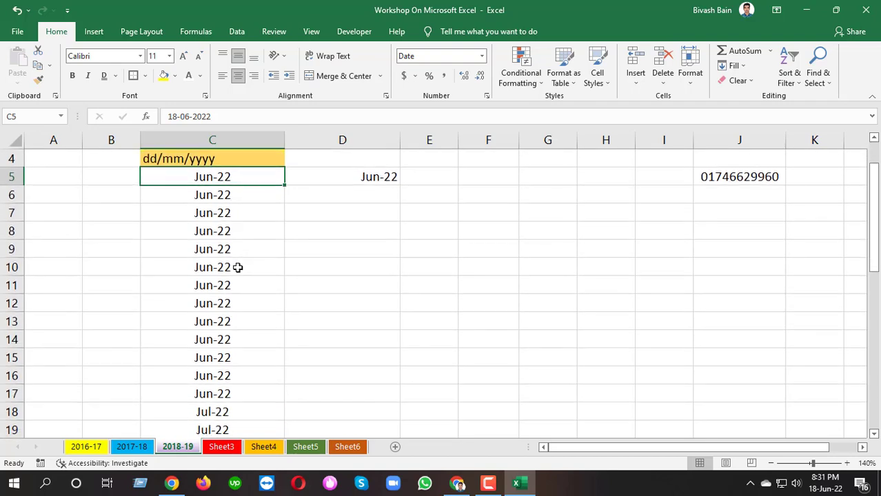
scroll(263, 268, "down", 4)
scroll(250, 286, "down", 3)
scroll(258, 325, "down", 5)
scroll(262, 330, "up", 4)
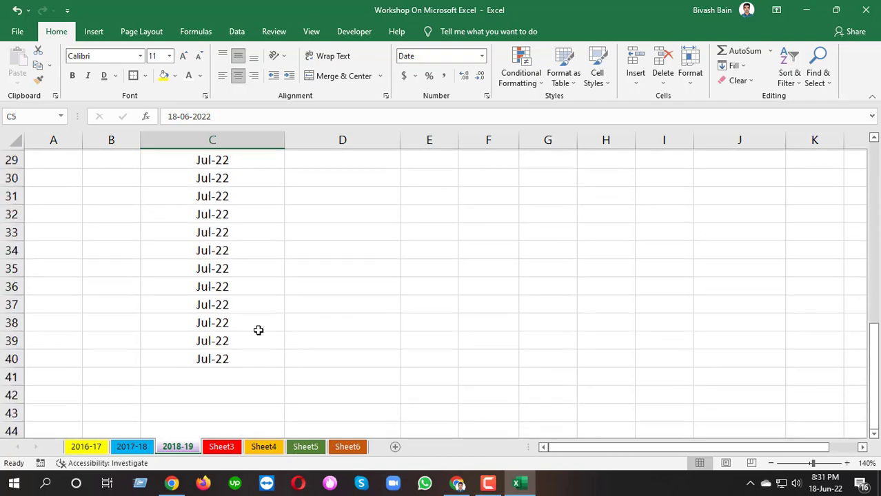
left_click(212, 368, "shift")
scroll(415, 225, "up", 9)
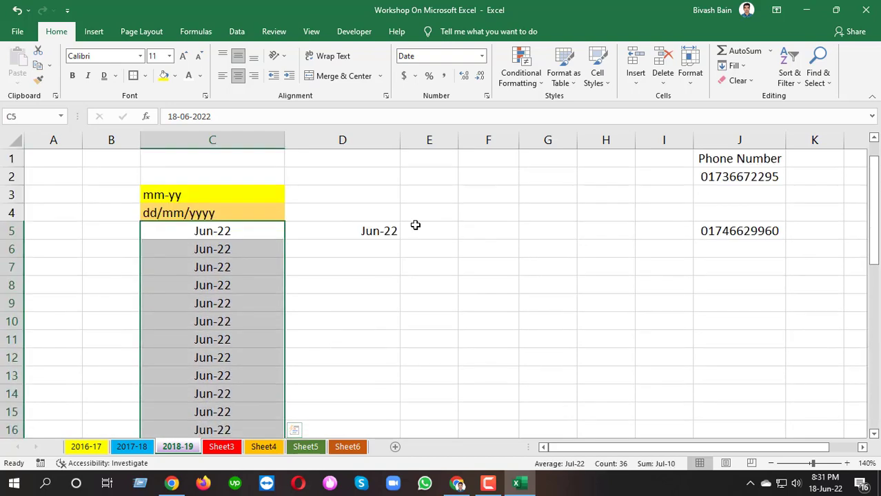
Format the column C dates with the 14-Mar-12 date type so they read 18-Jun-22.
left_click(487, 96)
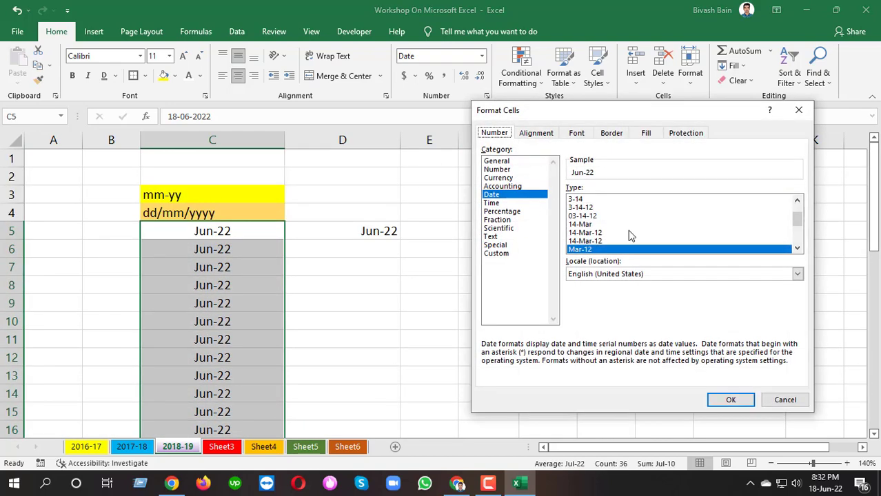
left_click(585, 233)
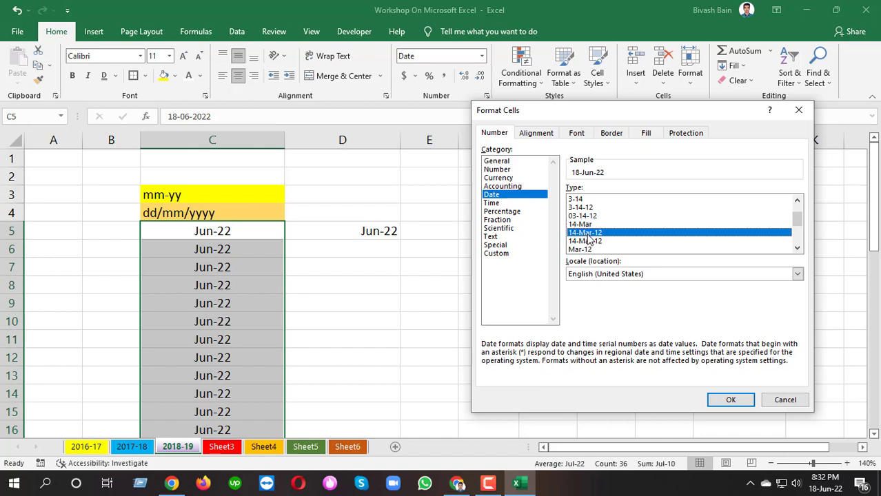
left_click(724, 399)
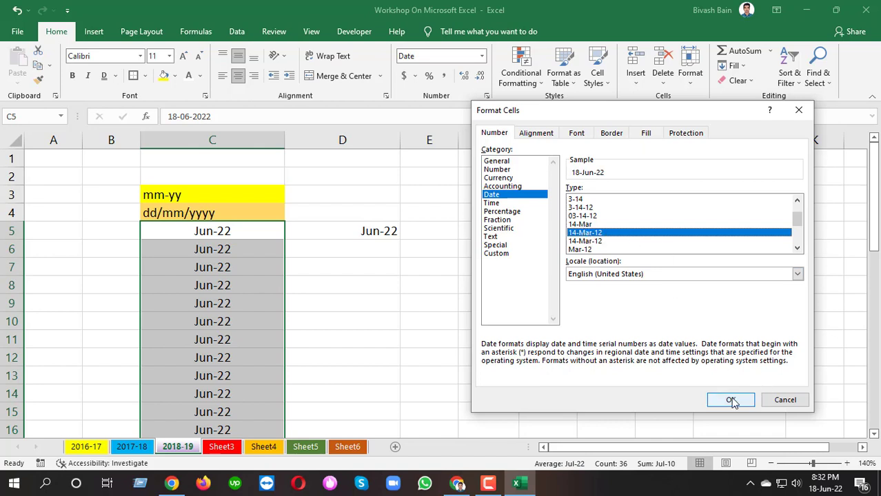
left_click(360, 334)
left_click(229, 239)
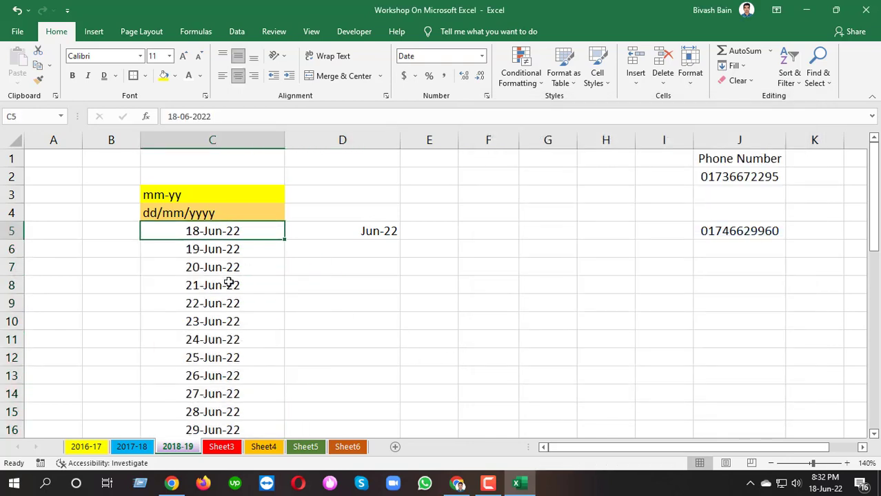
left_click(195, 254)
scroll(229, 287, "down", 6)
scroll(221, 303, "down", 6)
scroll(261, 220, "up", 5)
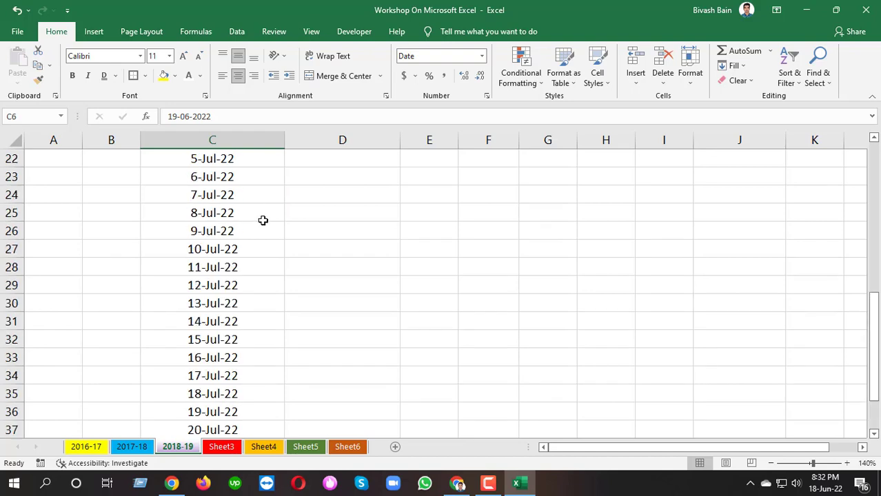
scroll(261, 232, "up", 7)
scroll(193, 232, "up", 1)
left_click(193, 231)
scroll(254, 307, "down", 6)
scroll(255, 313, "down", 4)
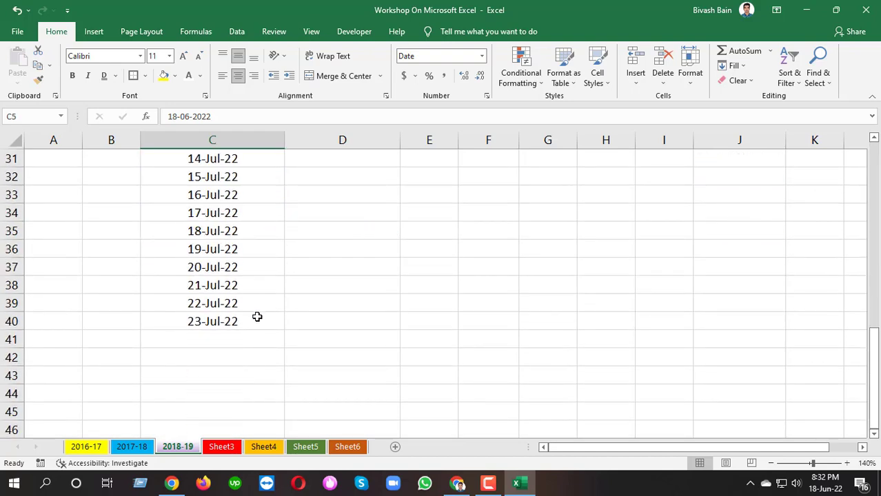
left_click(204, 326, "shift")
scroll(207, 317, "up", 10)
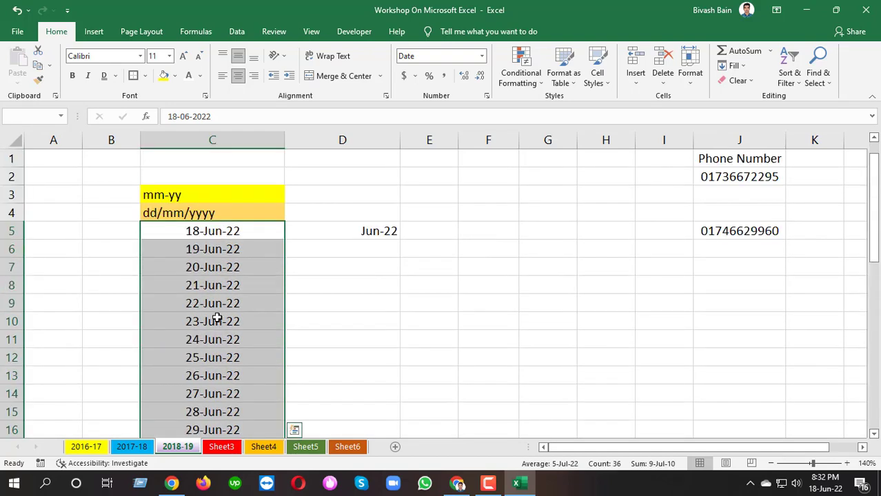
left_click(209, 272)
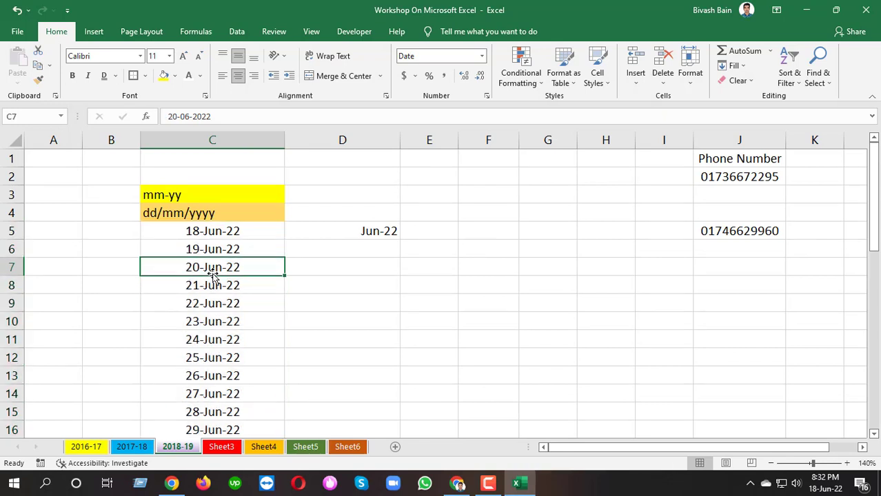
left_click(224, 228)
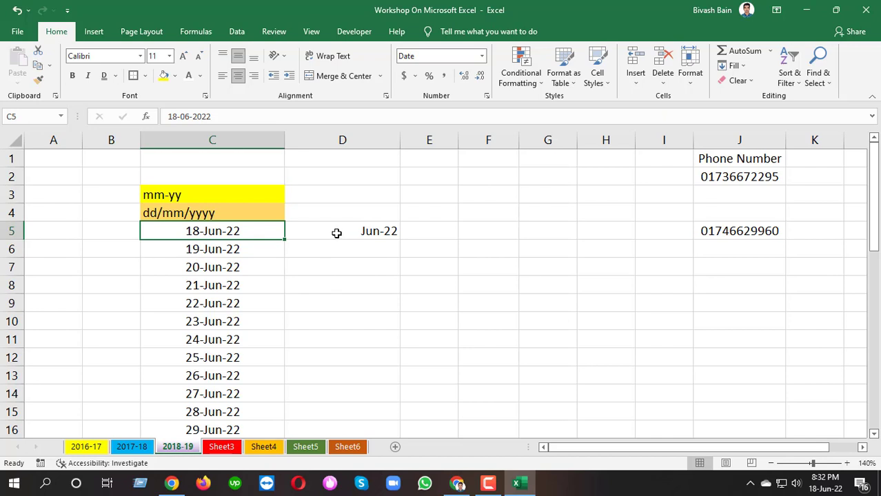
scroll(242, 268, "down", 2)
scroll(269, 264, "up", 2)
left_click(206, 295)
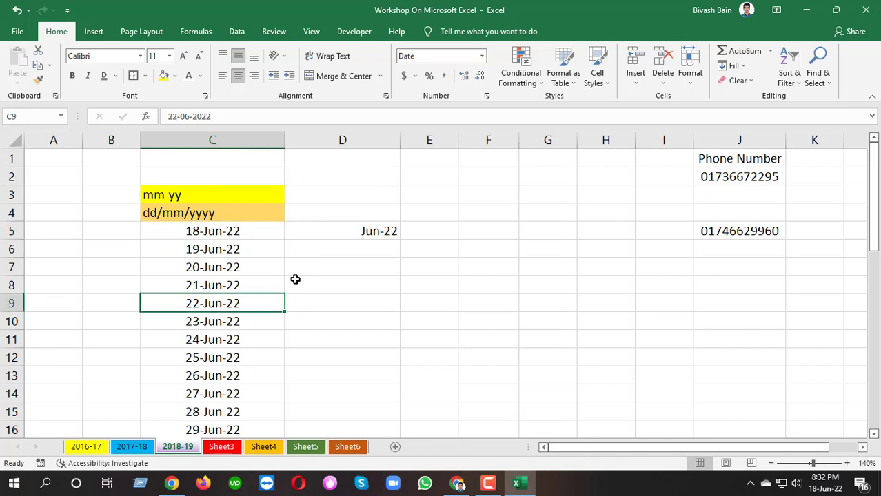
left_click(204, 232)
scroll(273, 268, "down", 5)
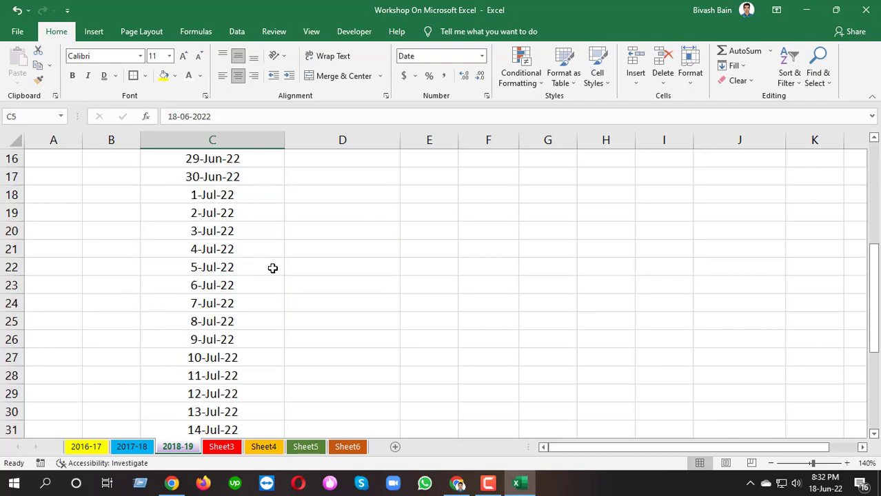
scroll(273, 268, "down", 6)
scroll(271, 272, "up", 11)
left_click(486, 96)
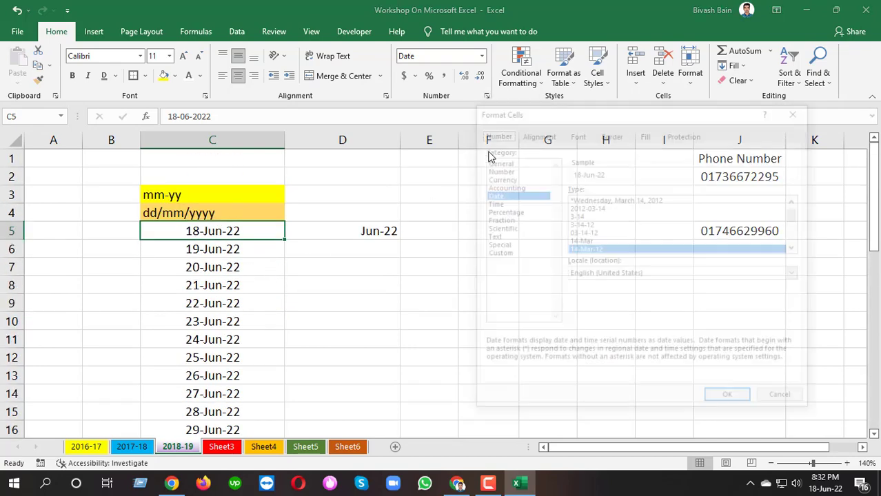
left_click(797, 111)
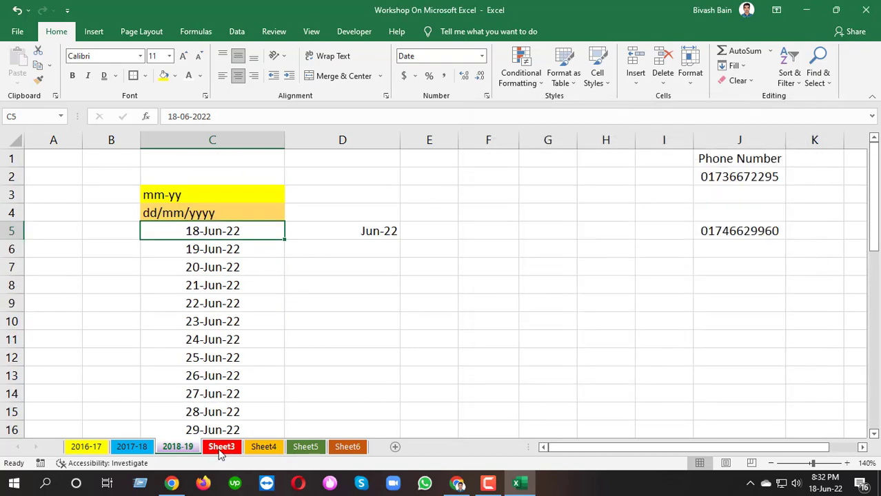
left_click(731, 178)
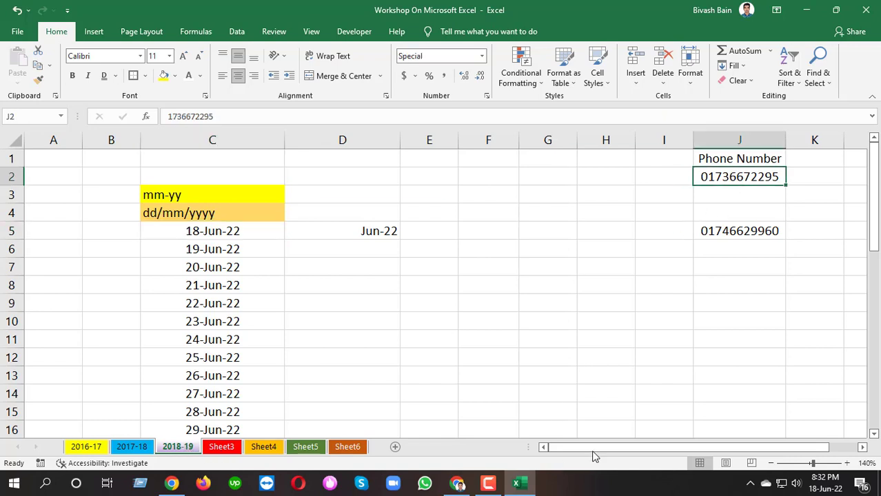
Select cells in the Phone Number column, ending on the first phone number.
left_click_drag(595, 456, 619, 455)
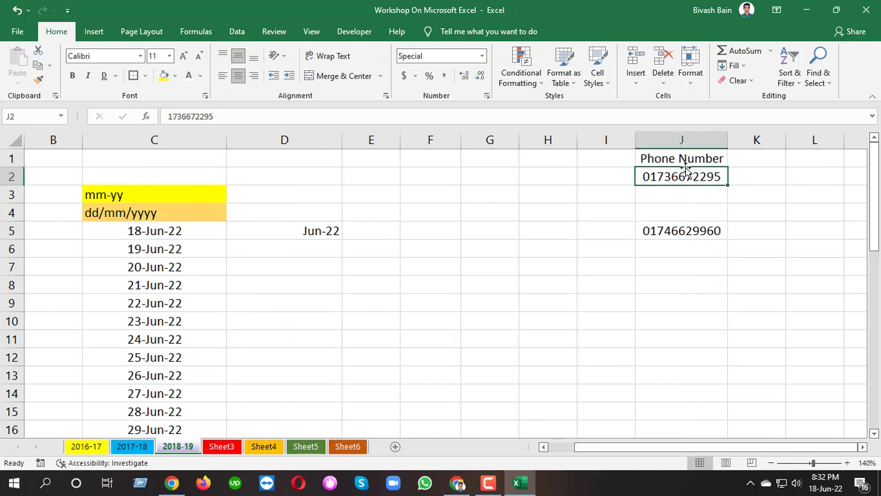
left_click(682, 213)
left_click(672, 267)
left_click(671, 249)
left_click(677, 213)
left_click(675, 175)
Zoom the sheet out to 100%.
left_click(771, 463)
left_click(771, 463)
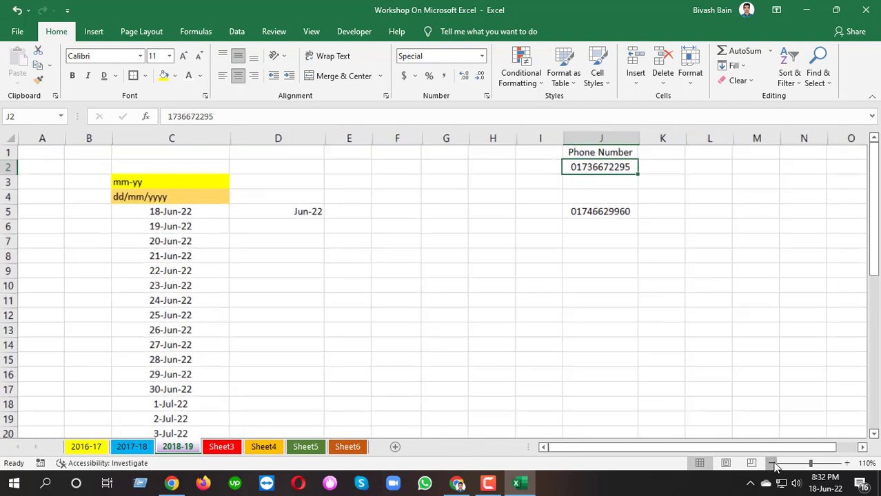
left_click(771, 463)
left_click(771, 463)
left_click(225, 342)
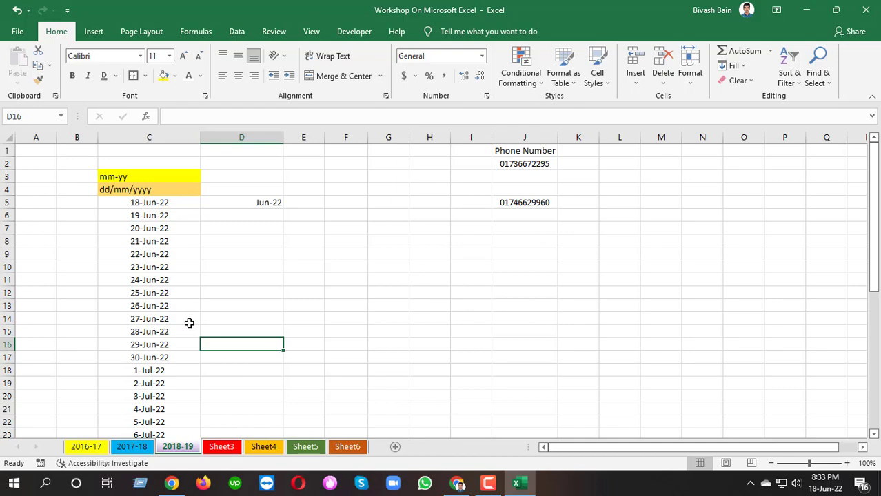
left_click(457, 483)
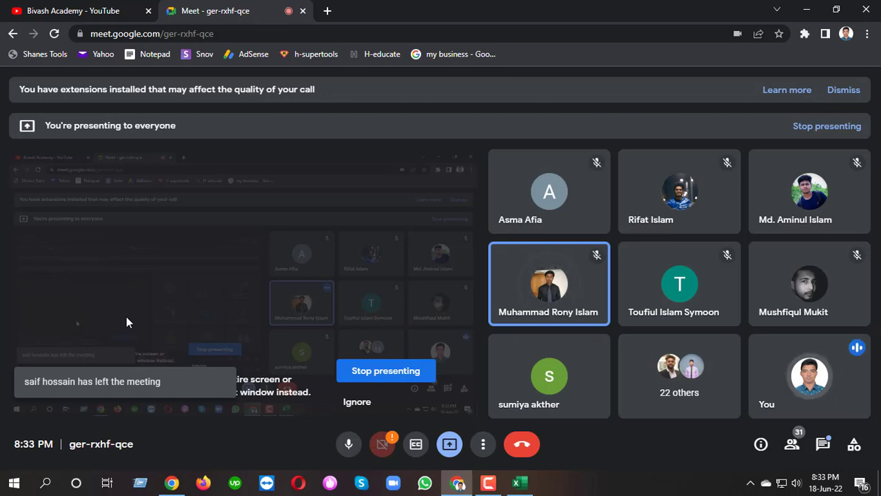
left_click(530, 486)
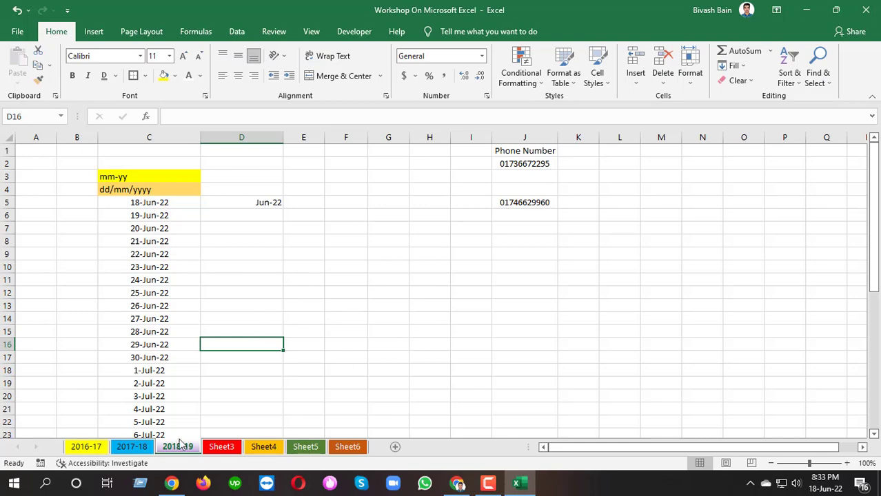
Switch to the 2016-17 sheet and inspect the marks table and the yellow box at I6.
left_click(85, 447)
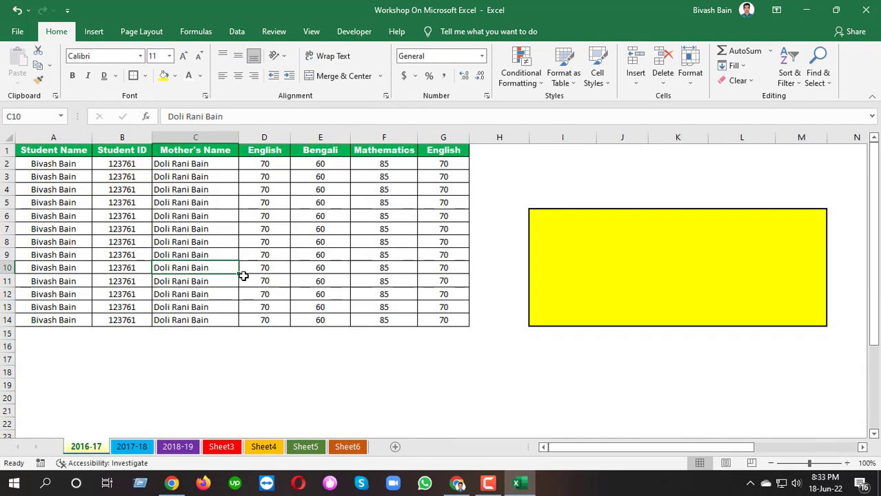
left_click(52, 137)
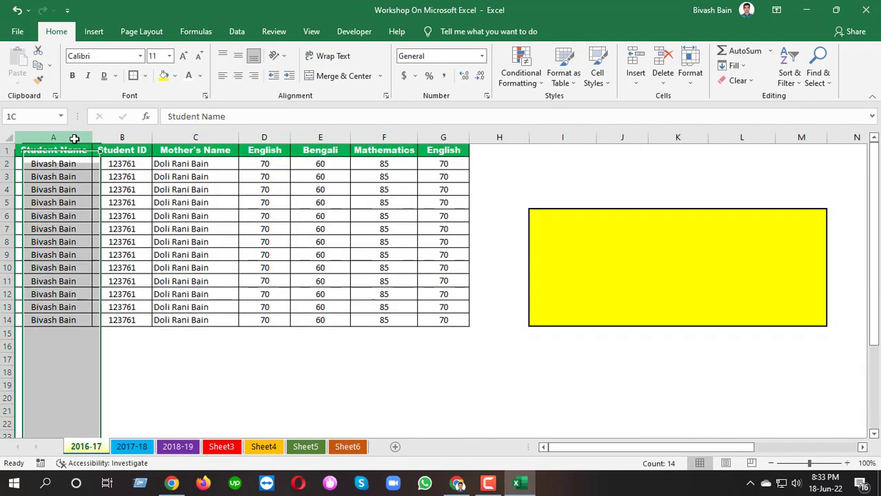
left_click(430, 137)
left_click(224, 166)
left_click(122, 165)
left_click(122, 229)
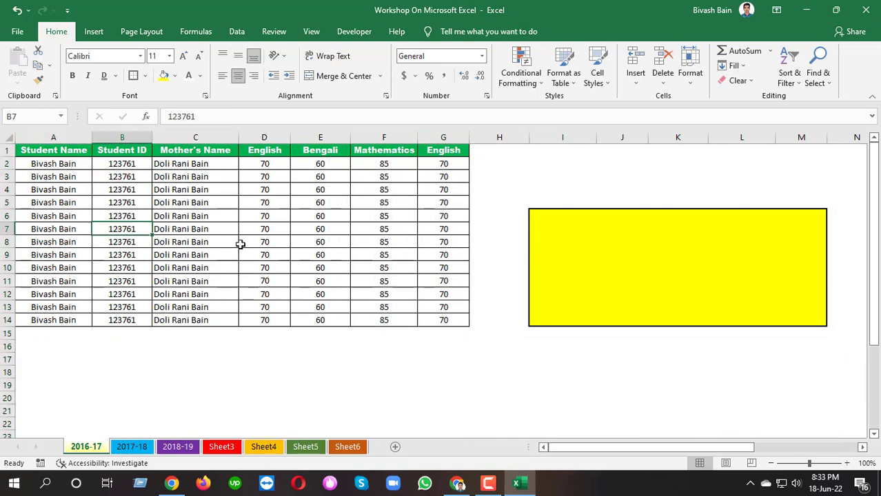
left_click(248, 242)
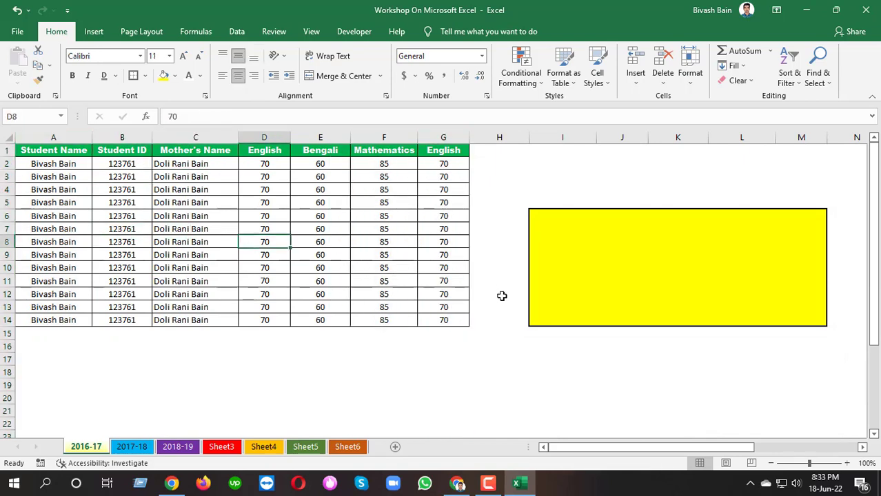
left_click(530, 216)
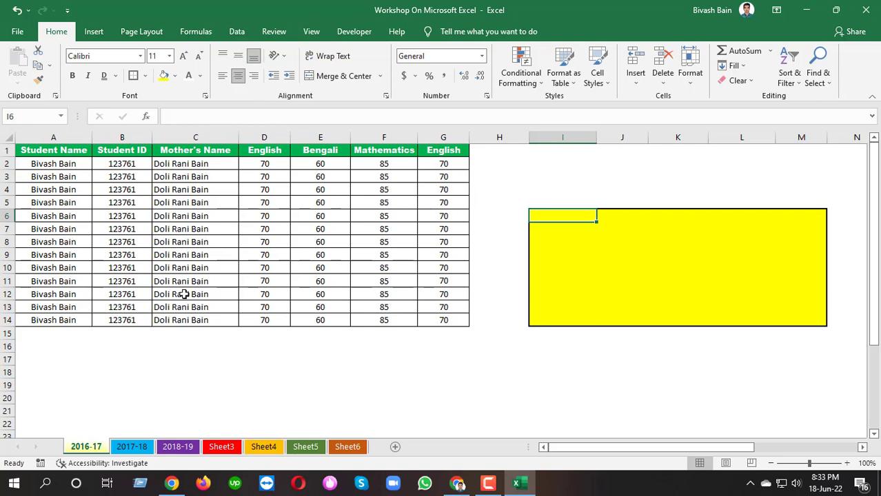
Select columns A through G of the marks table, then scroll right across the sheet.
left_click(80, 138)
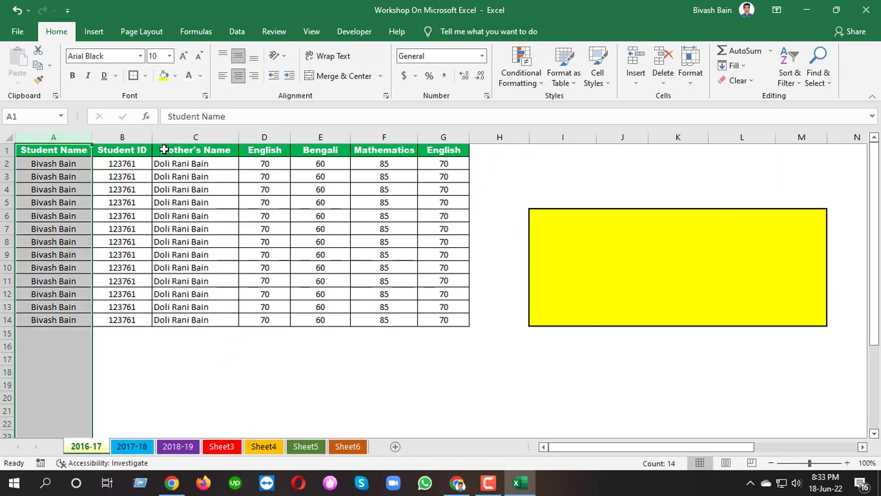
left_click(426, 137)
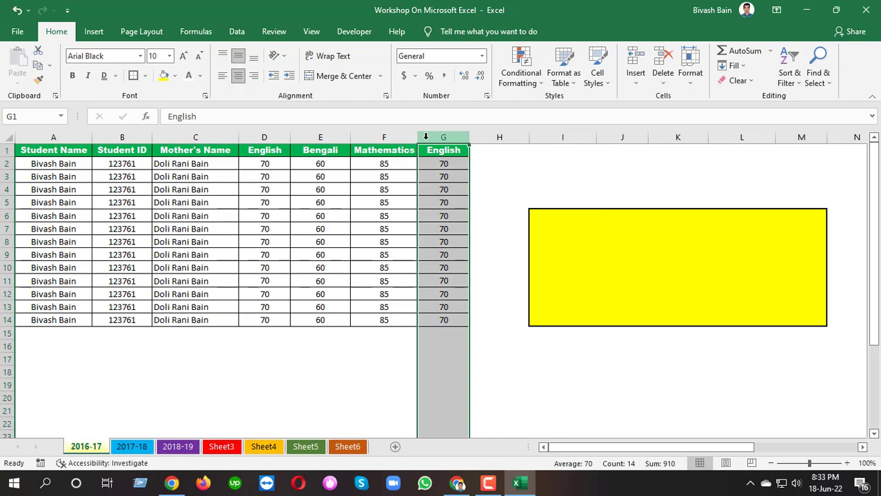
left_click(61, 137)
left_click(430, 137, "shift")
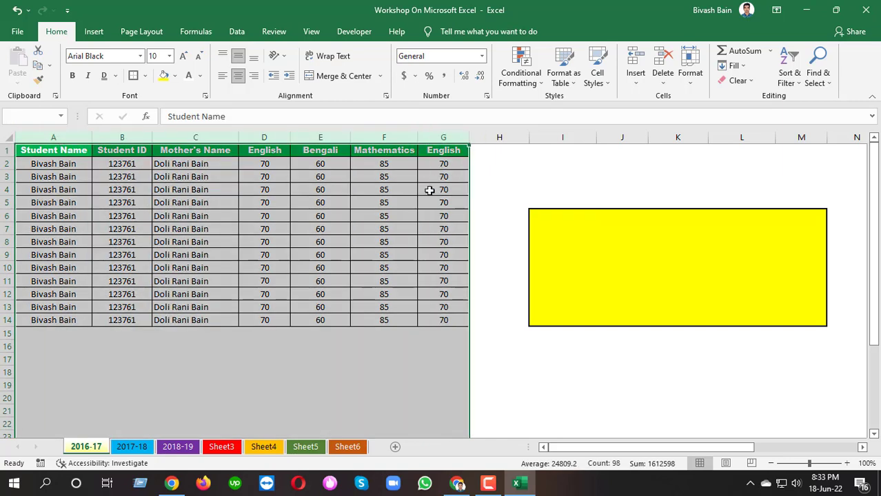
left_click(264, 349)
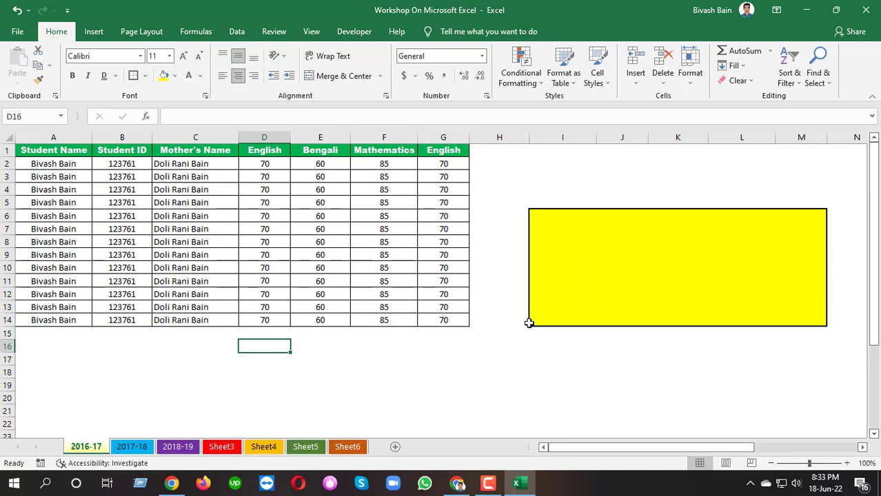
mouse_move(609, 448)
left_mouse_down()
mouse_move(658, 453)
mouse_move(830, 432)
left_mouse_up()
Inspect the empty columns at the far right up to column AB, then scroll back left.
left_click(862, 447)
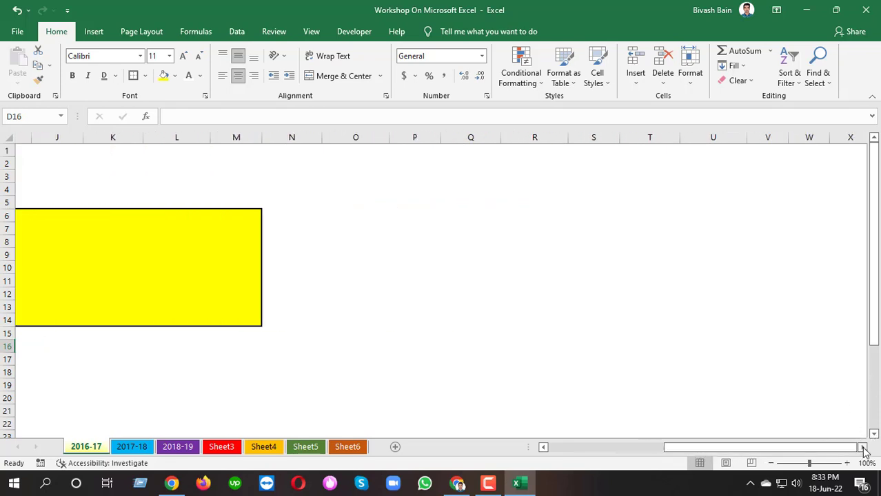
left_click(697, 137)
left_click(730, 138)
left_click(774, 137)
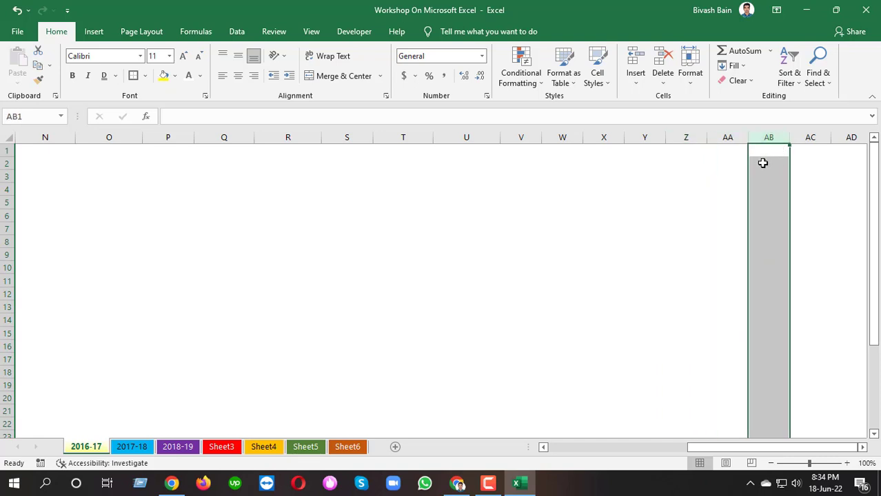
left_click_drag(790, 448, 655, 449)
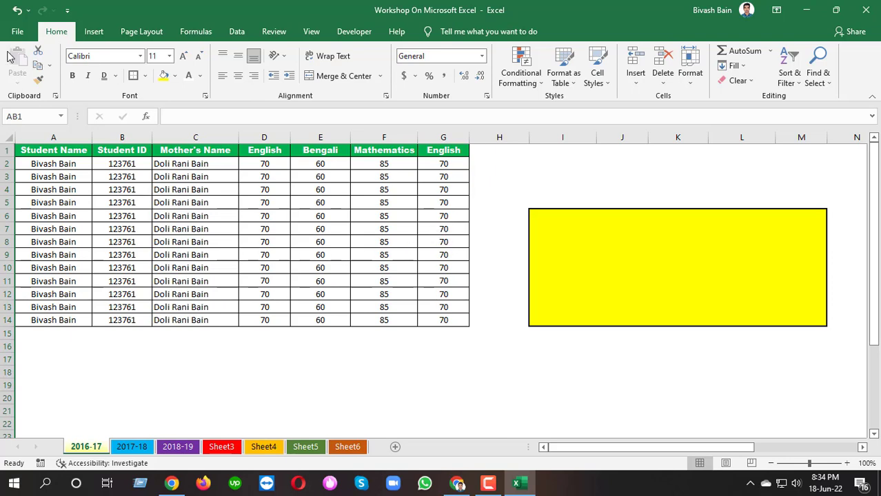
Open and close the File page, select cell F17, and open the print preview with Ctrl+P.
left_click(17, 33)
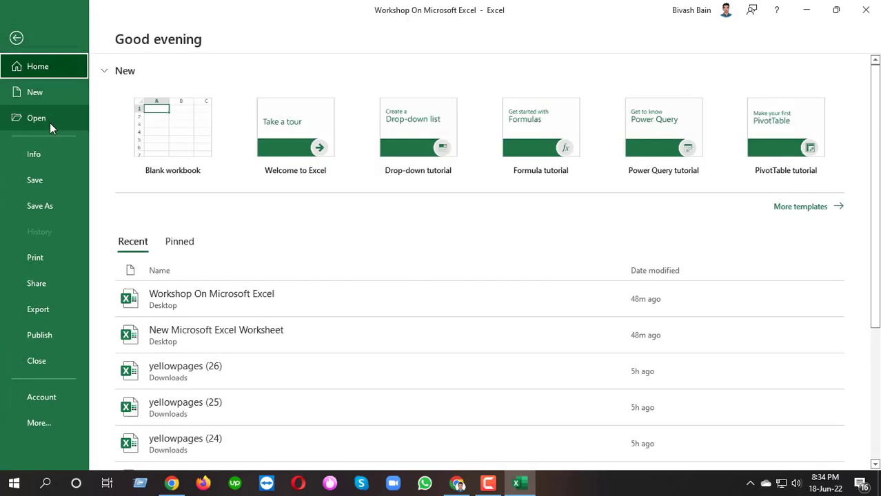
left_click(17, 38)
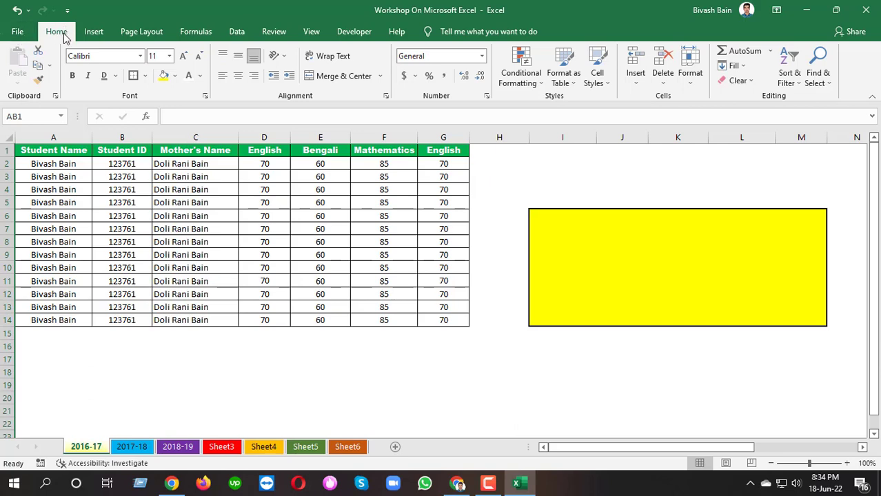
left_click(17, 32)
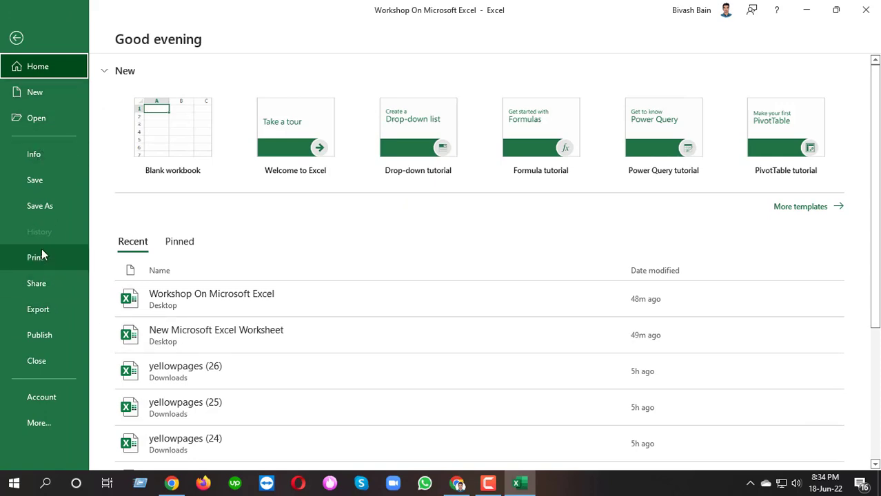
key("Escape")
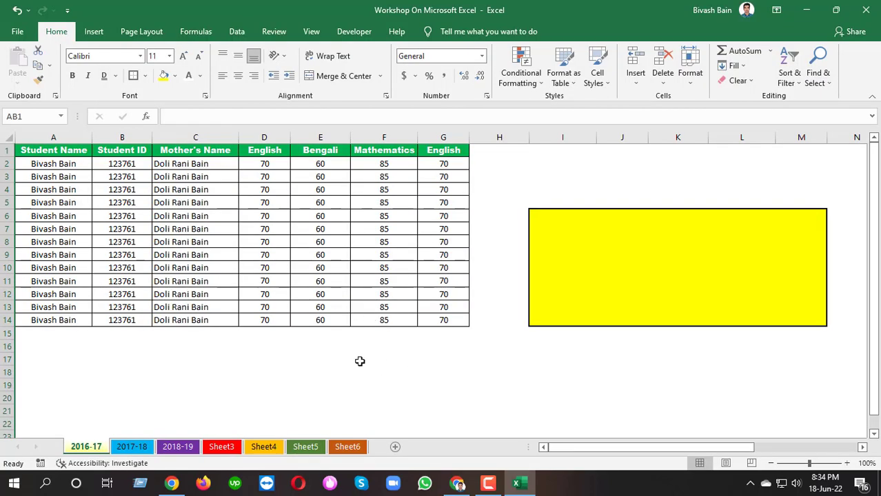
left_click(359, 361)
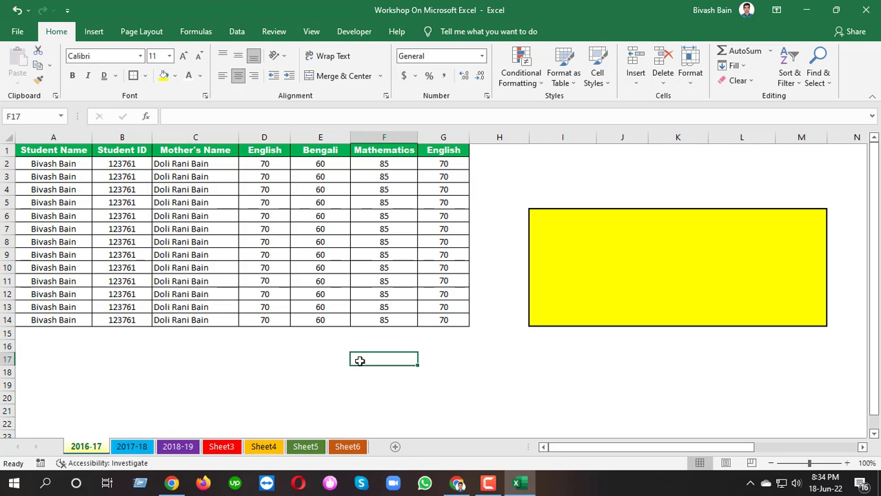
key("ctrl+p")
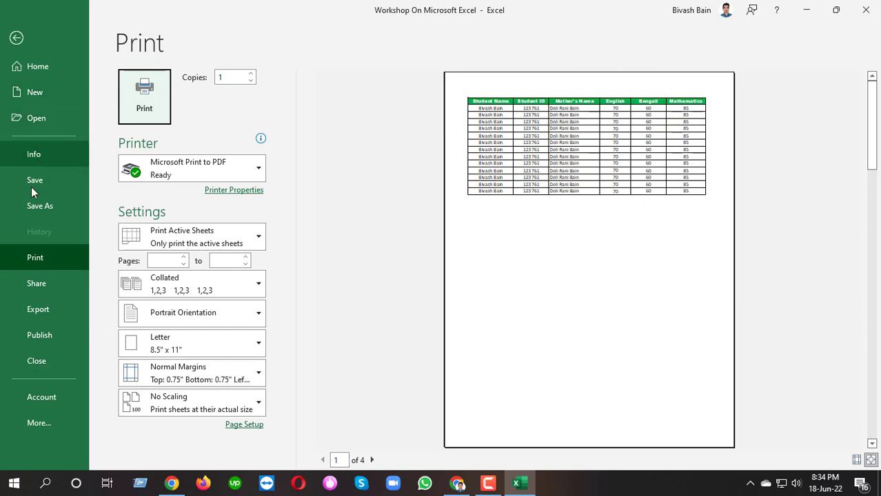
Close and reopen the print preview, then return to the sheet and select columns F and G.
left_click(31, 179)
left_click(18, 32)
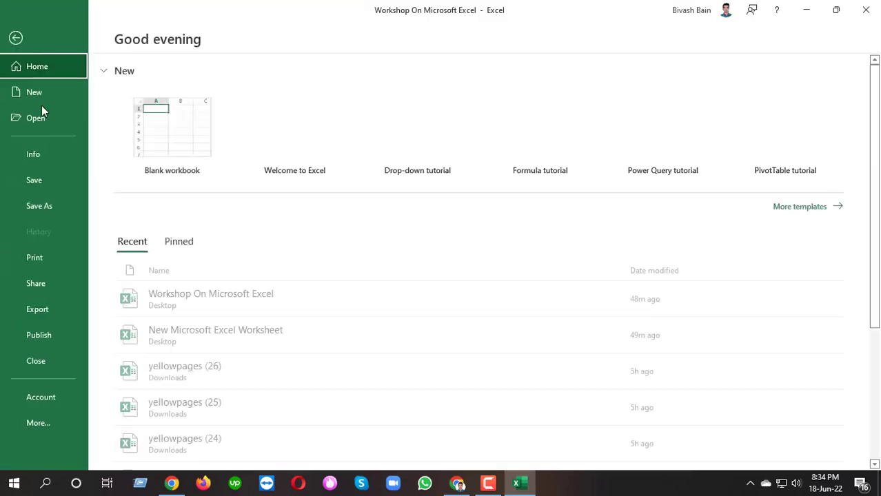
left_click(42, 258)
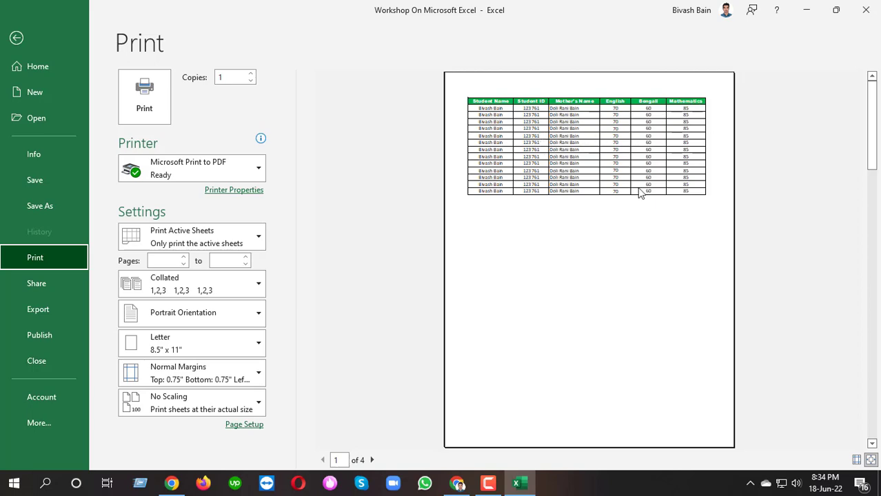
left_click(35, 180)
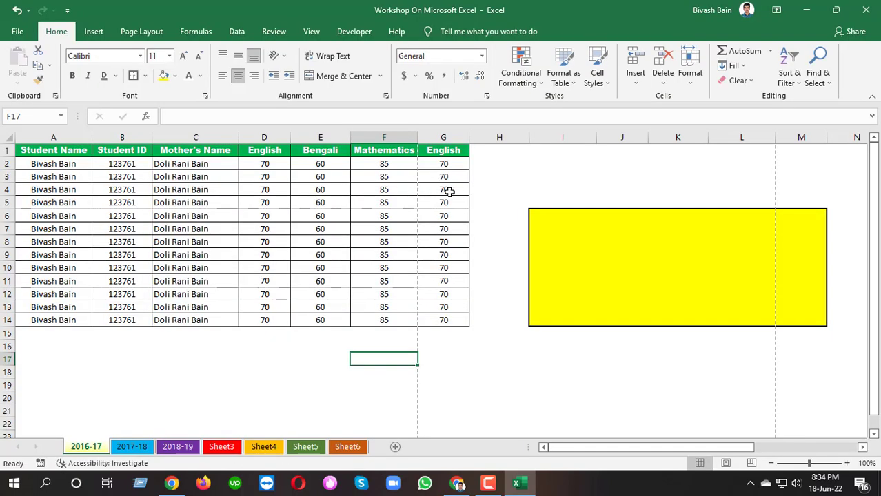
left_click(396, 132)
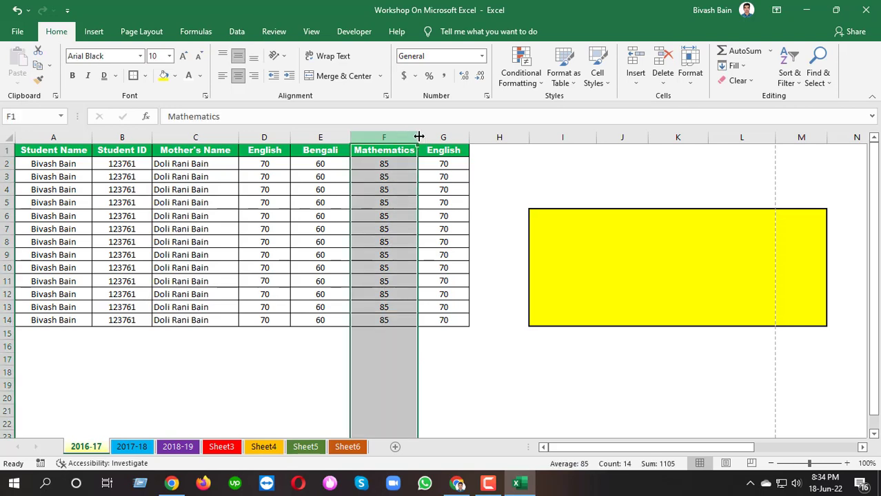
left_click(451, 137)
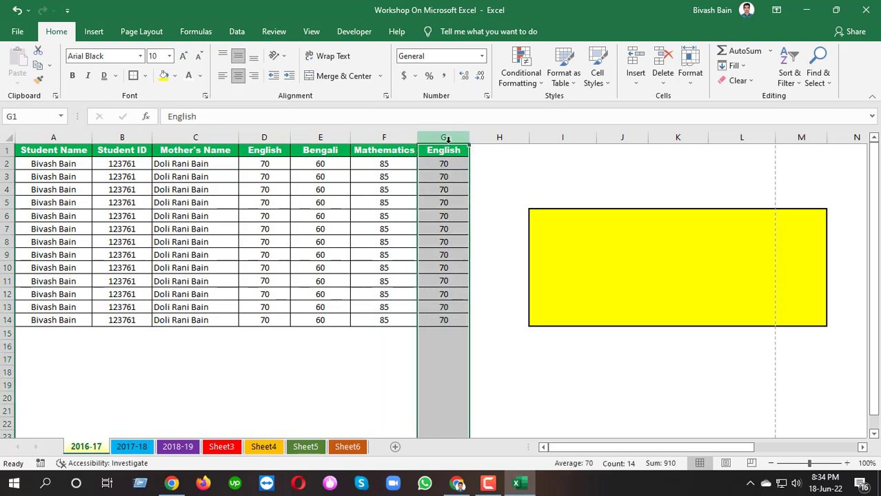
Check the print preview again, then select columns A to F and column G on the sheet.
left_click(17, 31)
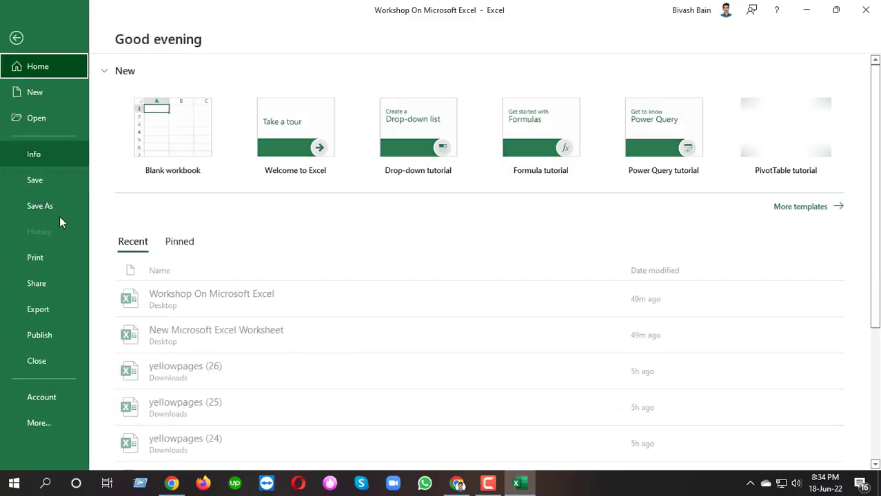
left_click(31, 257)
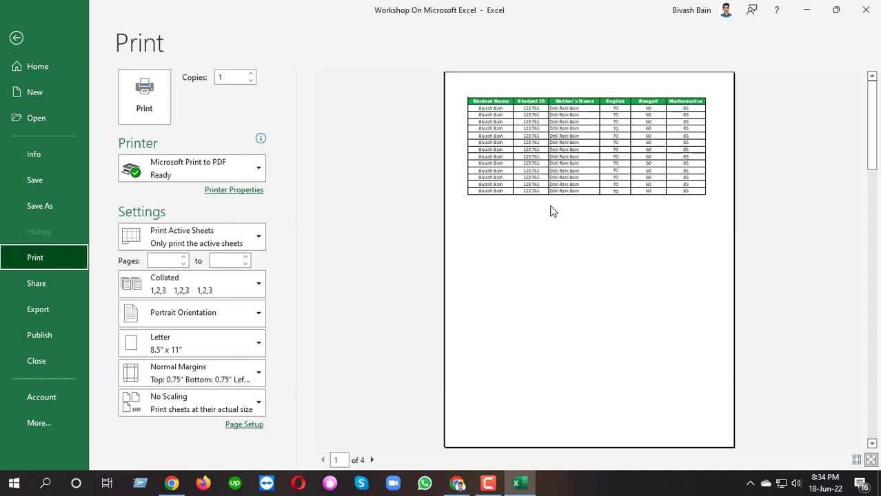
left_click(689, 105)
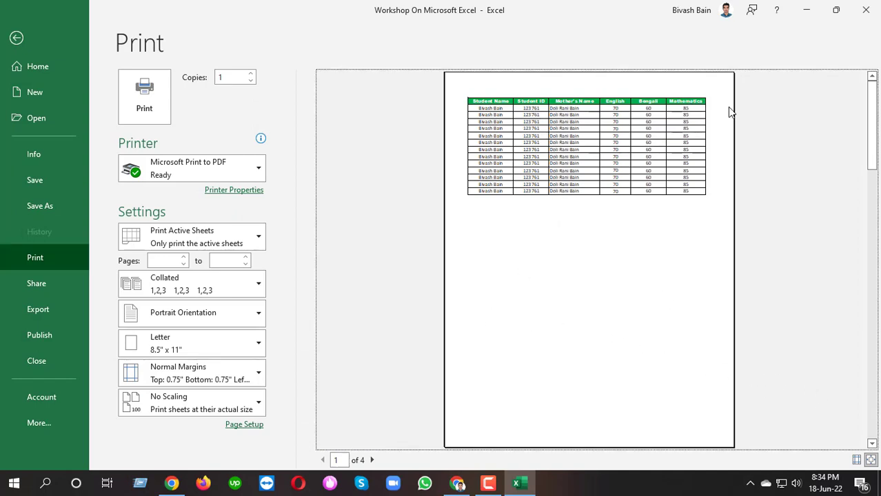
key("Escape")
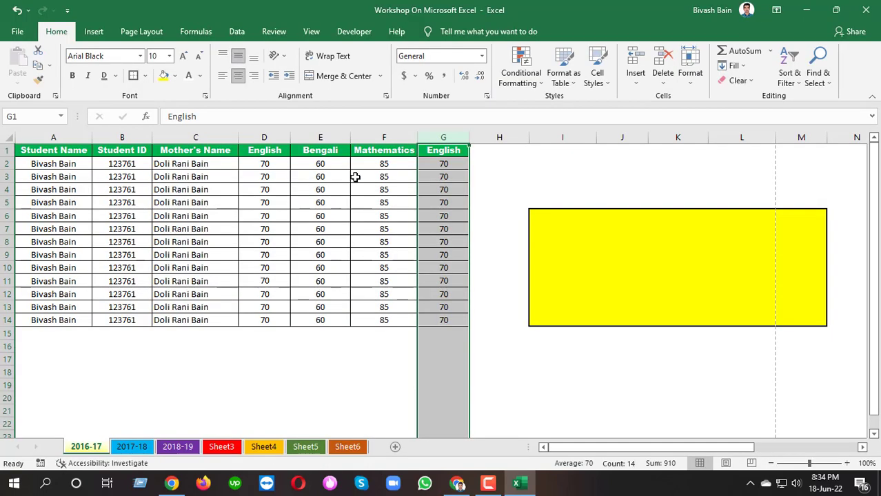
left_click(472, 177)
left_click(385, 142)
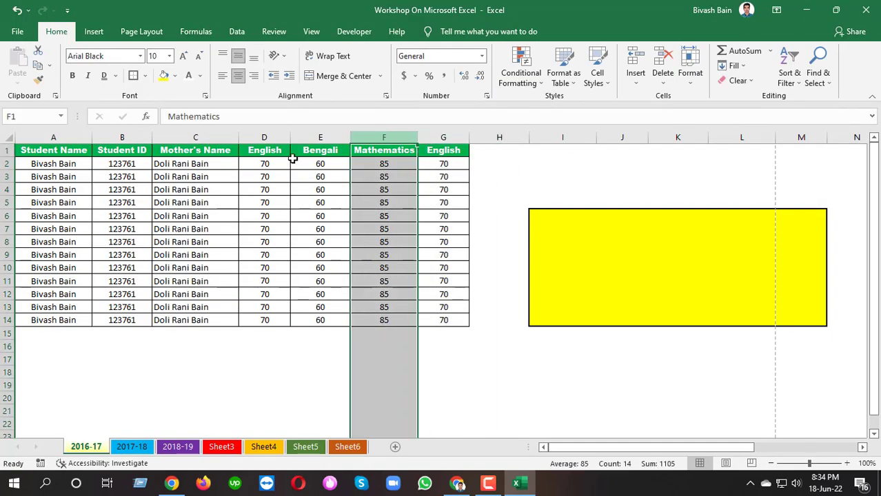
left_click(68, 141, "shift")
left_click(450, 137)
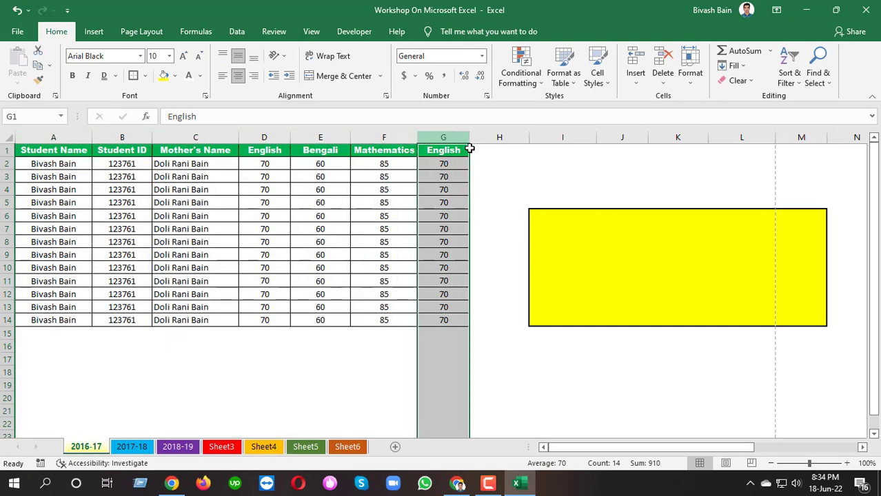
left_click(590, 190)
Zoom the sheet in to 130% and scroll over the marks table.
scroll(493, 252, "down", 1)
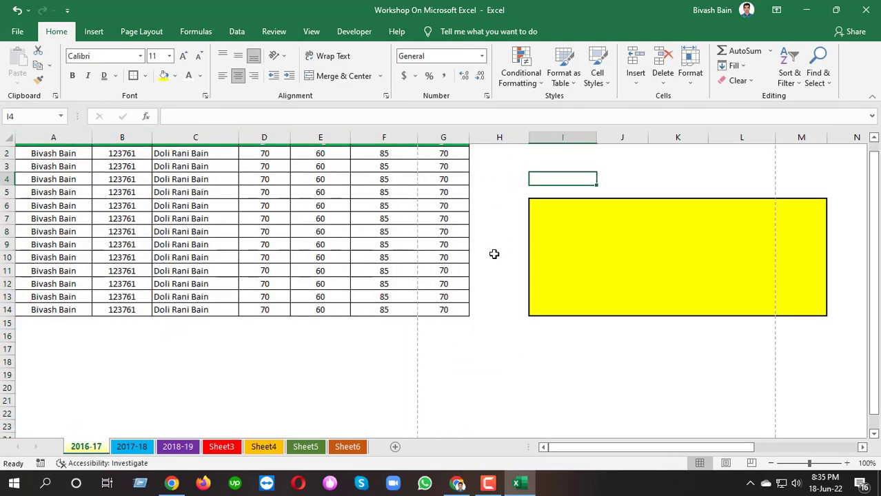
scroll(493, 252, "down", 6)
scroll(493, 255, "down", 9)
scroll(492, 255, "up", 8)
scroll(493, 255, "up", 7)
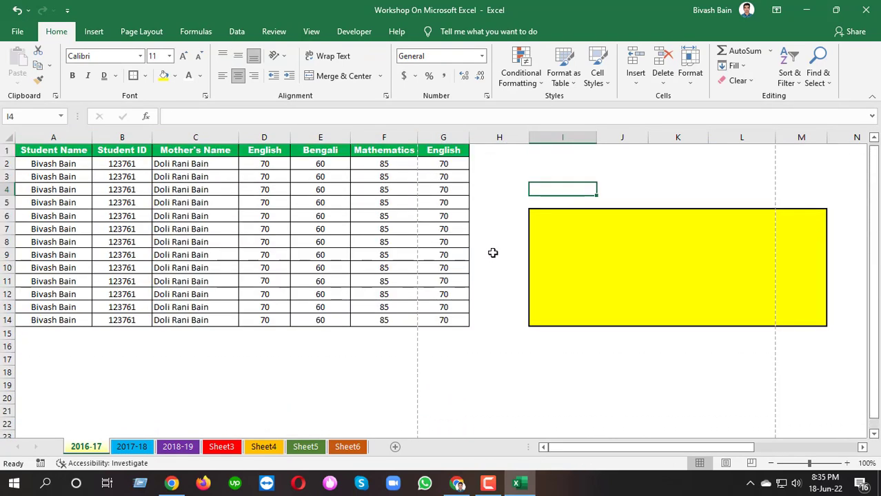
left_click(846, 464)
left_click(846, 464)
left_click(846, 464)
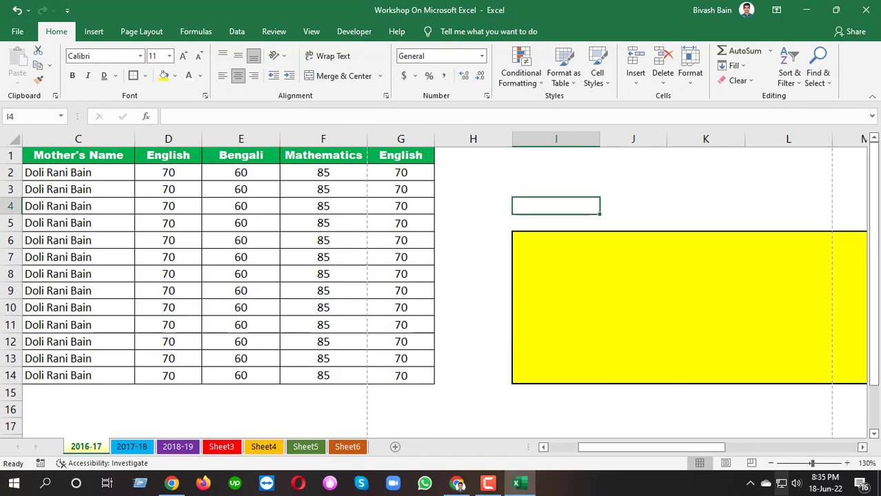
left_click_drag(659, 451, 629, 451)
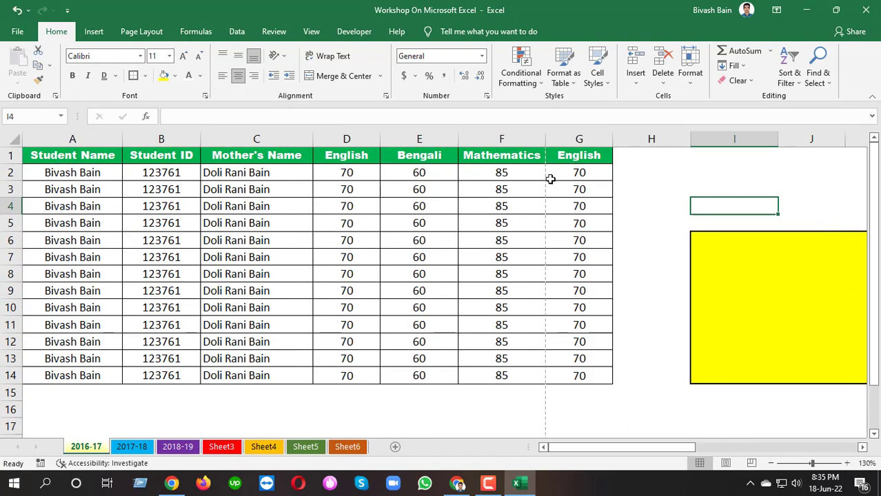
scroll(547, 235, "down", 8)
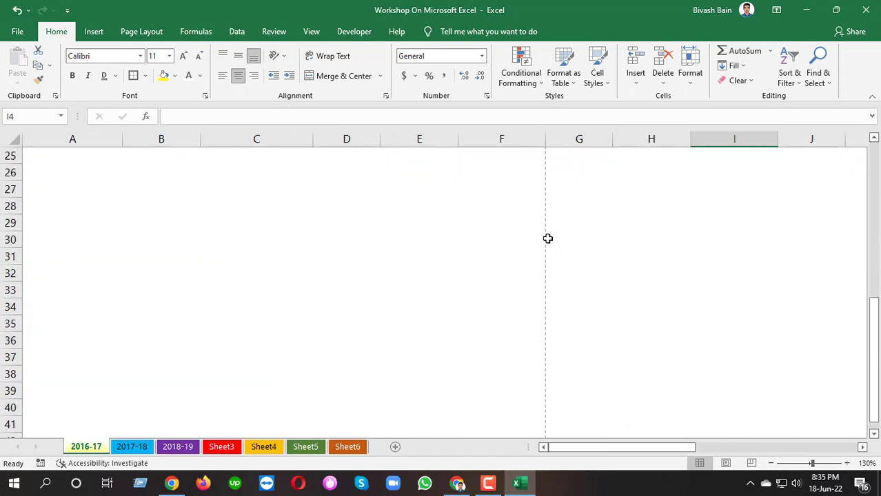
scroll(547, 239, "down", 4)
scroll(547, 239, "down", 4)
scroll(547, 239, "up", 2)
scroll(548, 239, "up", 1)
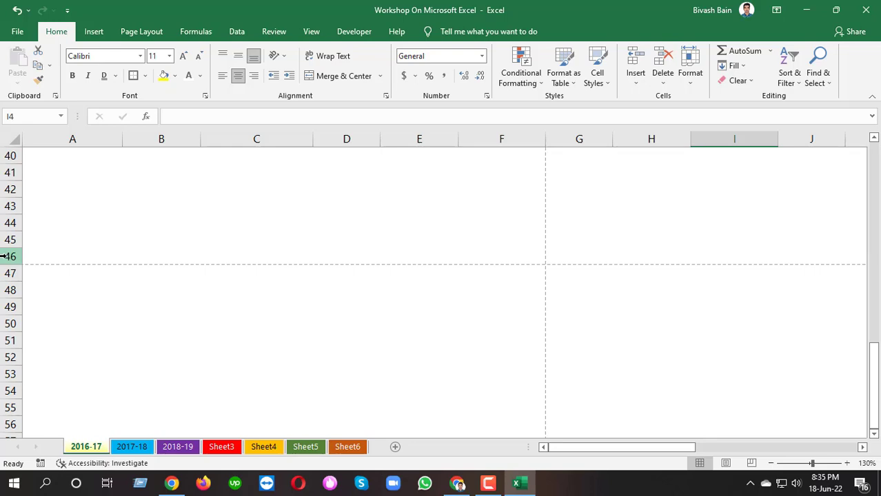
scroll(194, 284, "up", 10)
scroll(196, 285, "up", 3)
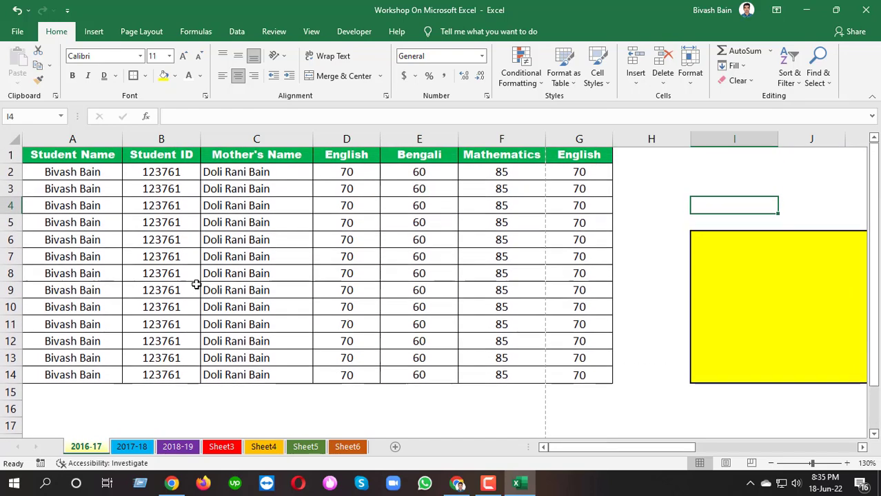
scroll(197, 282, "down", 2)
scroll(196, 282, "up", 2)
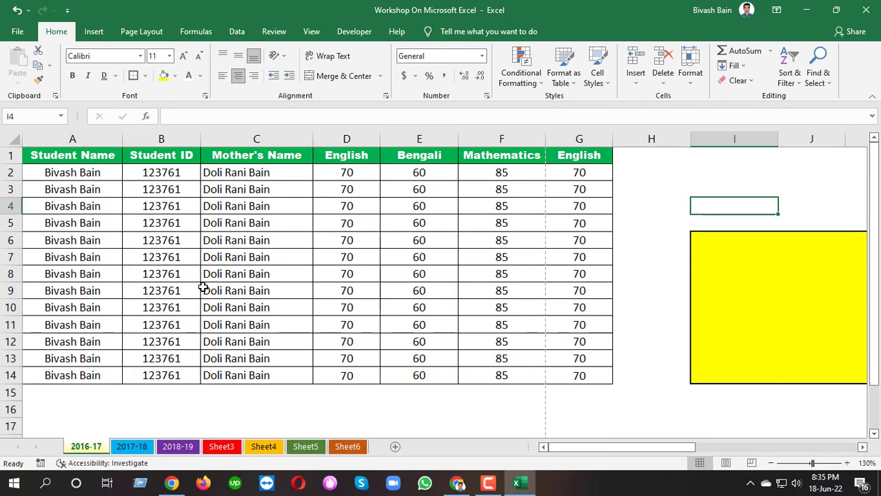
Apply a thick outside border to A1:F46.
left_click(84, 156)
scroll(334, 295, "down", 3)
scroll(415, 315, "down", 6)
scroll(434, 331, "down", 3)
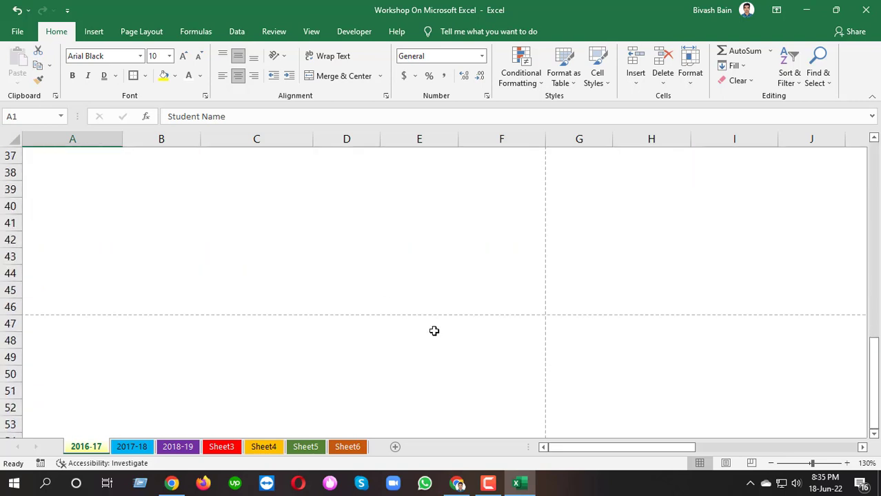
left_click(535, 307, "shift")
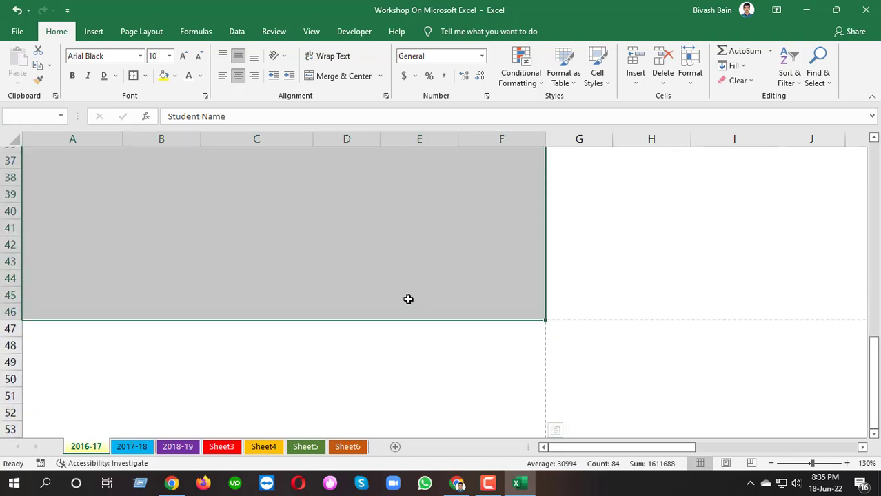
scroll(408, 300, "up", 12)
left_click(144, 76)
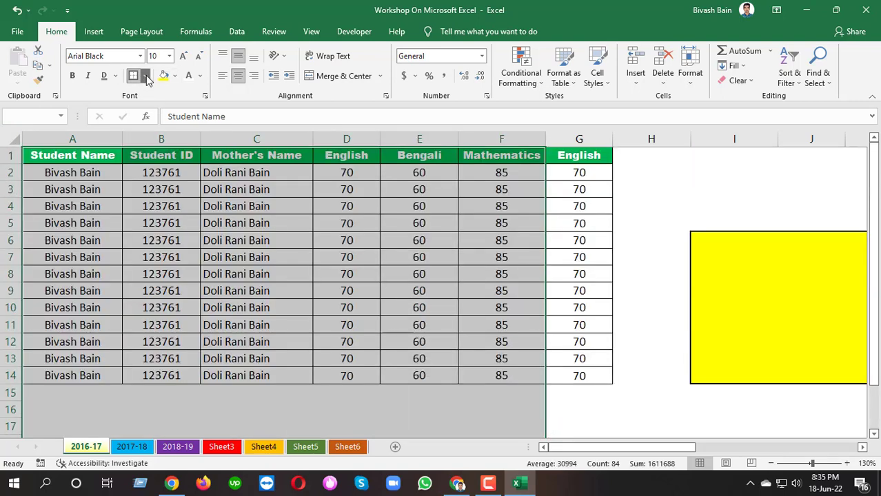
left_click(150, 218)
left_click(644, 258)
Reselect A1:F46 and give it a bottom double border.
scroll(615, 277, "down", 3)
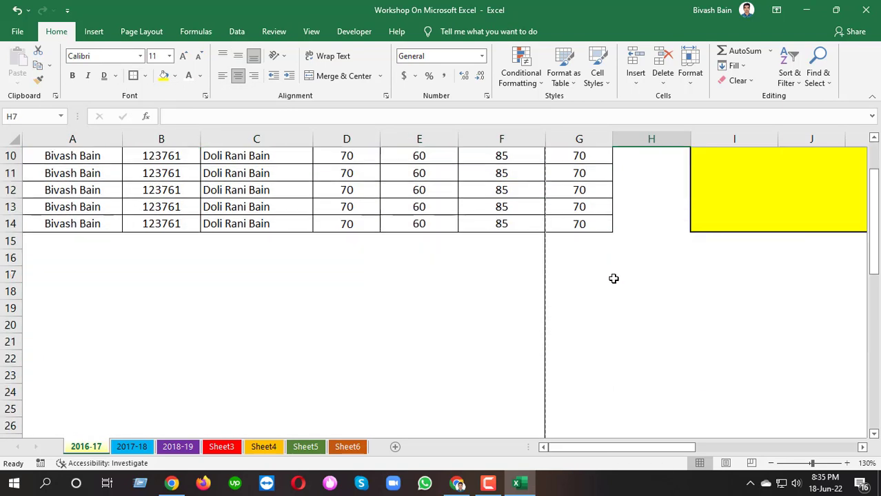
scroll(511, 272, "down", 8)
scroll(511, 273, "up", 1)
left_click(417, 274)
scroll(314, 306, "down", 3)
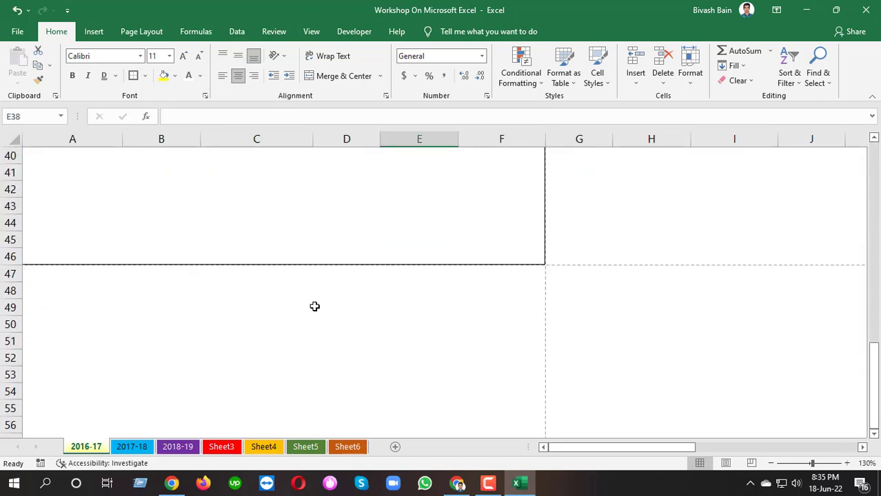
scroll(258, 290, "up", 10)
scroll(257, 290, "up", 3)
left_click(55, 158)
scroll(401, 304, "down", 7)
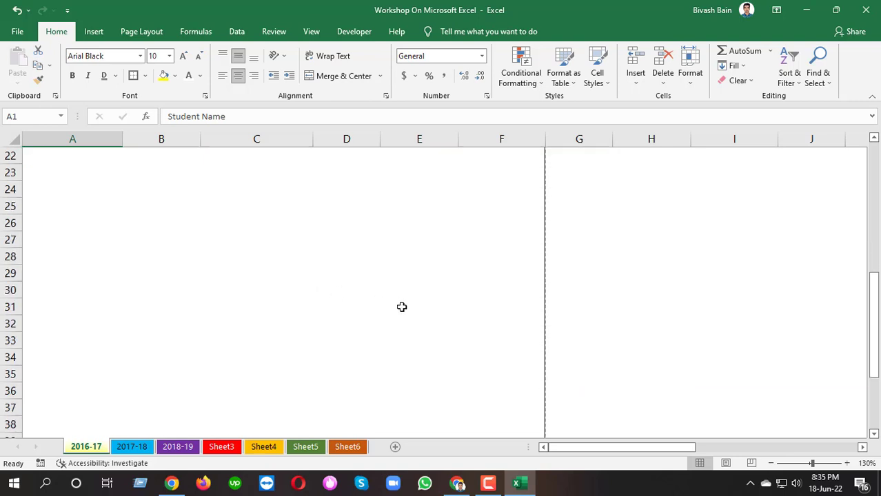
scroll(482, 338, "down", 4)
left_click(522, 355, "shift")
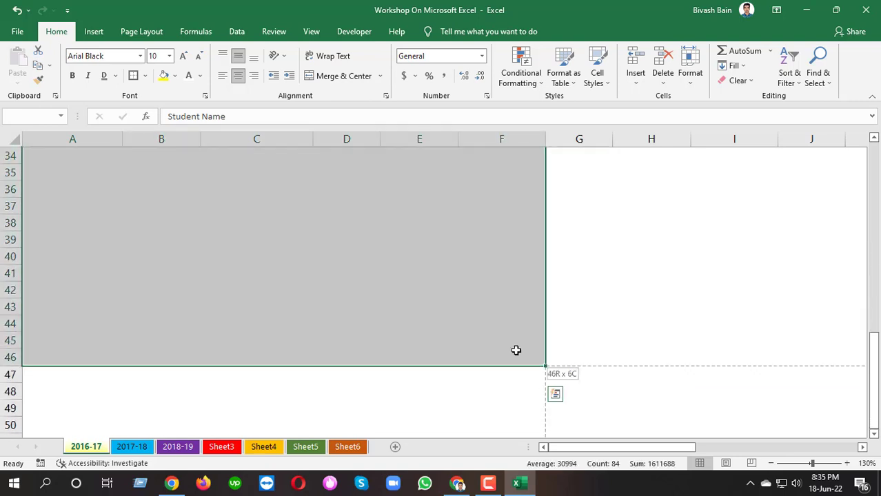
left_click(145, 76)
left_click(153, 235)
scroll(157, 212, "up", 4)
scroll(157, 212, "up", 7)
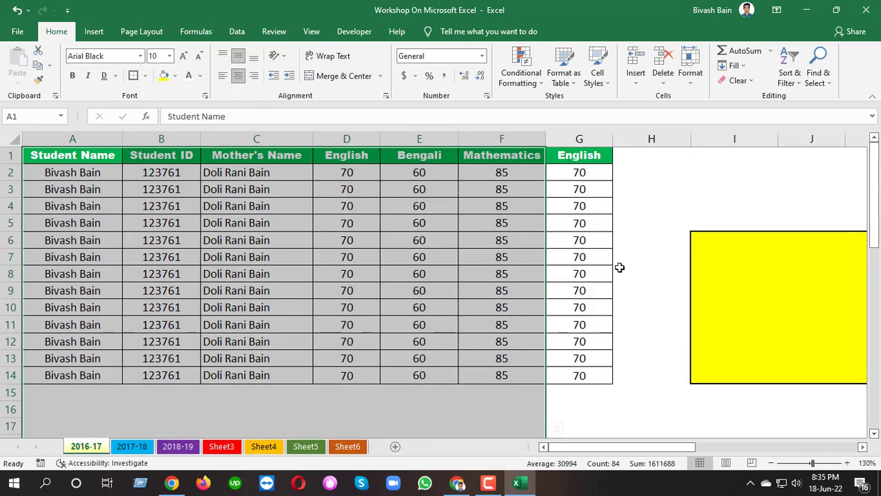
left_click(617, 273)
Check the border corner at F46, then select columns G and H beside the table.
scroll(640, 276, "down", 6)
scroll(640, 275, "down", 5)
left_click(452, 310)
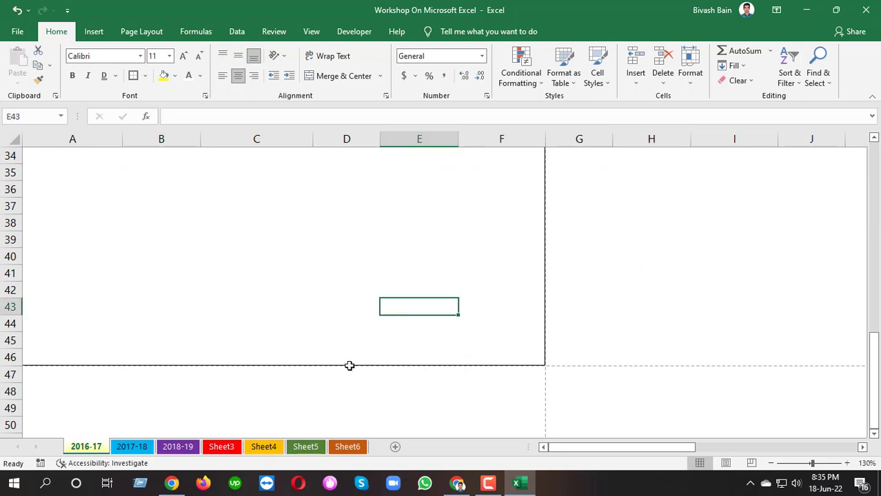
left_click(537, 359)
scroll(419, 308, "up", 6)
scroll(419, 307, "up", 5)
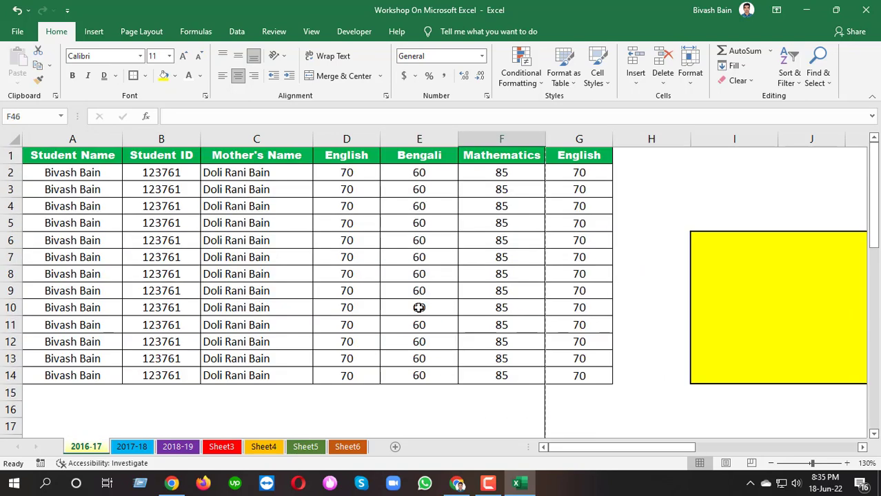
left_click(55, 159)
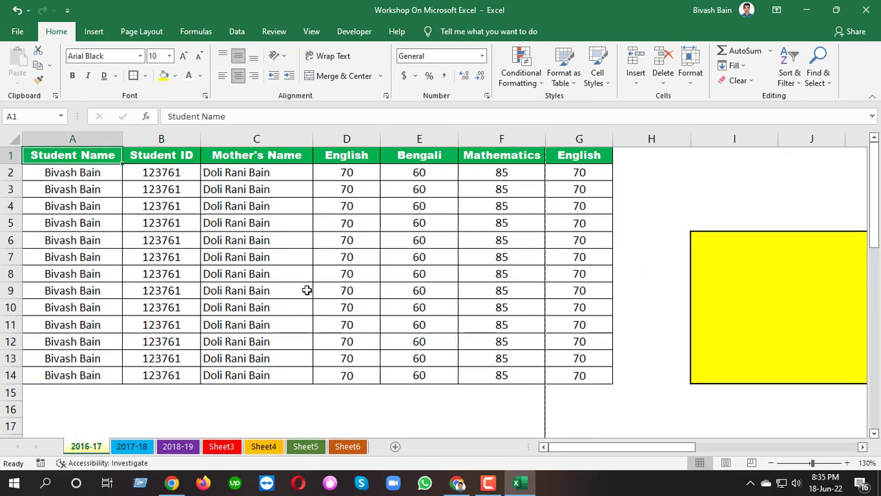
left_click(579, 139)
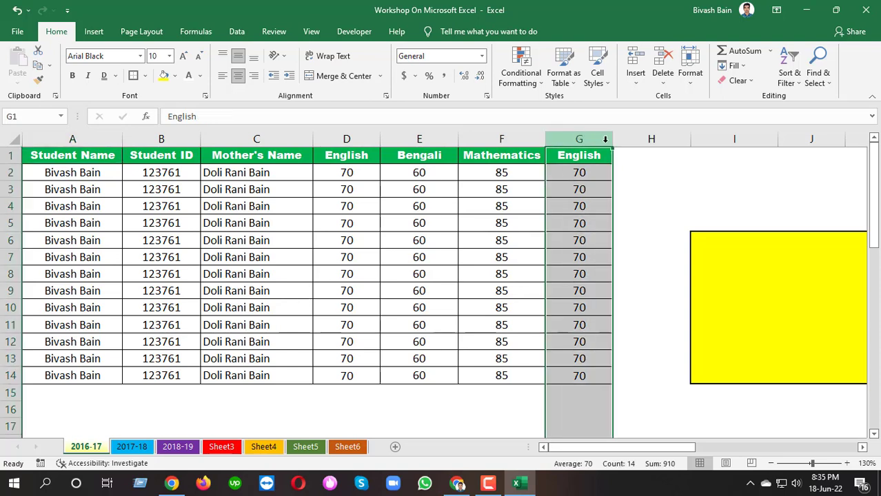
left_click(653, 140)
left_click(583, 139)
Preview the printout and compare page 1 with page 2, where the English column and yellow box land.
left_click(17, 32)
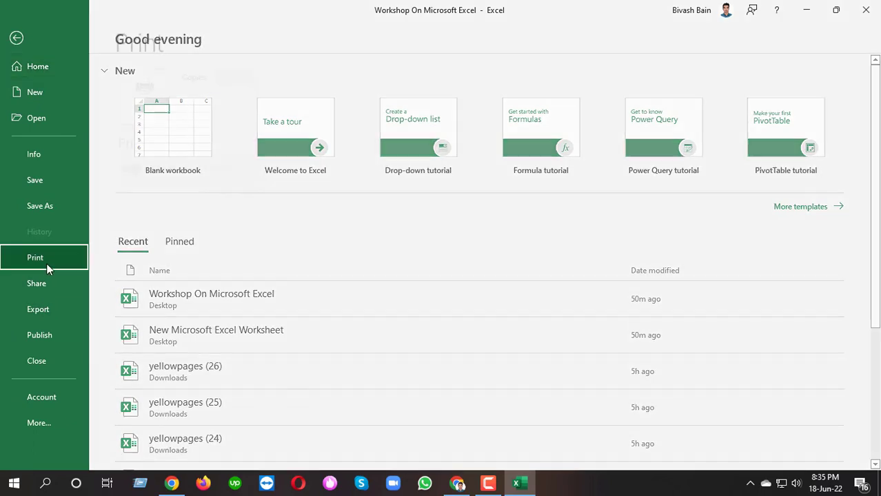
left_click(43, 259)
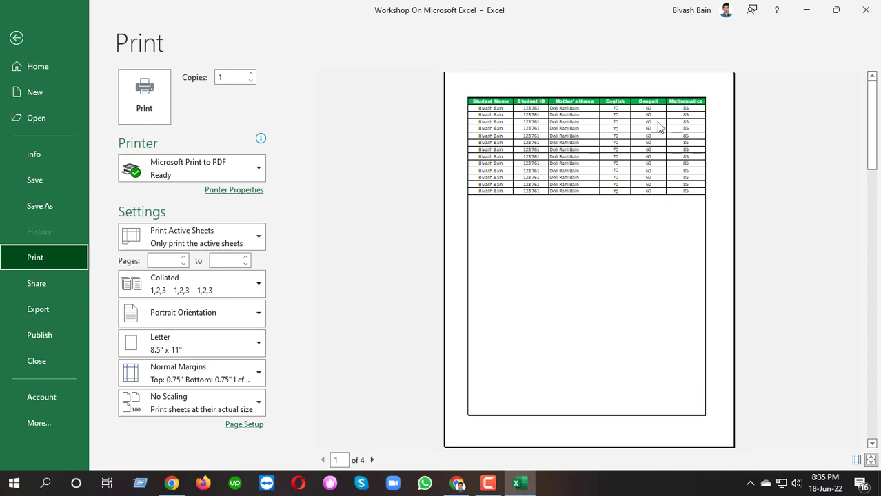
left_click(370, 460)
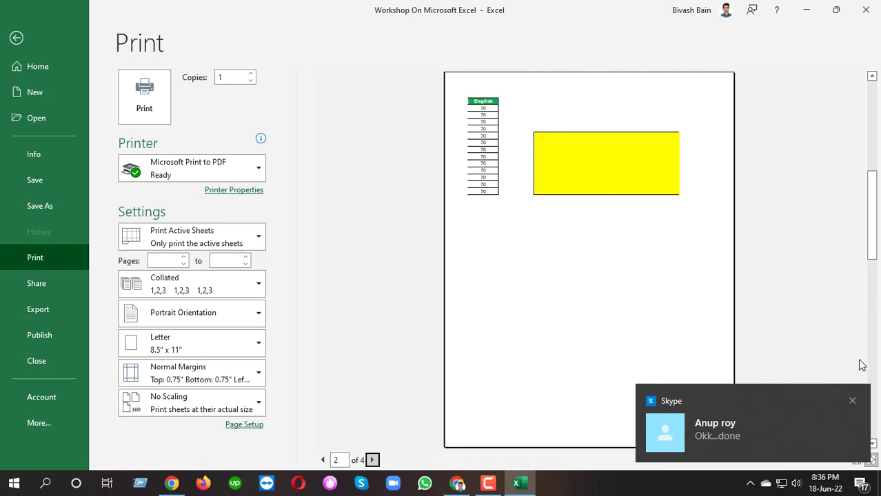
left_click(852, 401)
scroll(512, 246, "up", 2)
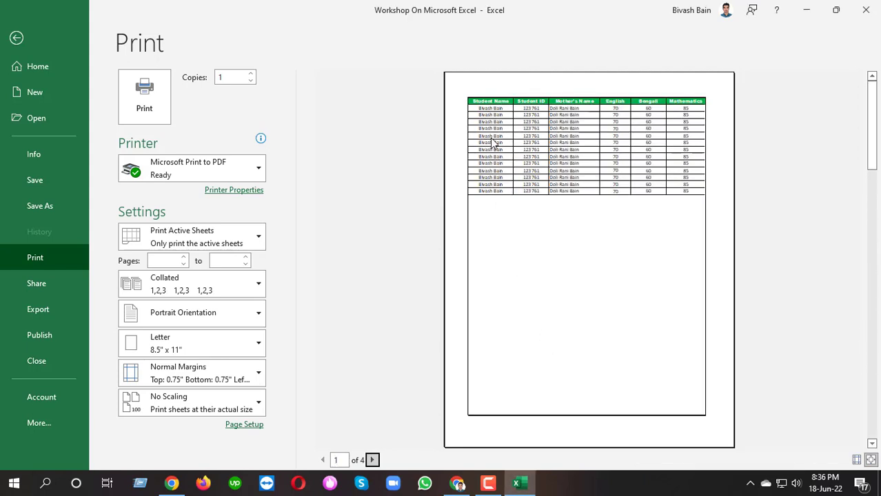
left_click(371, 460)
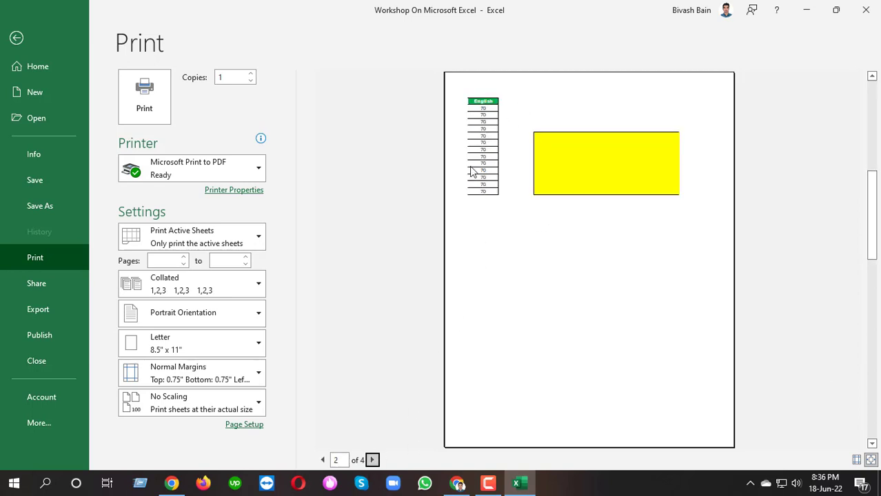
left_click(323, 459)
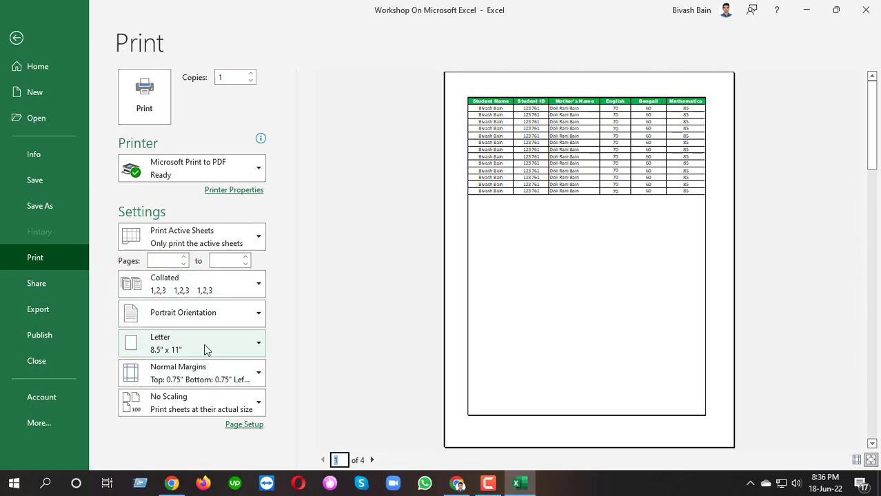
Switch the printout's paper size from Letter to A4 and save the workbook.
left_click(176, 345)
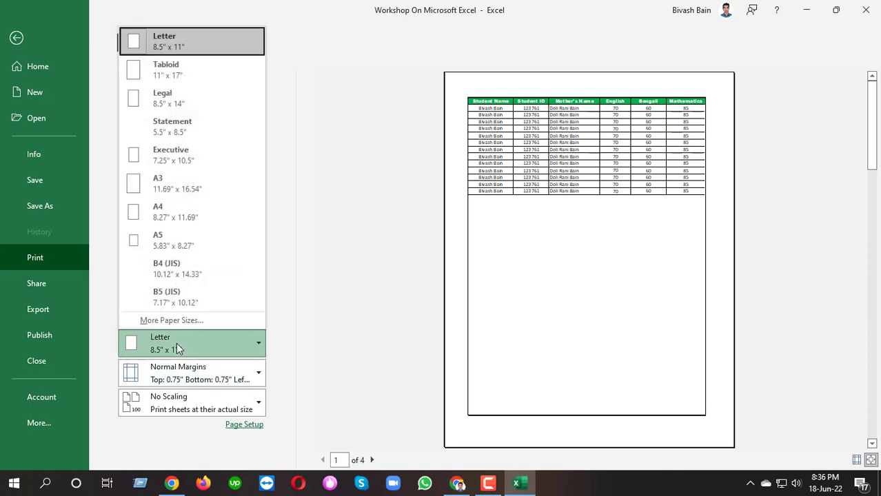
left_click(175, 219)
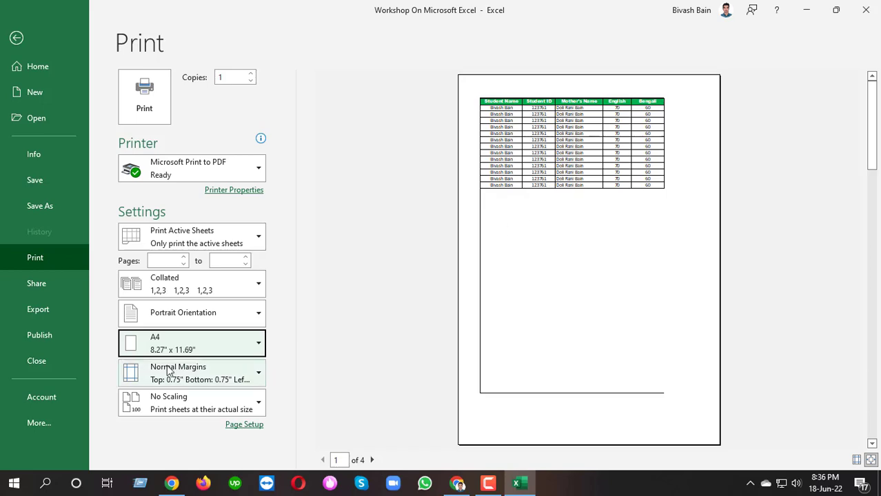
left_click(37, 183)
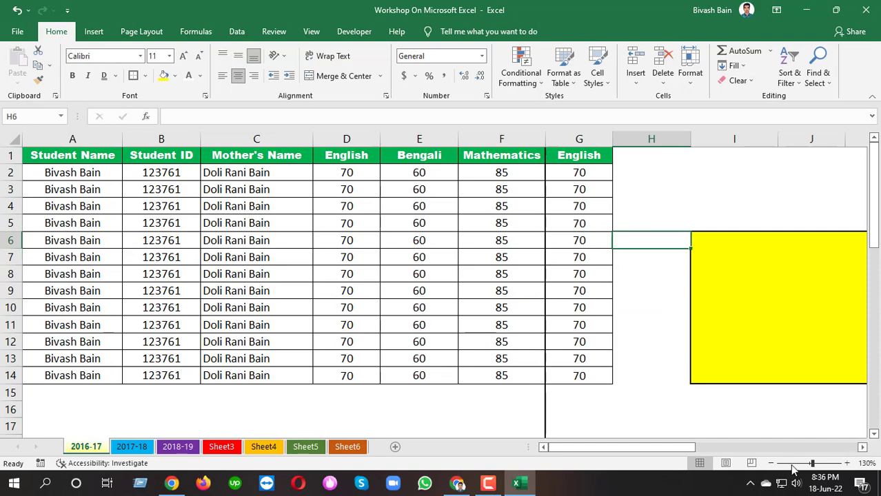
Zoom to 100% and clear all borders from A1:F46, removing the stray lines at row 46.
scroll(493, 367, "down", 2)
left_click(492, 367)
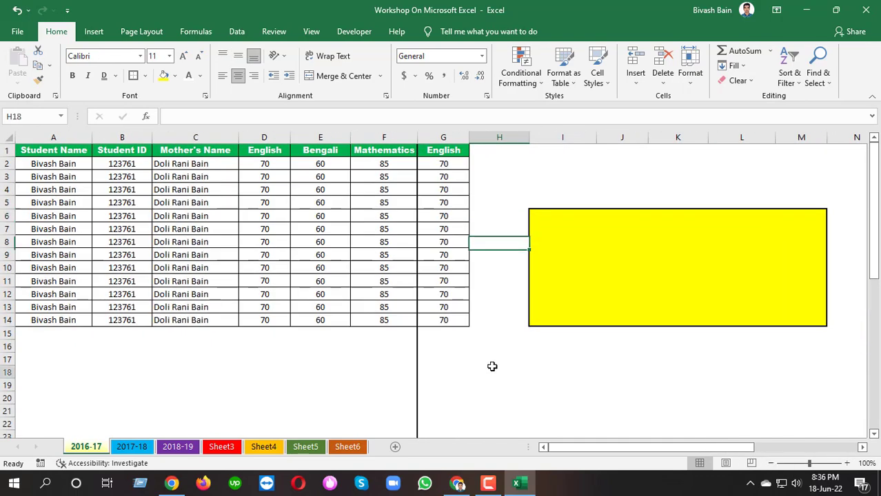
left_click(53, 168)
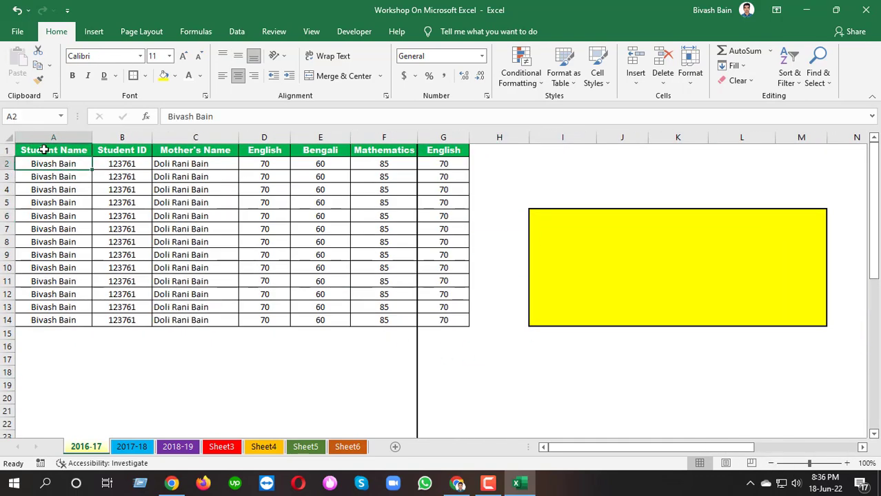
left_click(44, 149)
scroll(303, 310, "down", 5)
scroll(399, 386, "down", 5)
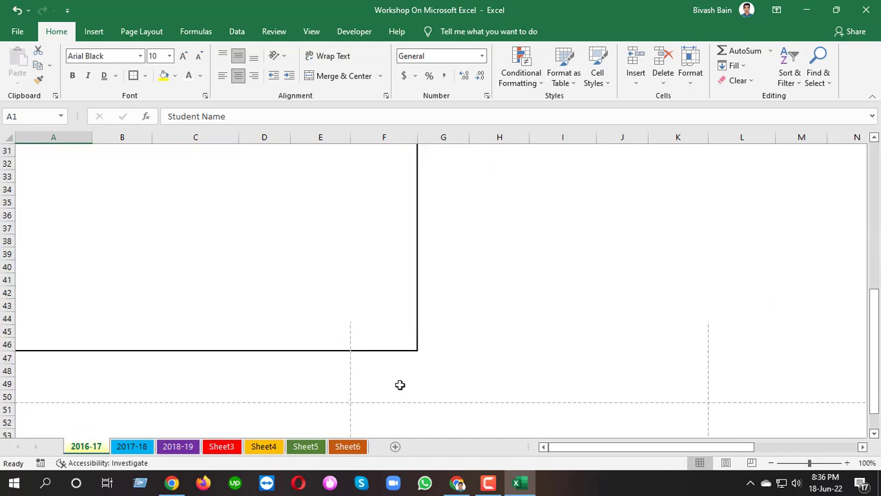
left_click(404, 348, "shift")
left_click(145, 76)
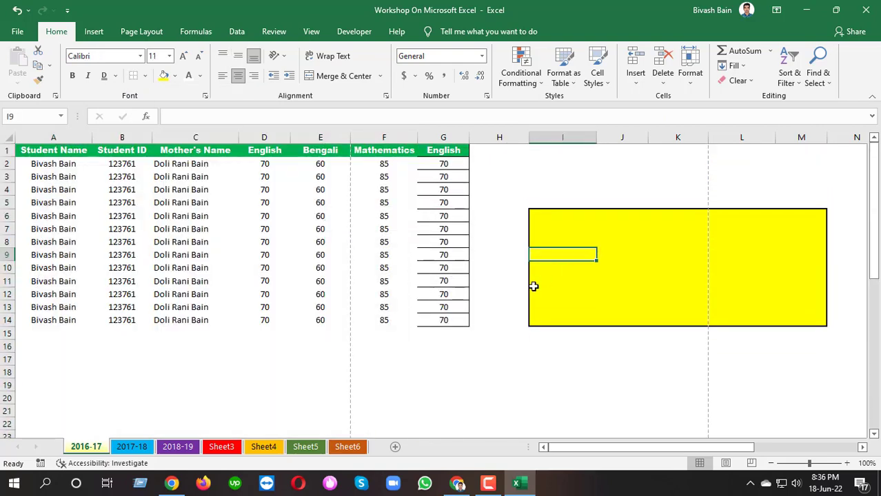
Apply All Borders to the marks table A1:G14.
left_click(52, 151)
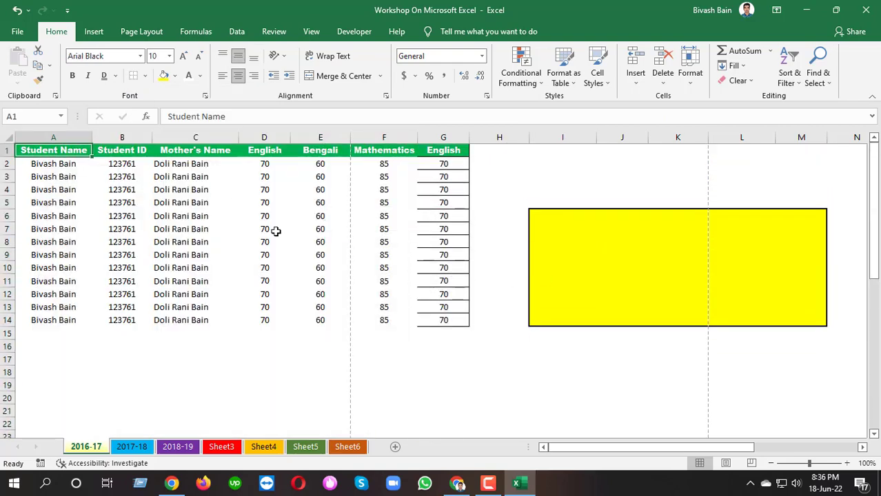
left_click(441, 319, "shift")
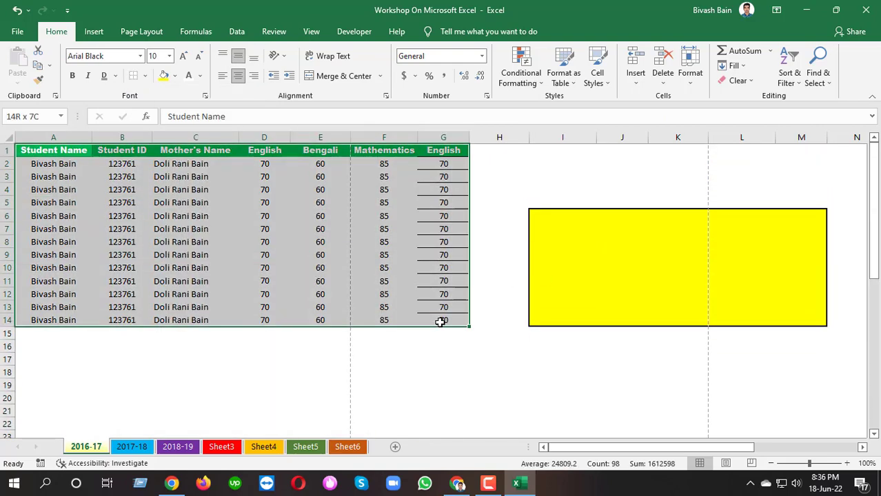
left_click(144, 76)
left_click(172, 187)
left_click(631, 322)
Scroll below the table to confirm the area around row 50 is free of borders.
scroll(557, 334, "down", 6)
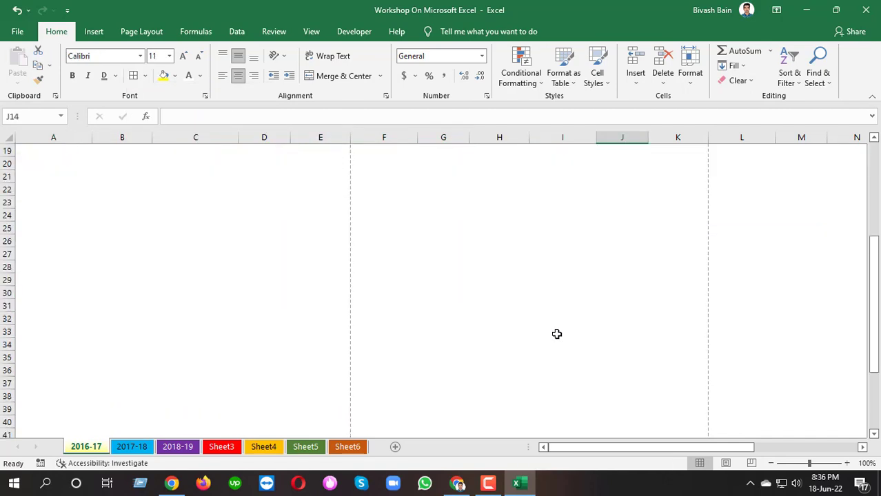
scroll(557, 334, "down", 6)
scroll(419, 335, "up", 9)
scroll(418, 335, "down", 5)
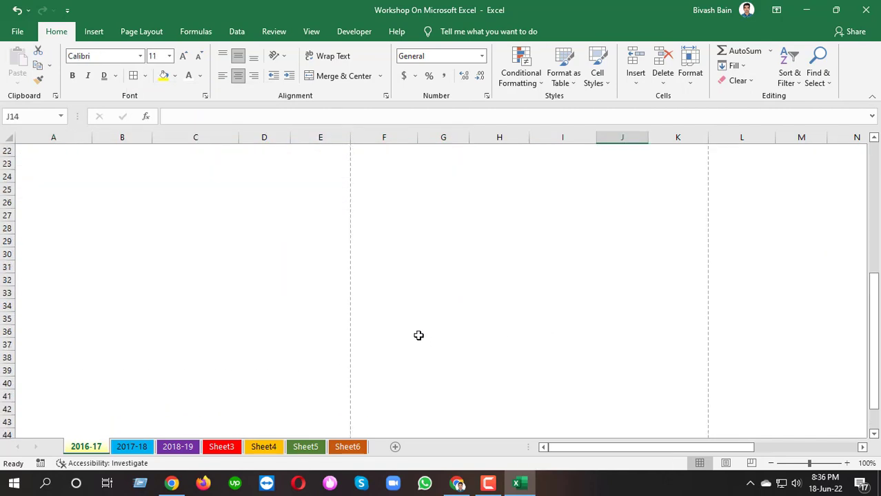
scroll(414, 338, "down", 3)
left_click(348, 356)
scroll(353, 358, "up", 4)
scroll(345, 361, "up", 6)
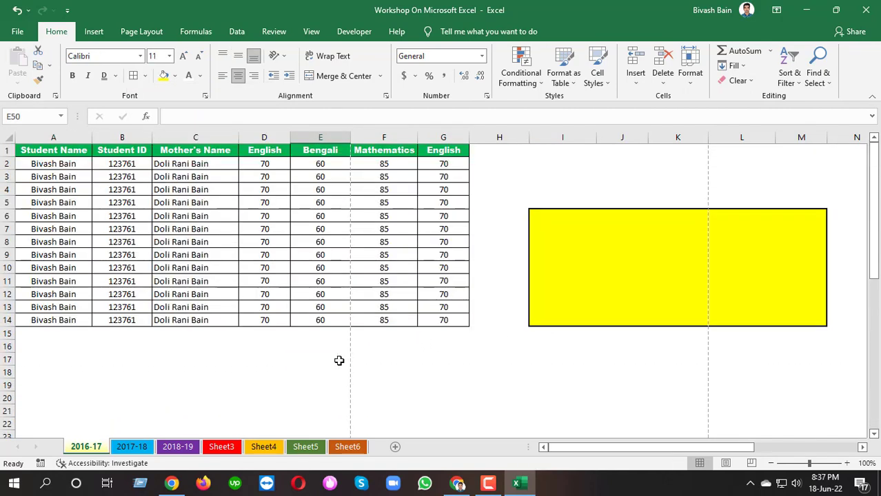
left_click(40, 150)
scroll(177, 212, "down", 5)
scroll(367, 343, "down", 5)
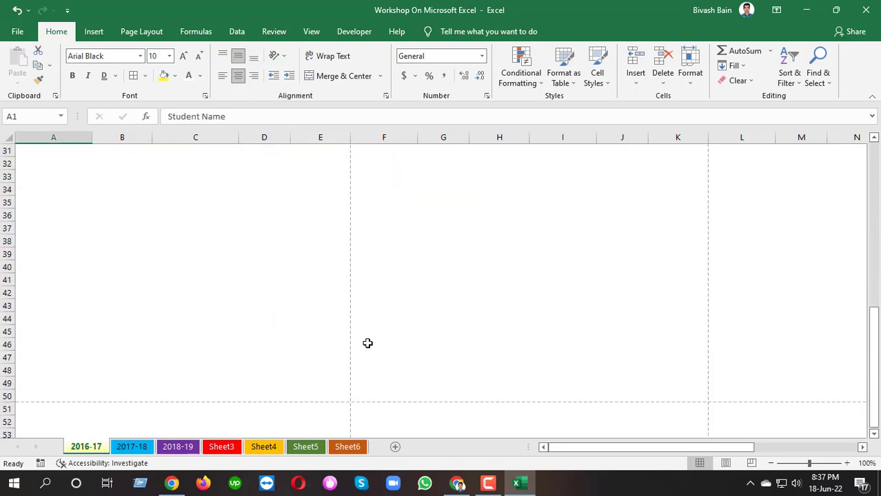
scroll(367, 343, "down", 3)
left_click(347, 282)
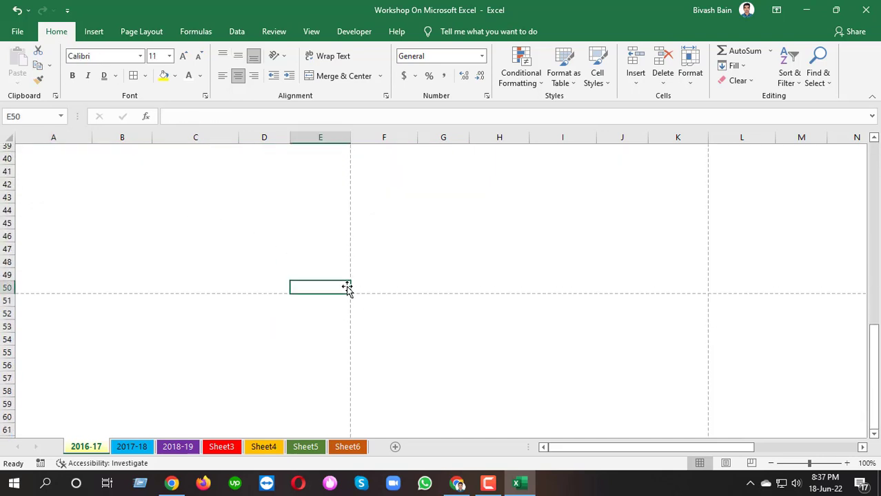
scroll(346, 283, "up", 12)
scroll(345, 286, "up", 1)
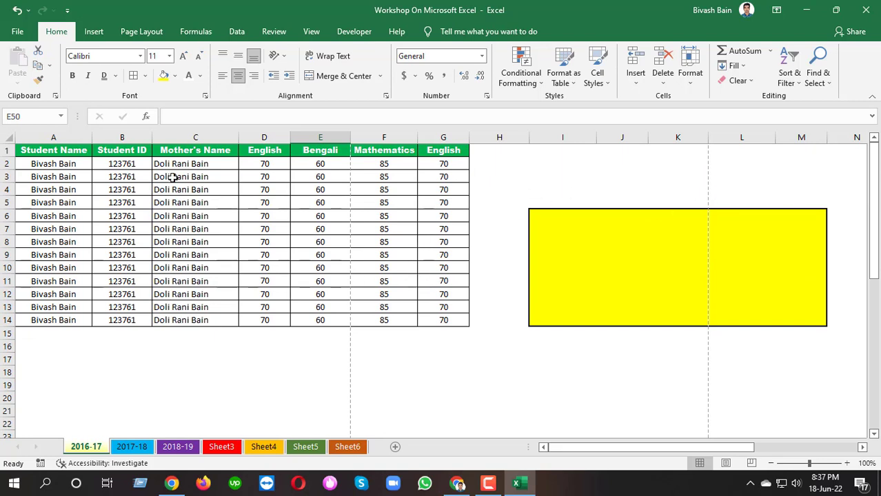
left_click(18, 32)
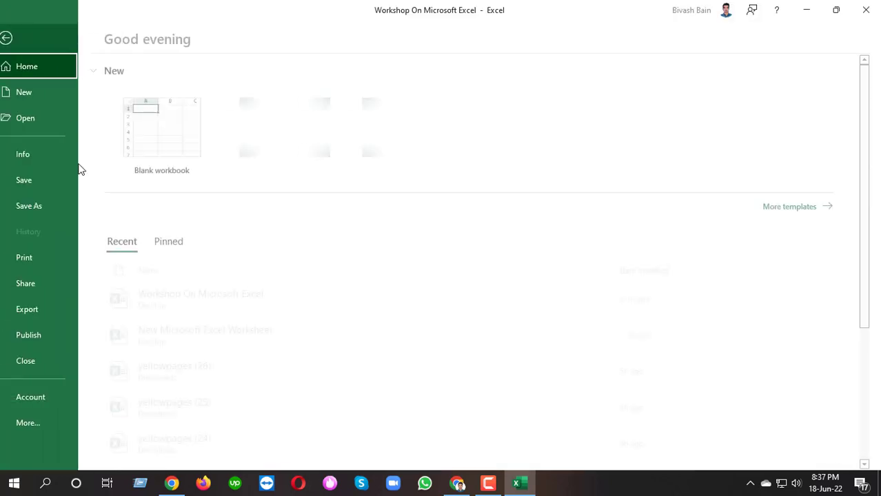
left_click(60, 259)
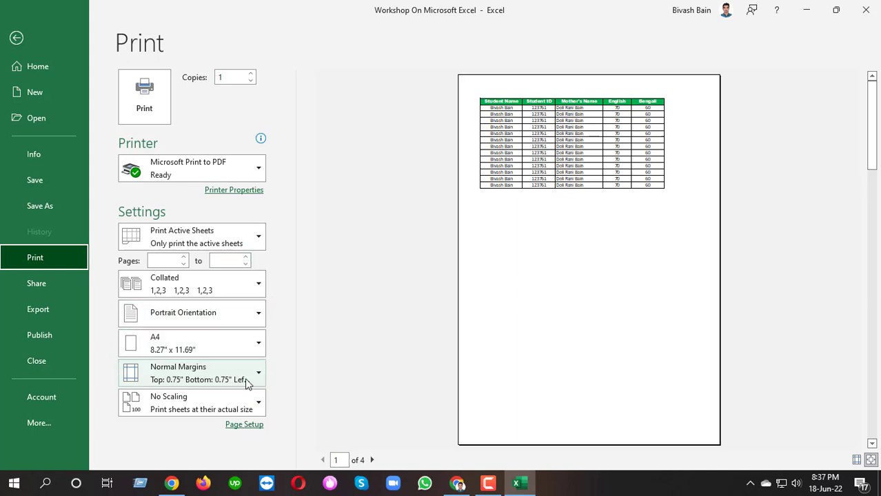
left_click(248, 378)
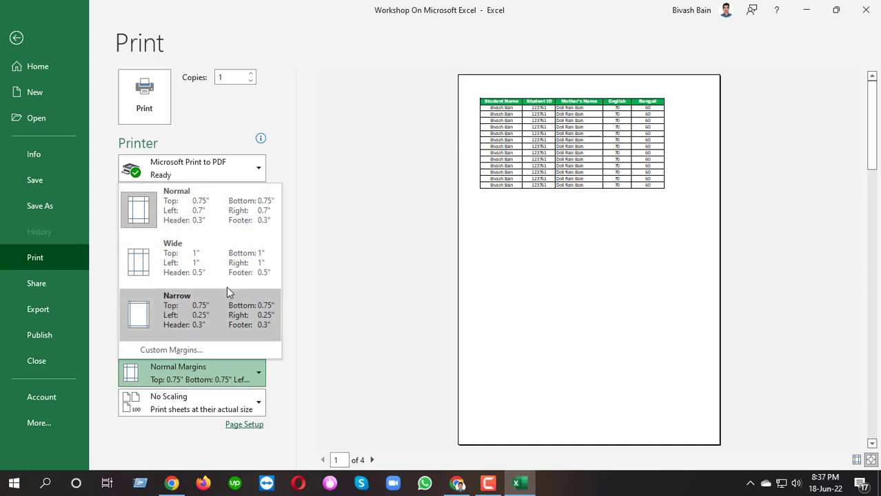
left_click(349, 239)
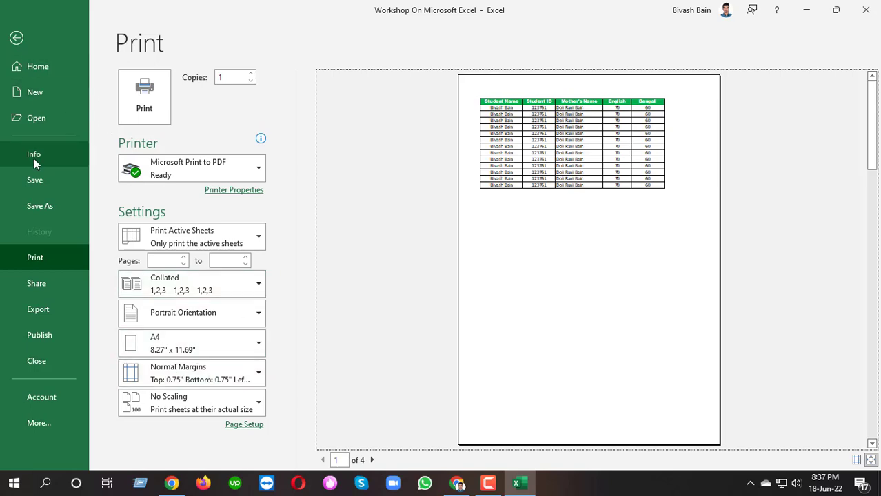
left_click(39, 180)
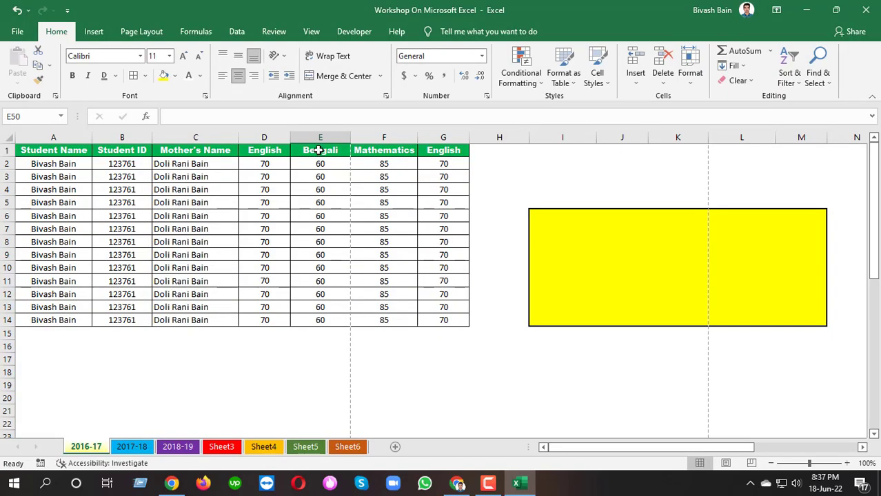
Select the Mathematics column and go to the workbook's File start page.
left_click(54, 163)
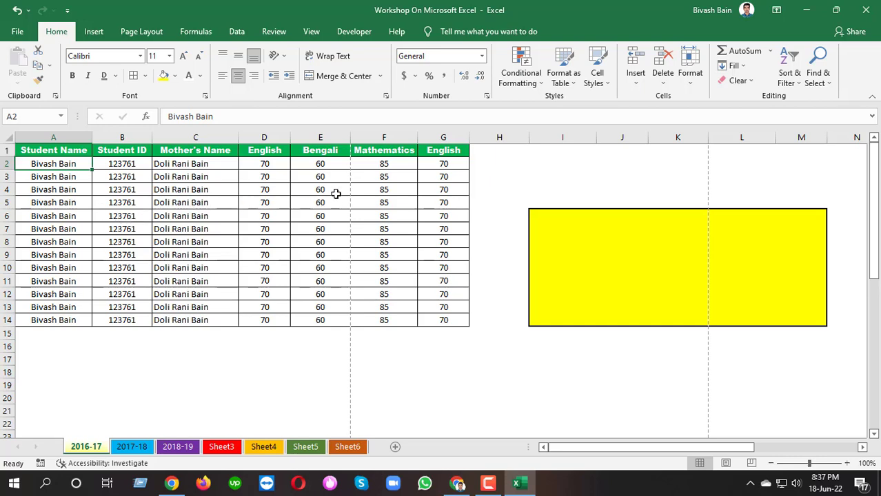
left_click(378, 138)
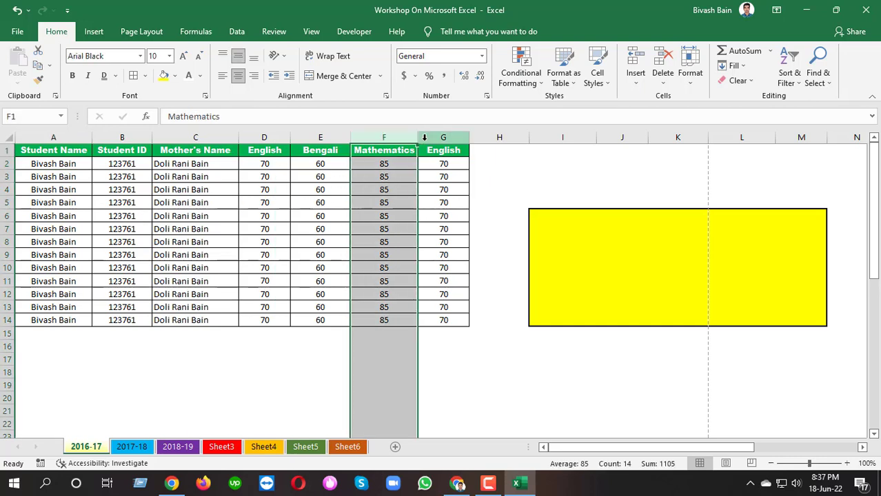
left_click(444, 137)
left_click(378, 138)
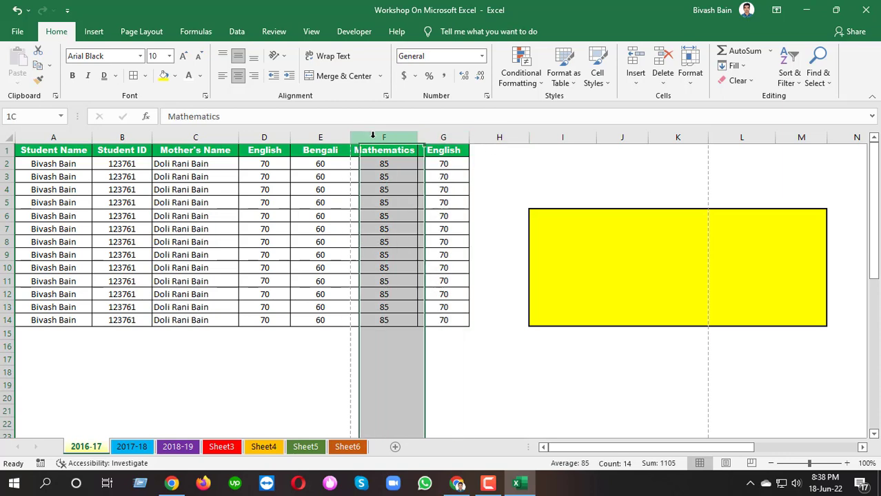
left_click(443, 137)
left_click(384, 138)
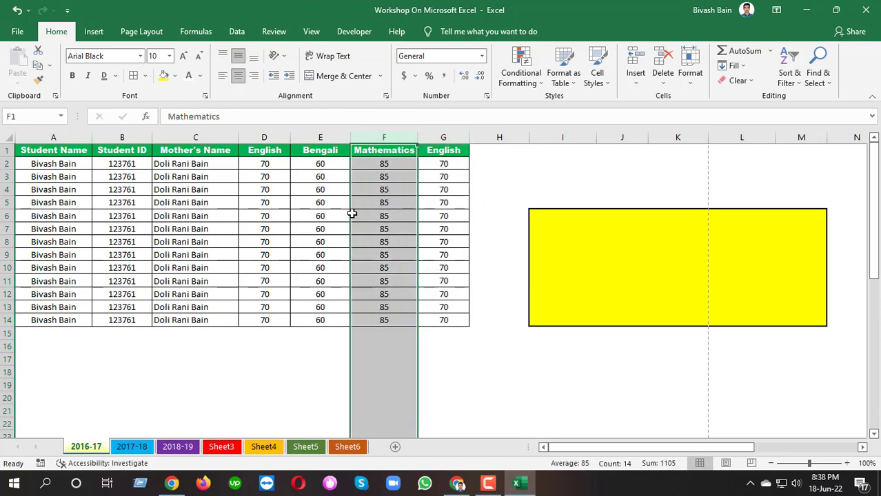
left_click(17, 31)
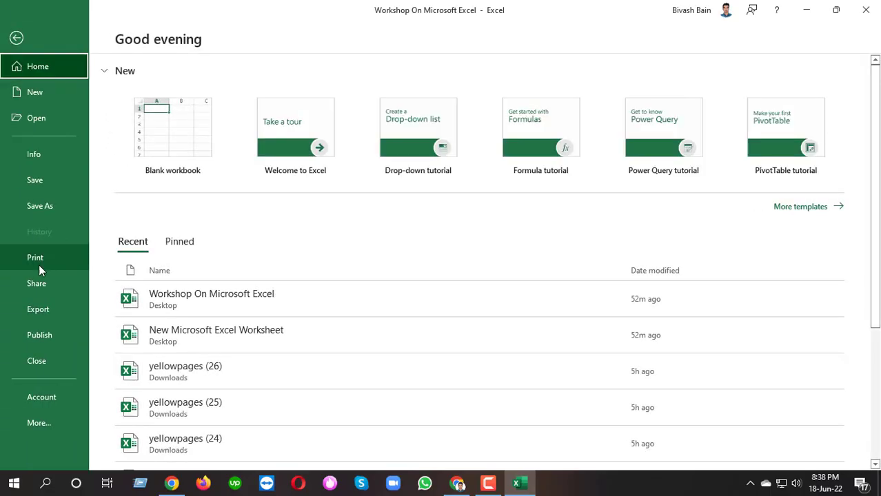
Set the print orientation to Landscape so all seven marks columns fit on page 1.
left_click(39, 261)
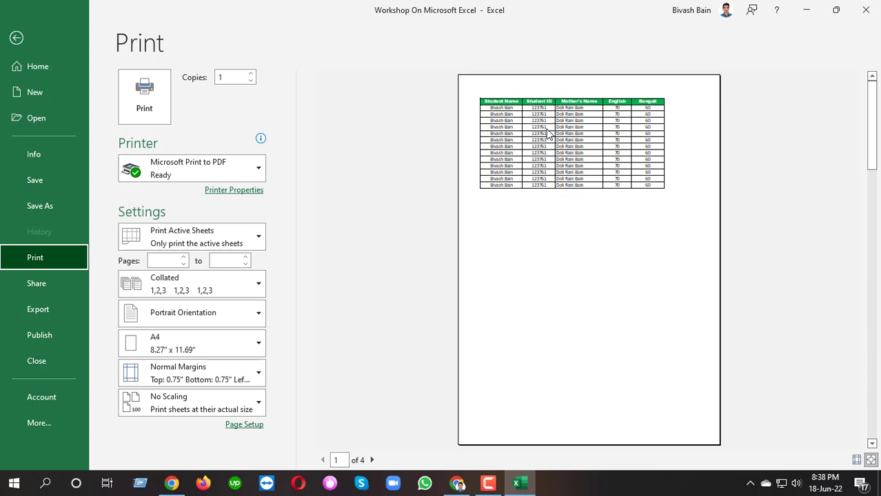
left_click(235, 312)
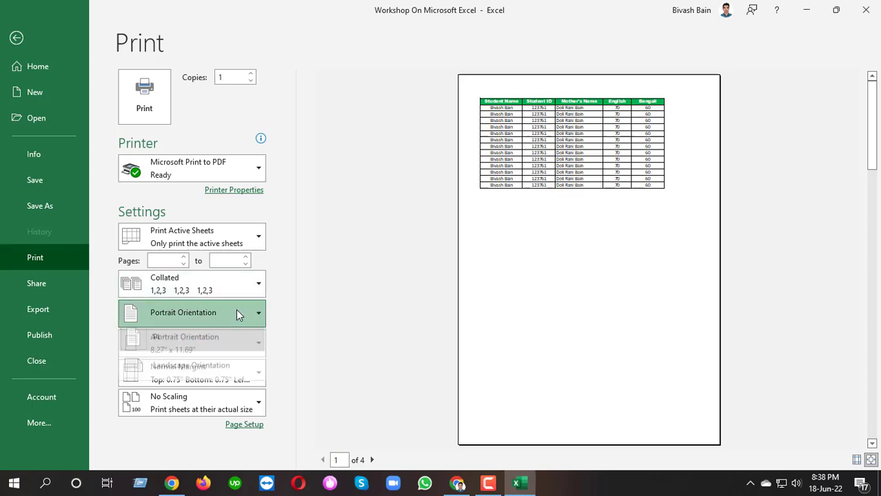
left_click(204, 370)
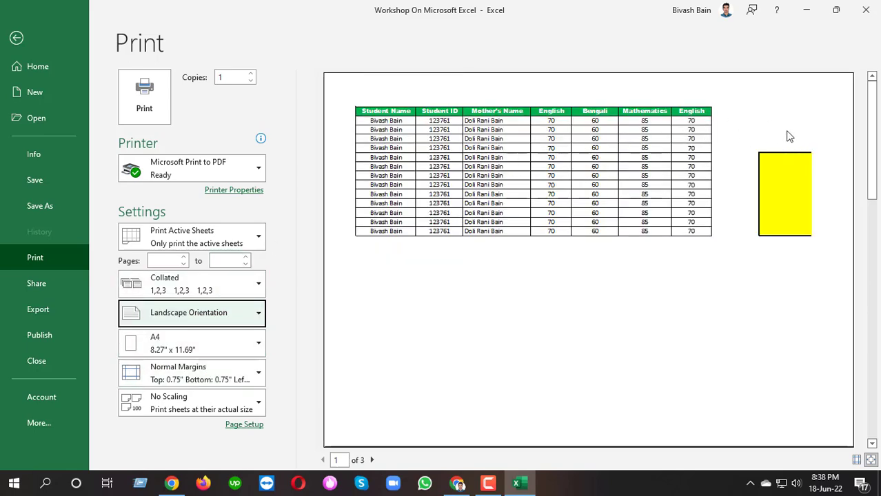
left_click(35, 179)
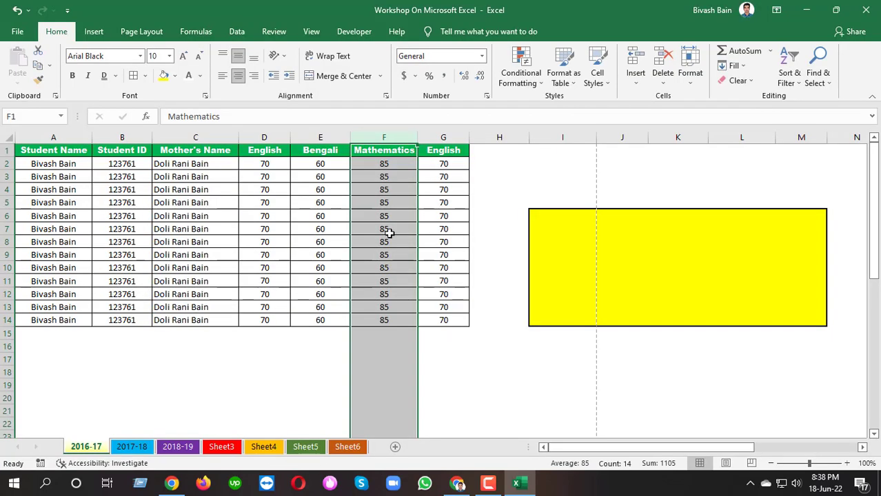
left_click(511, 242)
left_click(44, 149)
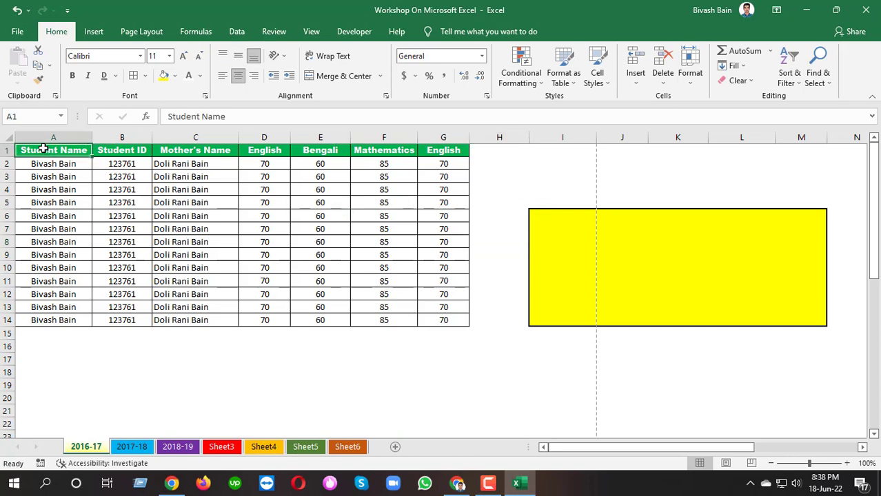
scroll(296, 262, "down", 3)
scroll(331, 279, "down", 4)
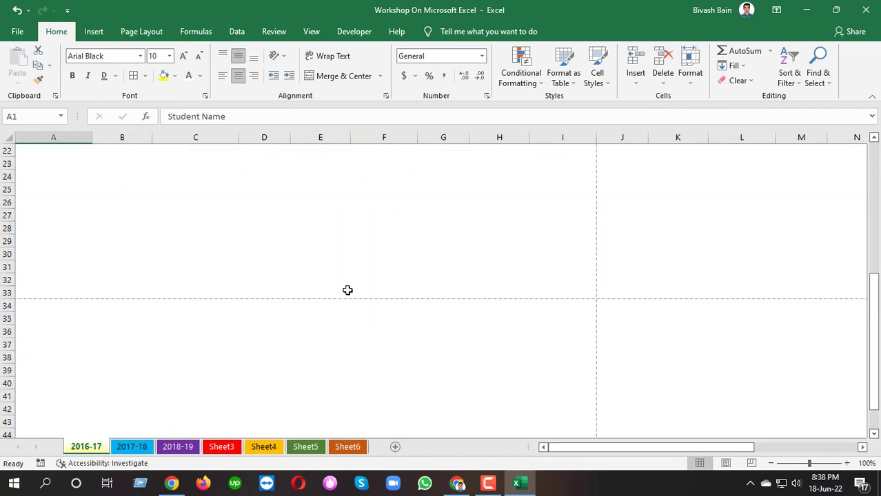
left_click(585, 288, "shift")
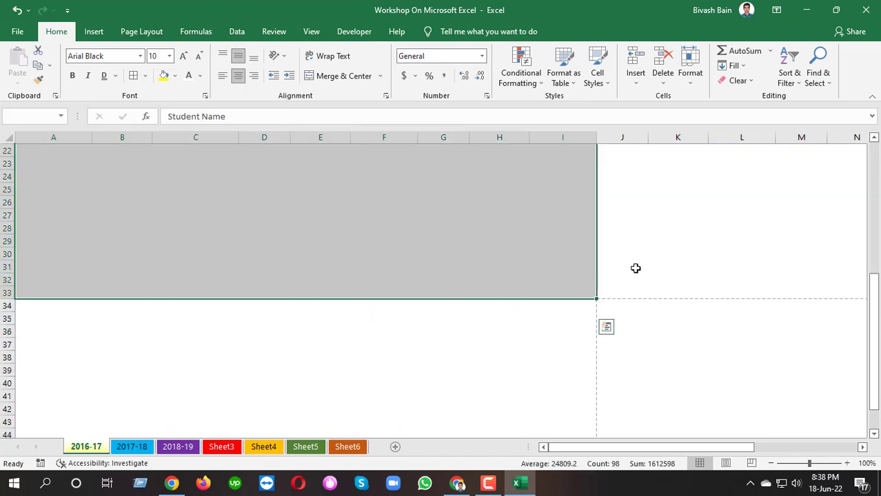
scroll(638, 266, "up", 6)
scroll(634, 262, "up", 1)
scroll(415, 199, "down", 4)
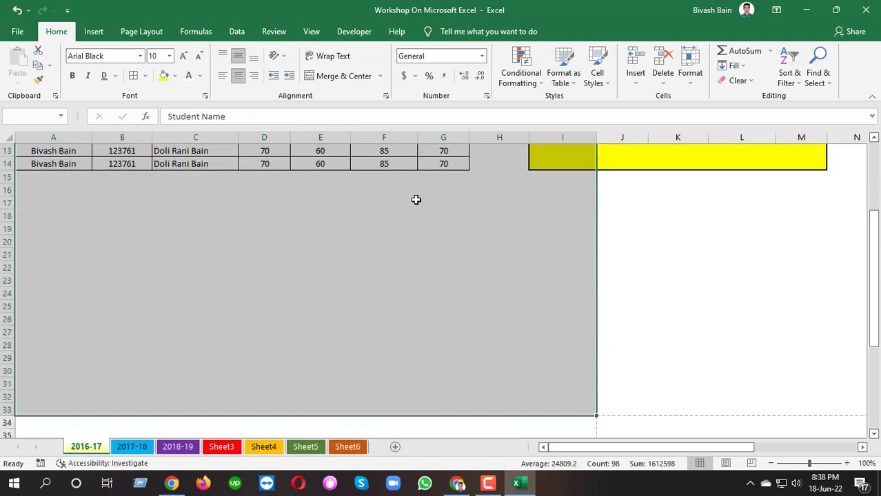
scroll(448, 228, "down", 3)
scroll(448, 228, "up", 7)
scroll(275, 226, "down", 5)
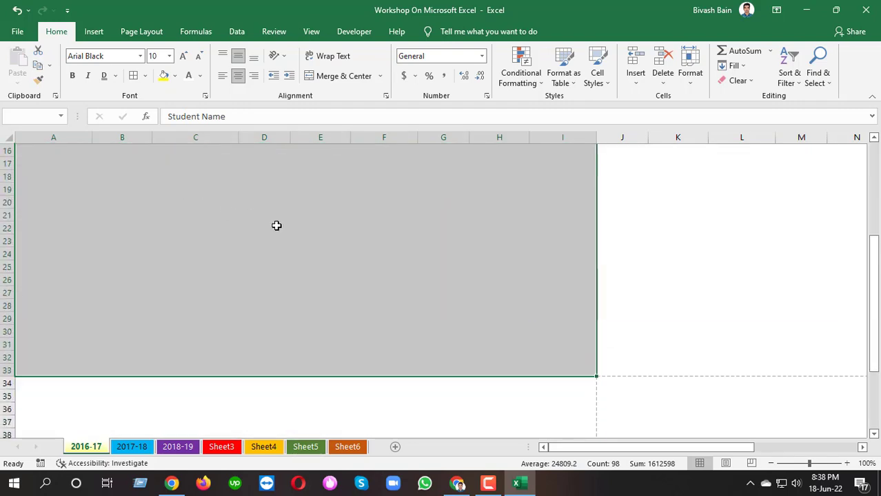
scroll(621, 244, "down", 4)
scroll(570, 218, "up", 2)
scroll(571, 218, "up", 8)
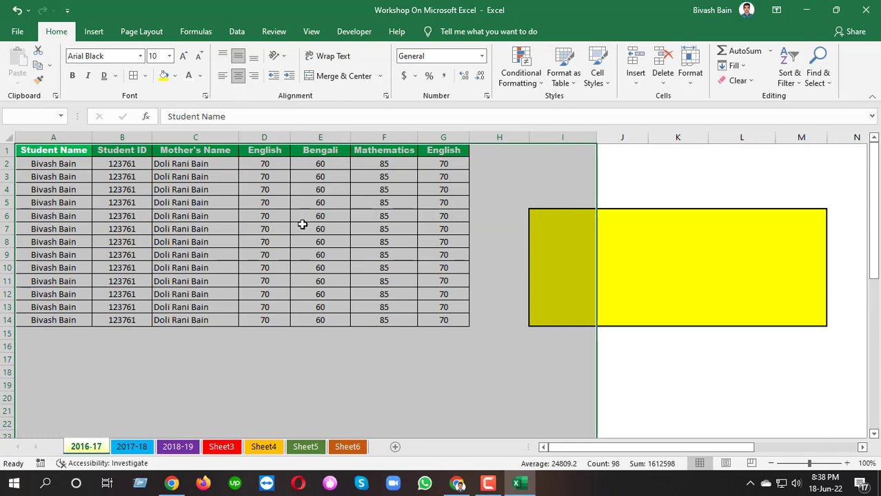
mouse_move(572, 447)
left_mouse_down()
mouse_move(610, 455)
mouse_move(691, 449)
left_mouse_up()
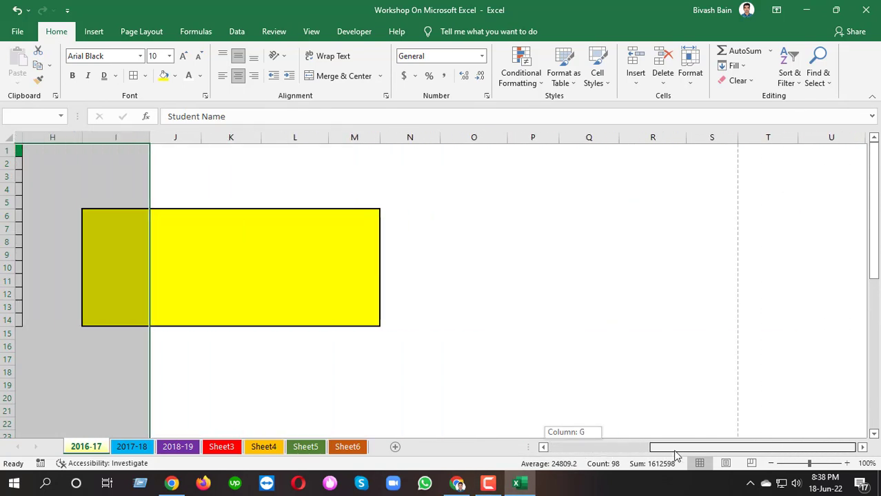
left_click(160, 152)
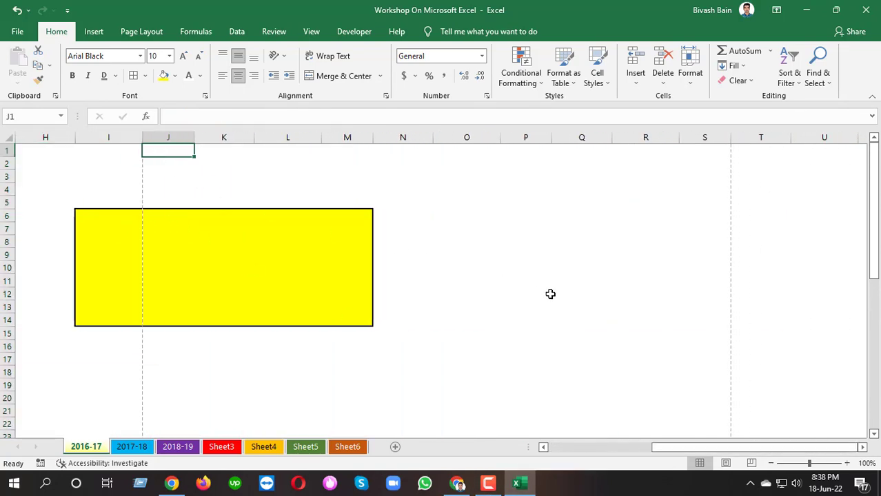
scroll(550, 294, "down", 4)
left_click(723, 368, "shift")
scroll(724, 368, "up", 2)
scroll(635, 338, "up", 3)
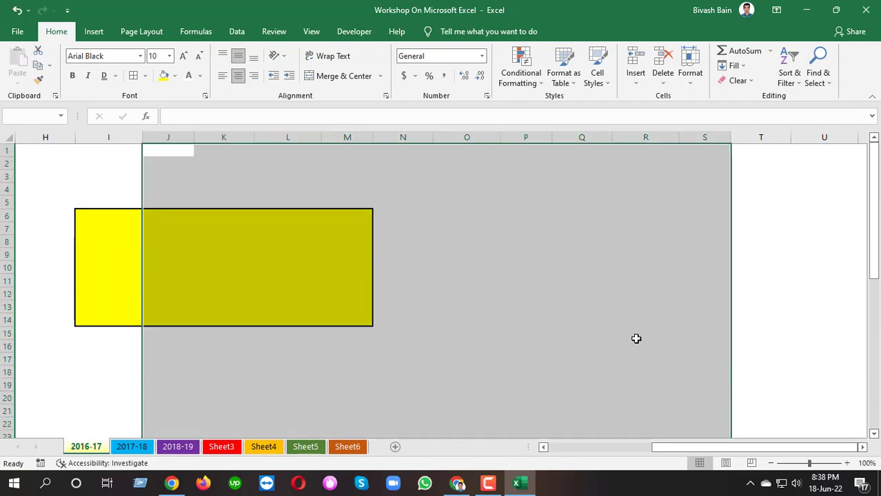
left_click_drag(668, 448, 485, 452)
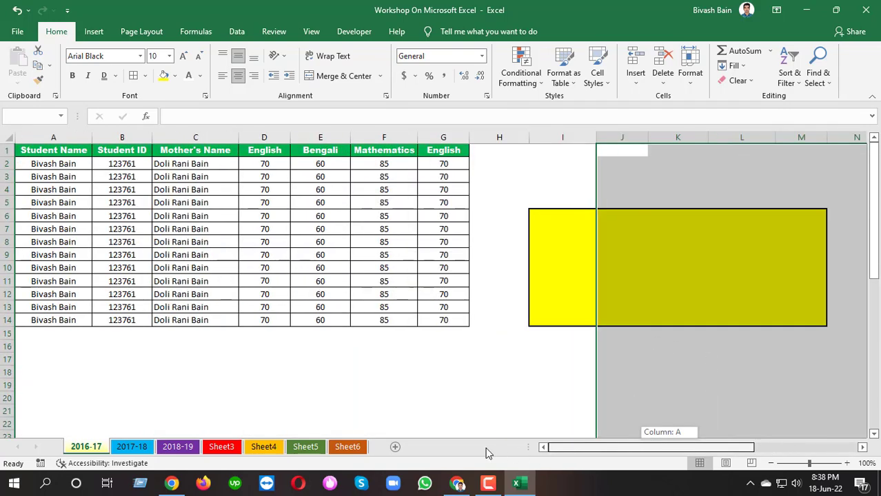
scroll(276, 262, "down", 4)
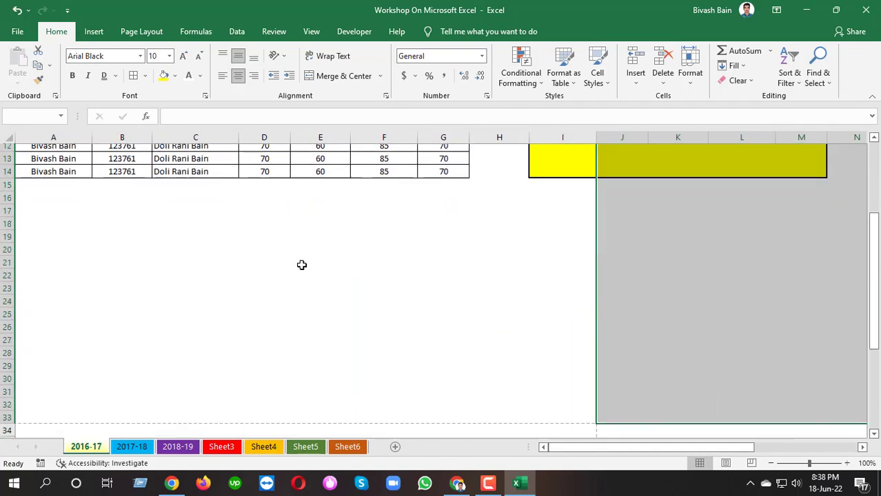
scroll(301, 263, "up", 2)
scroll(304, 230, "up", 2)
left_click_drag(46, 148, 587, 331)
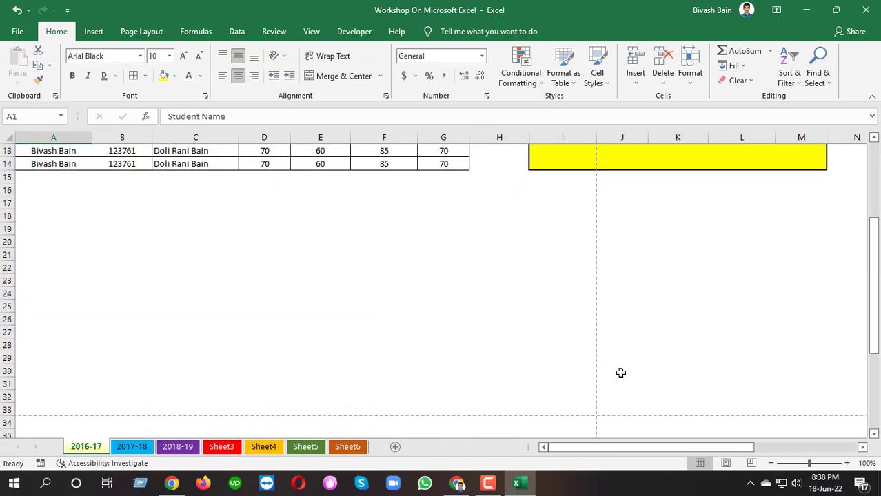
scroll(559, 329, "up", 6)
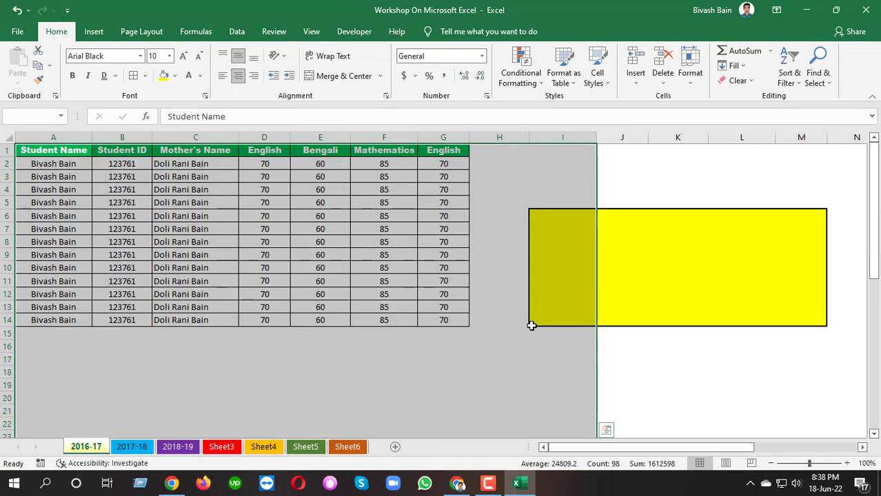
scroll(531, 325, "down", 7)
scroll(534, 311, "down", 3)
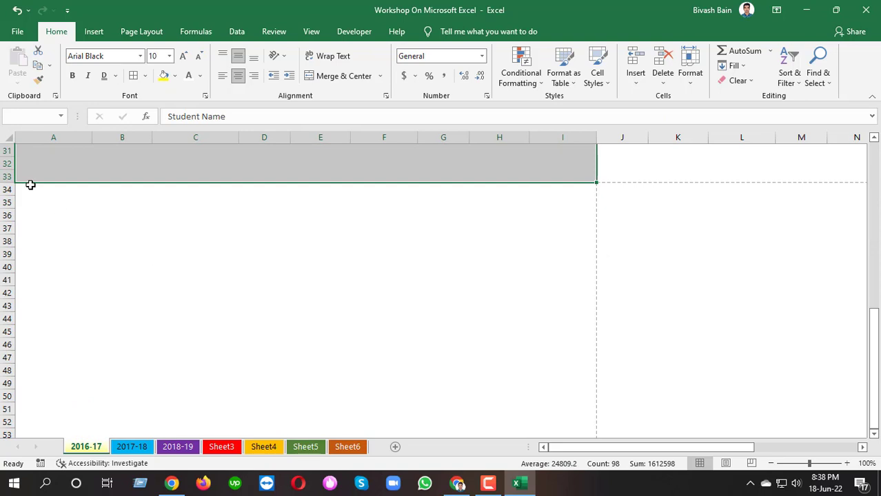
left_click_drag(31, 185, 587, 331)
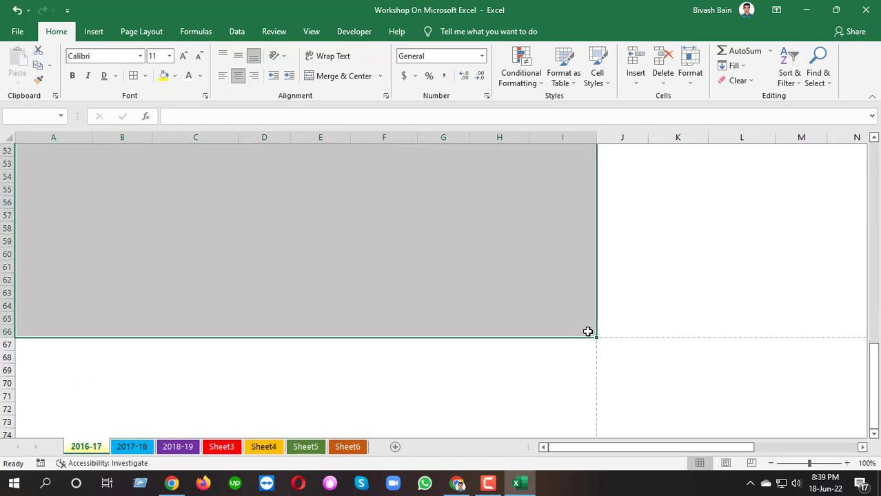
scroll(420, 335, "down", 5)
scroll(160, 283, "up", 2)
left_click(36, 231)
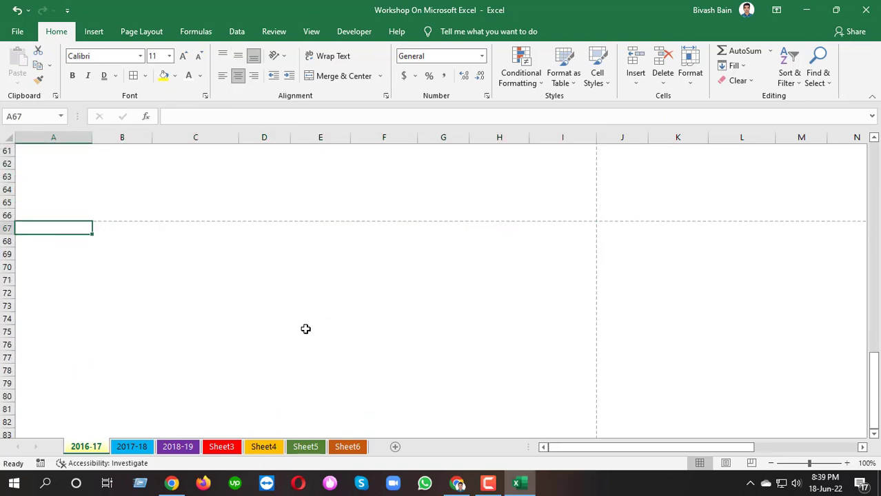
scroll(305, 329, "down", 5)
scroll(468, 364, "down", 3)
left_click_drag(605, 304, 584, 290)
scroll(584, 290, "up", 5)
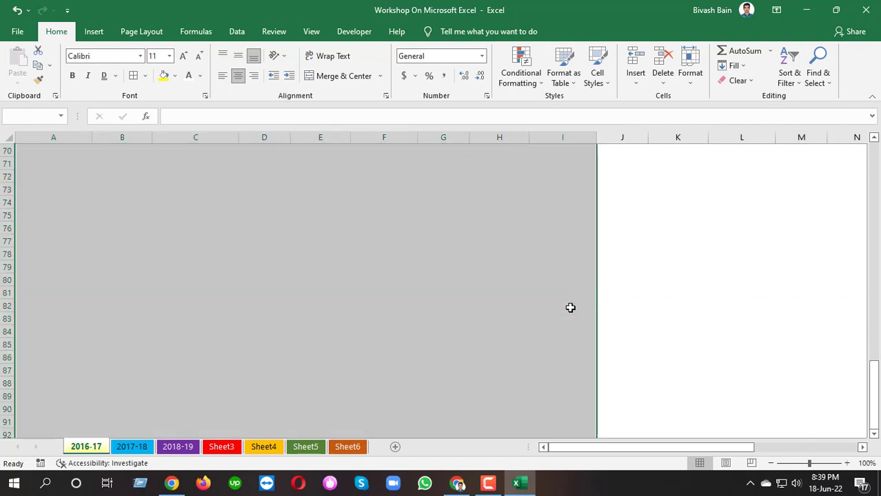
scroll(570, 308, "up", 12)
scroll(570, 308, "up", 11)
left_click(255, 295)
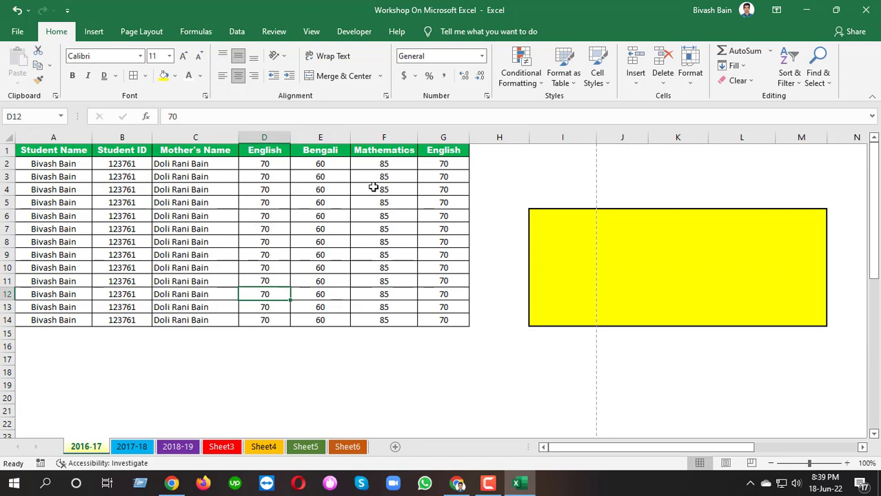
left_click(596, 152)
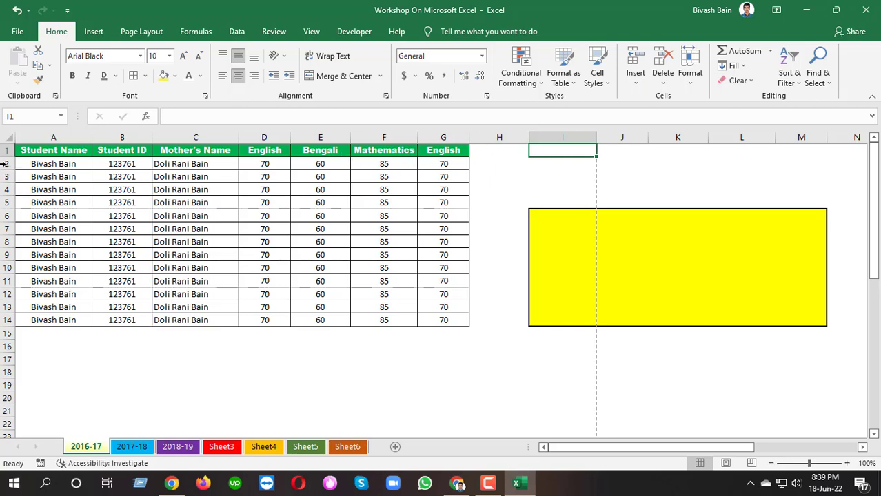
Give header row 1 the Angle Clockwise text orientation.
left_click(42, 153)
left_click(7, 151)
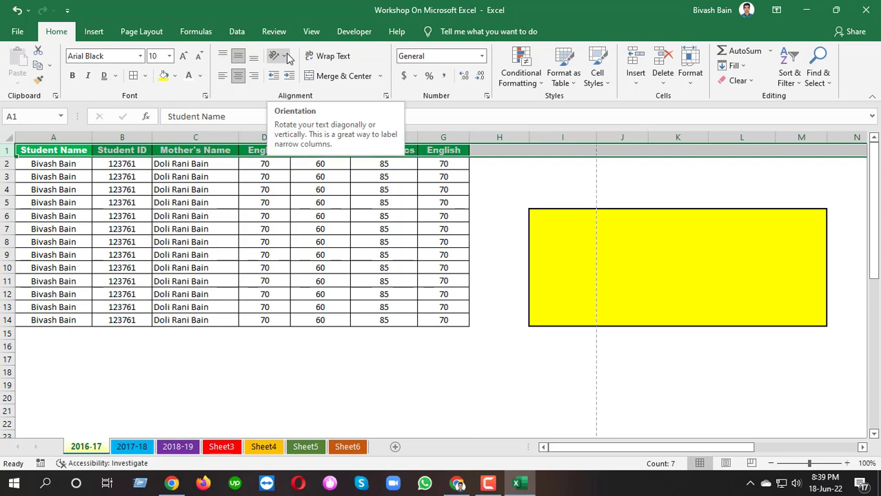
left_click(210, 190)
left_click(9, 150)
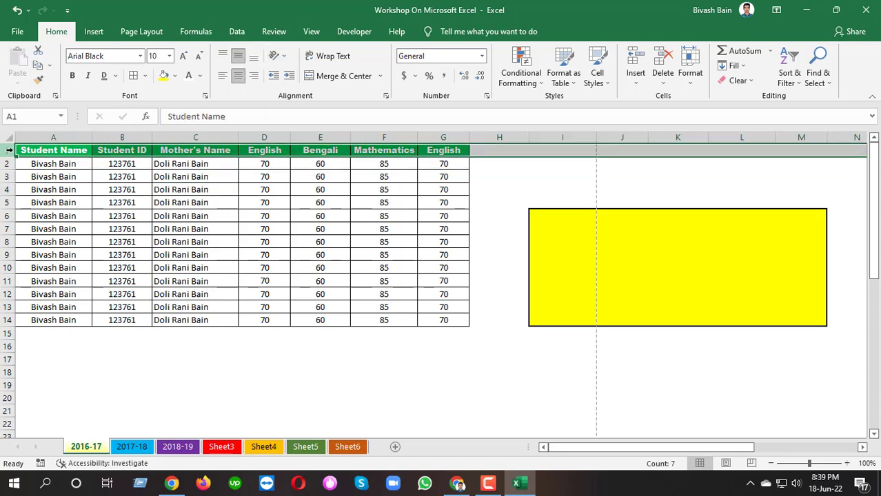
left_click(279, 56)
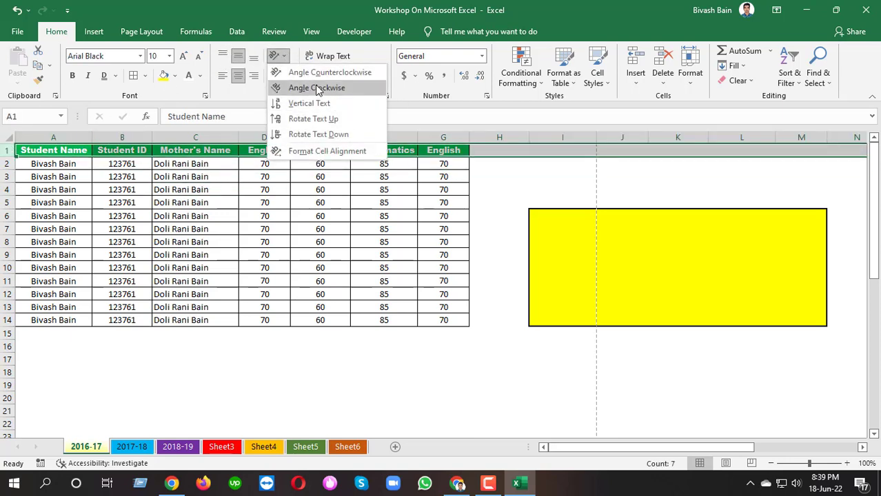
left_click(318, 88)
left_click(183, 251)
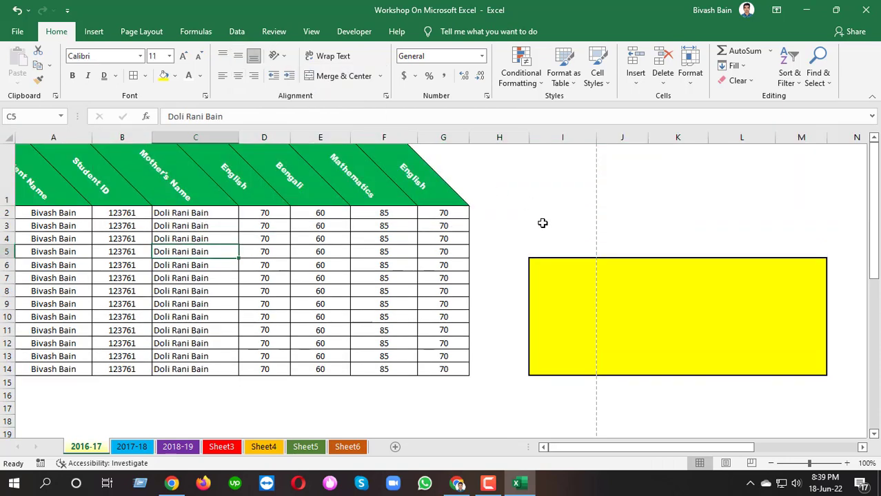
left_click(42, 167)
Widen column A and narrow column B to just fit the Student IDs.
left_click_drag(92, 138, 119, 137)
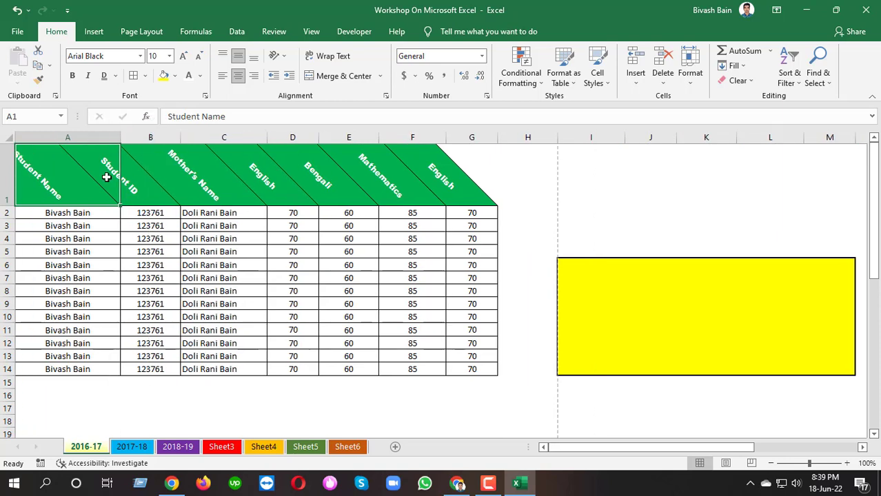
left_click(136, 172)
left_click(106, 170)
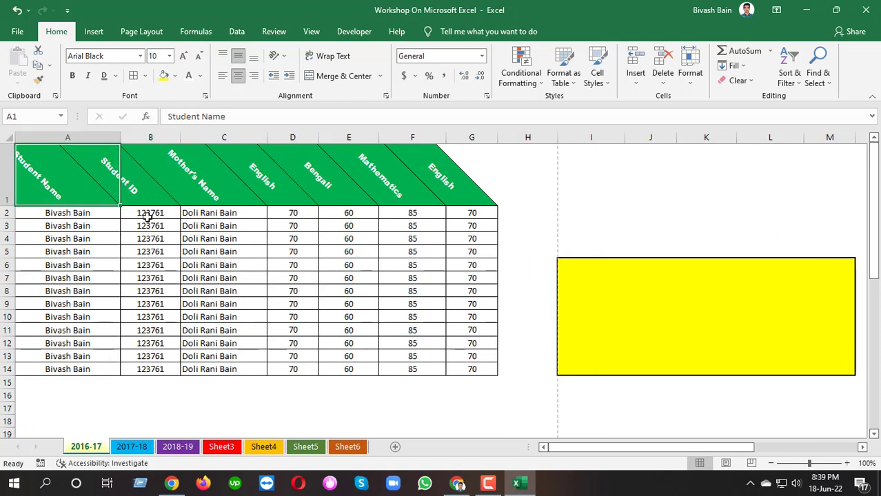
left_click(150, 137)
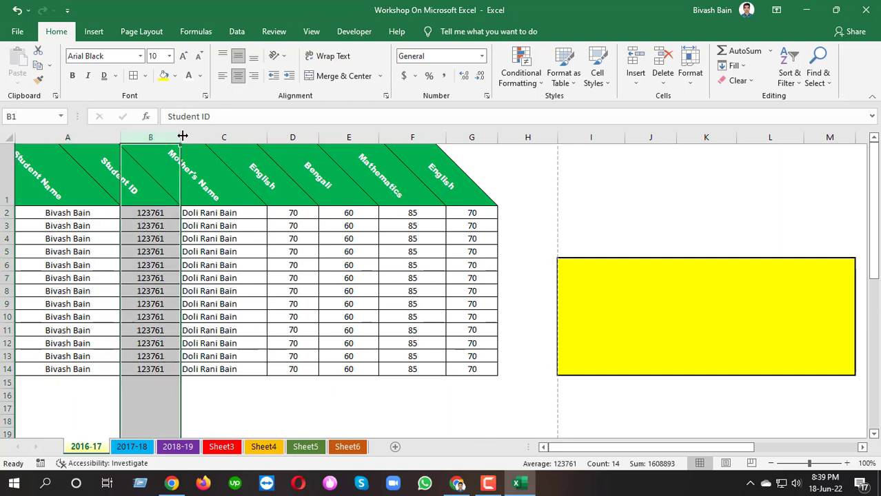
left_click_drag(179, 134, 151, 137)
left_click(186, 252)
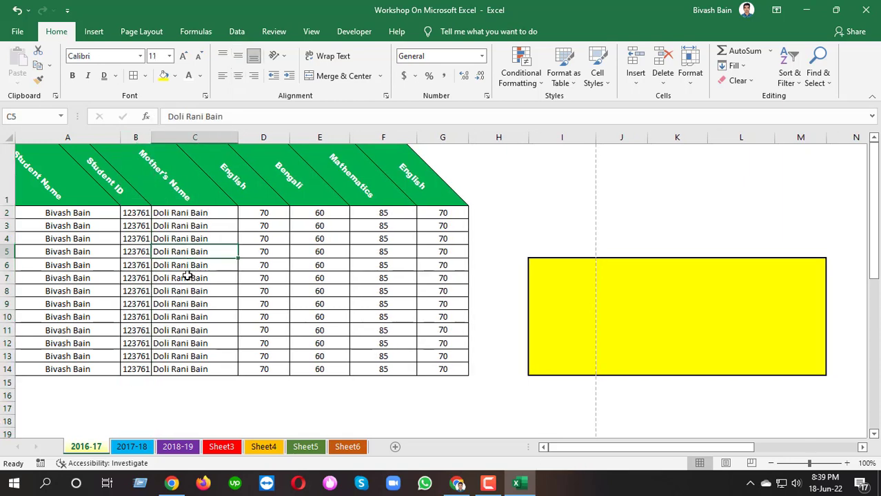
Narrow the Mother's Name column C to a width of 12.14.
left_click(127, 225)
left_click(107, 168)
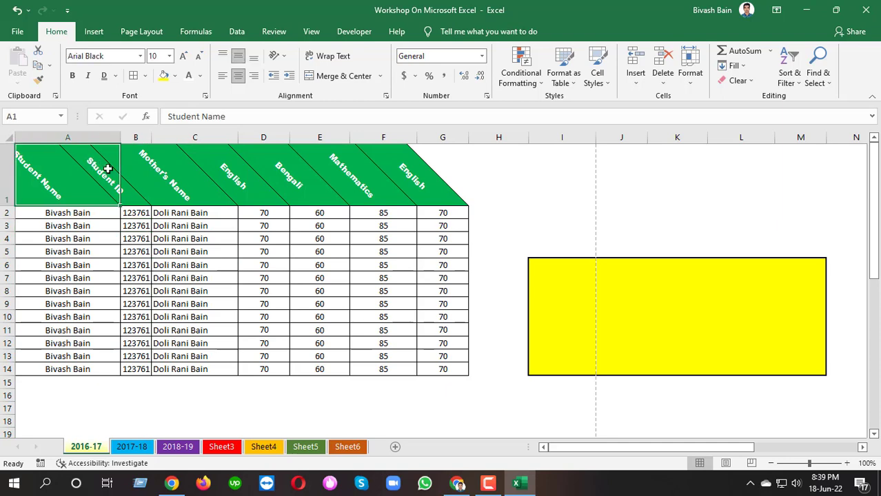
left_click(124, 186)
left_click(131, 217)
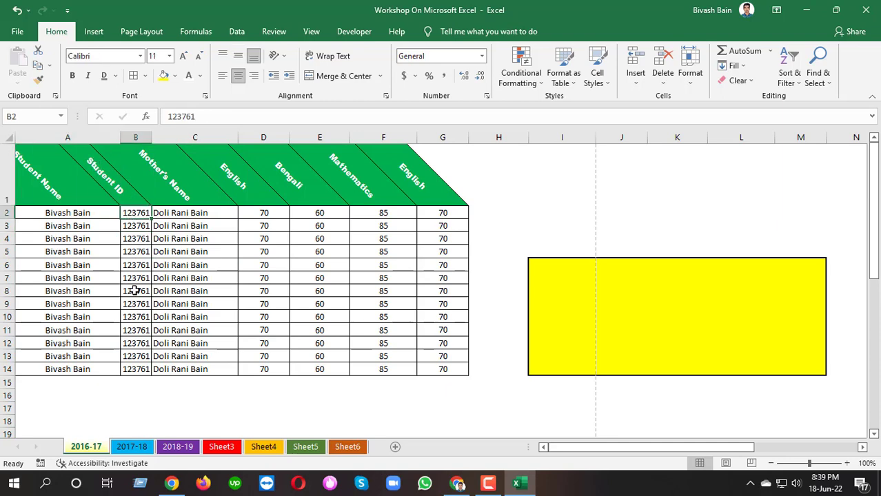
left_click(176, 222)
left_click(175, 151)
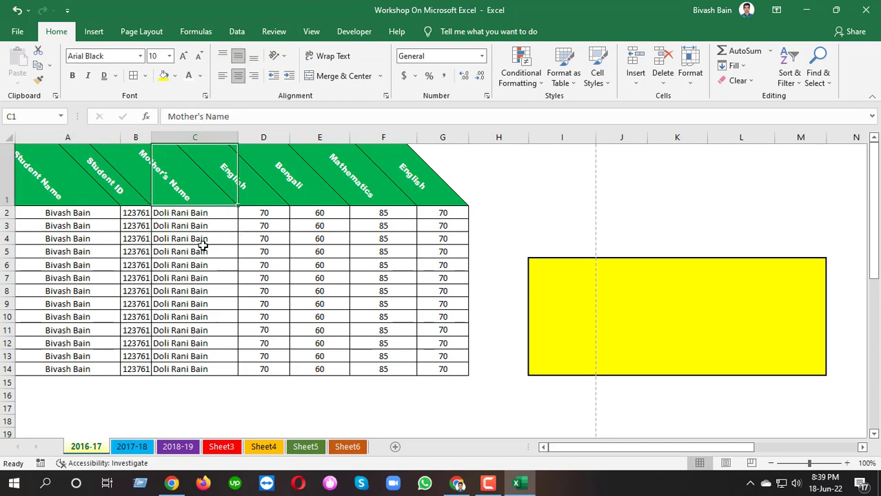
left_click_drag(239, 139, 210, 144)
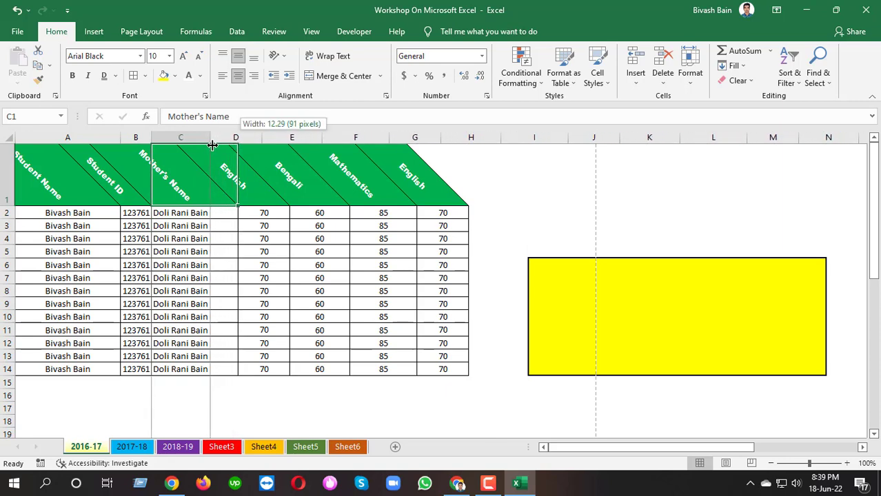
left_click_drag(210, 146, 211, 147)
Narrow mark columns D through G to fit their marks, F and G about 26-27 pixels.
left_click(246, 256)
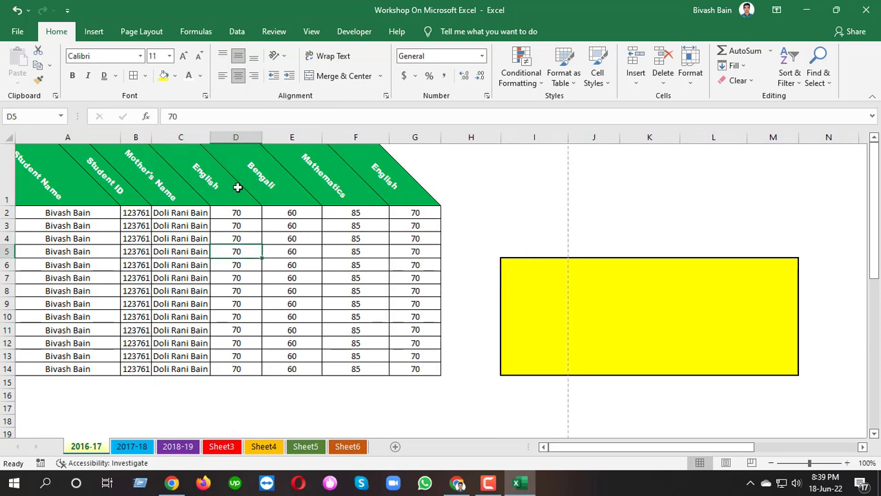
left_click(238, 216)
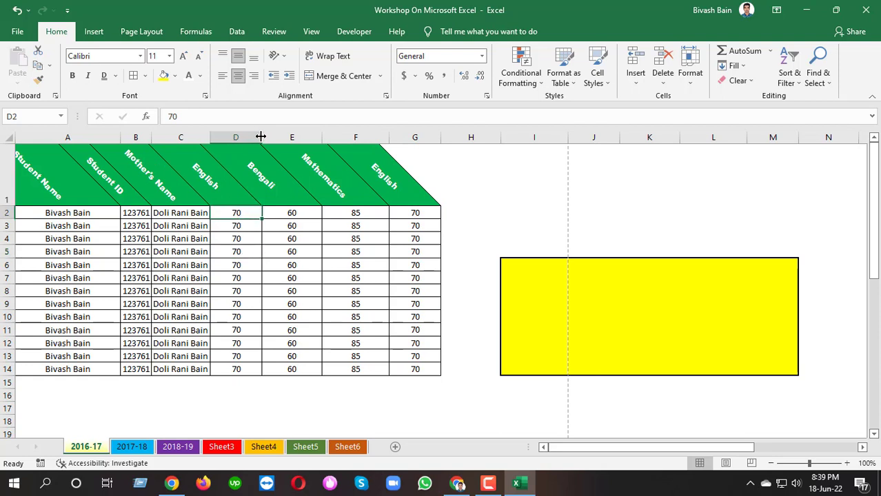
left_click_drag(262, 138, 227, 145)
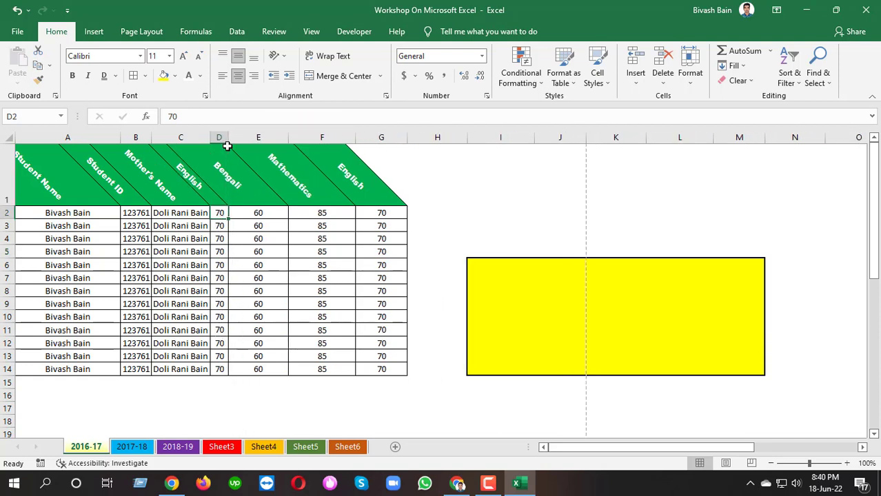
left_click(262, 213)
left_click_drag(287, 138, 244, 139)
left_click(284, 212)
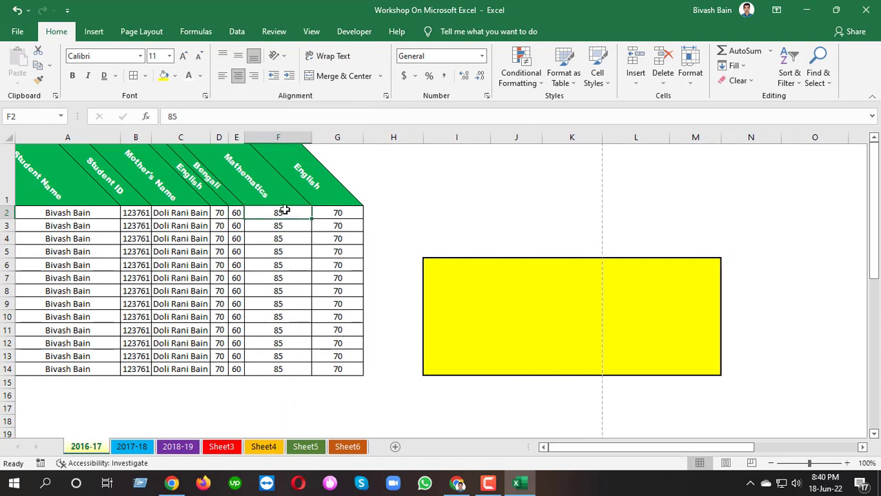
left_click_drag(307, 142, 263, 141)
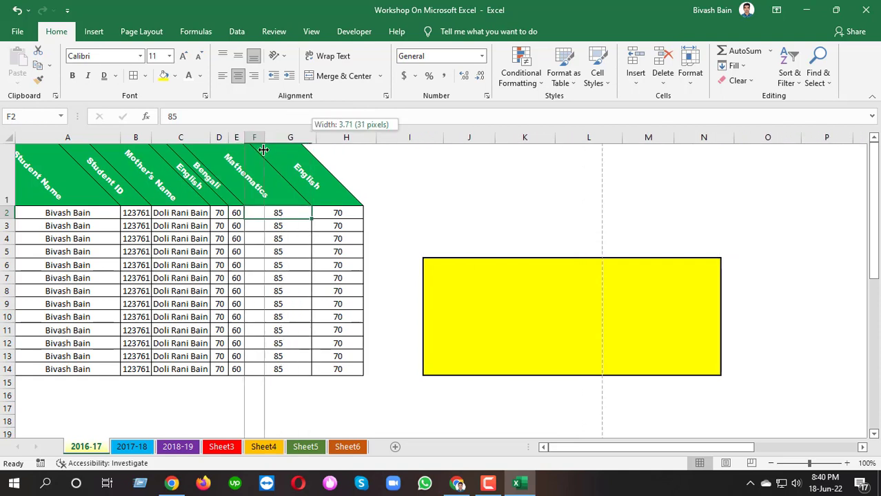
left_click(298, 211)
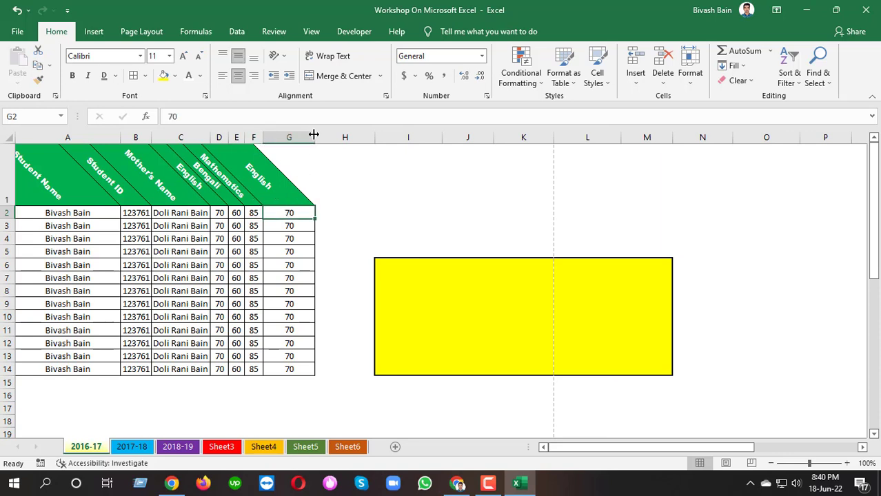
left_click_drag(309, 137, 281, 137)
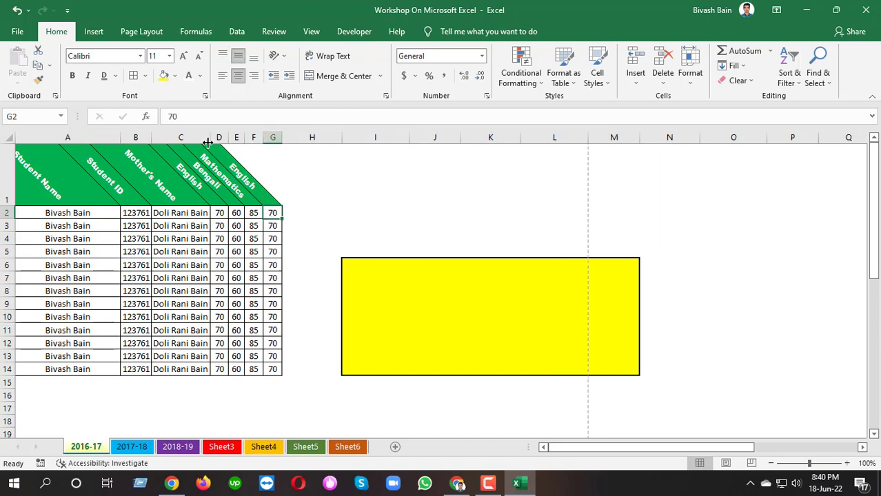
Widen columns F and D slightly so their slanted headers read clearly.
left_click(256, 137)
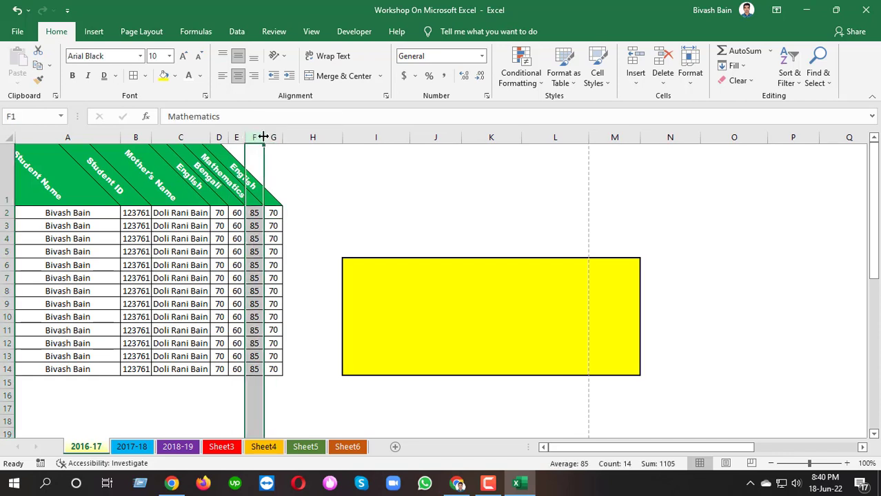
left_click_drag(264, 137, 257, 139)
left_click(237, 138)
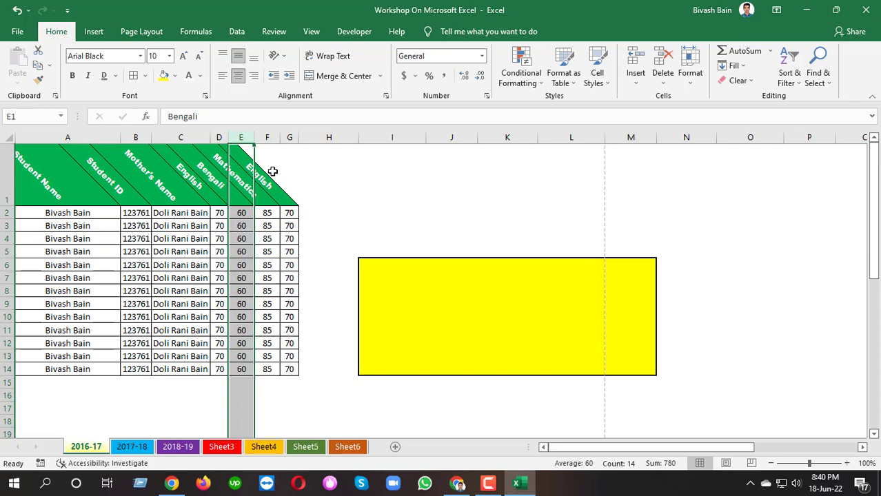
left_click(212, 137)
left_click(220, 137)
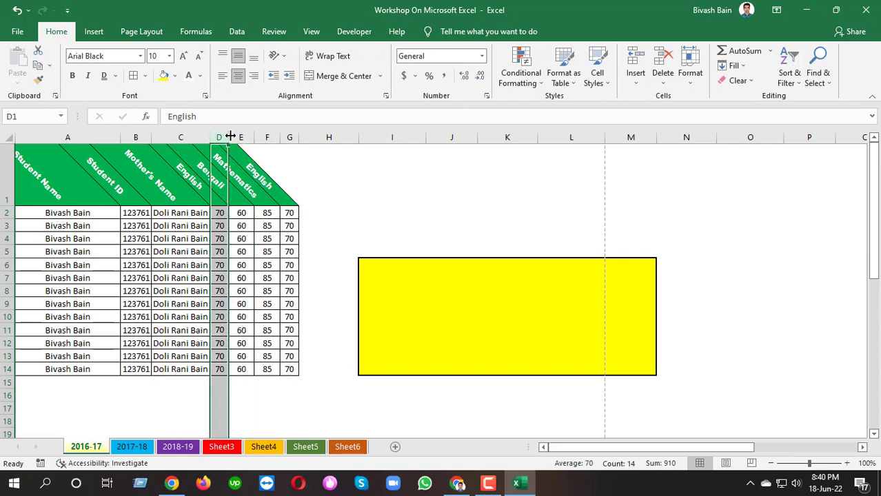
left_click_drag(230, 137, 239, 137)
left_click(323, 170)
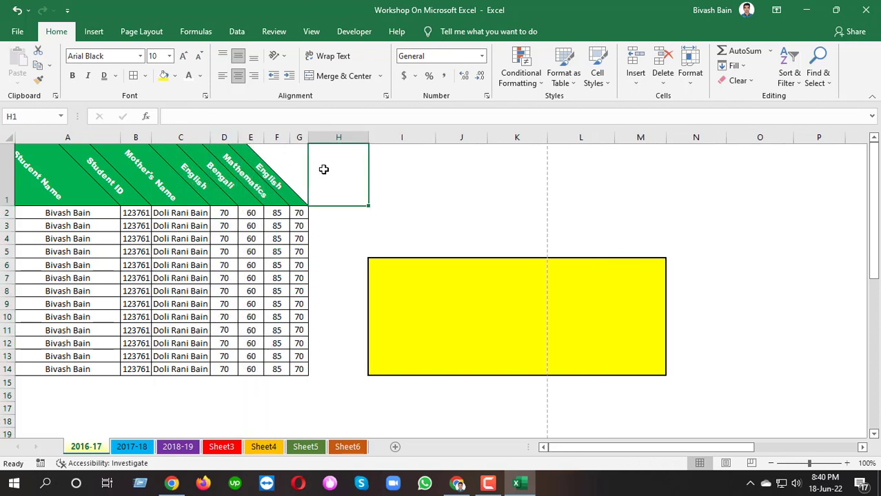
left_click(18, 168)
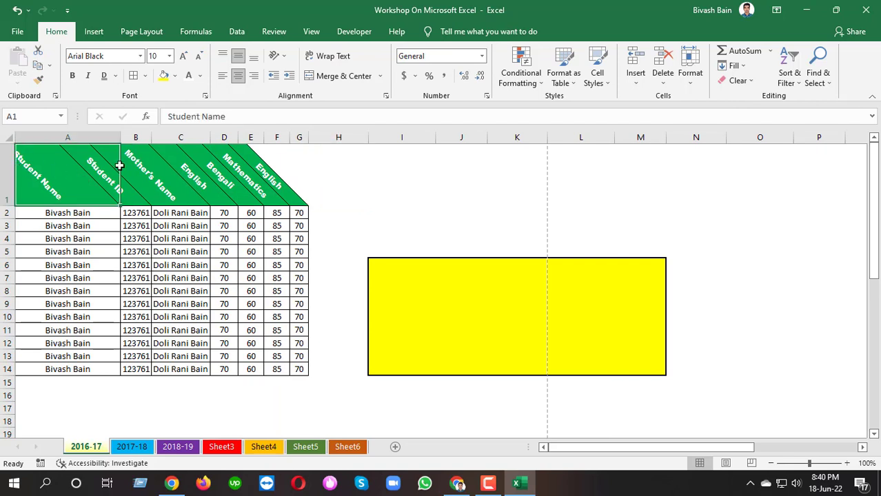
Undo the column width changes and the angled header formatting, restoring flat headers.
left_click(18, 11)
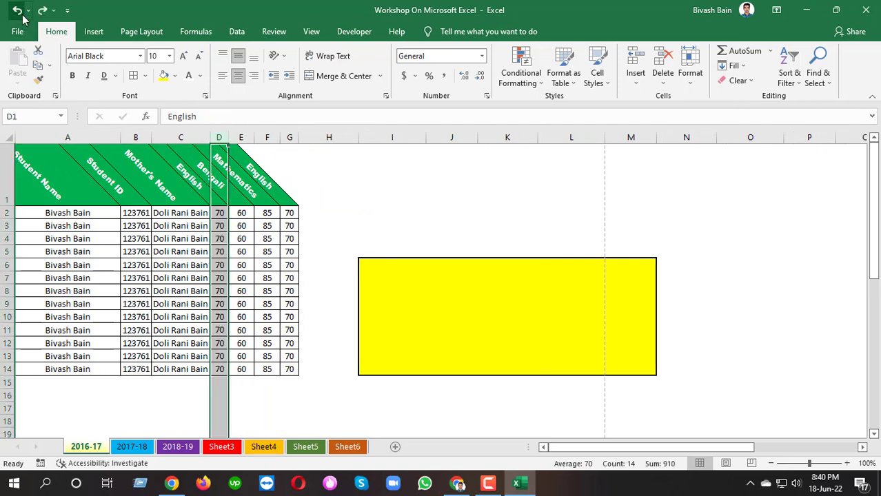
left_click(18, 11)
left_click(18, 11)
left_click(18, 11)
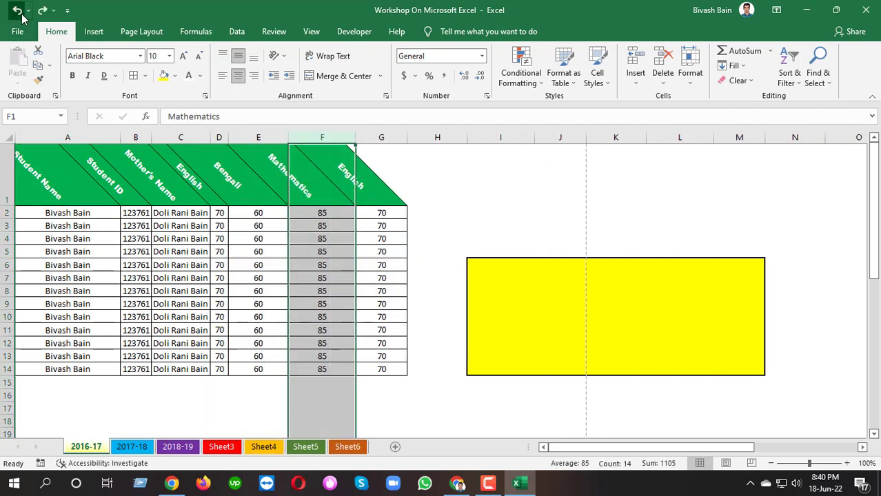
left_click(18, 11)
left_click(18, 11)
left_click(18, 11)
left_click(18, 11)
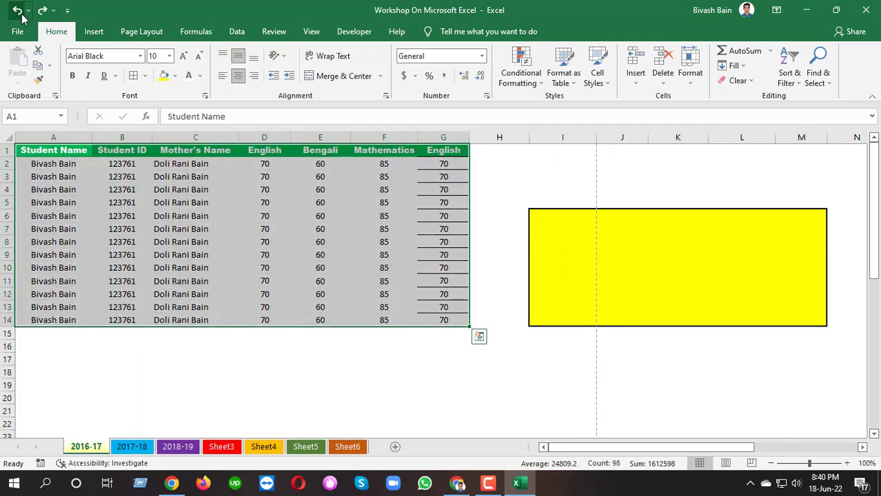
left_click(339, 320)
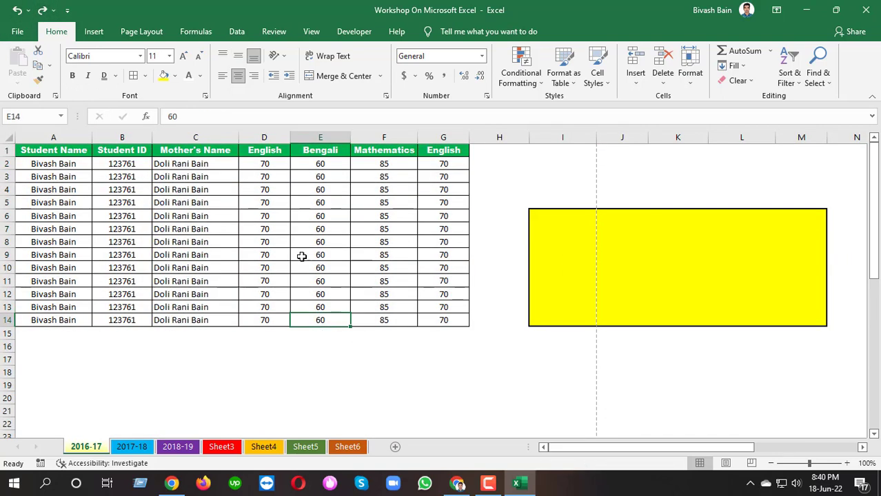
Narrow the English column D to about 27 pixels and the Bengali column E to fit its marks.
left_click_drag(292, 139, 257, 139)
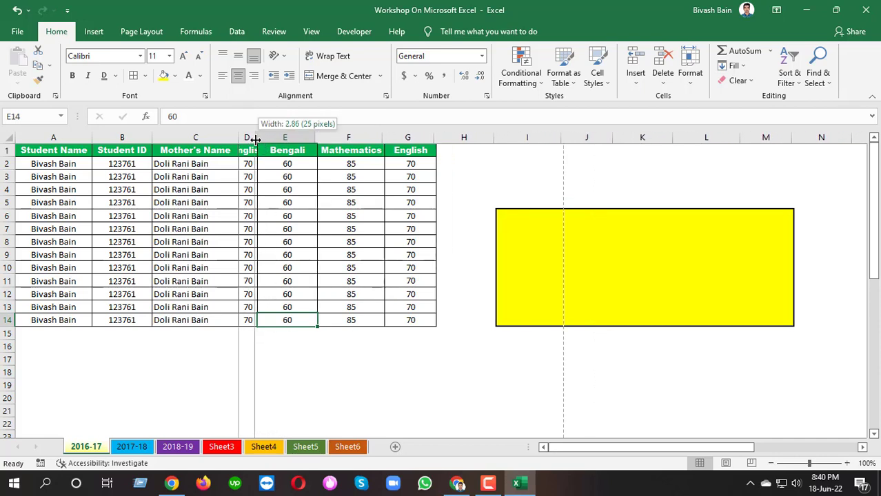
left_click_drag(257, 139, 254, 139)
left_click(246, 165)
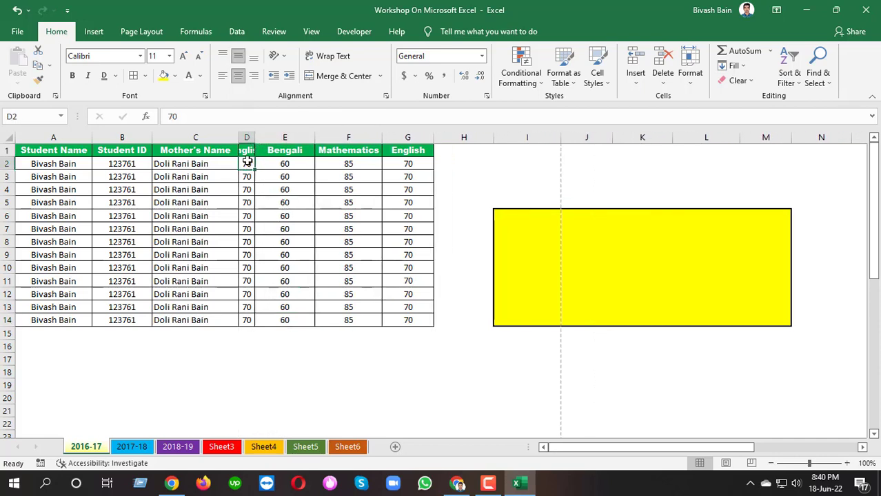
left_click(247, 149)
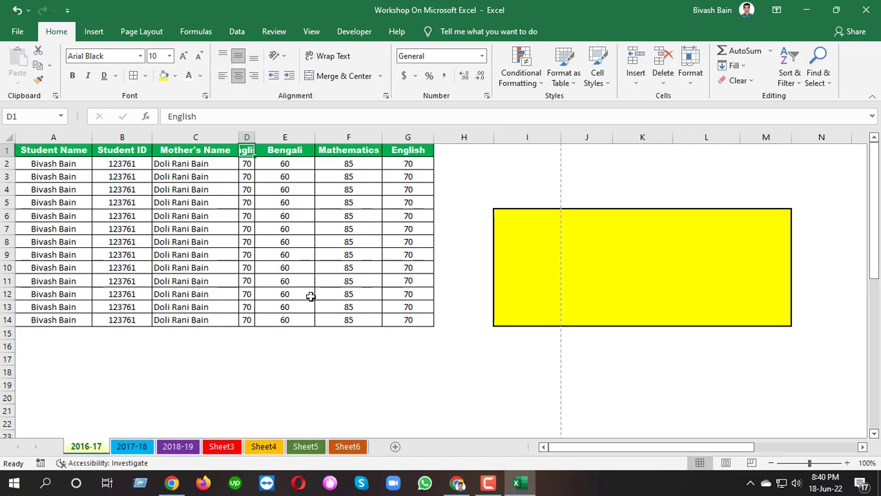
left_click(281, 320)
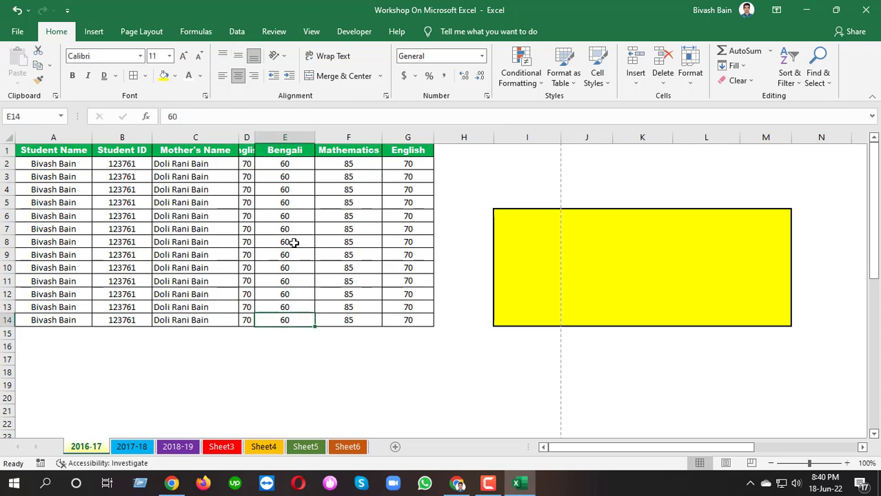
left_click(286, 149)
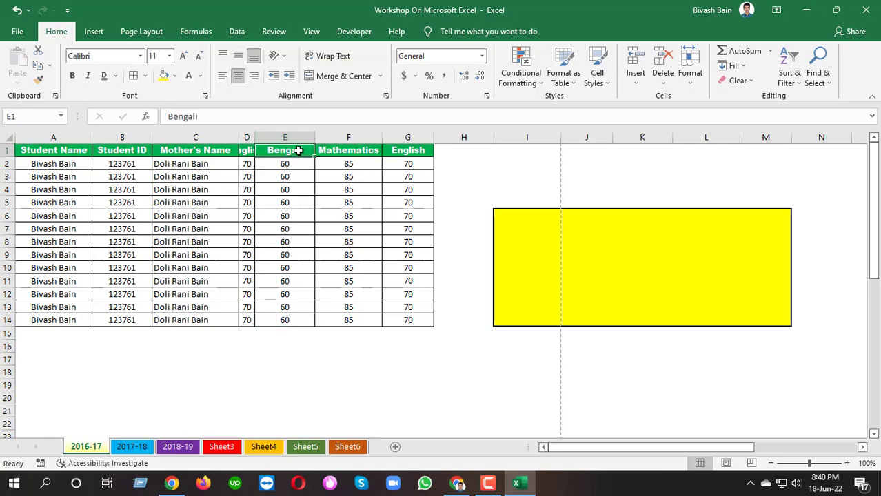
left_click_drag(315, 138, 272, 142)
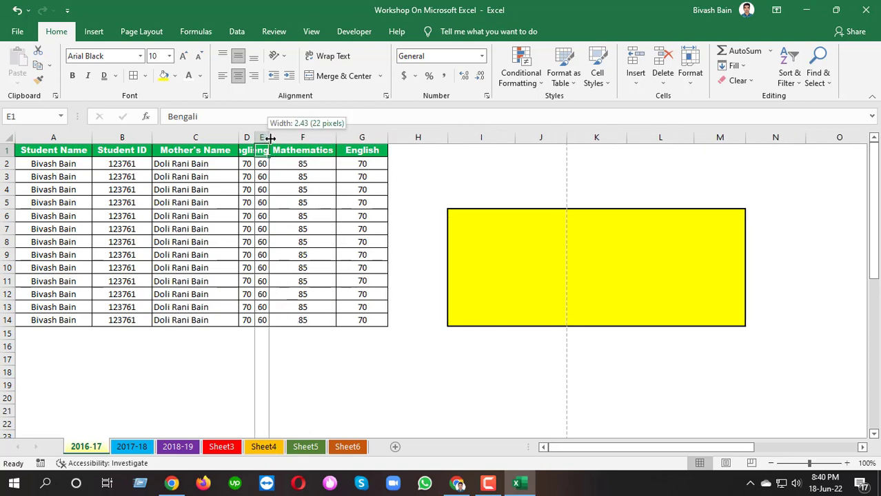
left_click(253, 229)
Preview the marks table's landscape printout, page 1 of 3, in File > Print.
left_click(19, 32)
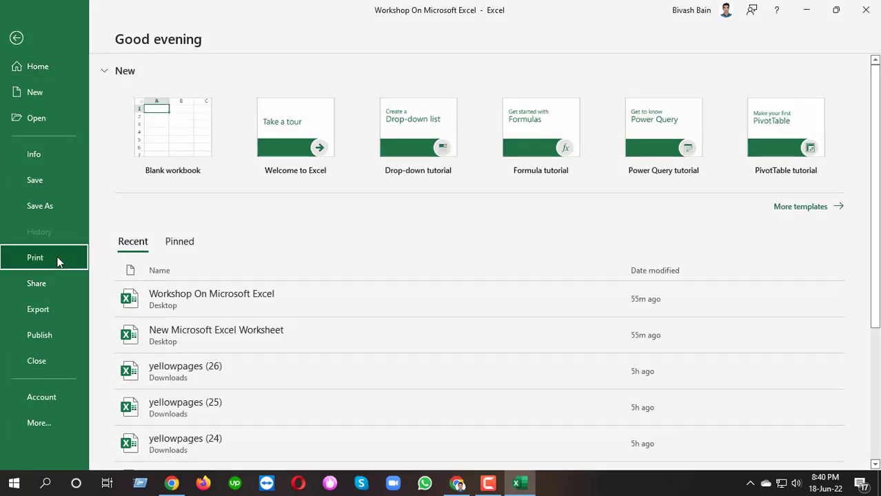
left_click(58, 258)
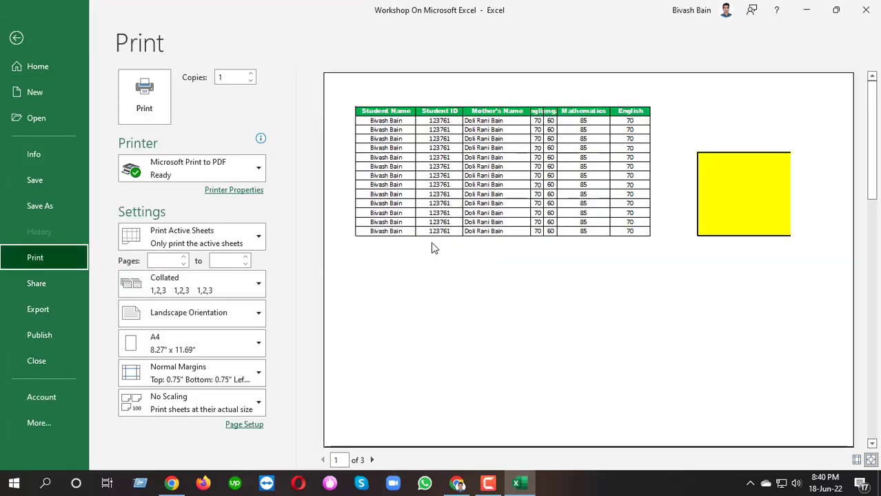
left_click(539, 115)
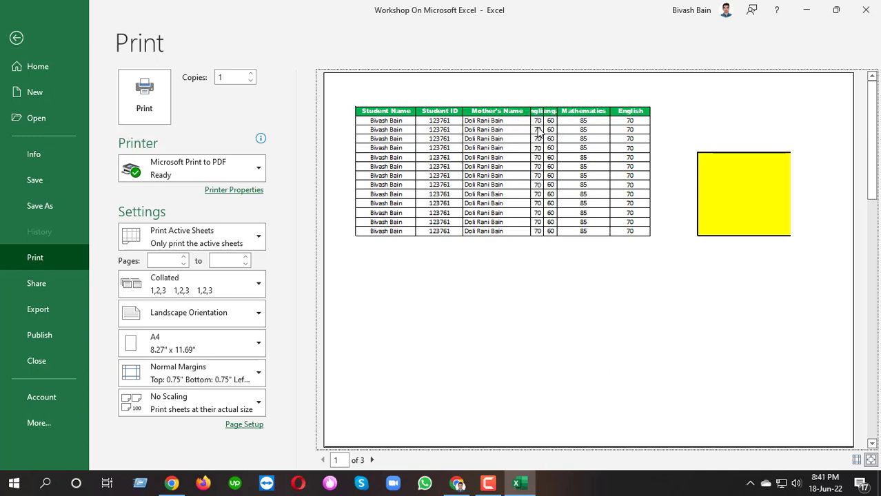
AutoFit columns D and E so the English and Bengali headers show in full.
left_click(30, 181)
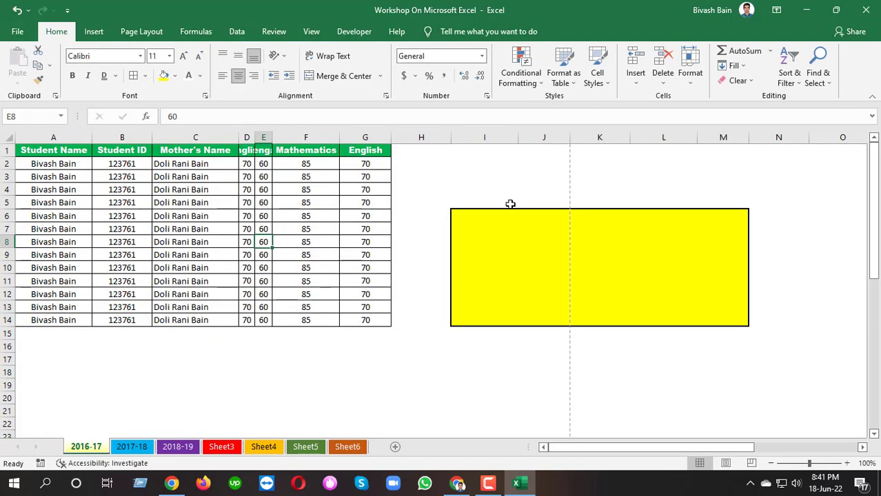
double_click(255, 139)
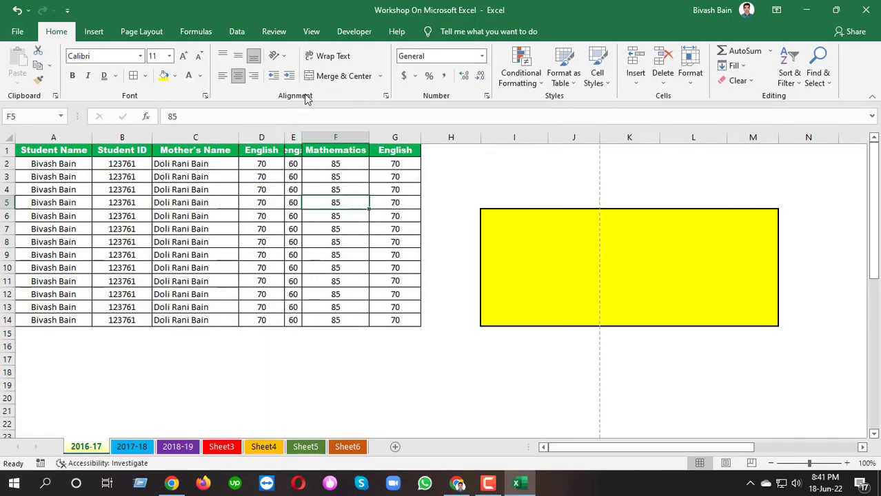
left_click_drag(302, 140, 302, 140)
double_click(302, 140)
left_click(310, 227)
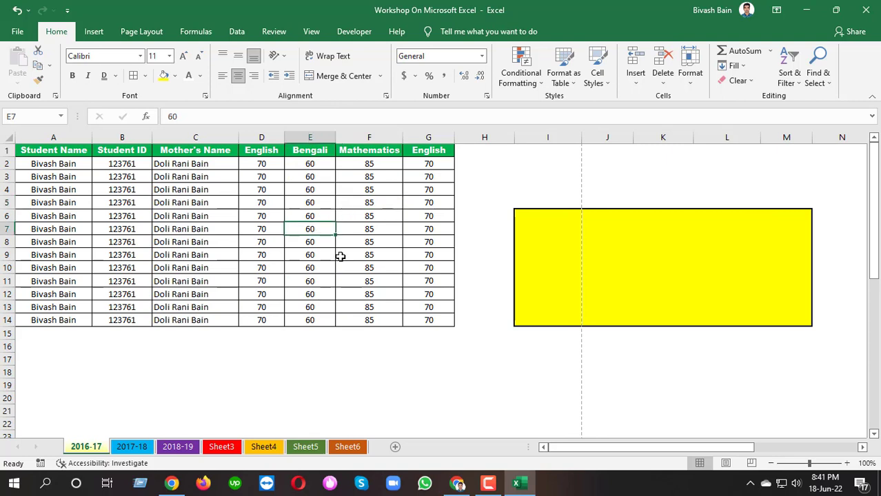
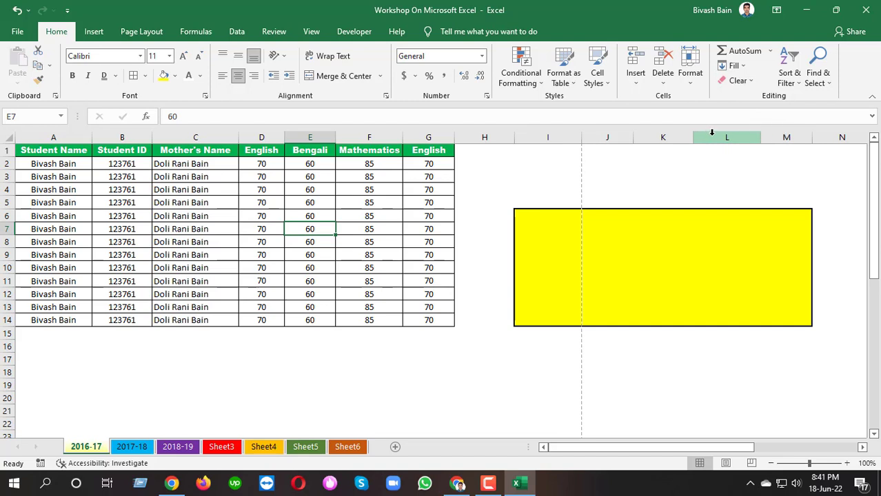
Select the table's header row and look at the Sort & Filter options without applying any.
left_click(376, 152)
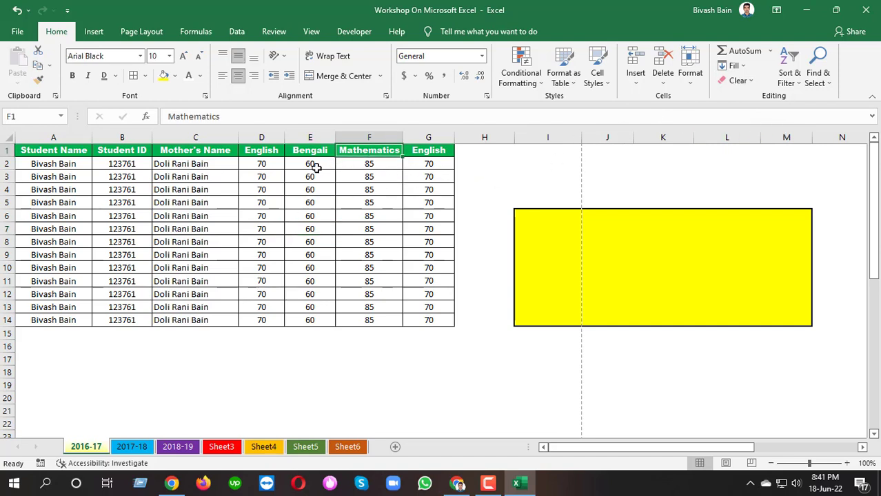
left_click(6, 153)
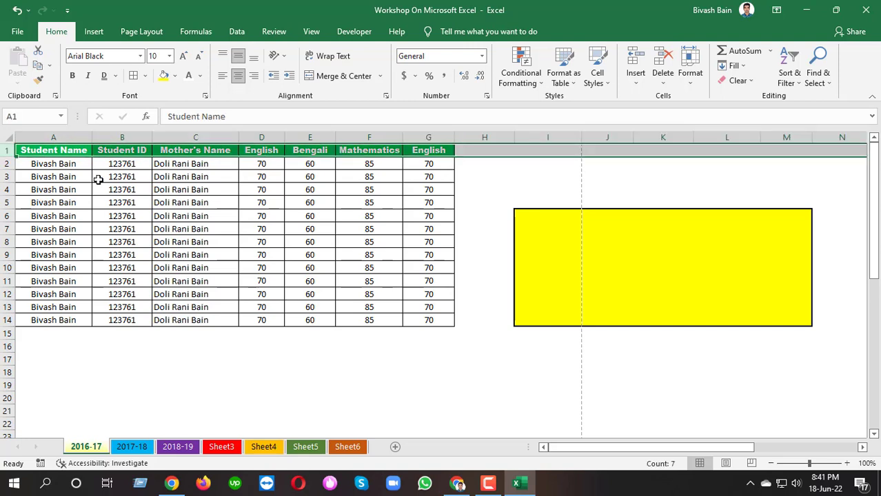
left_click(200, 224)
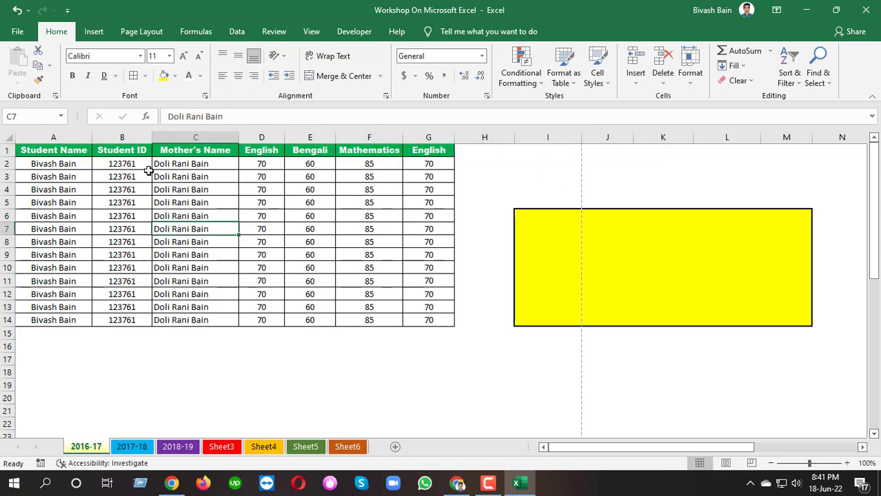
left_click(8, 149)
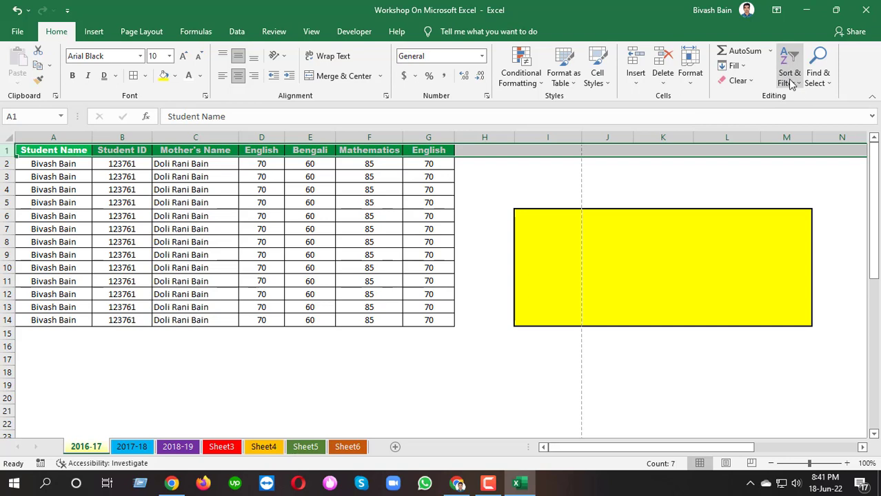
left_click(790, 81)
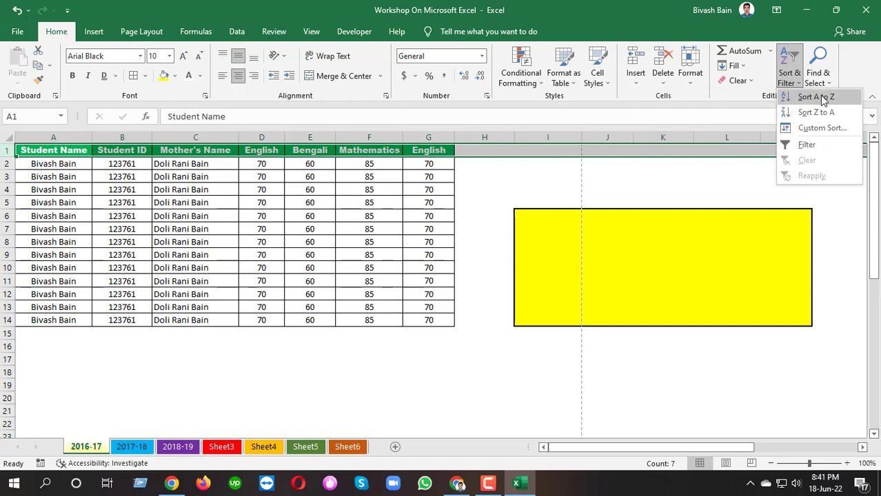
left_click(147, 235)
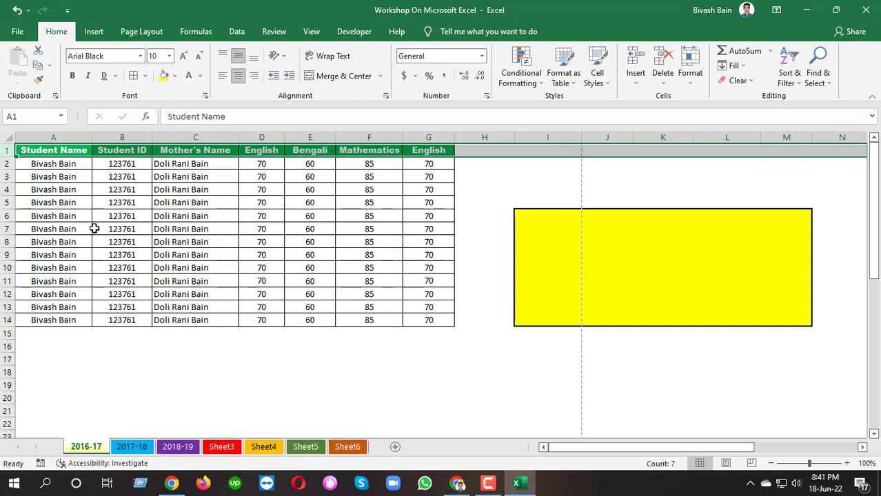
left_click(64, 165)
Select the Student Name column and its existing names in rows 2 to 14.
left_click(59, 139)
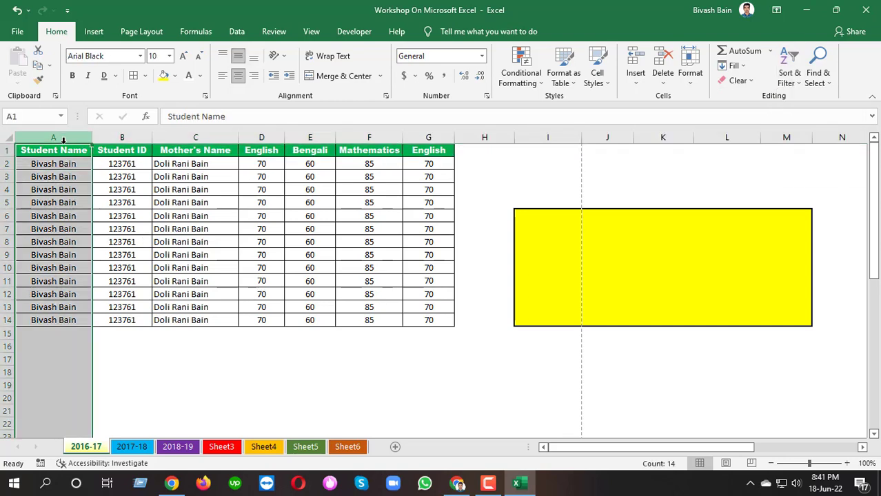
scroll(69, 206, "down", 3)
scroll(83, 200, "up", 3)
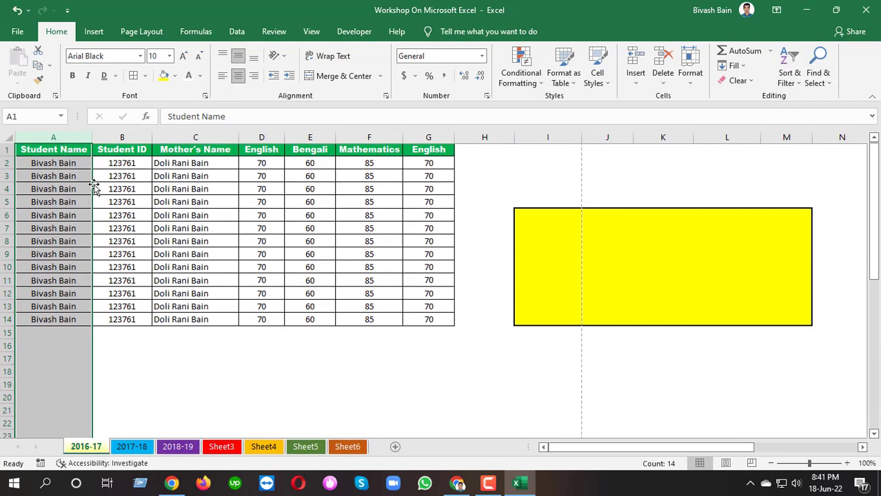
left_click(33, 165)
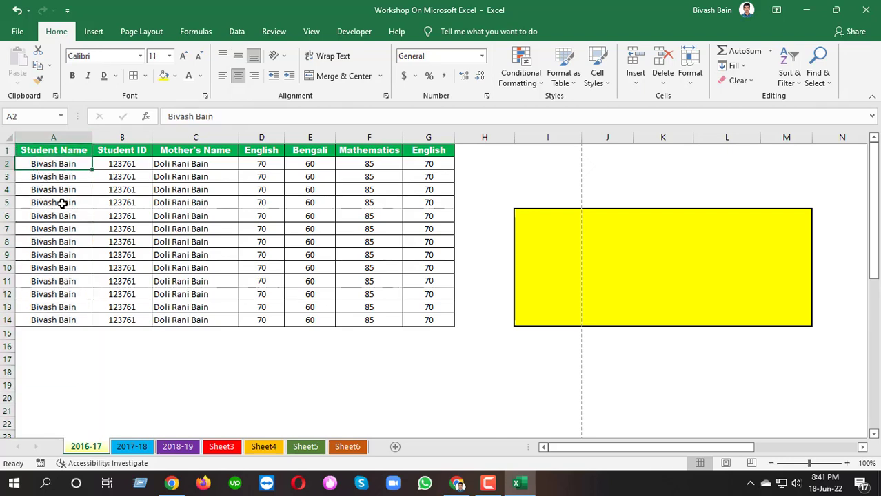
scroll(62, 203, "down", 3)
scroll(62, 249, "up", 3)
left_click(70, 136)
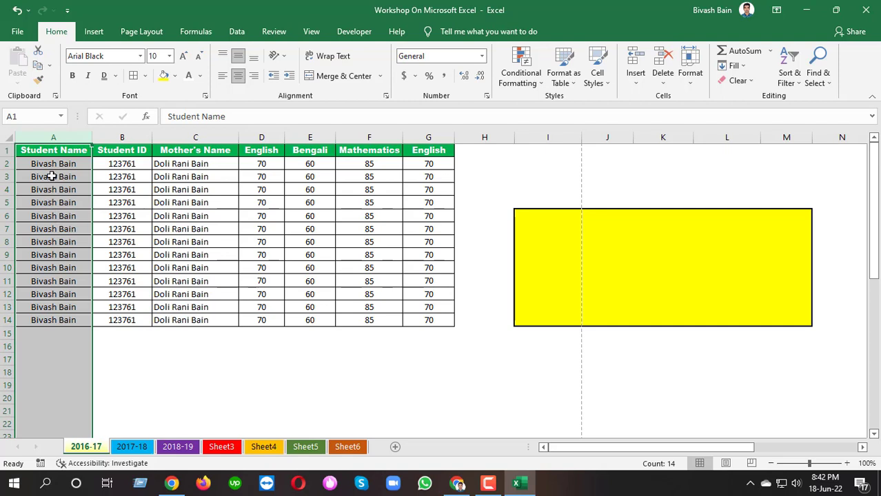
left_click_drag(52, 167, 49, 320)
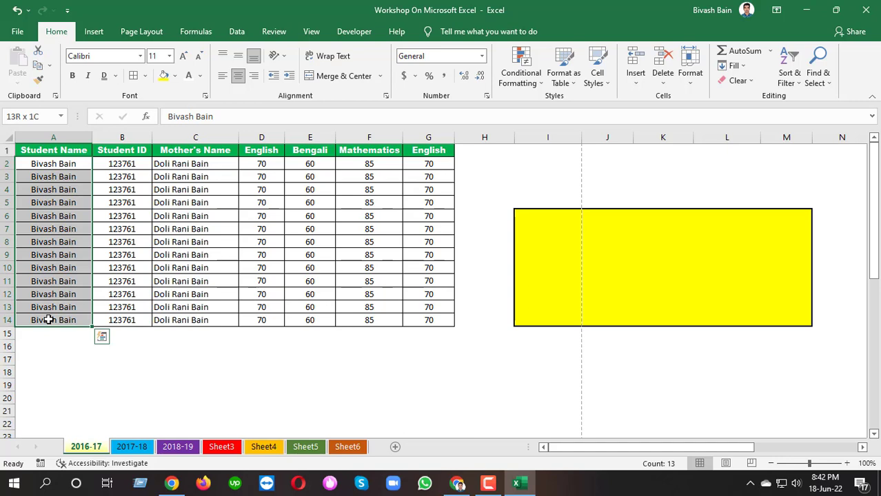
left_click(101, 337)
left_click(55, 166)
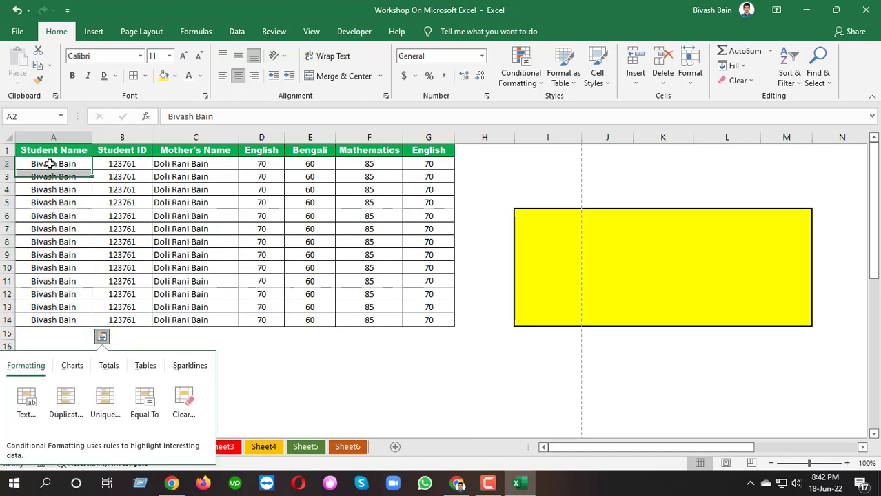
scroll(61, 313, "down", 2)
Put All Borders on rows 14 to 21 across columns A to G.
left_click(40, 254)
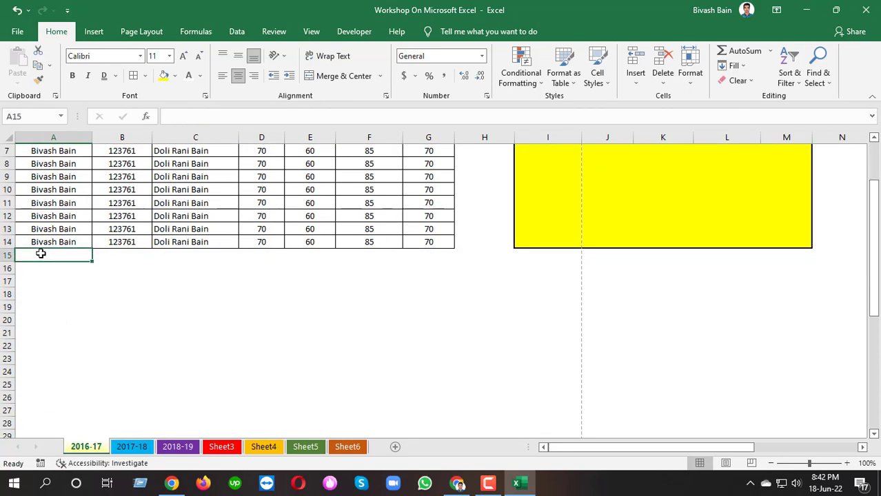
left_click(421, 357, "ctrl")
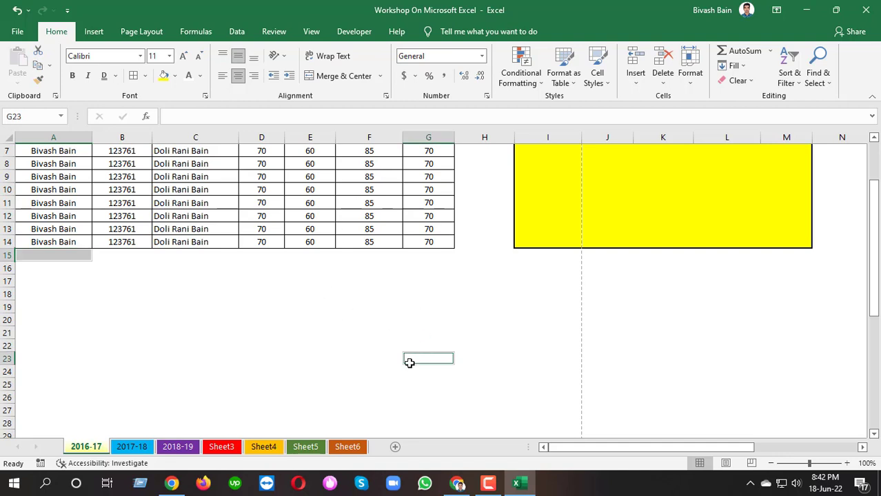
left_click_drag(60, 247, 433, 336)
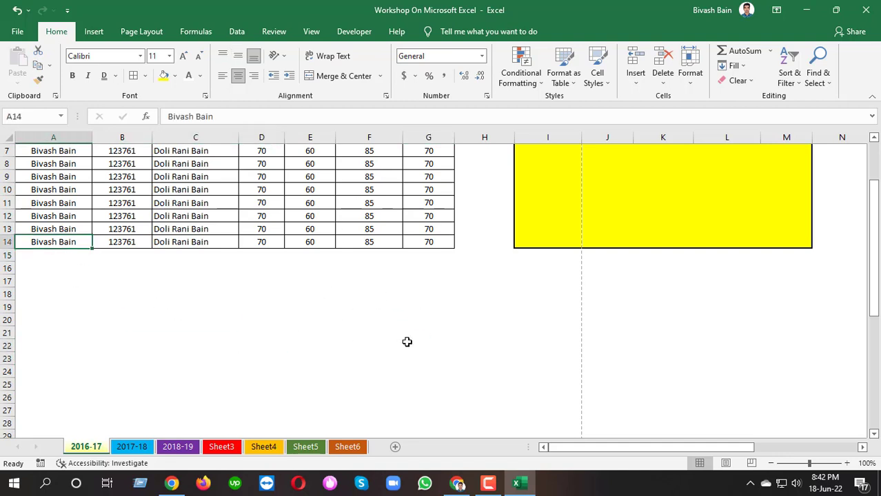
left_click(145, 76)
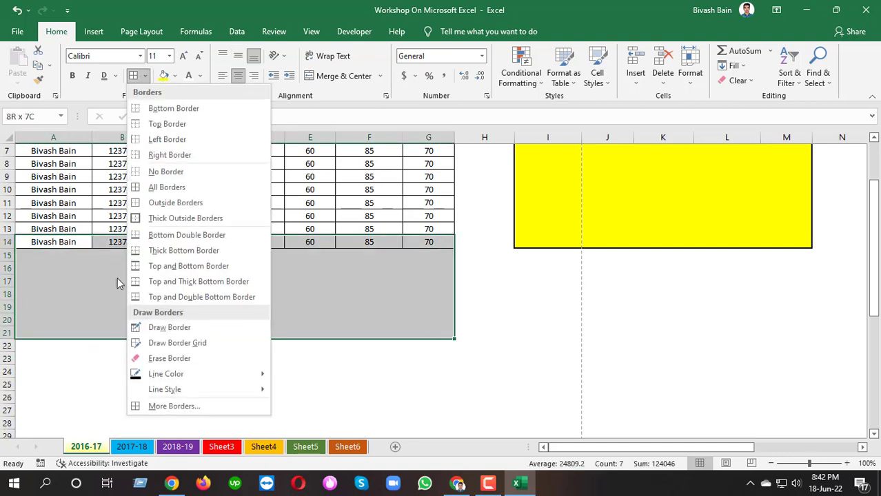
left_click(167, 187)
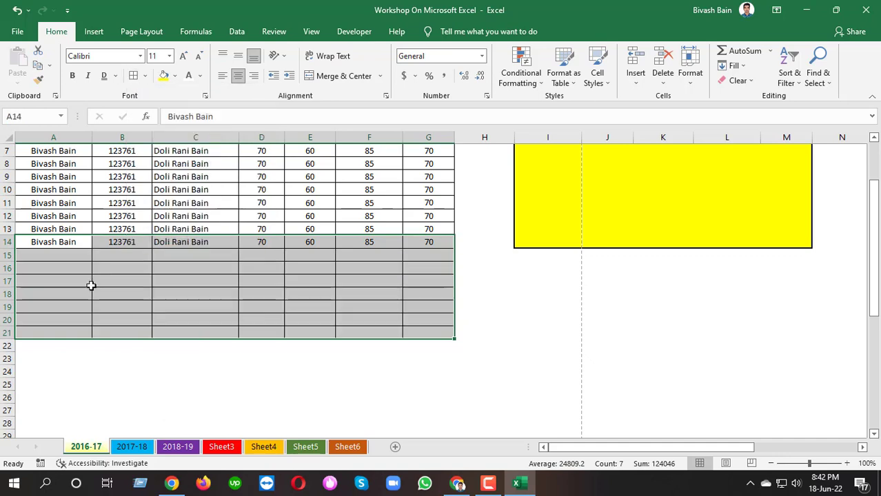
left_click(53, 293)
Type two new student names into cells A15 and A16.
double_click(53, 253)
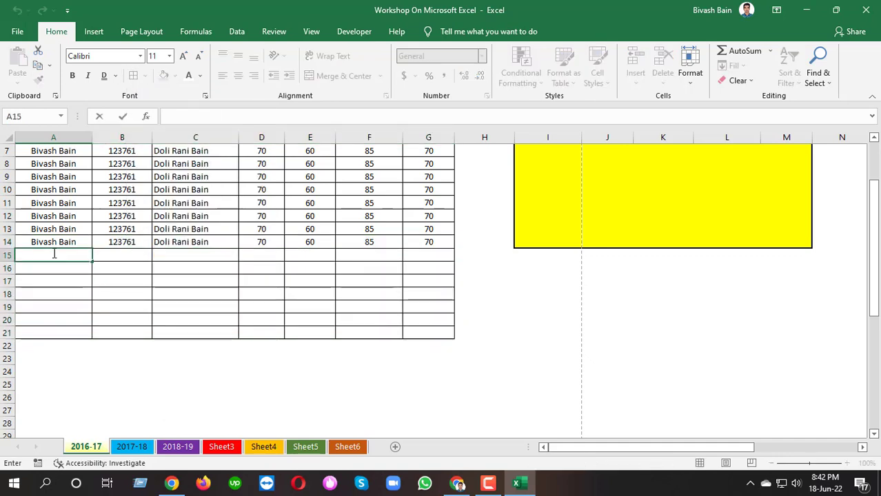
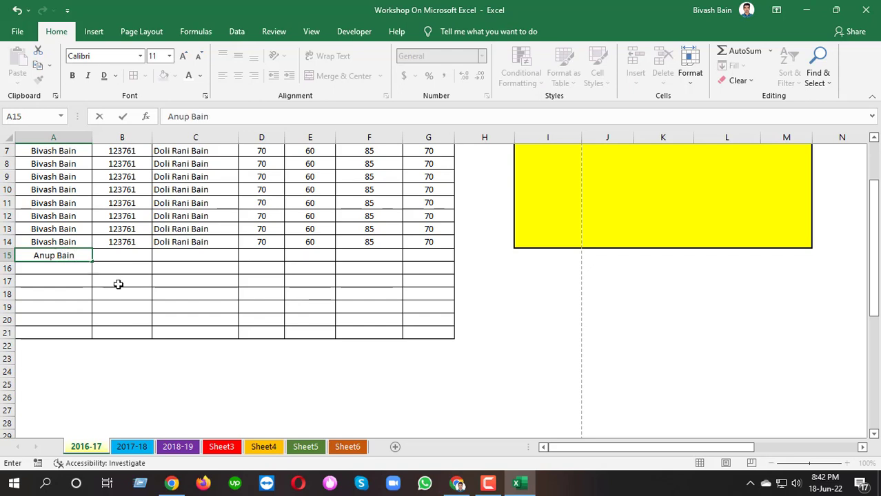
left_click(65, 320)
double_click(48, 270)
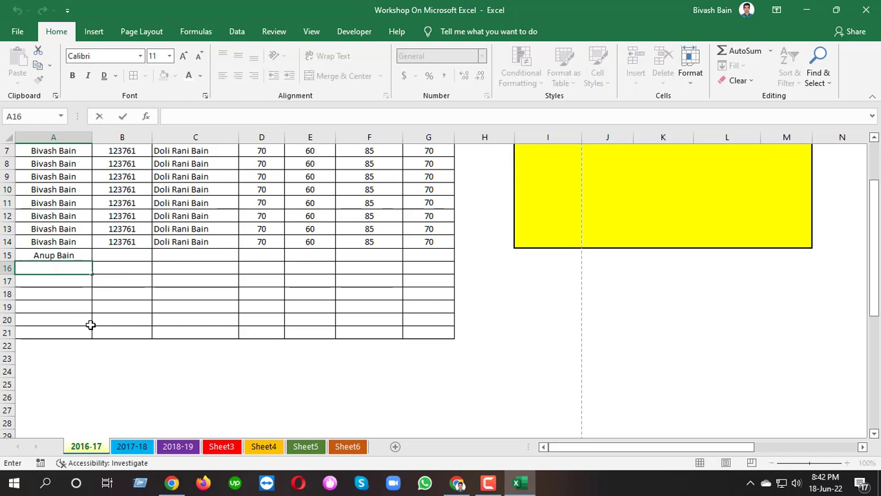
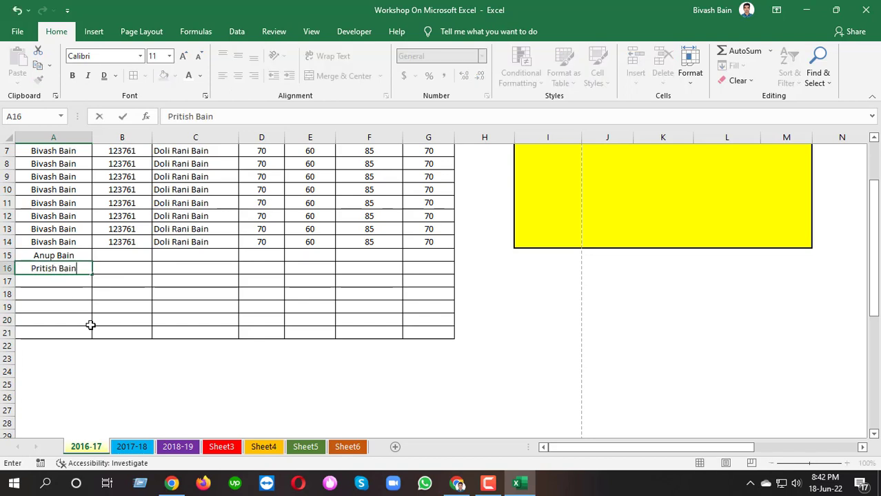
left_click(90, 324)
left_click(71, 268)
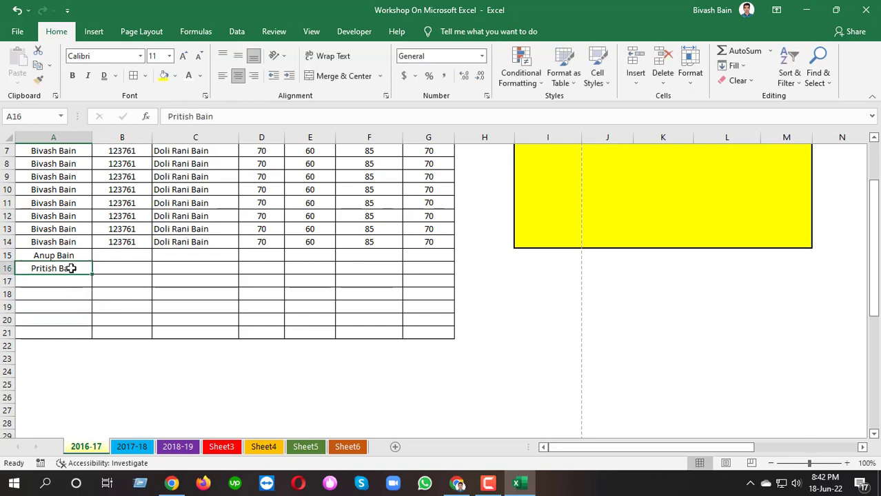
Copy A16's name into A18:A19 and A15's name into A17, A20 and A21.
key("ctrl+c")
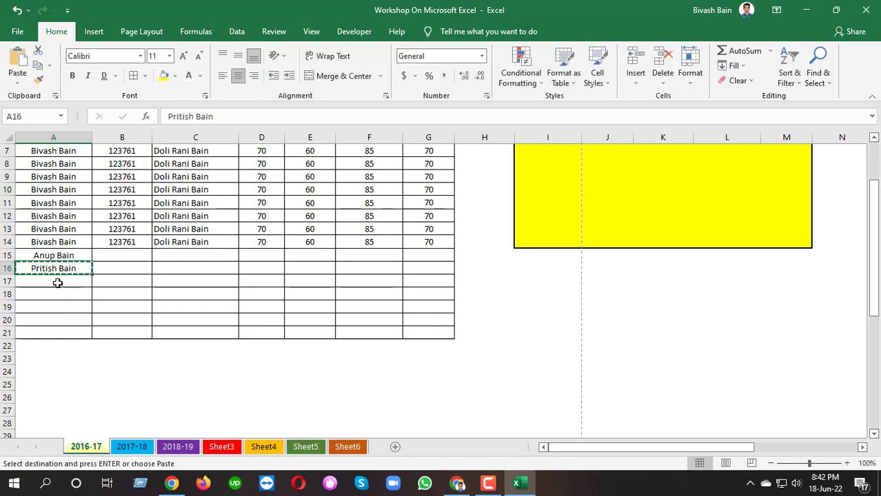
left_click(59, 295)
key("ctrl+v")
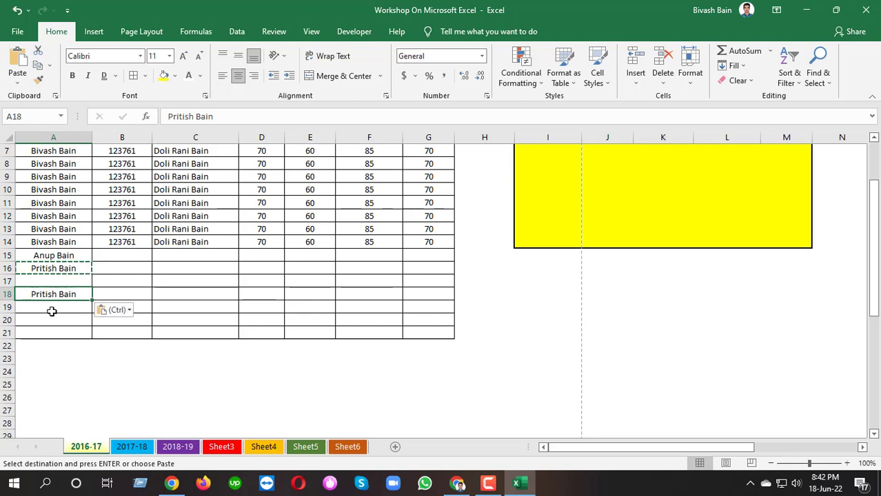
left_click(53, 311)
key("ctrl")
key("ctrl+v")
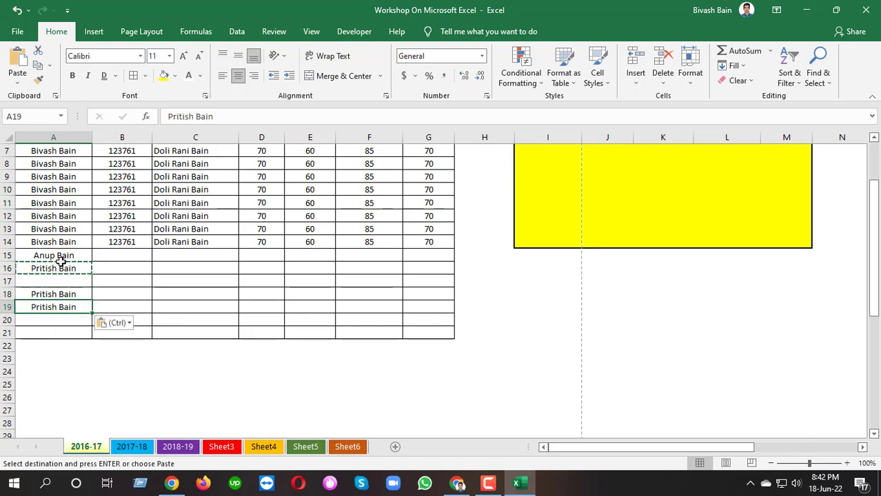
left_click(61, 256)
key("ctrl+c")
left_click(58, 282)
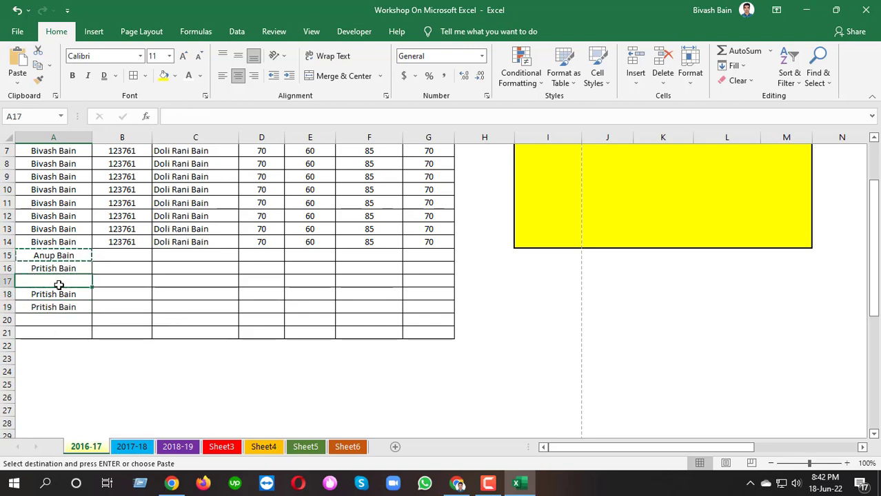
key("ctrl+v")
left_click(49, 322)
key("ctrl+v")
left_click(48, 333)
key("ctrl+v")
left_click(73, 372)
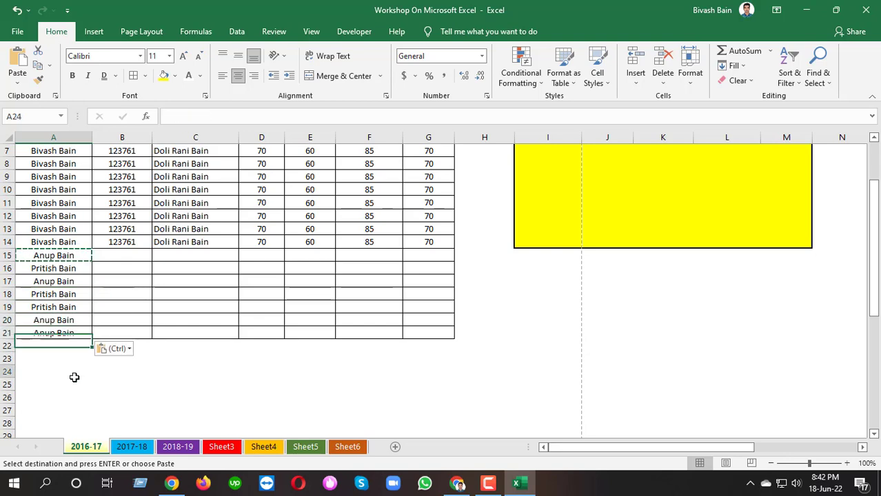
scroll(70, 372, "up", 2)
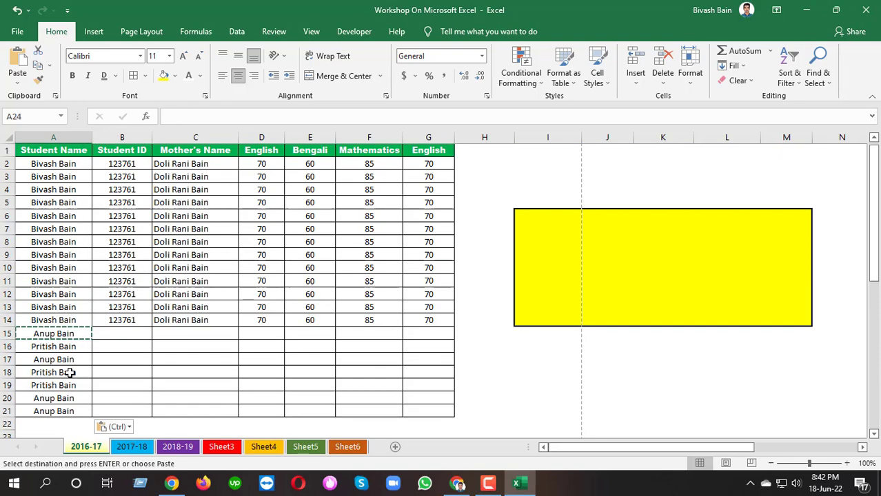
Left-align the student names in column A.
left_click(59, 138)
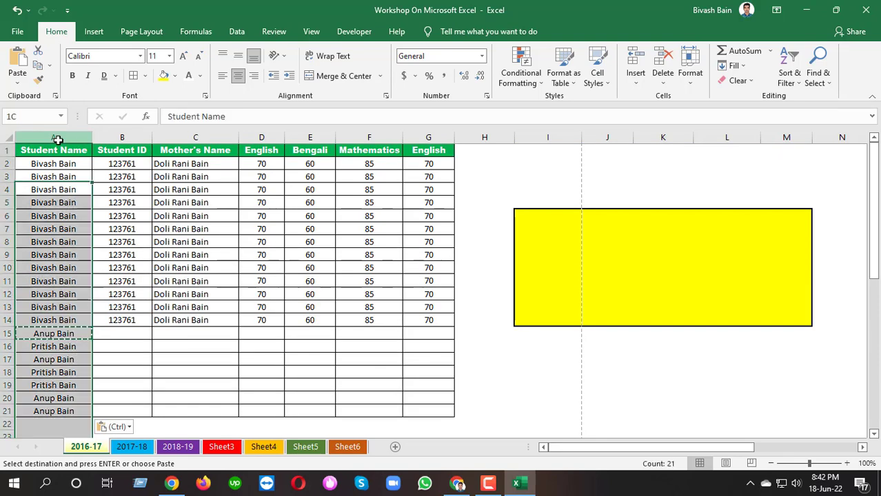
left_click(222, 75)
left_click(147, 301)
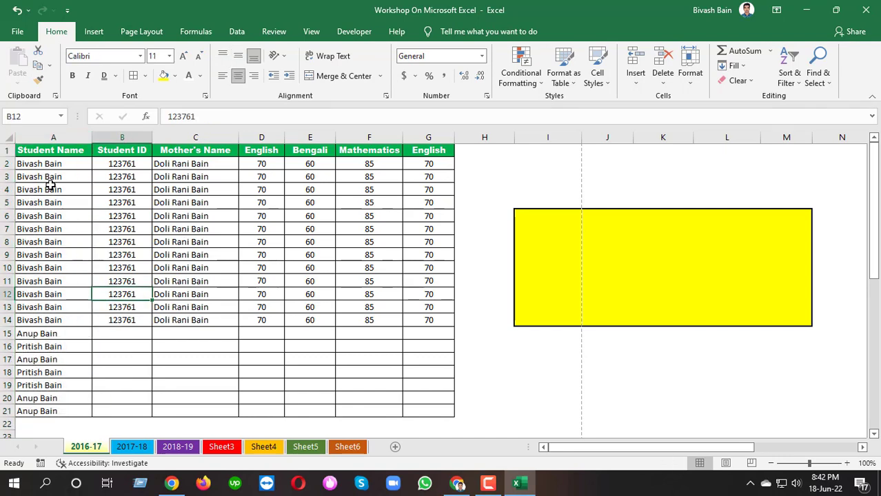
left_click(55, 138)
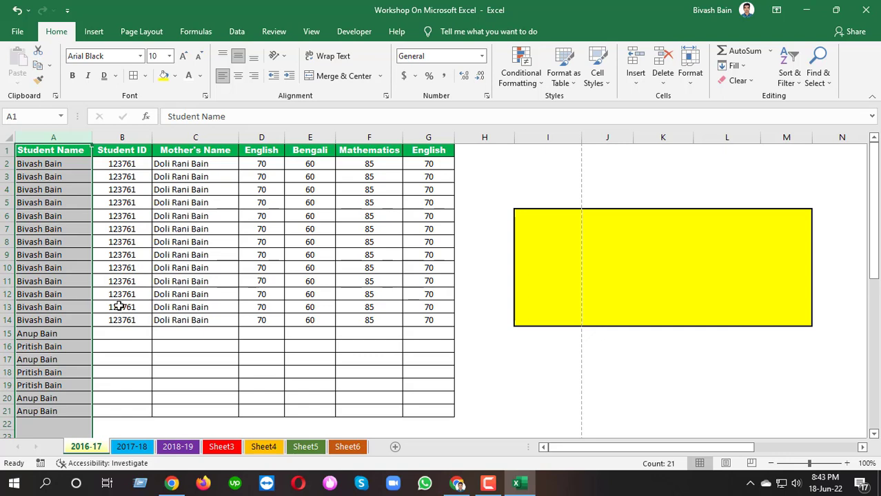
left_click(61, 227)
left_click(70, 135)
left_click(357, 264)
Sort the table A to Z by Student Name with the selection expanded, then undo the sort.
left_click(38, 137)
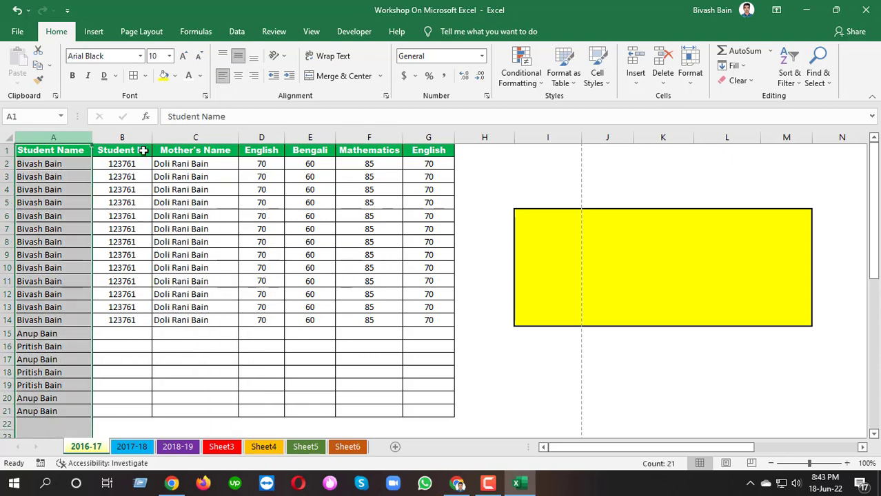
left_click(791, 77)
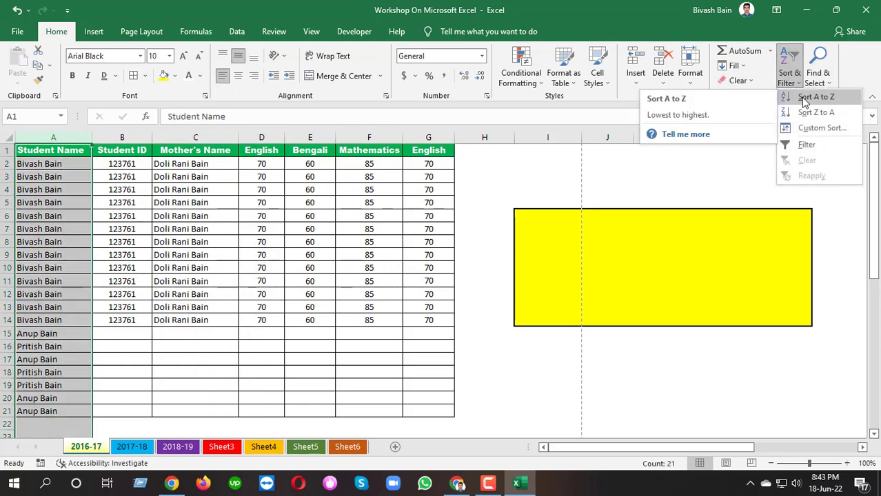
left_click(817, 98)
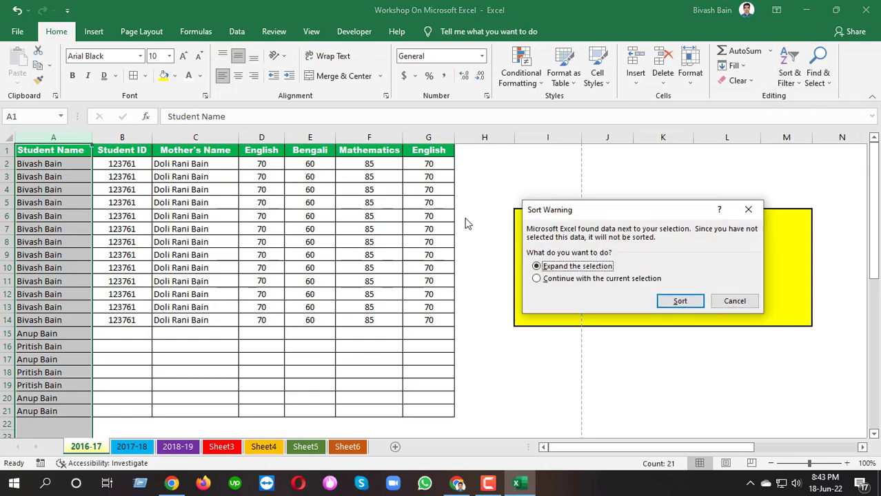
left_click(673, 301)
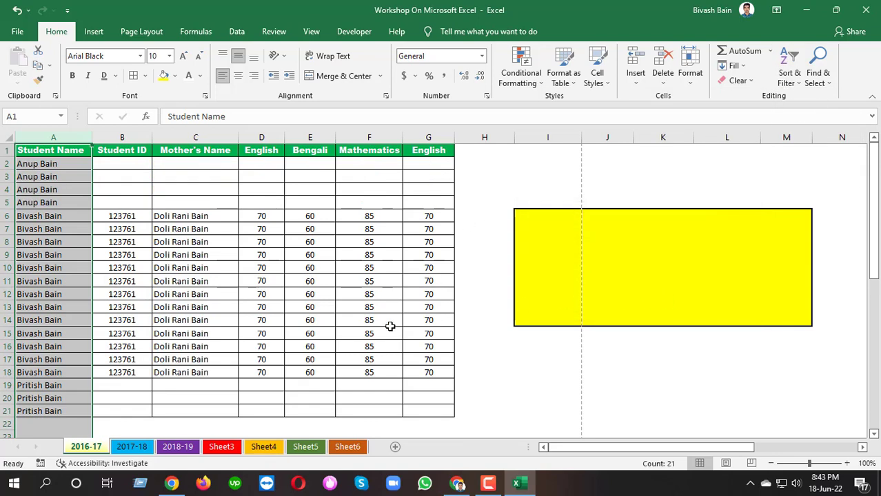
left_click(125, 333)
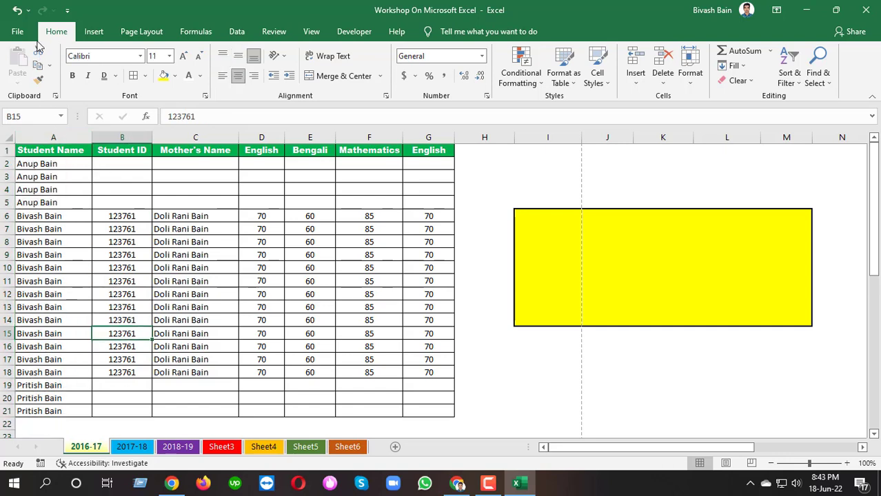
left_click(16, 11)
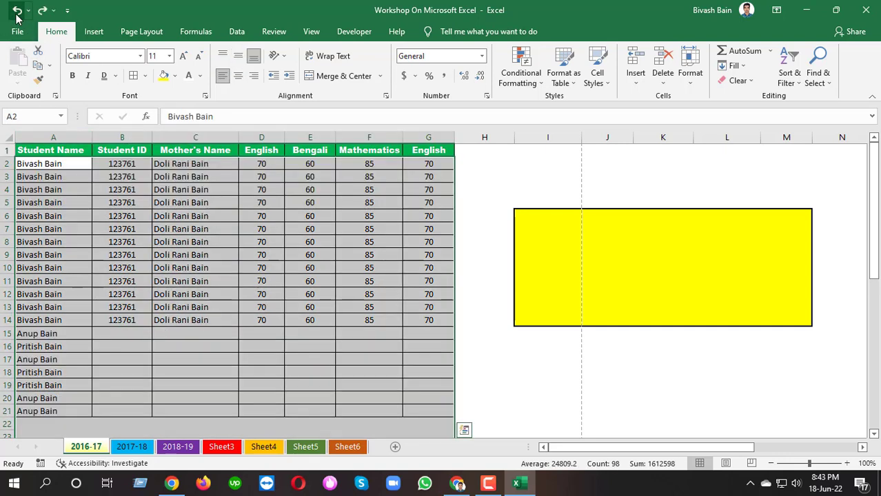
Enter Student ID 4546238 in B15 and copy it into B17, B20 and B21.
left_click(122, 384)
left_click(122, 334)
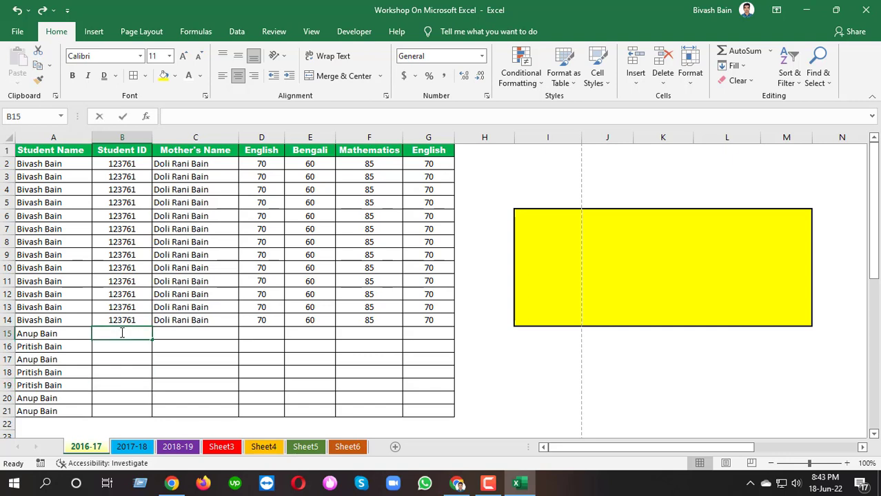
type("4546238")
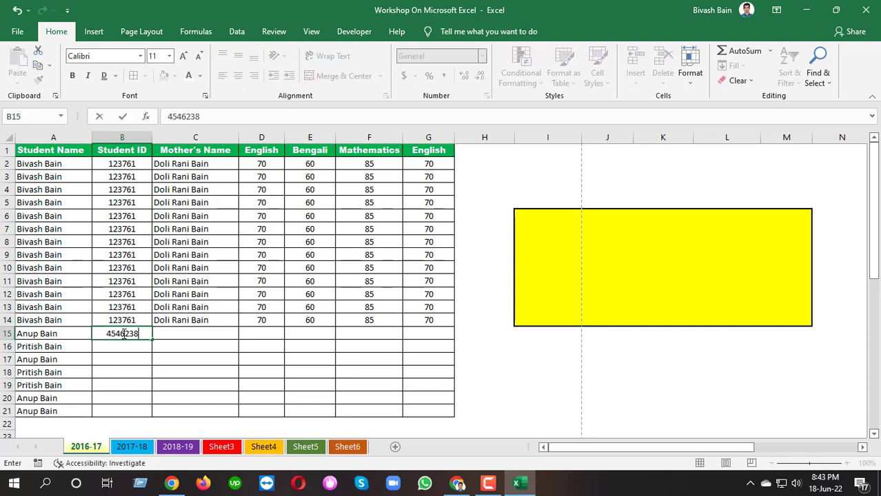
double_click(136, 334)
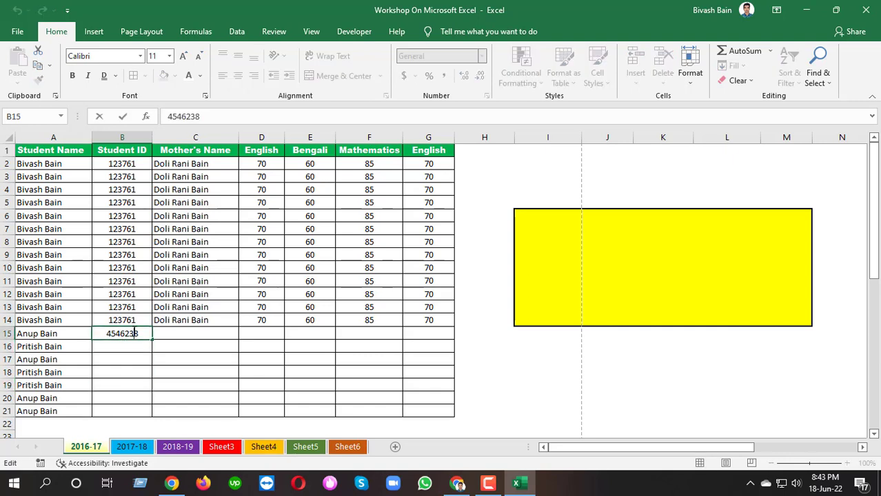
double_click(136, 334)
key("ctrl+c")
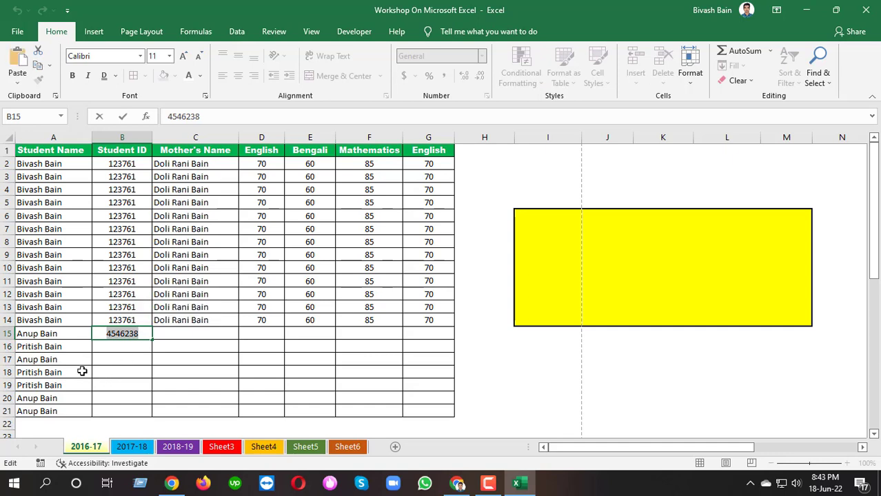
left_click(102, 357)
key("ctrl+v")
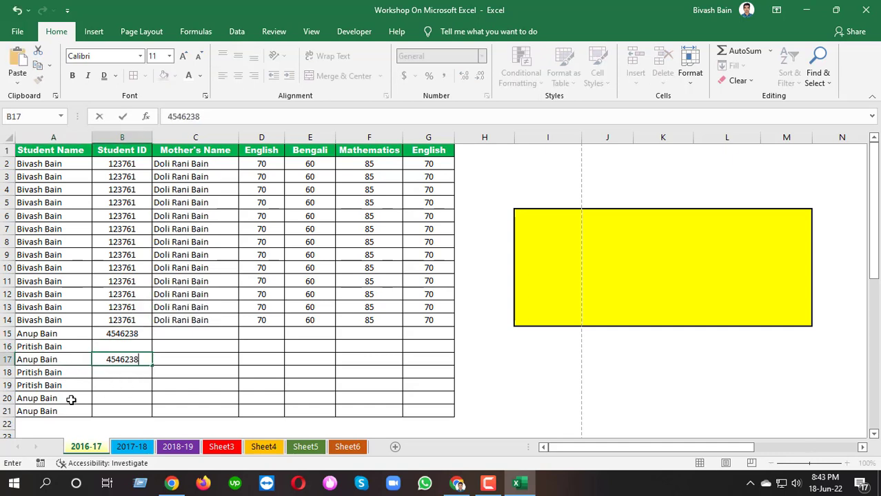
left_click(109, 397)
key("ctrl+v")
left_click(118, 411)
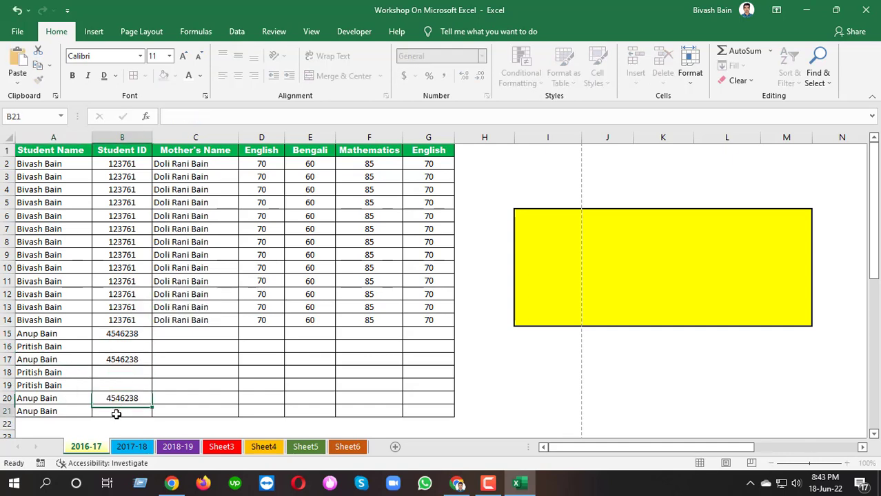
key("ctrl+v")
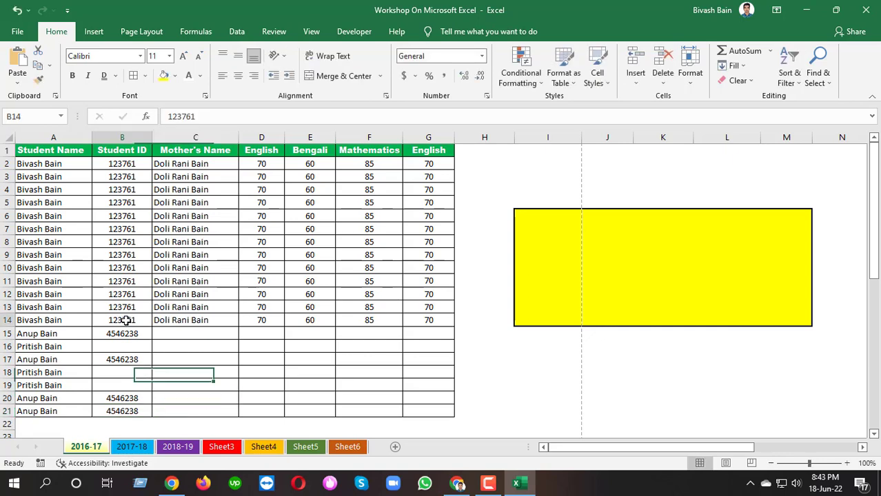
Enter Student IDs 568229, 673493 and 462427 in B16, B18 and B19.
double_click(126, 321)
left_click(122, 347)
type("5")
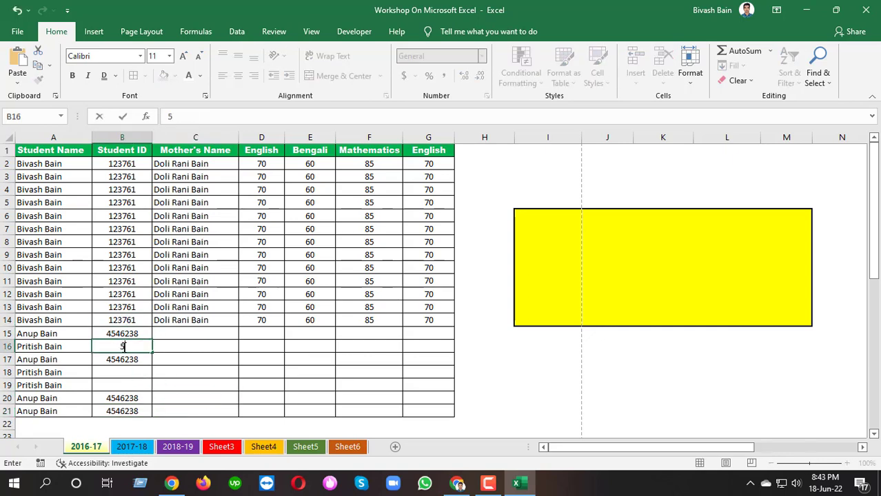
type("68229")
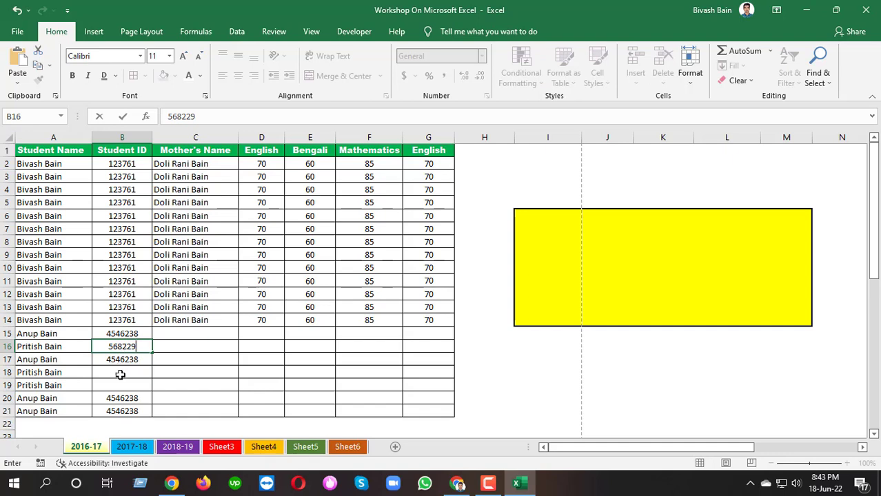
left_click(120, 374)
type("673493")
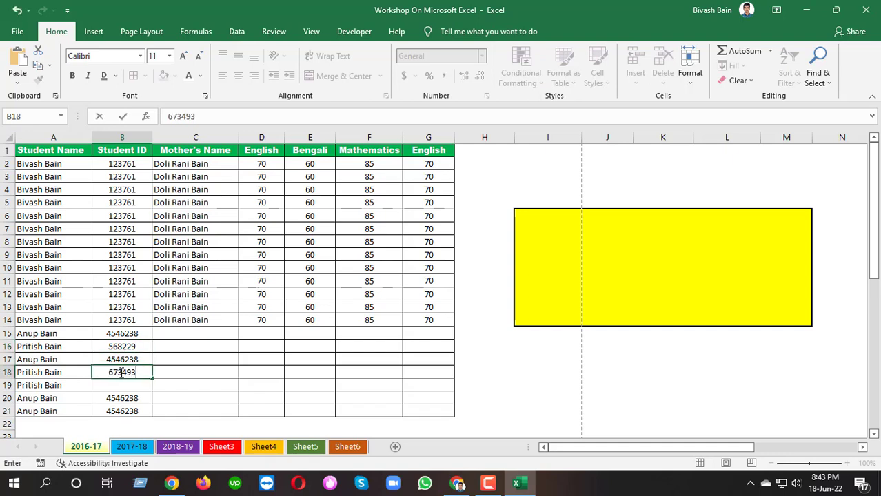
left_click(124, 385)
type("46")
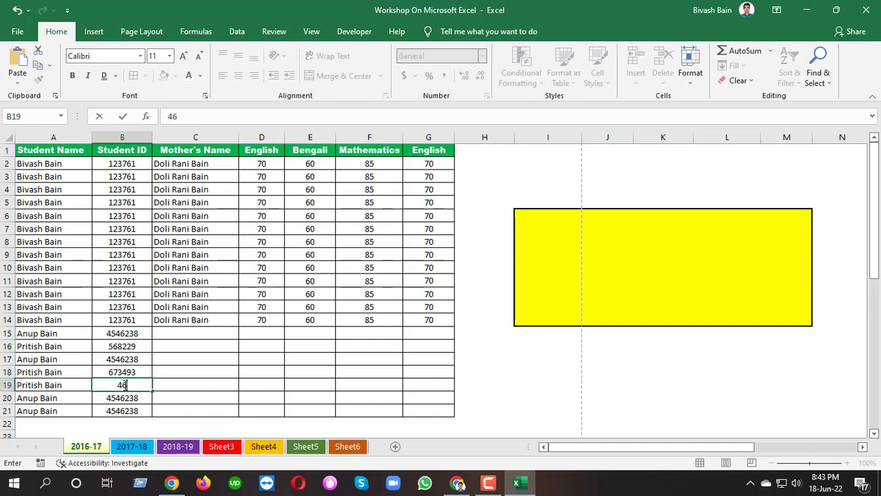
type("2427")
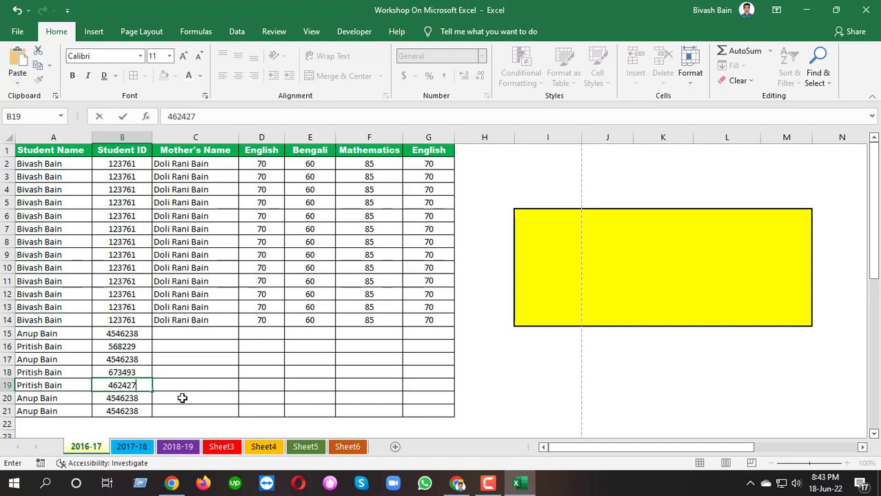
left_click(206, 398)
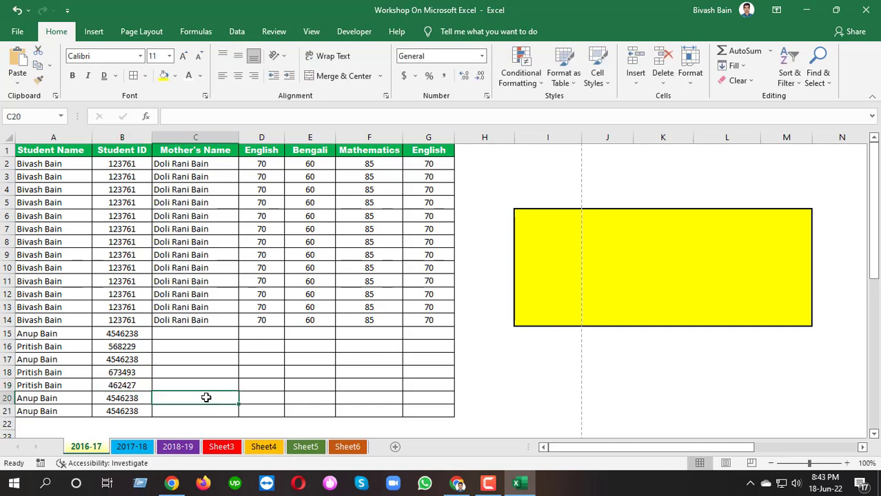
left_click(17, 31)
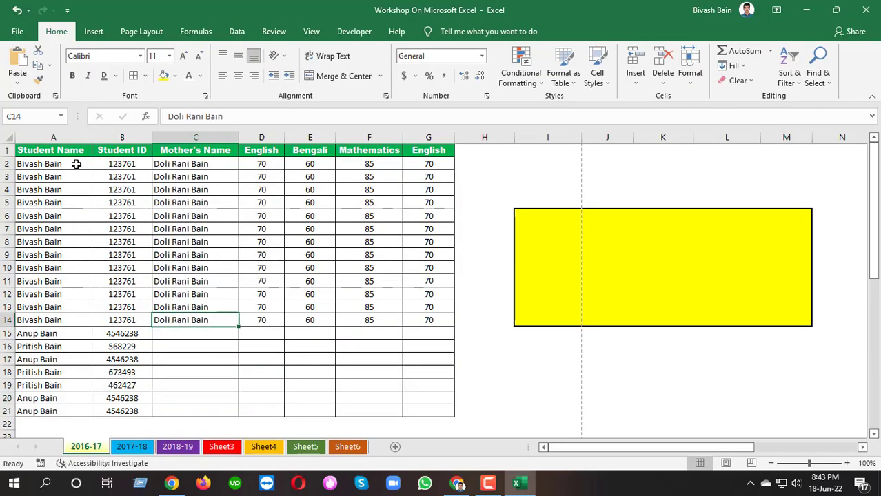
left_click(62, 138)
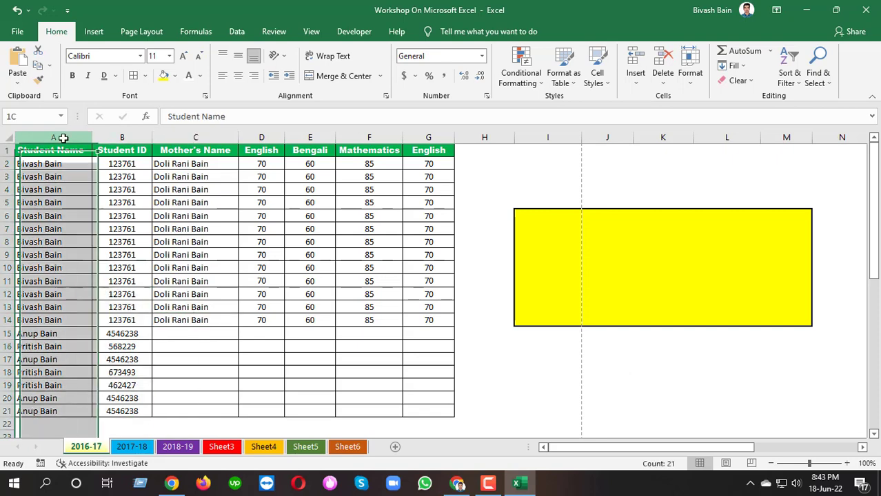
left_click(793, 79)
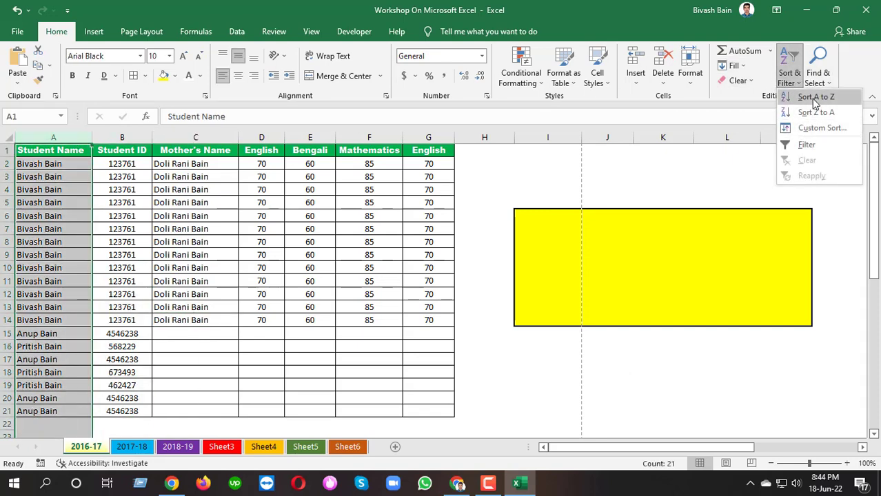
left_click(816, 98)
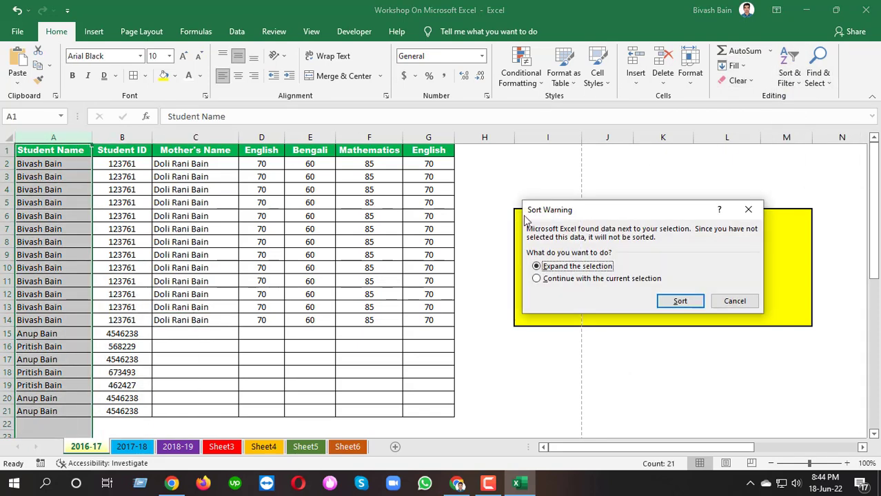
left_click(672, 302)
left_click(421, 334)
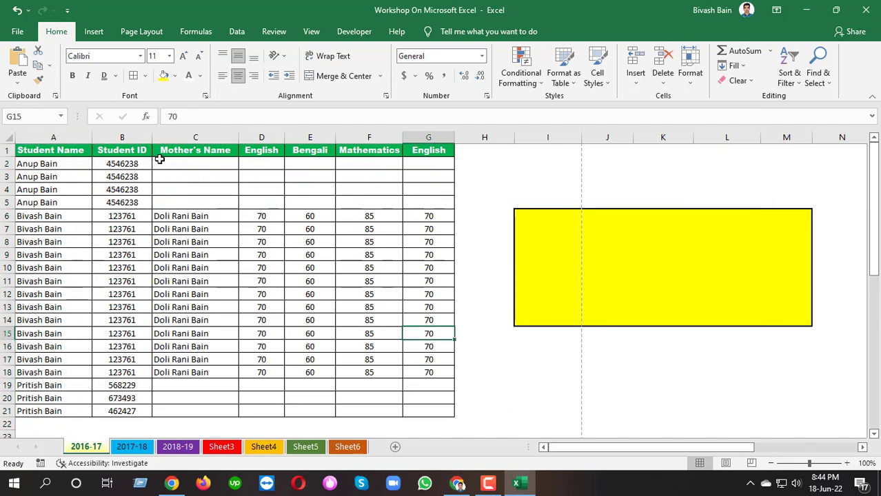
left_click_drag(153, 139, 191, 139)
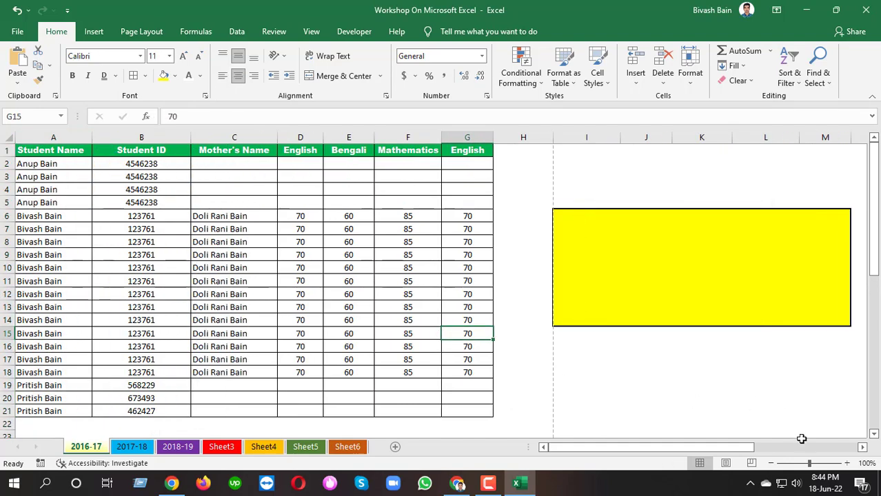
left_click(847, 464)
left_click(847, 463)
left_click(848, 464)
left_click(847, 463)
left_click(847, 463)
left_click_drag(690, 447, 445, 457)
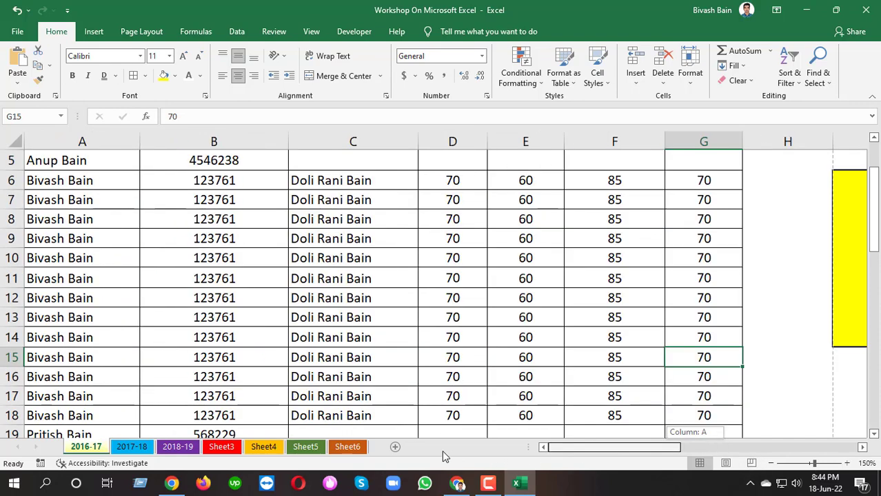
scroll(200, 337, "up", 2)
left_click(14, 179)
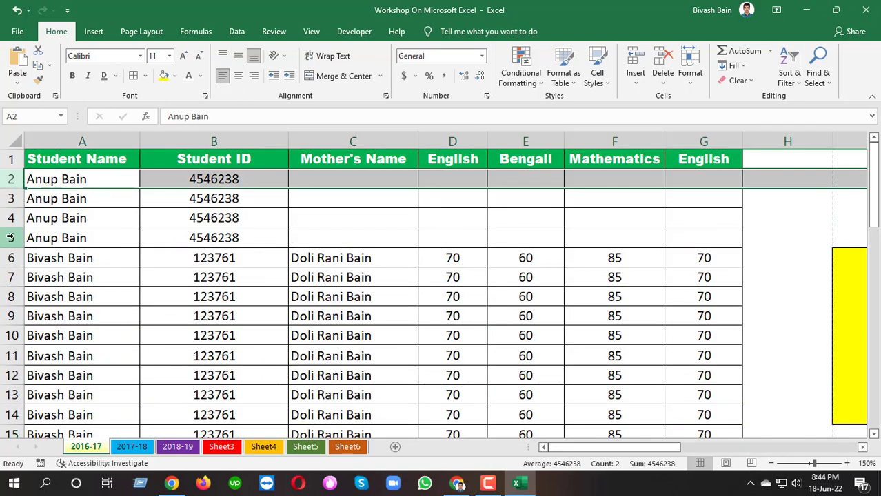
left_click_drag(14, 179, 13, 237)
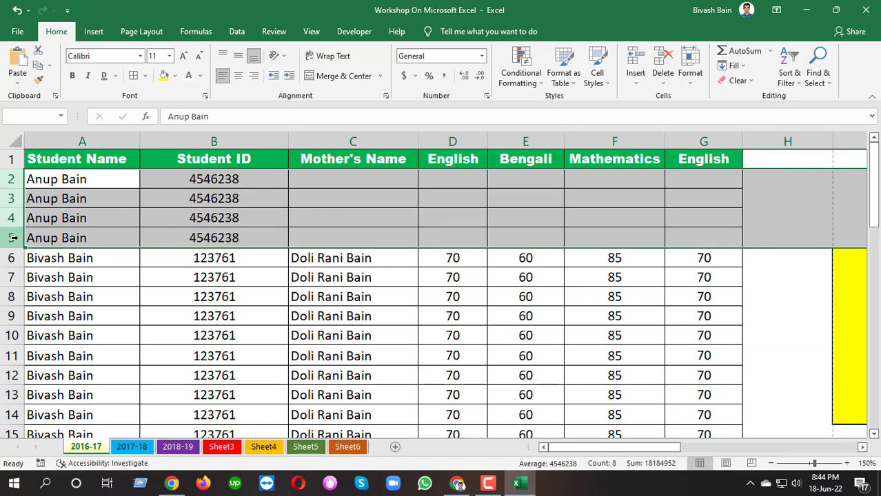
left_click(224, 178)
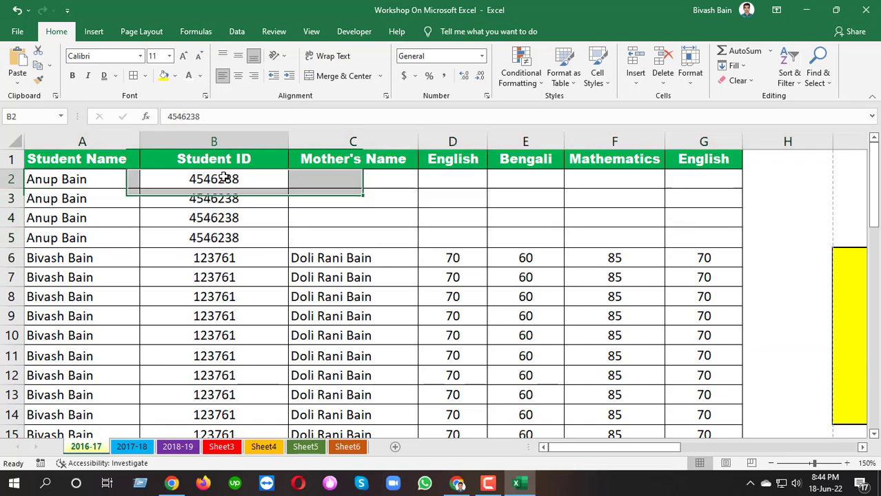
left_click(211, 238)
left_click(195, 224)
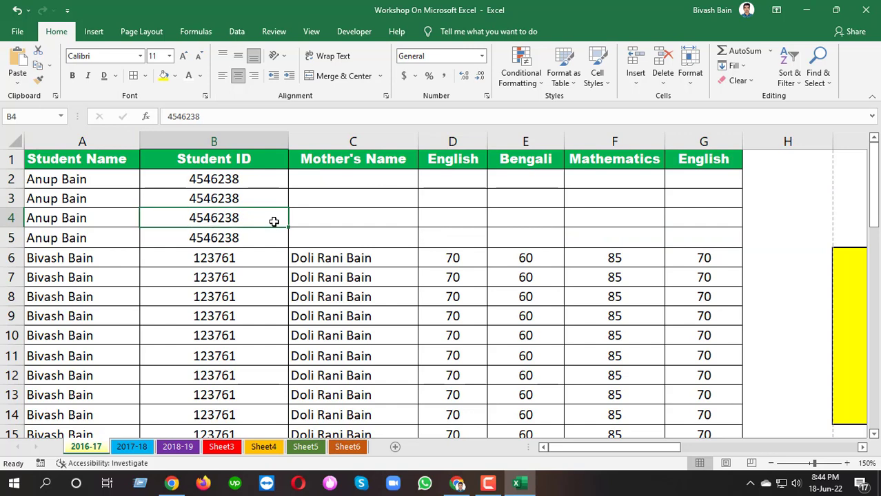
left_click(341, 182)
left_click(469, 181)
left_click(521, 182)
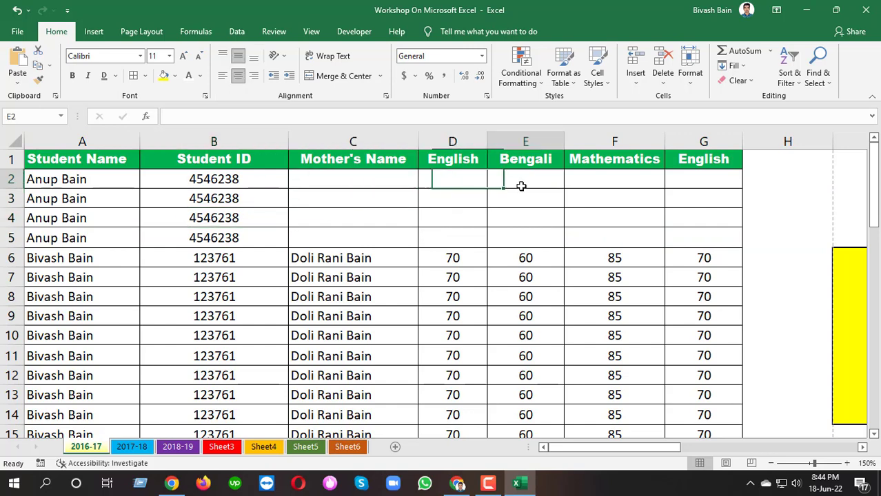
left_click(606, 183)
left_click(695, 181)
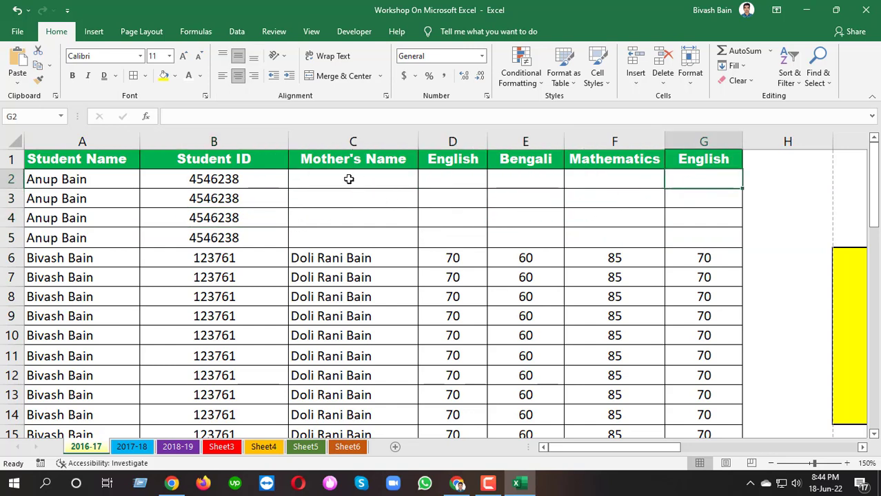
key("Return")
key("Return")
key("Tab")
key("Tab")
key("Tab")
key("Tab")
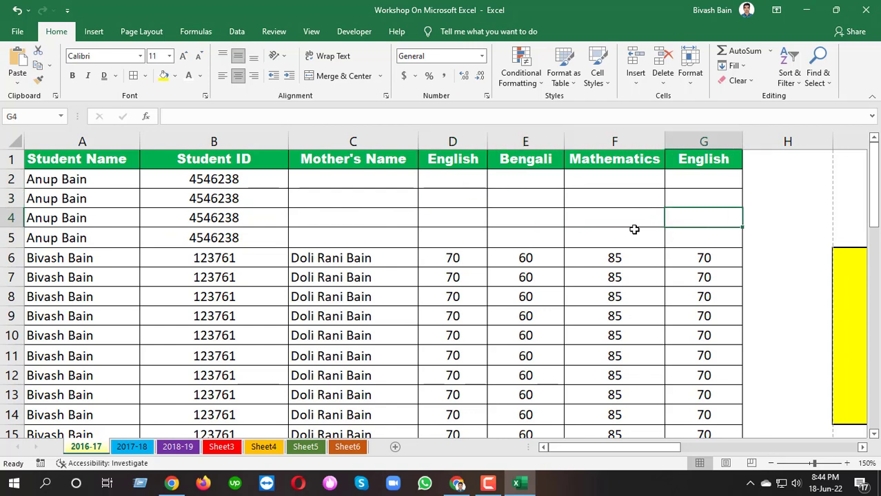
left_click(19, 257)
scroll(31, 257, "down", 3)
scroll(38, 255, "down", 2)
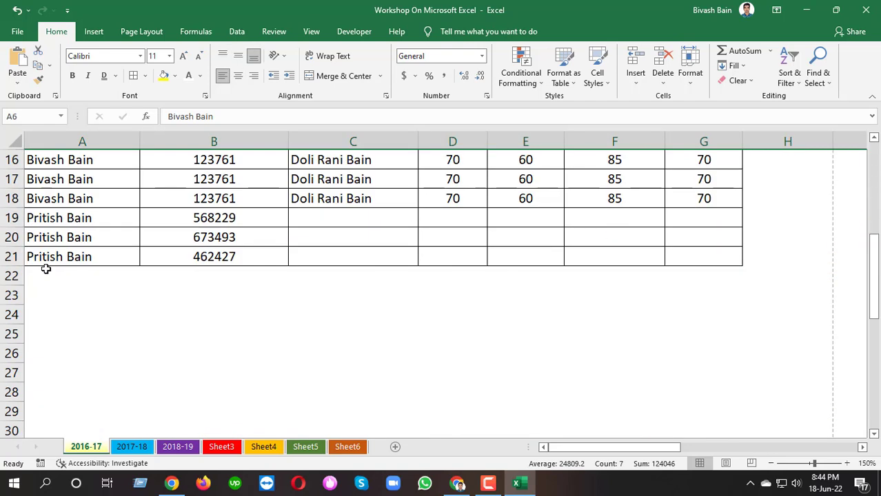
scroll(40, 252, "up", 1)
left_click(12, 258, "shift")
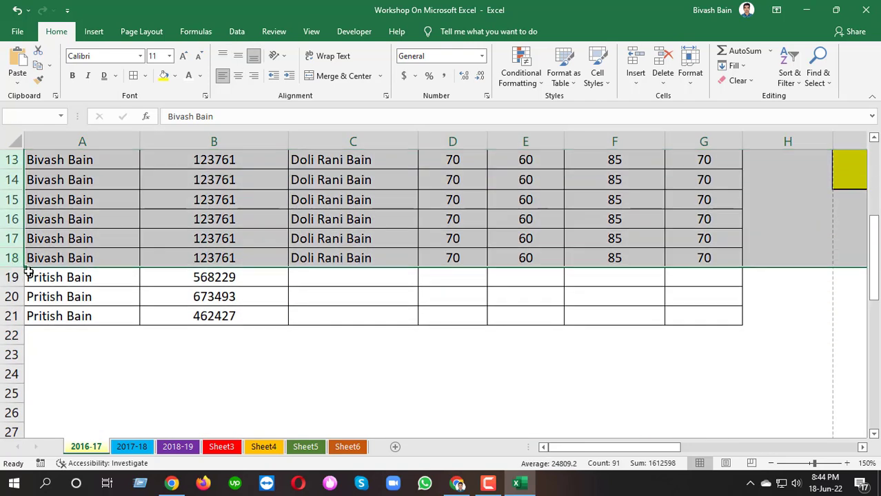
left_click(11, 277)
left_click(13, 316, "shift")
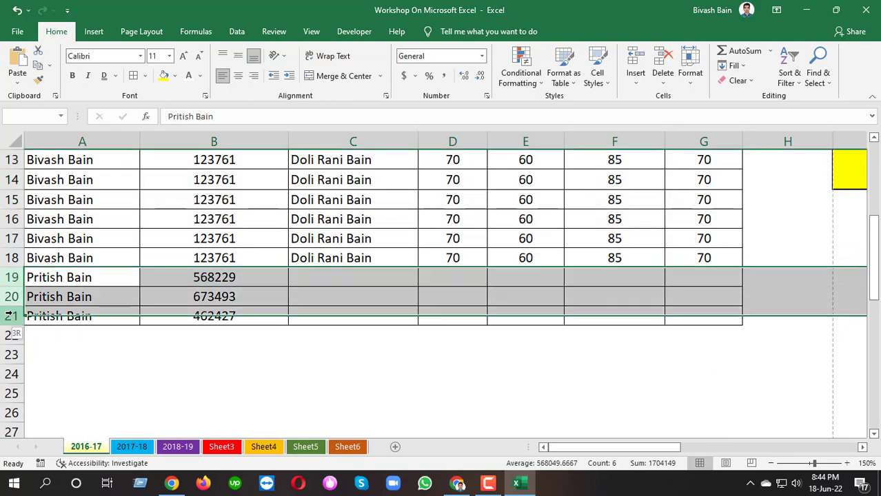
left_click(199, 276)
left_click(198, 295)
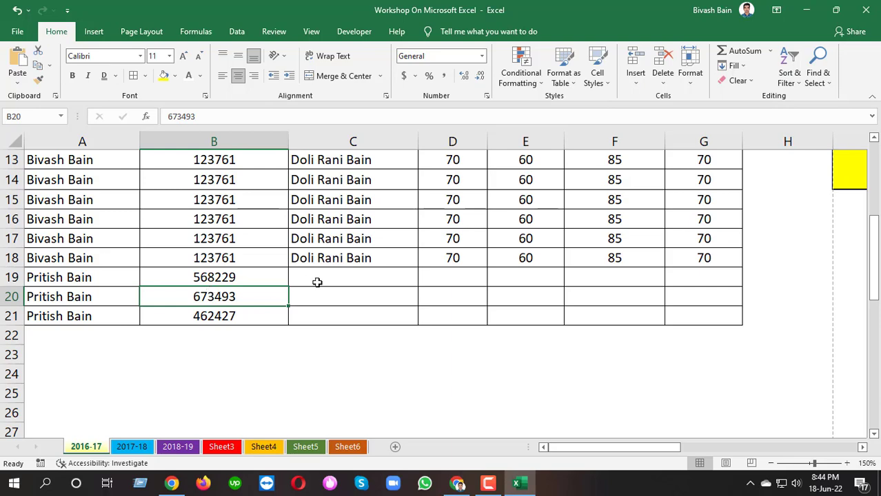
scroll(349, 304, "up", 1)
scroll(345, 292, "down", 1)
left_click(354, 276)
left_click(374, 303)
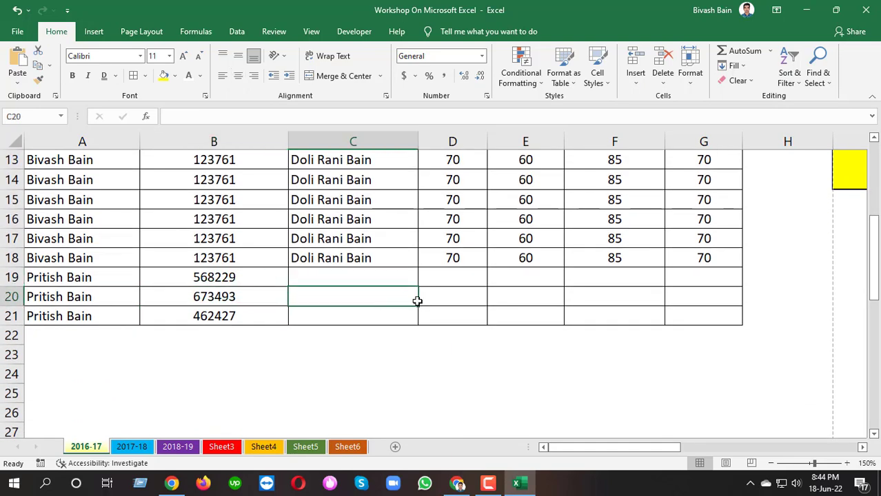
left_click(456, 282)
left_click(518, 280)
scroll(529, 297, "up", 4)
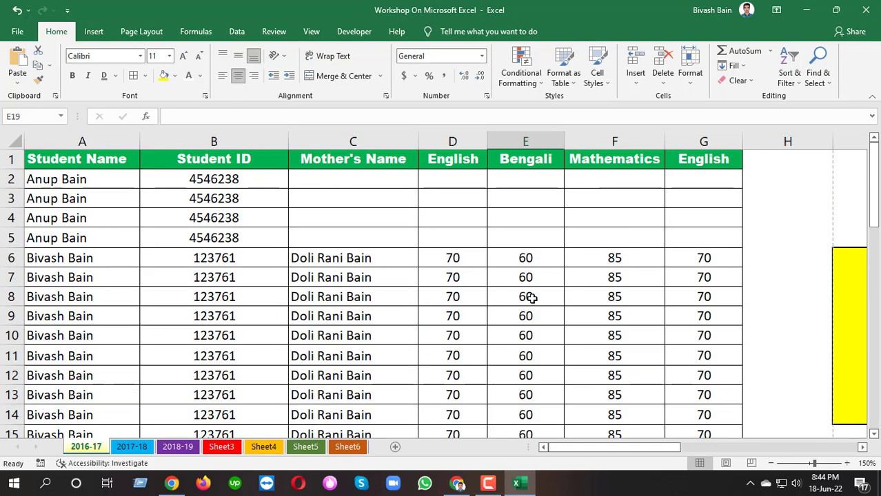
scroll(611, 185, "down", 6)
left_click(611, 185)
scroll(617, 190, "up", 4)
scroll(724, 368, "up", 2)
scroll(713, 377, "down", 3)
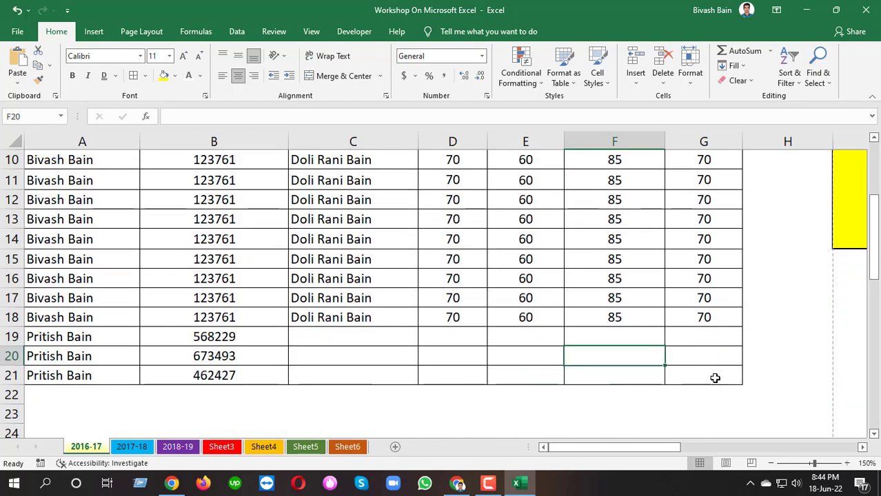
left_click(713, 351)
key("Up")
scroll(518, 338, "up", 3)
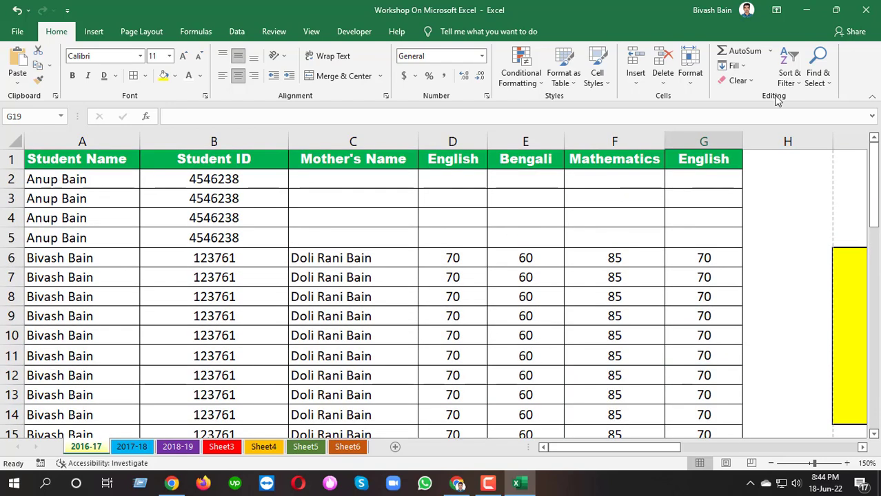
Undo the row reordering, then redo once to bring back ID 462427 in B19.
left_click(17, 9)
left_click(16, 10)
scroll(338, 295, "up", 2)
left_click(231, 260)
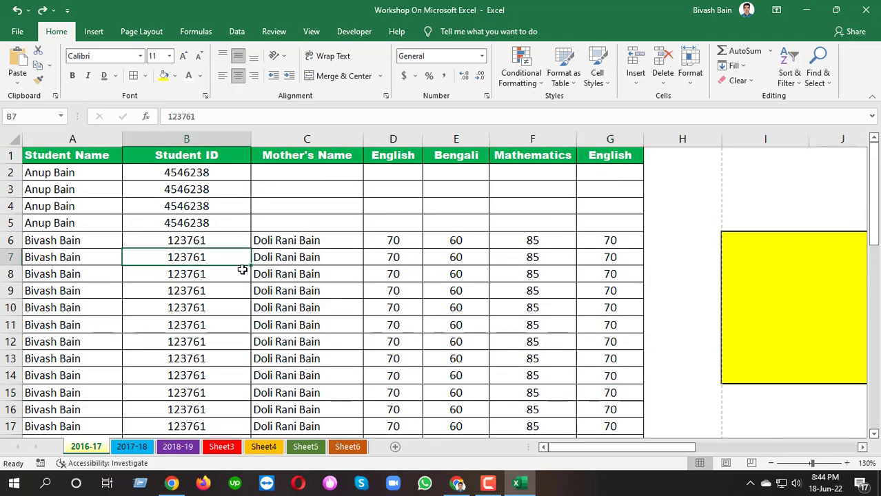
left_click(225, 242)
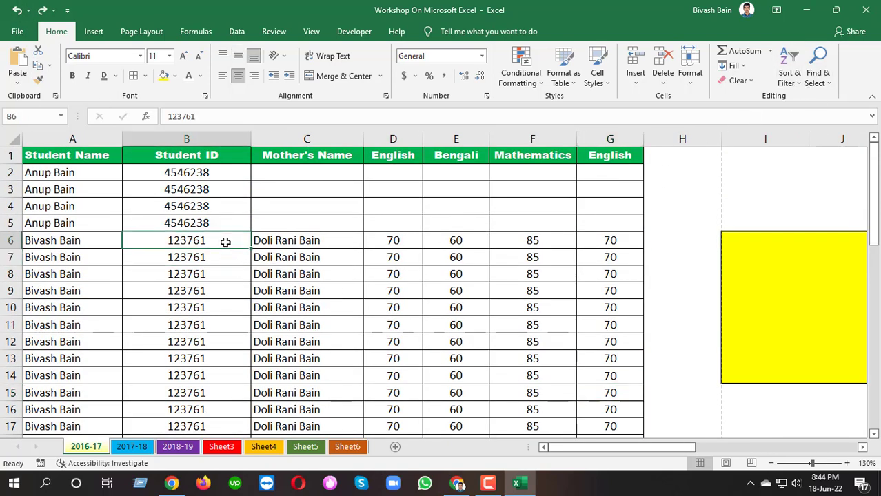
left_click(17, 9)
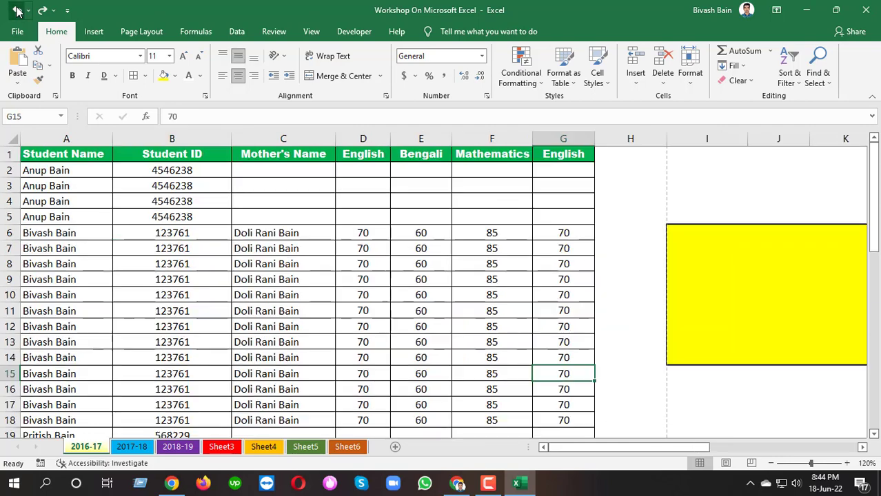
left_click(17, 10)
left_click(17, 9)
left_click(16, 10)
left_click(17, 10)
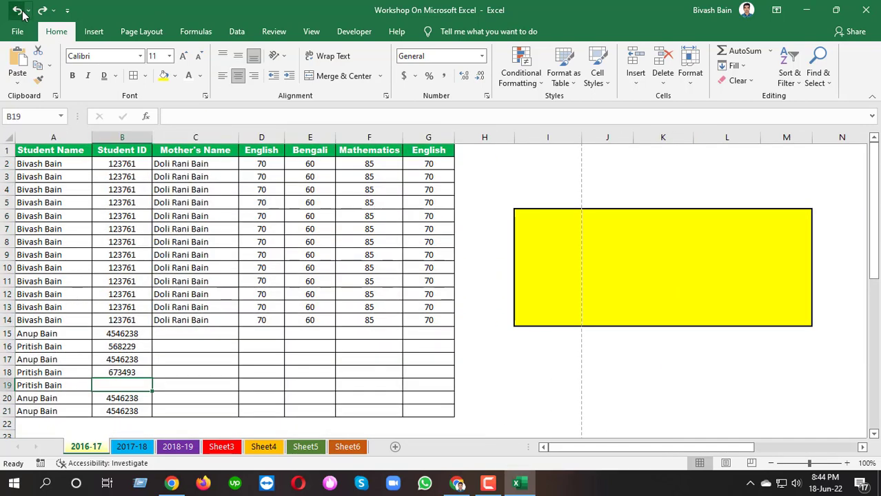
left_click(18, 10)
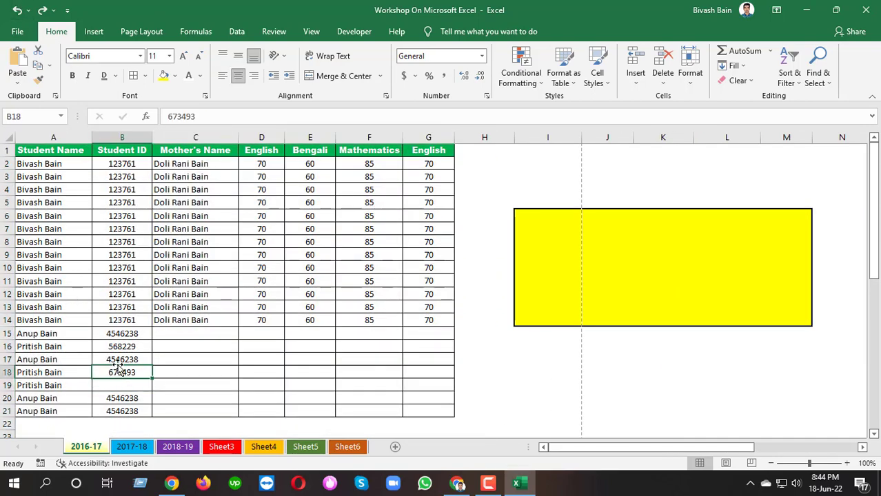
left_click(42, 9)
Select the table's header row, ending on the Student Name heading.
left_click(196, 293)
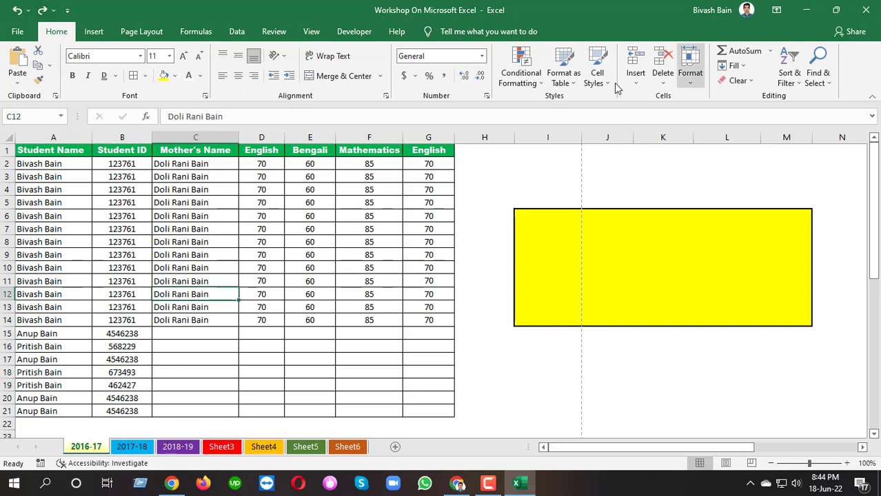
left_click(35, 153)
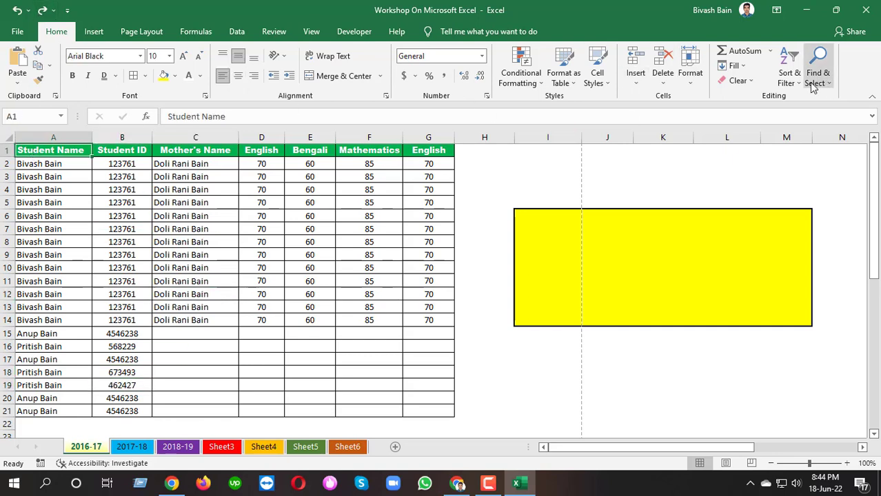
left_click(7, 150)
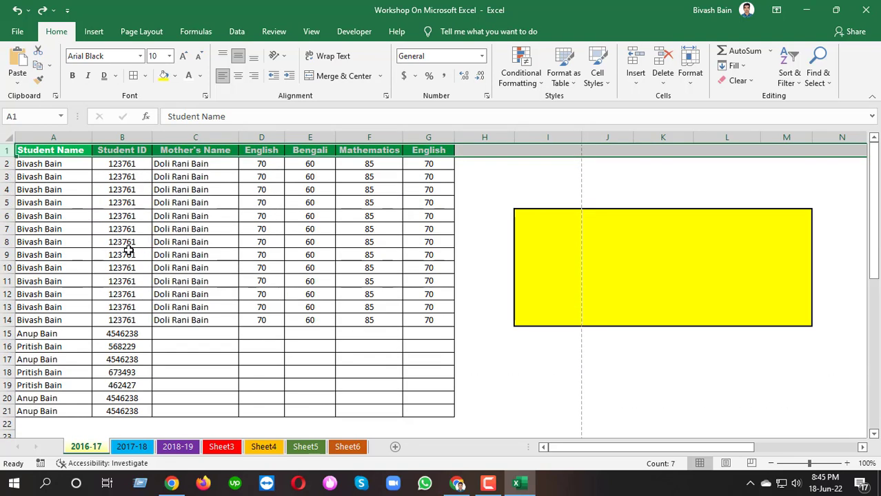
left_click(272, 246)
left_click(7, 150)
left_click(68, 217)
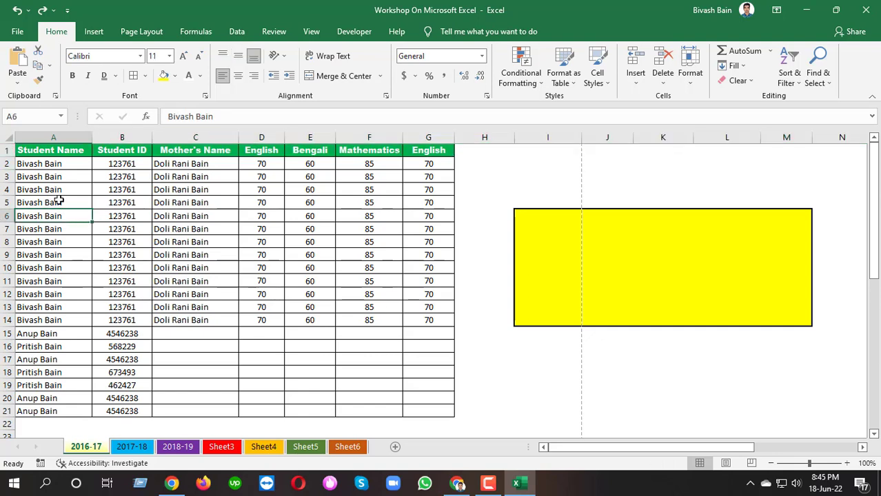
left_click(6, 150)
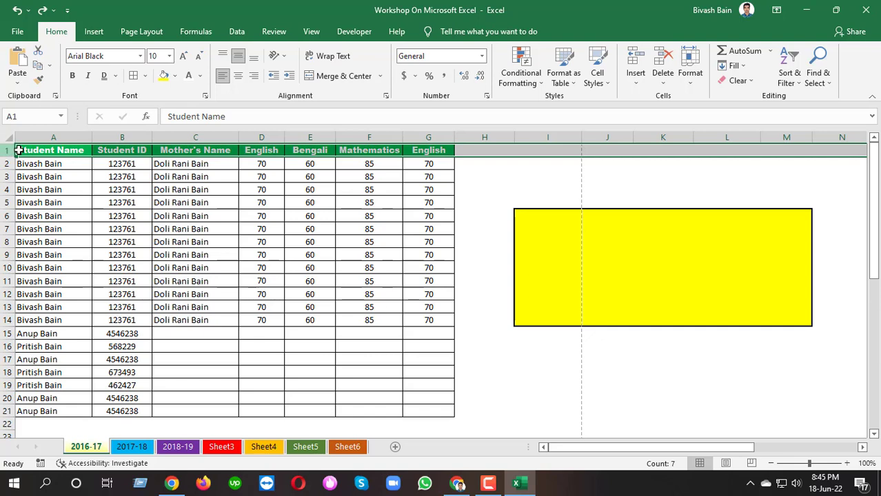
left_click(246, 226)
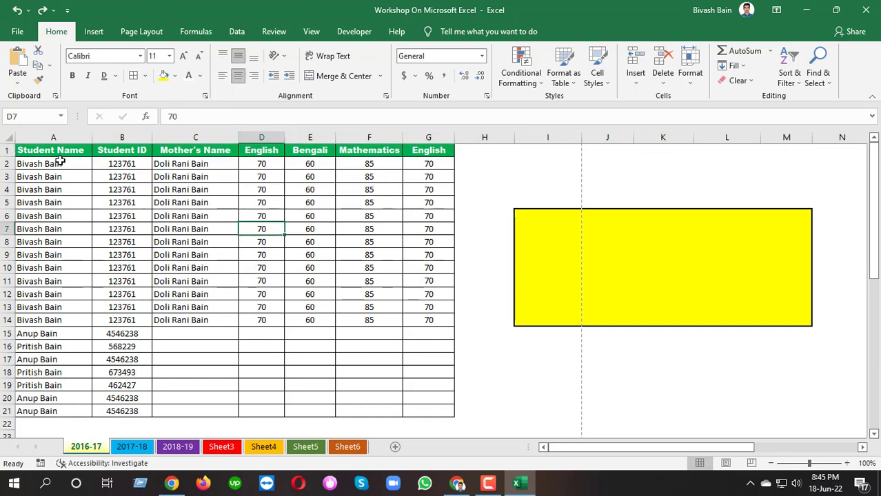
left_click(38, 150)
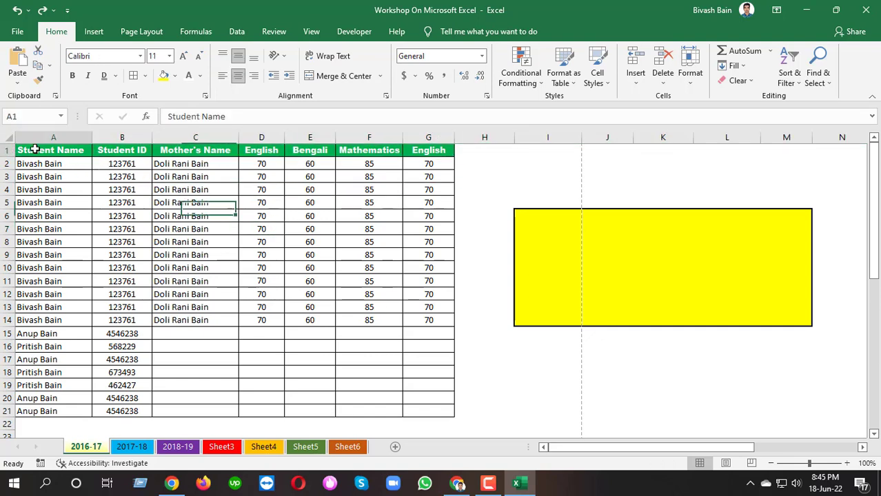
Turn on Filter dropdowns for the student table headings.
left_click(789, 73)
left_click(807, 145)
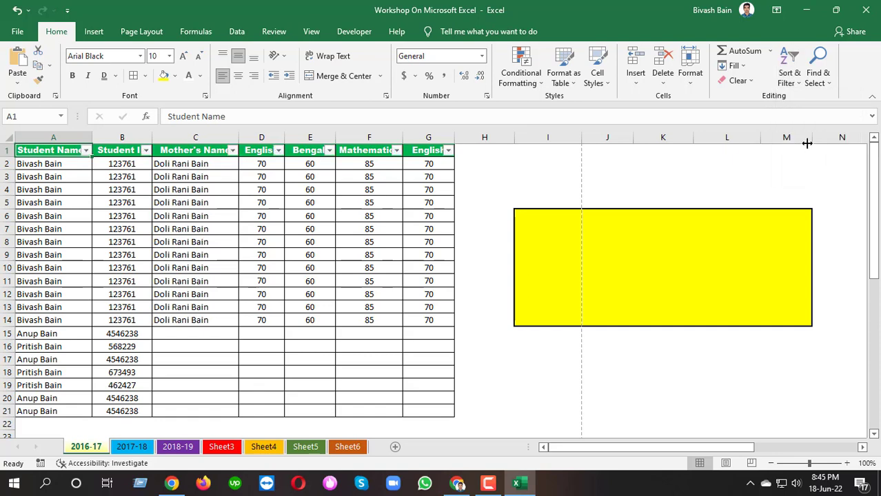
left_click(268, 304)
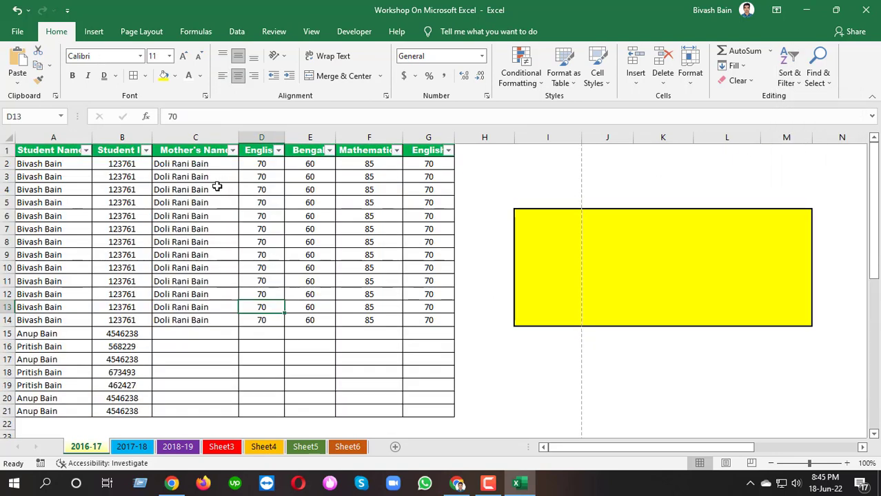
Apply View > Freeze Panes > Freeze Top Row to keep the headers visible.
left_click(197, 150)
left_click(276, 32)
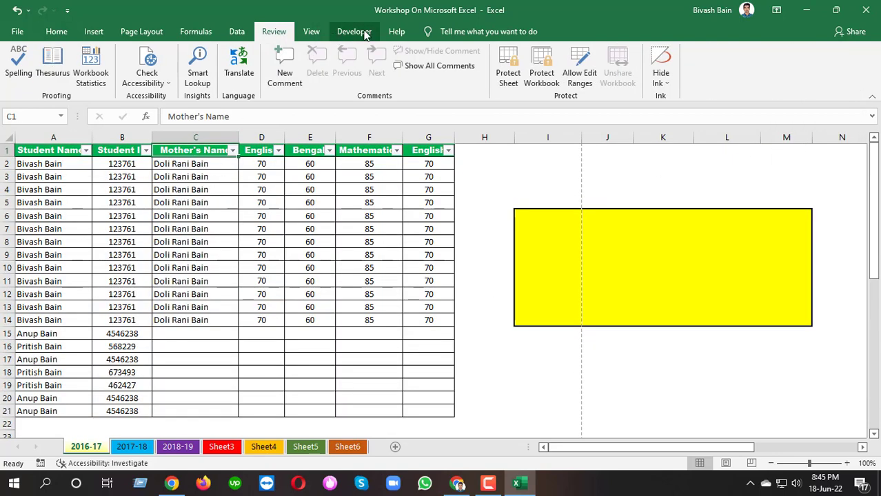
left_click(349, 32)
left_click(311, 32)
left_click(431, 79)
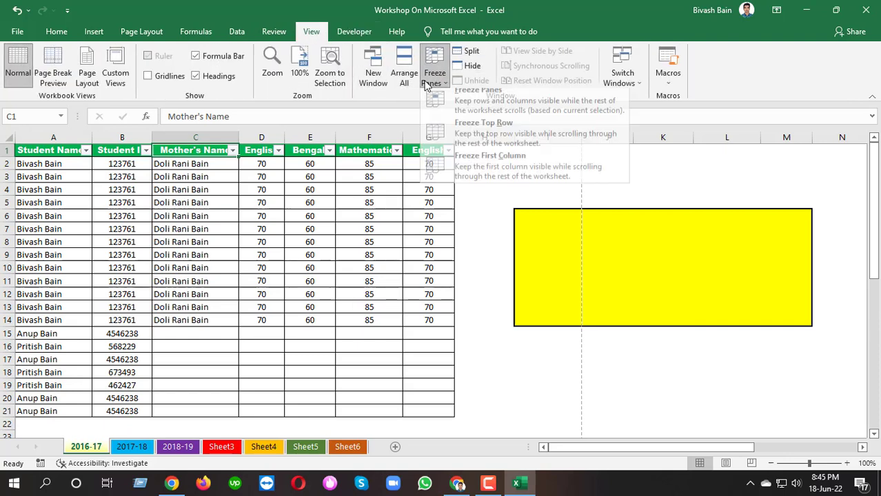
left_click(483, 127)
left_click(261, 281)
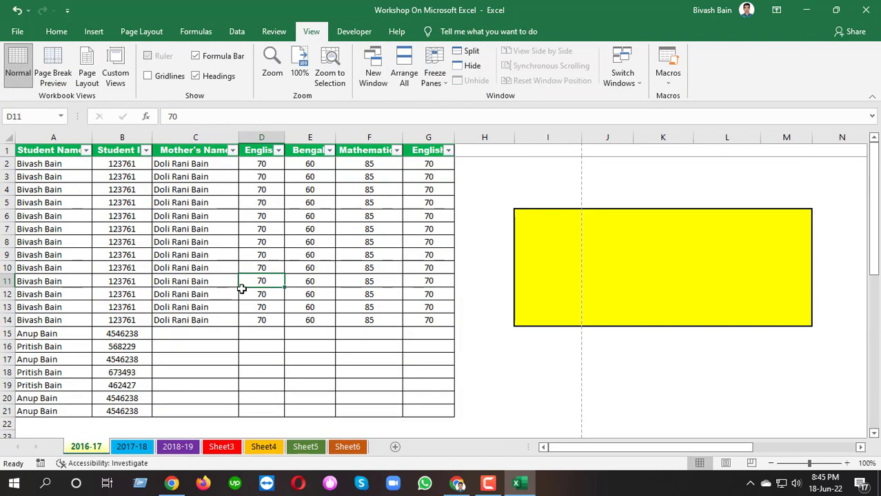
left_click(543, 449)
left_click(56, 31)
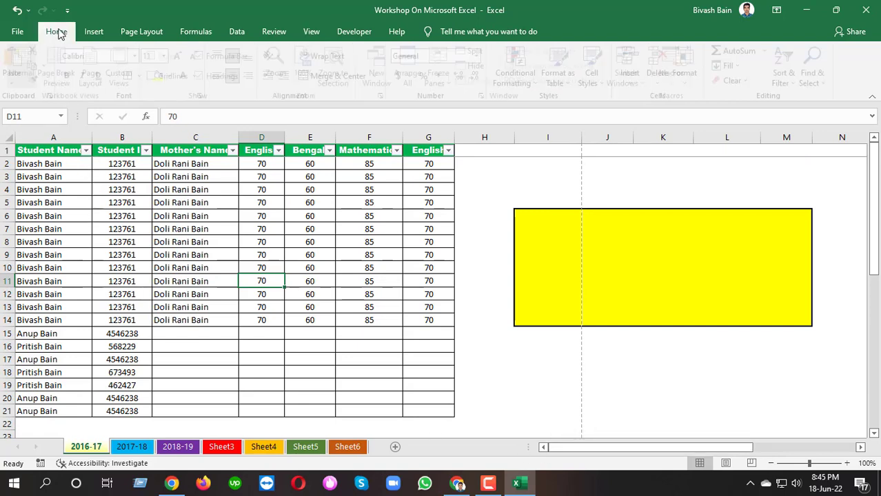
left_click(17, 31)
key("Escape")
left_click(160, 270)
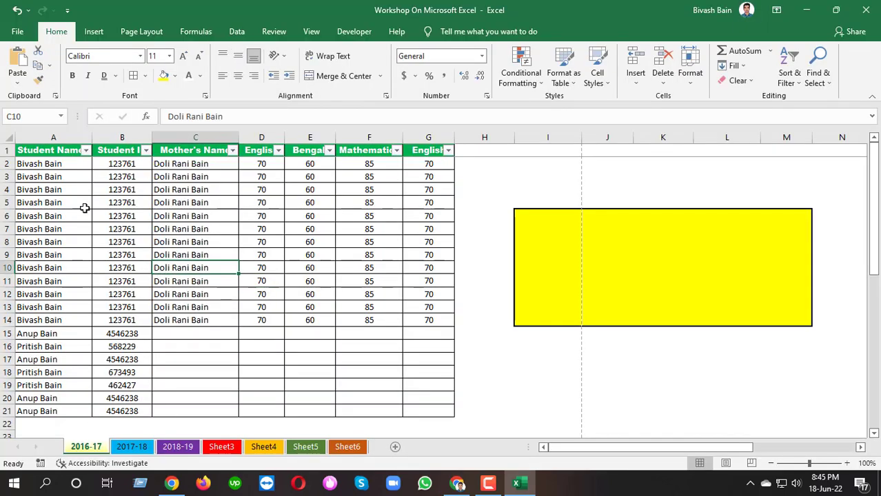
Drag column A wider so the Student Name header fits, then select the English column.
left_click_drag(92, 137, 97, 137)
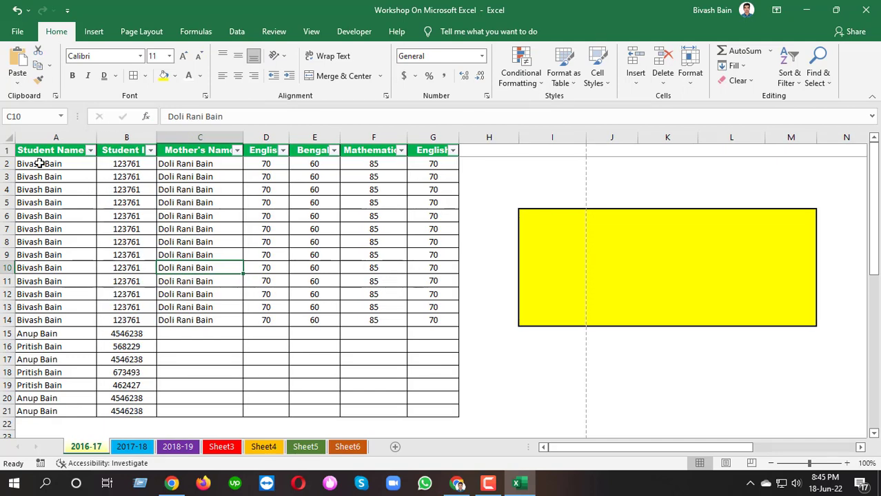
left_click(41, 165)
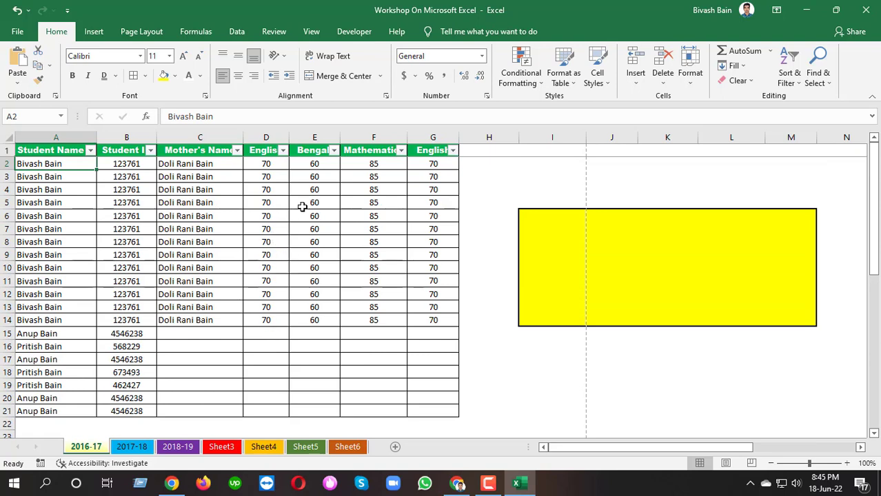
left_click(263, 138)
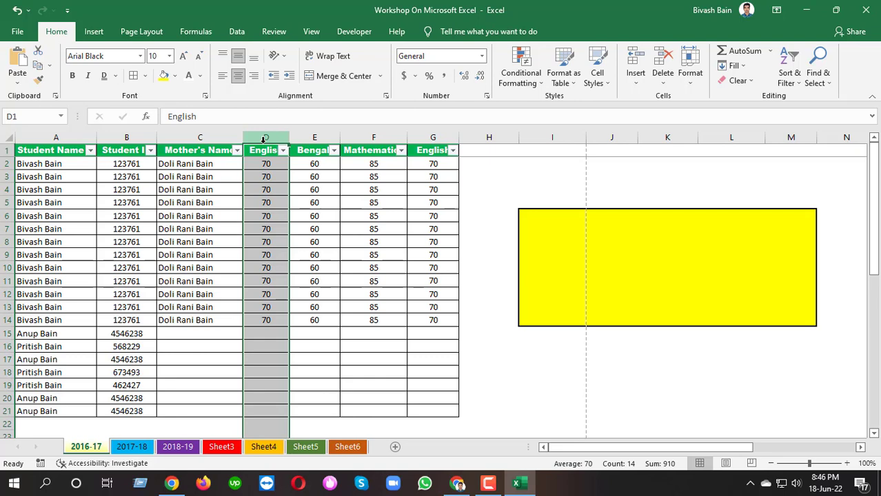
Clear D2:D14 and enter English marks 85, 82, 71, 73, 91 in D2:D6.
left_click_drag(264, 165, 267, 318)
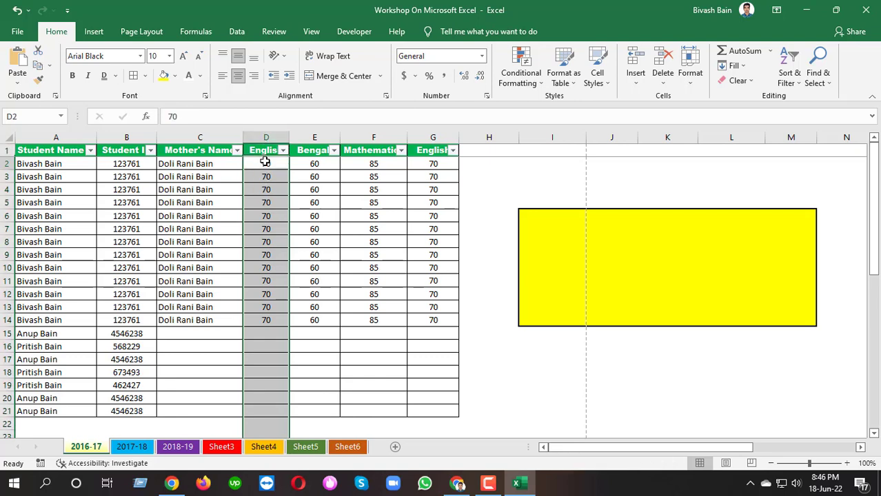
key("Delete")
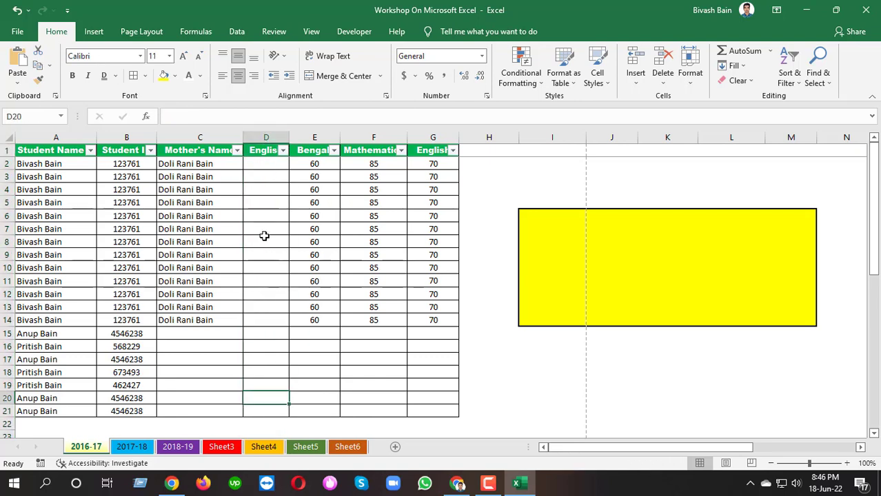
double_click(266, 166)
type("85")
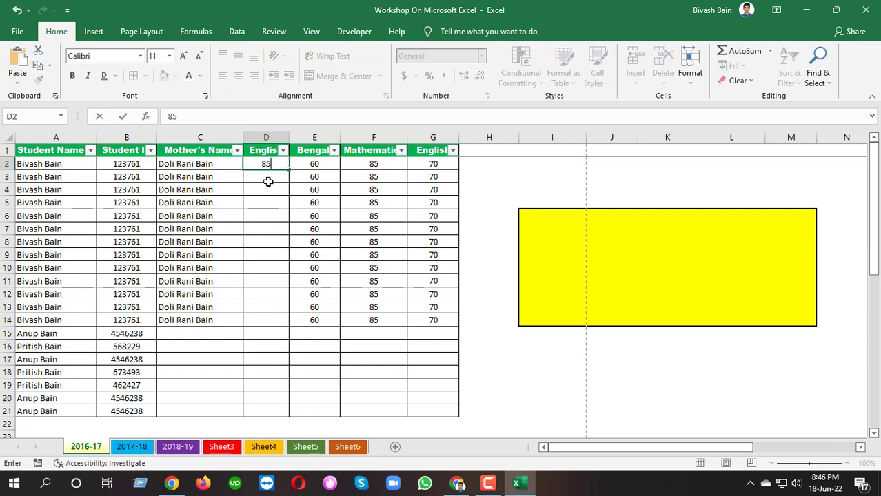
double_click(269, 180)
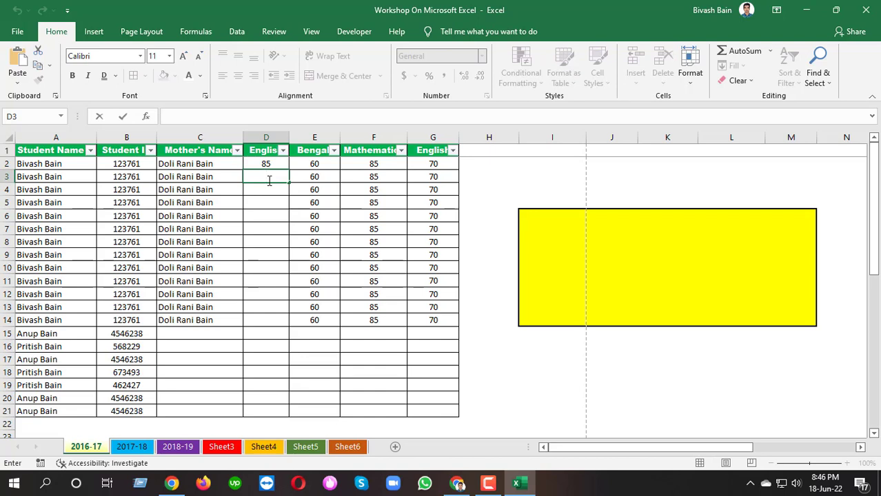
type("82")
left_click(276, 220)
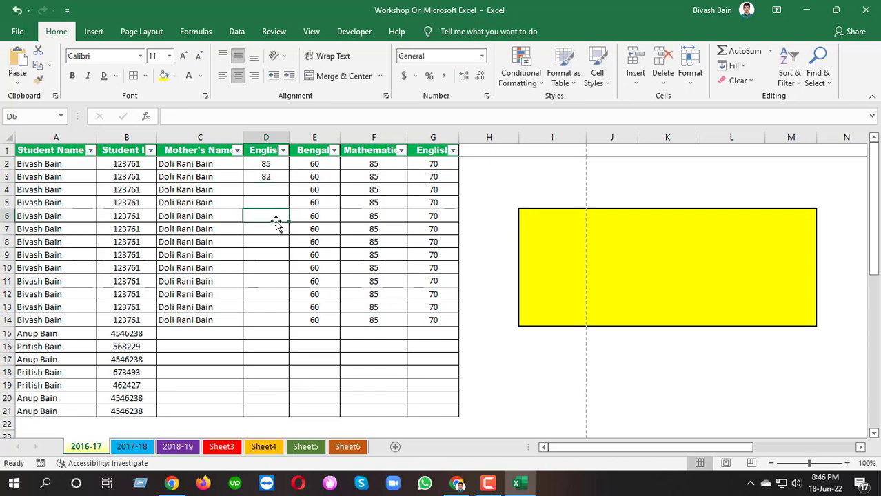
double_click(271, 217)
type("91")
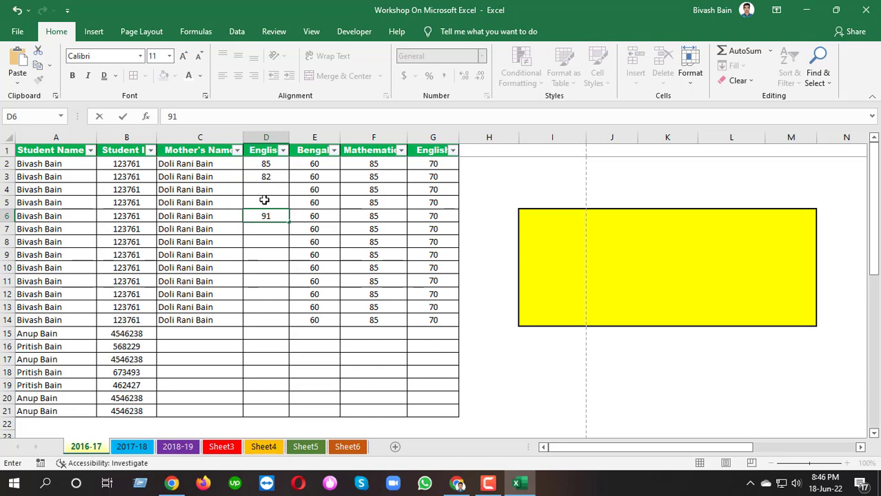
double_click(264, 200)
type("7")
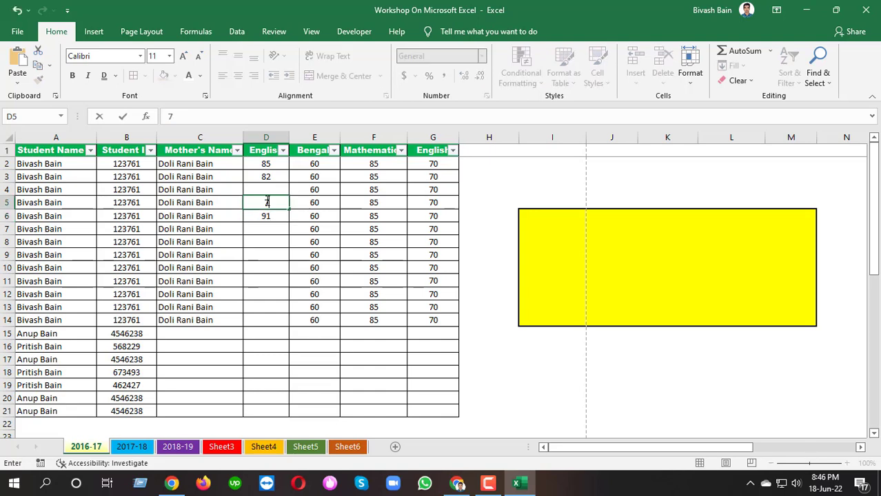
type("3")
double_click(270, 191)
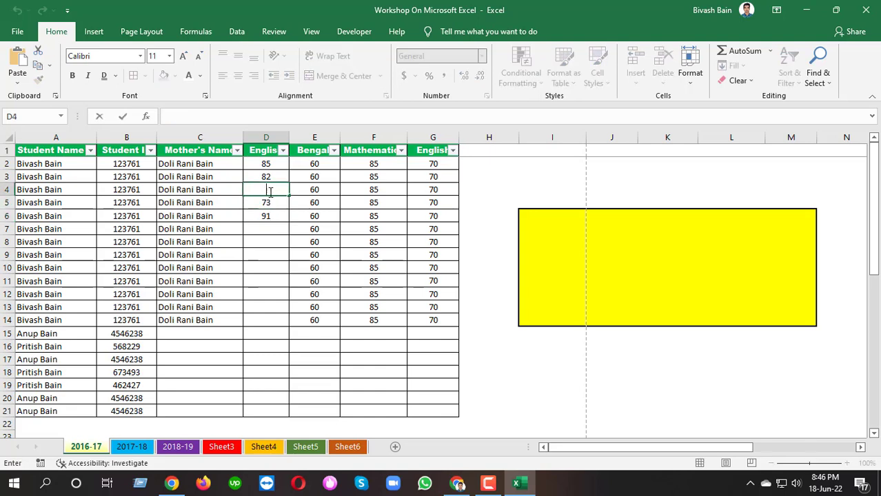
type("71")
left_click(265, 263)
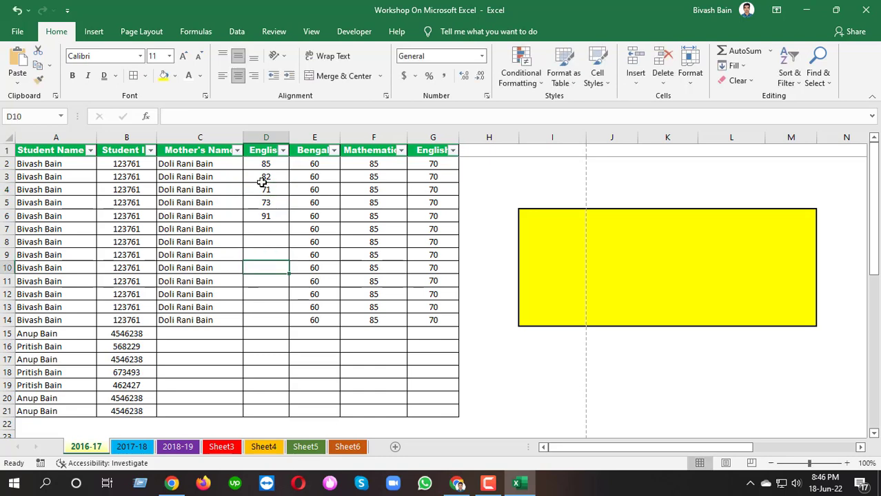
left_click(266, 167)
Copy the five new marks and paste them at D7, D13 and D19.
left_click(269, 215)
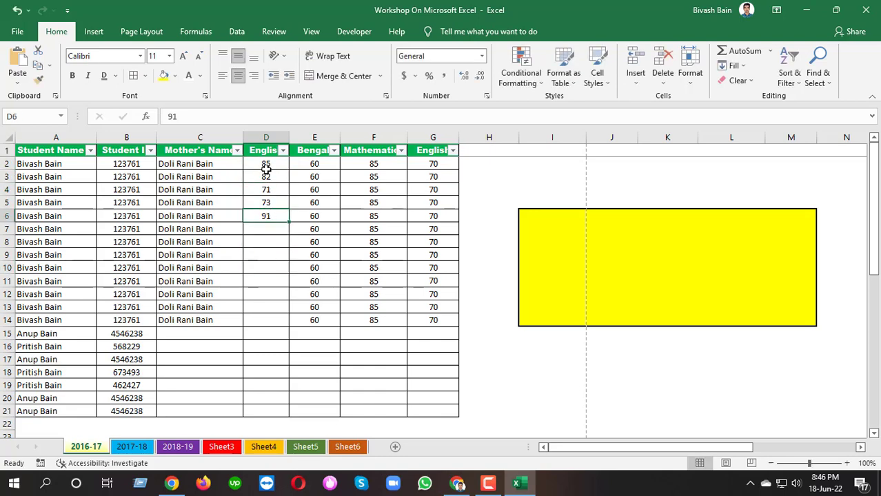
left_click_drag(269, 229, 266, 163)
key("ctrl+c")
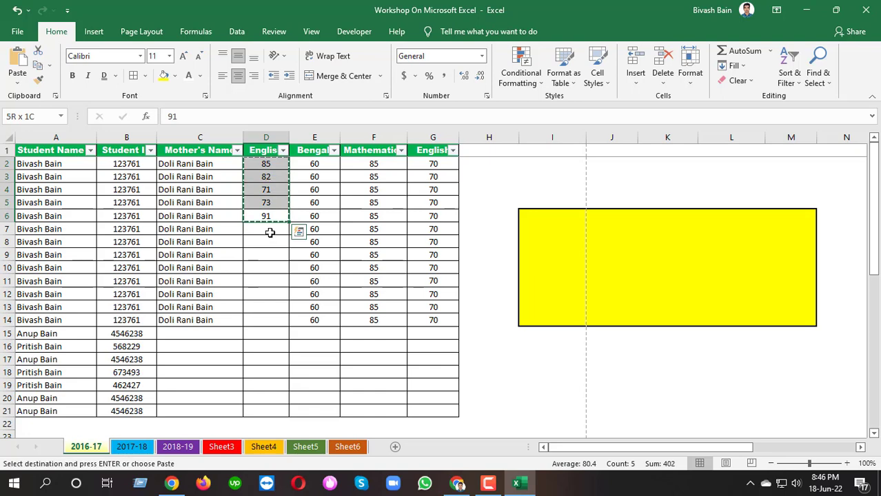
left_click(271, 229)
key("ctrl+v")
left_click(266, 306)
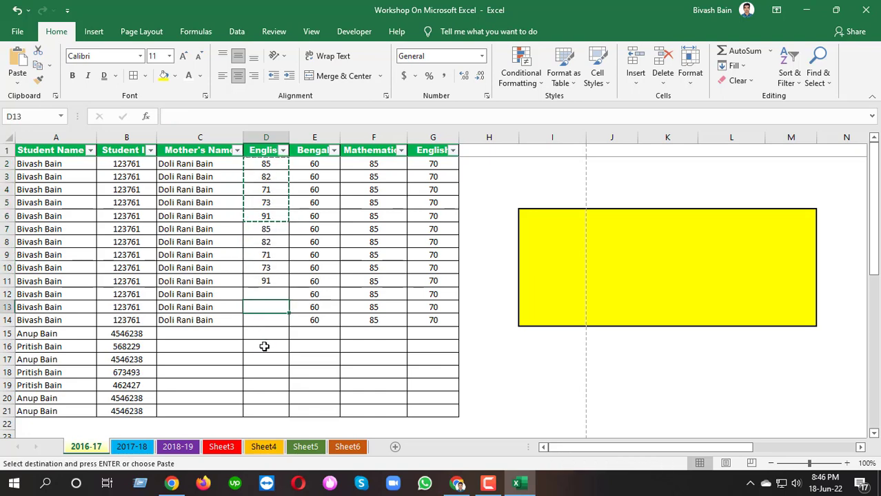
key("ctrl+v")
left_click(266, 299)
left_click(265, 383)
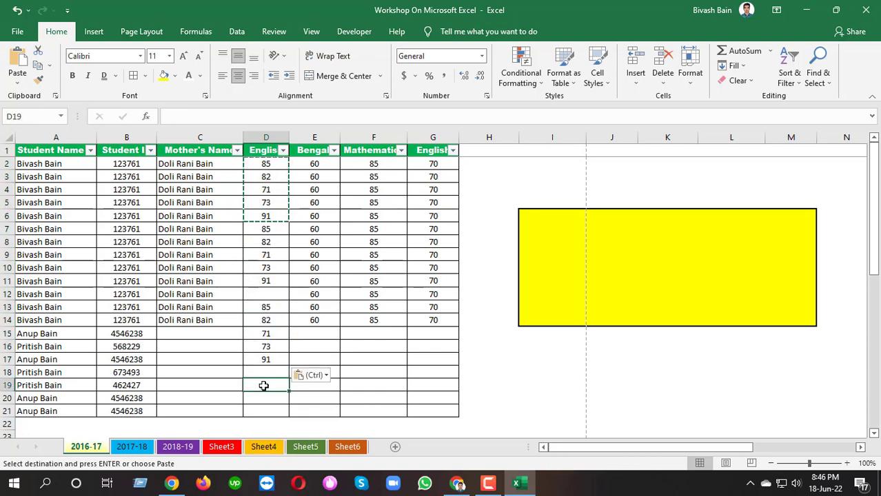
key("ctrl+v")
Delete the overflow marks below the table, then enter 54 in D18 and 36 in D12.
double_click(266, 369)
scroll(287, 393, "down", 1)
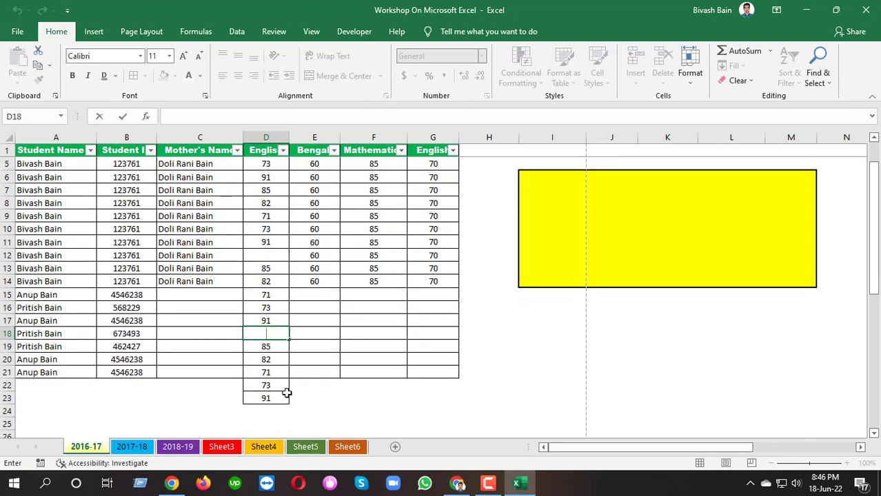
left_click(268, 385)
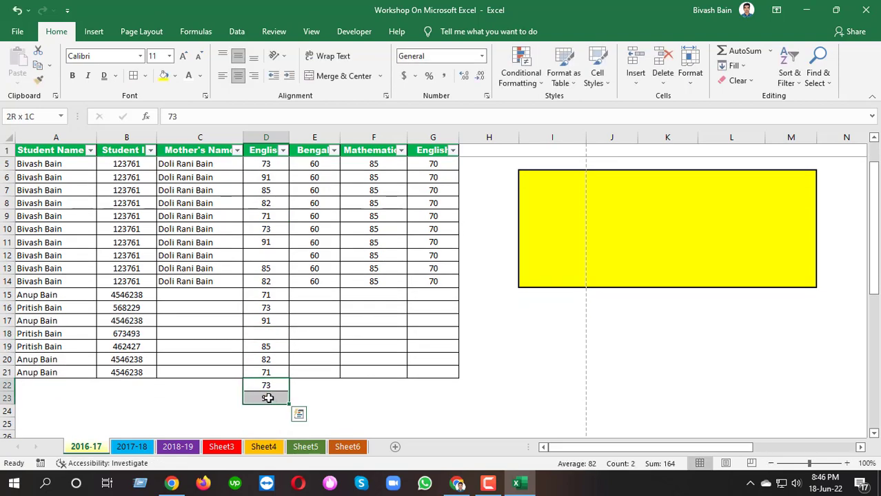
key("Delete")
left_click(360, 397)
scroll(266, 372, "up", 1)
left_click(266, 372)
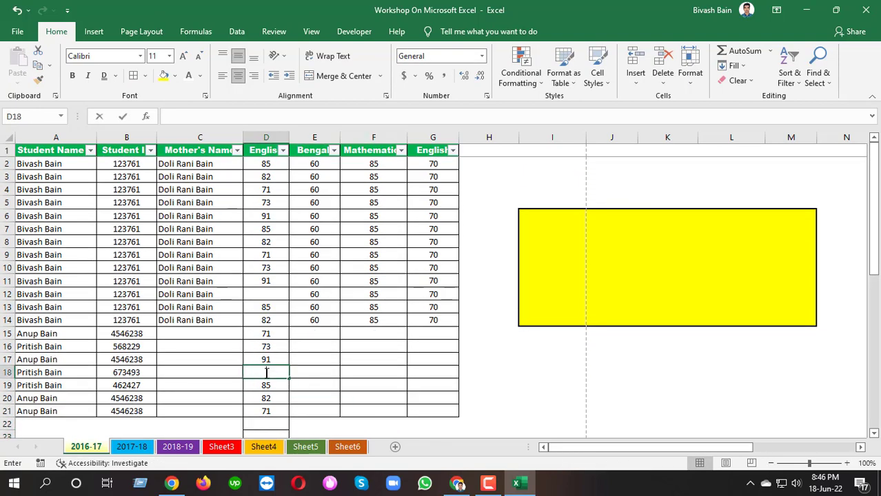
key("BackSpace")
type("4")
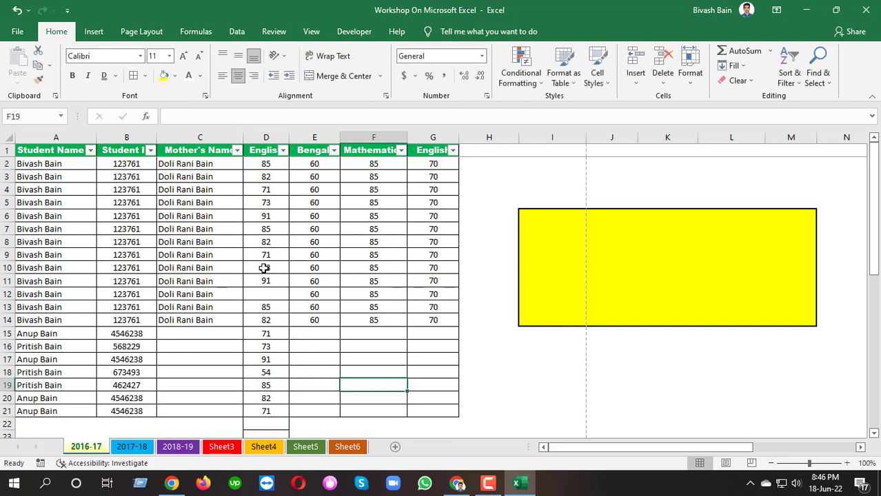
left_click(266, 294)
key("BackSpace")
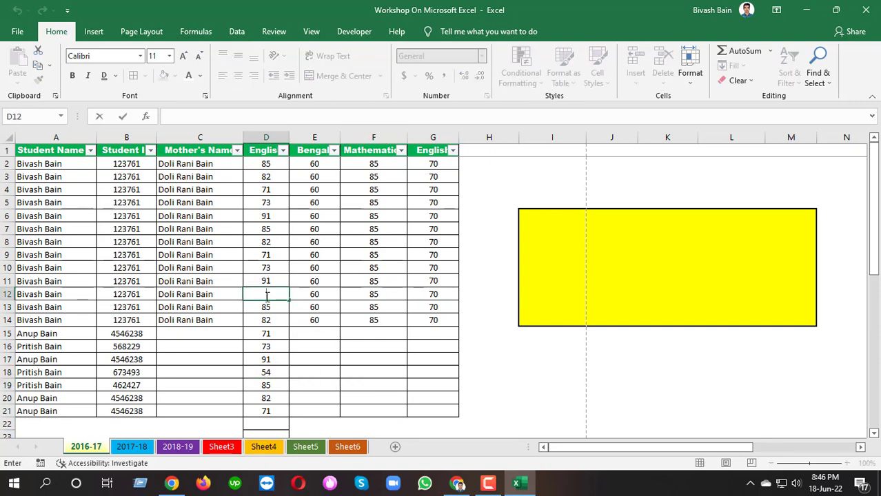
type("3")
left_click(357, 348)
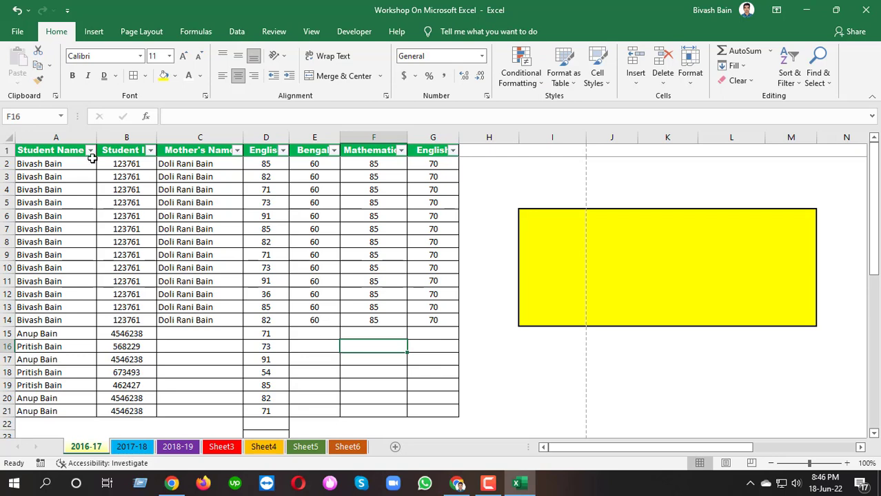
left_click(18, 31)
left_click(31, 179)
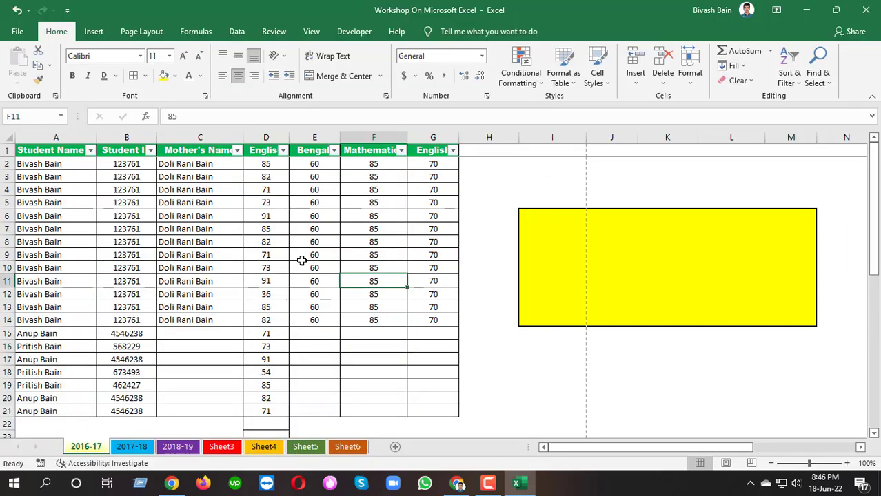
left_click(255, 137)
left_click(269, 216)
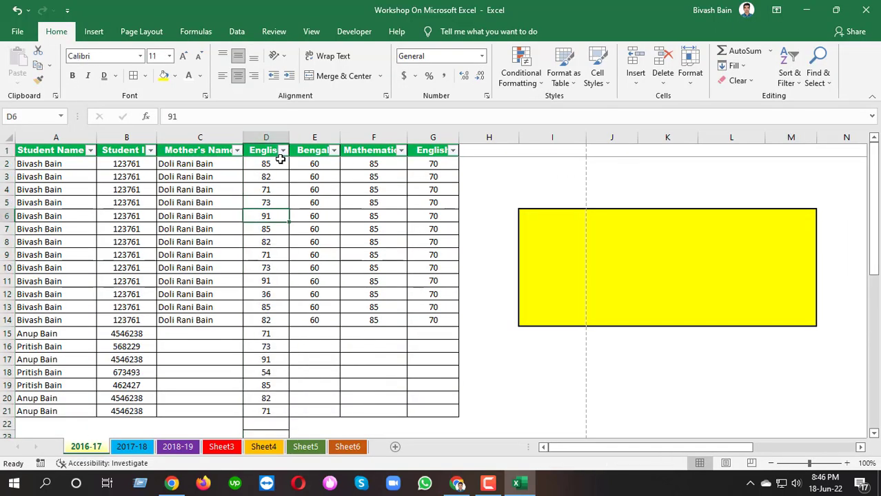
left_click(266, 137)
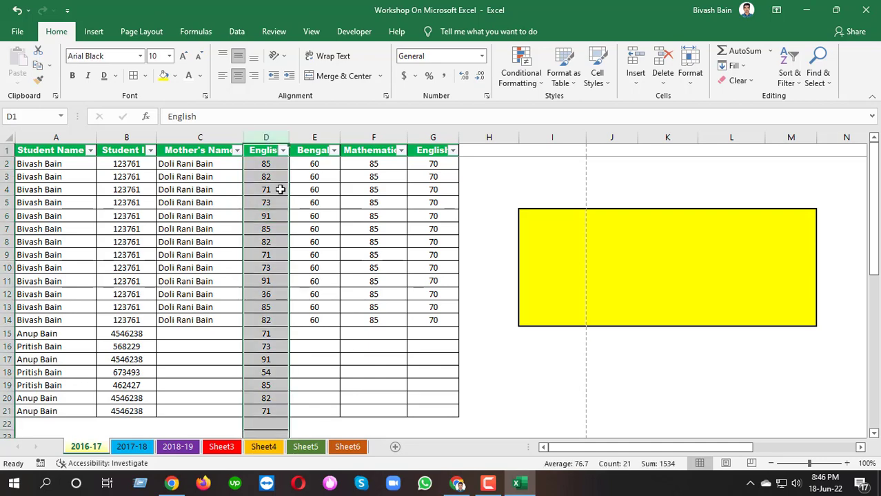
left_click(847, 463)
left_click(846, 464)
left_click(847, 463)
left_click(349, 223)
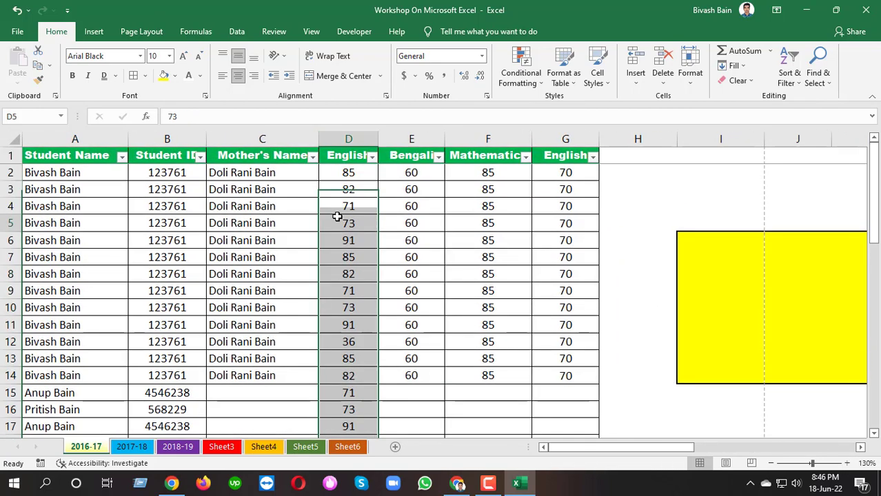
left_click(349, 140)
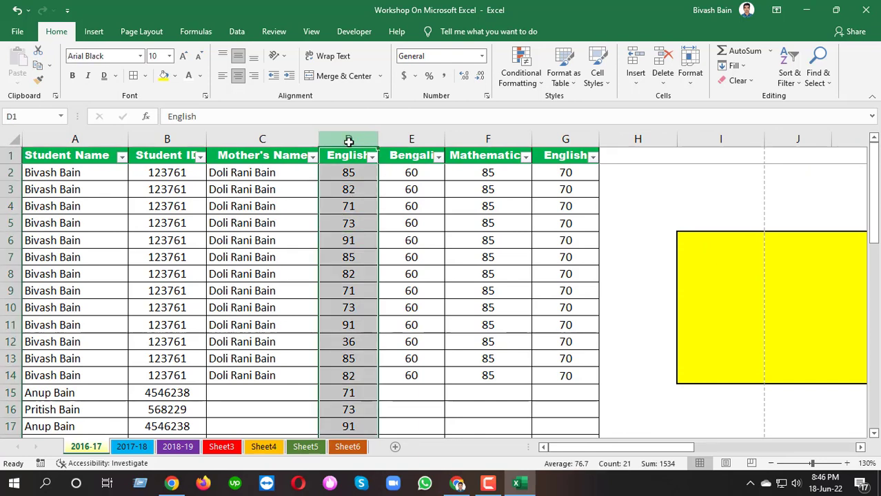
scroll(360, 222, "down", 5)
scroll(366, 252, "up", 5)
left_click(349, 222)
left_click(349, 223)
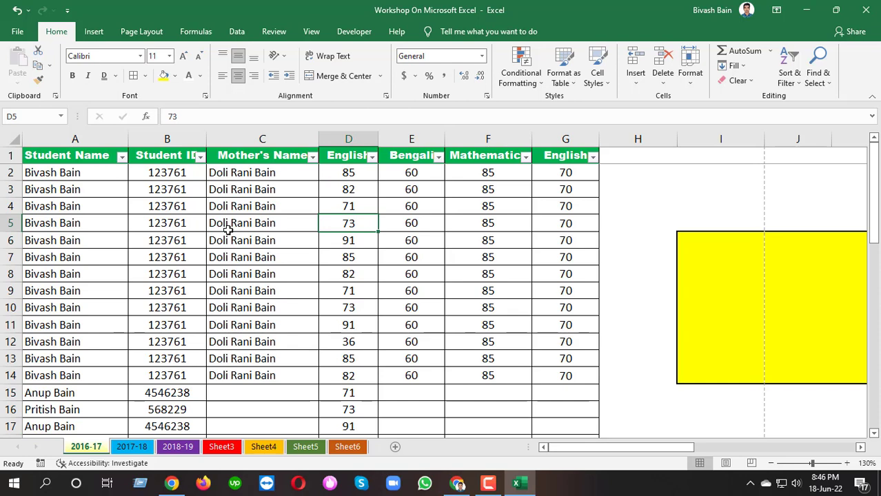
left_click(11, 172)
left_click(10, 189)
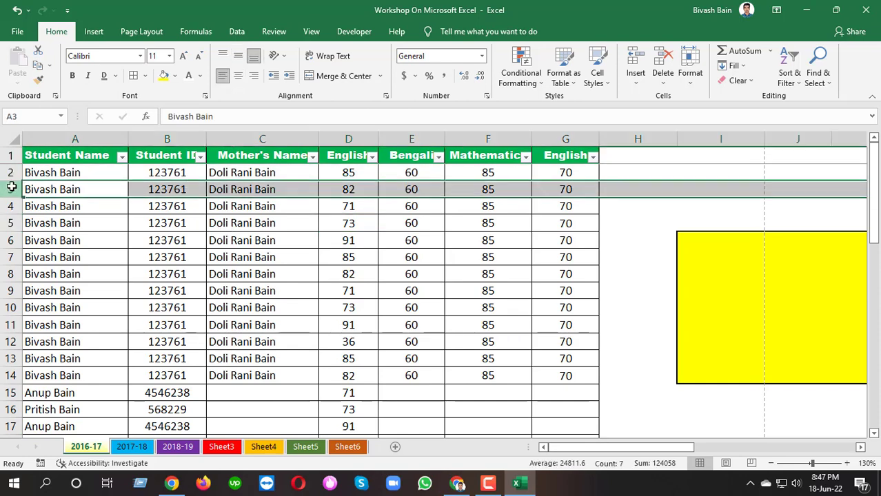
left_click(11, 241, "shift")
left_click(12, 240)
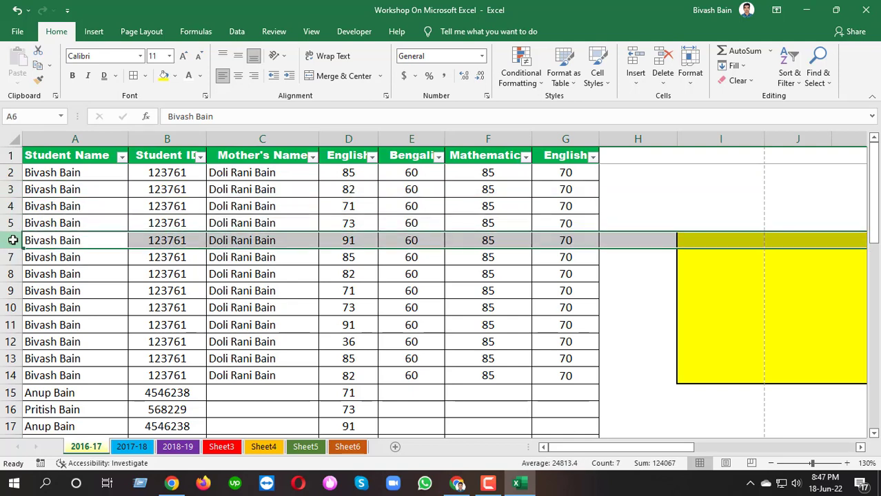
left_click(16, 256)
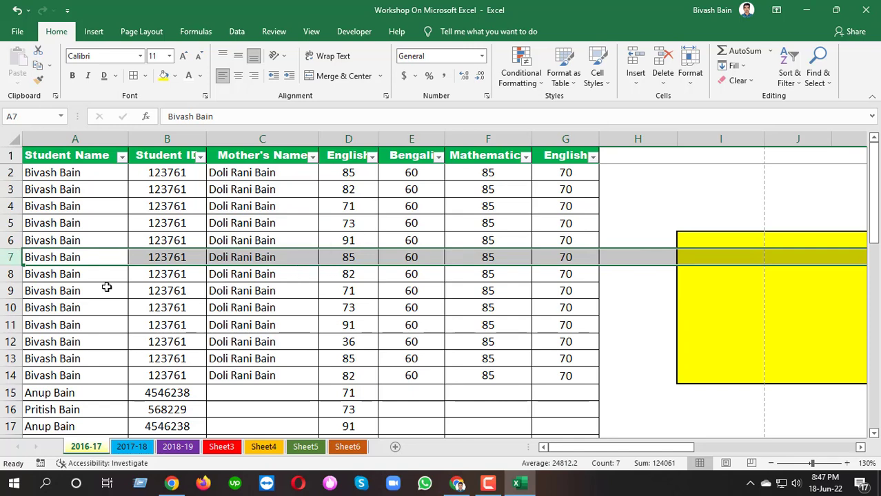
left_click(11, 273)
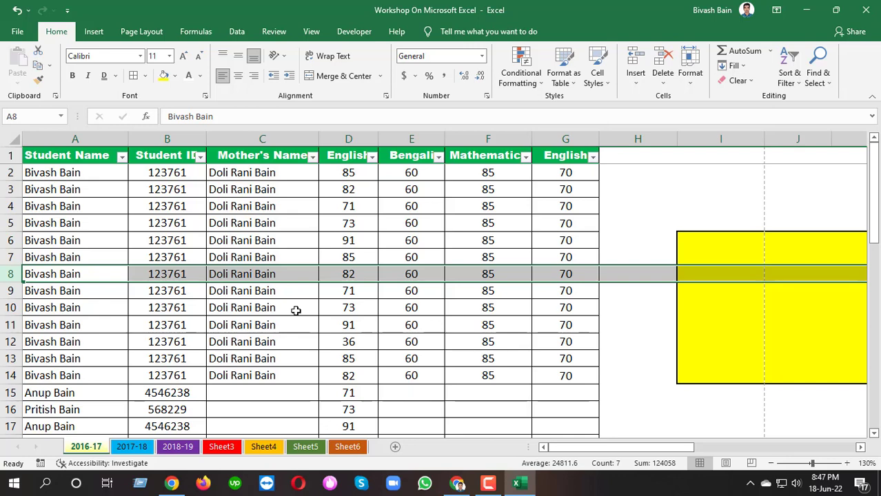
left_click_drag(359, 266, 359, 255)
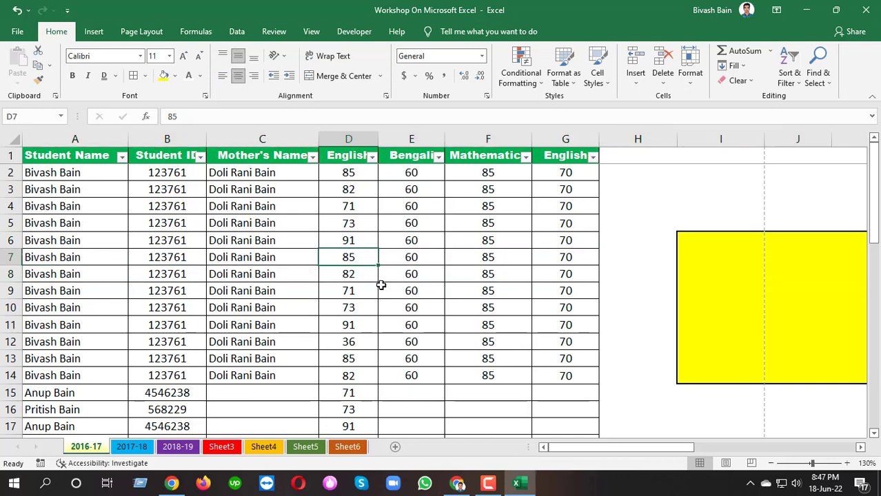
left_click(349, 225)
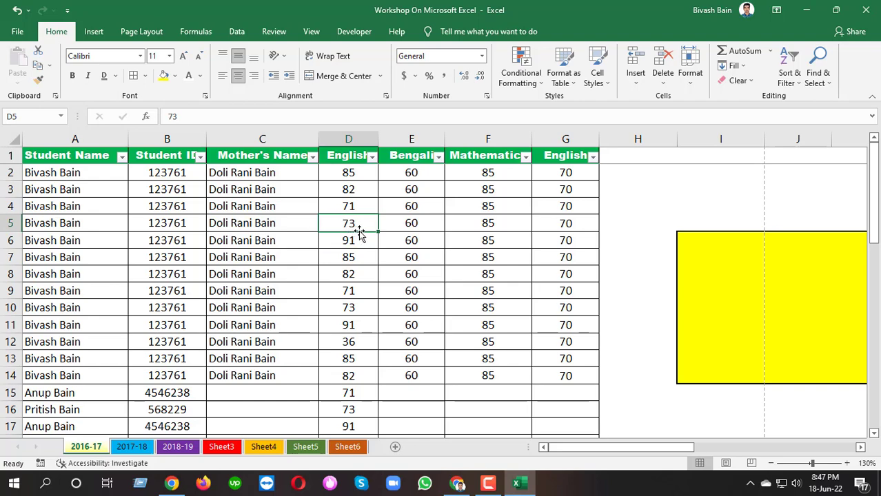
left_click(17, 31)
Filter the English column to show only marks 82, 85 and 91.
left_click(373, 157)
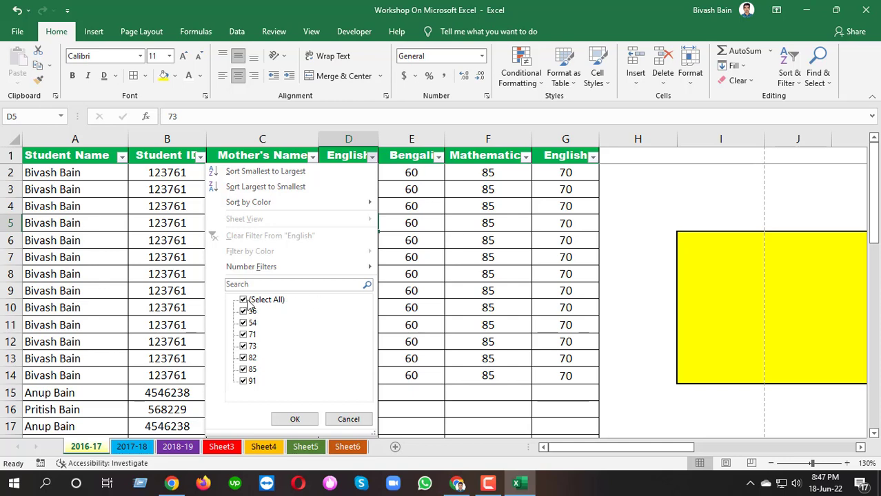
left_click(244, 302)
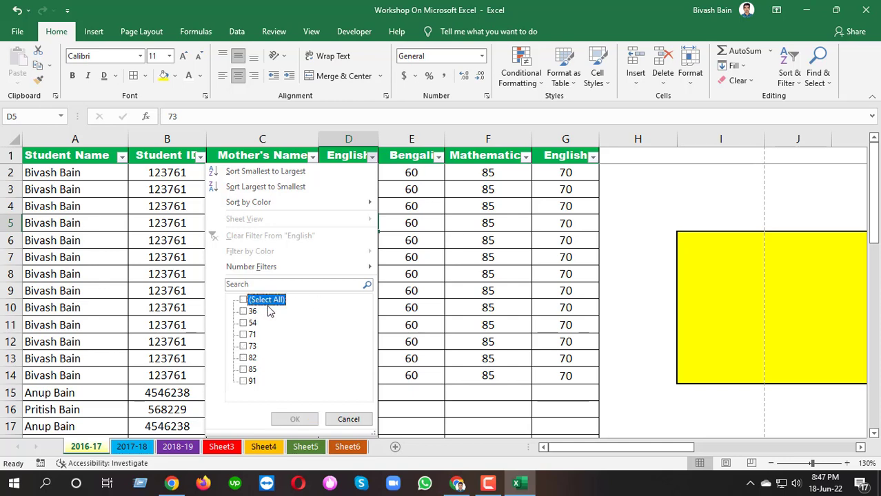
left_click(243, 381)
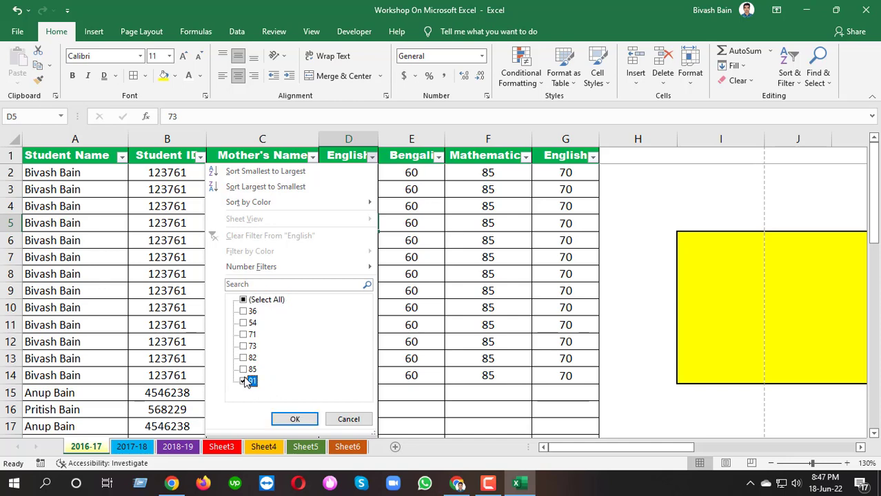
left_click(243, 370)
left_click(295, 418)
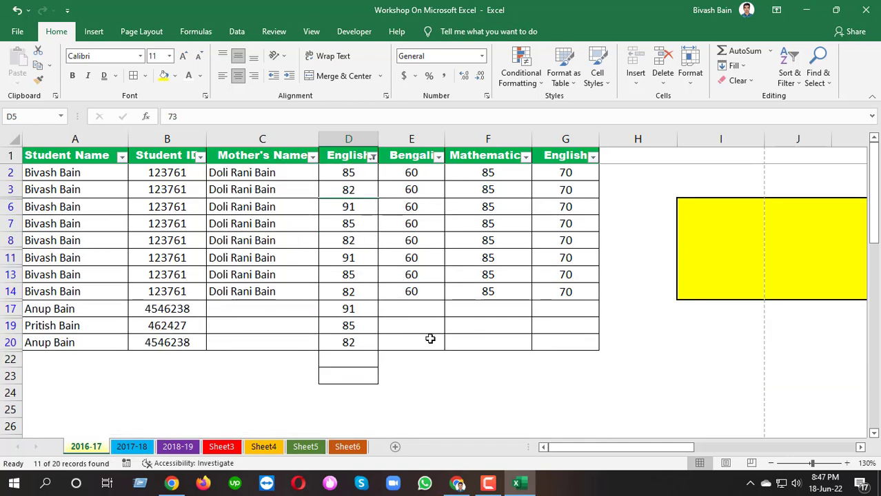
Copy the Student Name heading cell A1 of the filtered table.
left_click(628, 274)
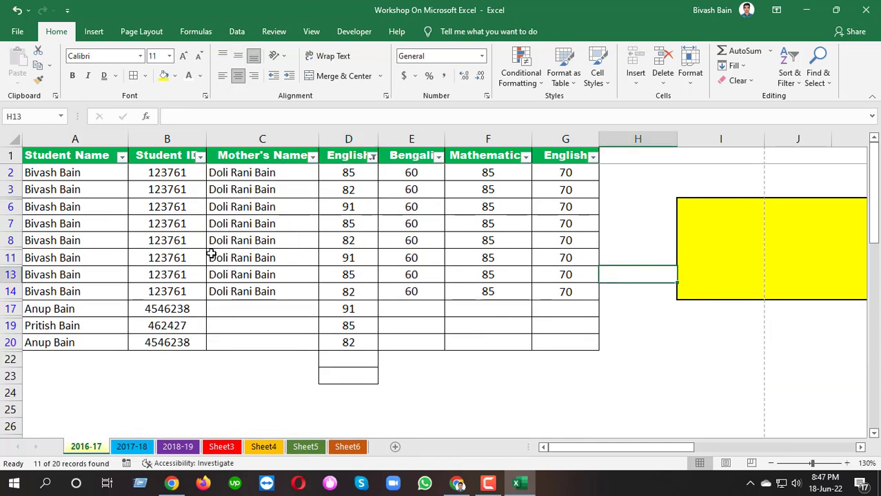
left_click(34, 155)
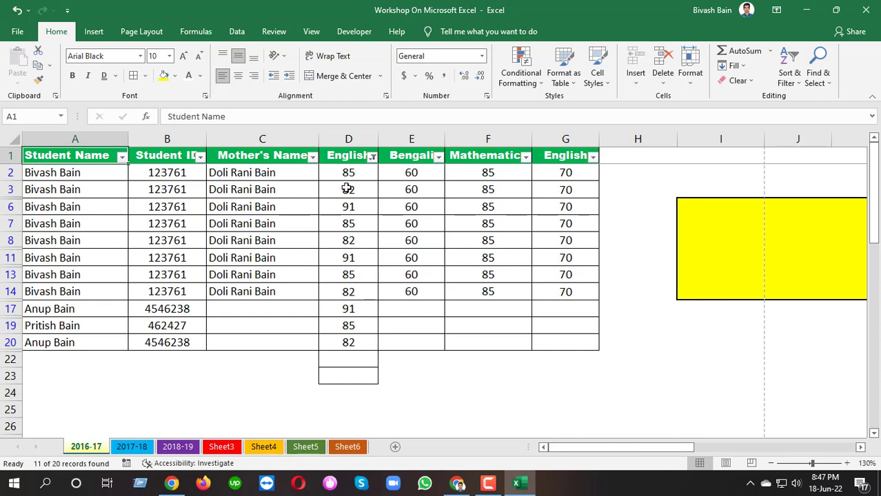
left_click(348, 138)
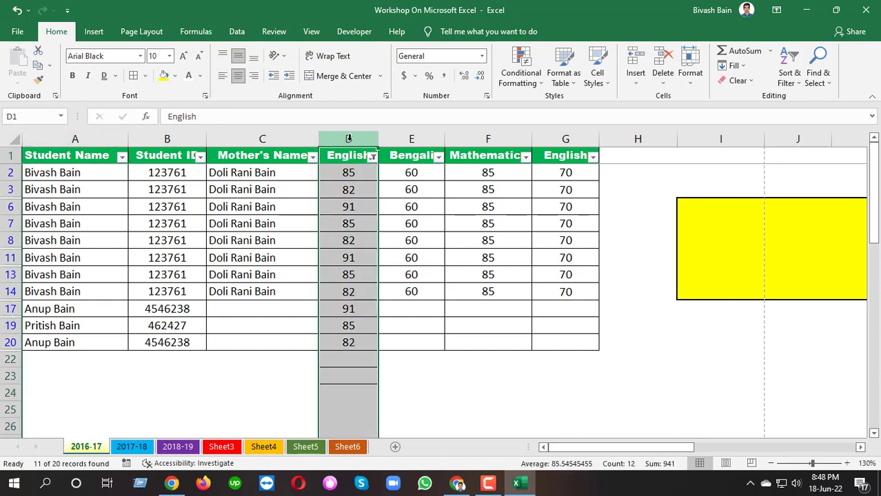
left_click(440, 362)
scroll(58, 207, "down", 3)
scroll(58, 207, "up", 3)
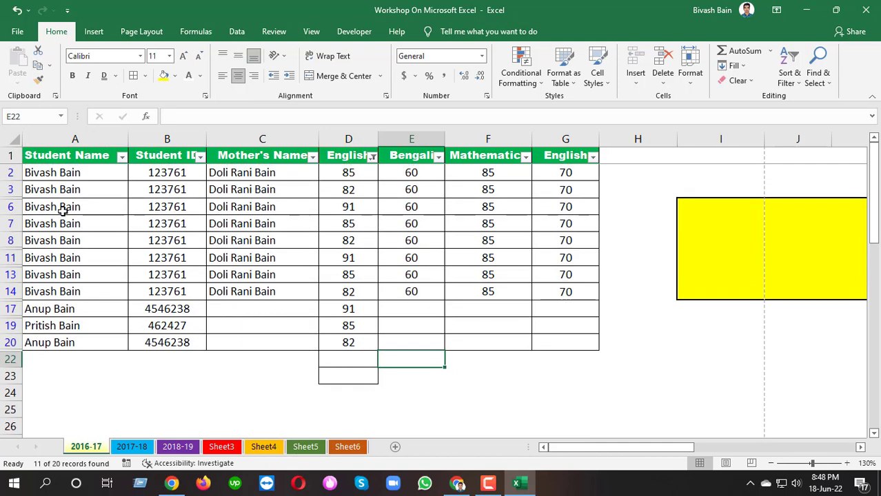
left_click(47, 158)
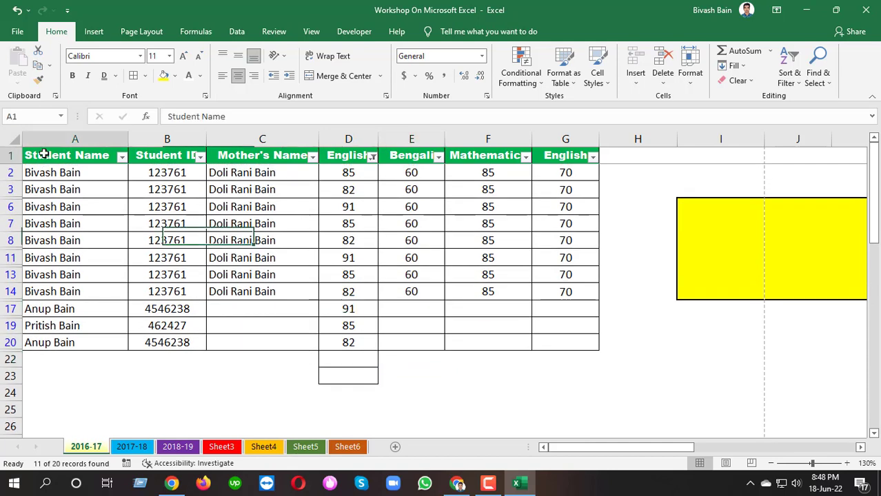
key("ctrl+c")
left_click(98, 217)
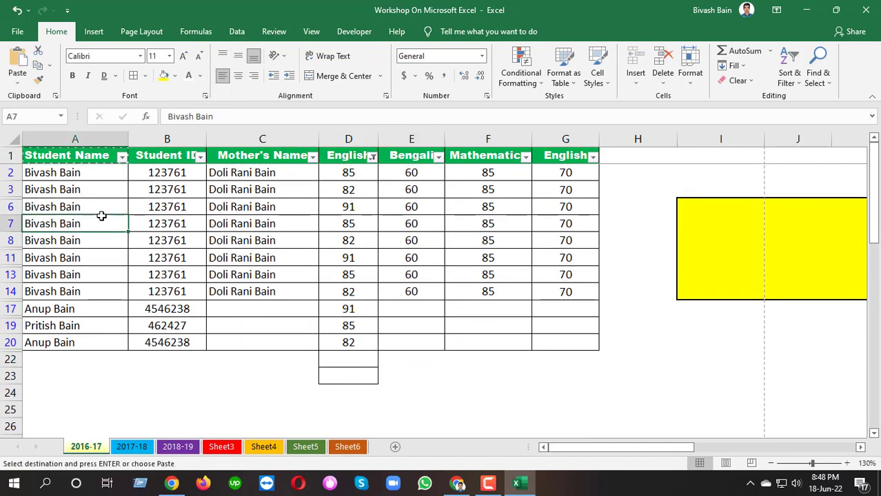
Copy the whole filtered student table with Ctrl+A.
left_click(111, 172)
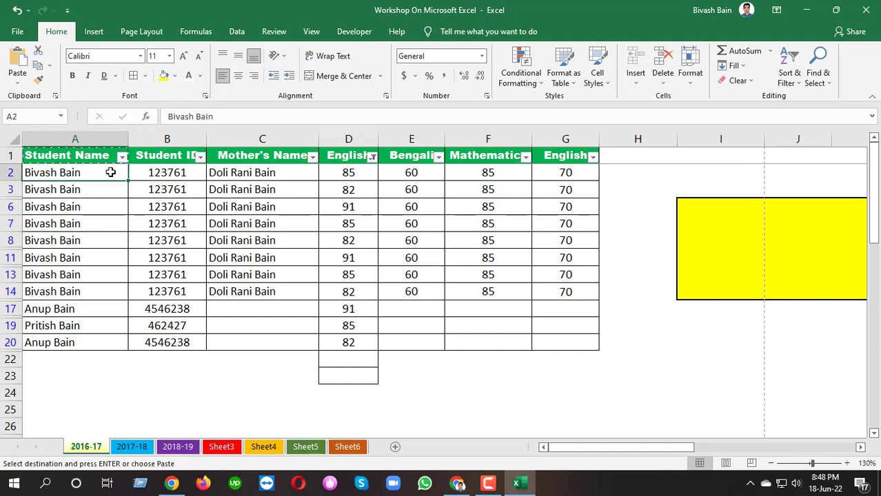
key("ctrl+a")
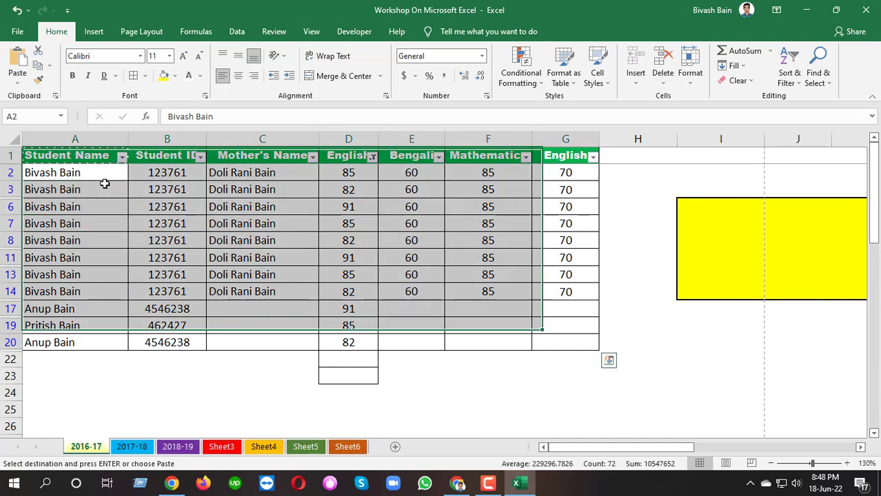
key("ctrl+c")
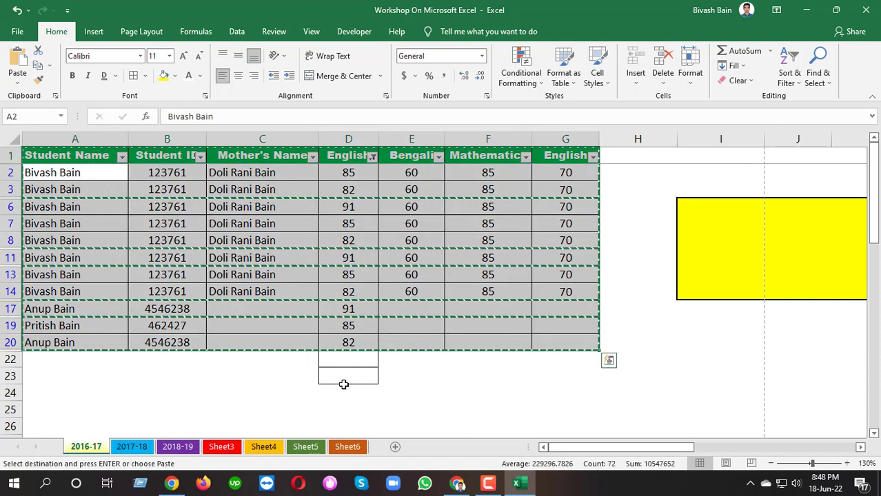
Add a new sheet named 'English 80+' and paste the table at A1.
left_click(395, 449)
right_click(394, 448)
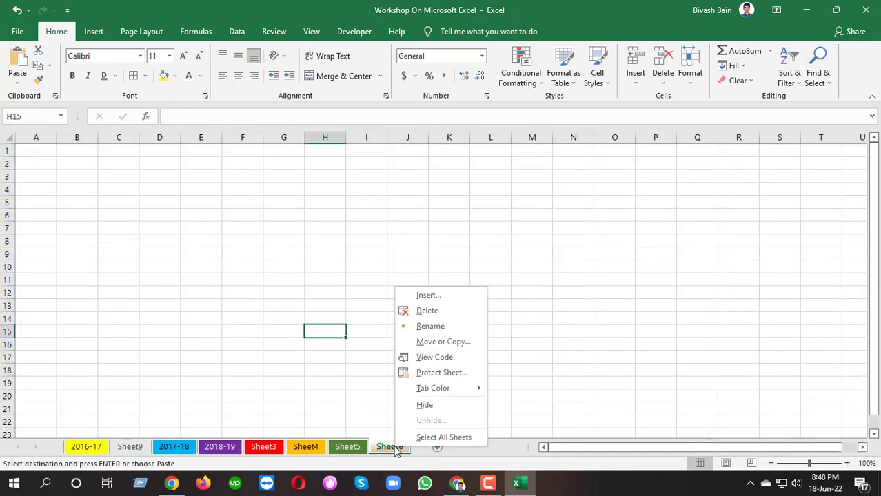
left_click(130, 447)
right_click(129, 447)
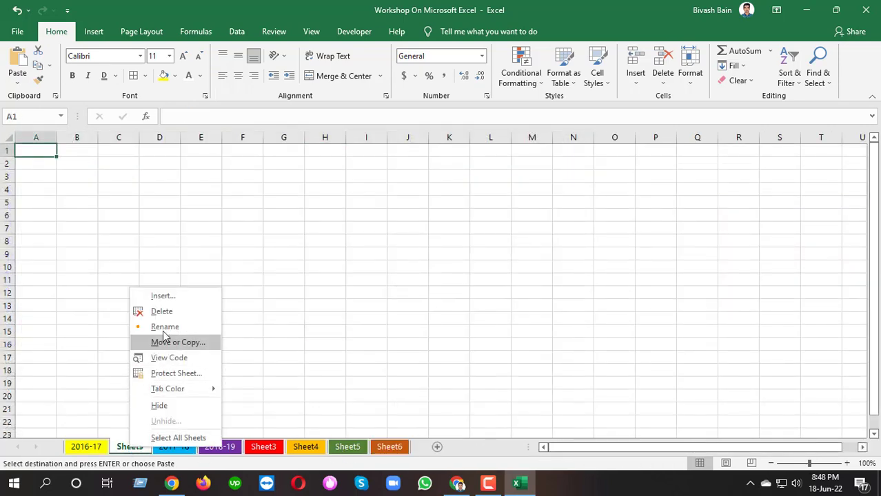
left_click(164, 327)
type("E")
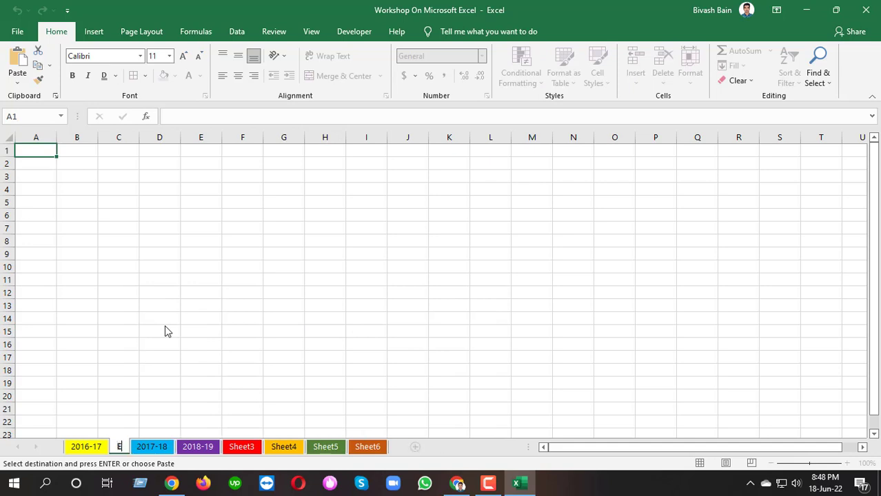
type("ng")
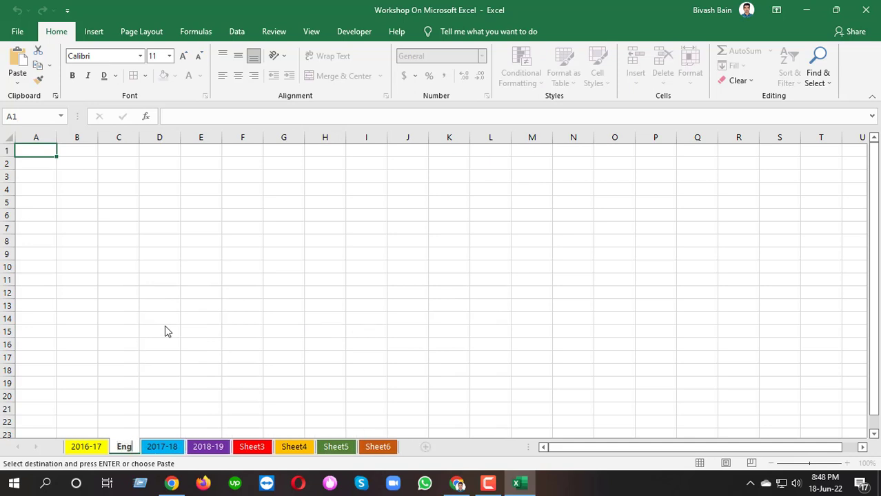
type("lish ")
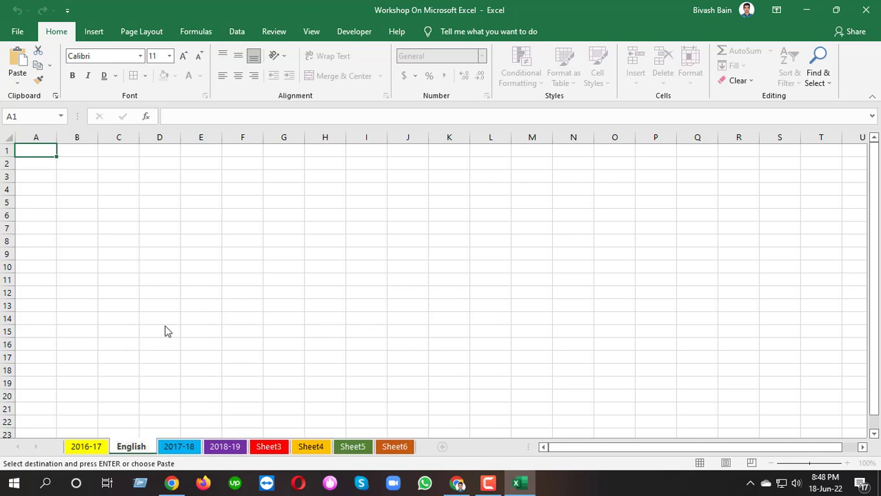
type("80")
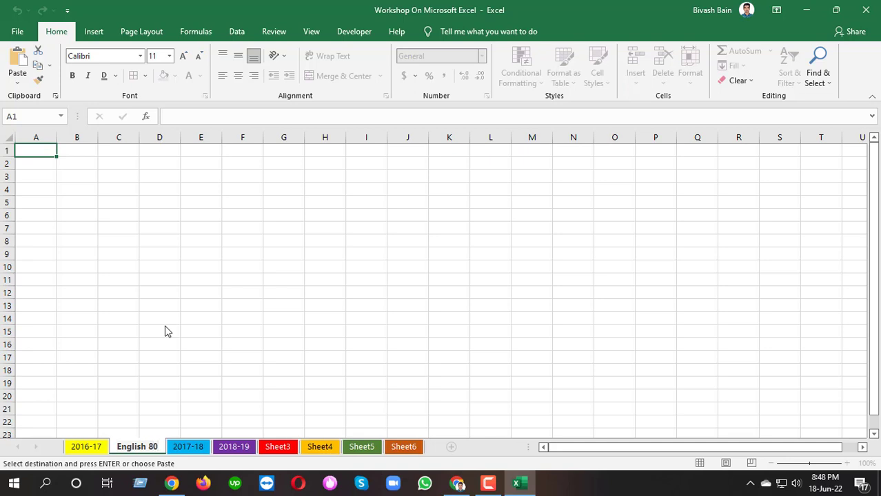
type("+")
left_click(307, 319)
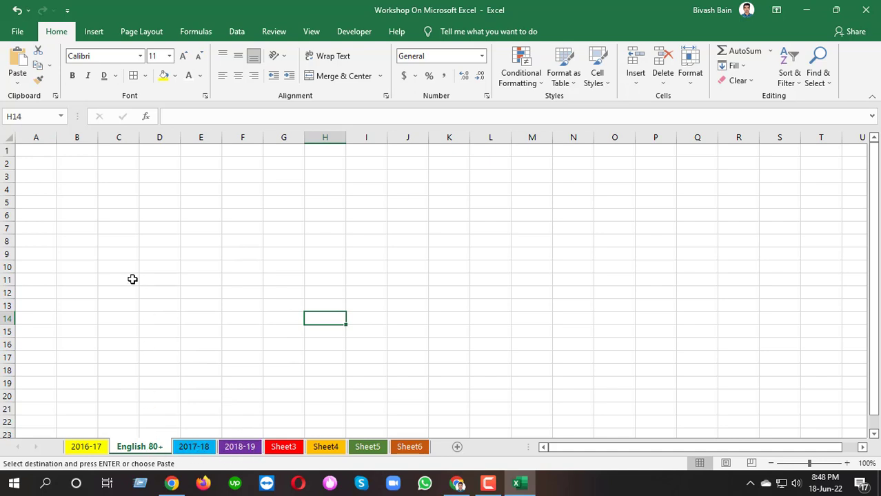
left_click(36, 156)
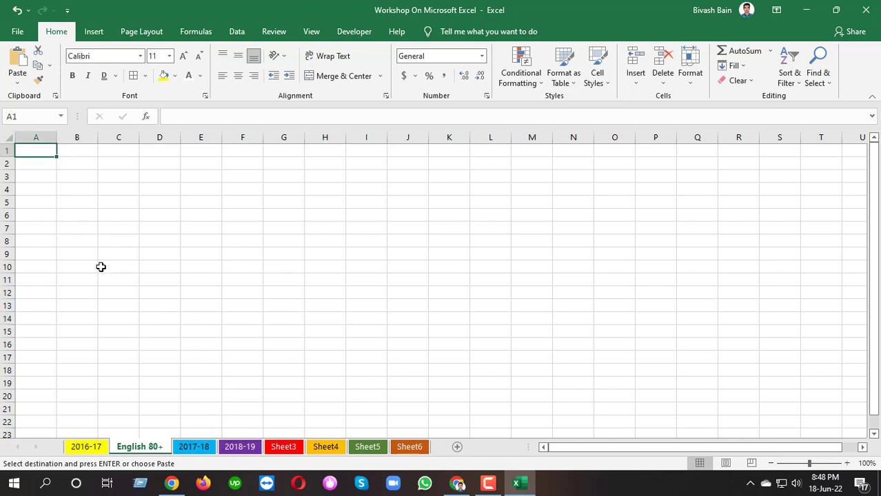
key("ctrl+v")
Autofit columns C and A to show Mother's Name and Student Name.
left_click(366, 267)
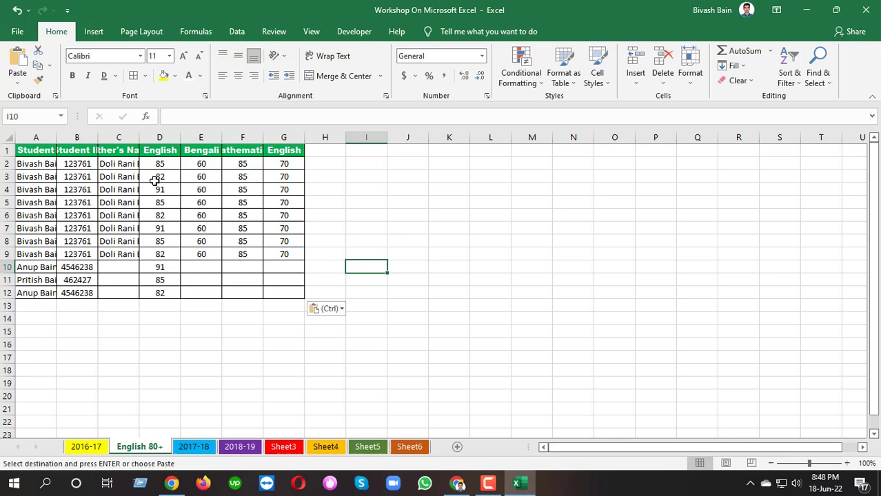
double_click(137, 136)
left_click(157, 320)
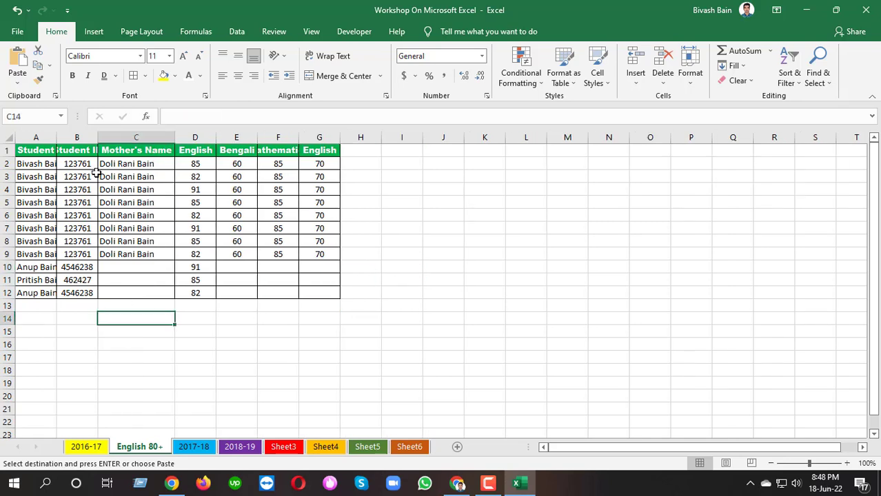
double_click(56, 136)
left_click(167, 293)
left_click(167, 280)
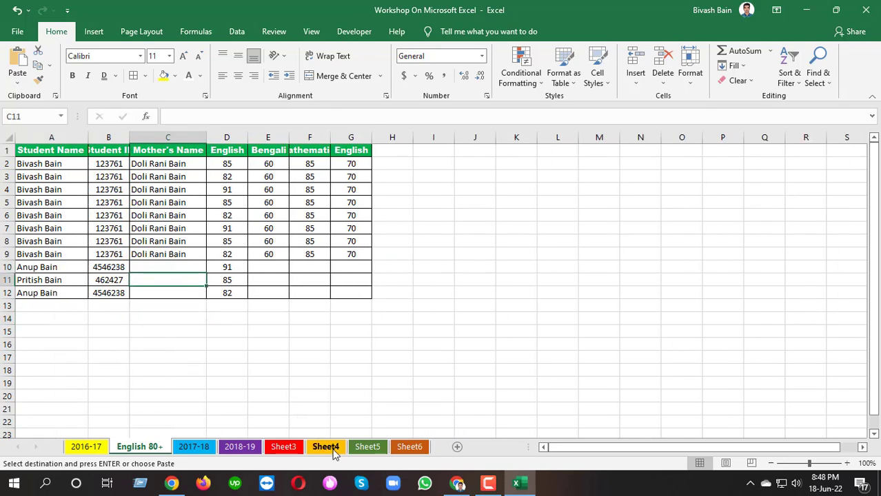
Look through the 2018-19, 2017-18, Sheet3 and Sheet4 tabs, ending on 2016-17.
left_click(242, 448)
left_click(194, 448)
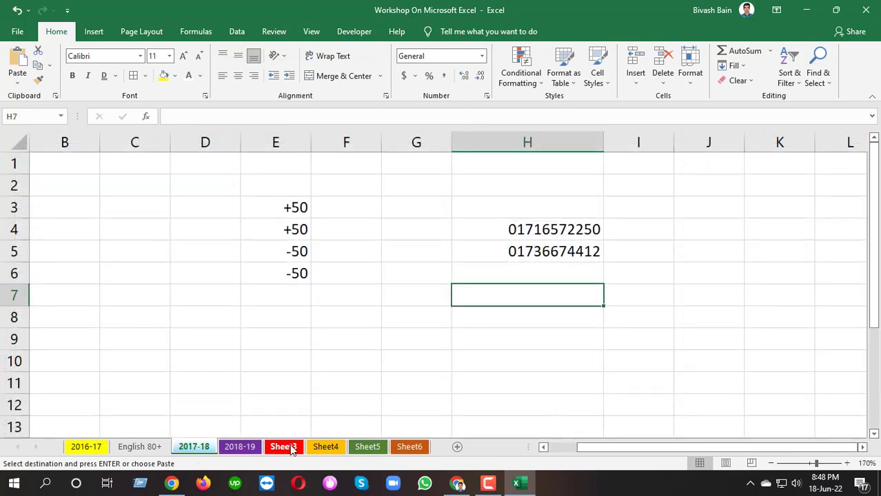
left_click(283, 448)
left_click(324, 450)
left_click(84, 448)
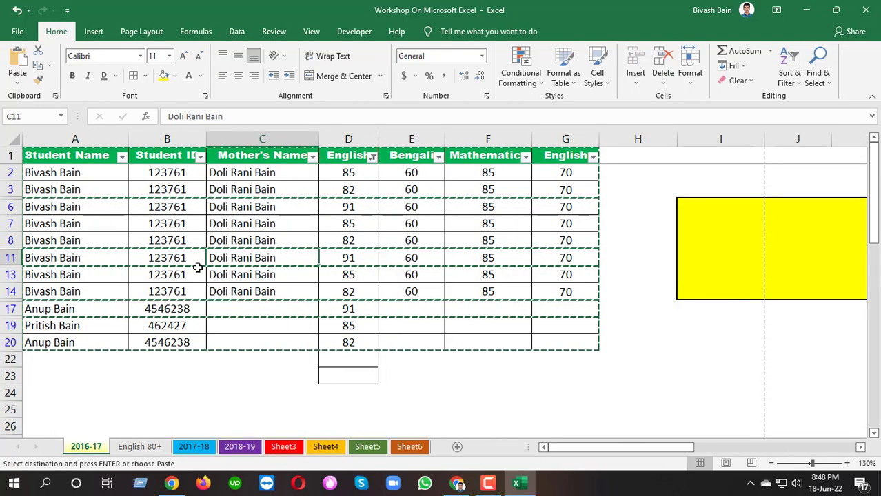
Fill column D on English 80+ yellow, then return to 2016-17.
left_click(144, 447)
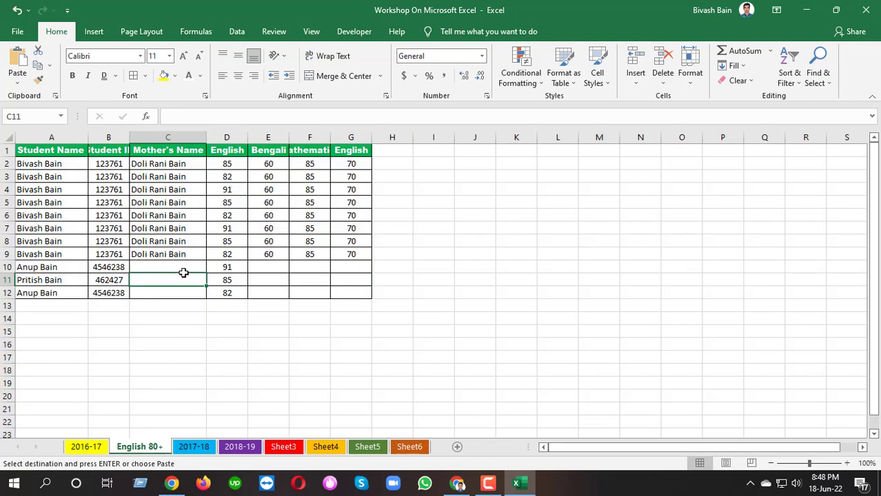
left_click(148, 215)
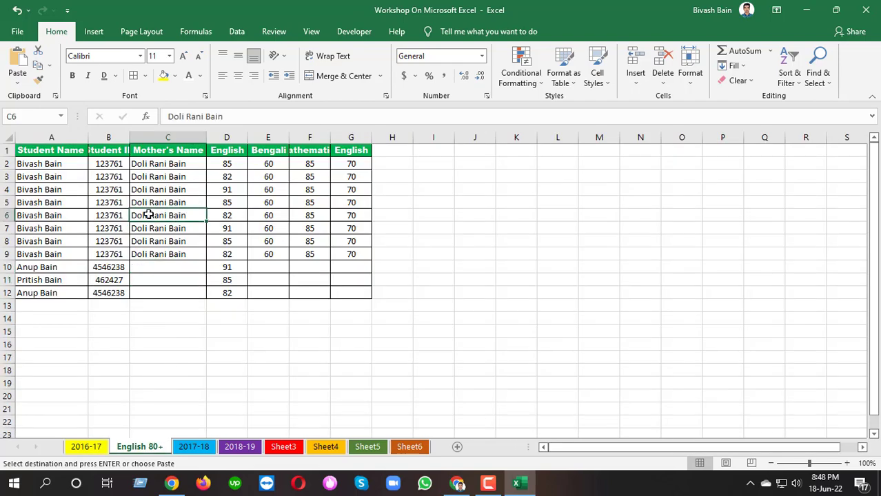
left_click(227, 137)
left_click(163, 76)
left_click(516, 241)
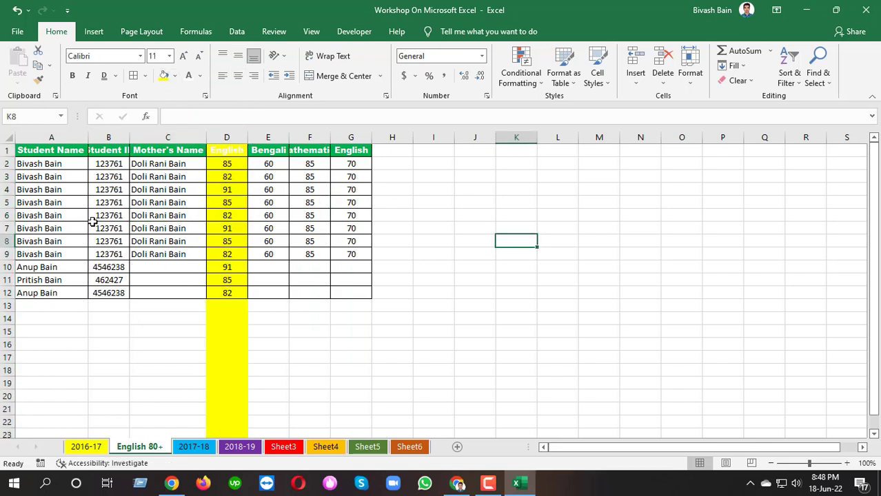
left_click(101, 441)
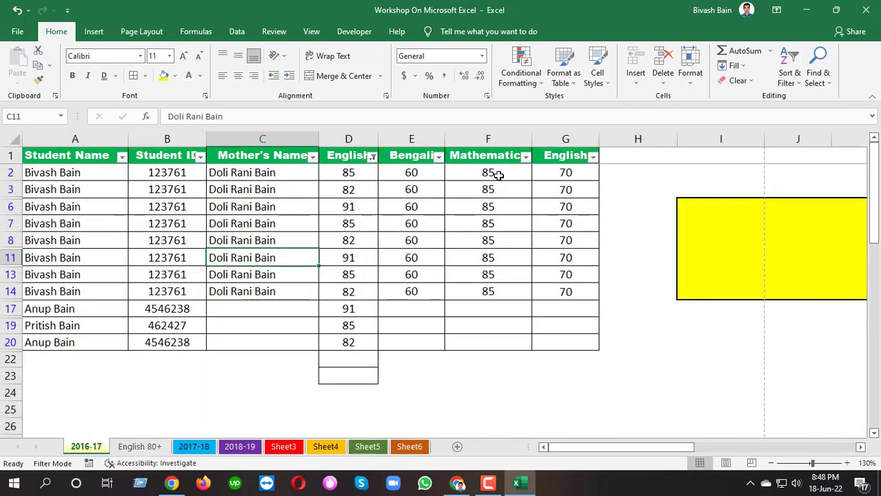
Filter the English column to show only marks 71 and 73.
left_click(372, 157)
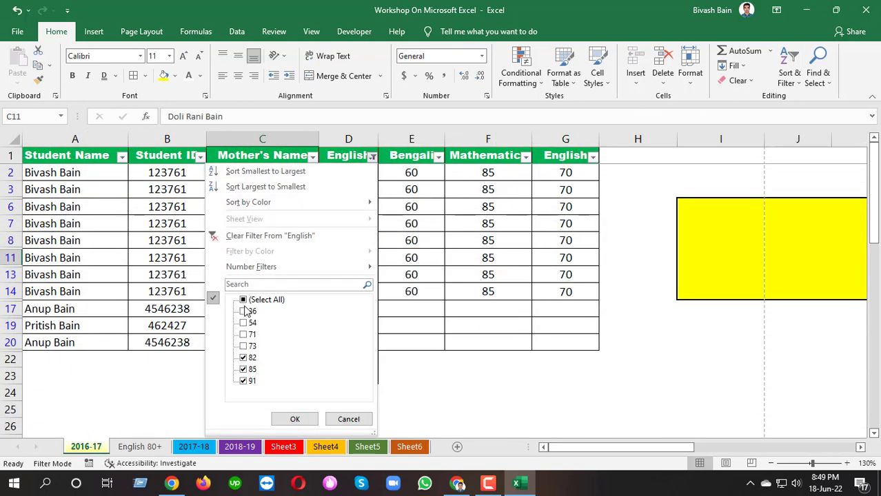
left_click(294, 419)
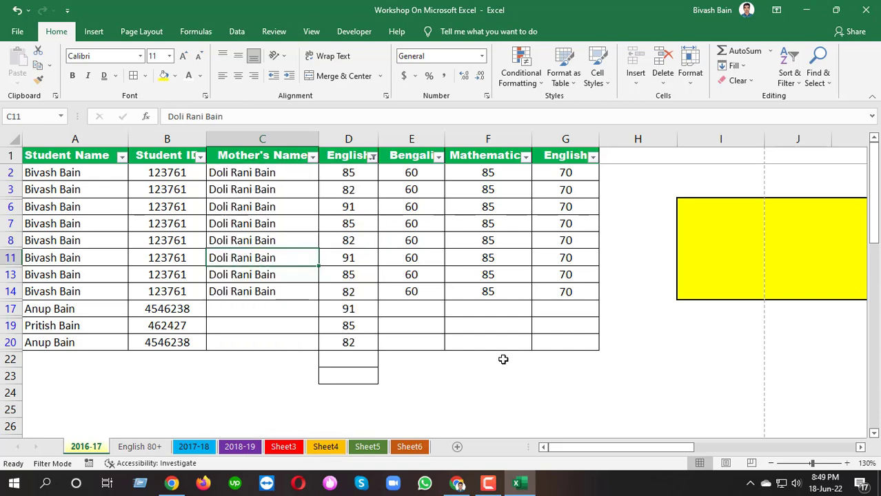
left_click(373, 160)
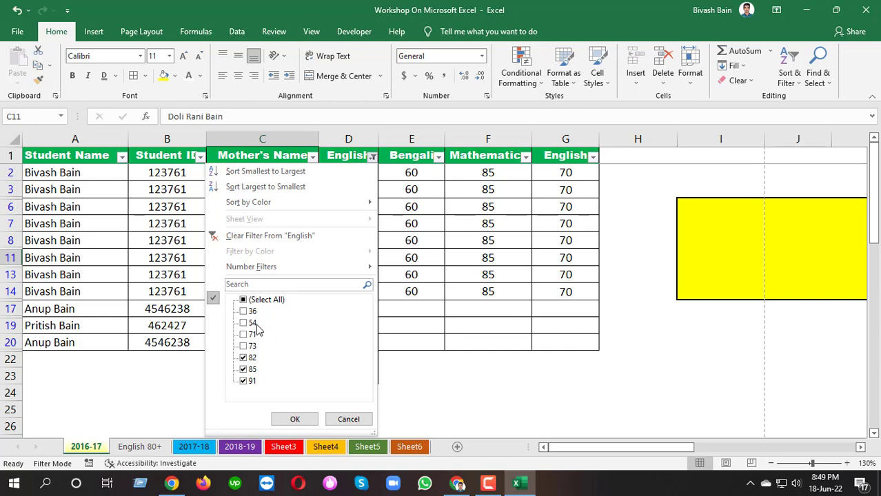
left_click(243, 300)
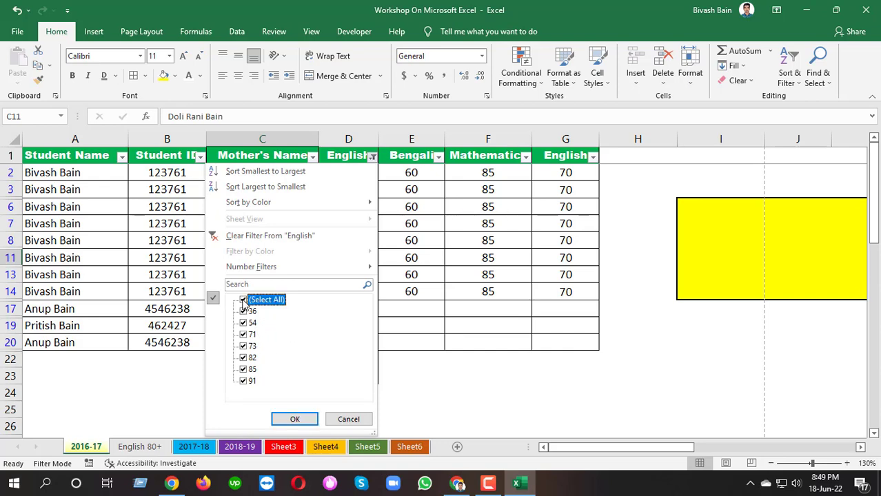
left_click(243, 302)
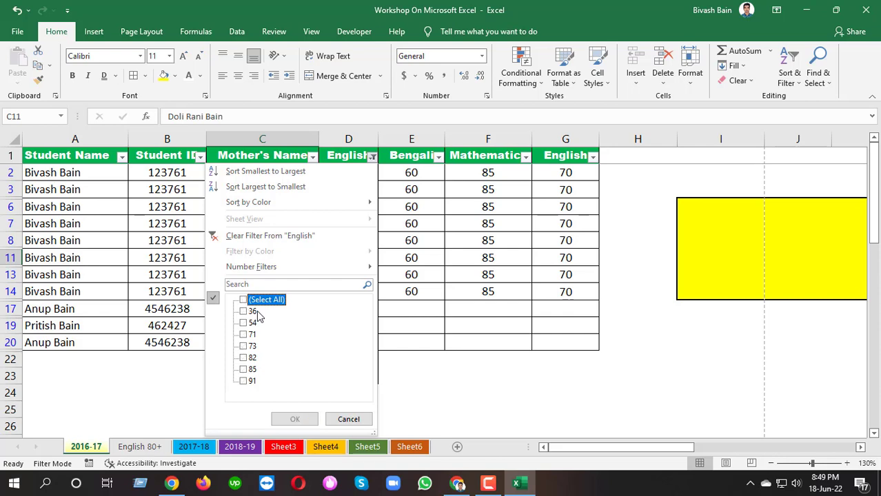
left_click(251, 335)
left_click(250, 346)
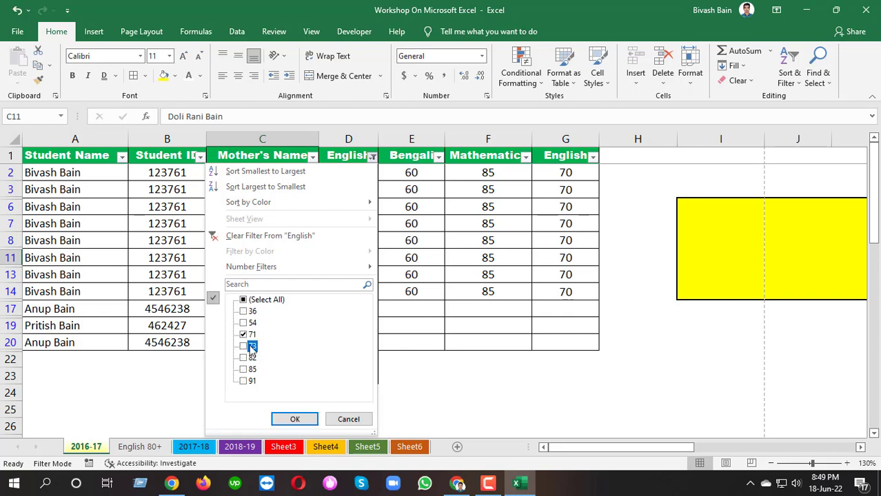
left_click(295, 420)
Click through cells of the filtered 71/73 table.
left_click(542, 272)
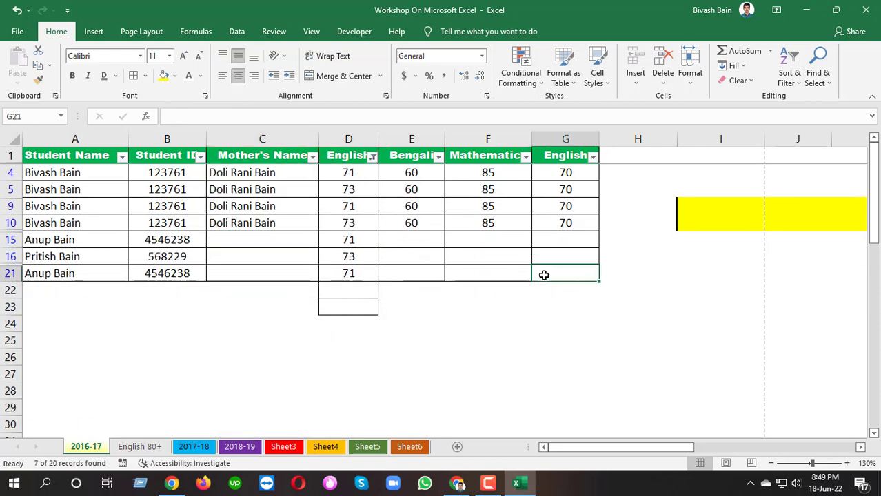
left_click(69, 157)
left_click(281, 191)
left_click(346, 191)
left_click(421, 221)
left_click(455, 207)
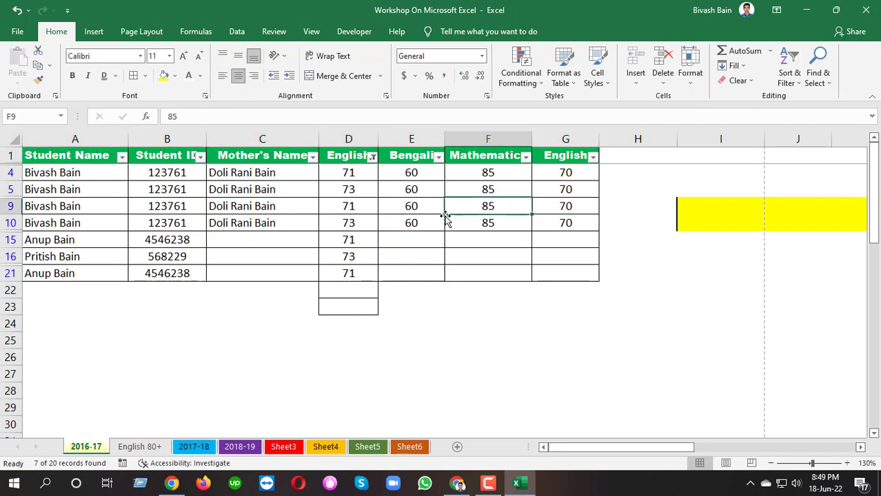
left_click(350, 176)
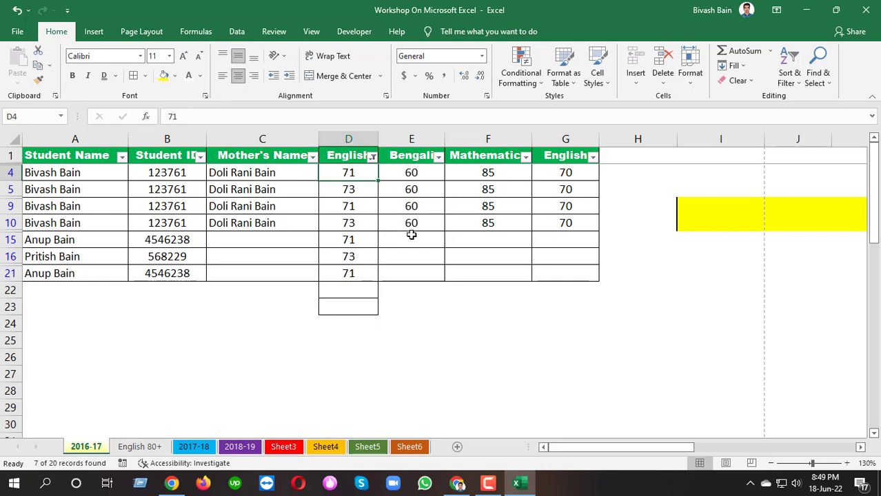
left_click(69, 173)
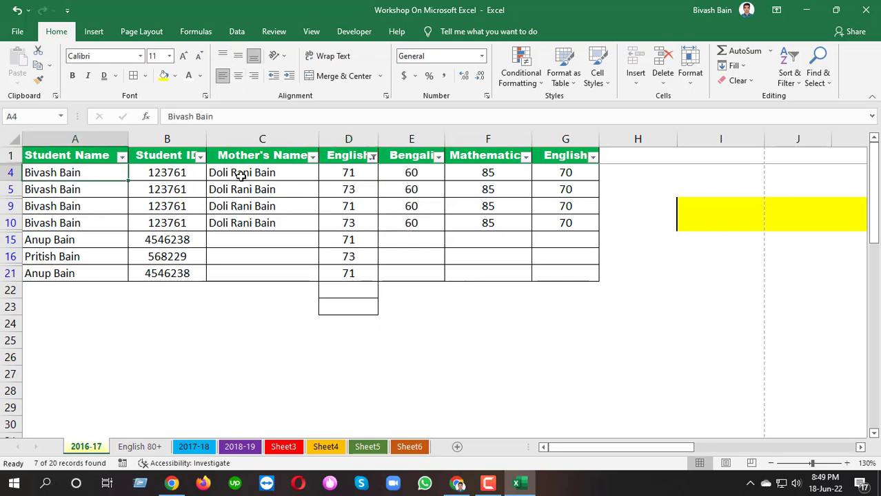
left_click(351, 174)
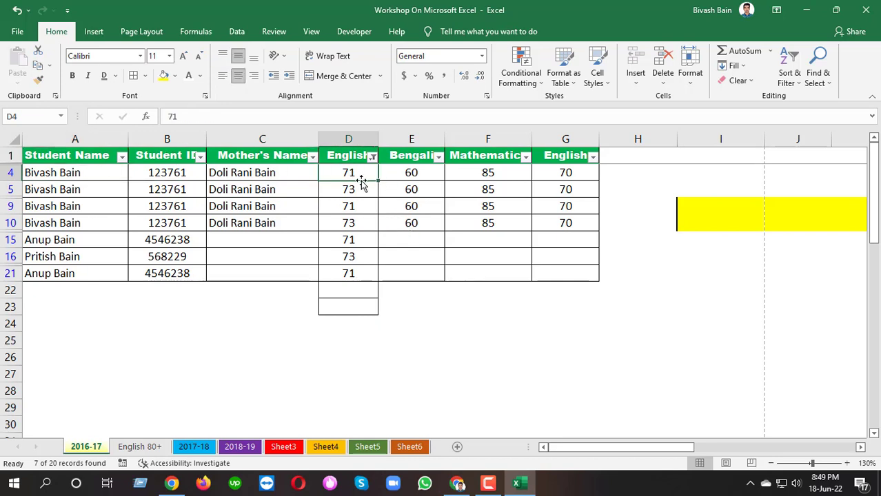
Copy the whole filtered table from A1 and go to the English 80+ sheet.
left_click(60, 157)
key("ctrl+a")
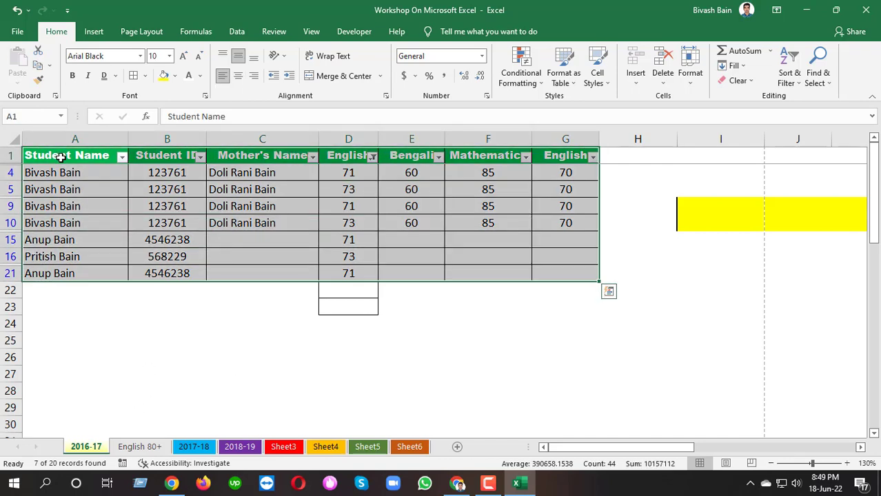
key("ctrl+c")
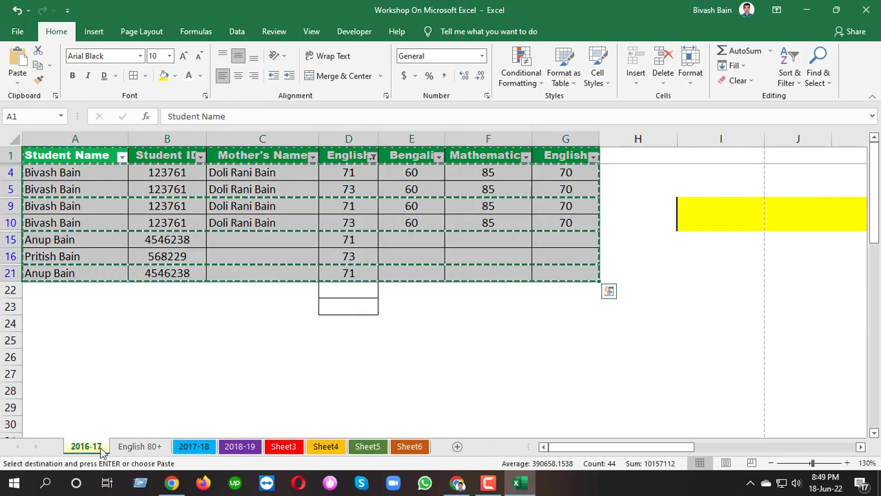
left_click(141, 447)
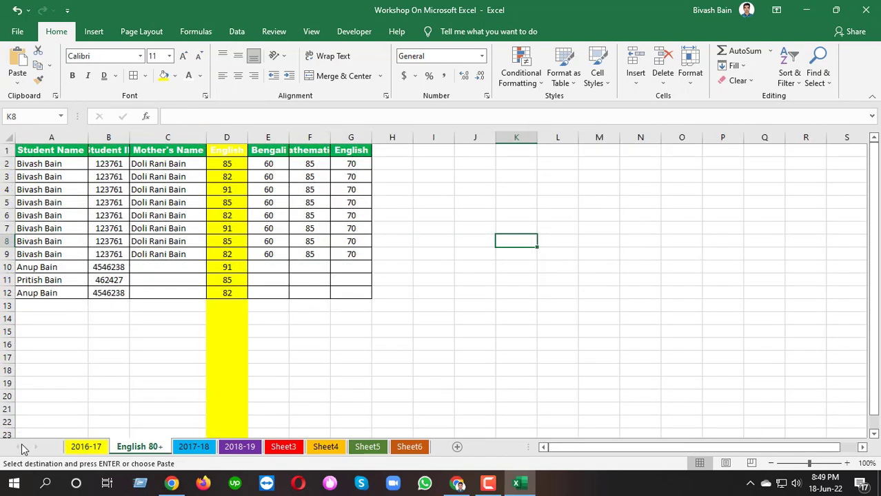
Insert a new sheet and name it 'English 70+'.
left_click(457, 446)
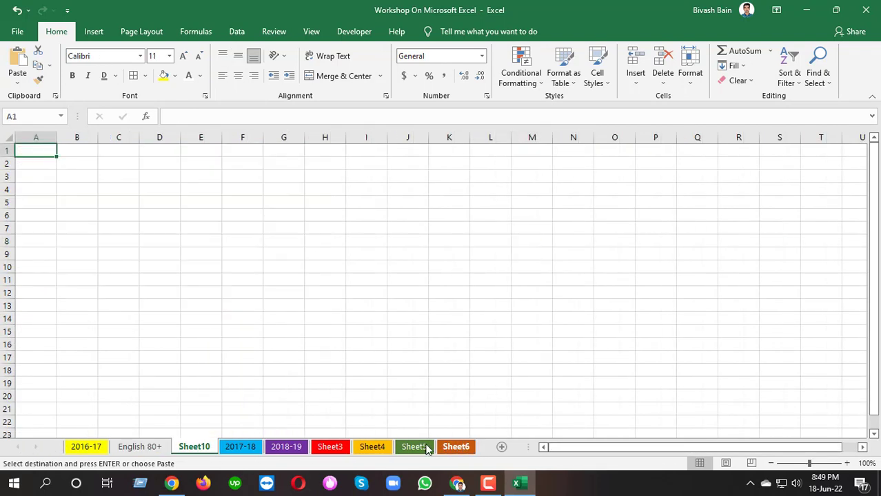
right_click(197, 451)
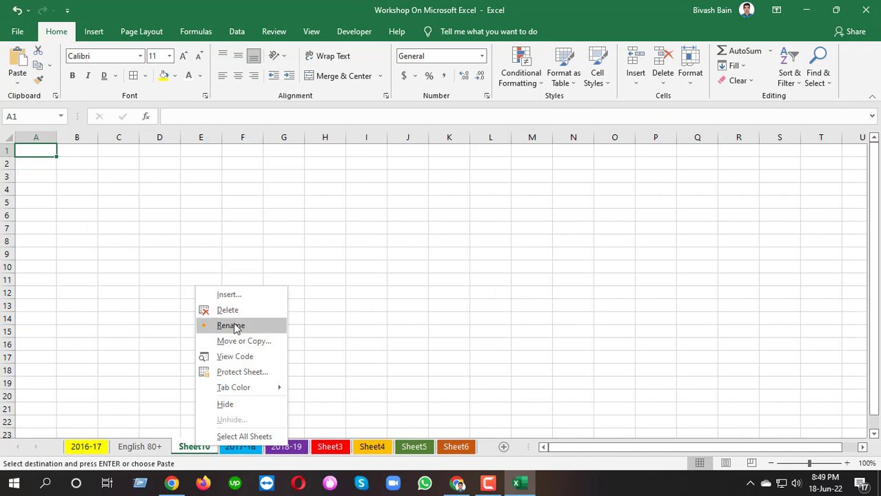
left_click(235, 324)
type("En")
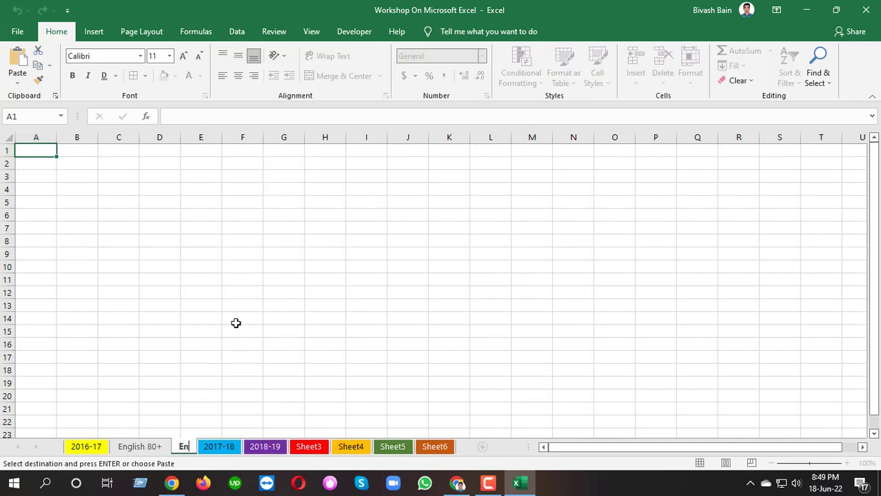
type("glish ")
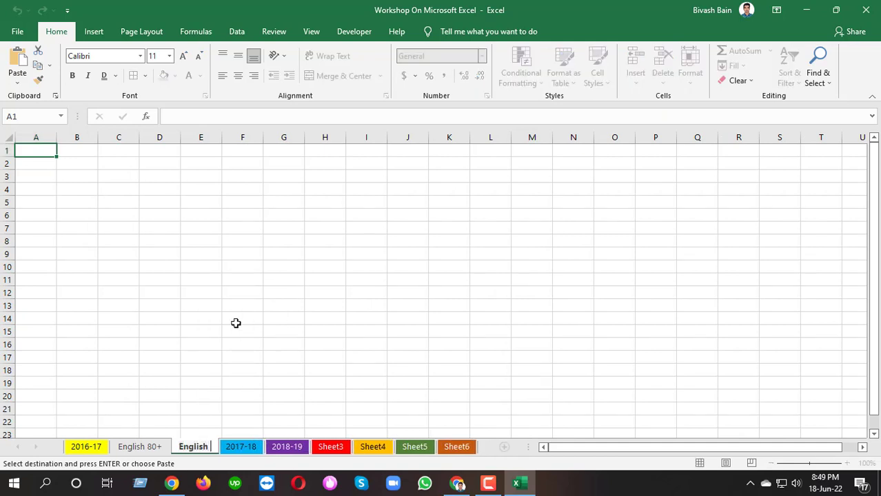
type("70")
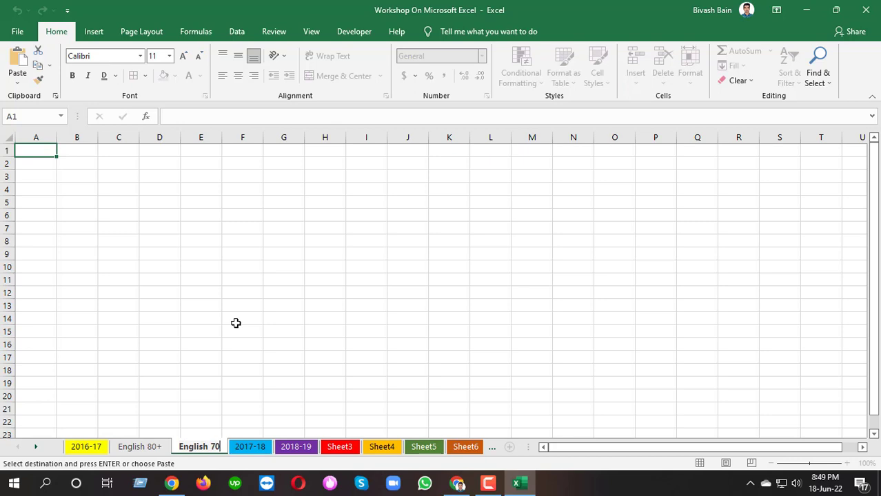
type("+")
left_click(114, 357)
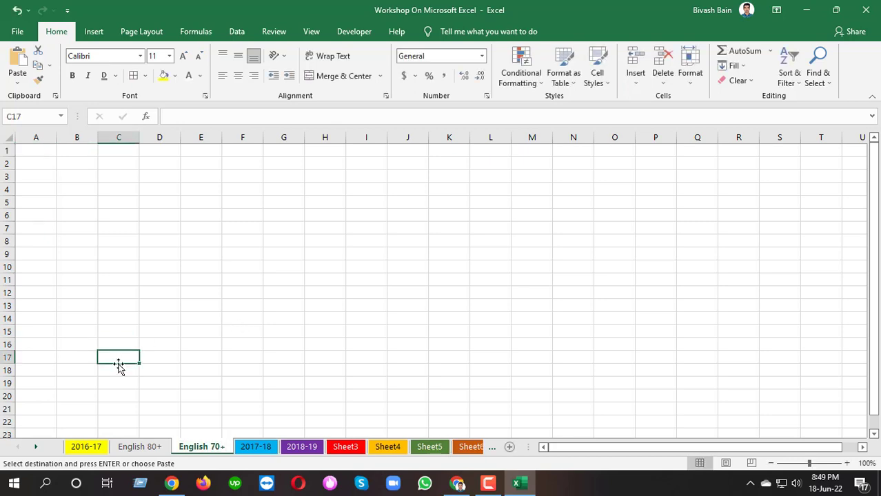
Paste the filtered table at A1 and autofit columns A, B and C.
left_click(53, 152)
key("ctrl+v")
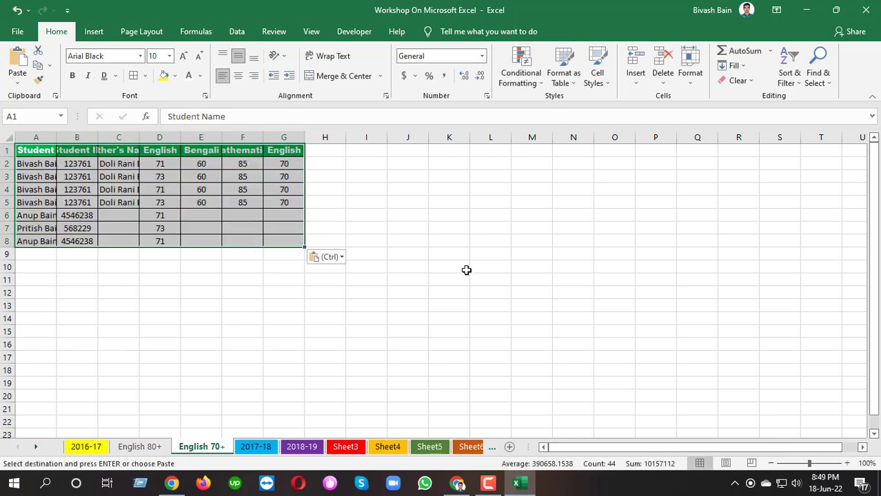
left_click(462, 269)
double_click(139, 142)
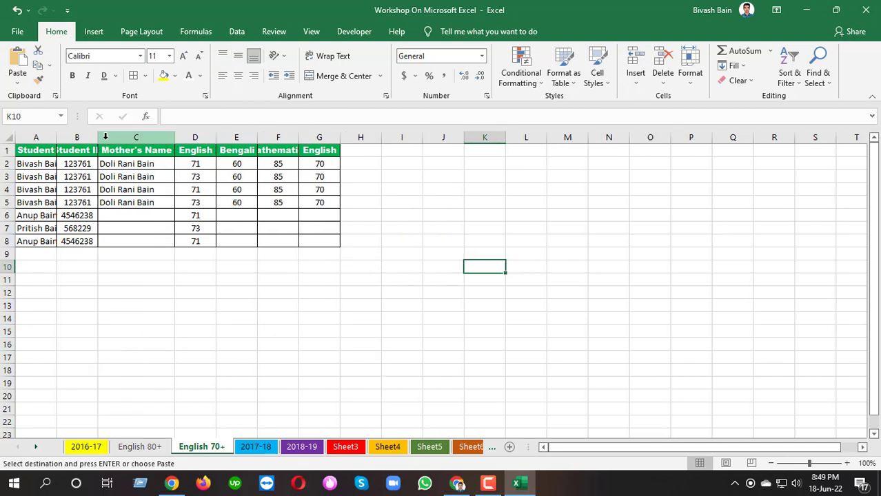
double_click(97, 137)
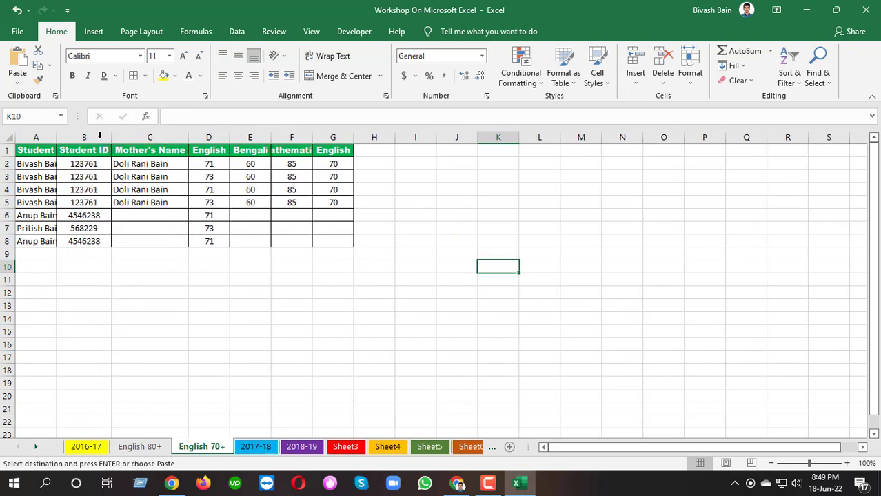
double_click(57, 134)
left_click(157, 304)
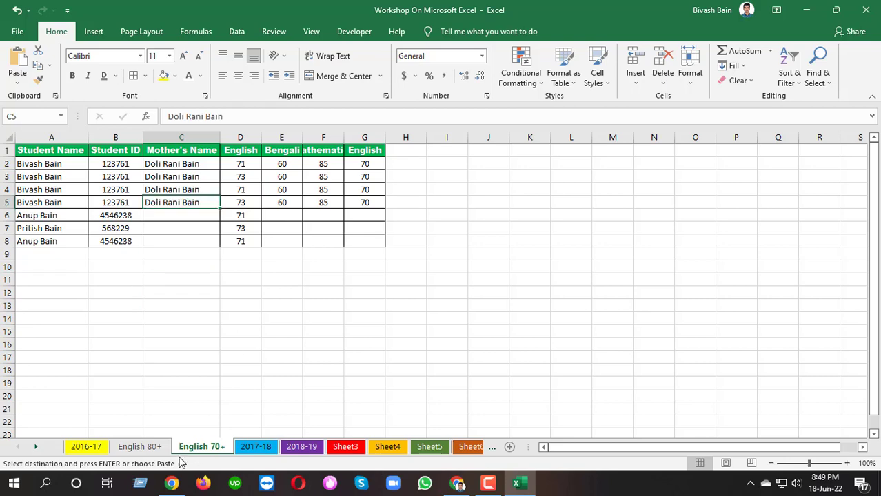
Check the English 80+ results, then return to the 2016-17 sheet.
left_click(163, 446)
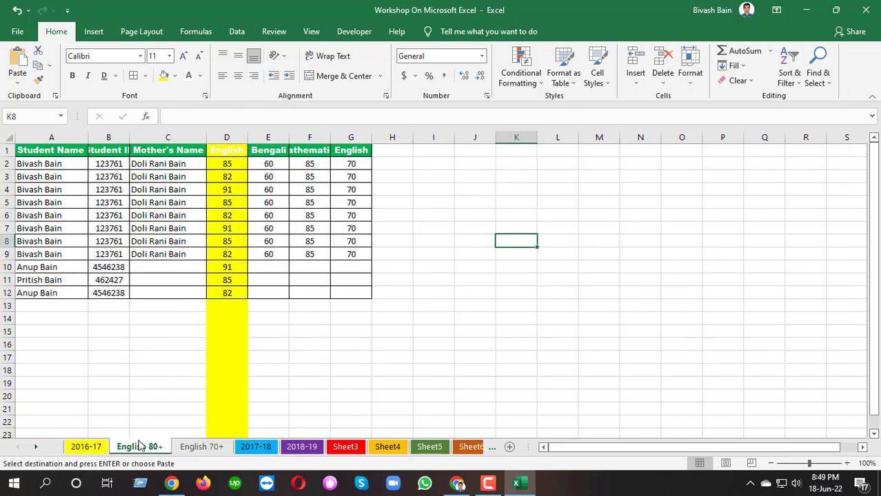
left_click(204, 191)
left_click(355, 203)
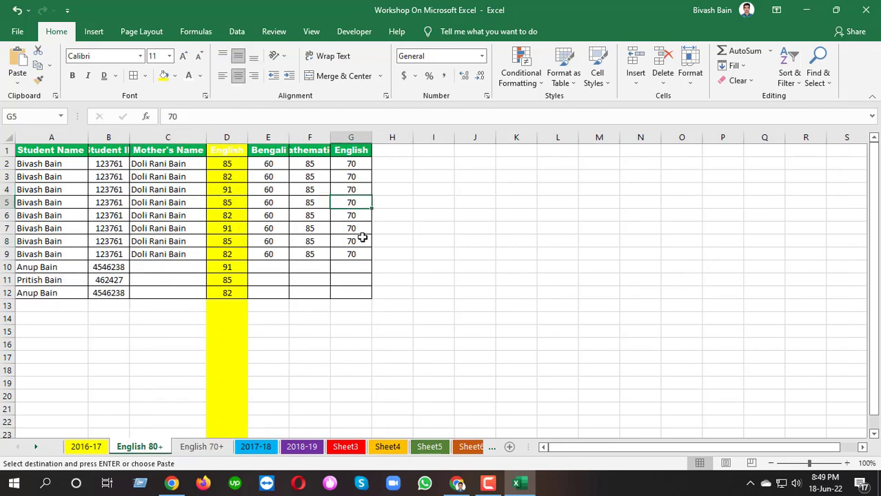
left_click(95, 448)
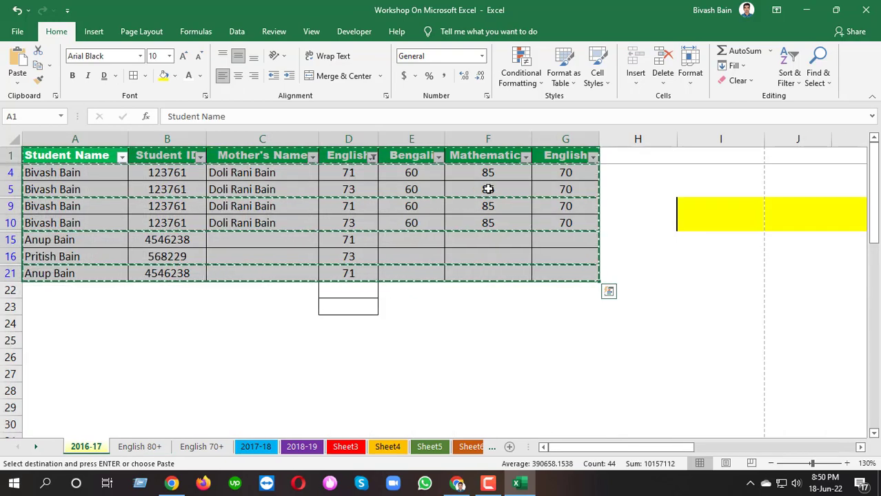
Reselect all English values to show all 20 rows, then save the workbook.
left_click(622, 243)
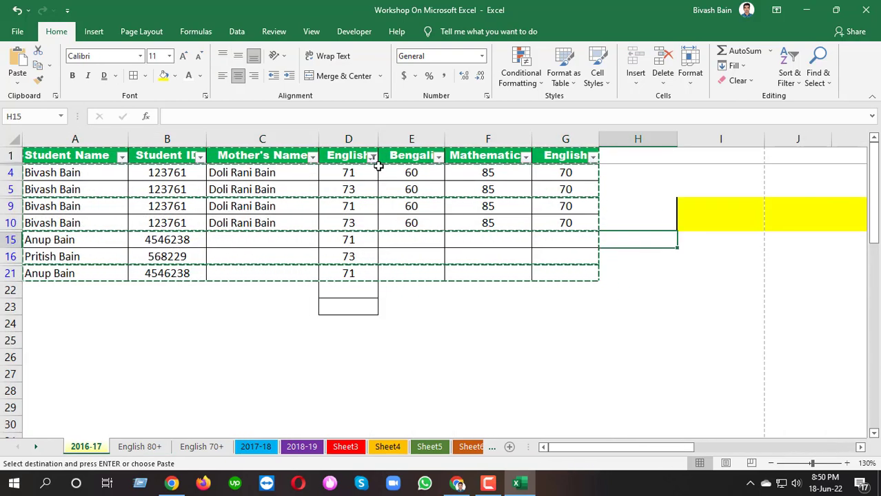
left_click(373, 157)
left_click(262, 300)
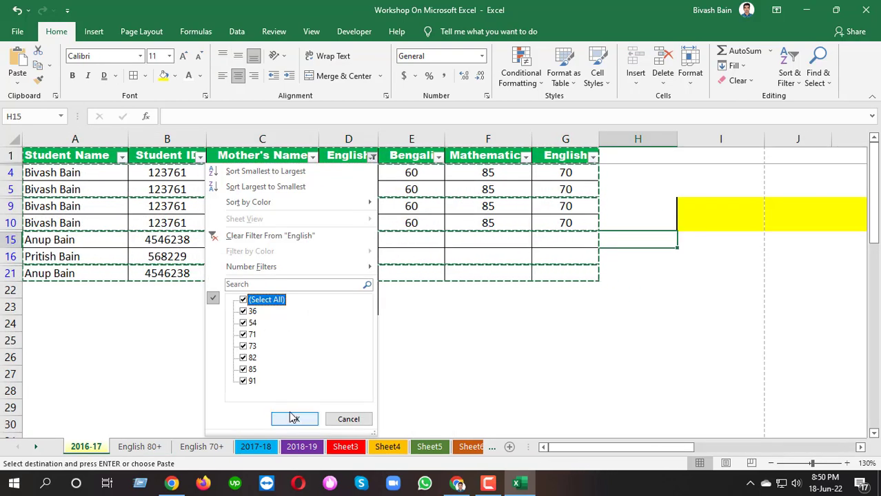
left_click(294, 418)
left_click(17, 31)
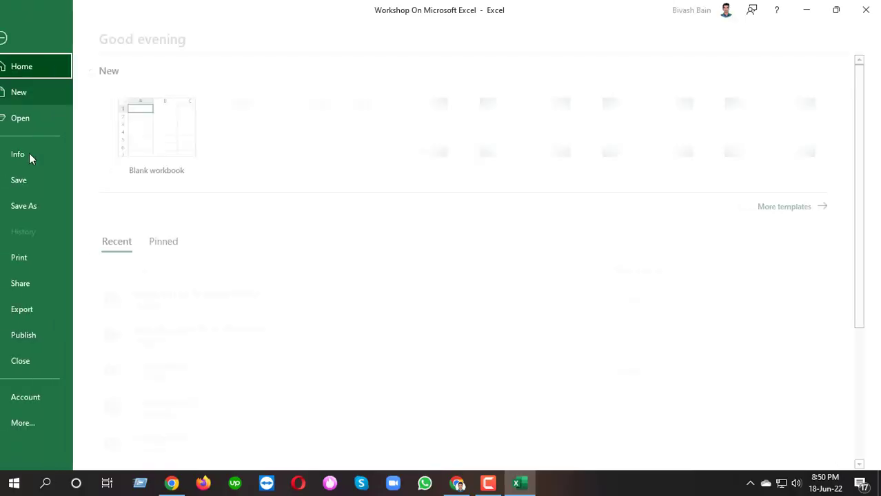
left_click(18, 180)
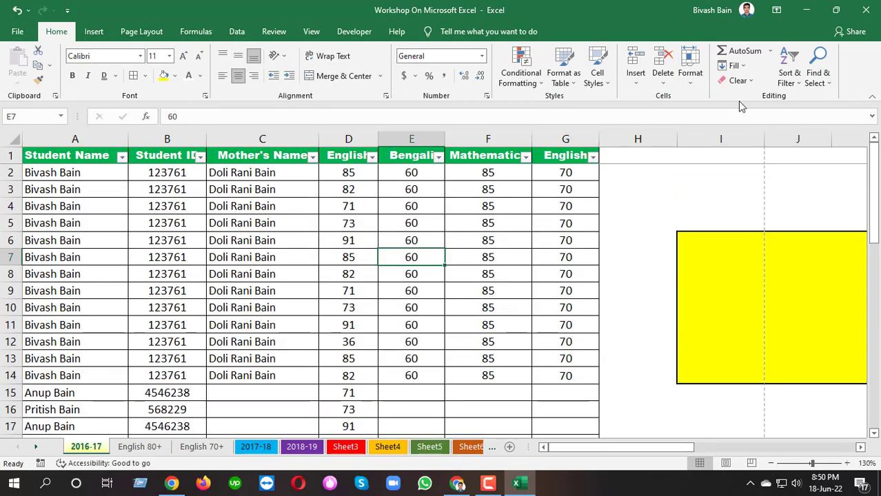
left_click(790, 74)
left_click(272, 308)
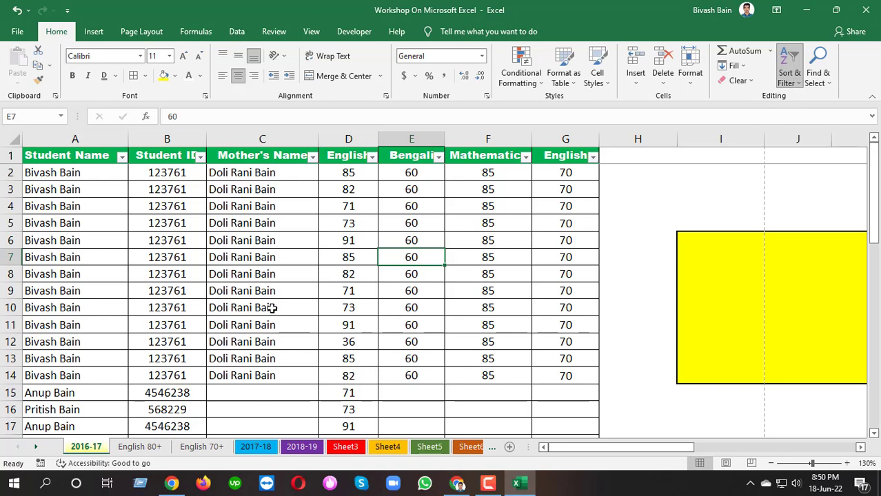
left_click(541, 82)
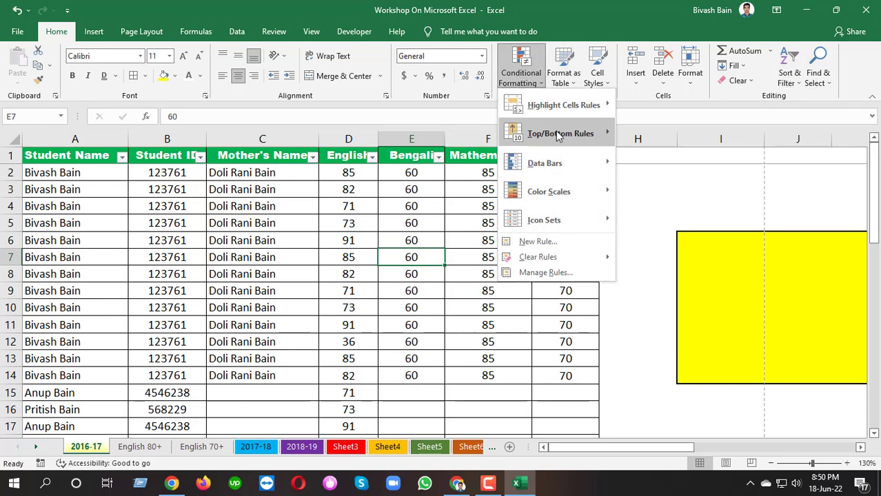
mouse_move(563, 105)
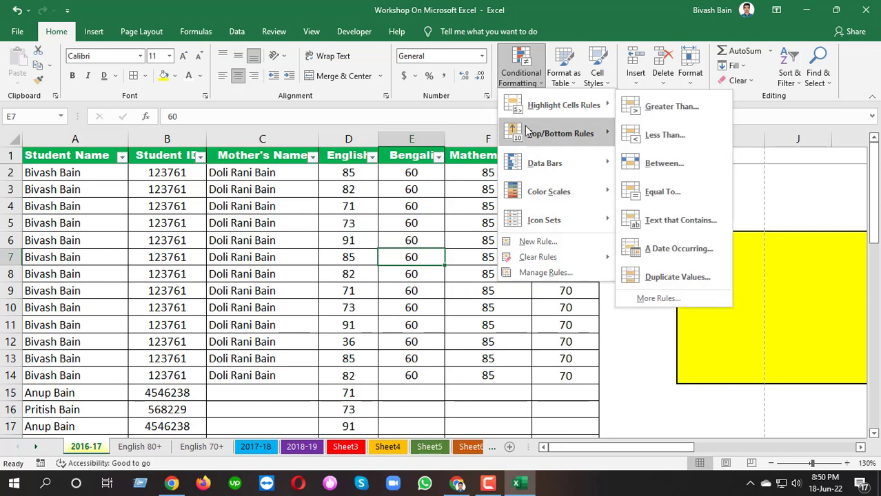
left_click(335, 308)
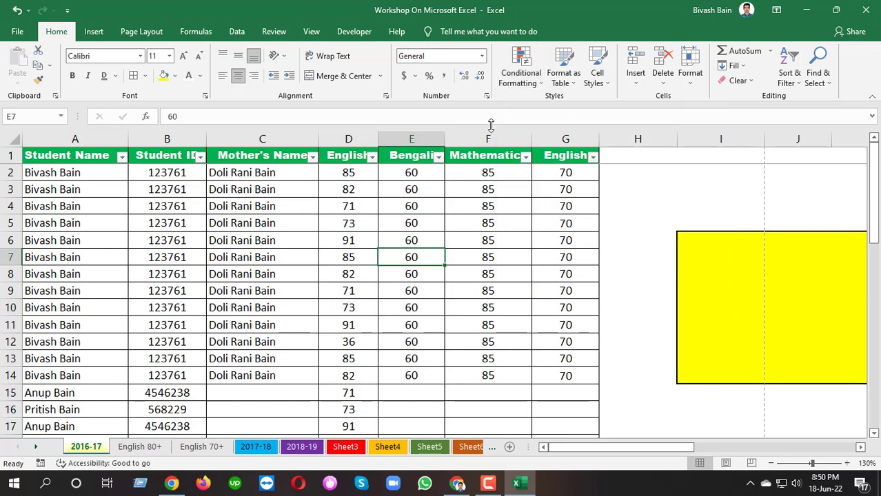
left_click(543, 87)
mouse_move(538, 257)
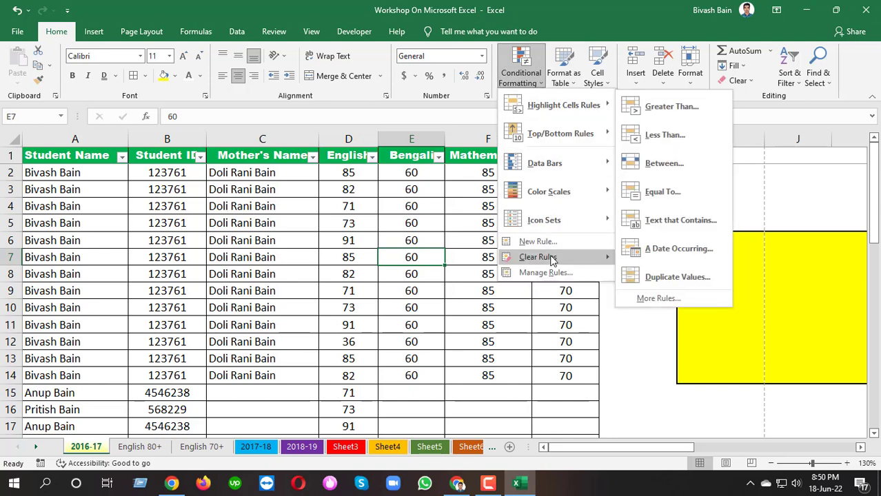
mouse_move(563, 105)
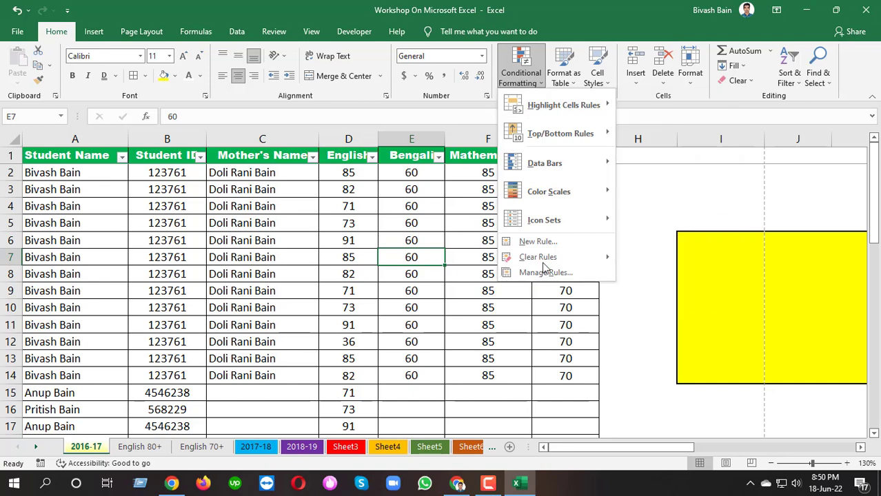
left_click(282, 284)
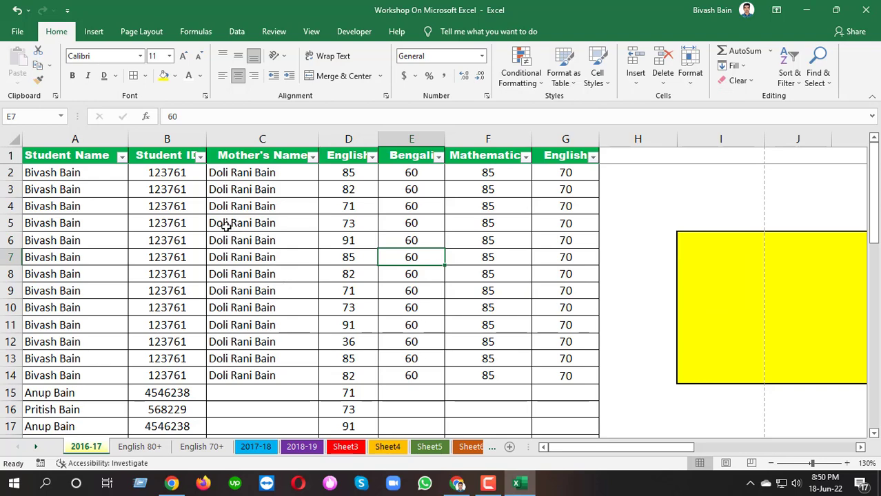
scroll(228, 219, "down", 4)
scroll(231, 218, "up", 4)
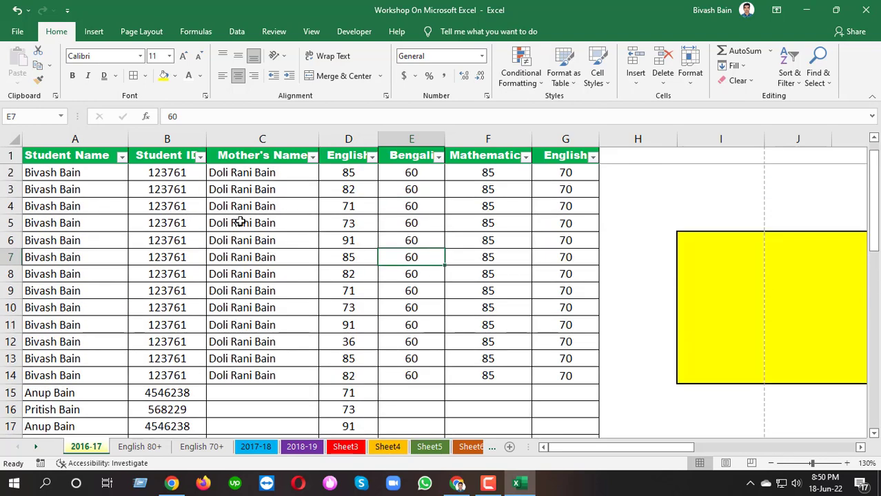
left_click(457, 482)
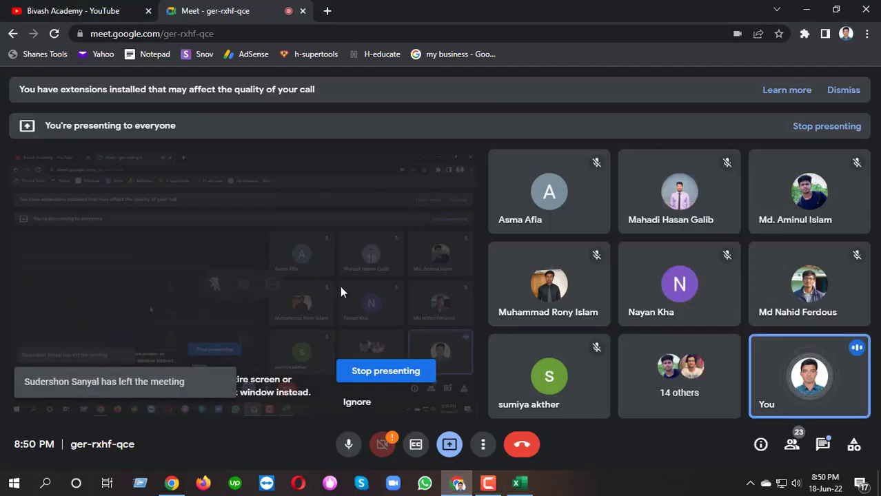
mouse_move(808, 377)
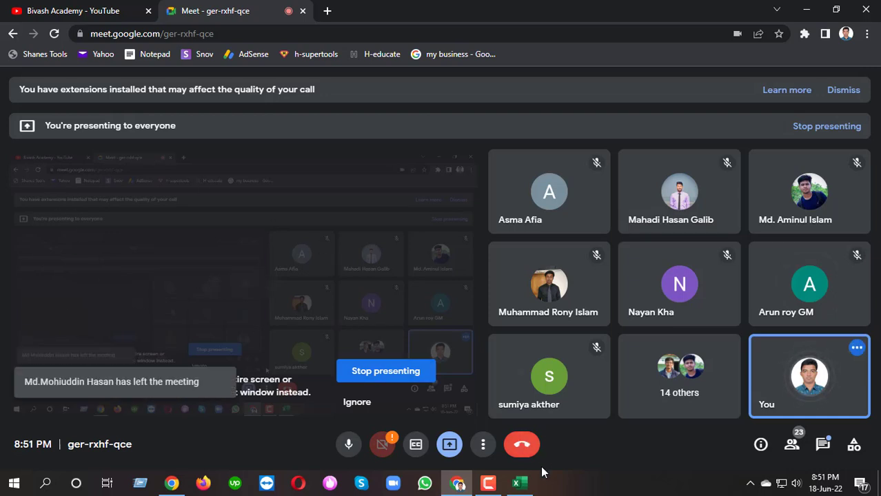
left_click(519, 483)
Select C7, then minimize Excel to reveal the Google Meet call.
left_click(261, 261)
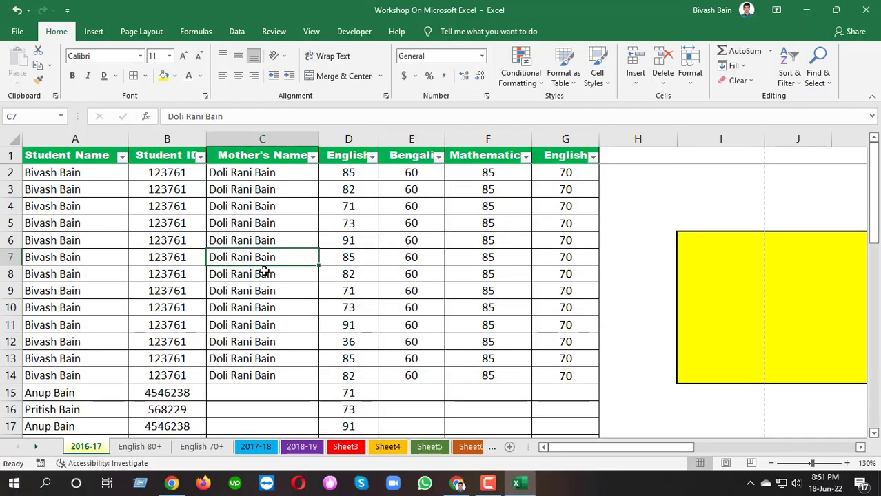
left_click(518, 483)
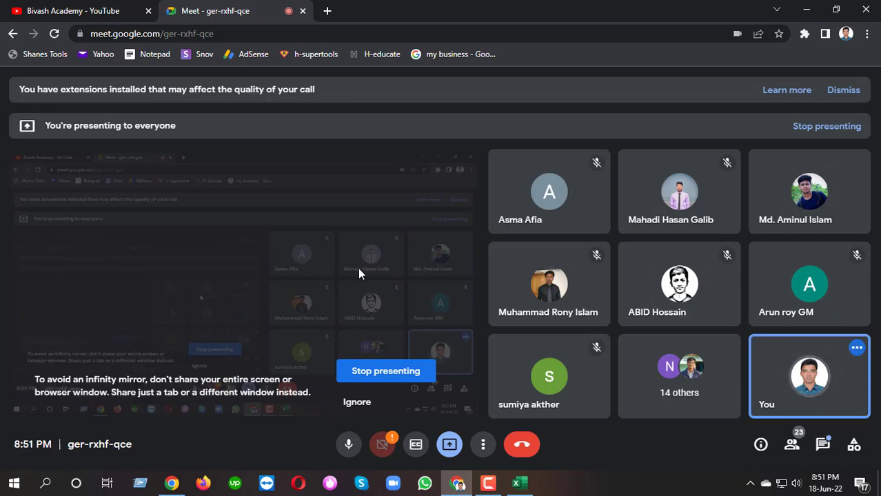
Restore Excel from the taskbar, minimize it again, then bring the 2016-17 sheet back to the front.
left_click(516, 483)
left_click(517, 483)
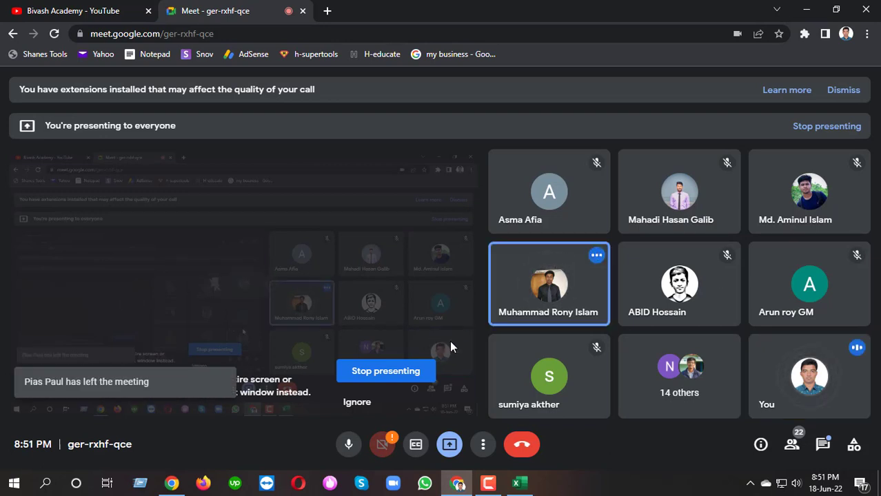
left_click(516, 482)
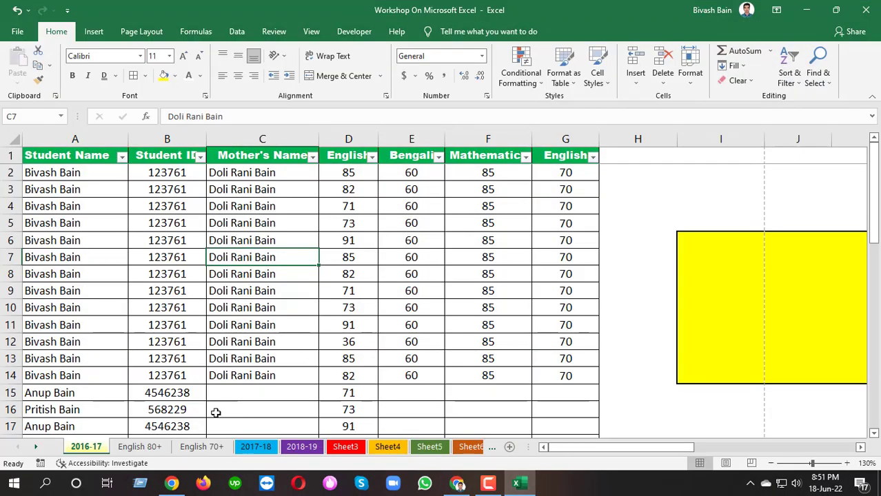
left_click(176, 337)
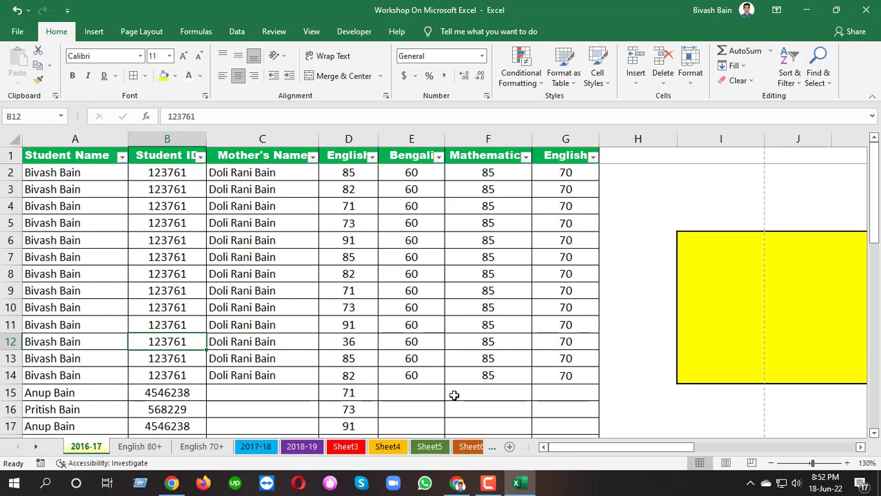
left_click(279, 327)
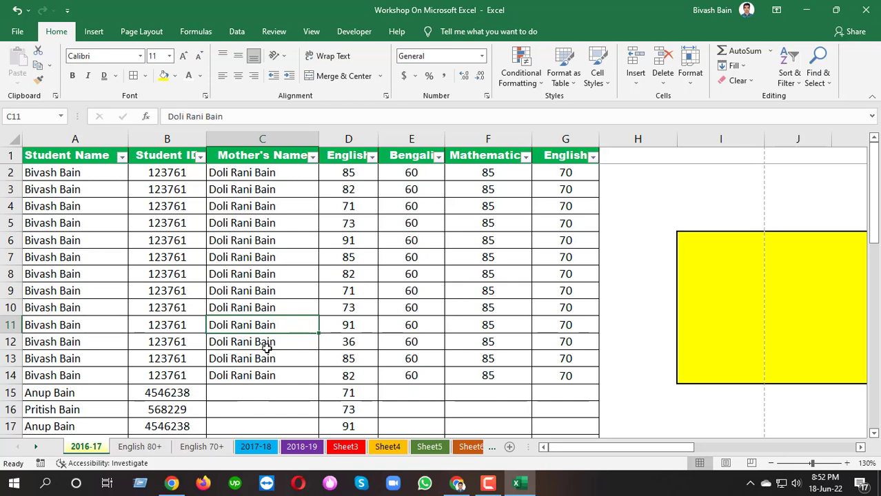
left_click(158, 278)
left_click(154, 227)
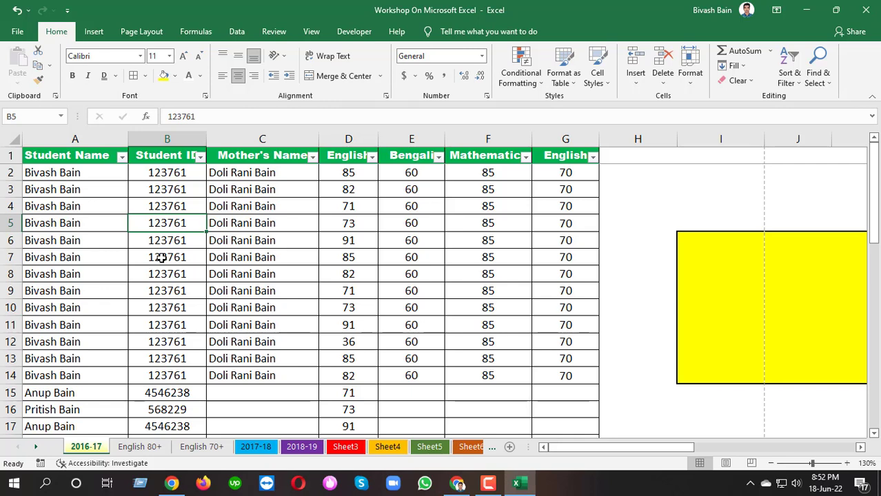
Select the whole 2016-17 student marks table with Ctrl+A and copy it.
key("ctrl+c")
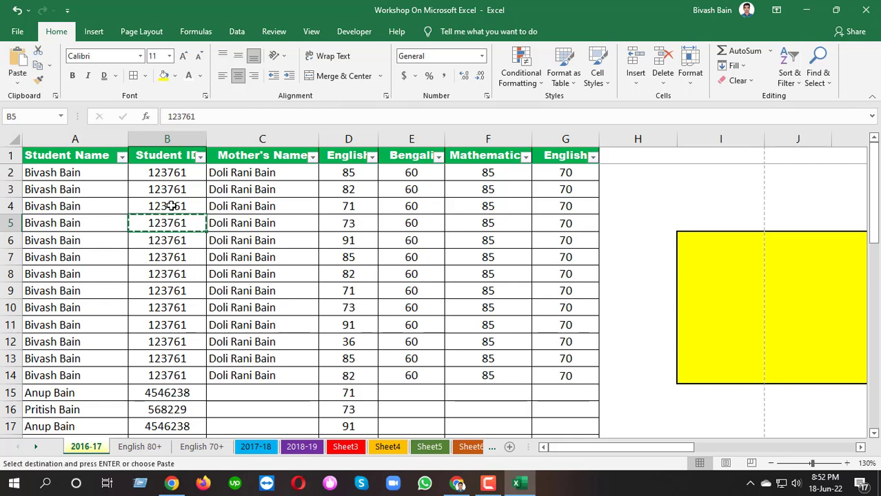
left_click(238, 257)
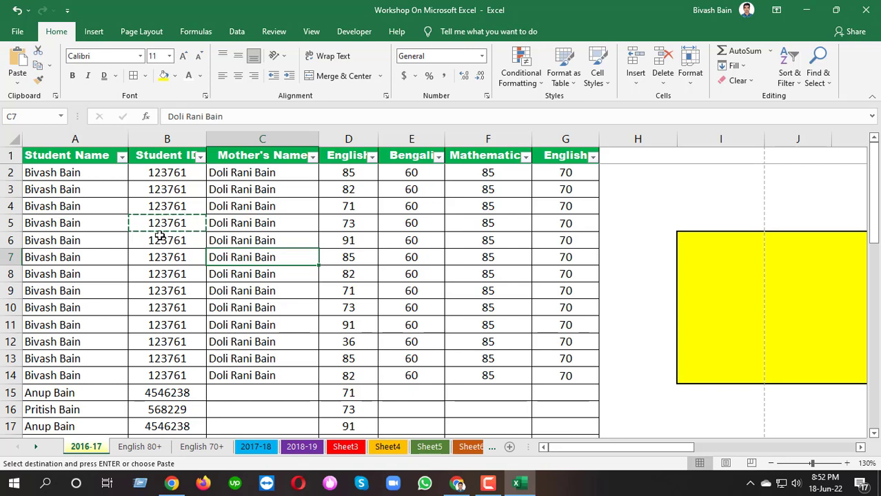
key("ctrl+a")
left_click(181, 257)
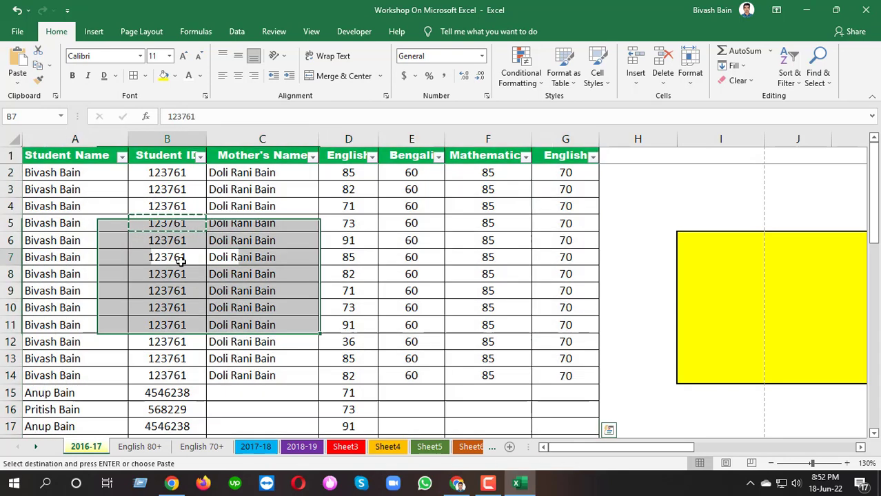
key("ctrl+a")
scroll(432, 241, "down", 6)
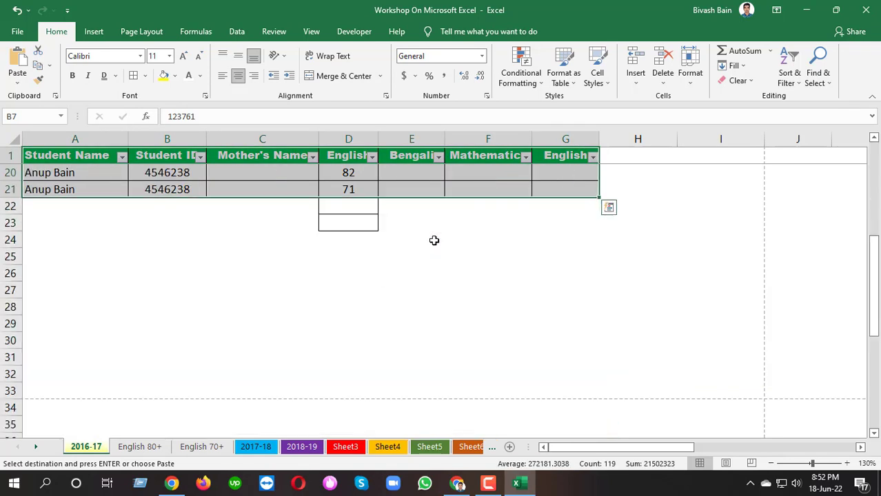
scroll(324, 221, "up", 6)
left_click(307, 222)
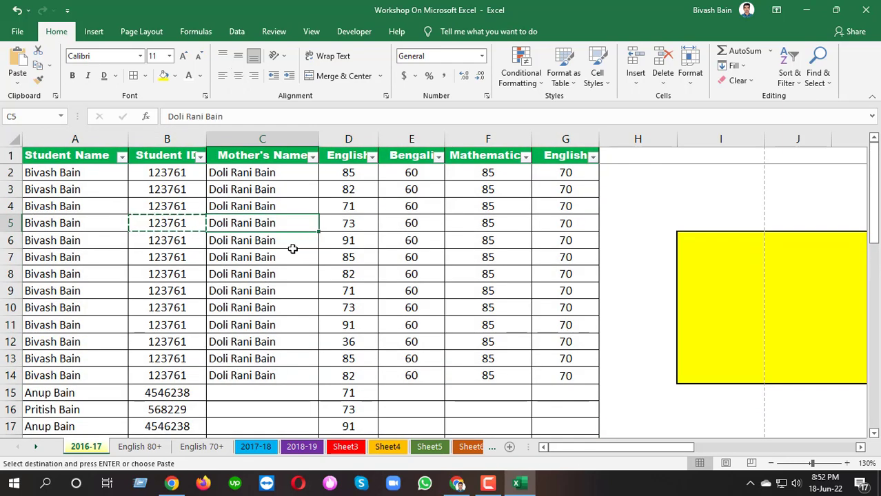
key("ctrl+a")
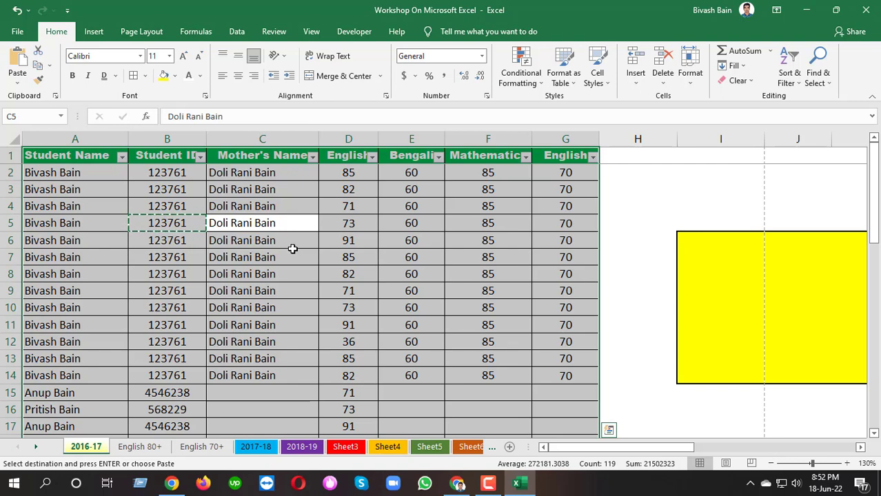
key("ctrl+c")
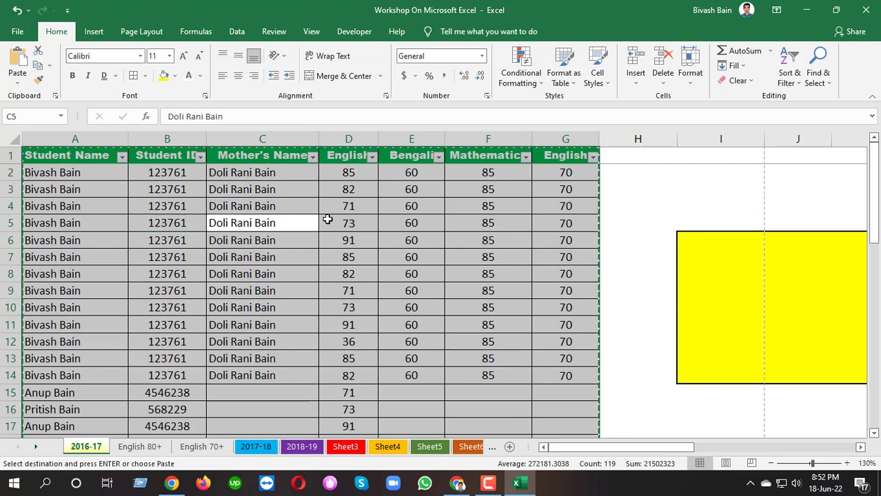
Switch to the English 70+ sheet.
scroll(324, 275, "down", 3)
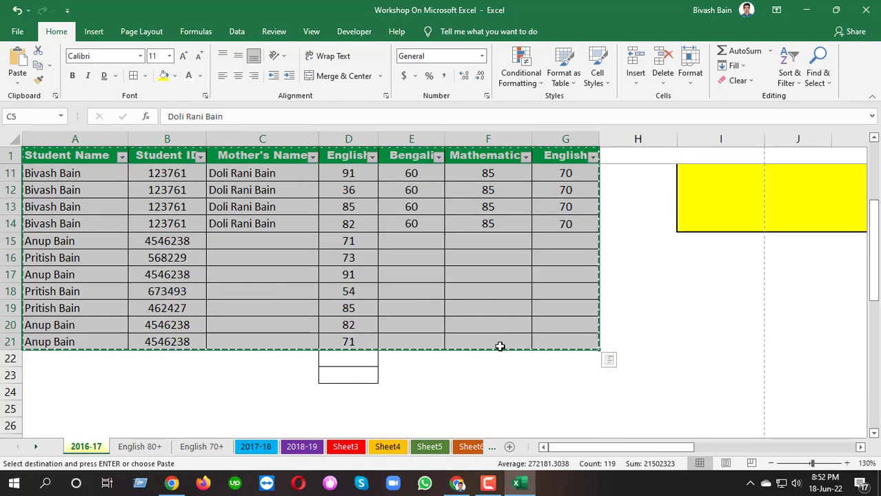
scroll(598, 301, "up", 3)
scroll(604, 237, "down", 2)
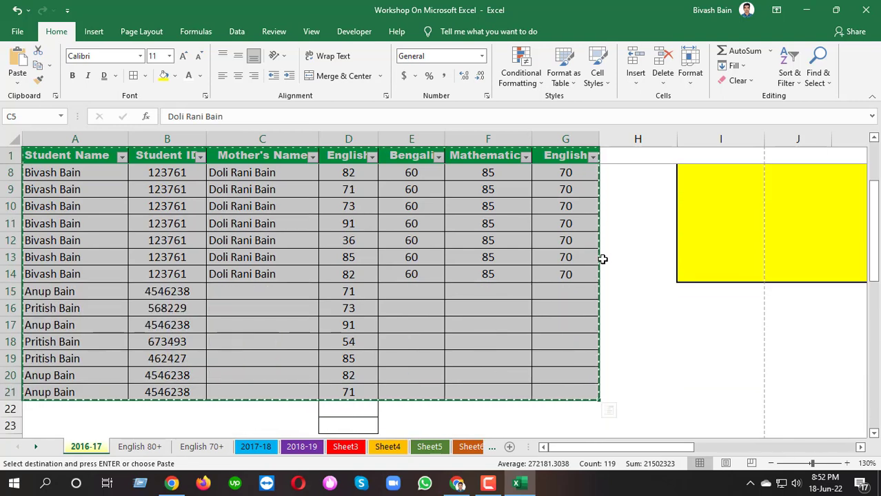
scroll(589, 256, "up", 2)
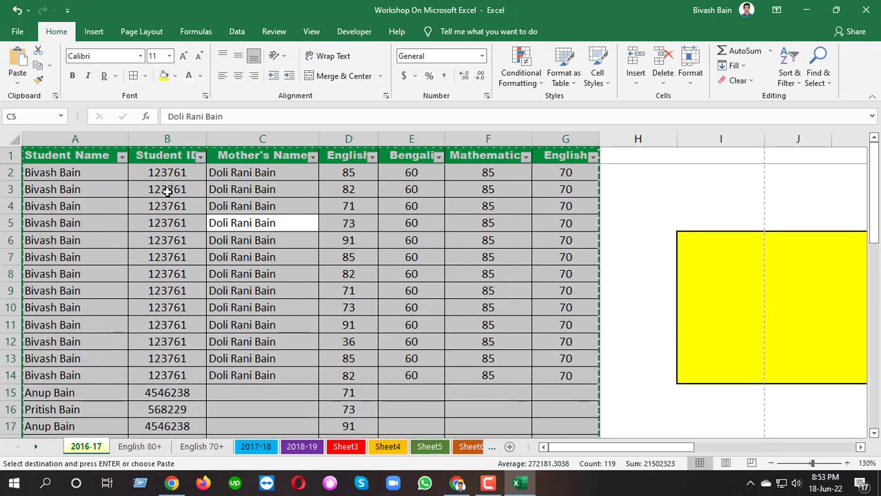
scroll(331, 269, "down", 3)
scroll(339, 273, "up", 3)
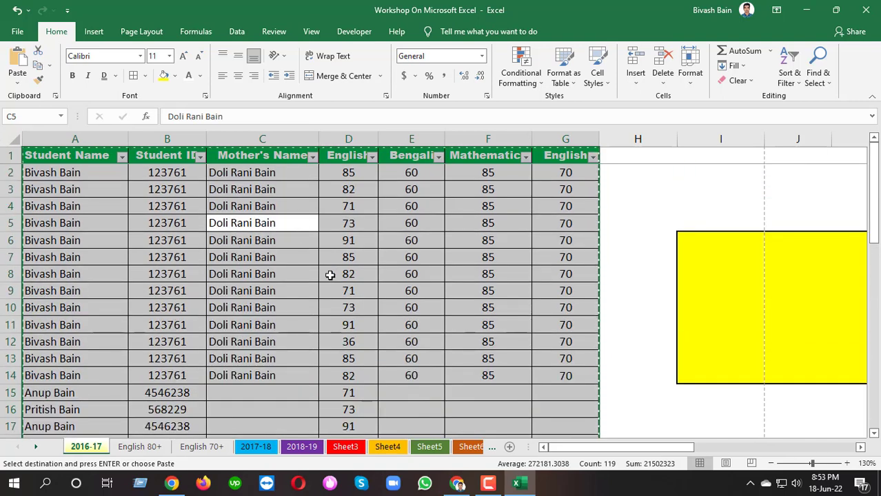
left_click(202, 446)
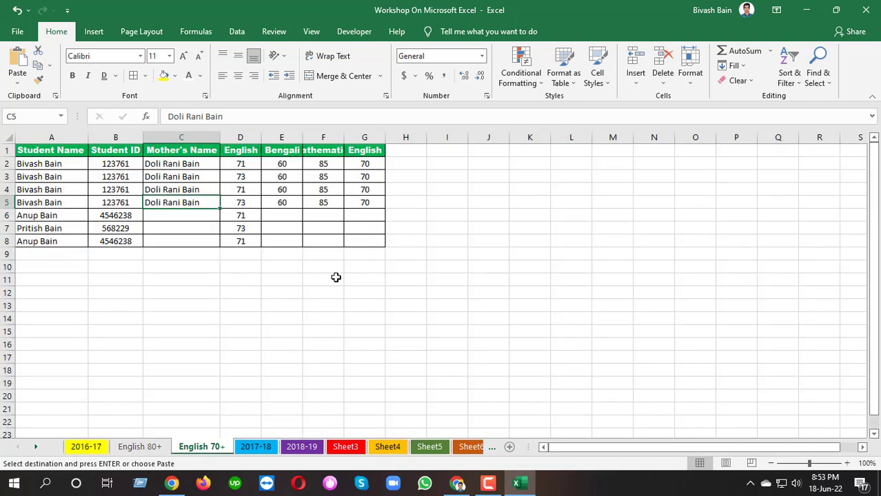
Paste the full marks table beside the 70+ results starting at cell K1.
left_click(537, 216)
left_click(526, 150)
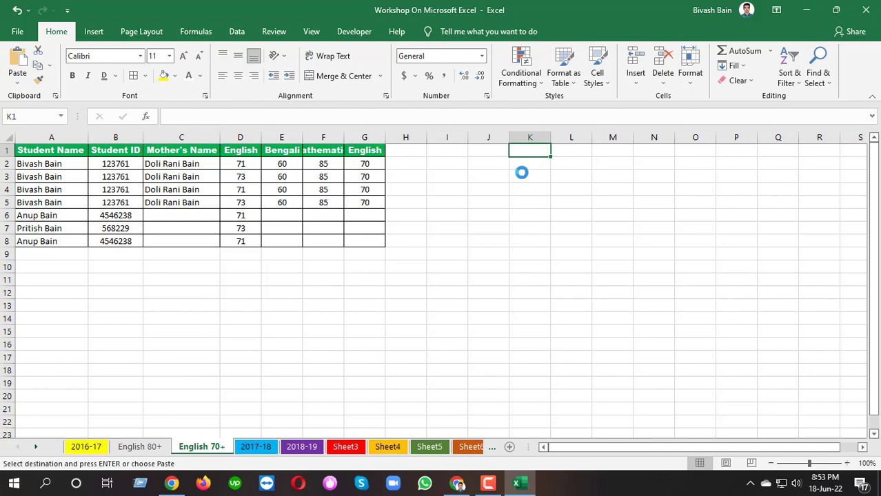
key("ctrl+v")
left_click(448, 254)
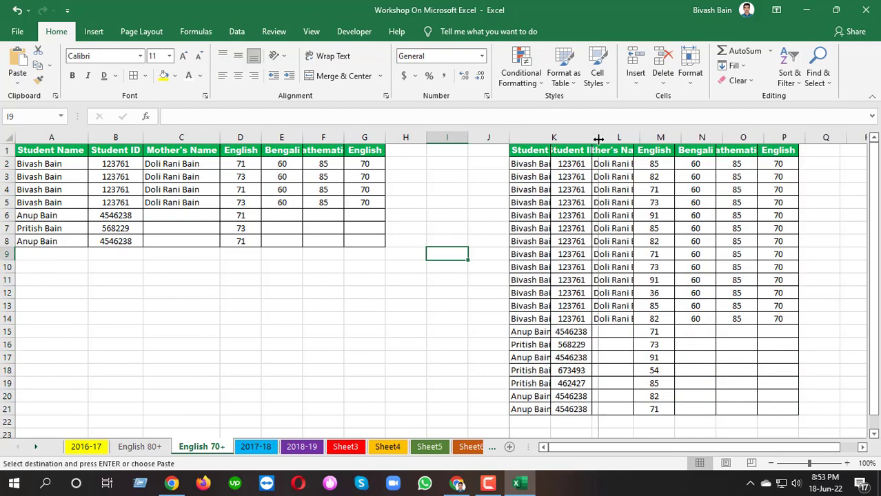
Widen column K so full names show, then go back to the 2016-17 sheet.
left_click_drag(548, 137, 598, 137)
left_click(489, 256)
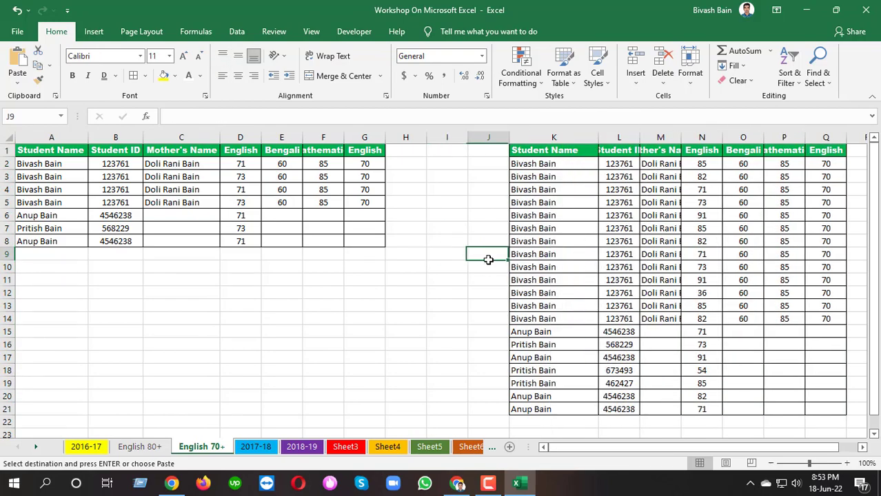
left_click(86, 446)
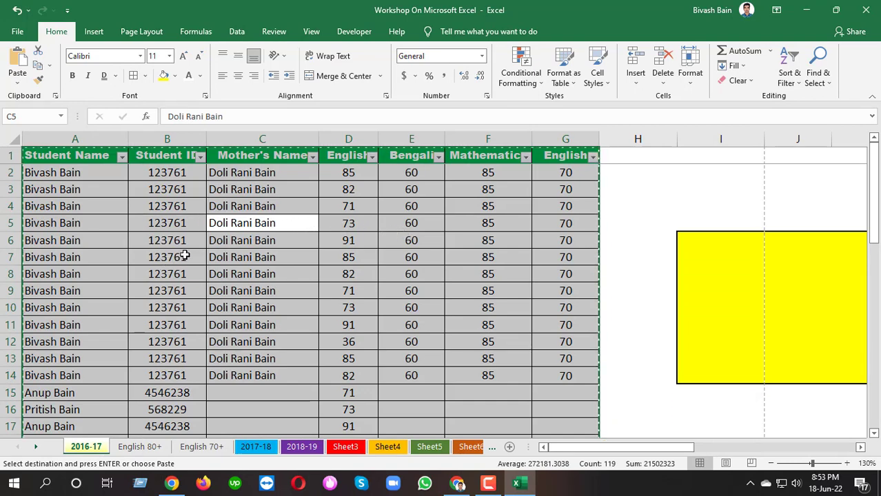
left_click(667, 236)
left_click(289, 241)
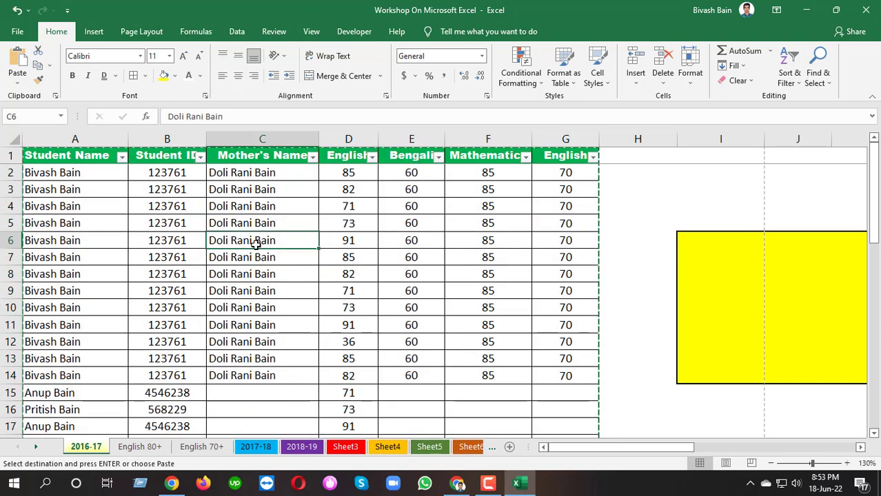
key("ctrl+a")
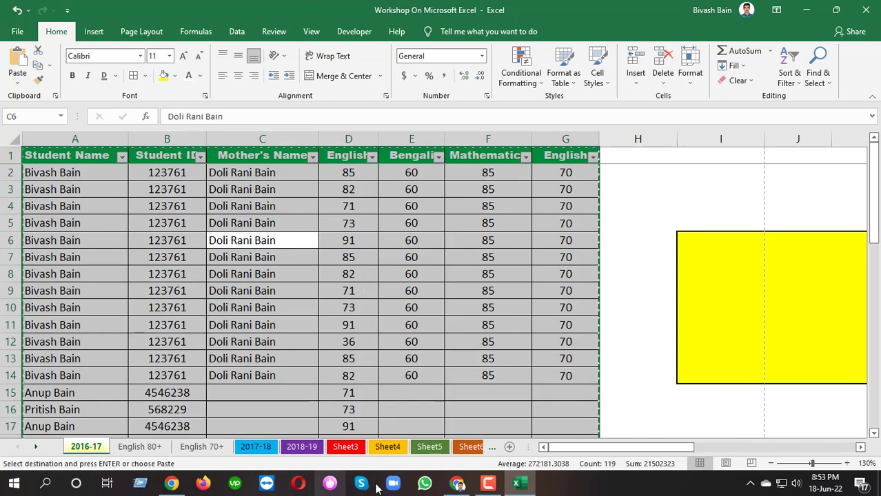
left_click(458, 484)
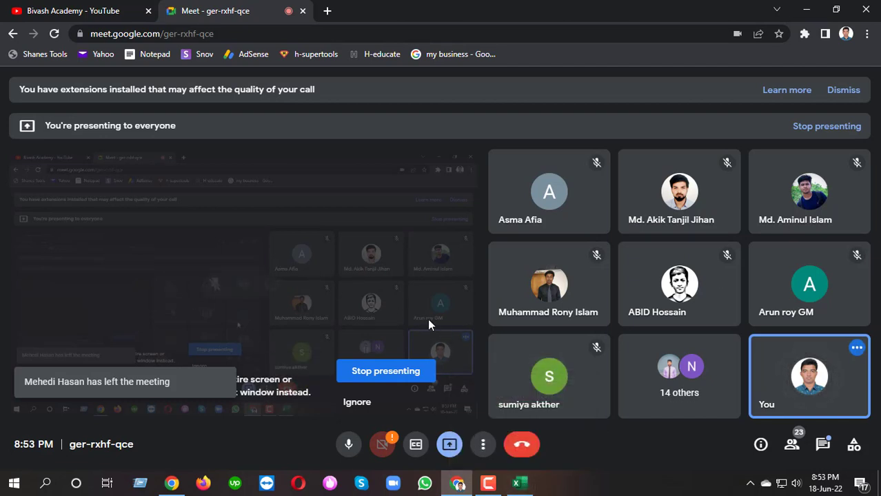
left_click(520, 484)
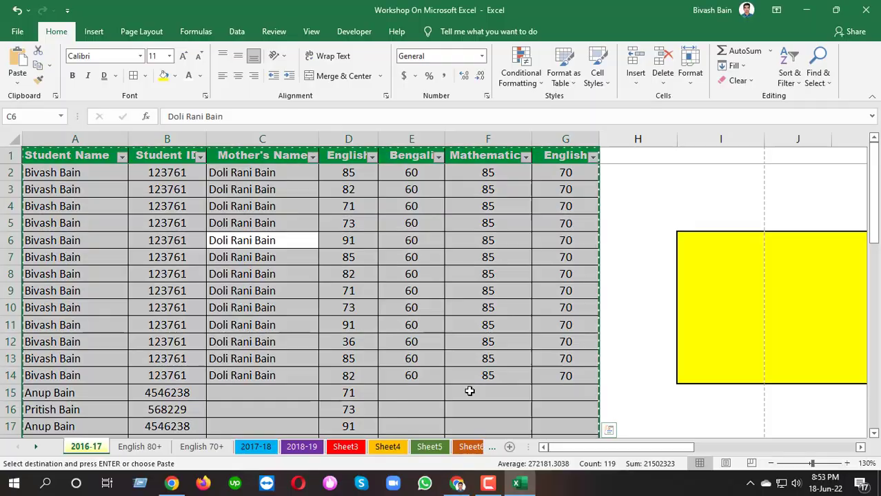
Flip between the Data and Home ribbons, deselect to cell H5, then bring Google Meet forward.
left_click(247, 33)
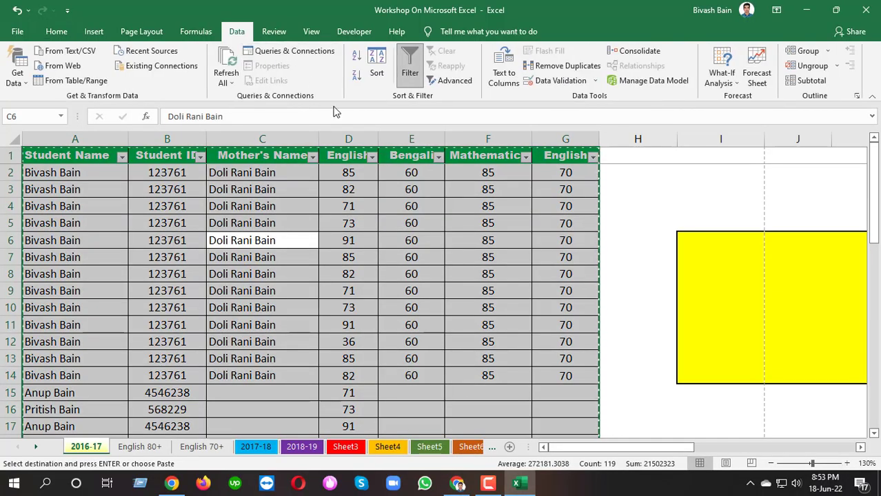
left_click(55, 33)
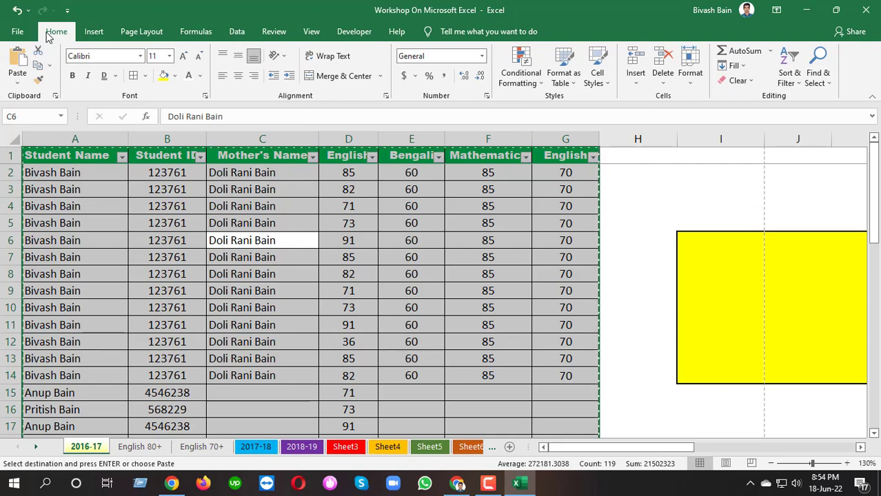
left_click(236, 31)
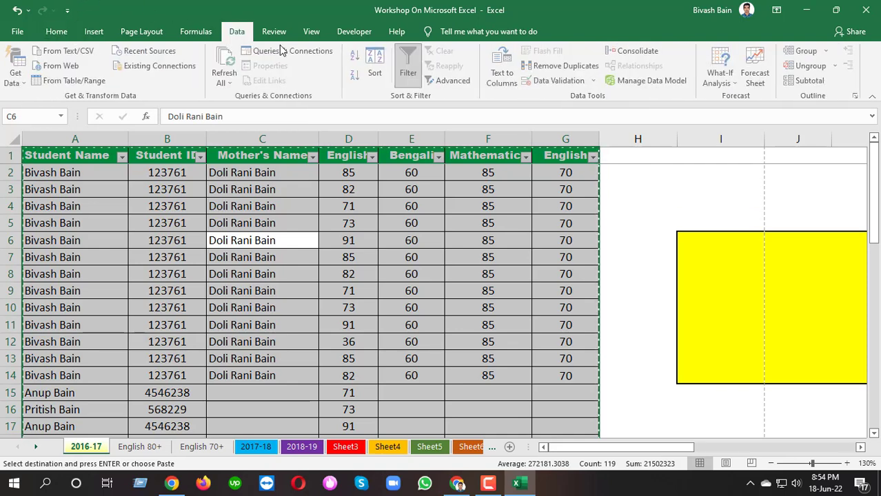
left_click(57, 32)
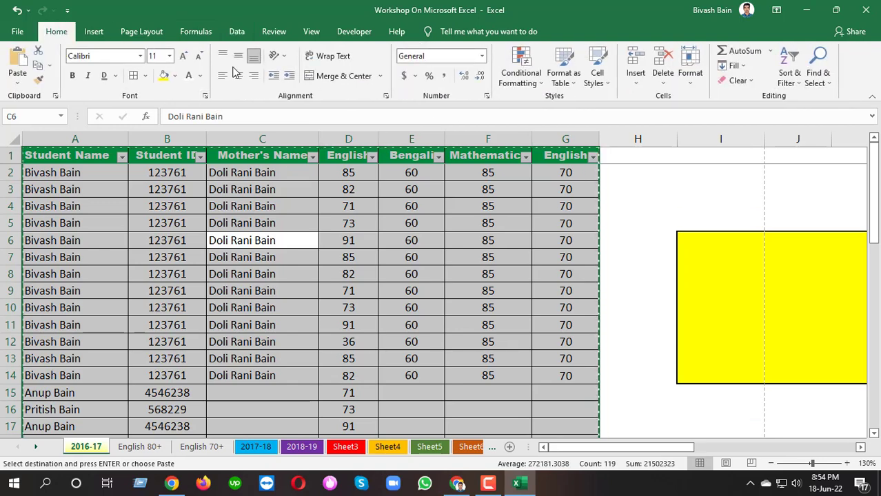
left_click(642, 218)
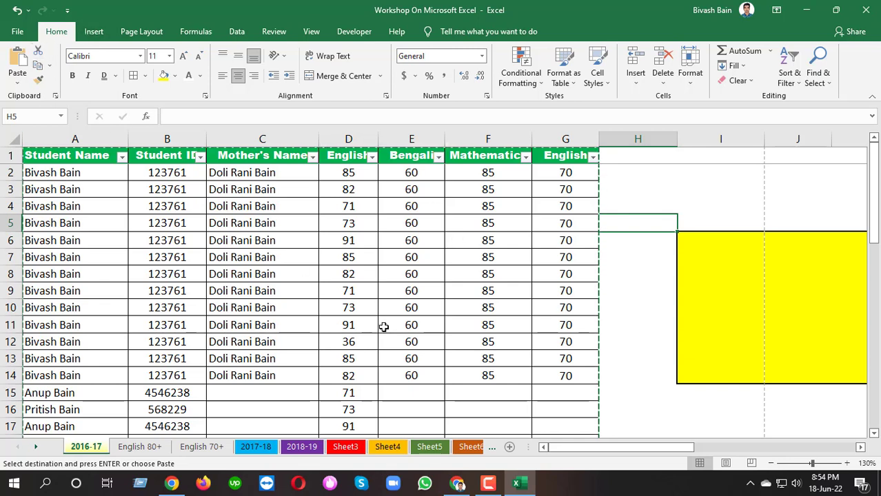
mouse_move(457, 483)
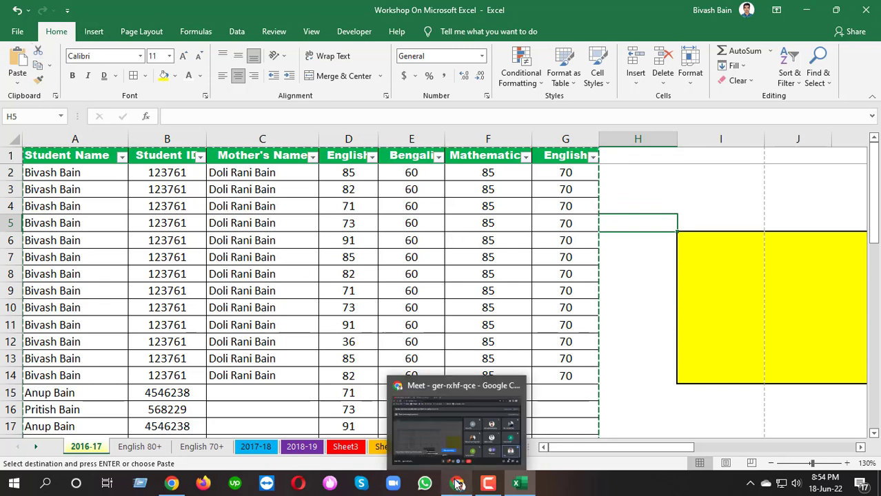
left_click(452, 423)
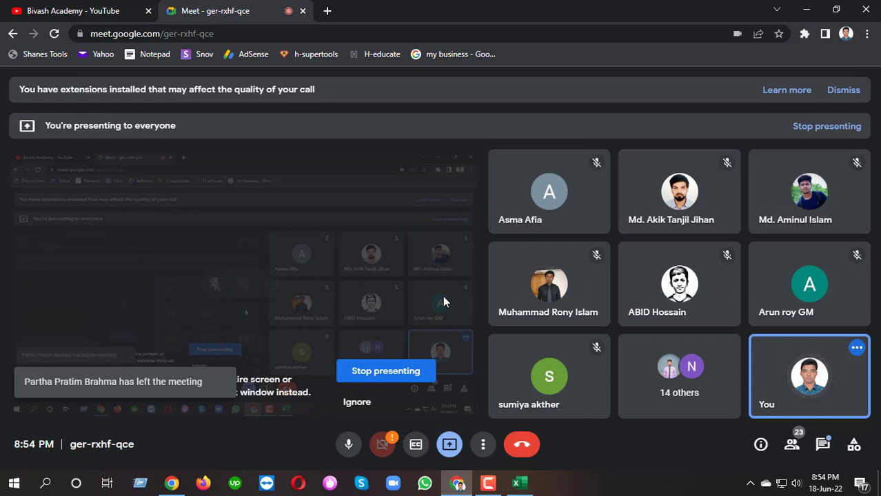